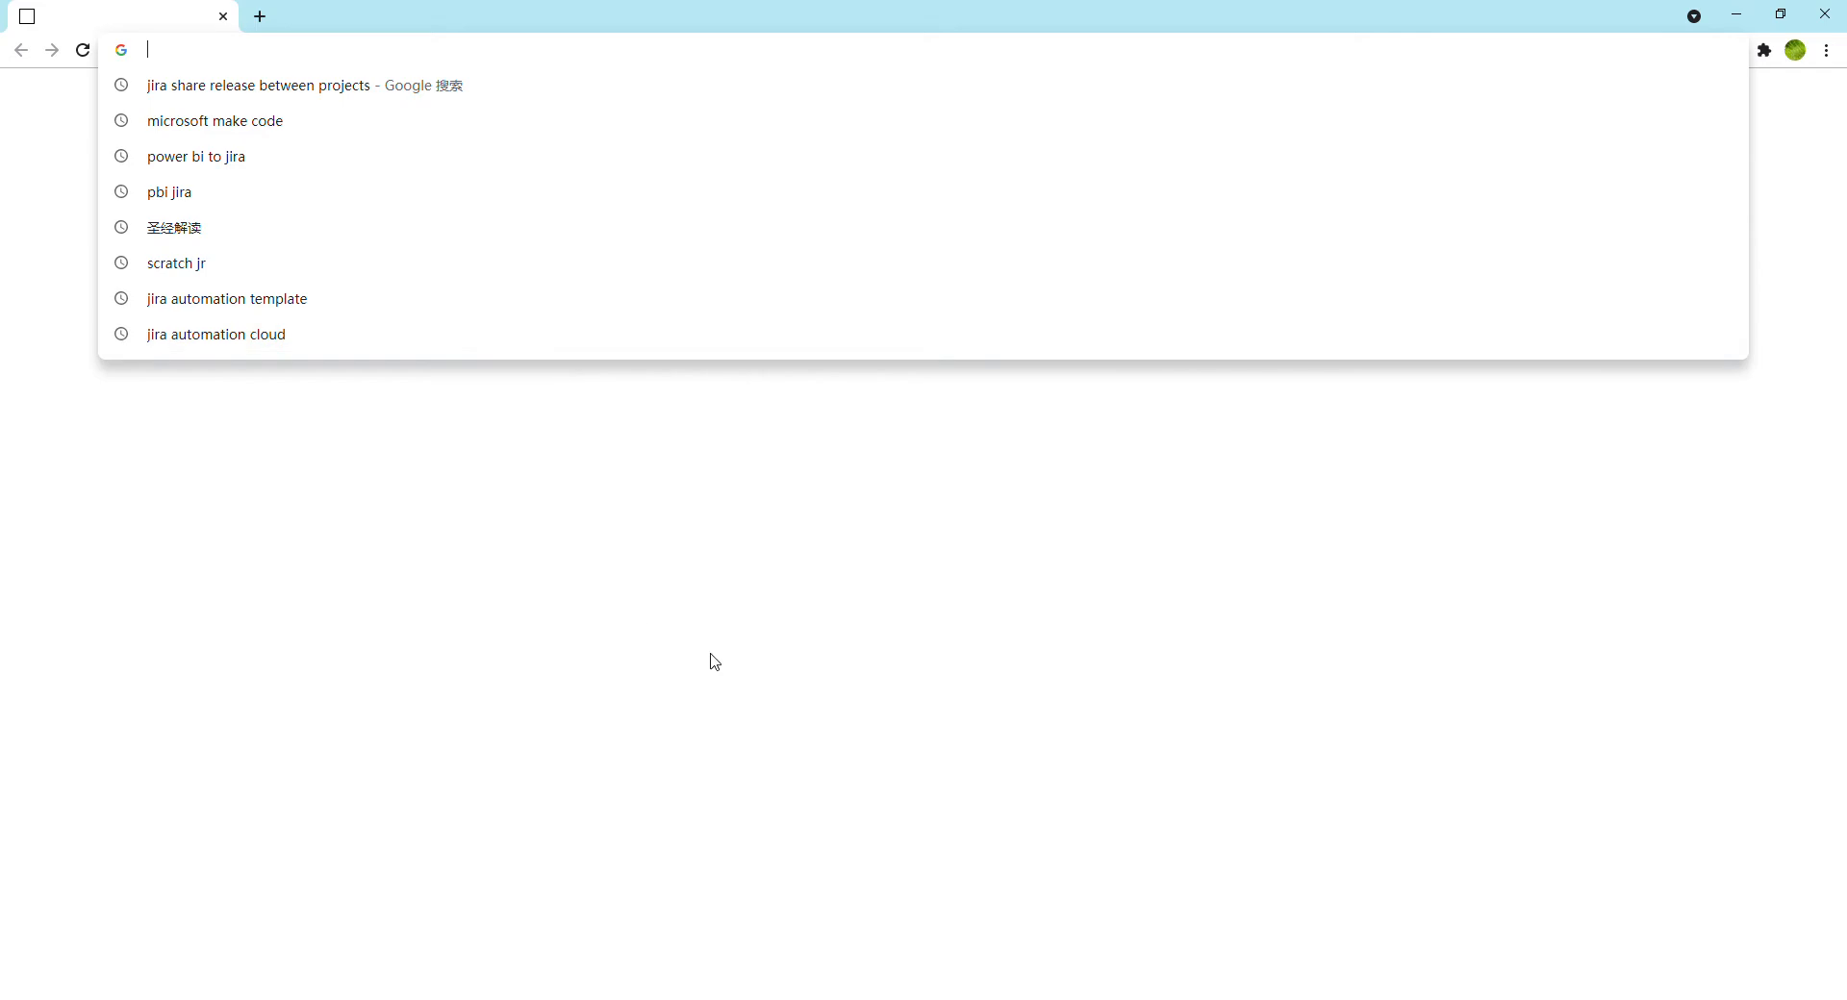
Open the MakeCode Arcade website at arcade.makecode.com
text(.make)
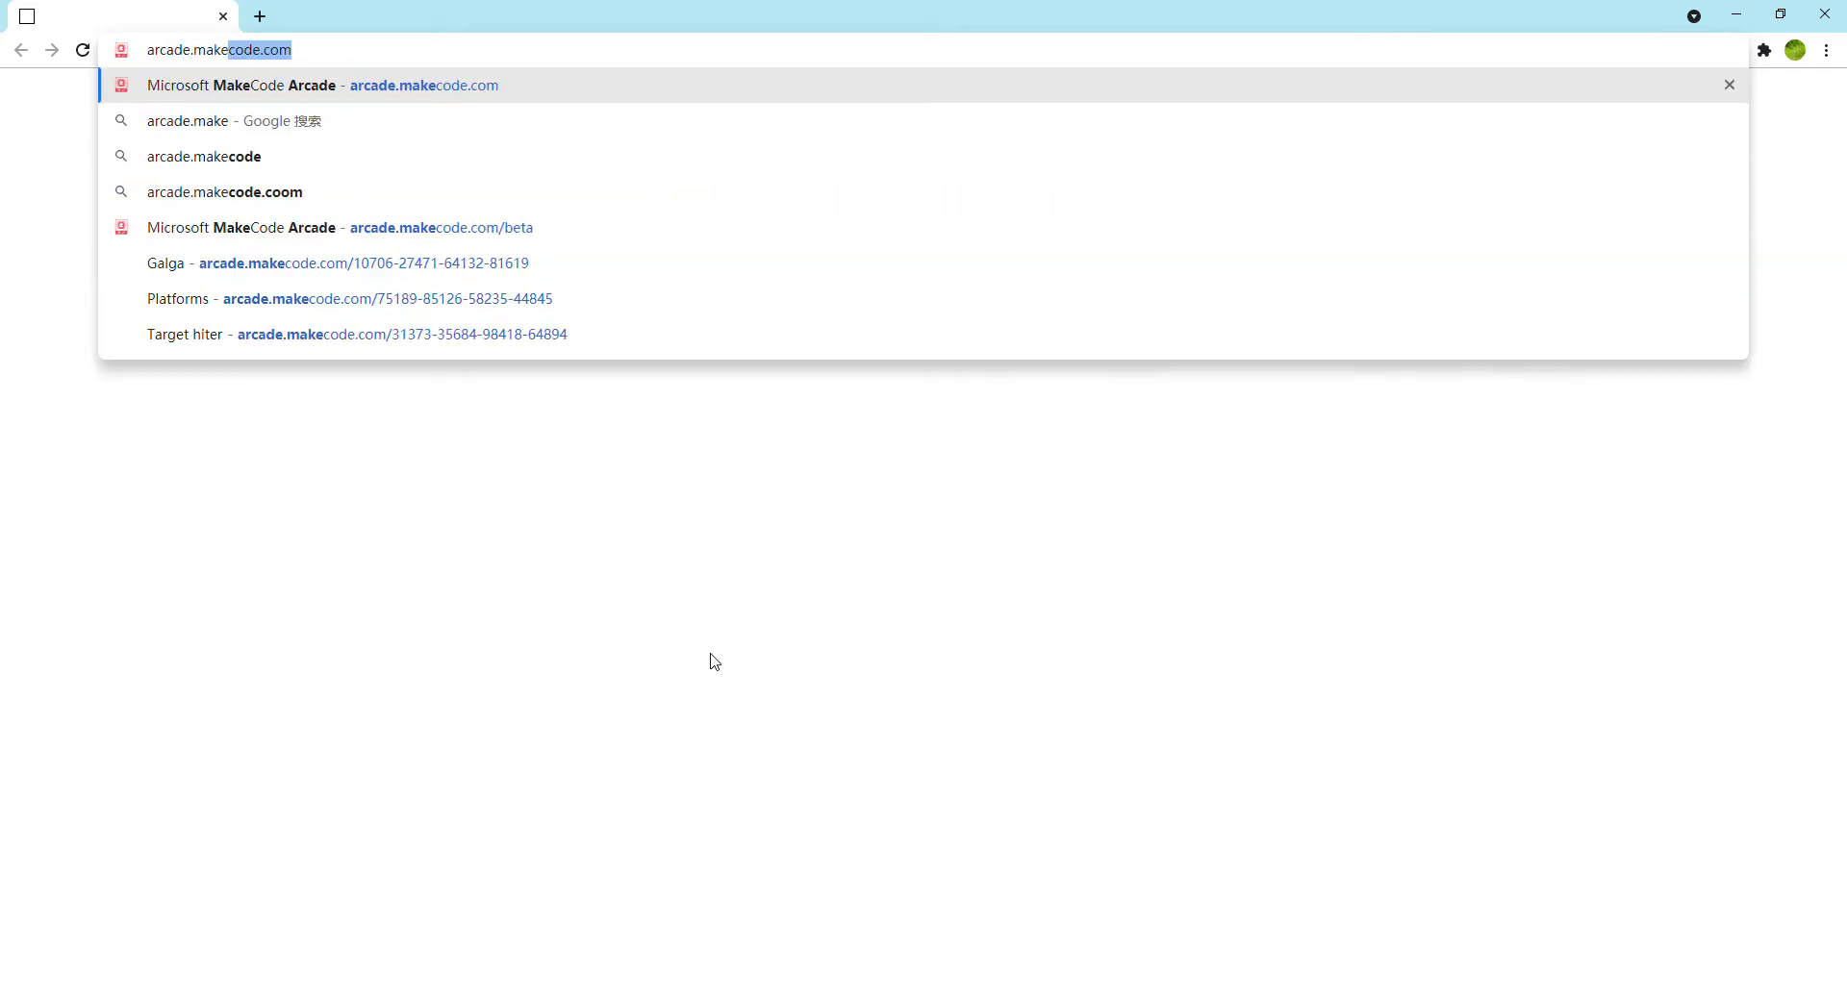
text(code.co)
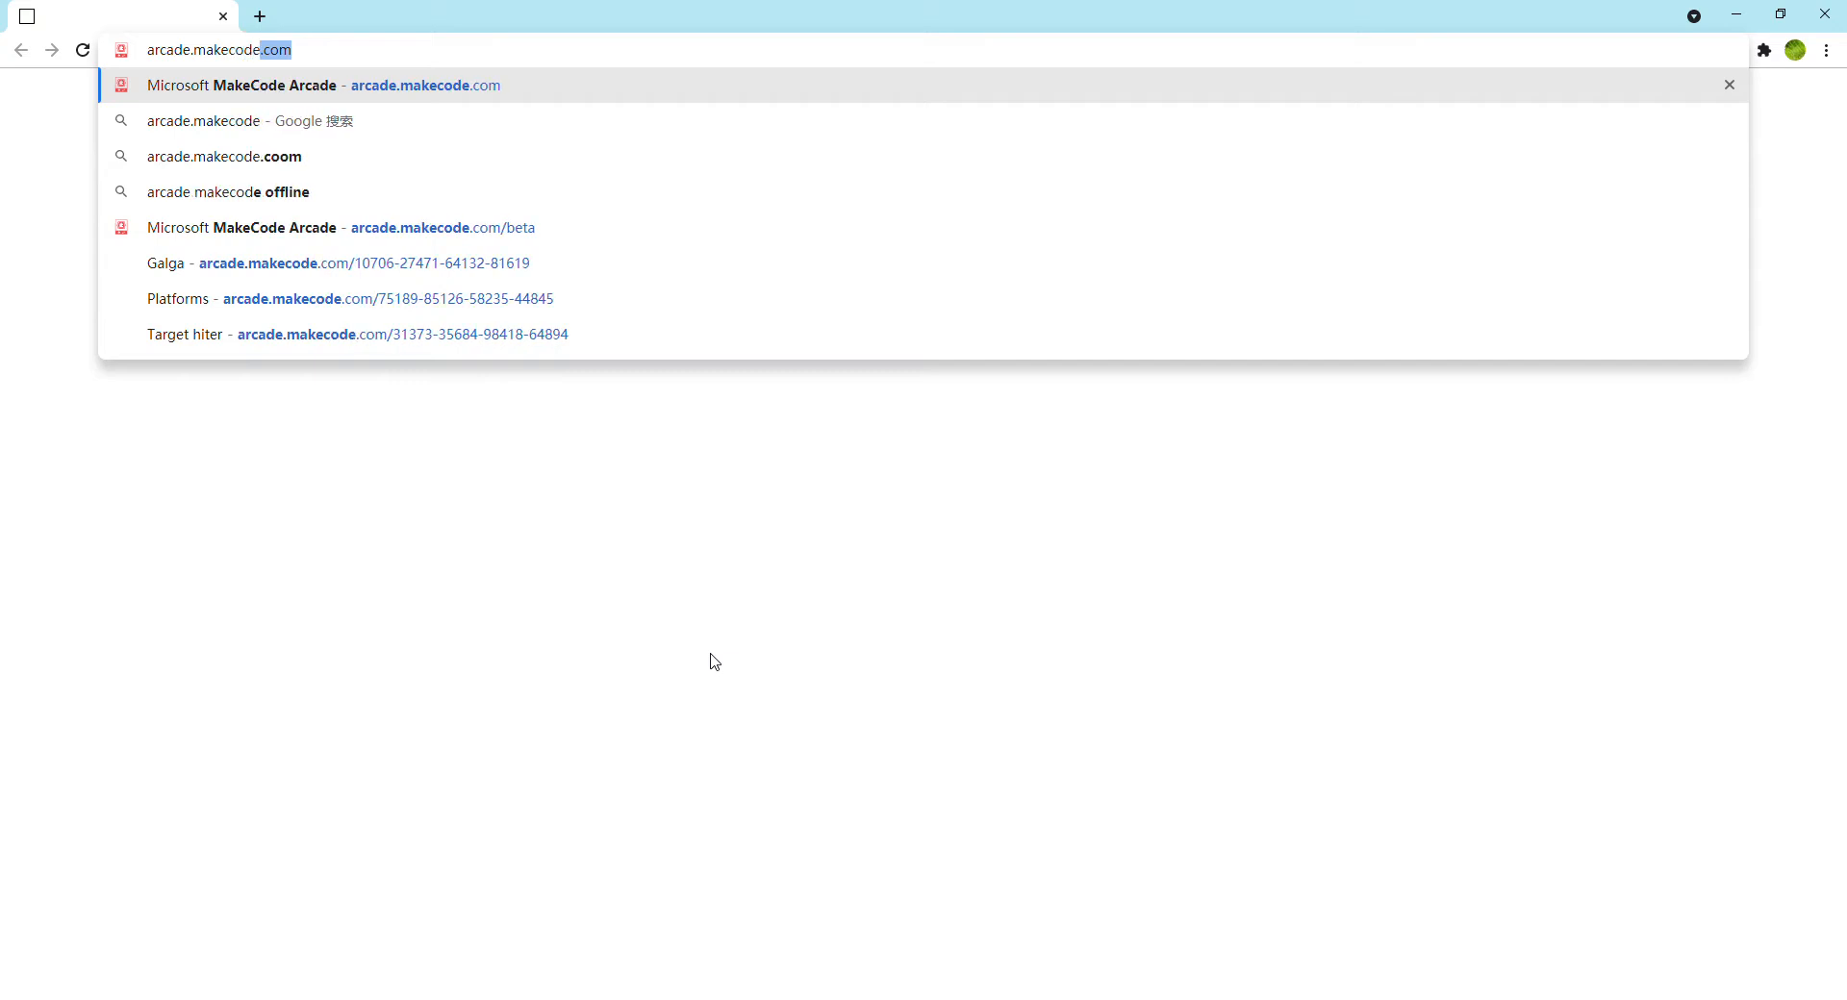
text(m)
key(Return)
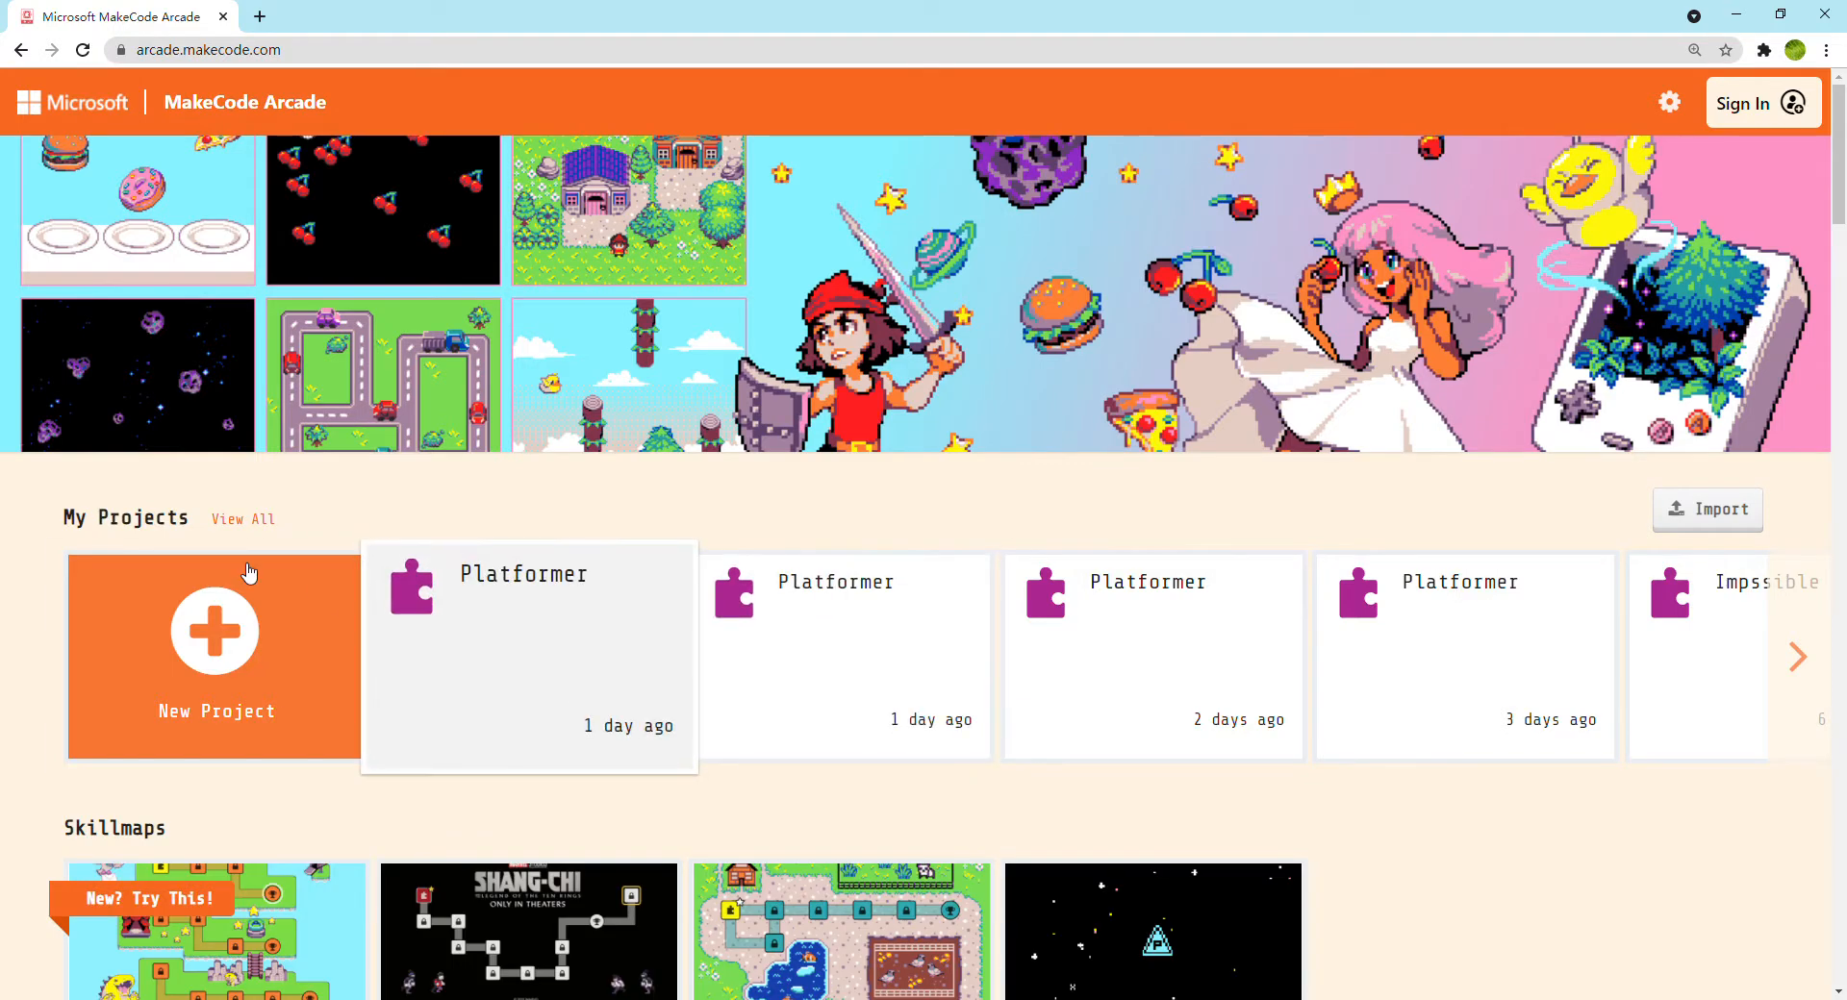
Create a new project with its name left blank
click(238, 707)
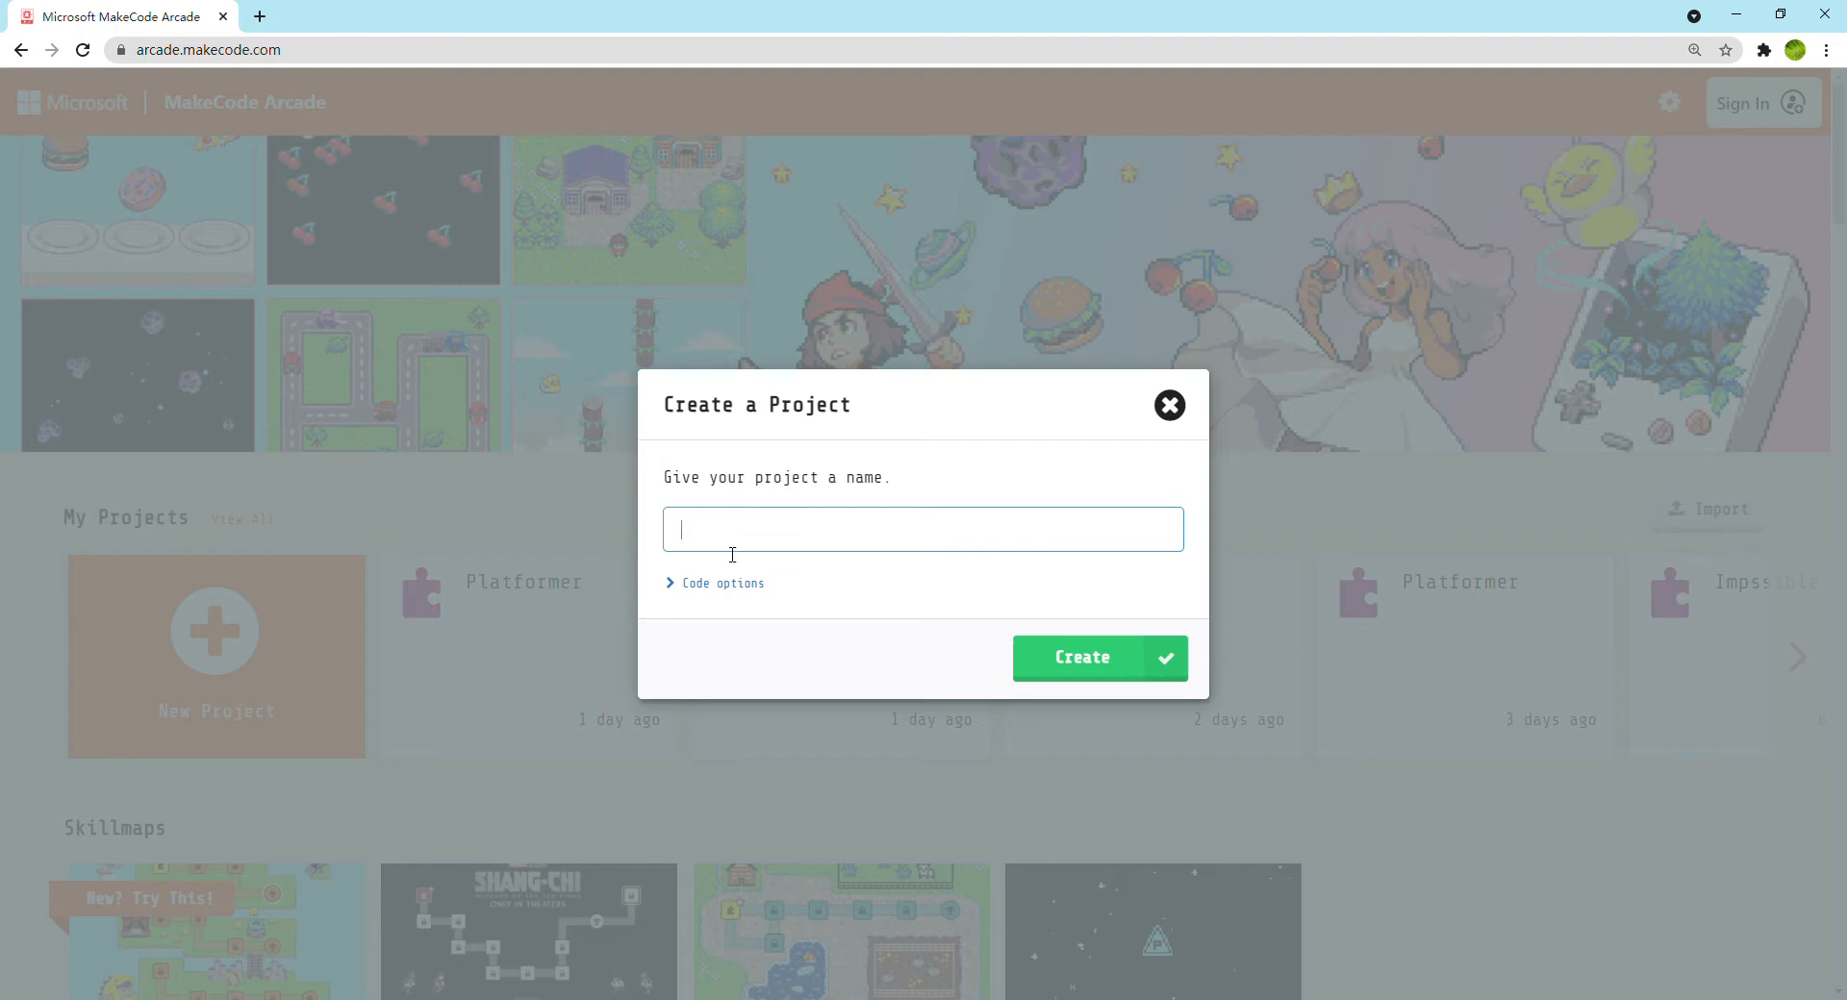
text(Uh)
key(BackSpace)
click(1023, 672)
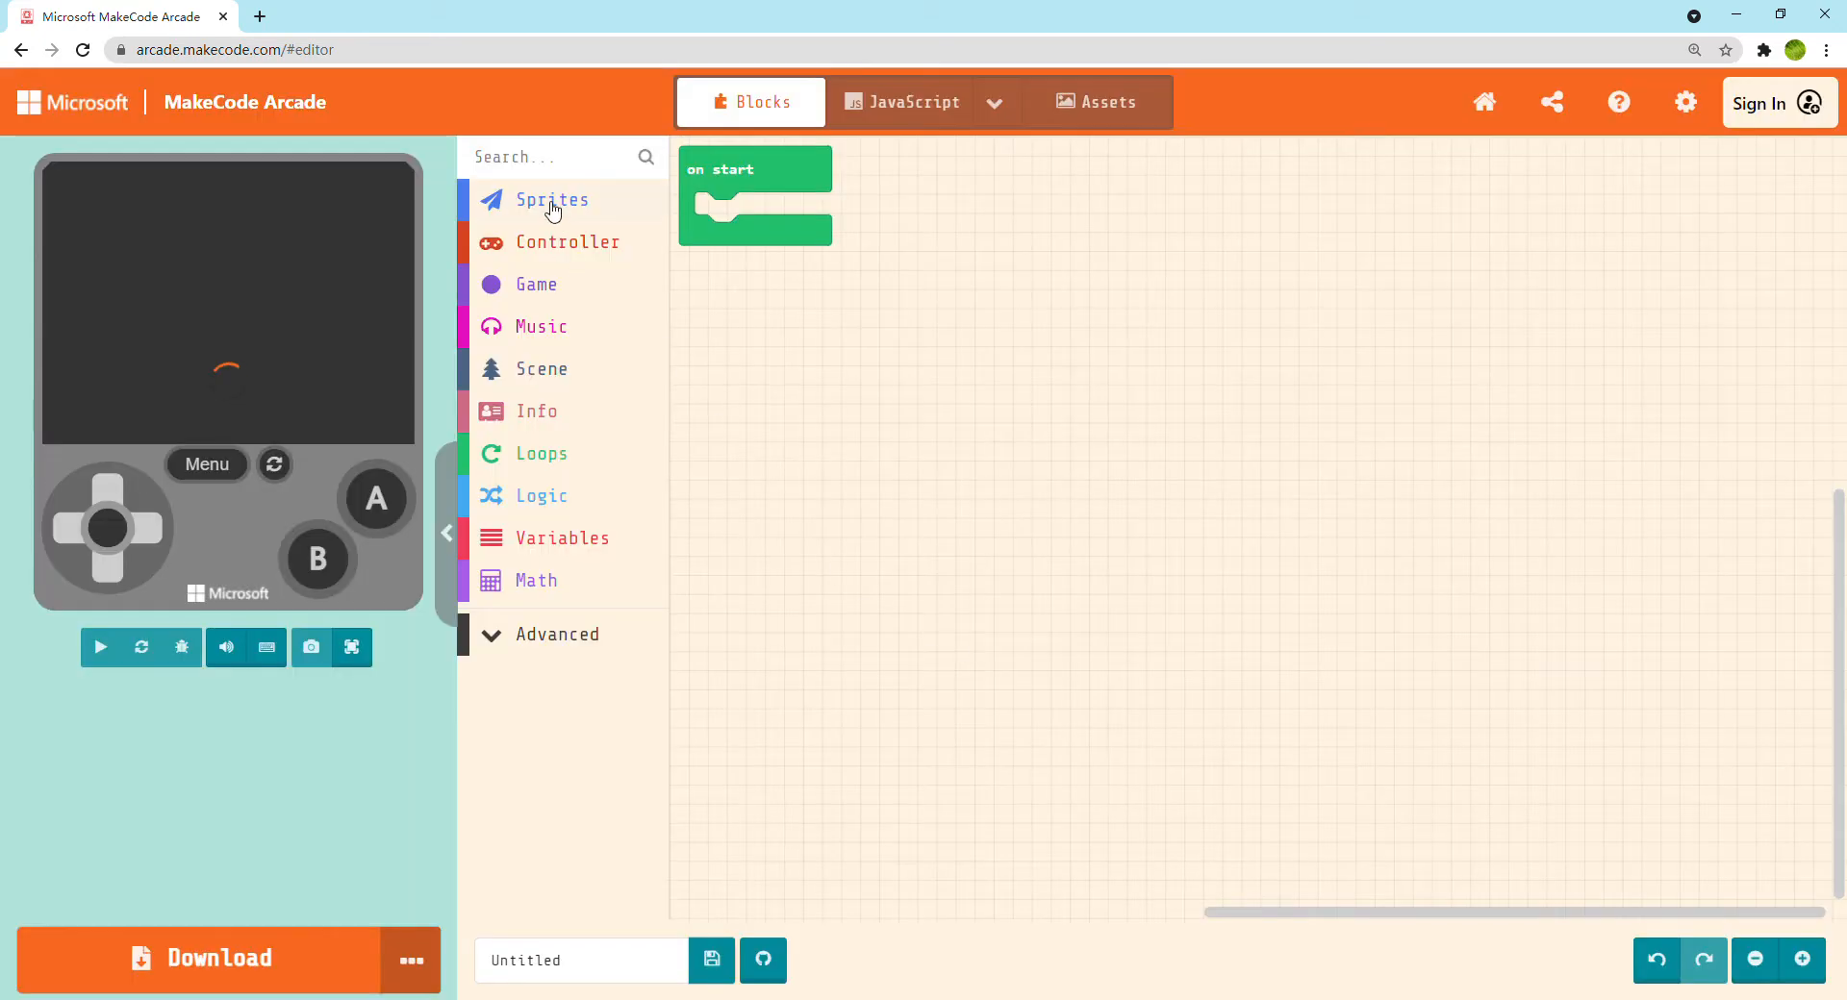
Look through the block categories from Sprites and Controller to Math, including the list of advanced categories
click(552, 204)
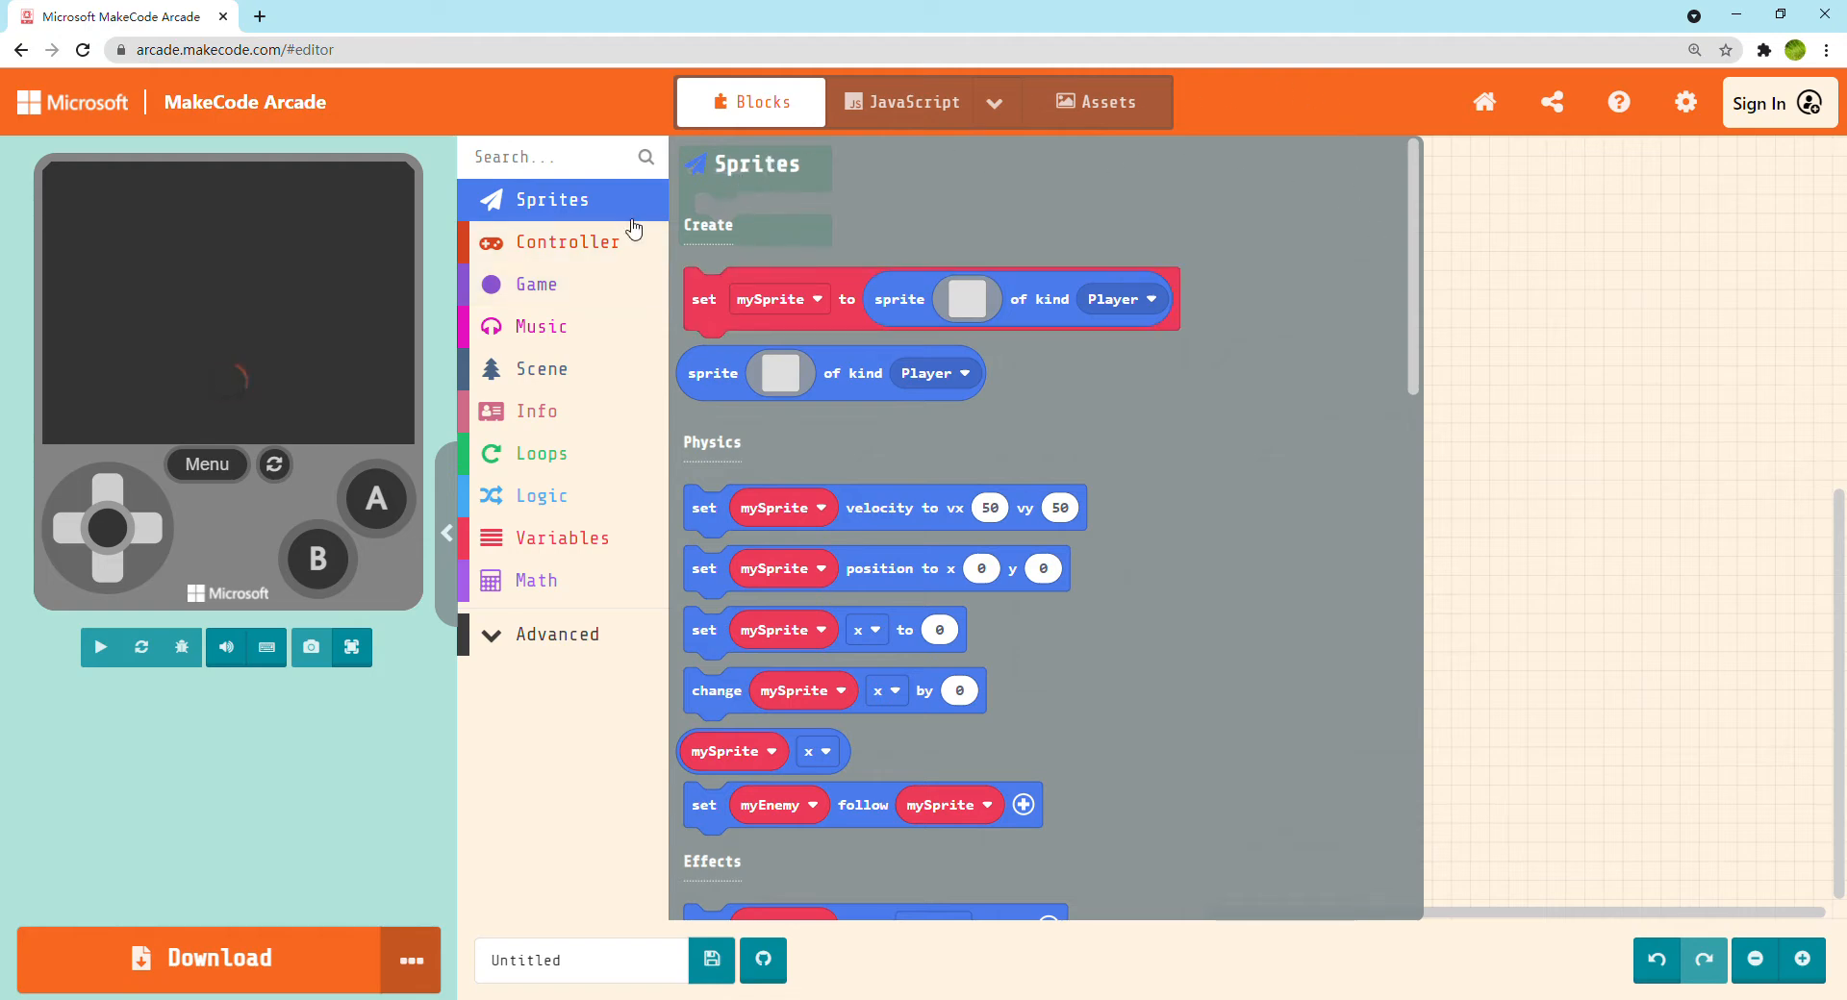
click(596, 247)
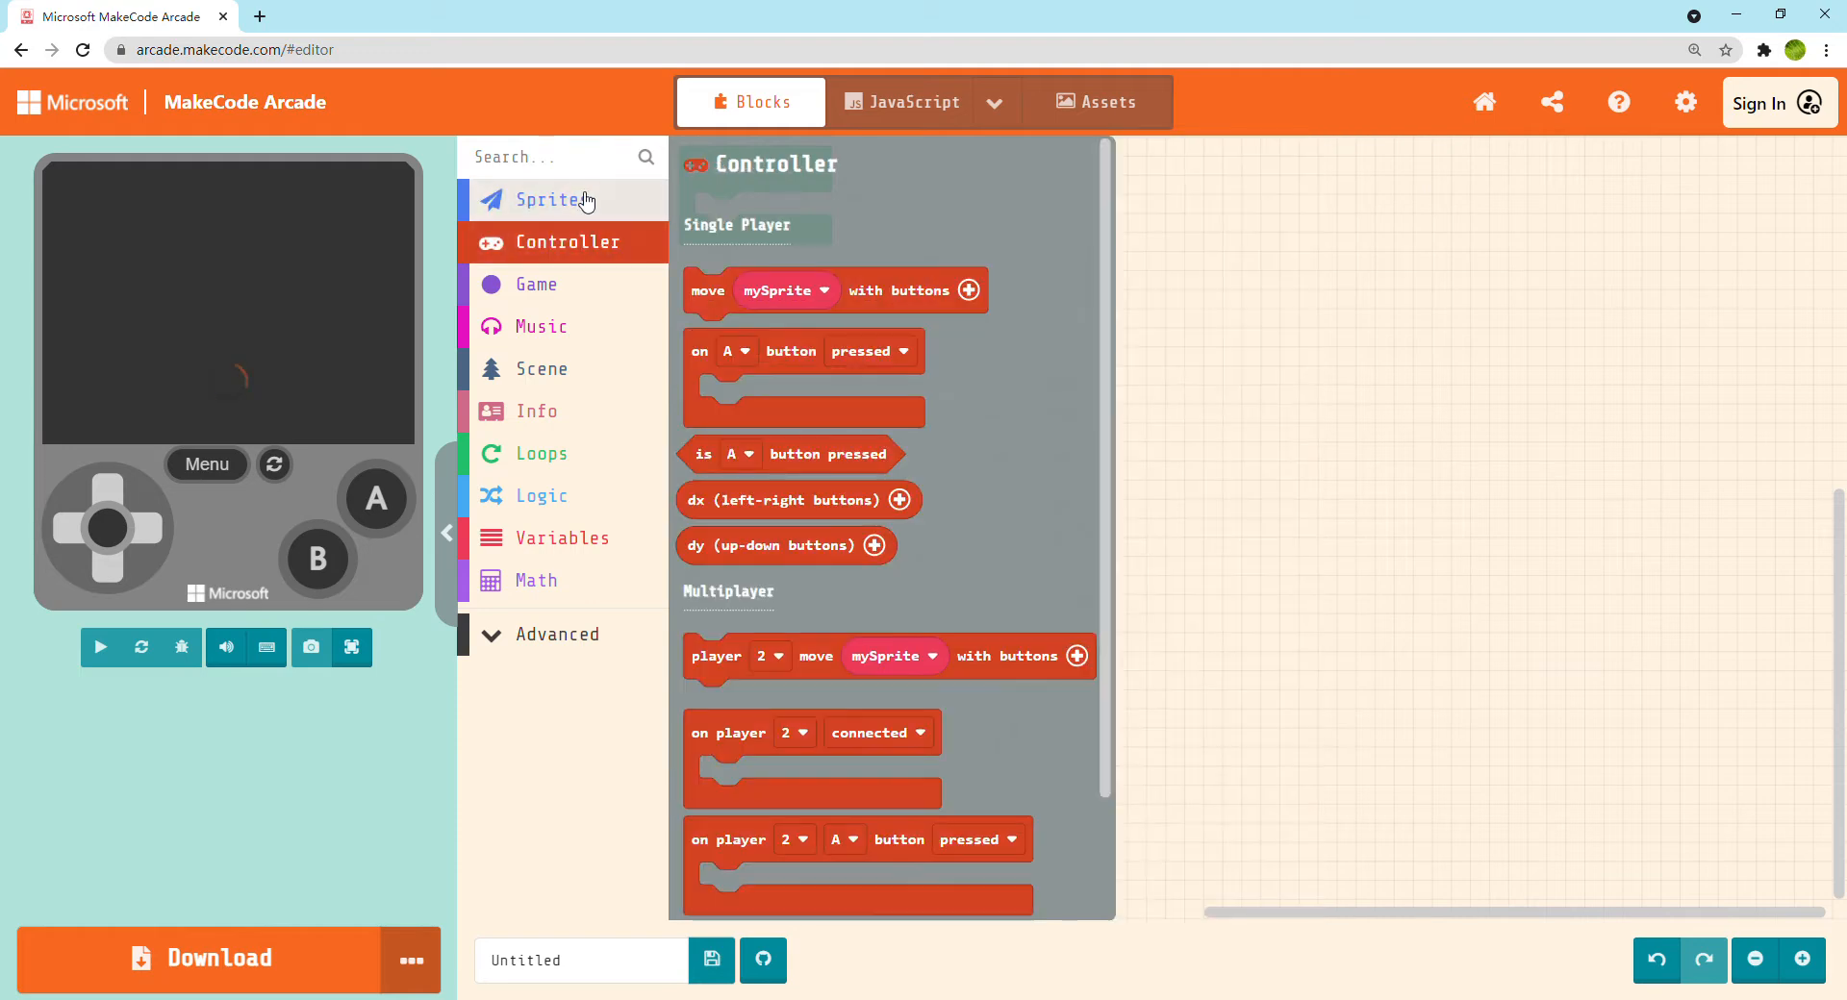
click(585, 199)
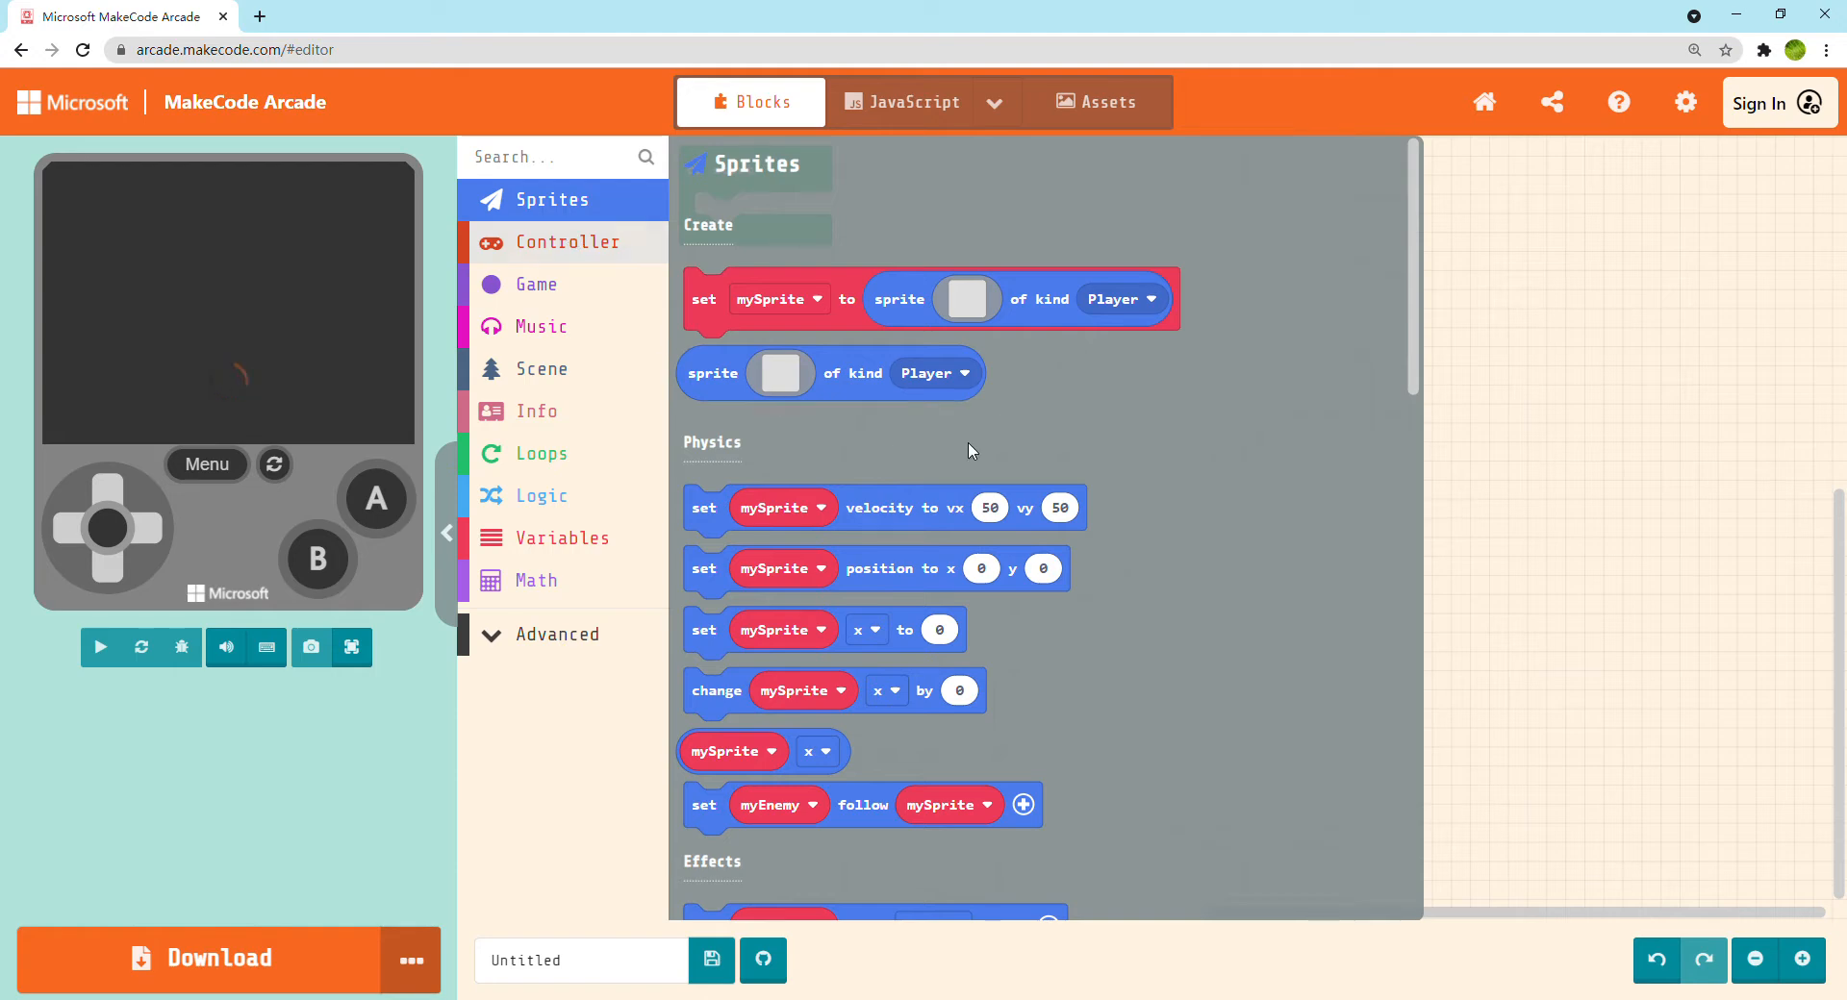
scroll(970, 448, down, 10)
click(532, 245)
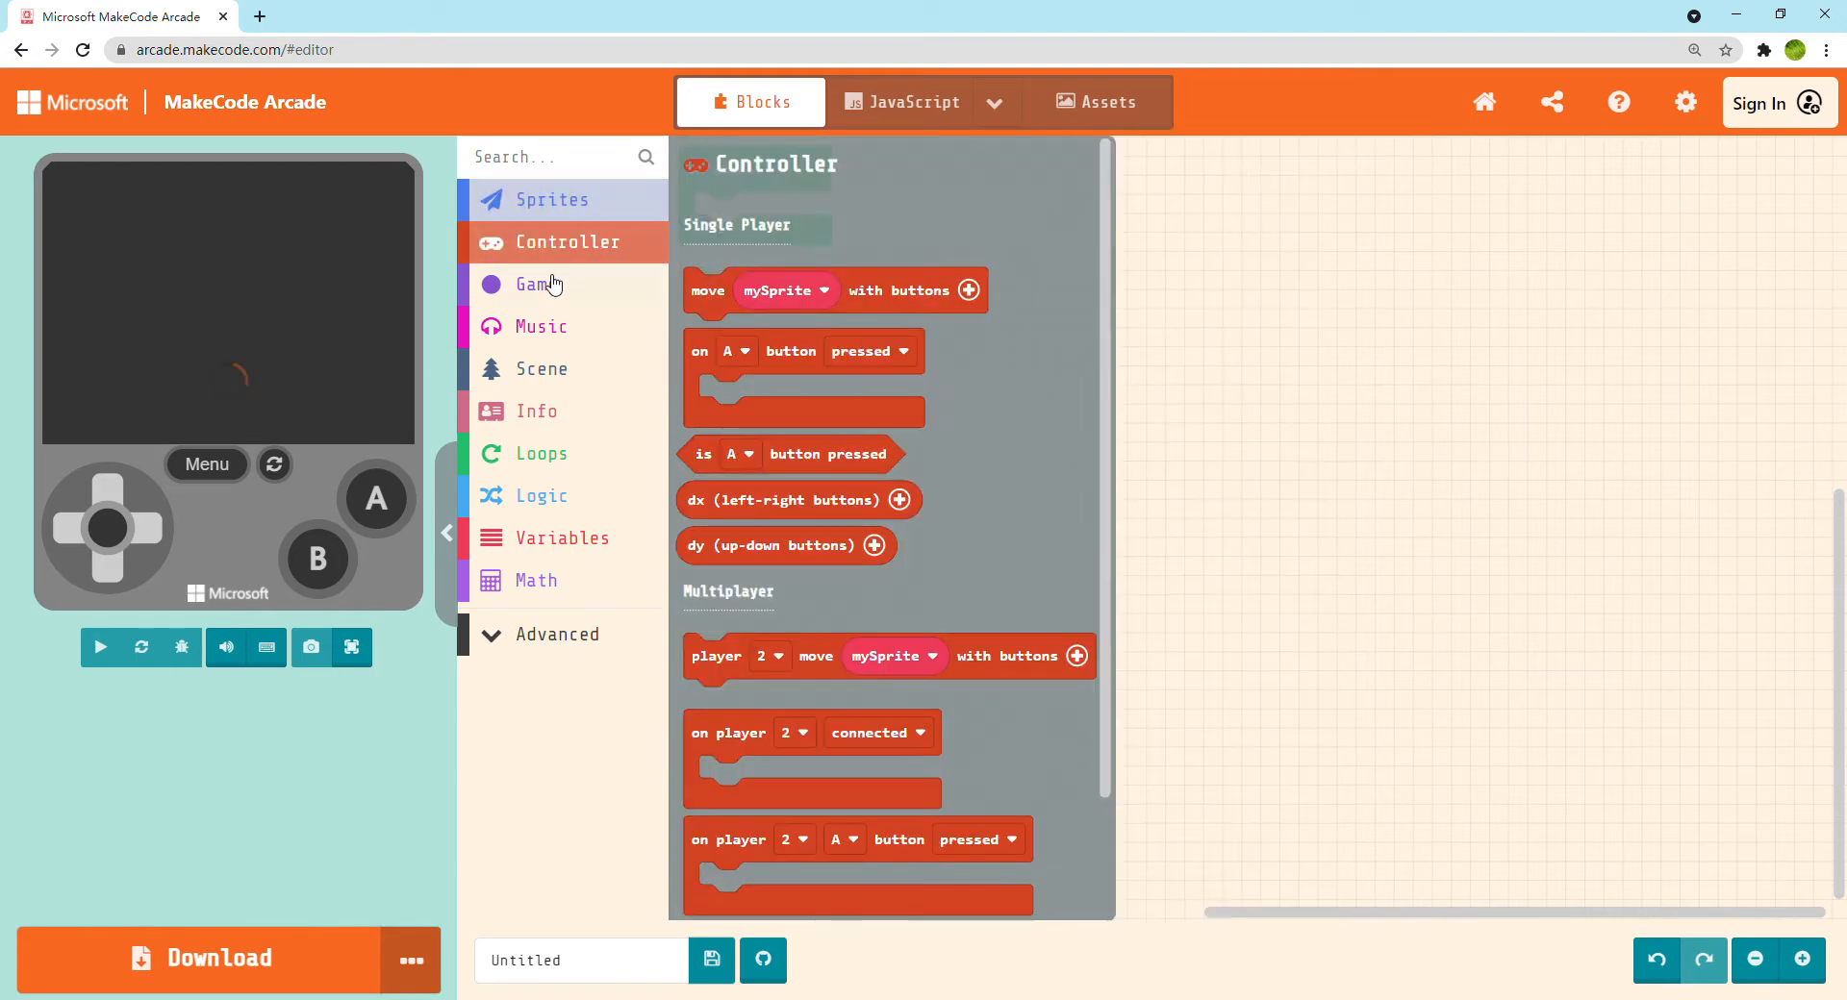
click(534, 284)
click(539, 326)
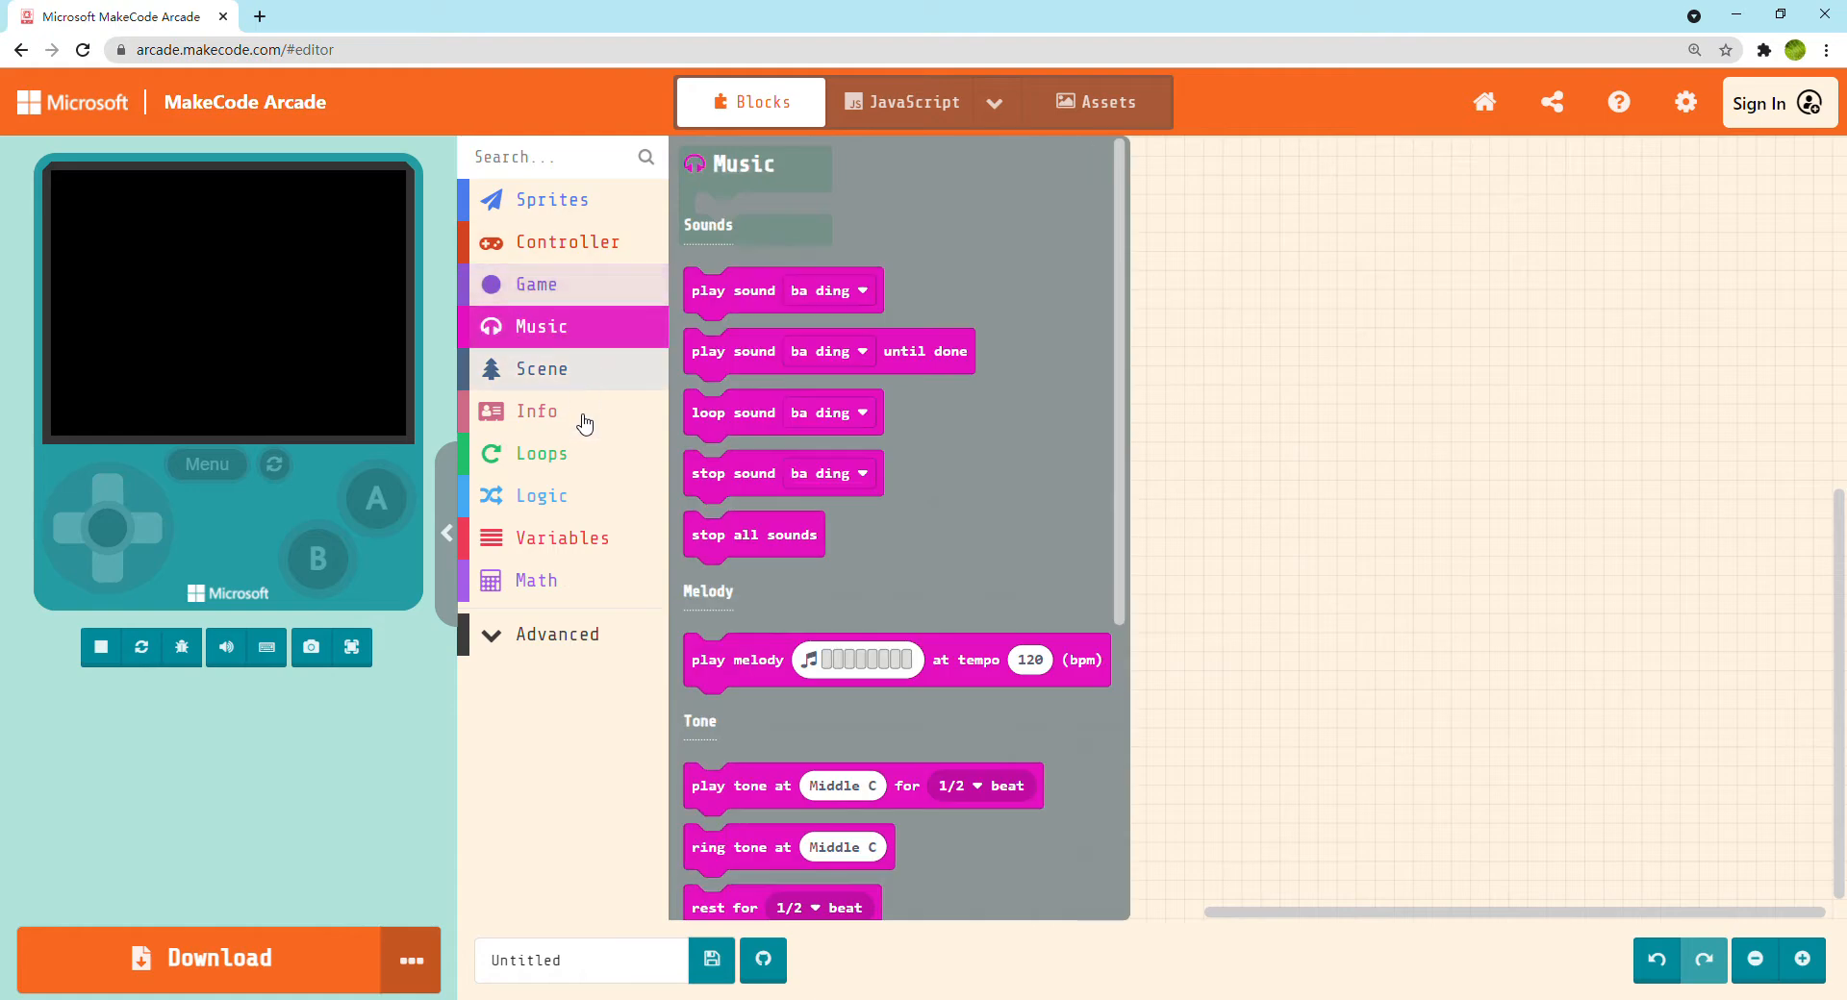
click(585, 431)
click(588, 453)
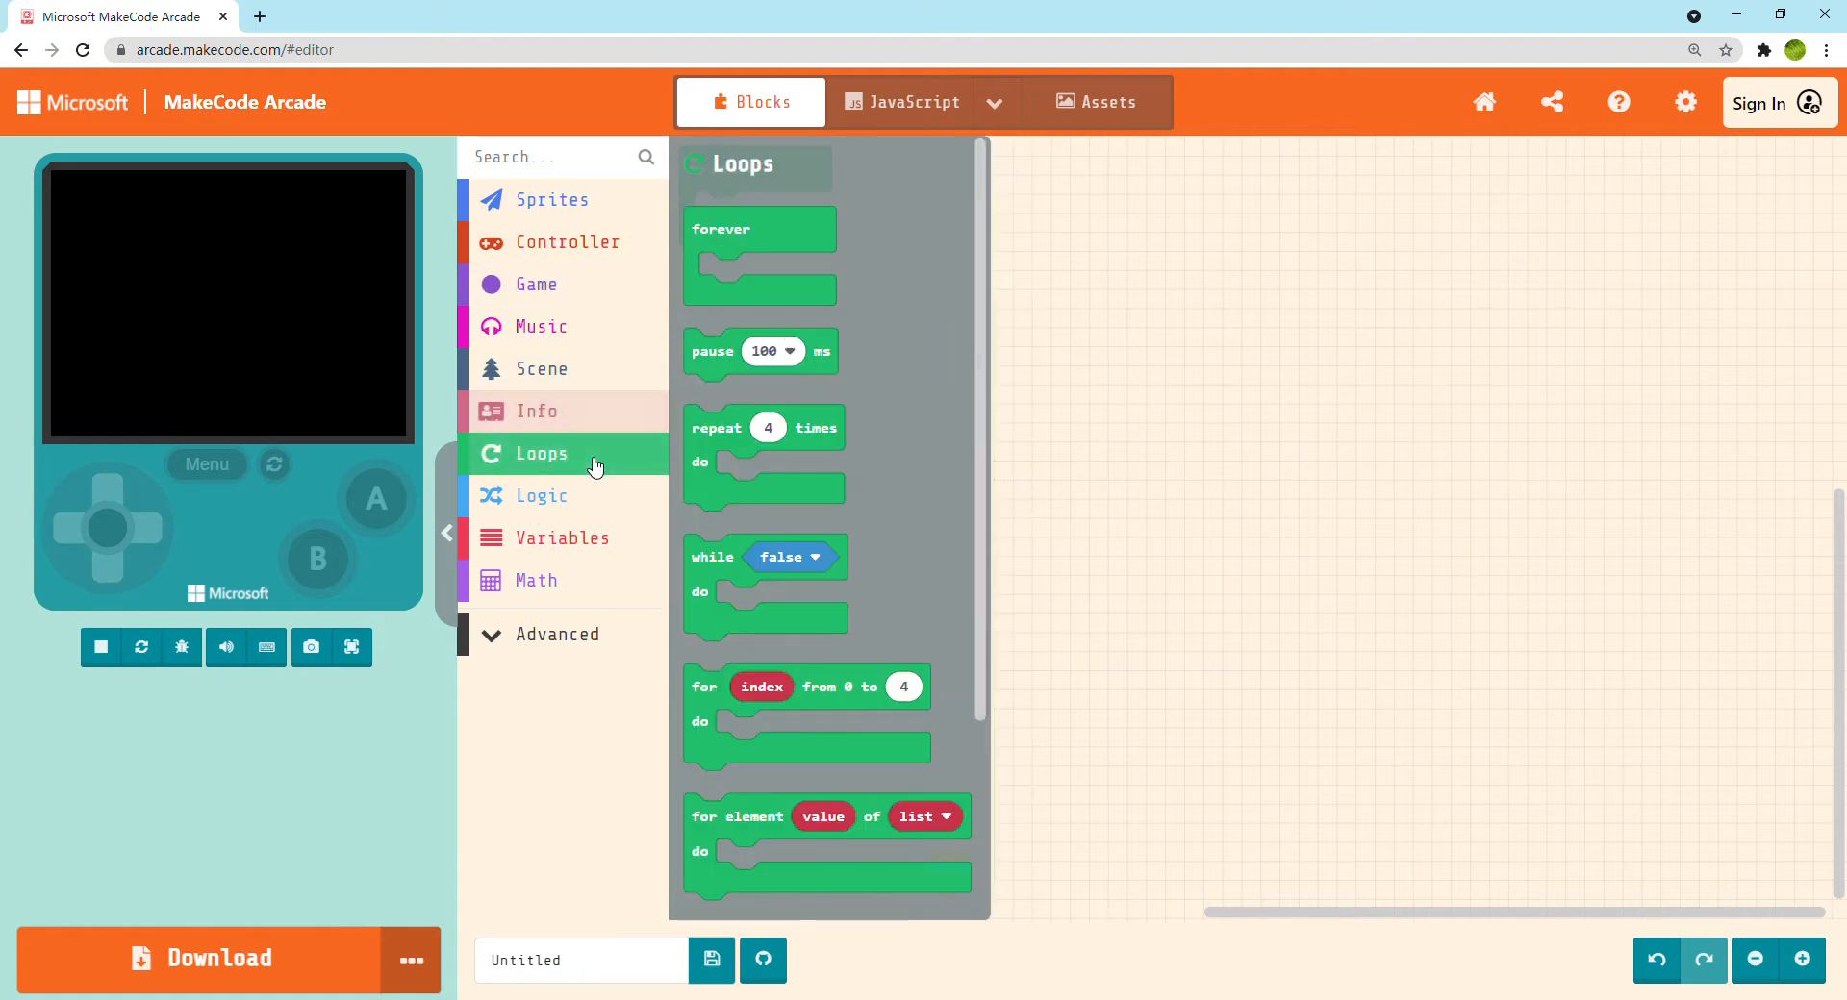
click(608, 501)
click(609, 539)
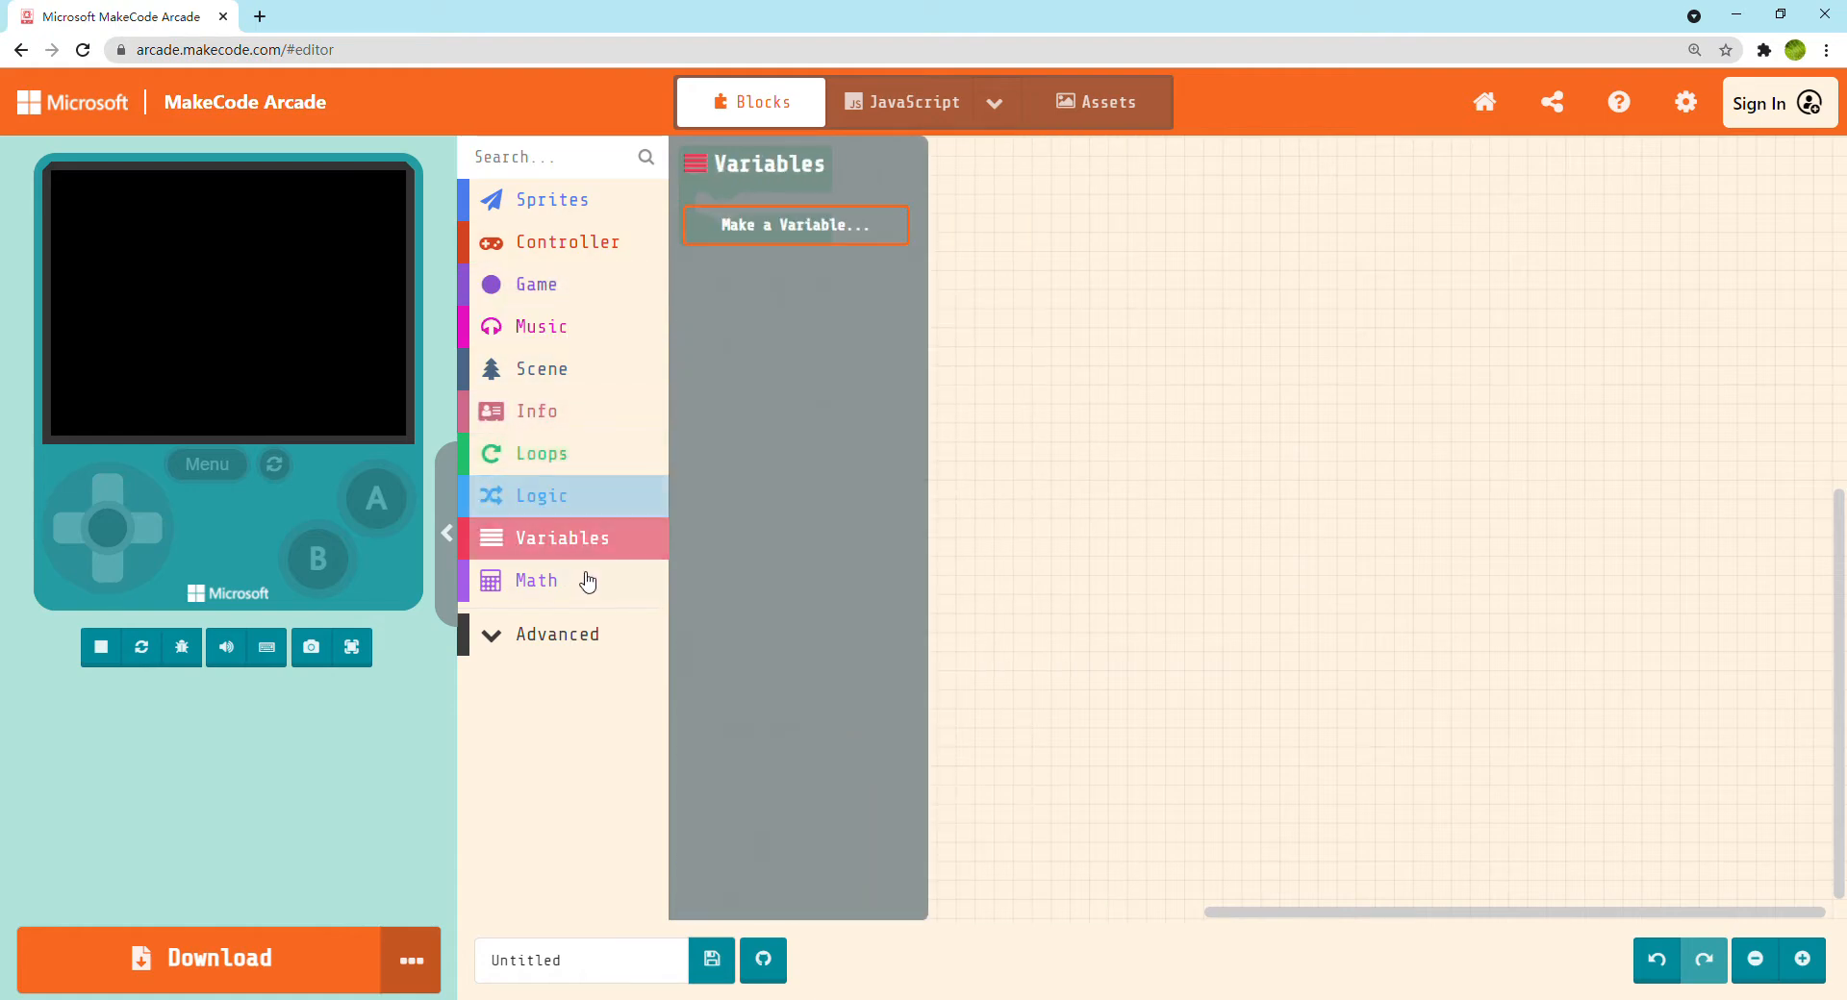
click(591, 581)
click(616, 638)
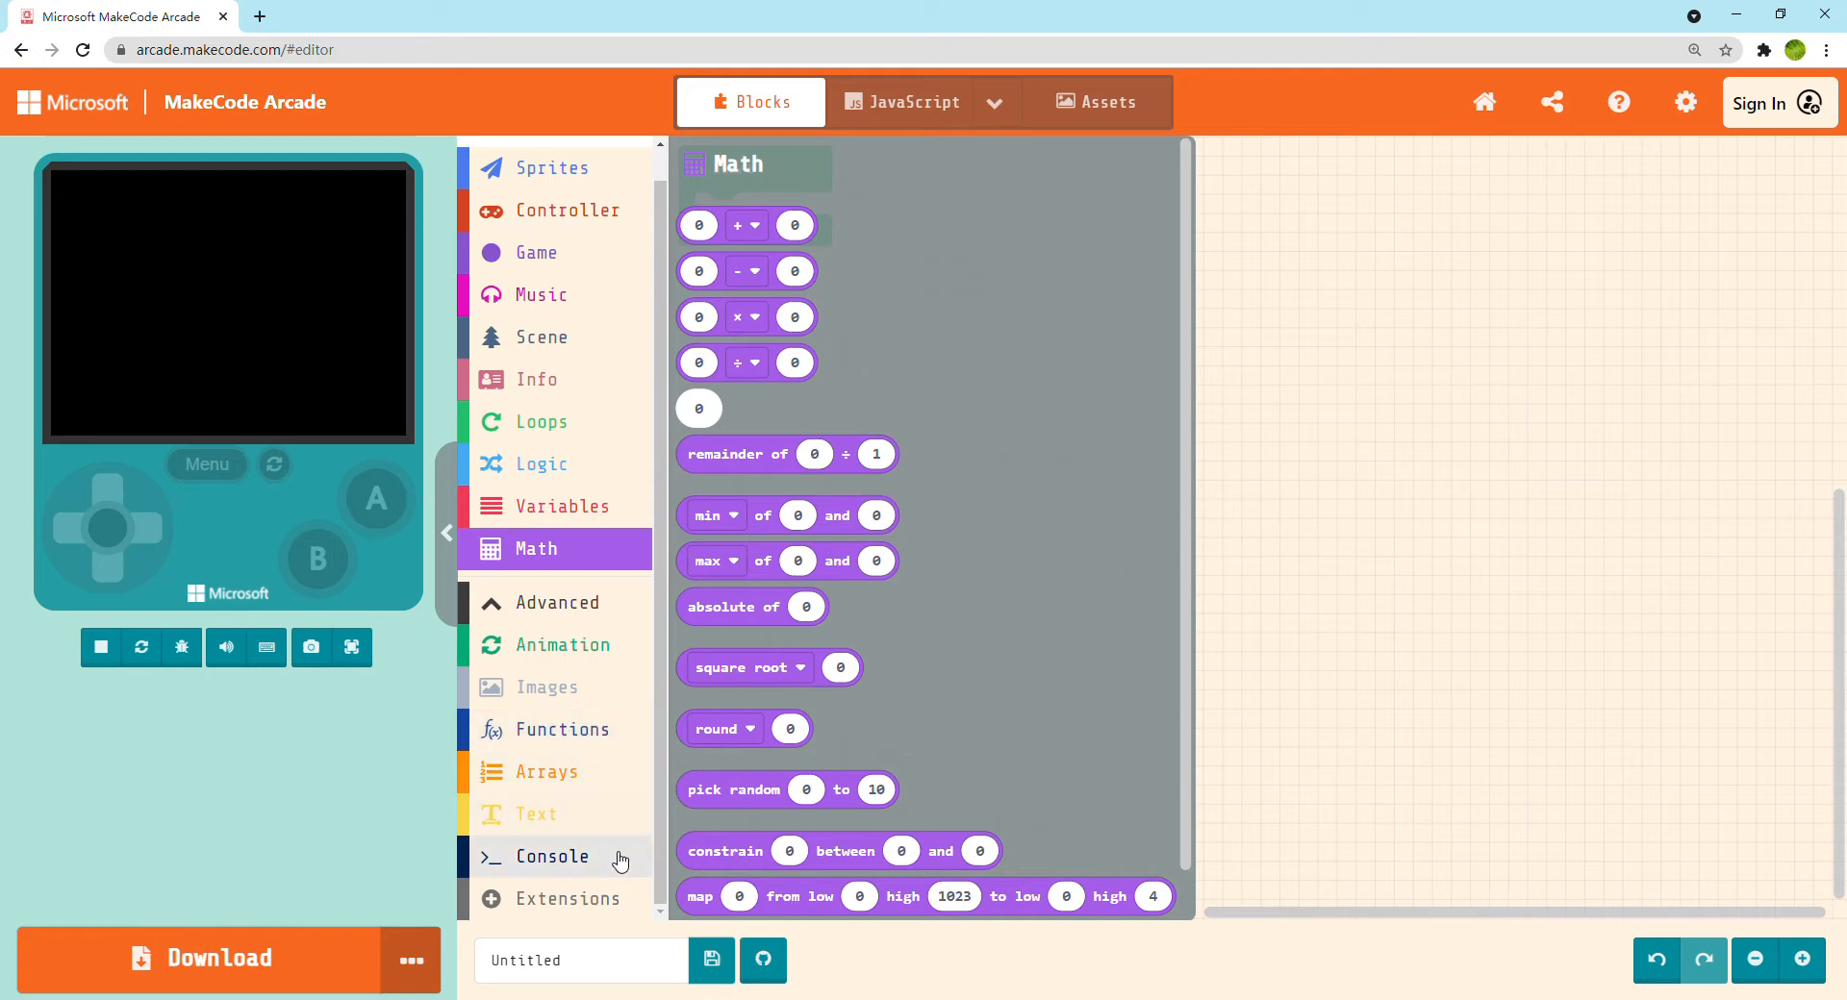
click(570, 606)
Add a set mySprite block with a sprite of kind Player inside on start and open its image for editing
click(576, 241)
click(563, 202)
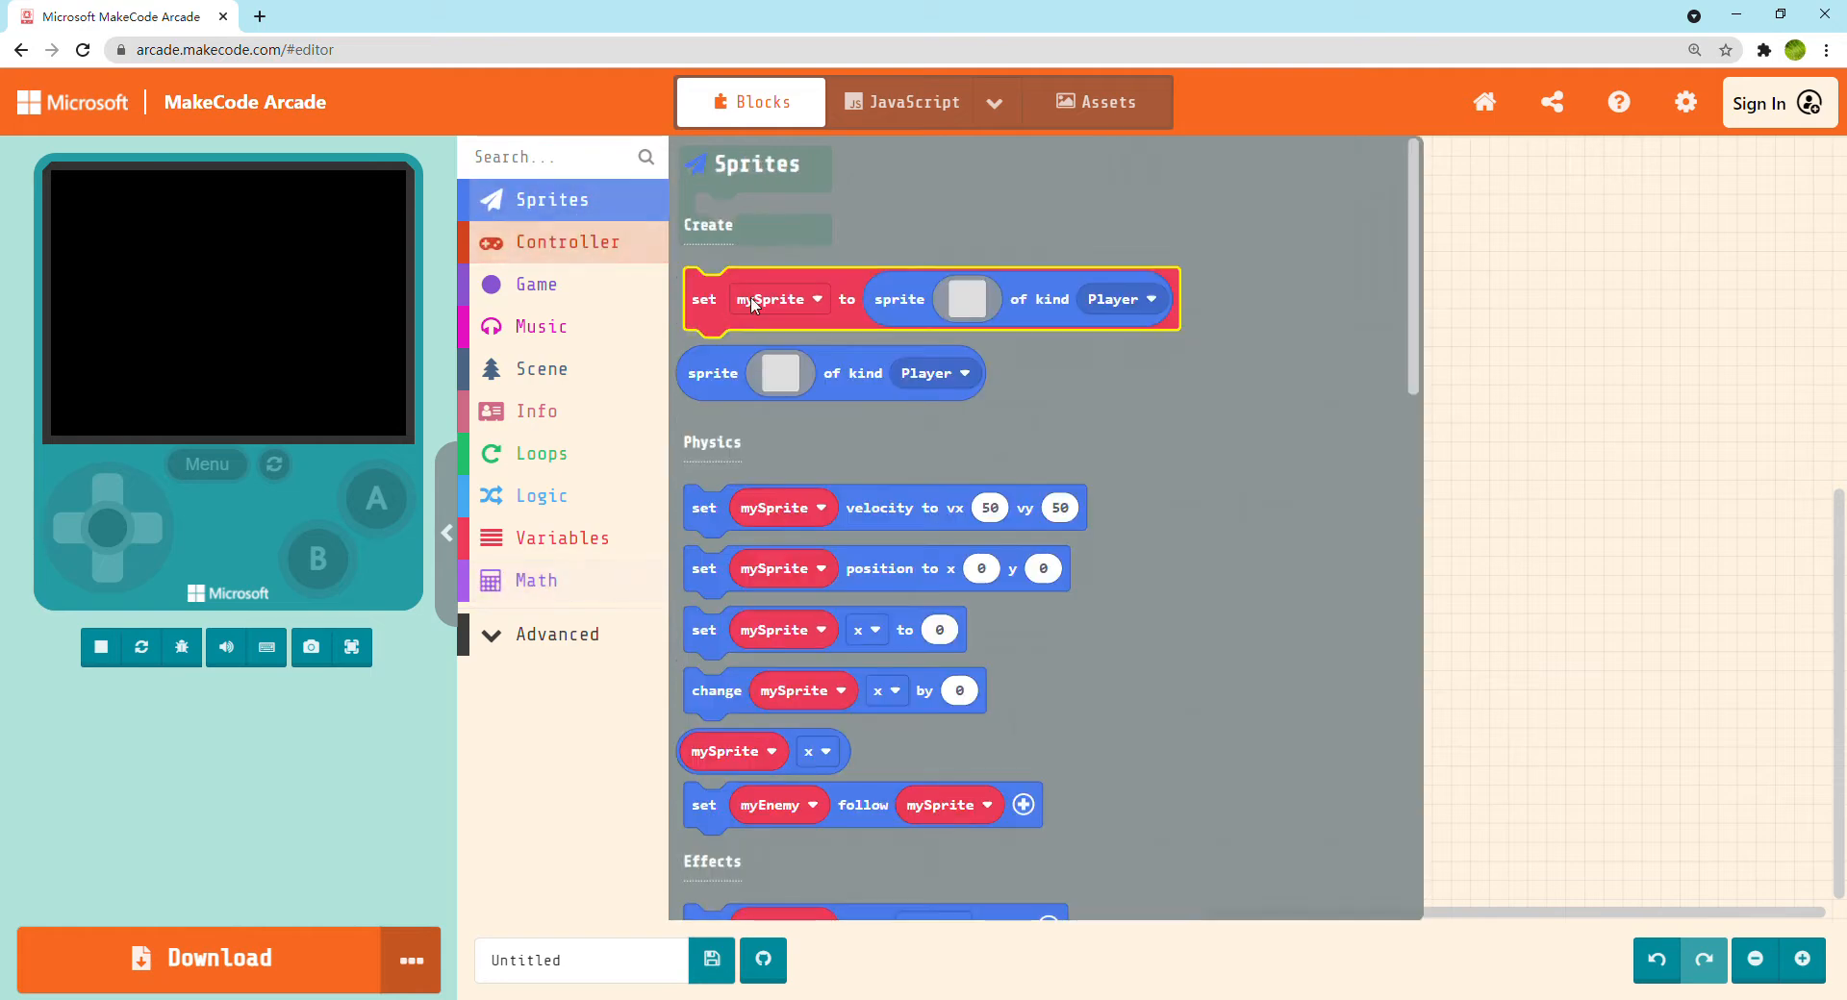
drag(742, 255, 752, 179)
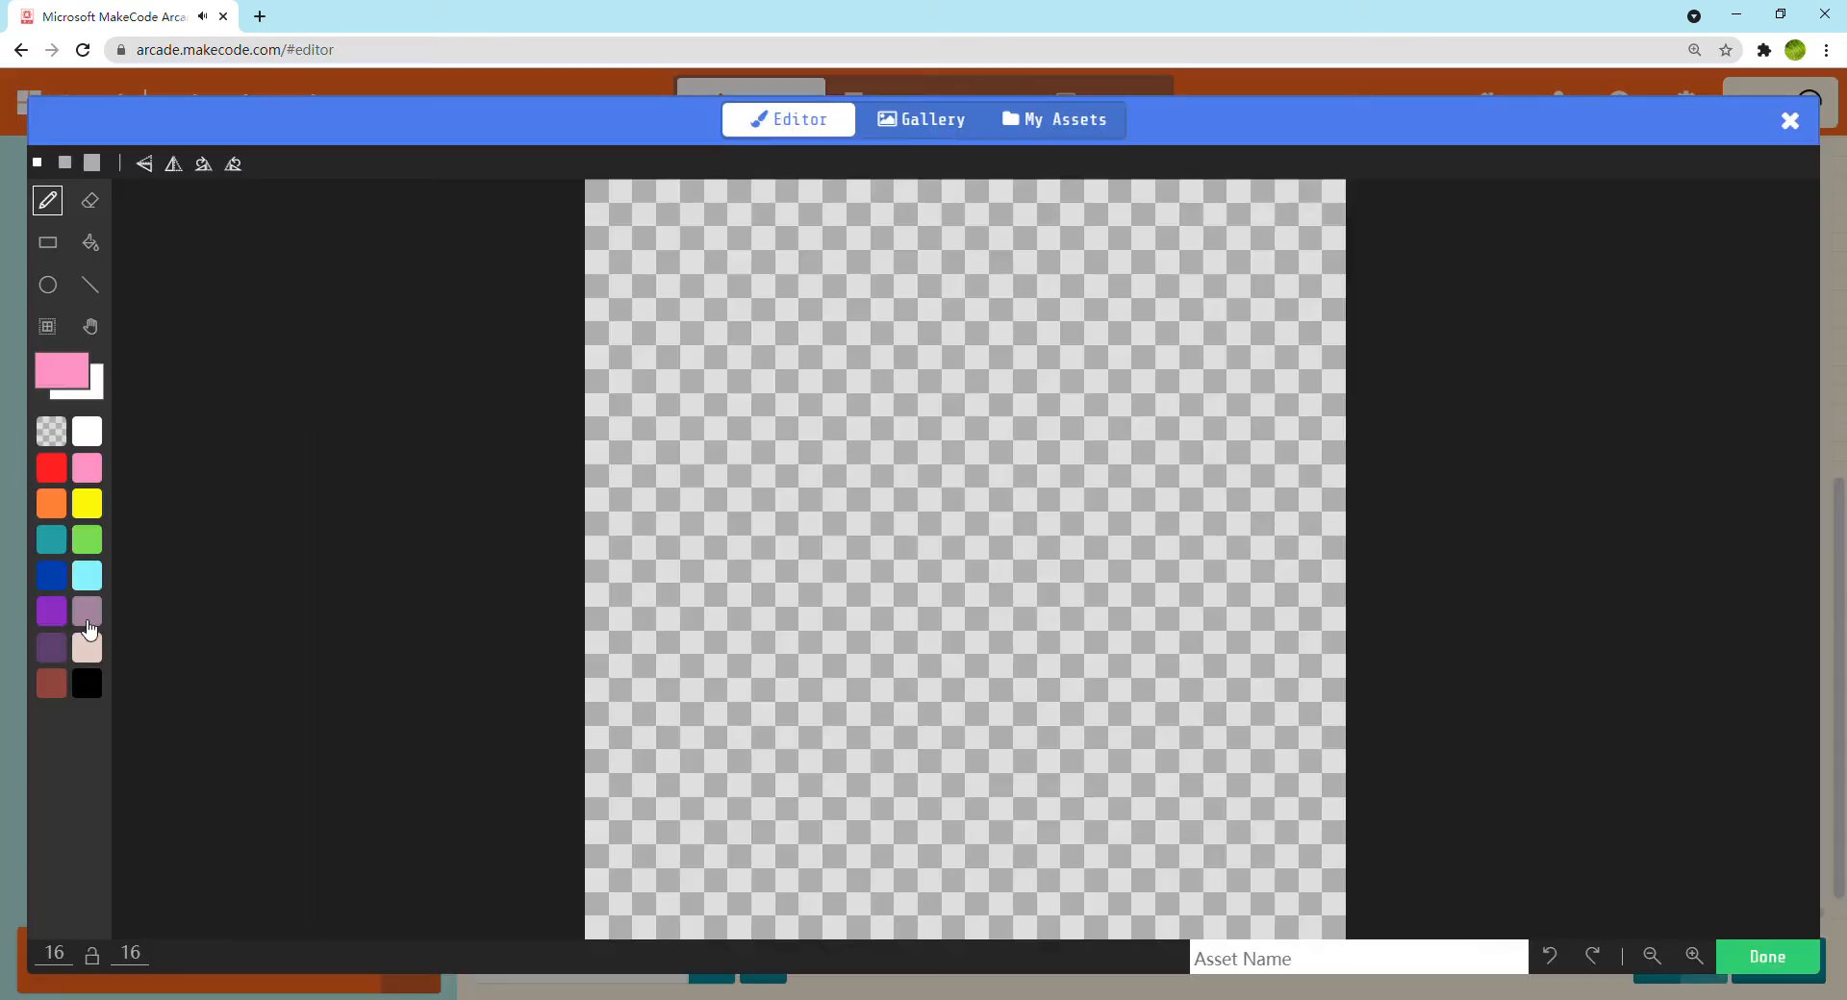
Draw a teal circle outline about 7 by 7 pixels as the figure's head and move it to the canvas's upper edge
click(56, 542)
click(48, 285)
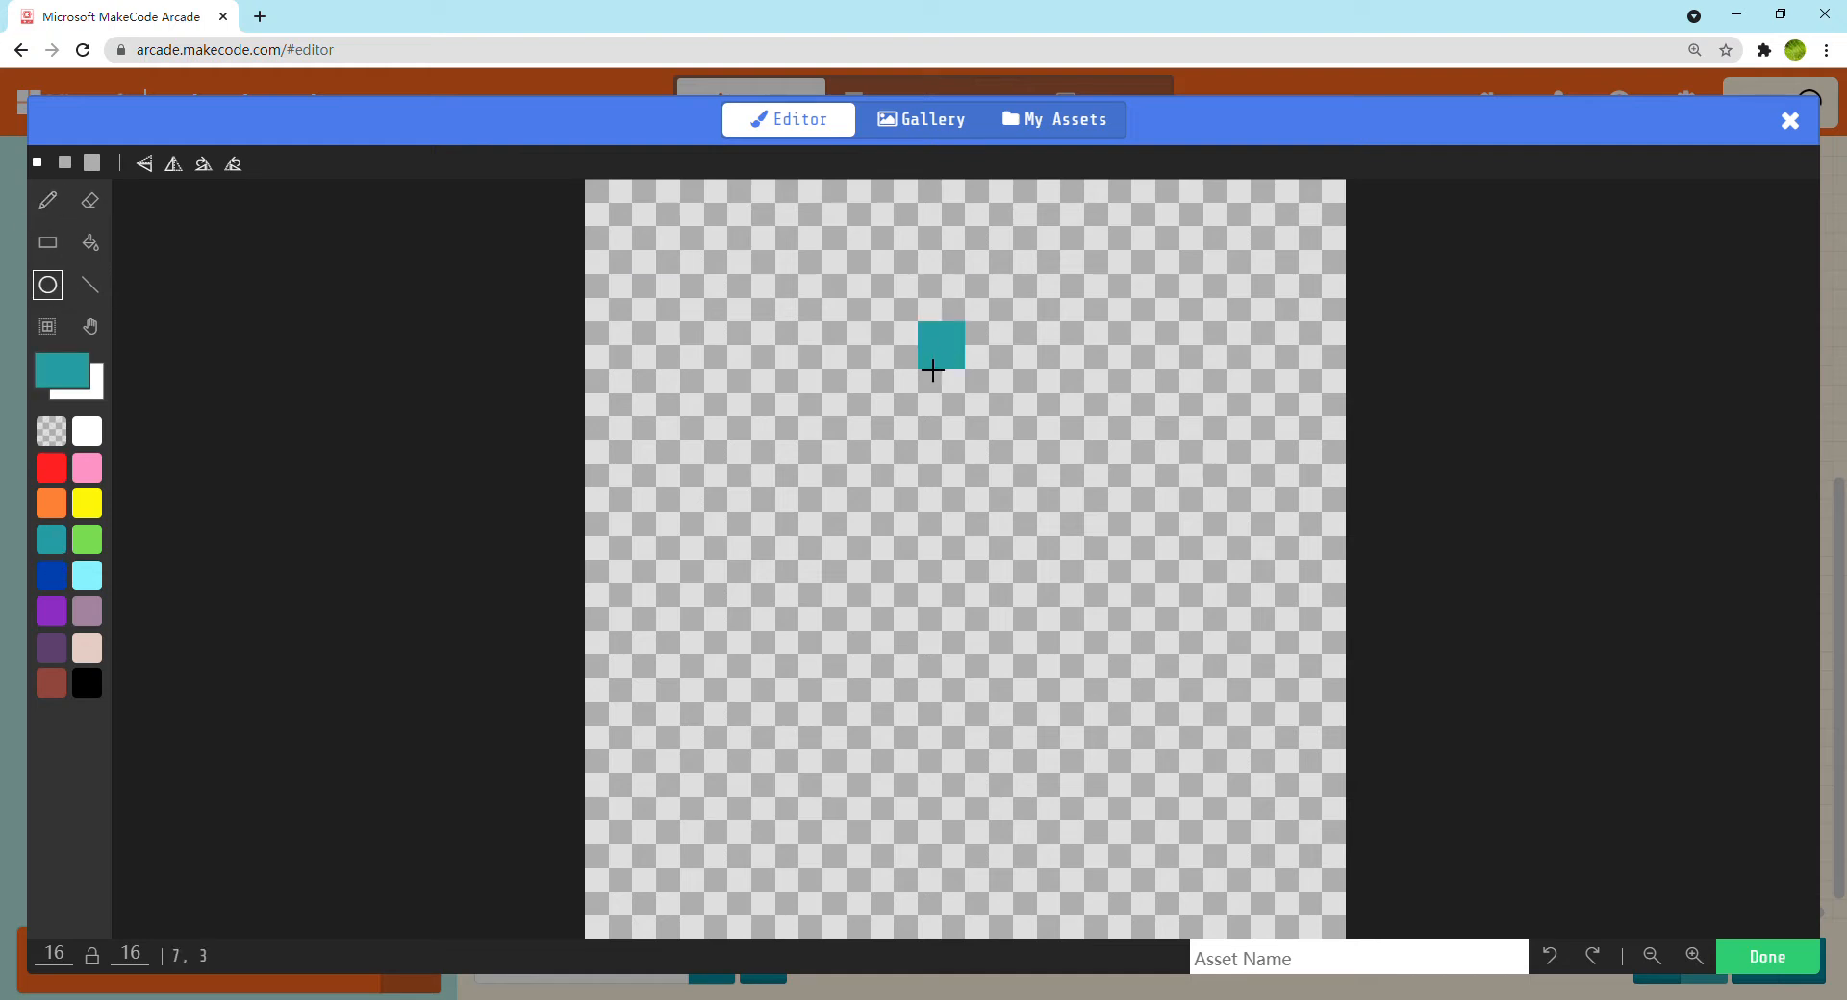
drag(941, 385, 832, 260)
key(m)
drag(820, 276, 1070, 461)
click(716, 404)
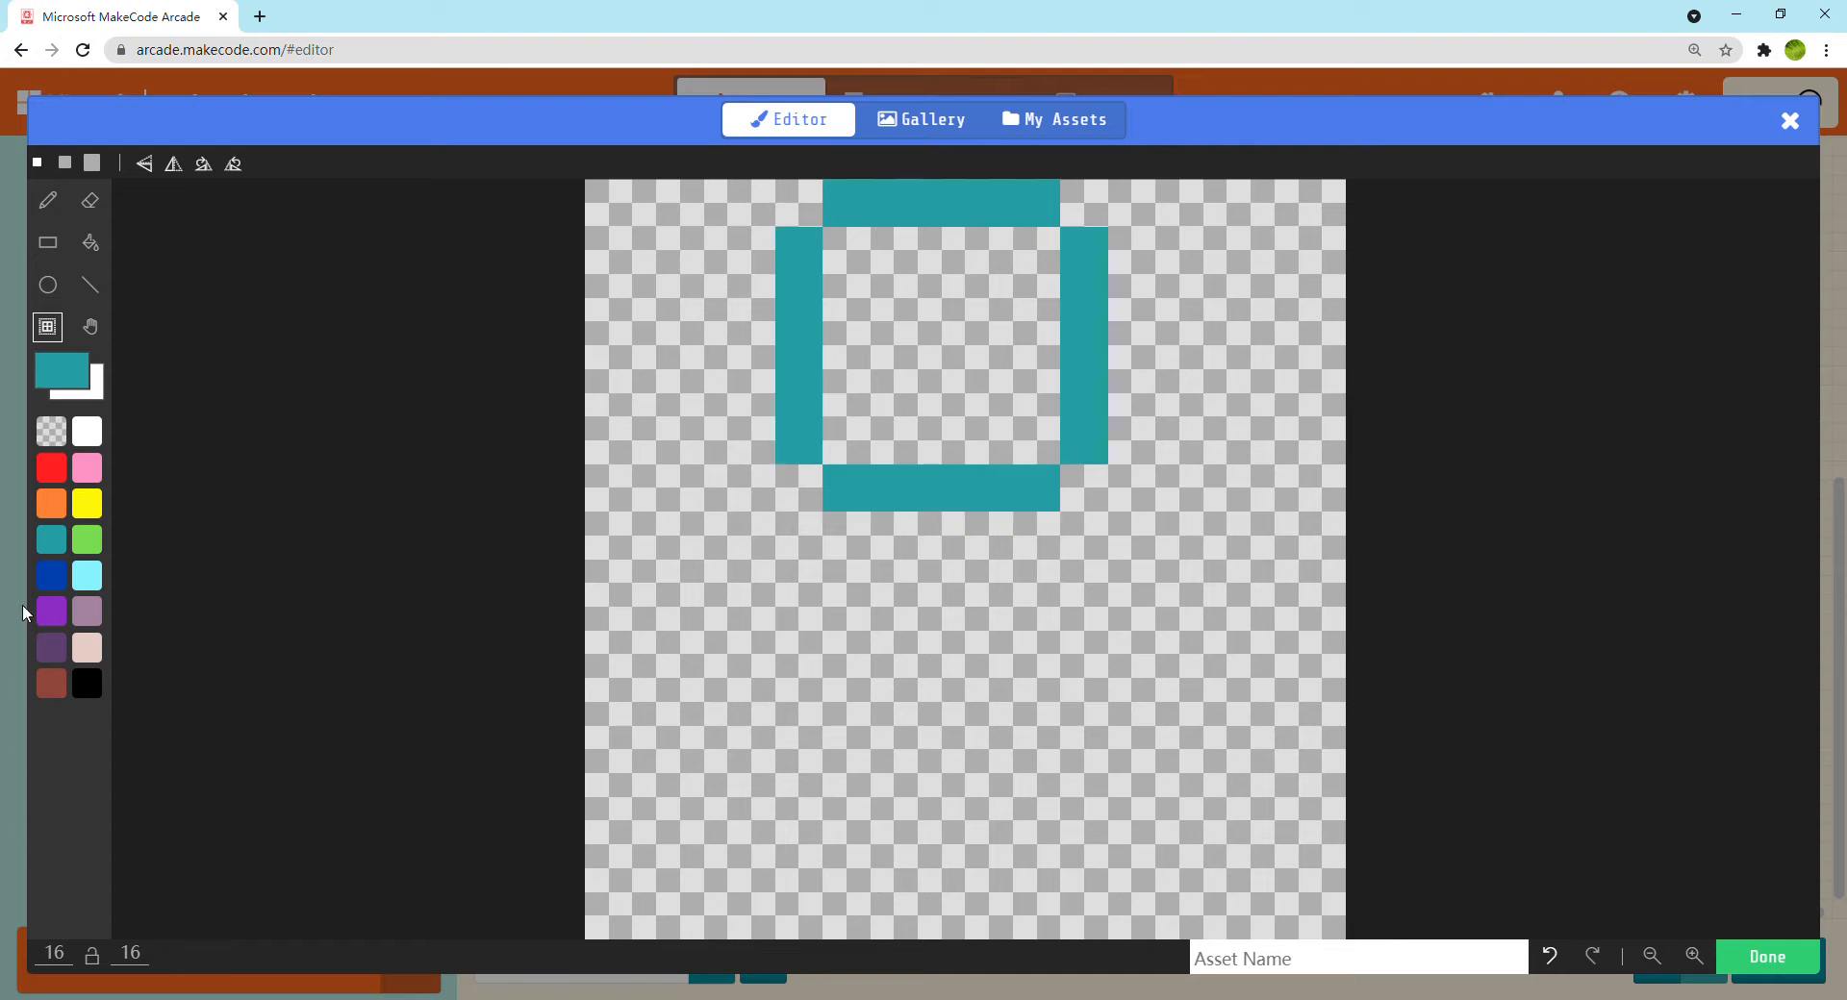
Draw a vertical body 5 pixels long below the head and two diagonal legs of 4 pixels each in teal
click(44, 200)
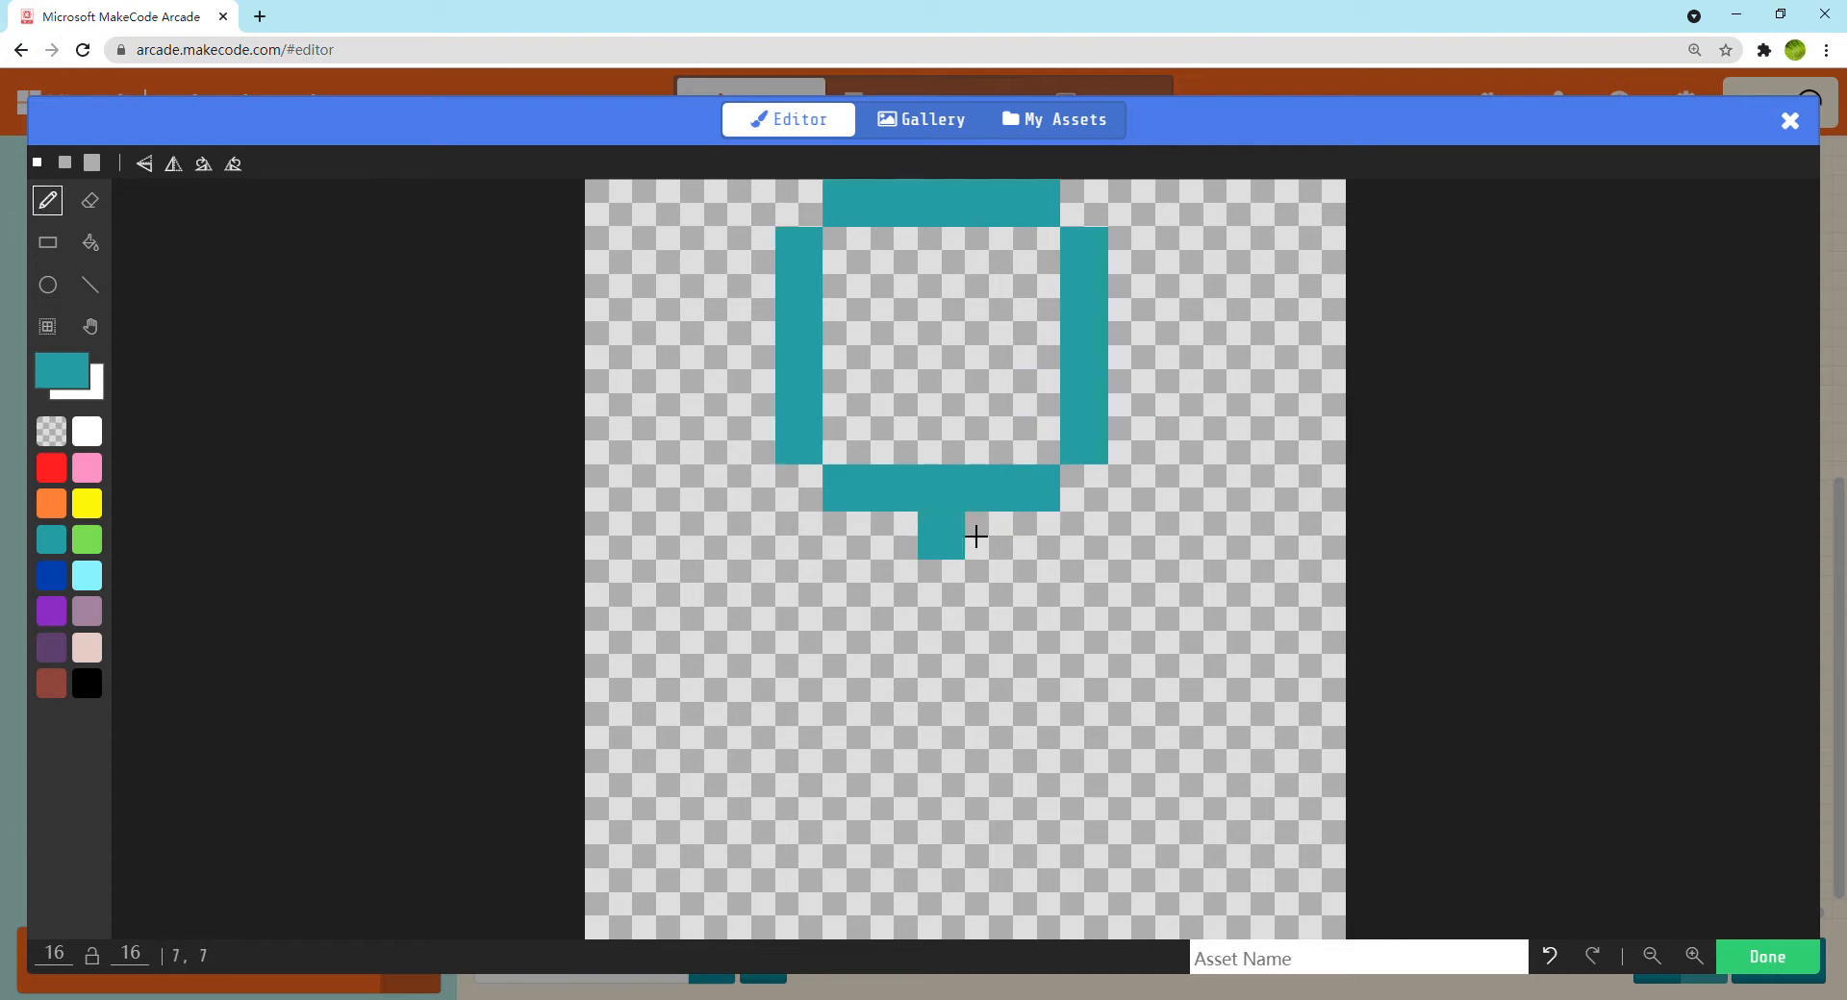
drag(973, 551, 961, 719)
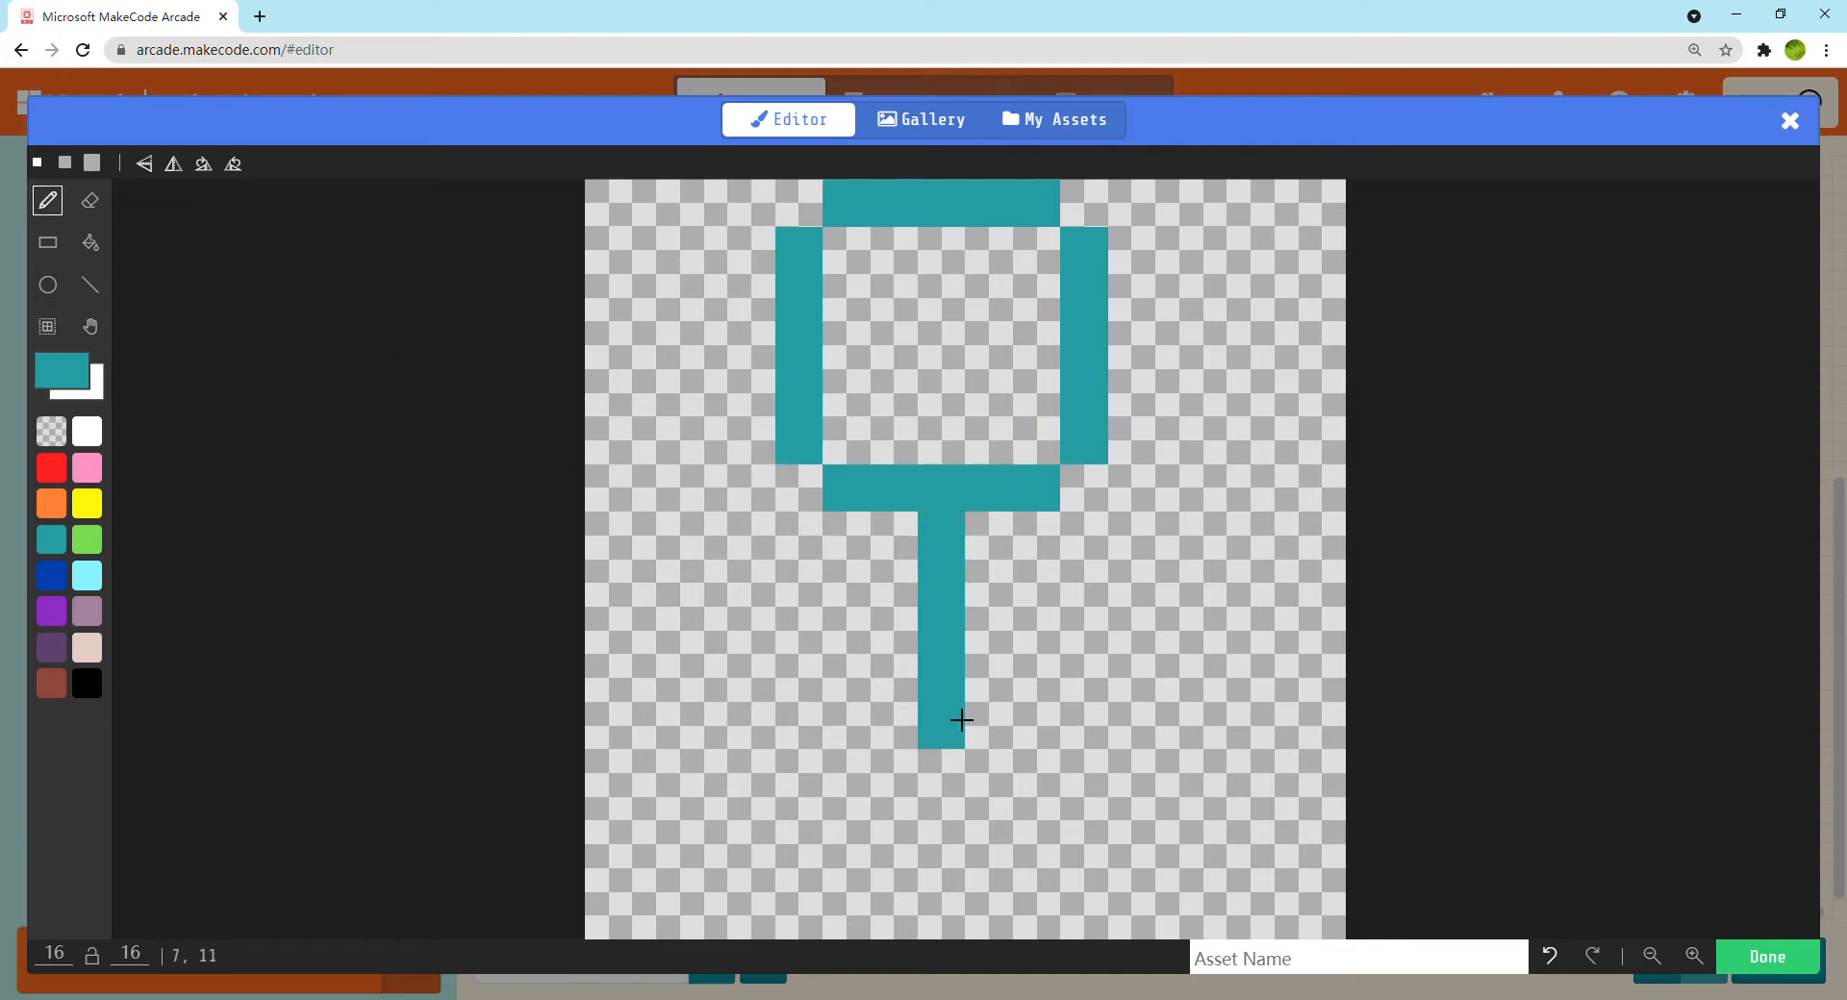
click(895, 781)
click(859, 827)
click(814, 874)
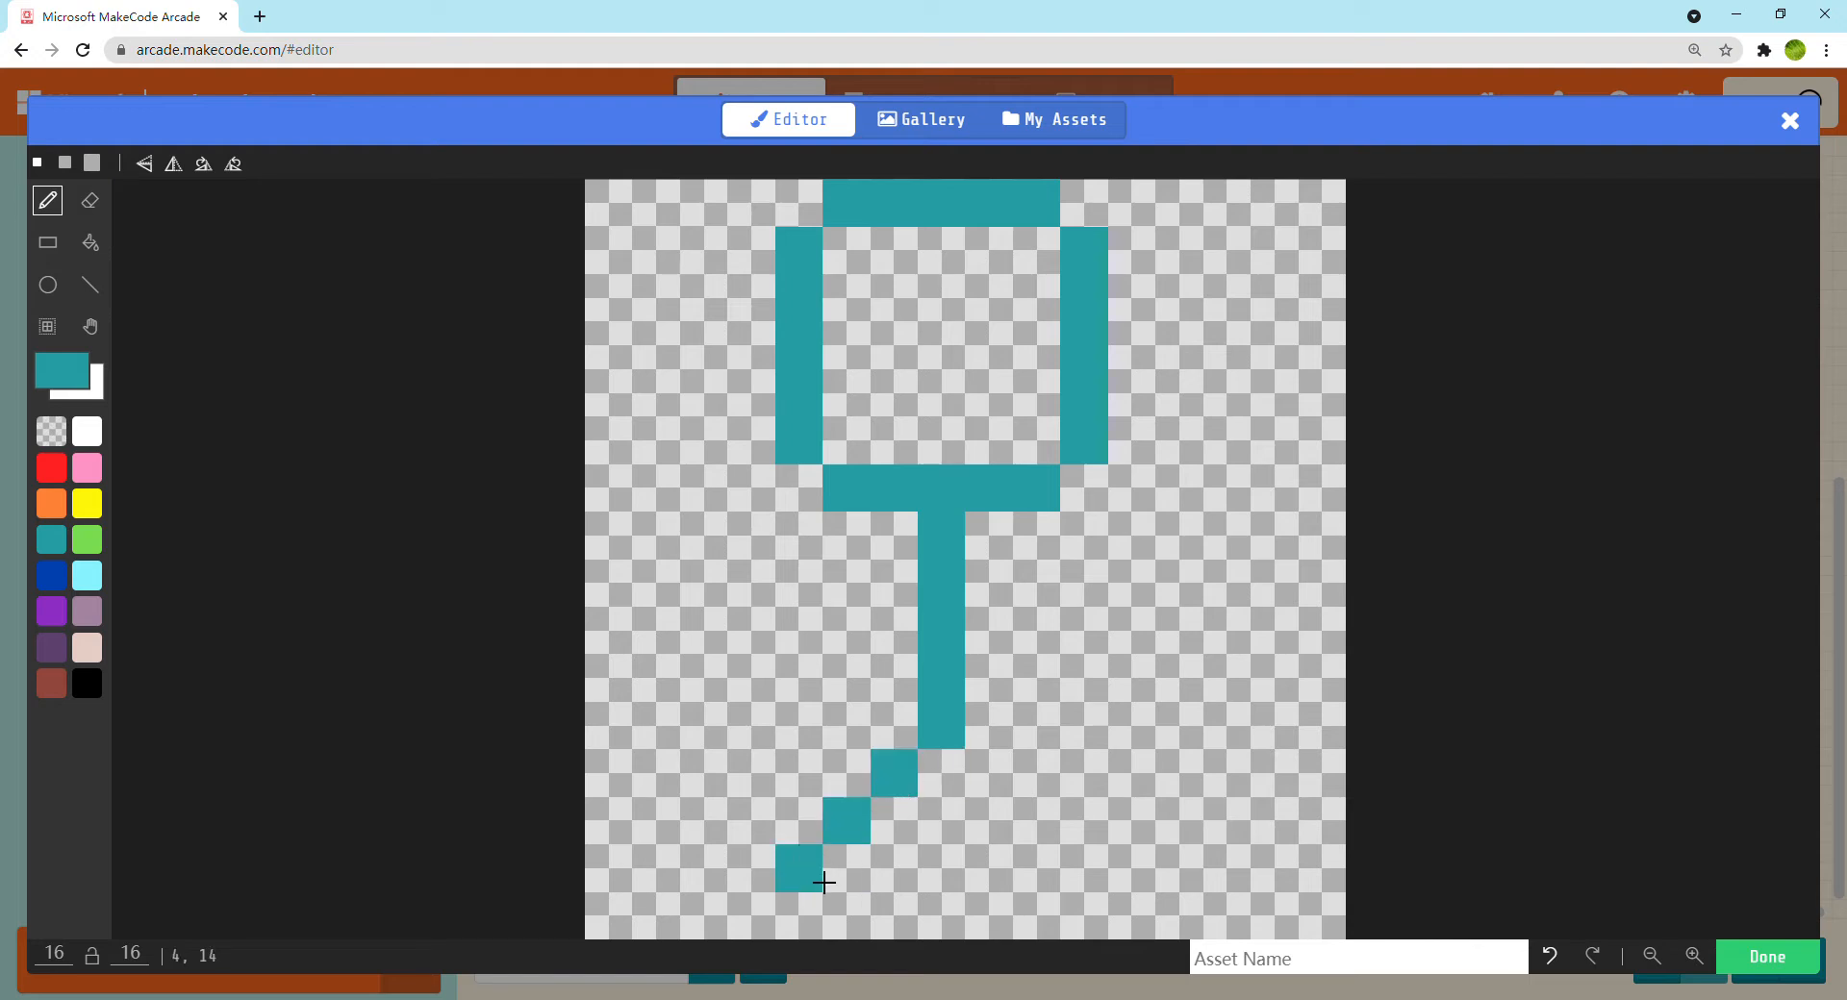
click(769, 920)
click(991, 779)
click(1037, 823)
click(1085, 871)
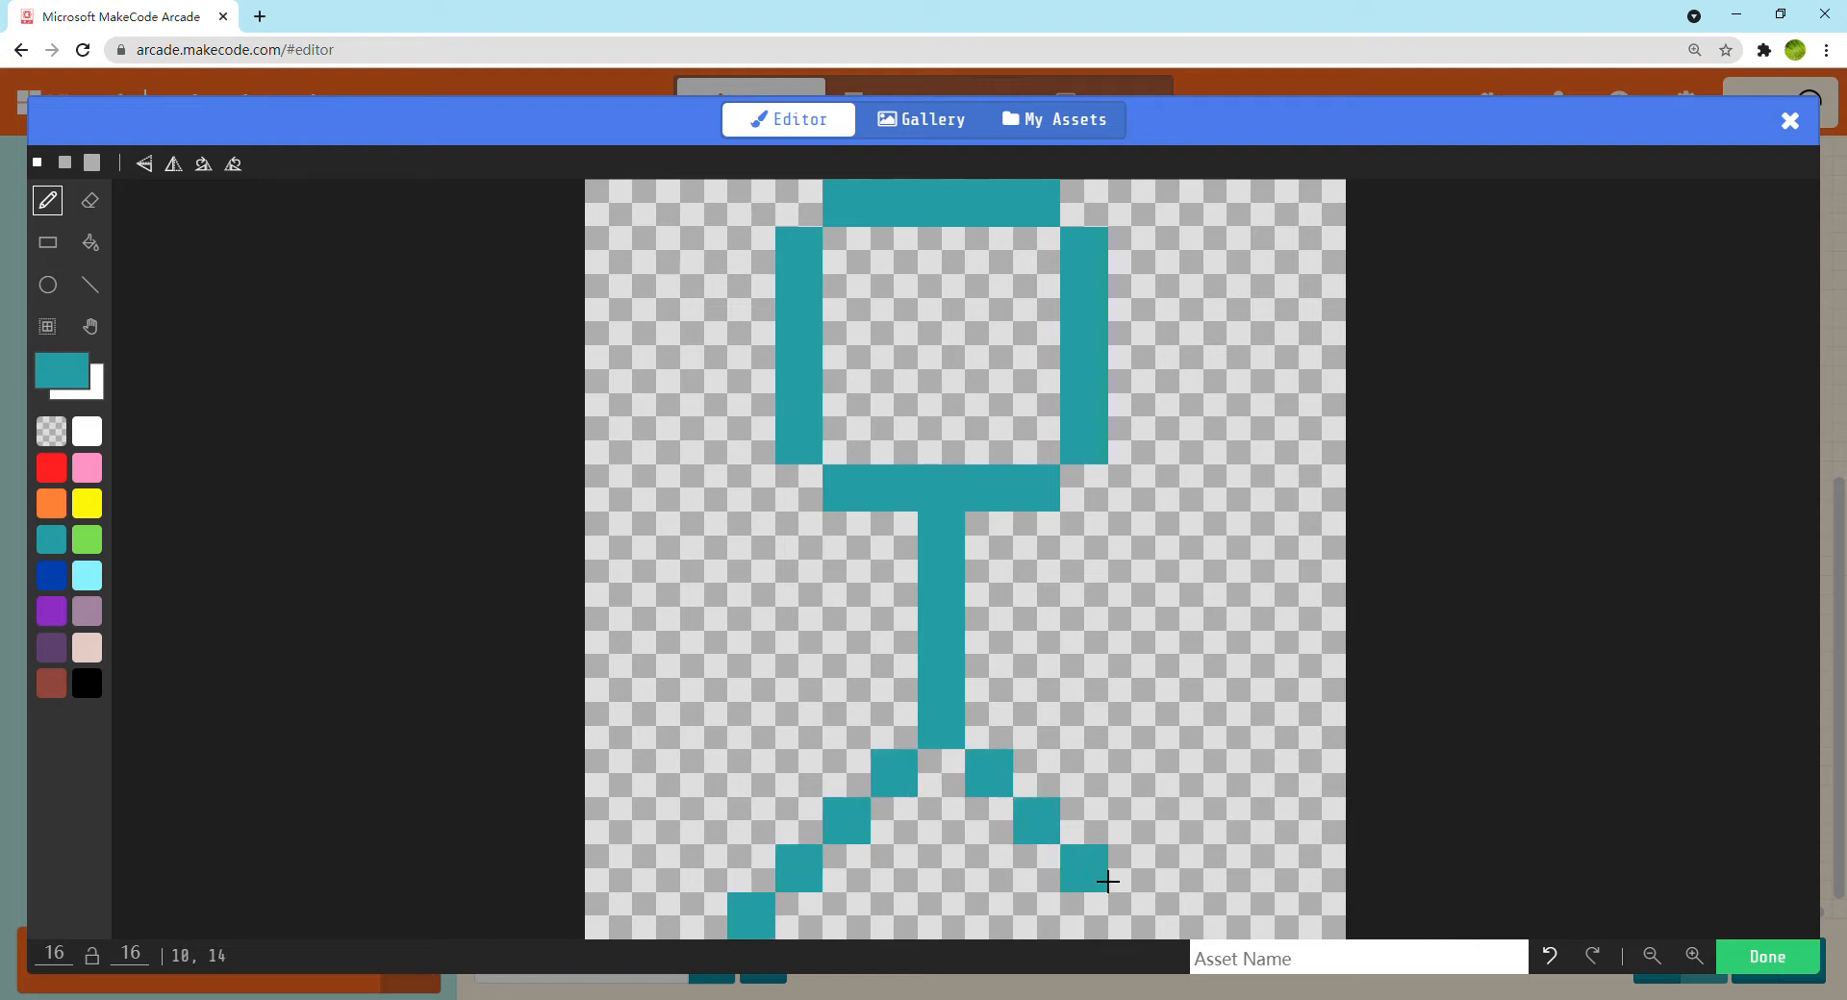
click(1140, 921)
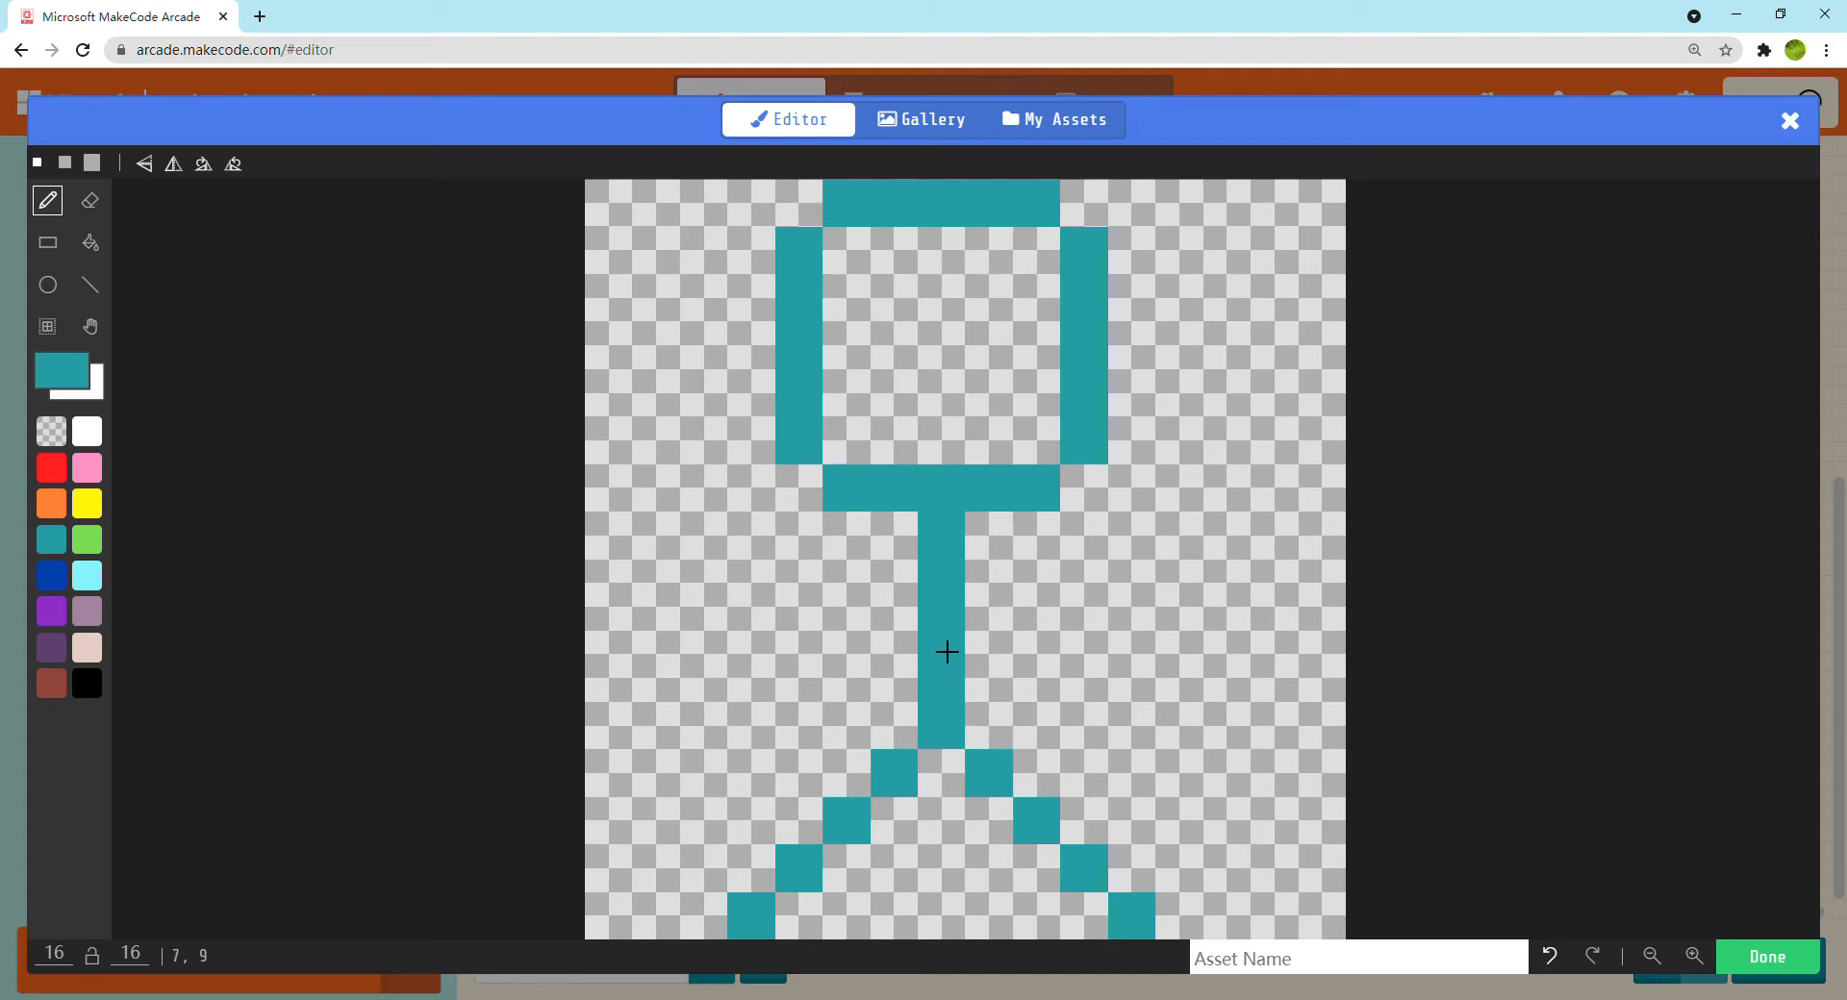
Draw a 4-pixel diagonal arm descending from the right side of the body in teal
click(1000, 648)
click(1037, 678)
click(1084, 725)
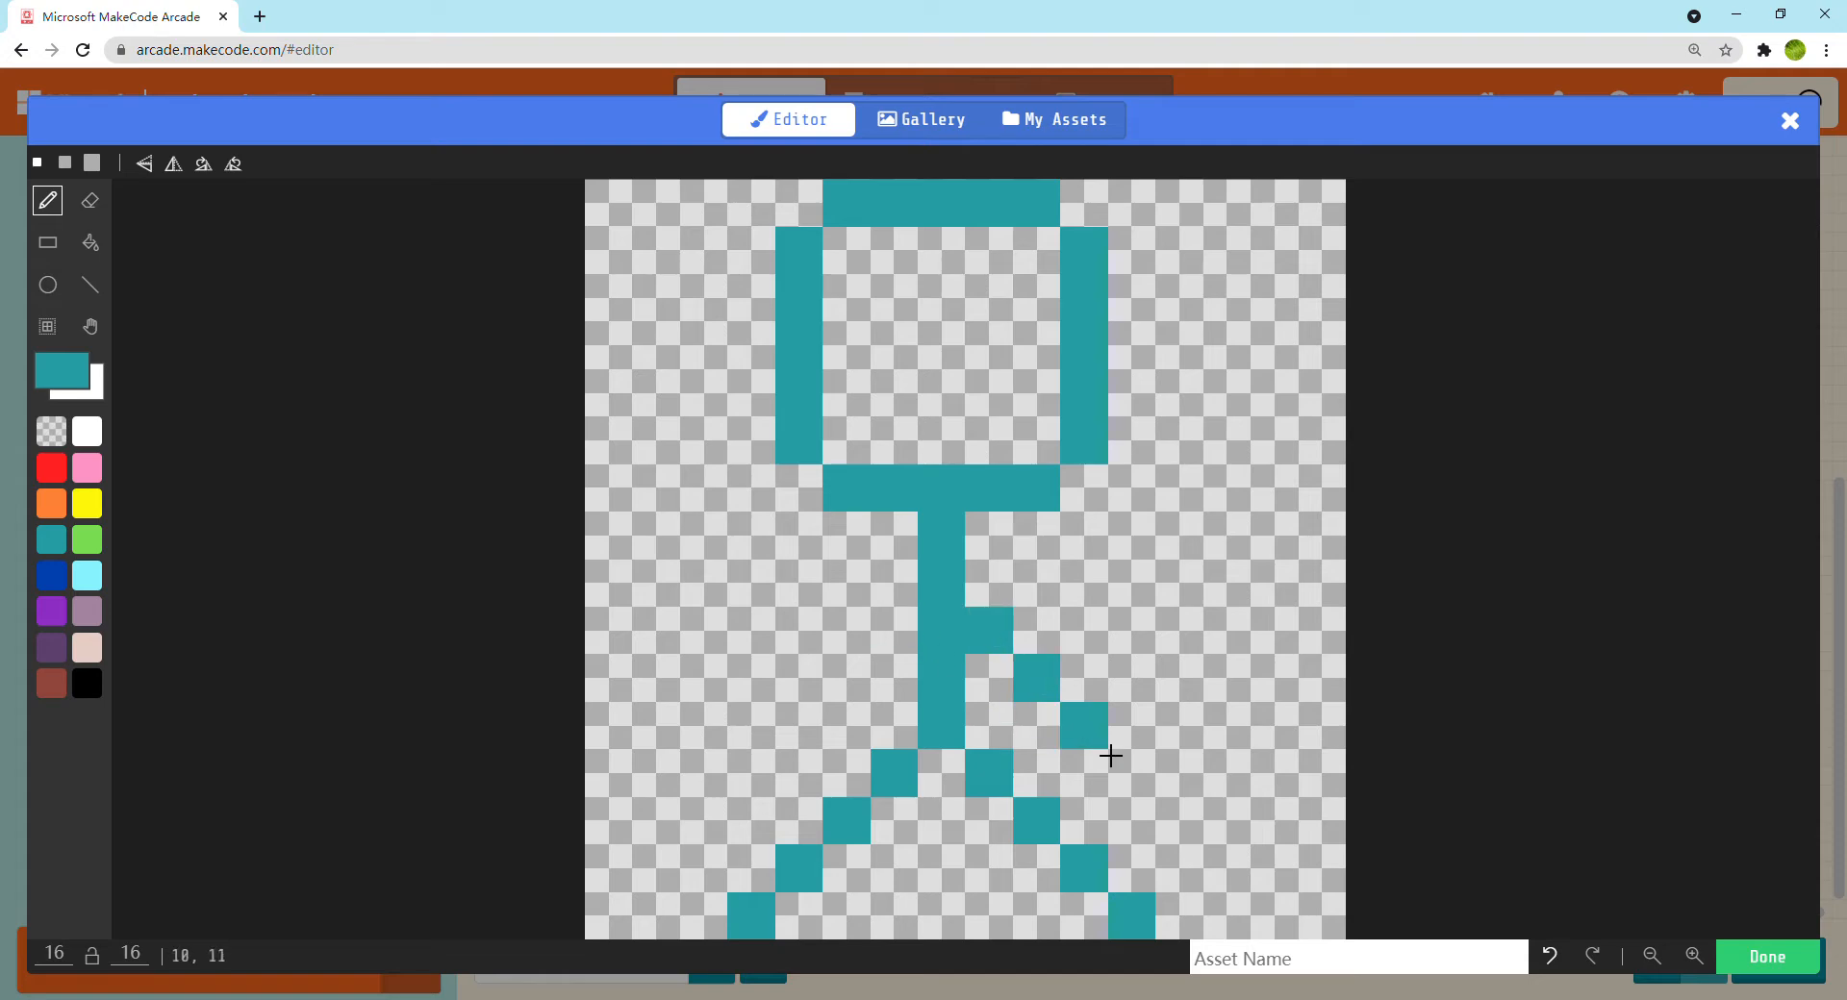
click(1132, 772)
click(1767, 974)
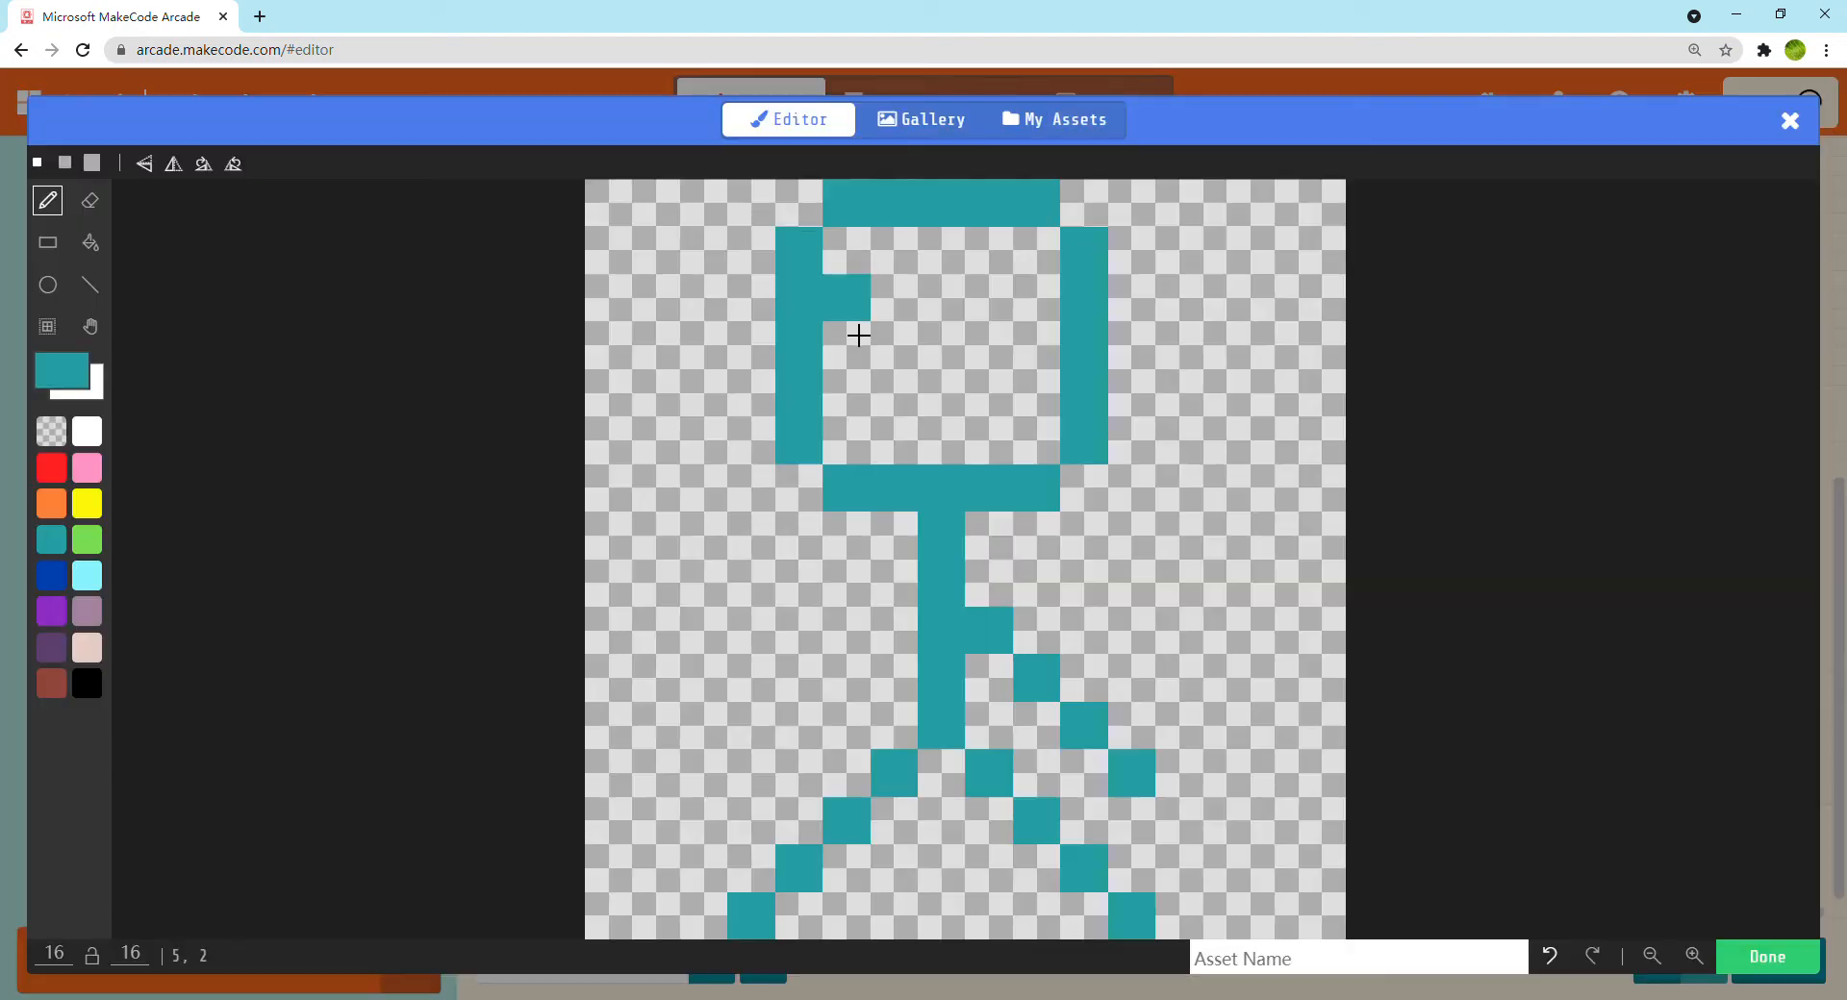
Select the area around the arm and move it up one pixel
click(48, 326)
drag(1002, 645, 1132, 713)
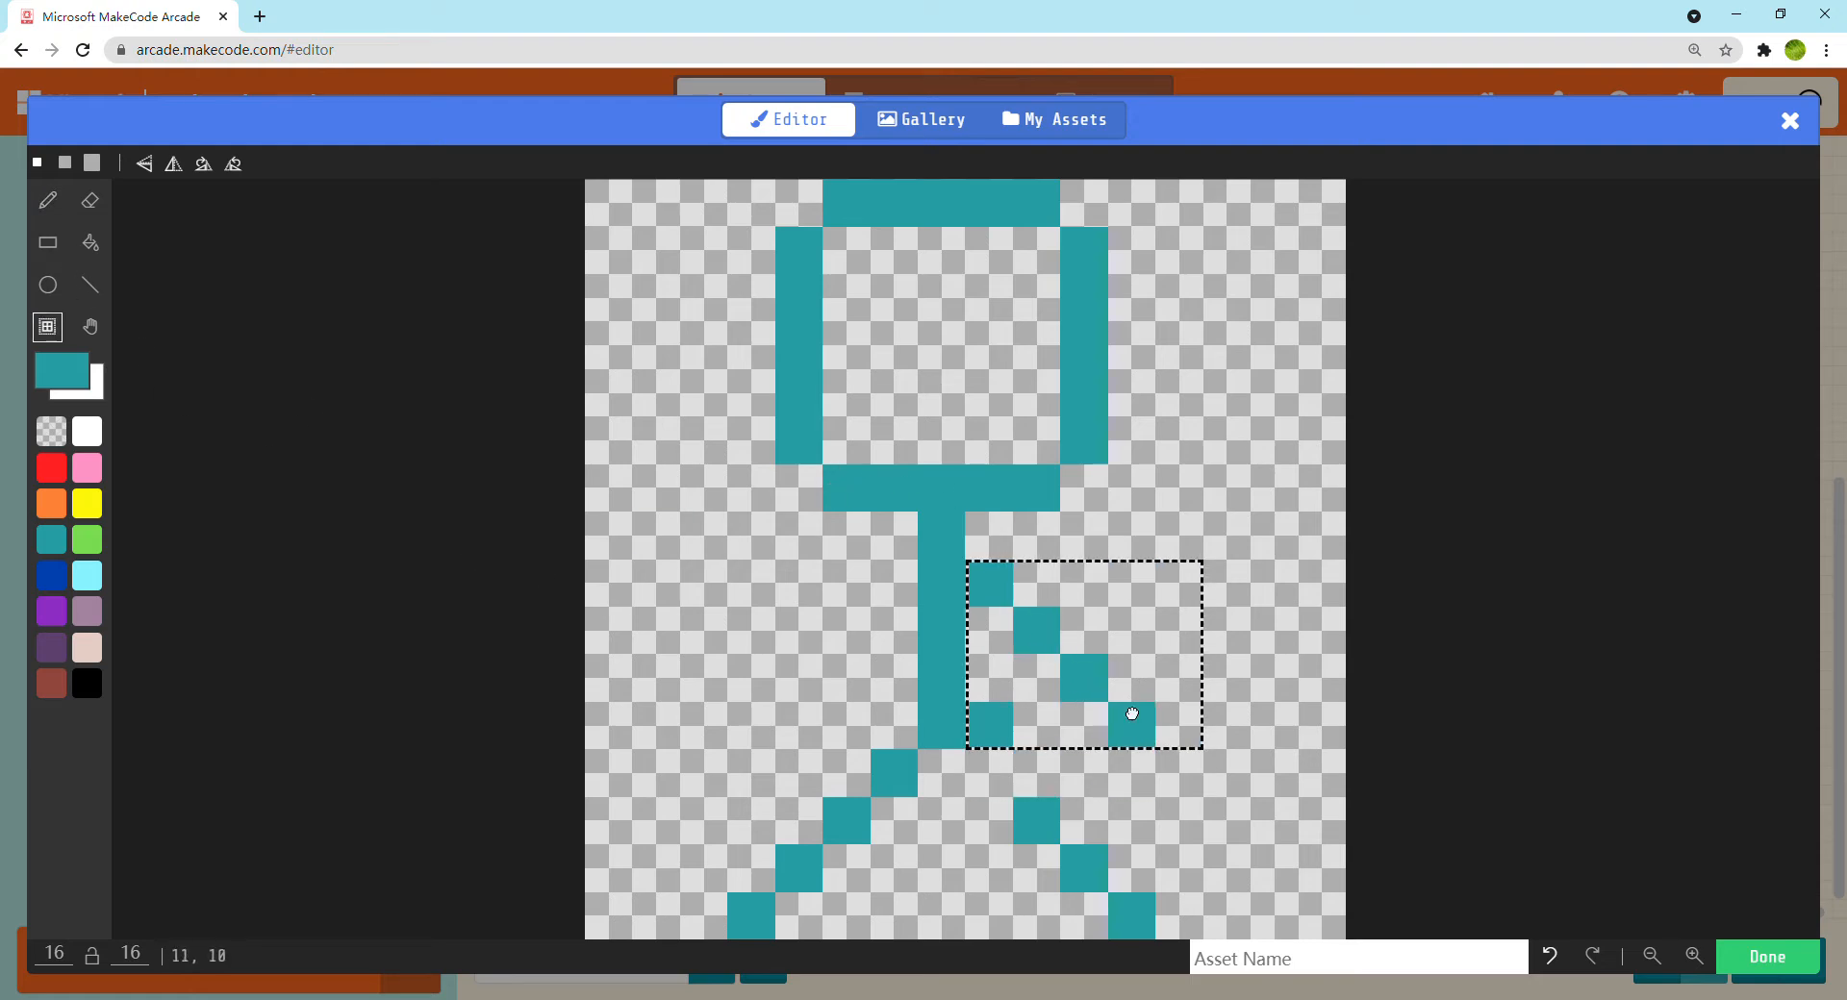
click(1263, 708)
Erase the stray pixel beside the lower body, redraw the missing pixel atop the right leg, and finish the sprite image
click(89, 200)
click(989, 726)
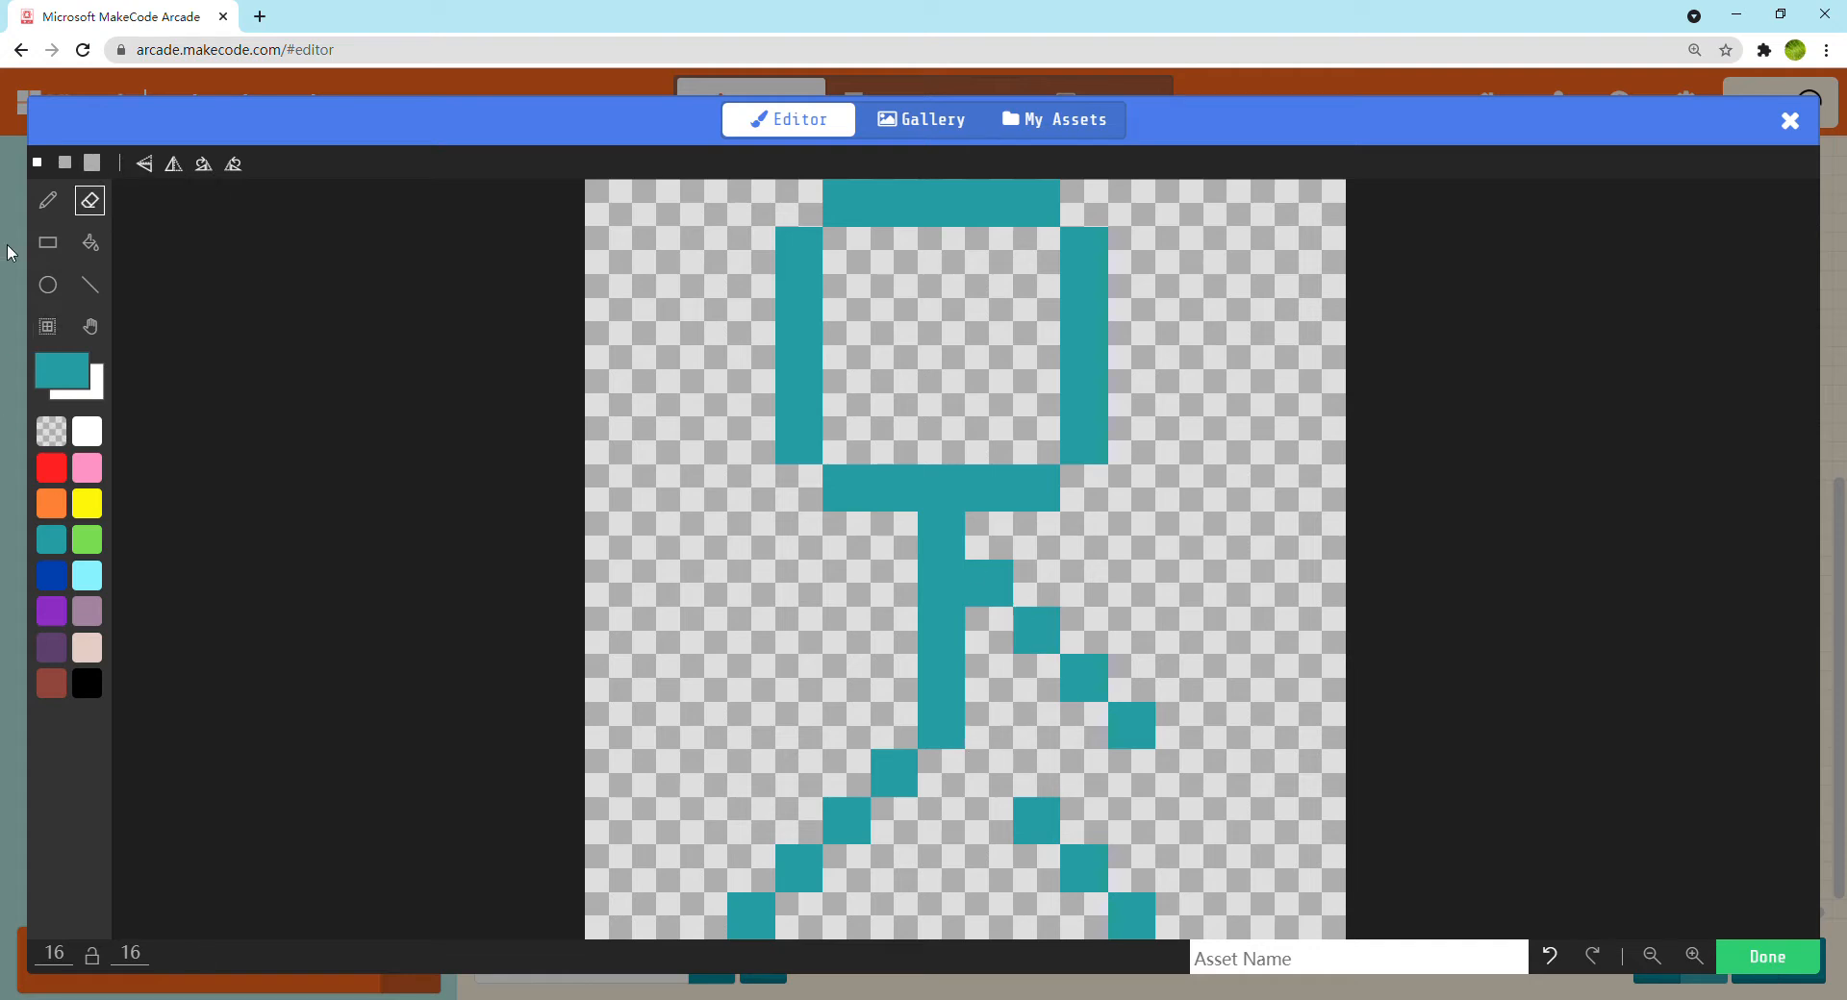
click(49, 202)
click(989, 772)
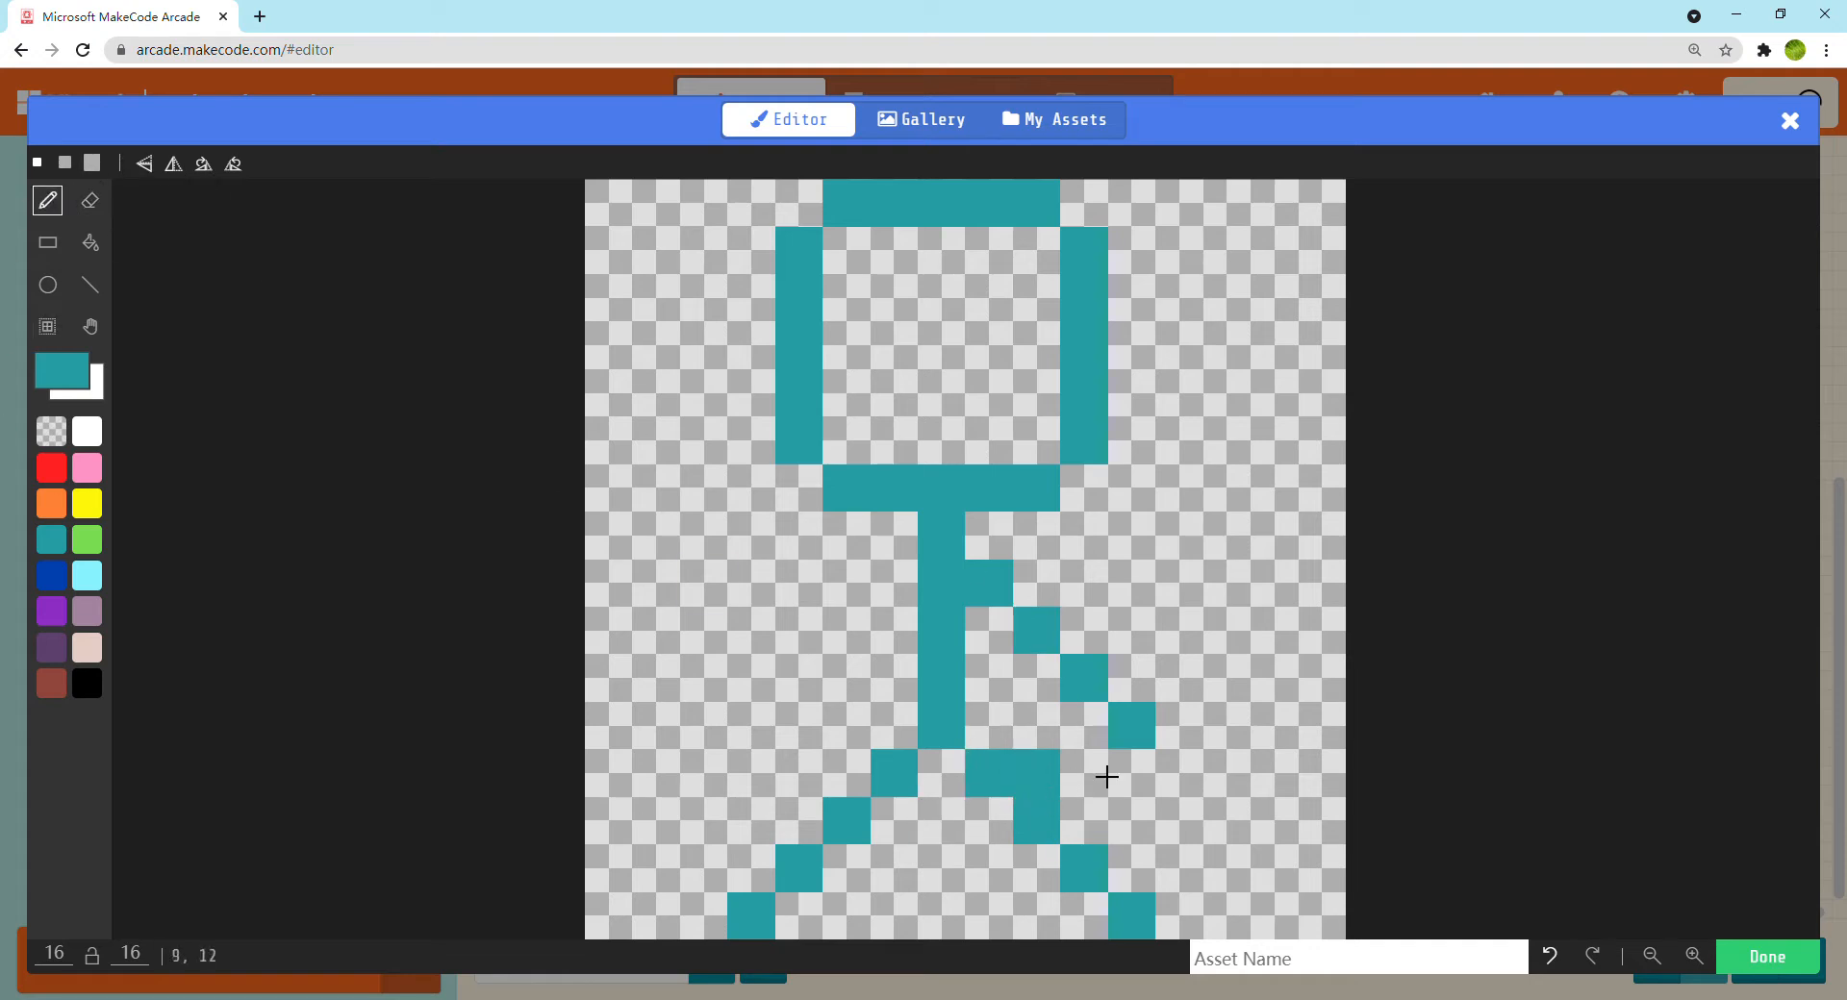
click(1767, 956)
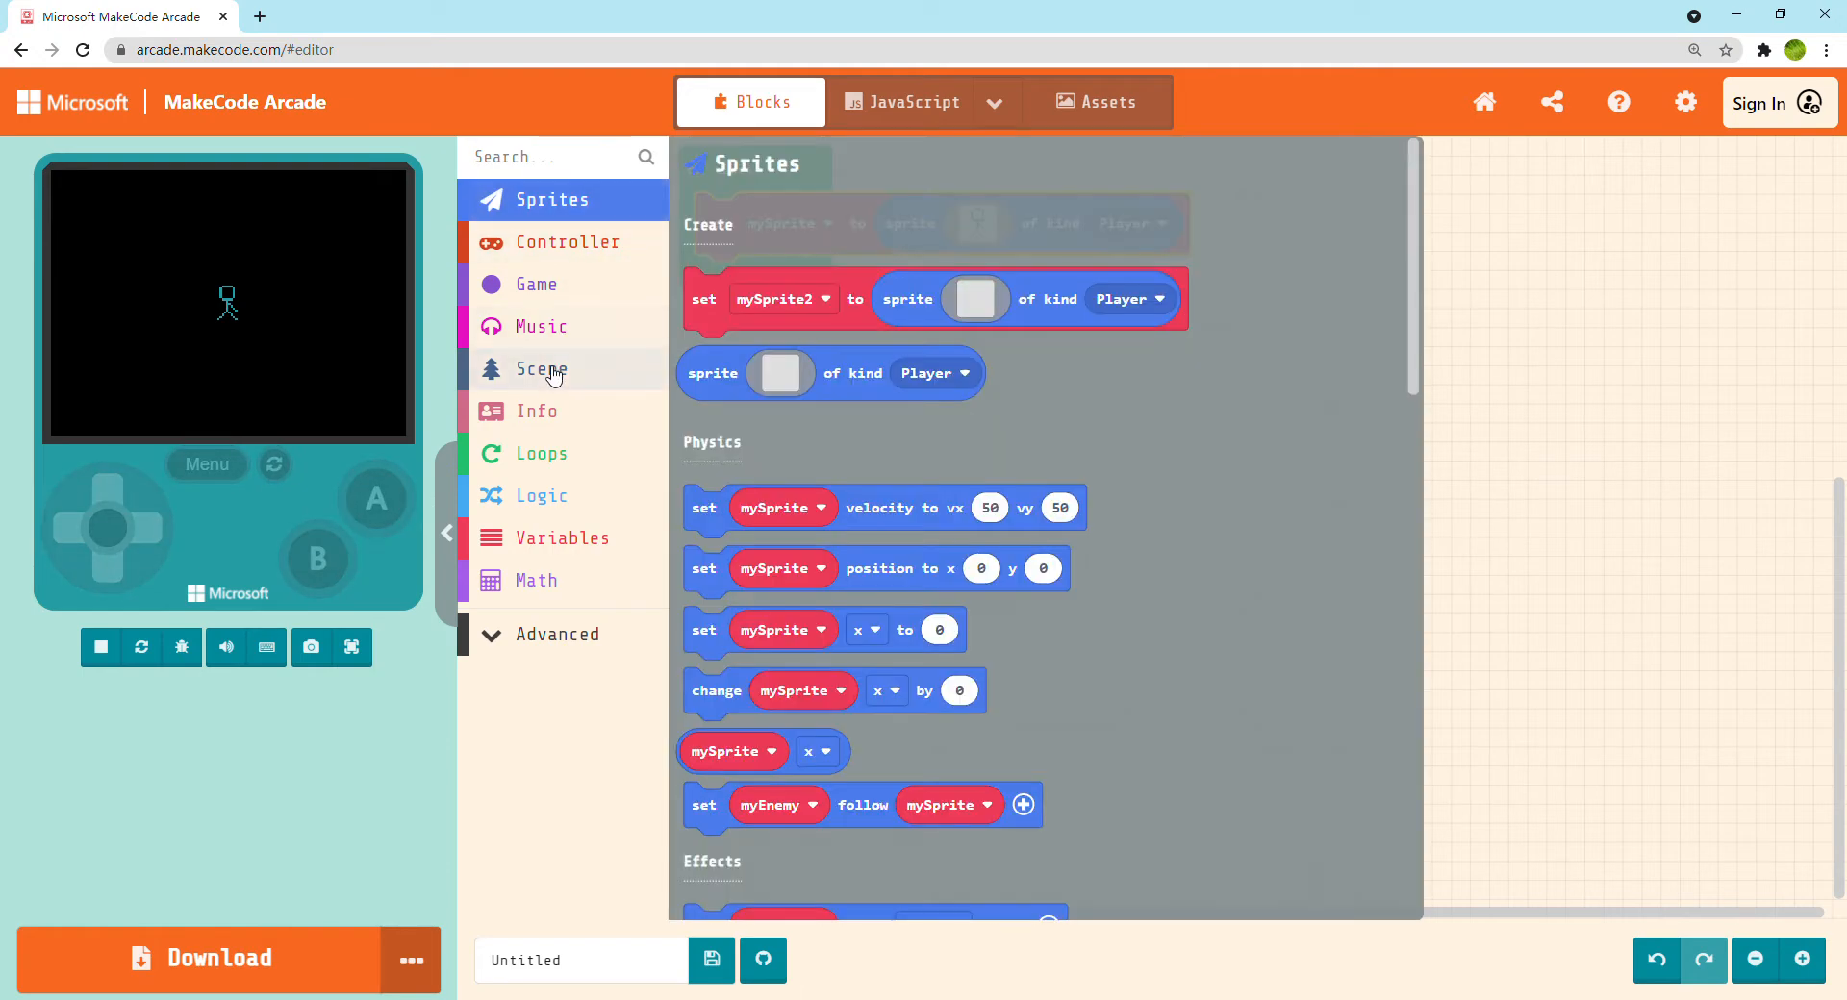
Add a set background color block above the sprite block in on start and set its color to light blue
click(563, 370)
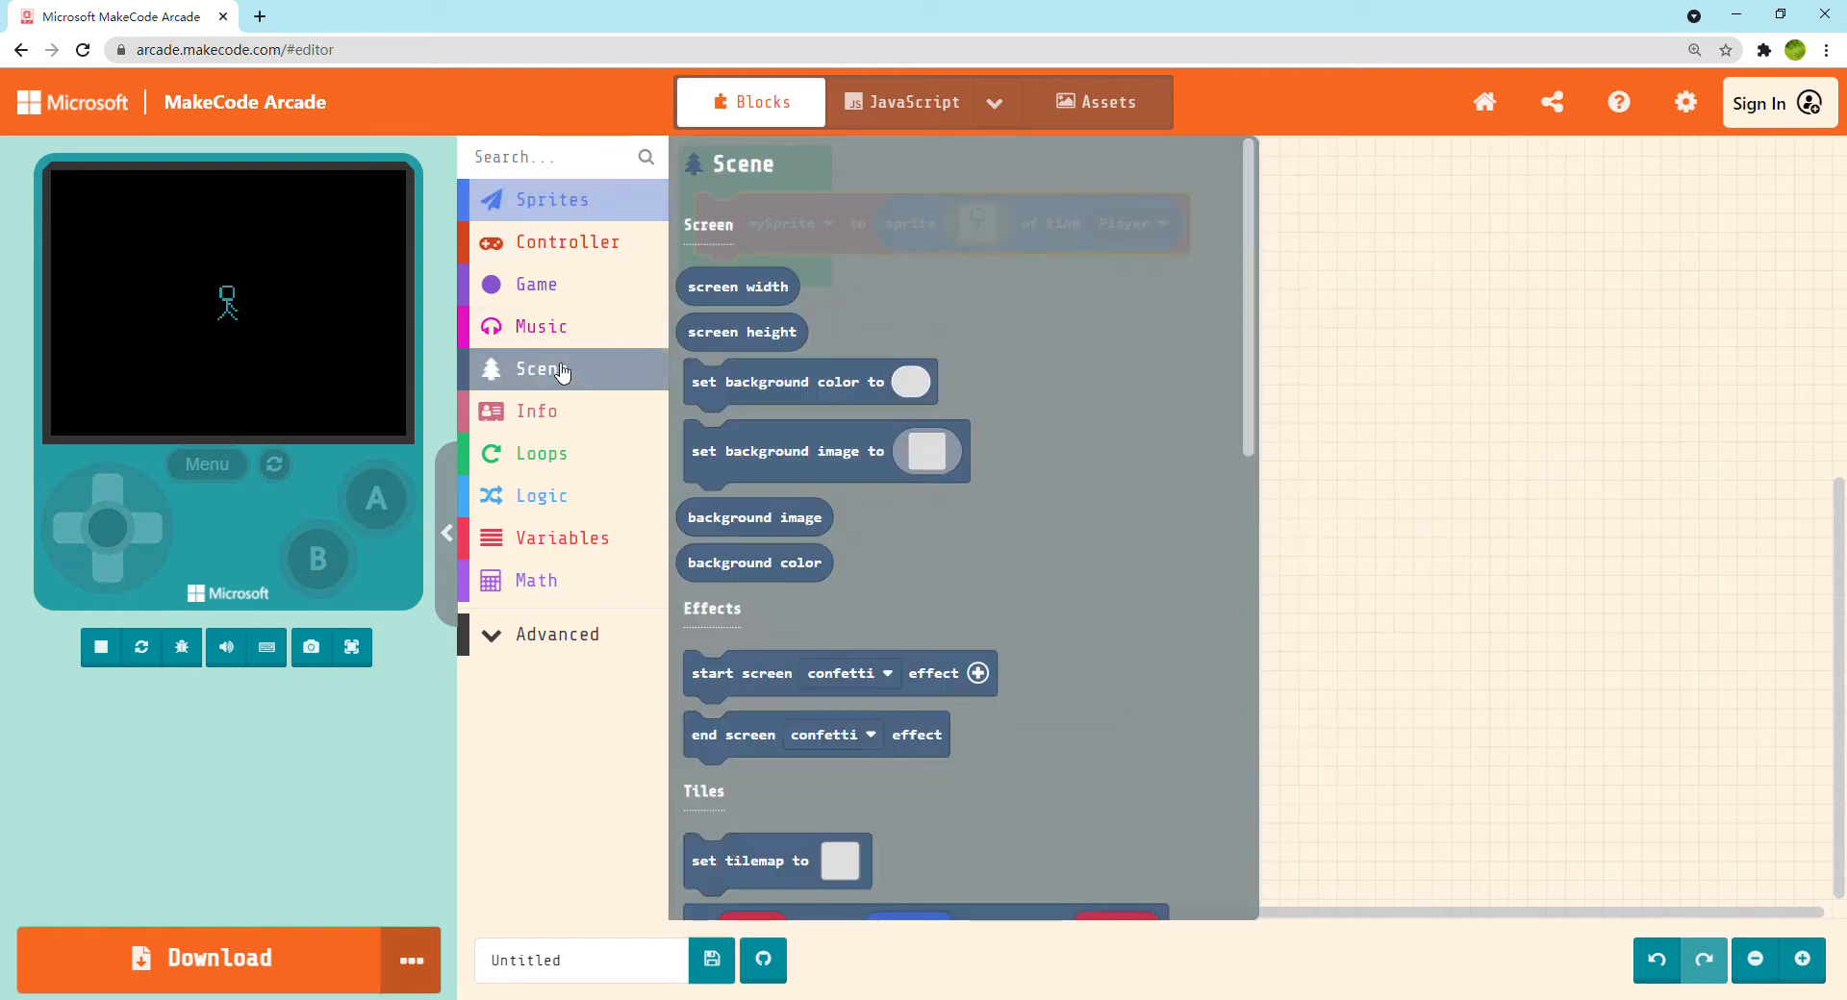
scroll(774, 277, down, 1)
scroll(775, 277, down, 1)
drag(766, 227, 777, 213)
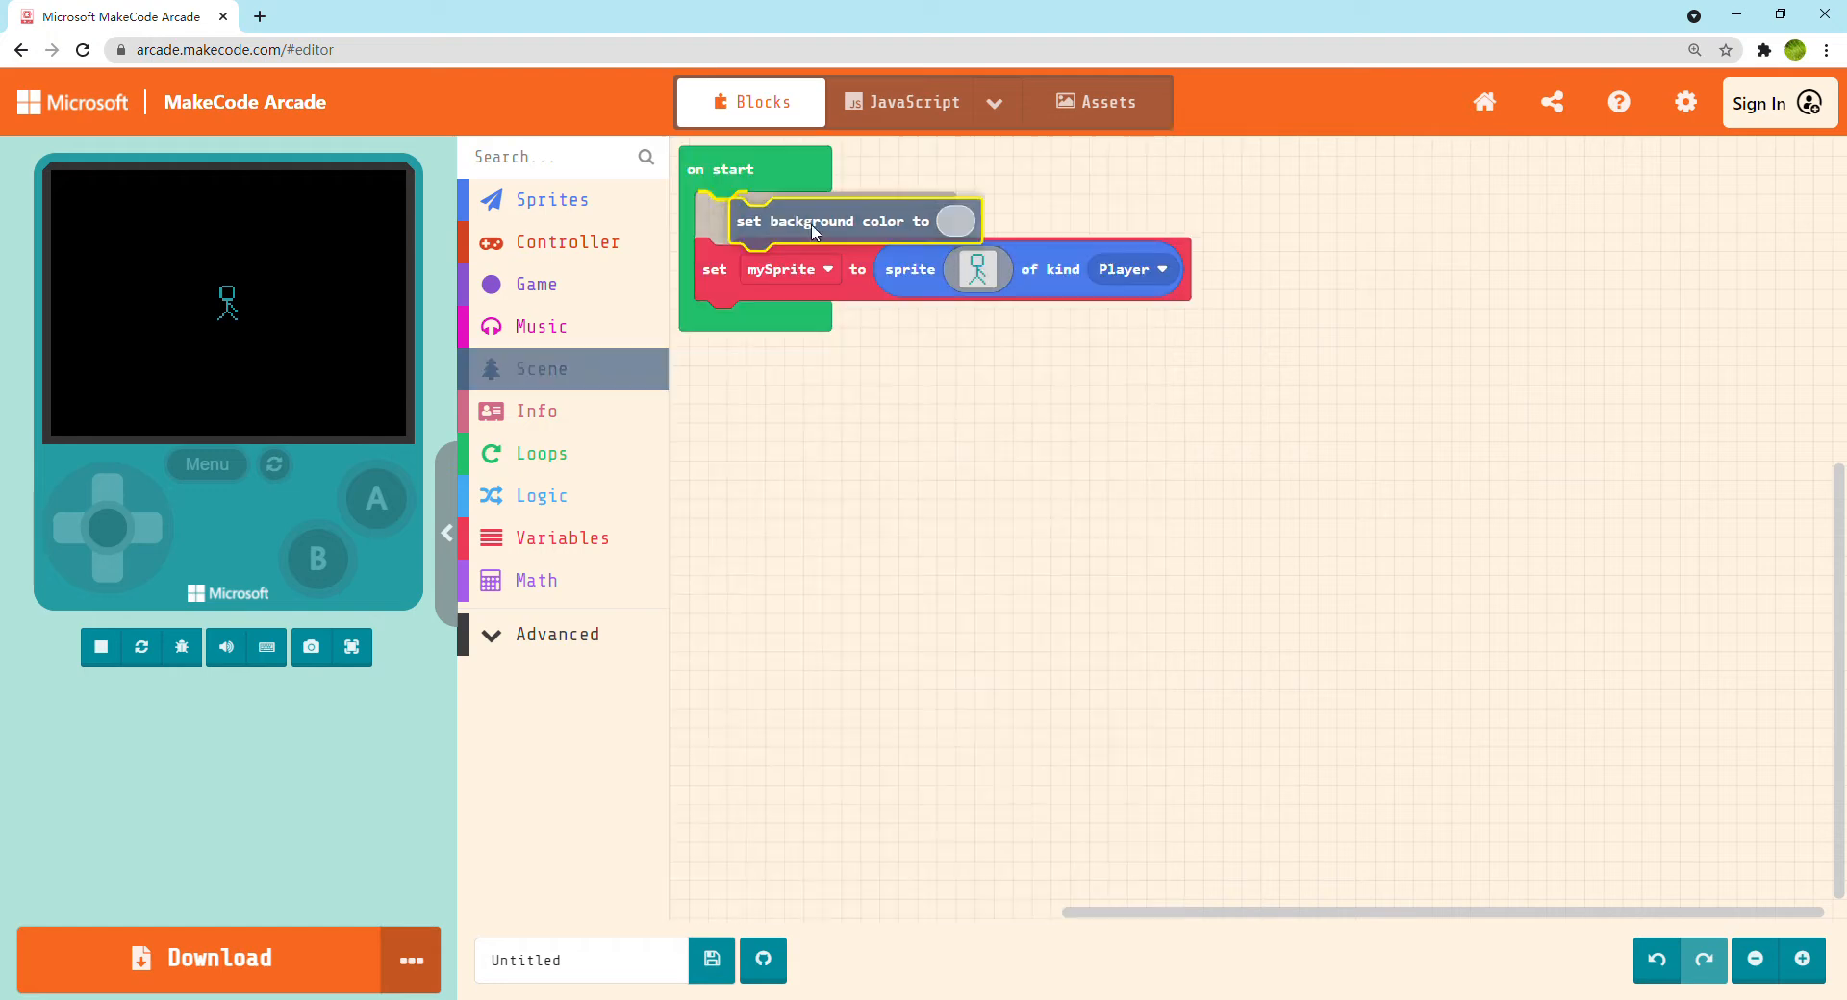
click(920, 219)
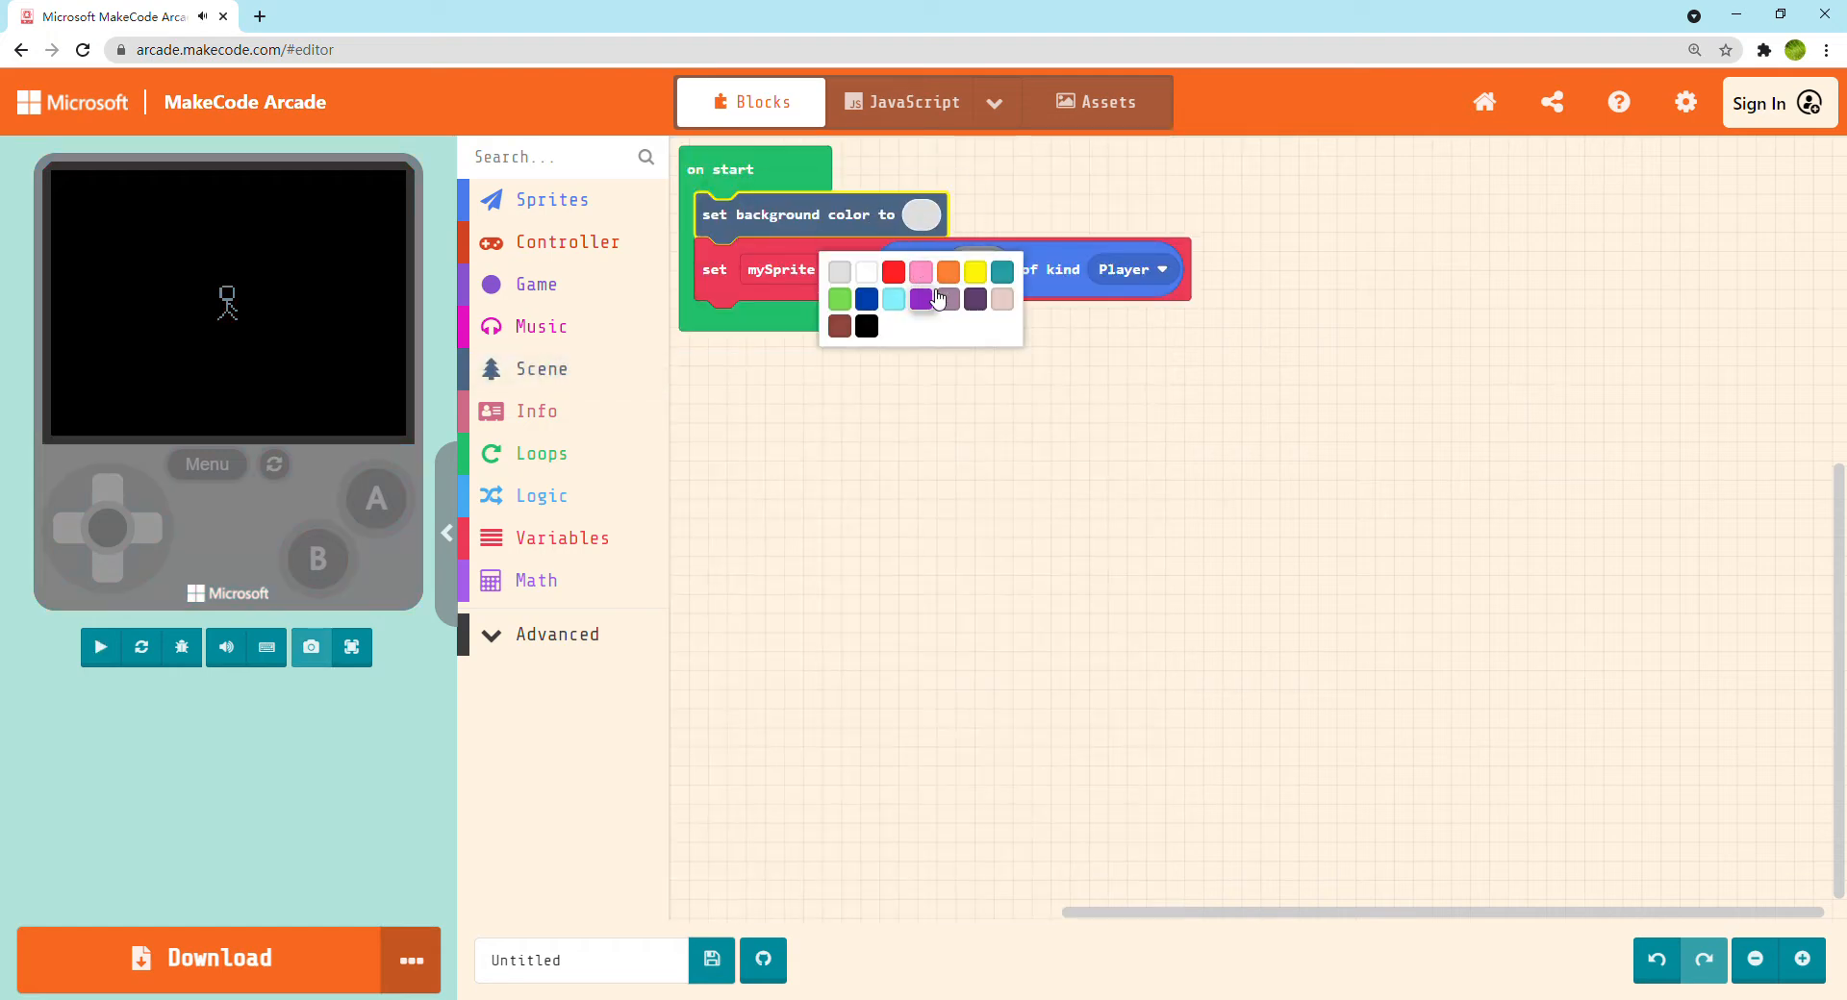
click(894, 301)
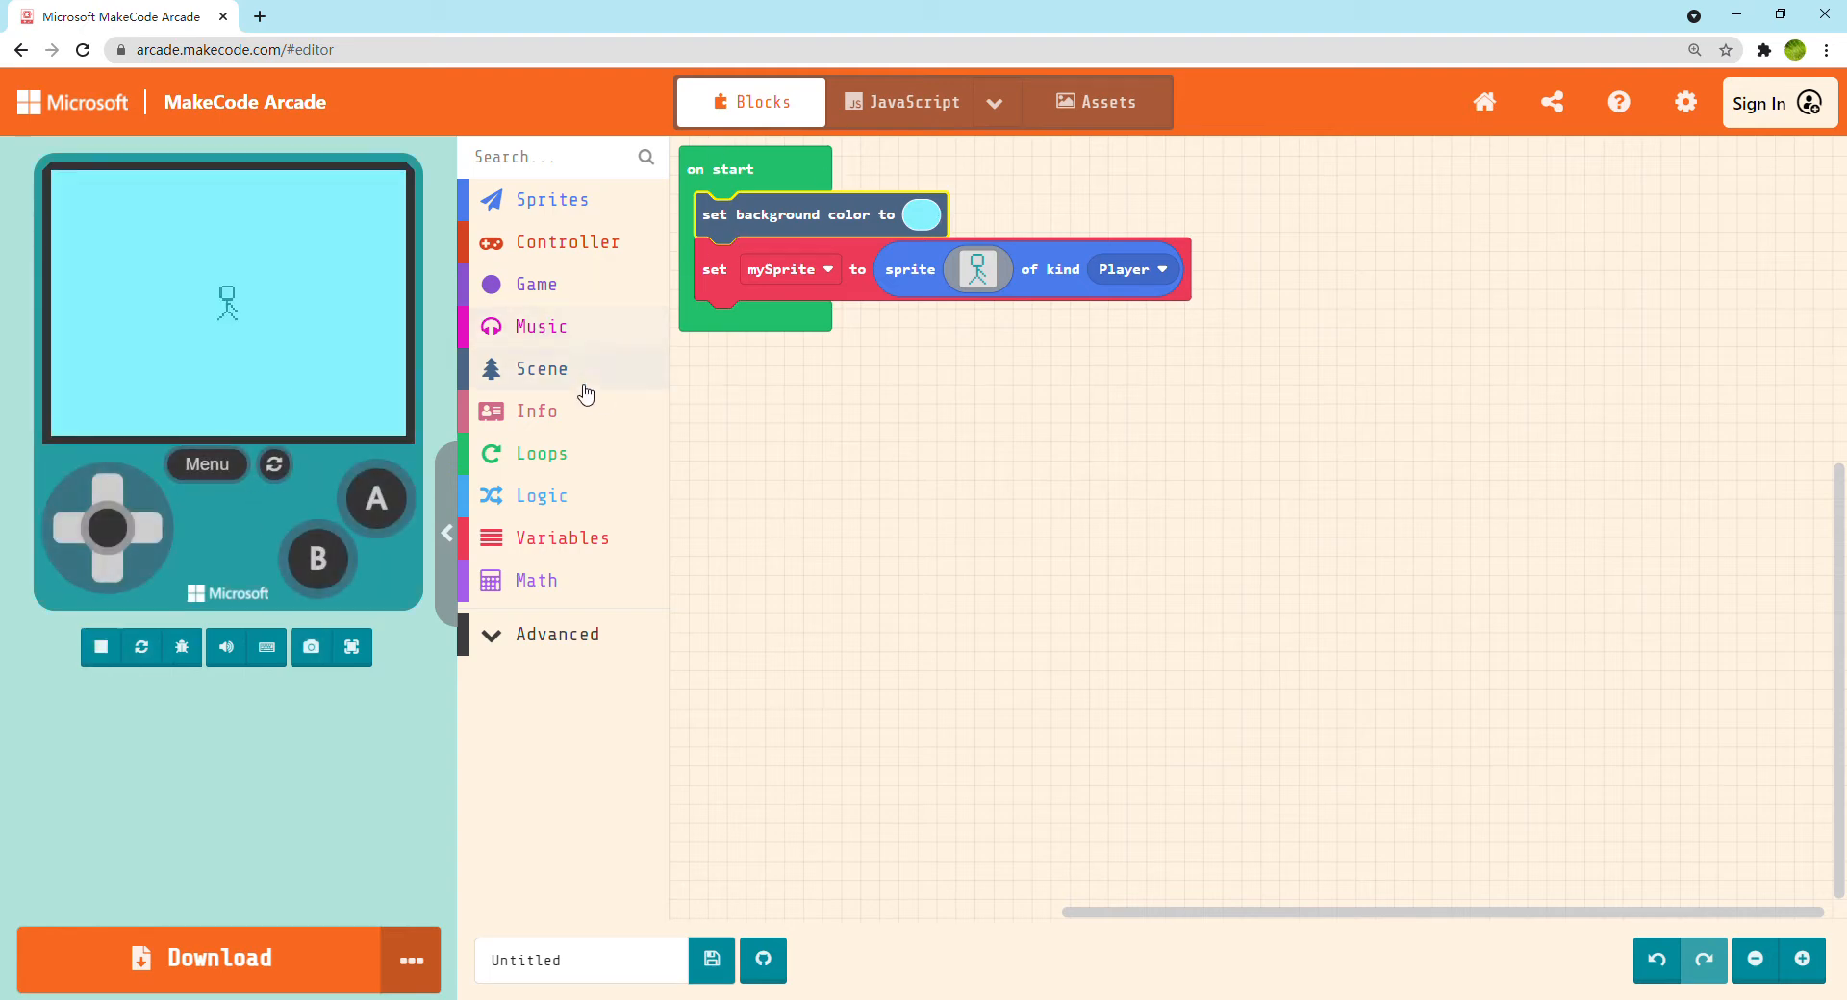
Add a move mySprite with buttons block below the sprite block in on start
click(570, 247)
drag(713, 318, 726, 326)
click(831, 324)
click(982, 505)
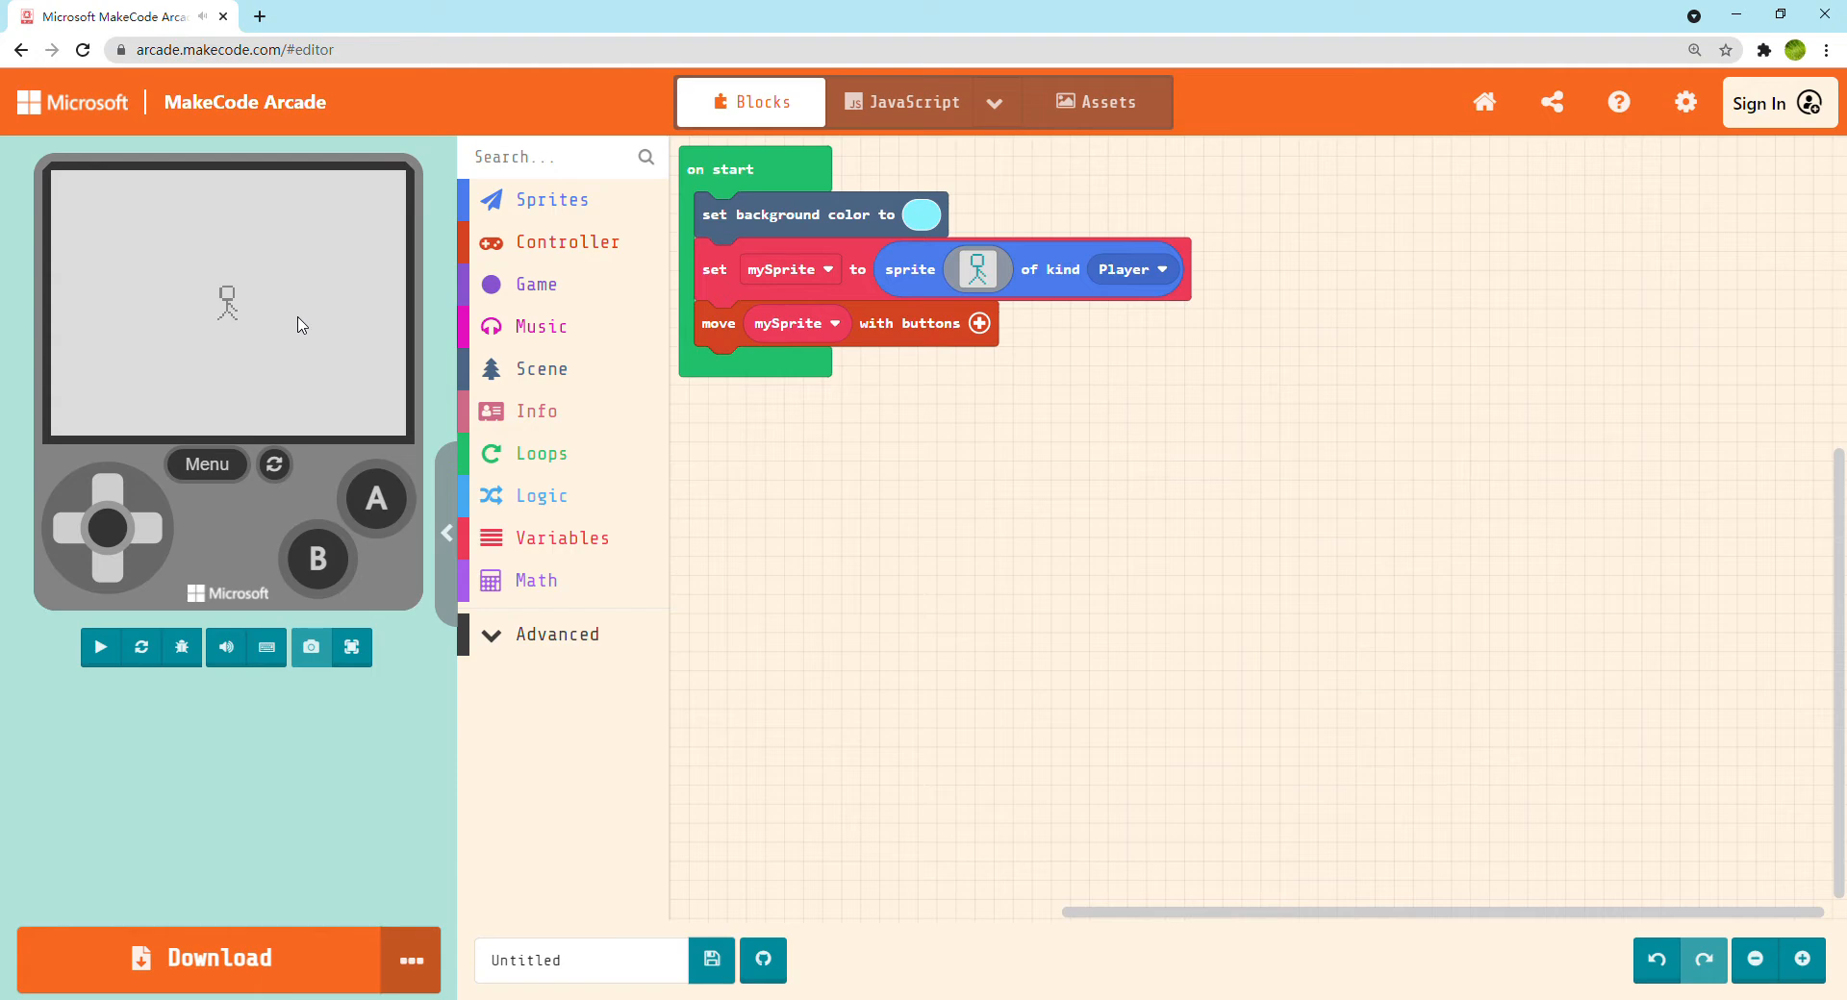
Test moving the sprite up, down, left and right in the simulator, and switch the simulator to full screen
key(Up)
key(Right)
key(Down)
key(Left)
key(Up)
key(Right)
key(Down)
key(Right)
key(Down)
key(Left)
key(Up)
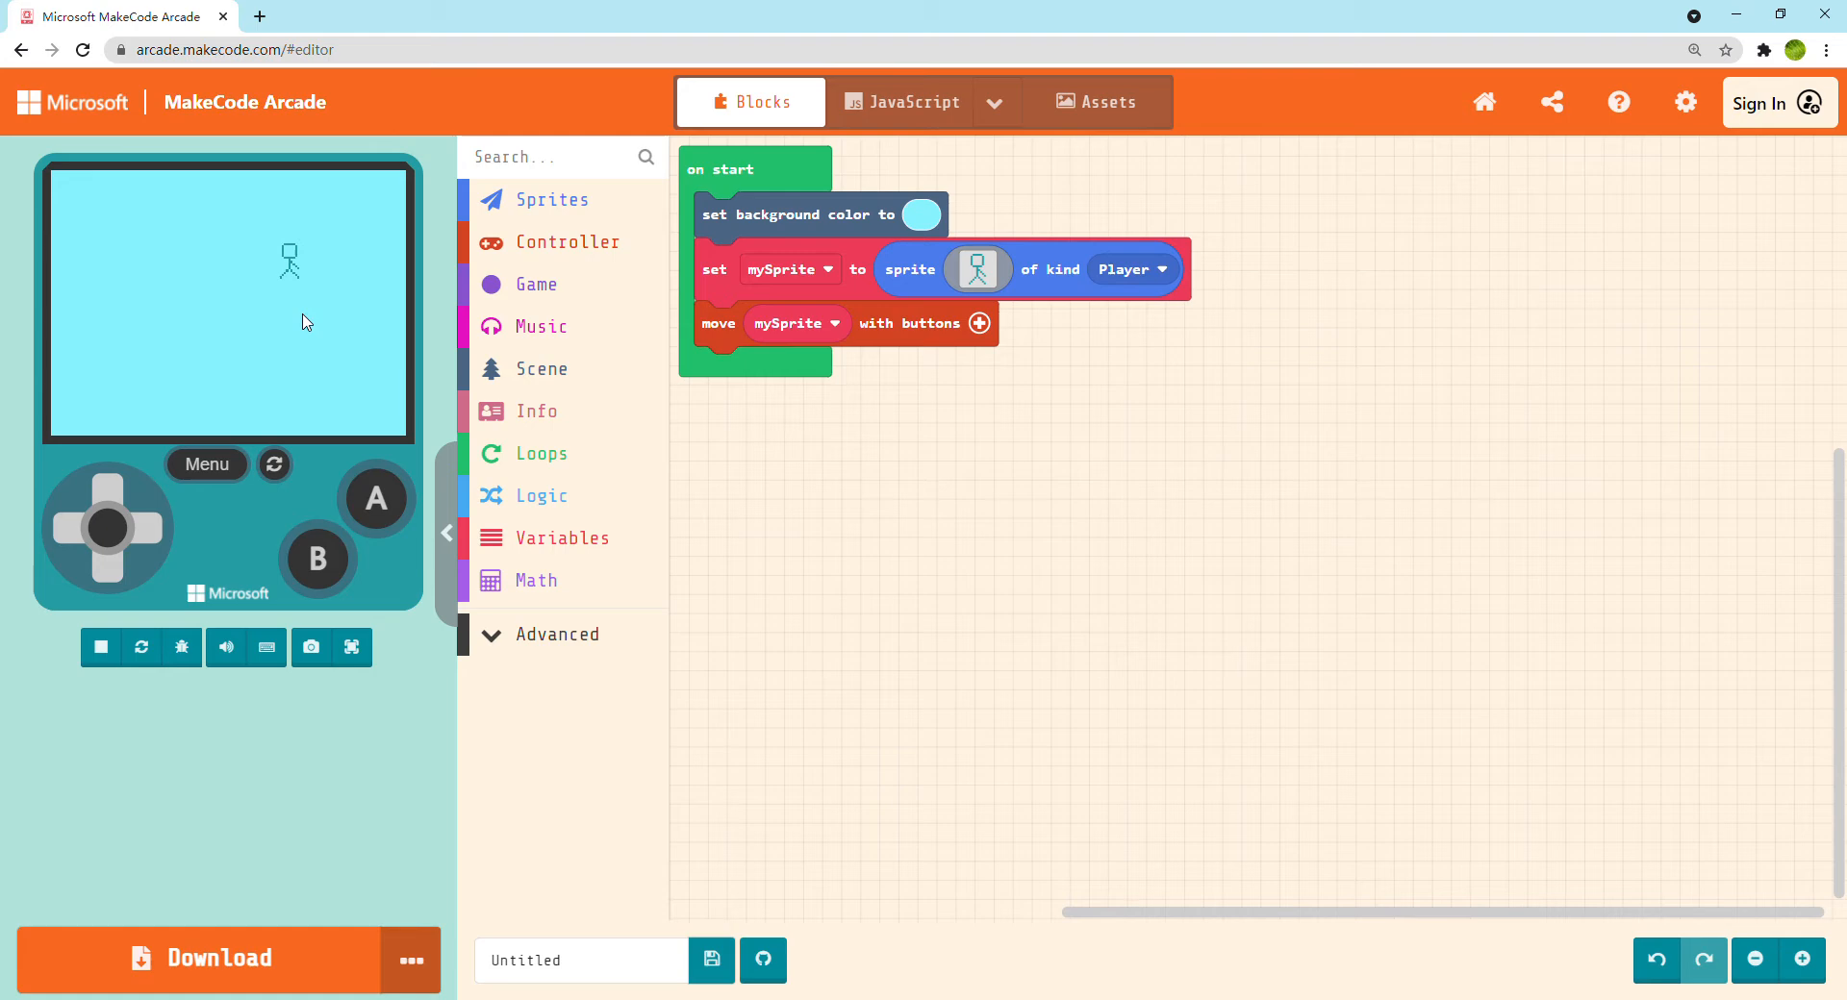
click(352, 648)
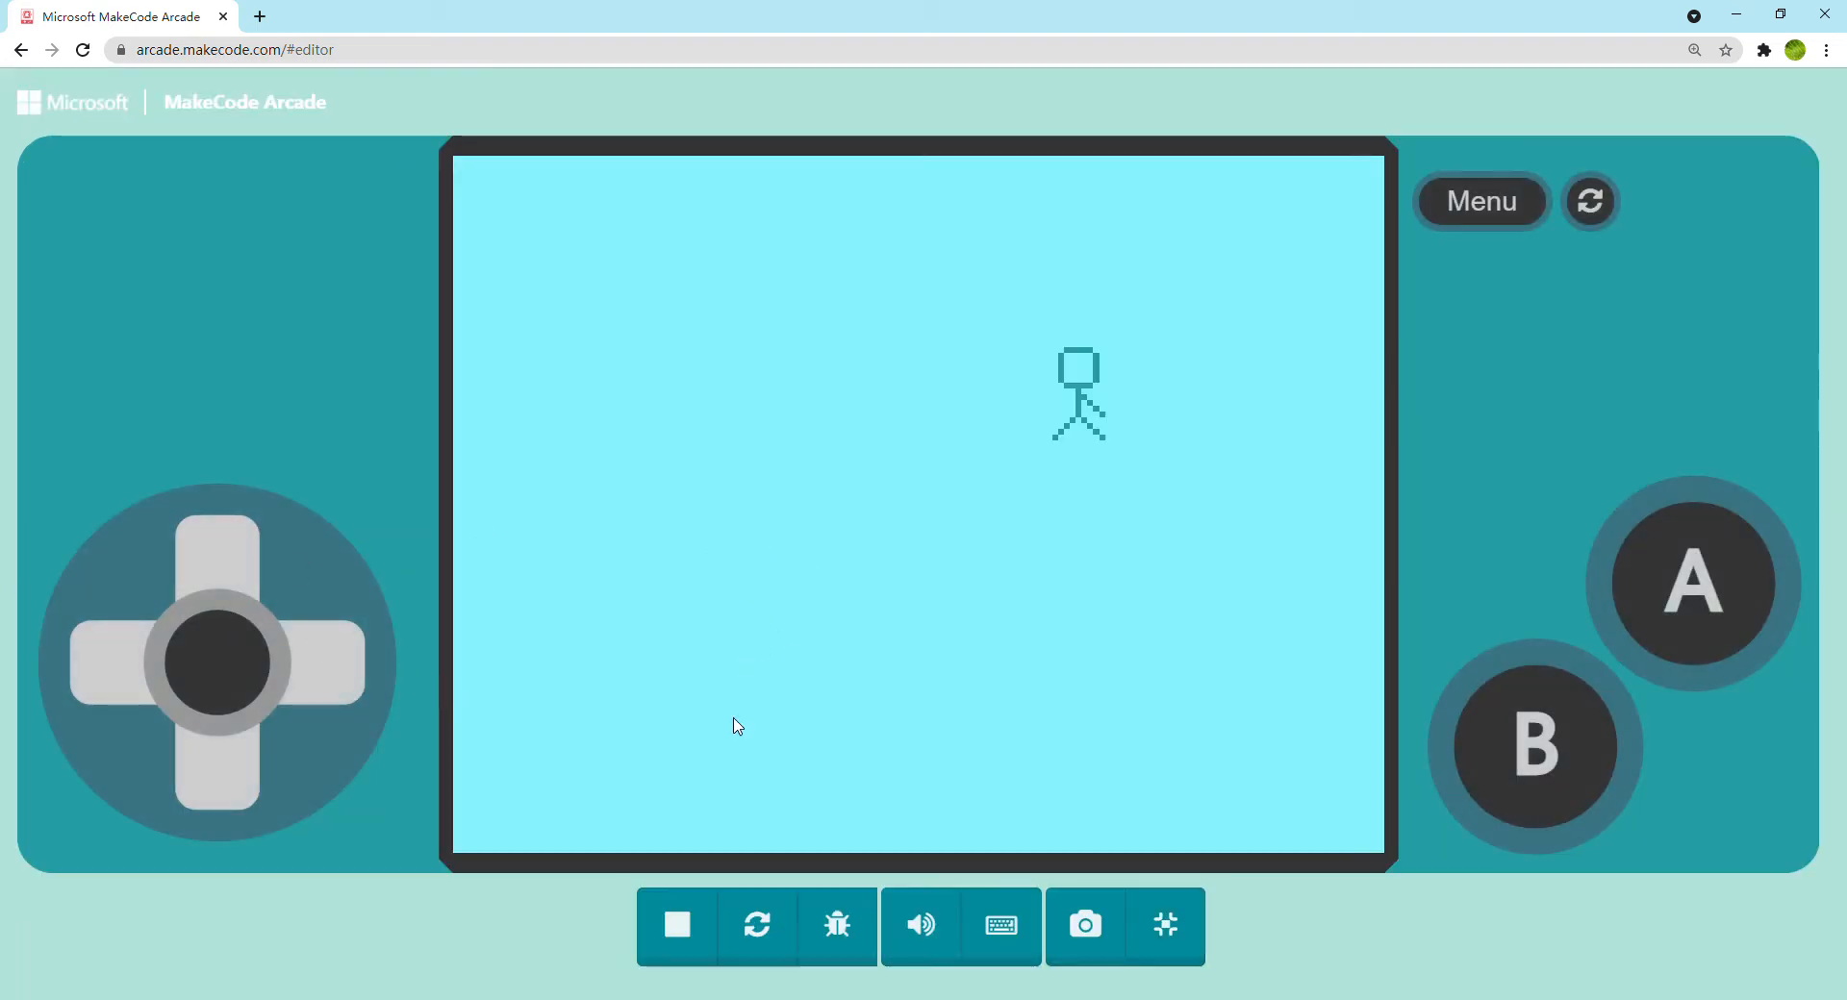
Move the sprite around in the full-screen simulator, and exit full screen
mouse_move(240, 660)
mouse_down()
mouse_move(305, 672)
mouse_move(235, 603)
mouse_move(203, 725)
mouse_move(289, 746)
mouse_move(239, 646)
mouse_move(164, 705)
mouse_move(284, 767)
mouse_move(214, 590)
mouse_move(260, 771)
mouse_move(186, 610)
mouse_move(219, 613)
mouse_move(151, 748)
mouse_move(280, 680)
mouse_up()
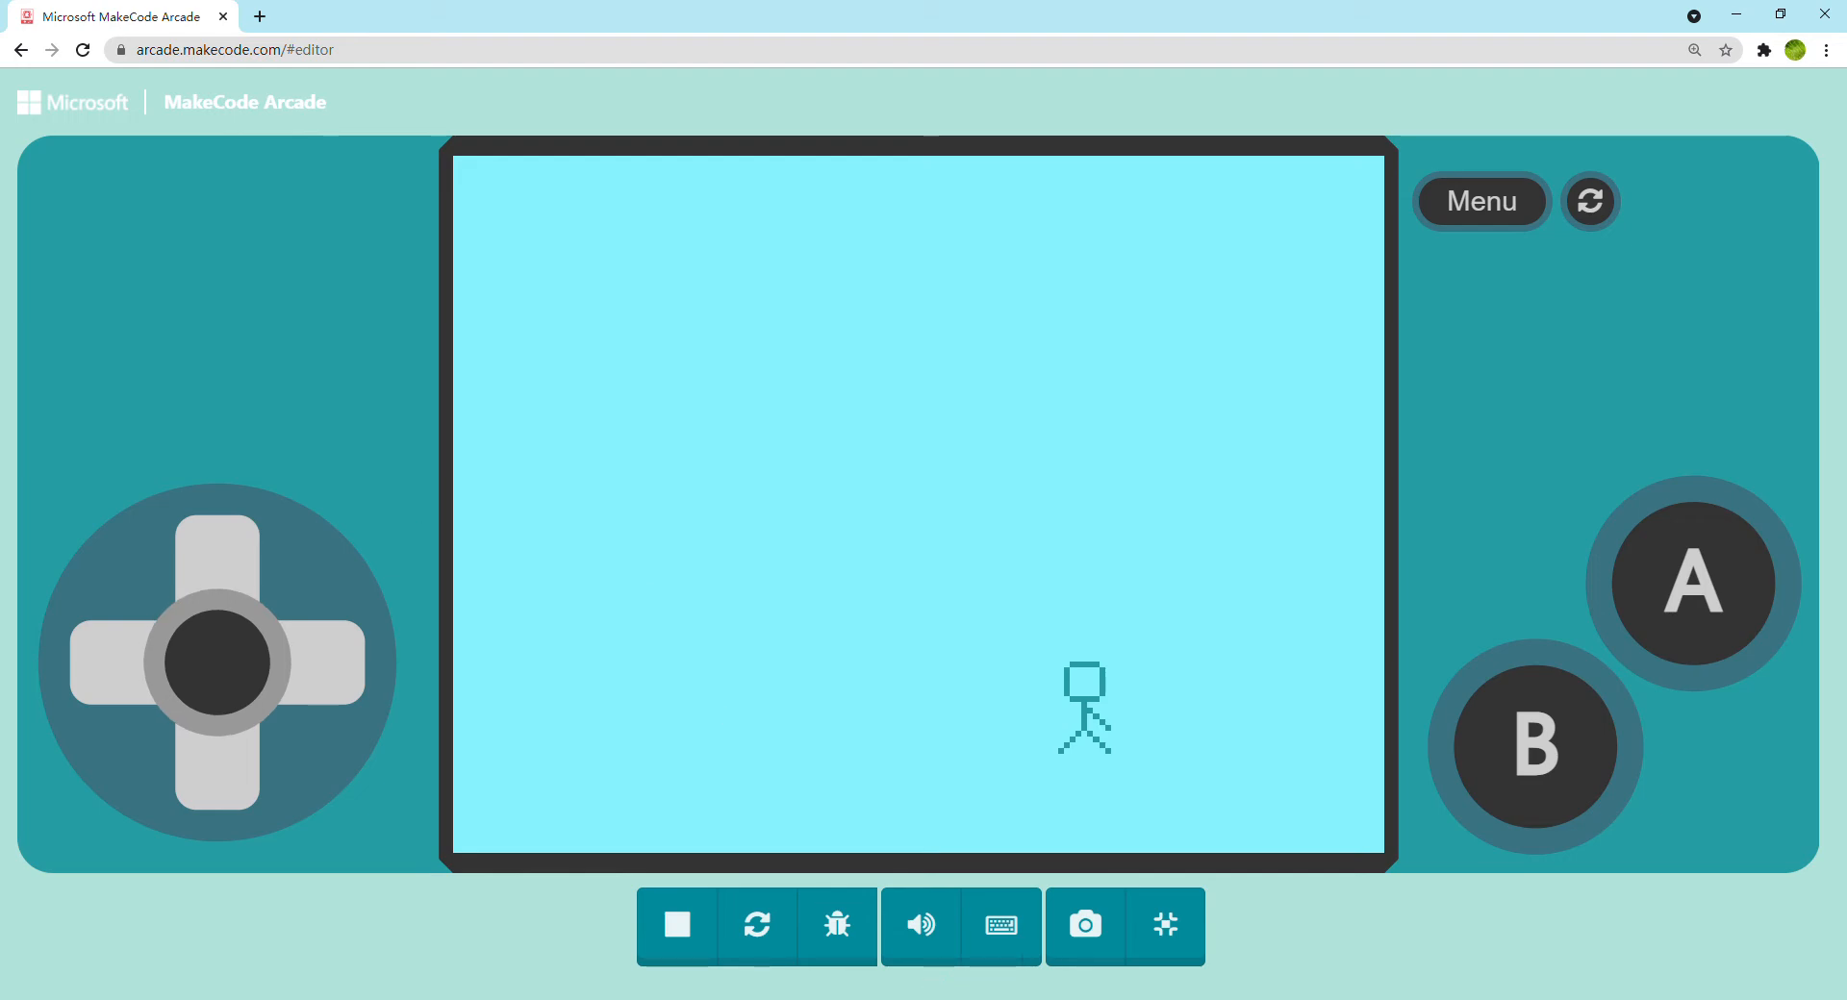
click(1166, 925)
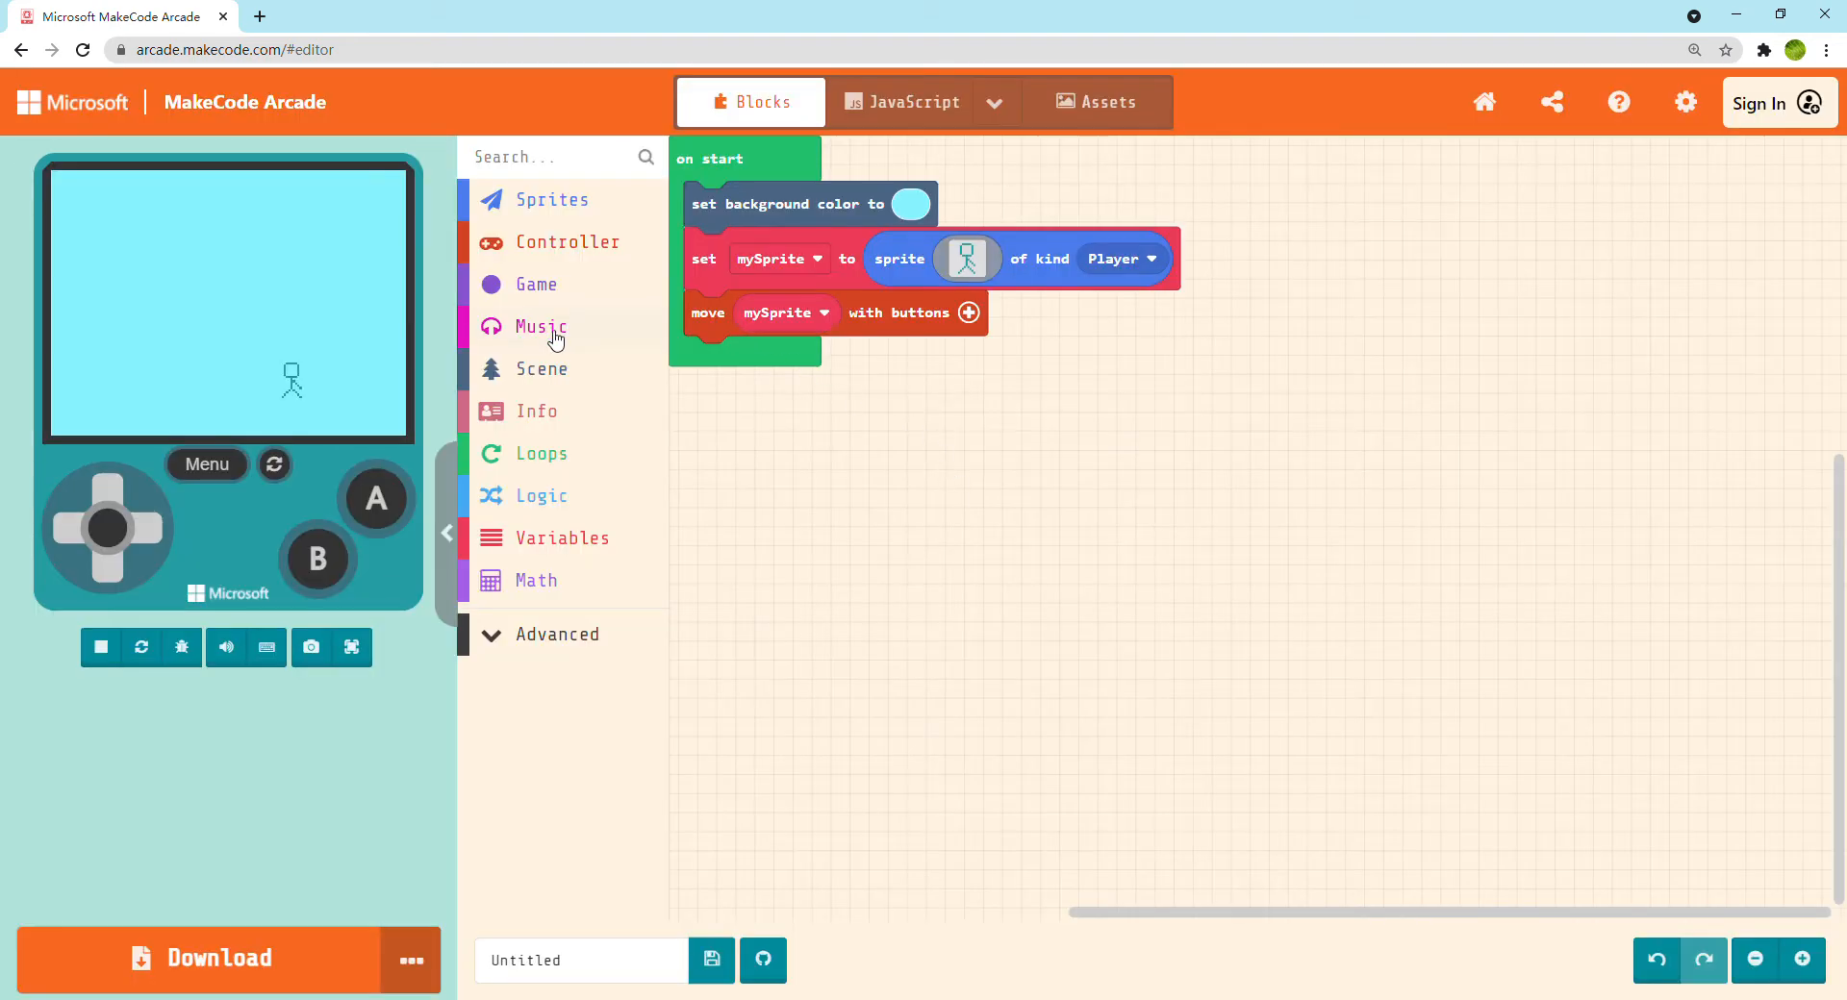
Add a set tilemap block, open its tilemap for editing, and set the map width to 78 tiles
click(556, 366)
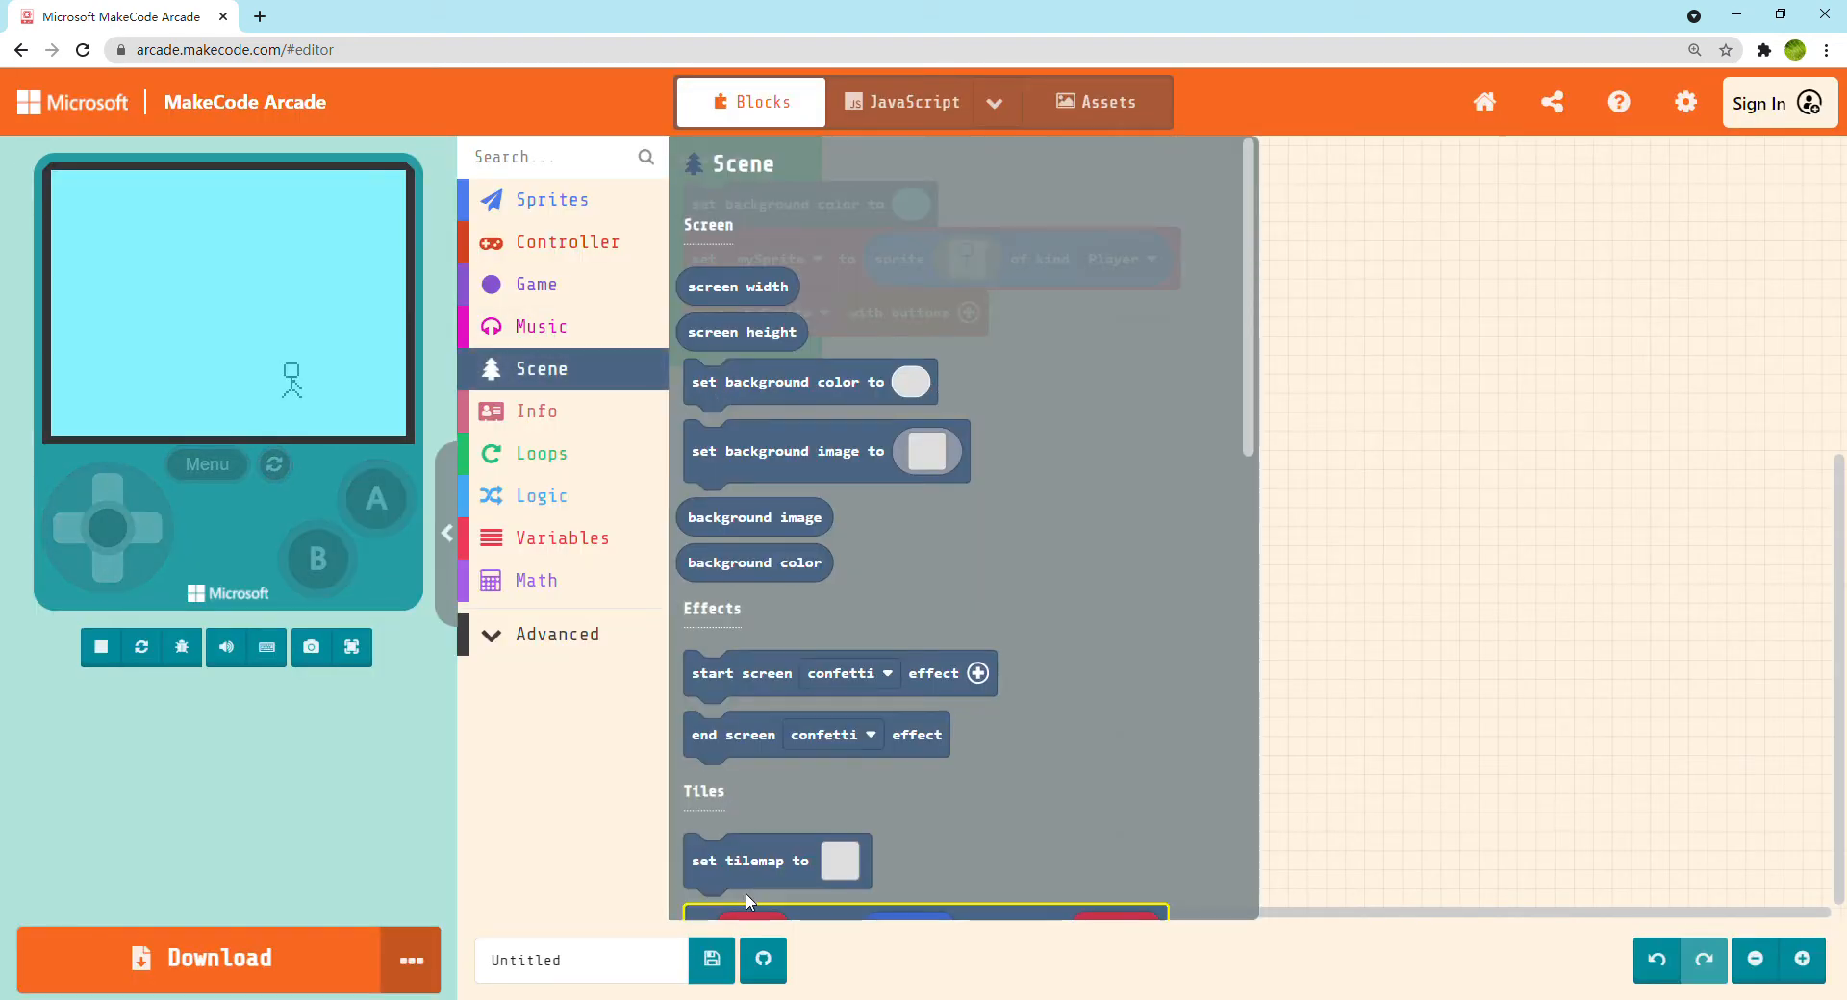
scroll(748, 901, down, 5)
mouse_move(829, 368)
mouse_down()
mouse_move(817, 419)
mouse_move(854, 378)
mouse_up()
click(859, 367)
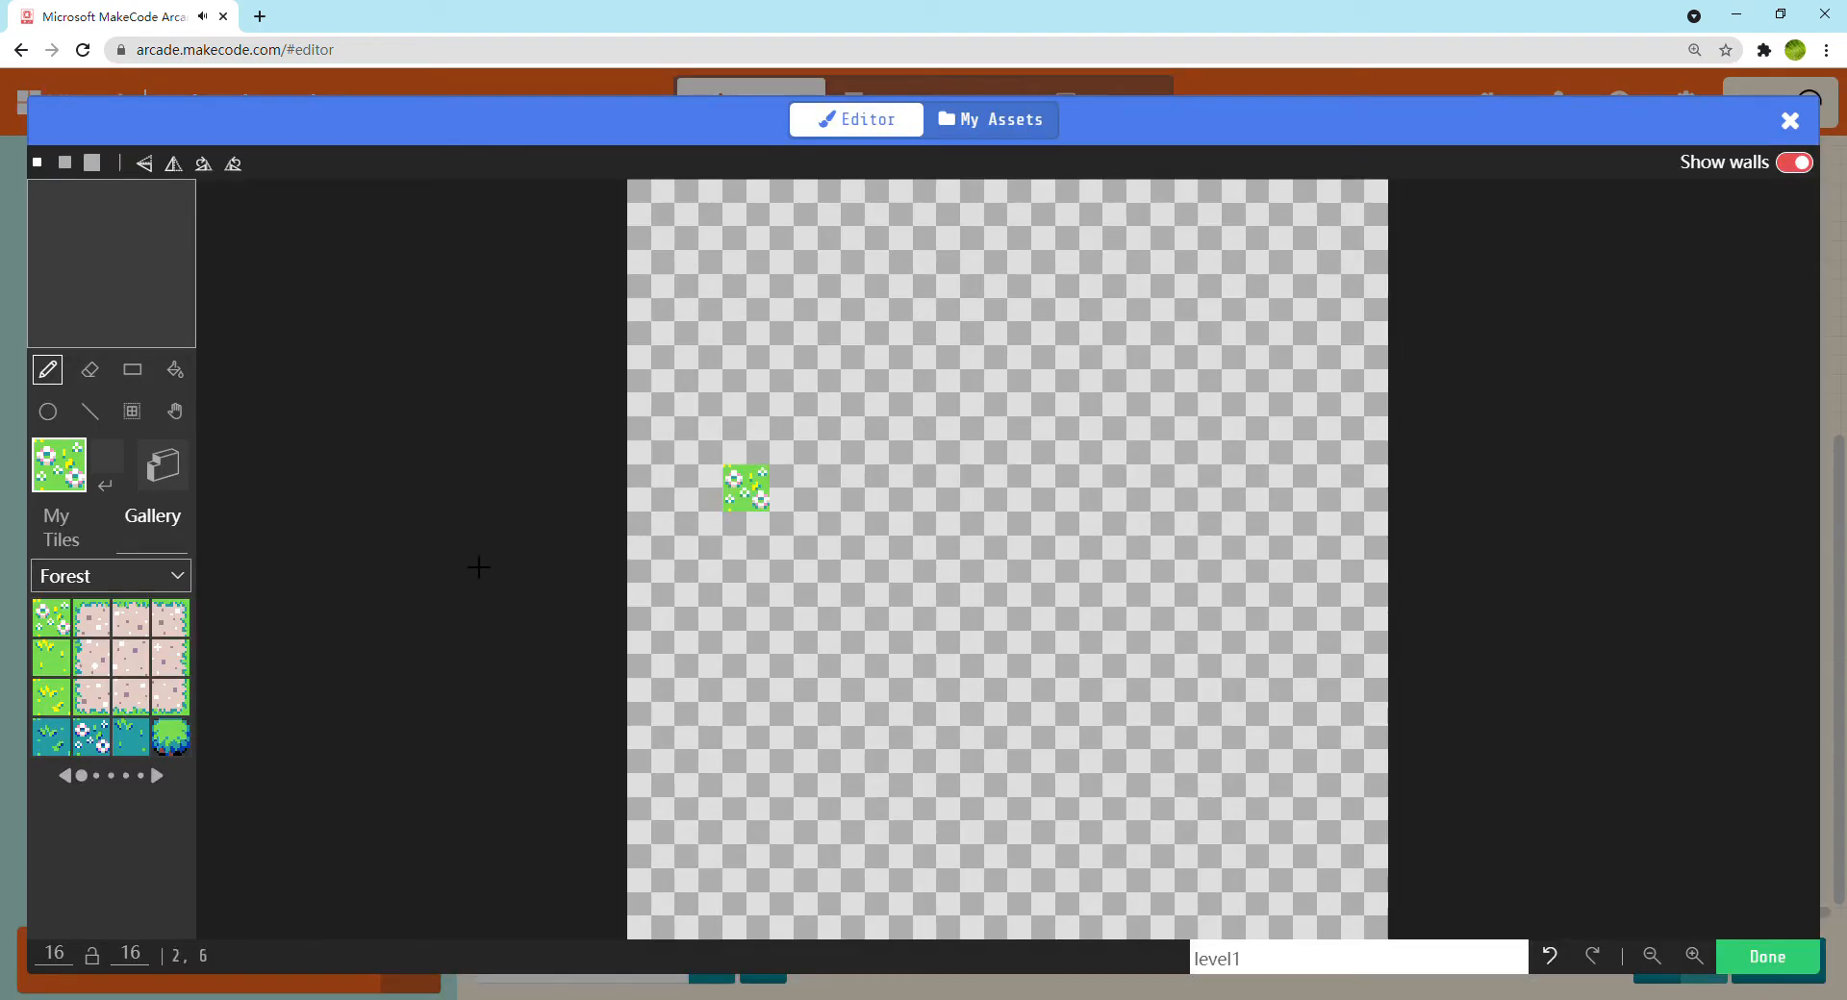
click(60, 964)
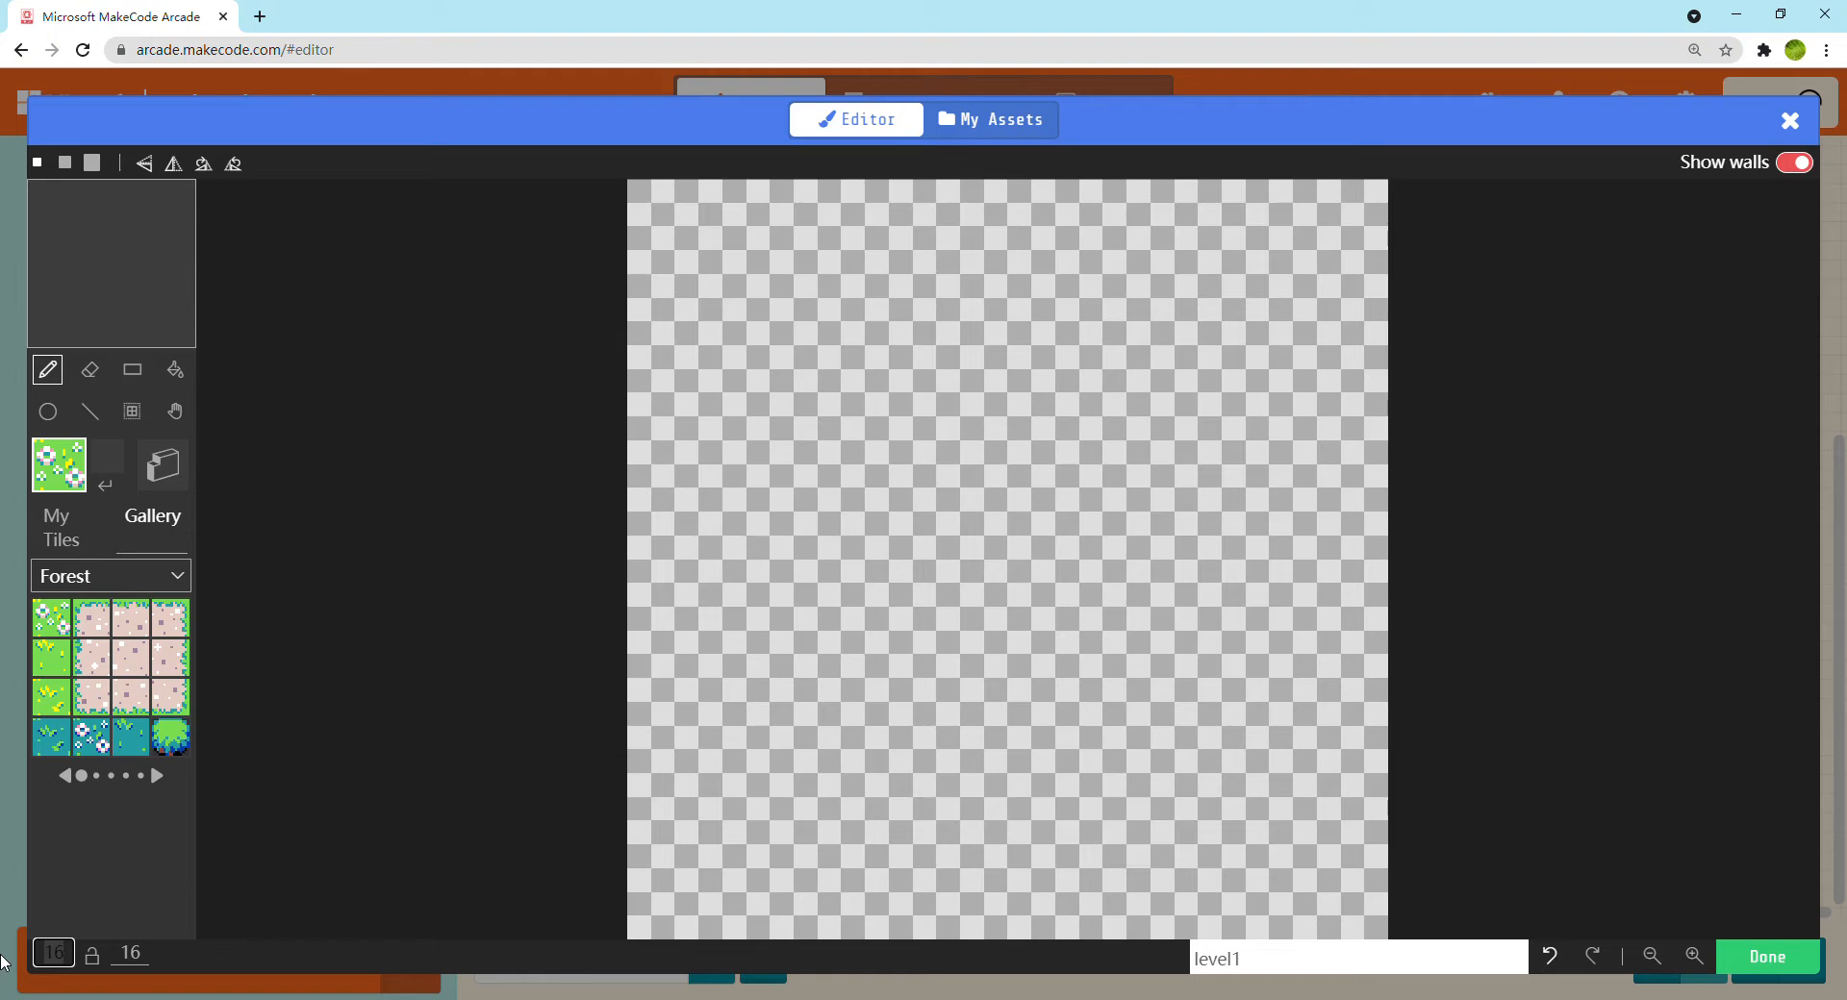
key(Return)
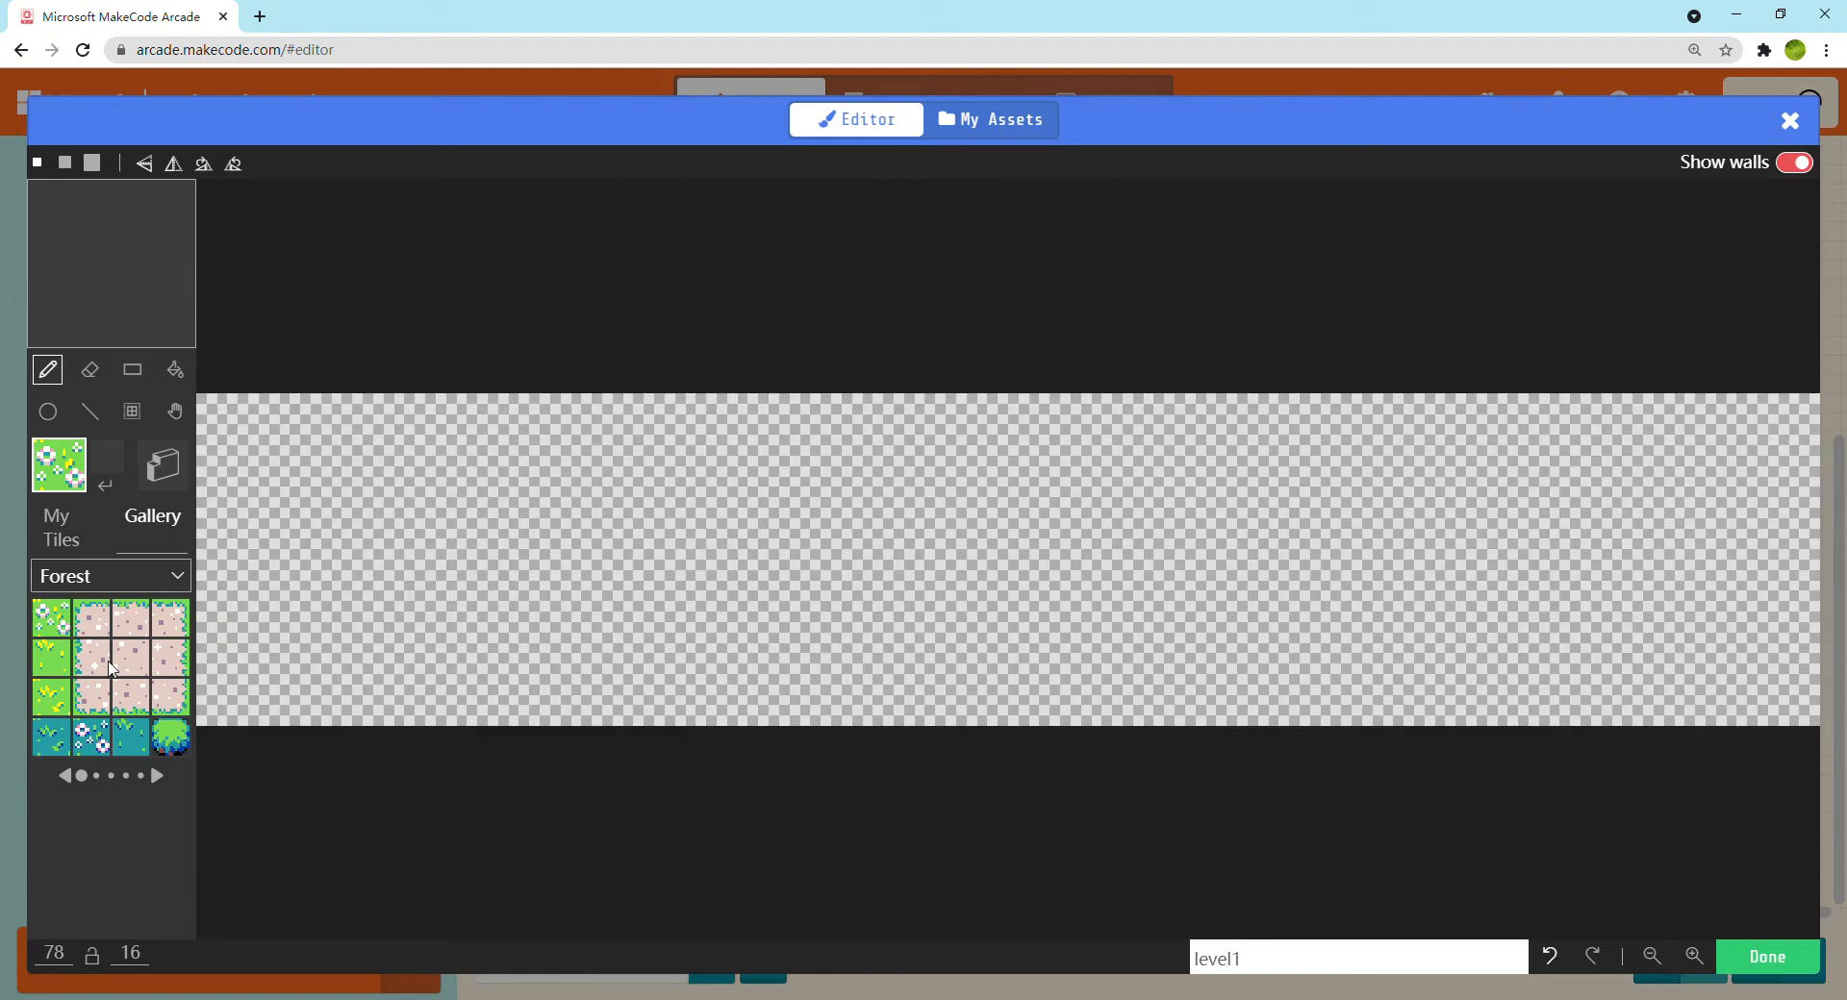
Create a new custom tile and fill its whole canvas with brown
click(53, 530)
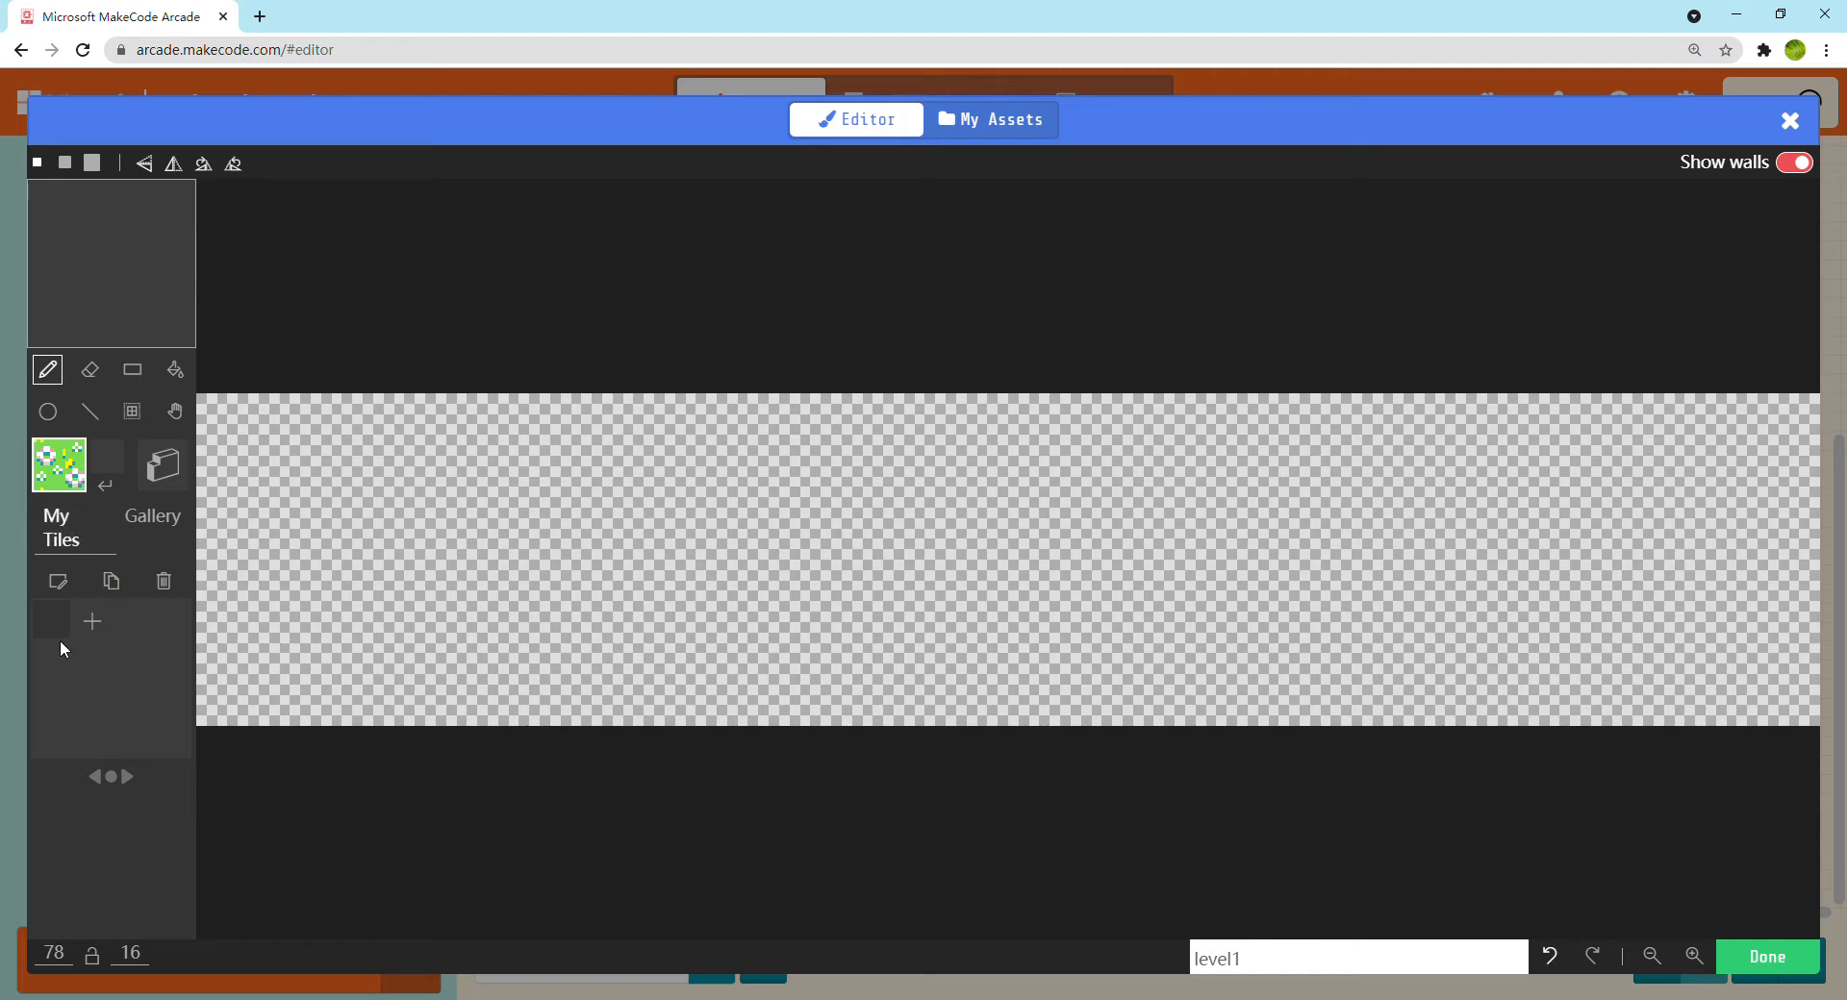
click(154, 529)
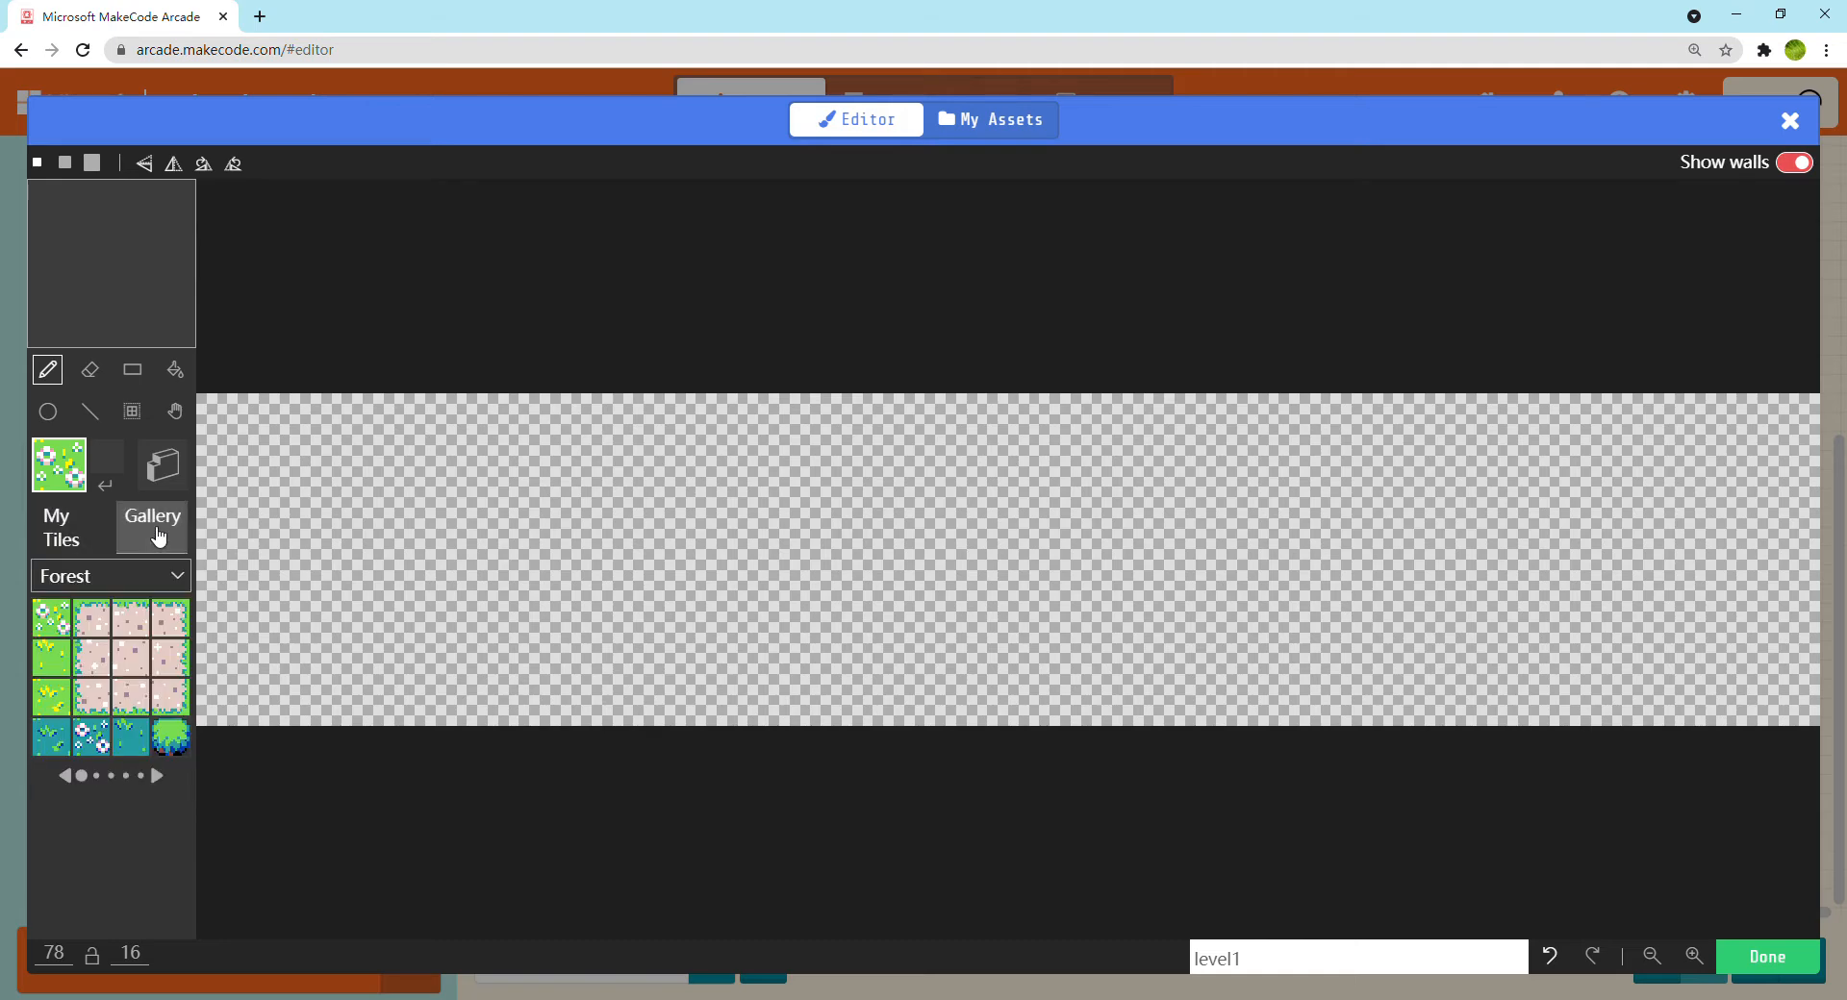
click(82, 558)
click(93, 624)
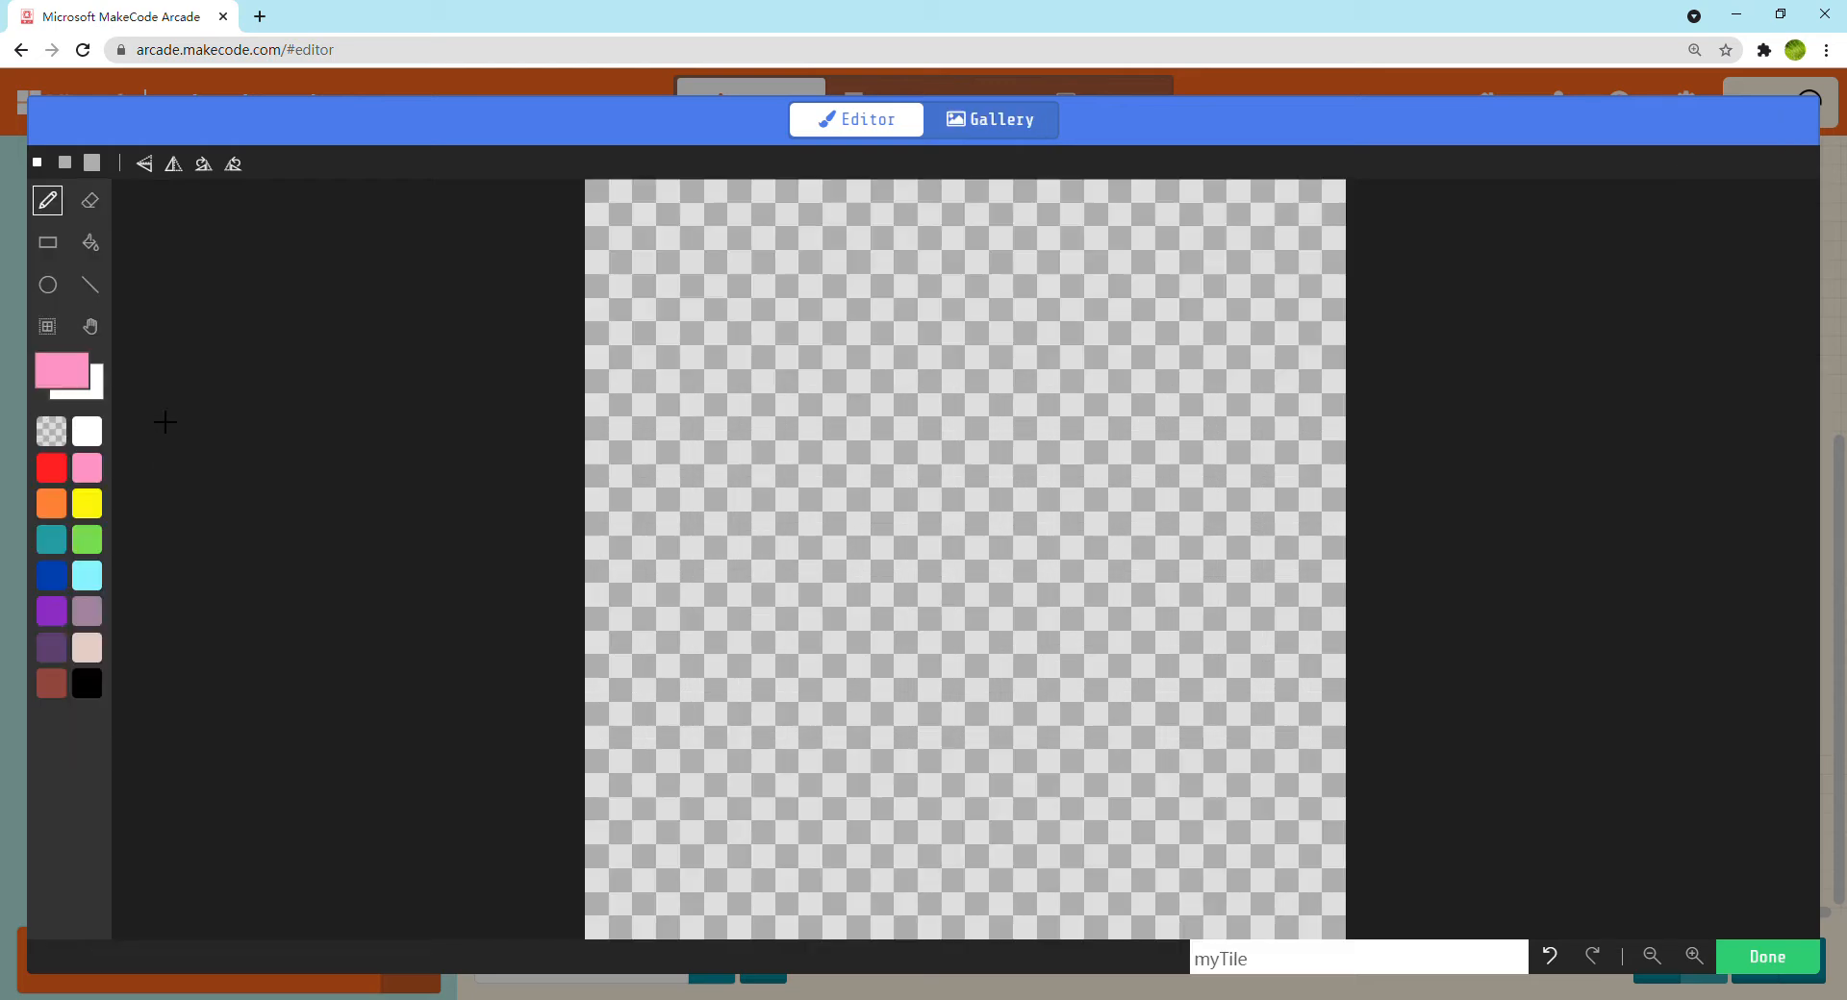
click(51, 683)
click(90, 242)
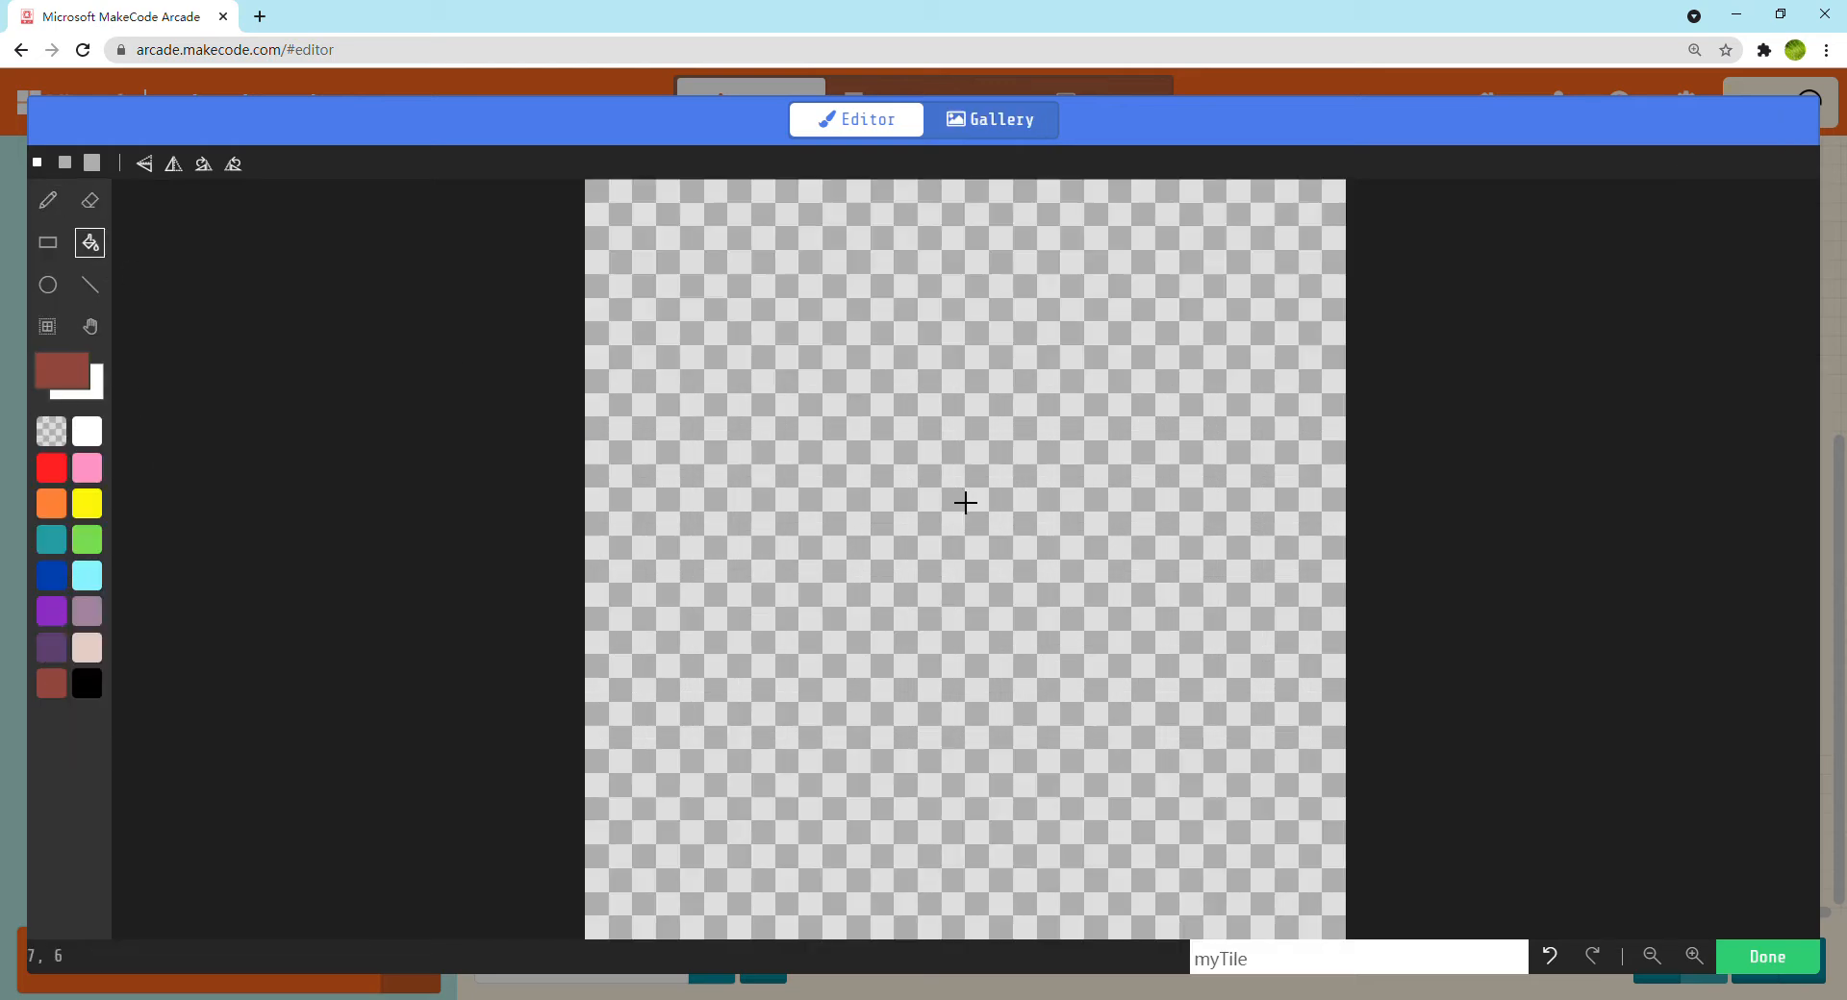
click(965, 503)
Erase an uneven, jagged strip along the bottom edge of the brown tile
click(93, 208)
mouse_move(629, 874)
mouse_down()
mouse_move(783, 820)
mouse_move(953, 865)
mouse_move(997, 807)
mouse_move(1112, 928)
mouse_move(1221, 844)
mouse_move(1307, 857)
mouse_move(1332, 944)
mouse_move(1219, 902)
mouse_move(1106, 947)
mouse_move(997, 938)
mouse_move(1049, 924)
mouse_move(806, 929)
mouse_up()
drag(755, 876, 720, 904)
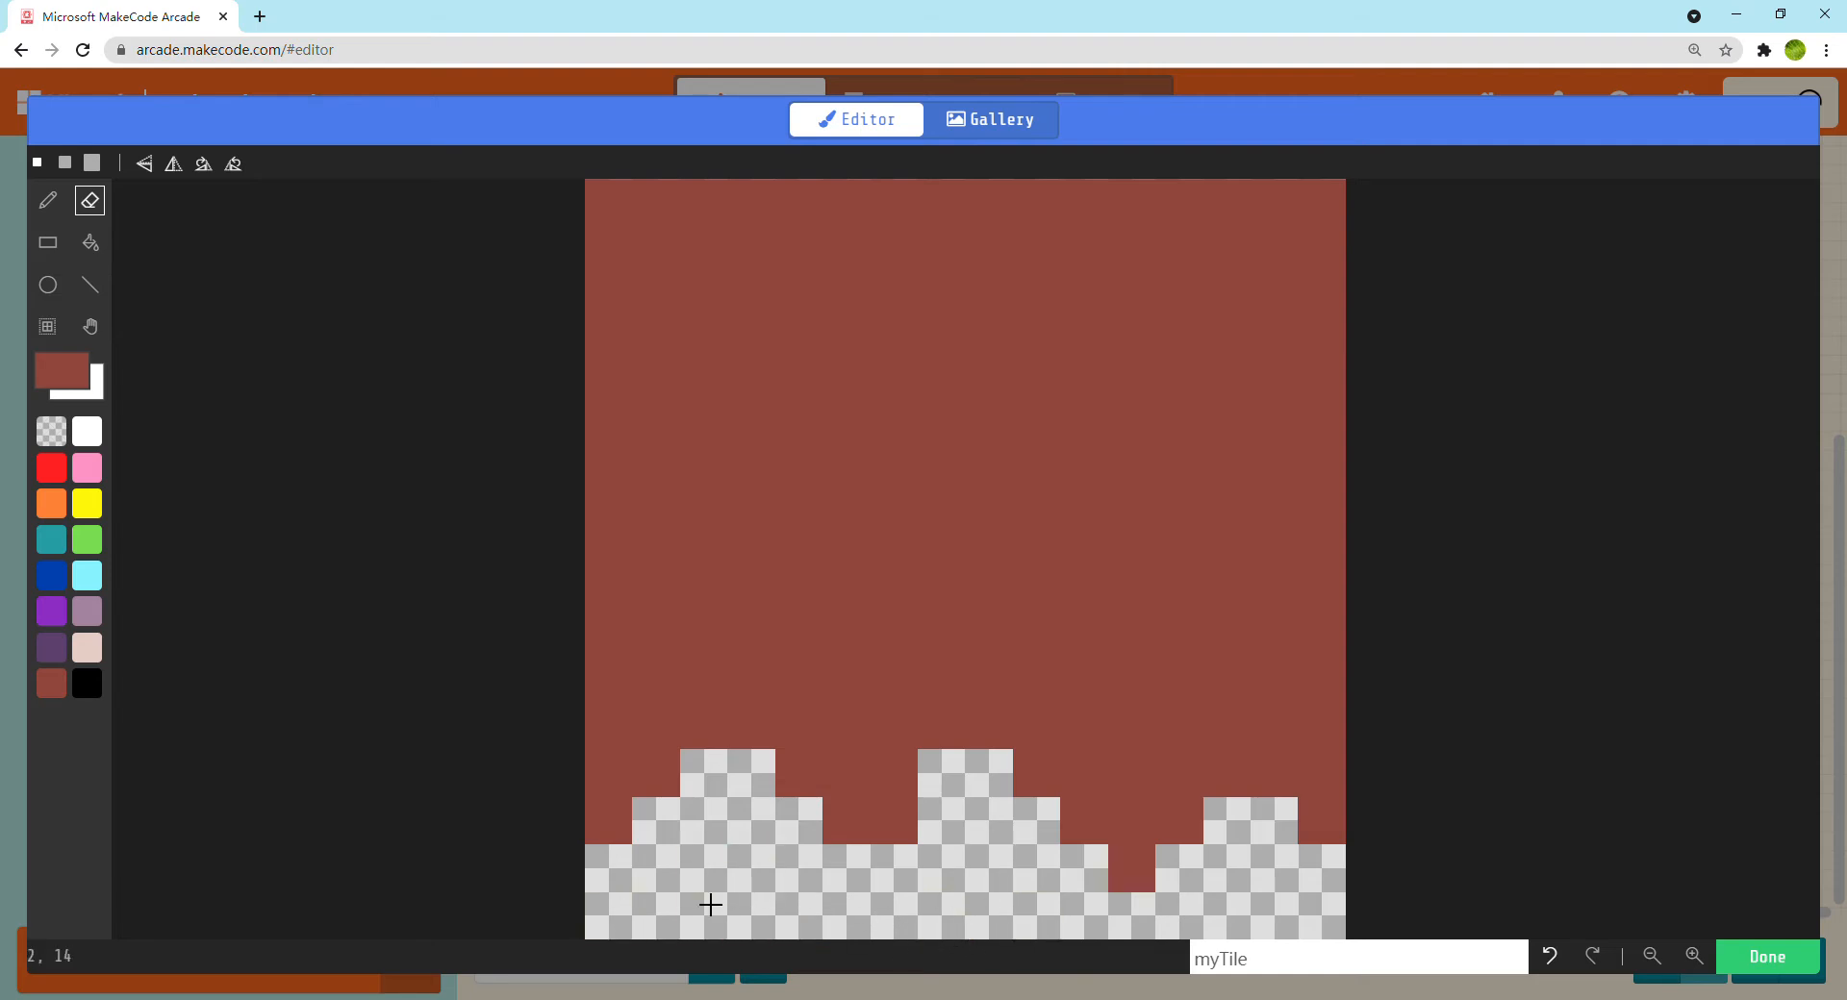
Dot single purple, mauve and dark purple pixels along the jagged lower edge of the brown dirt
click(65, 620)
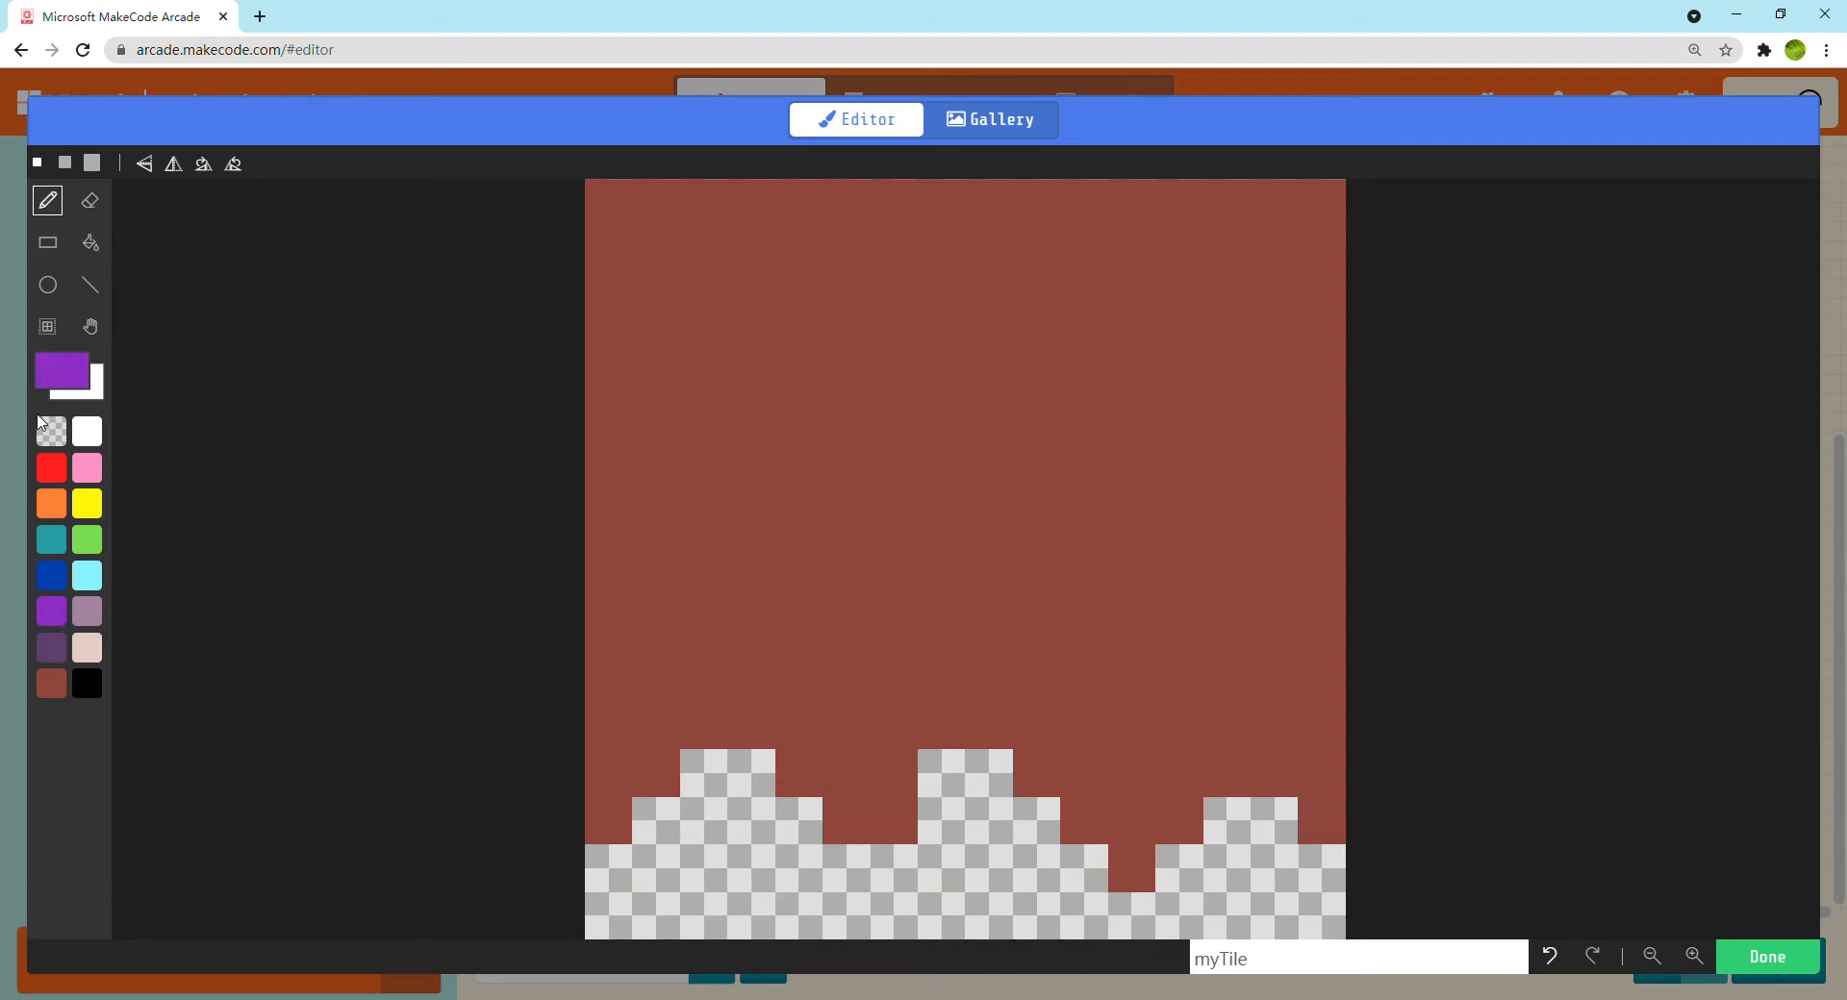
click(87, 624)
click(664, 774)
click(847, 821)
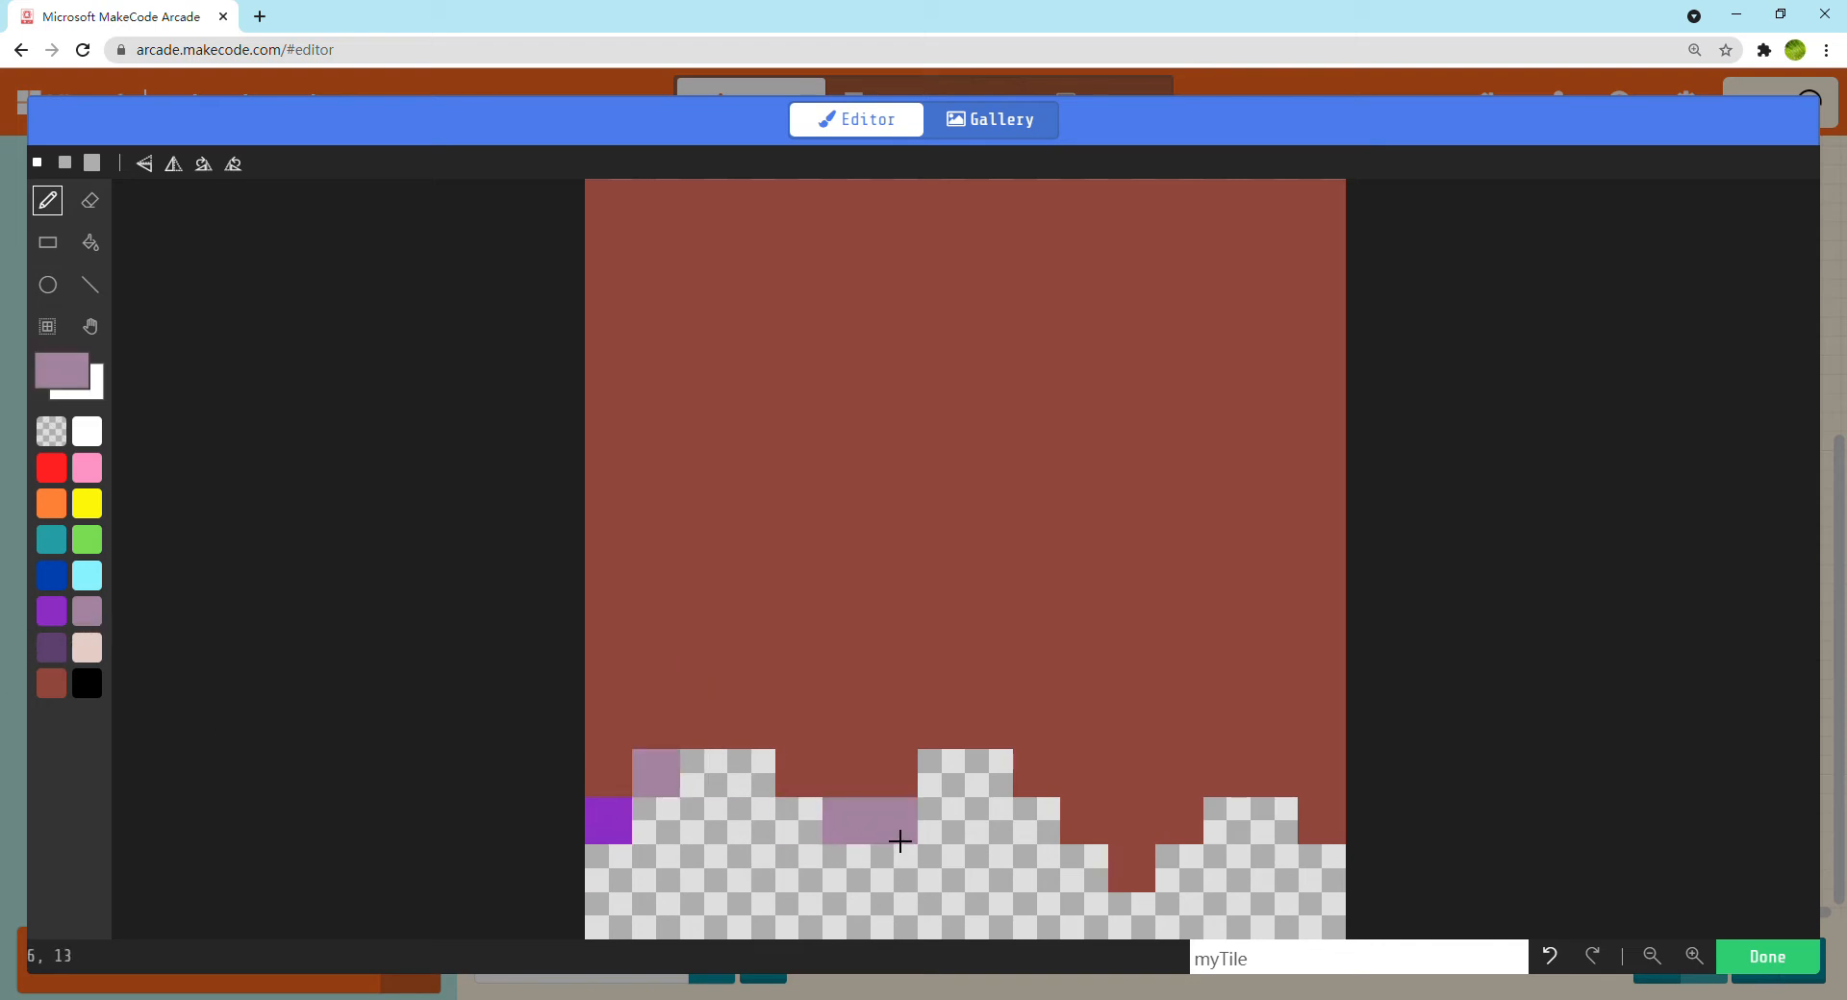
click(65, 646)
click(894, 821)
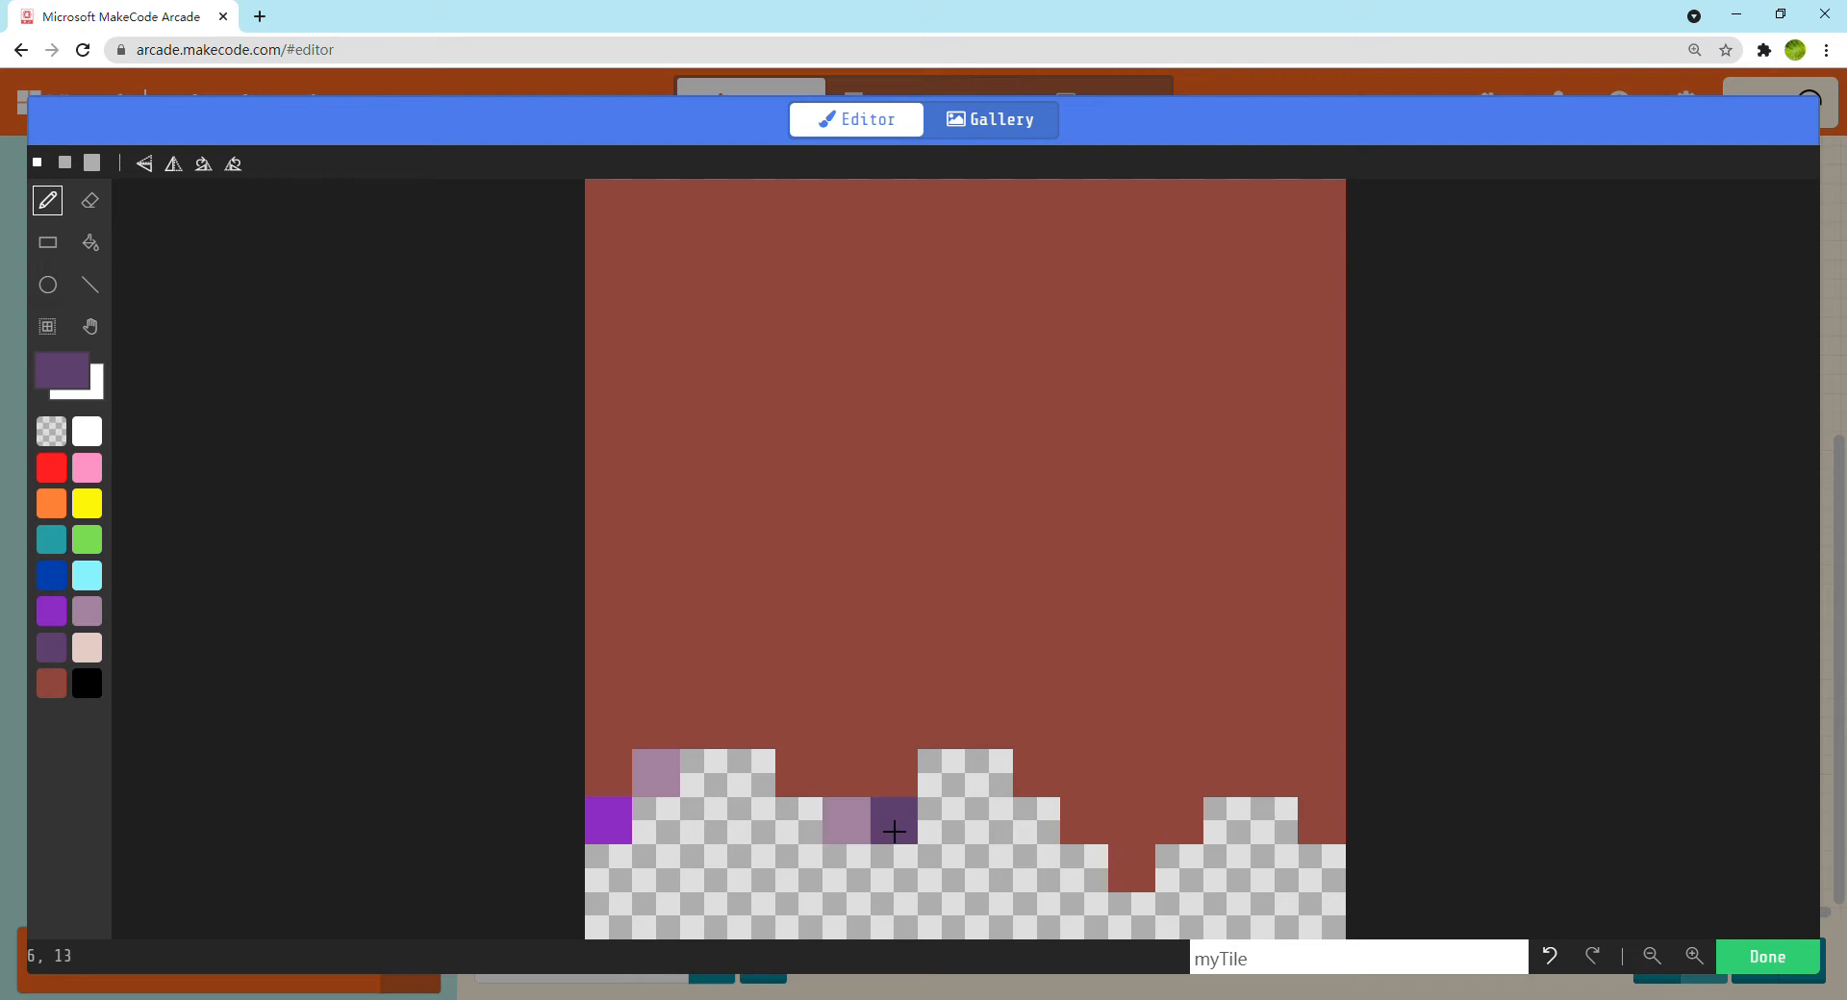
click(1084, 868)
click(1142, 862)
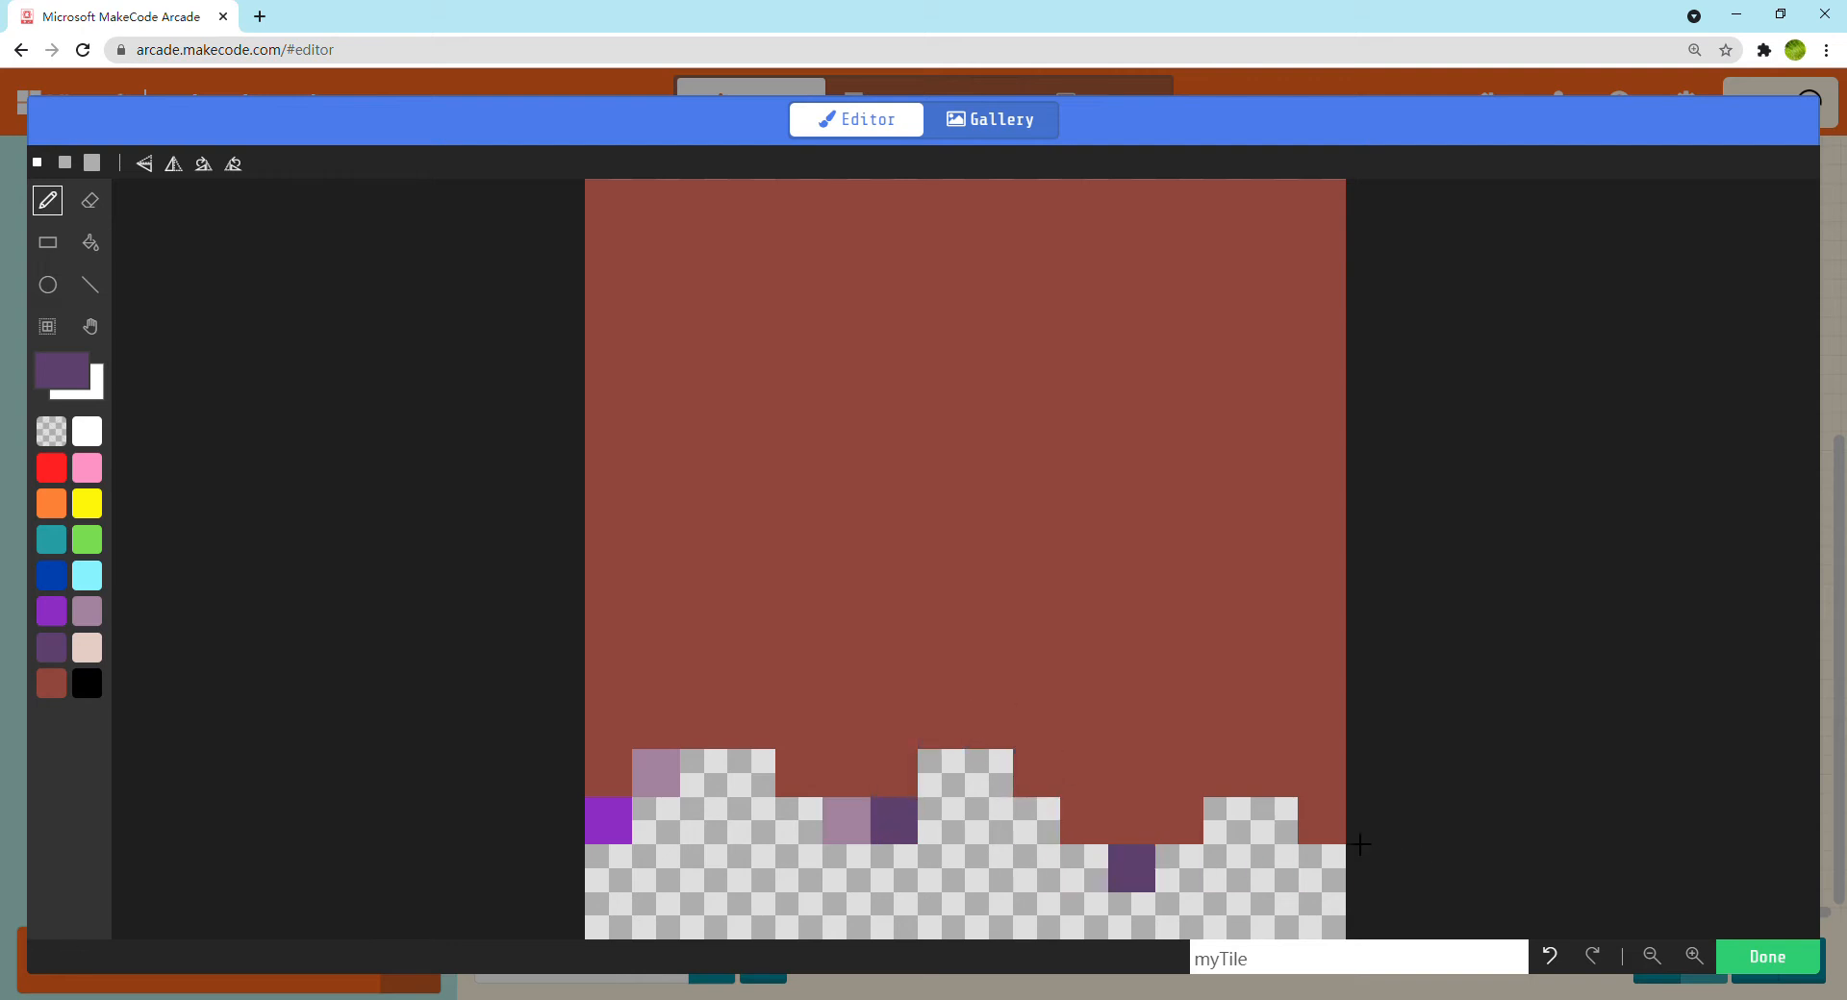
click(1322, 820)
click(1084, 821)
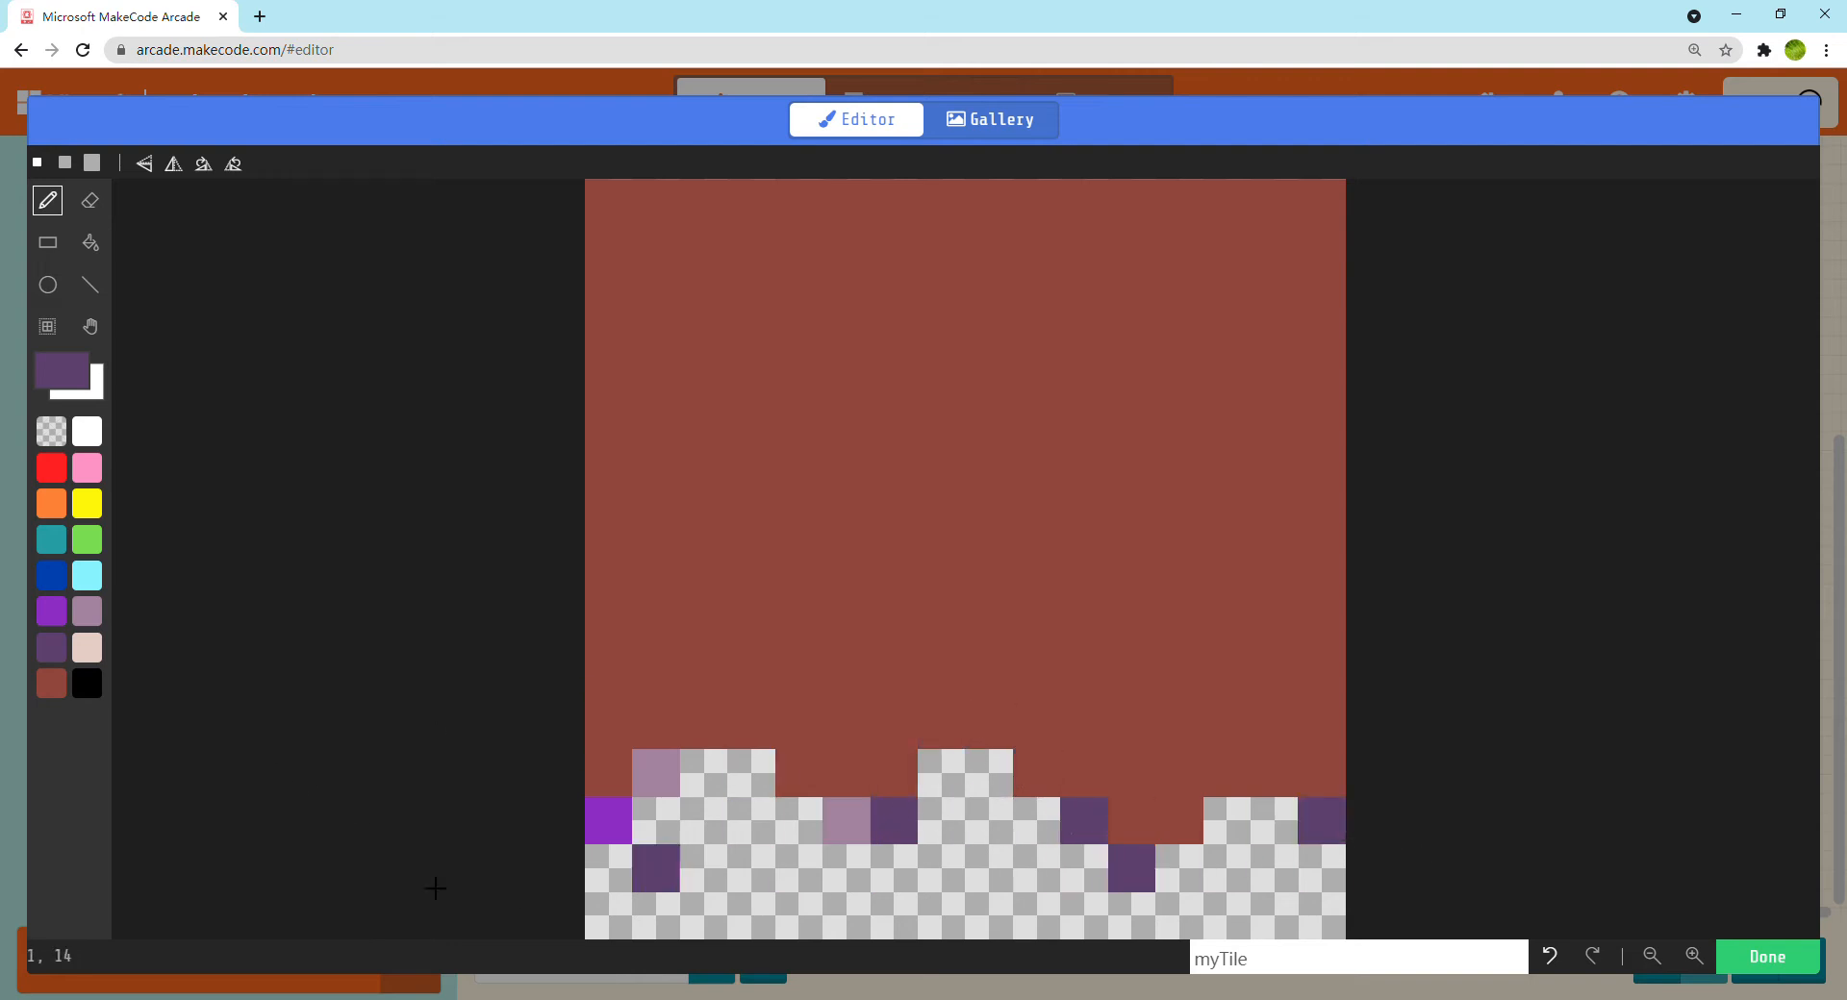
click(100, 619)
click(1228, 821)
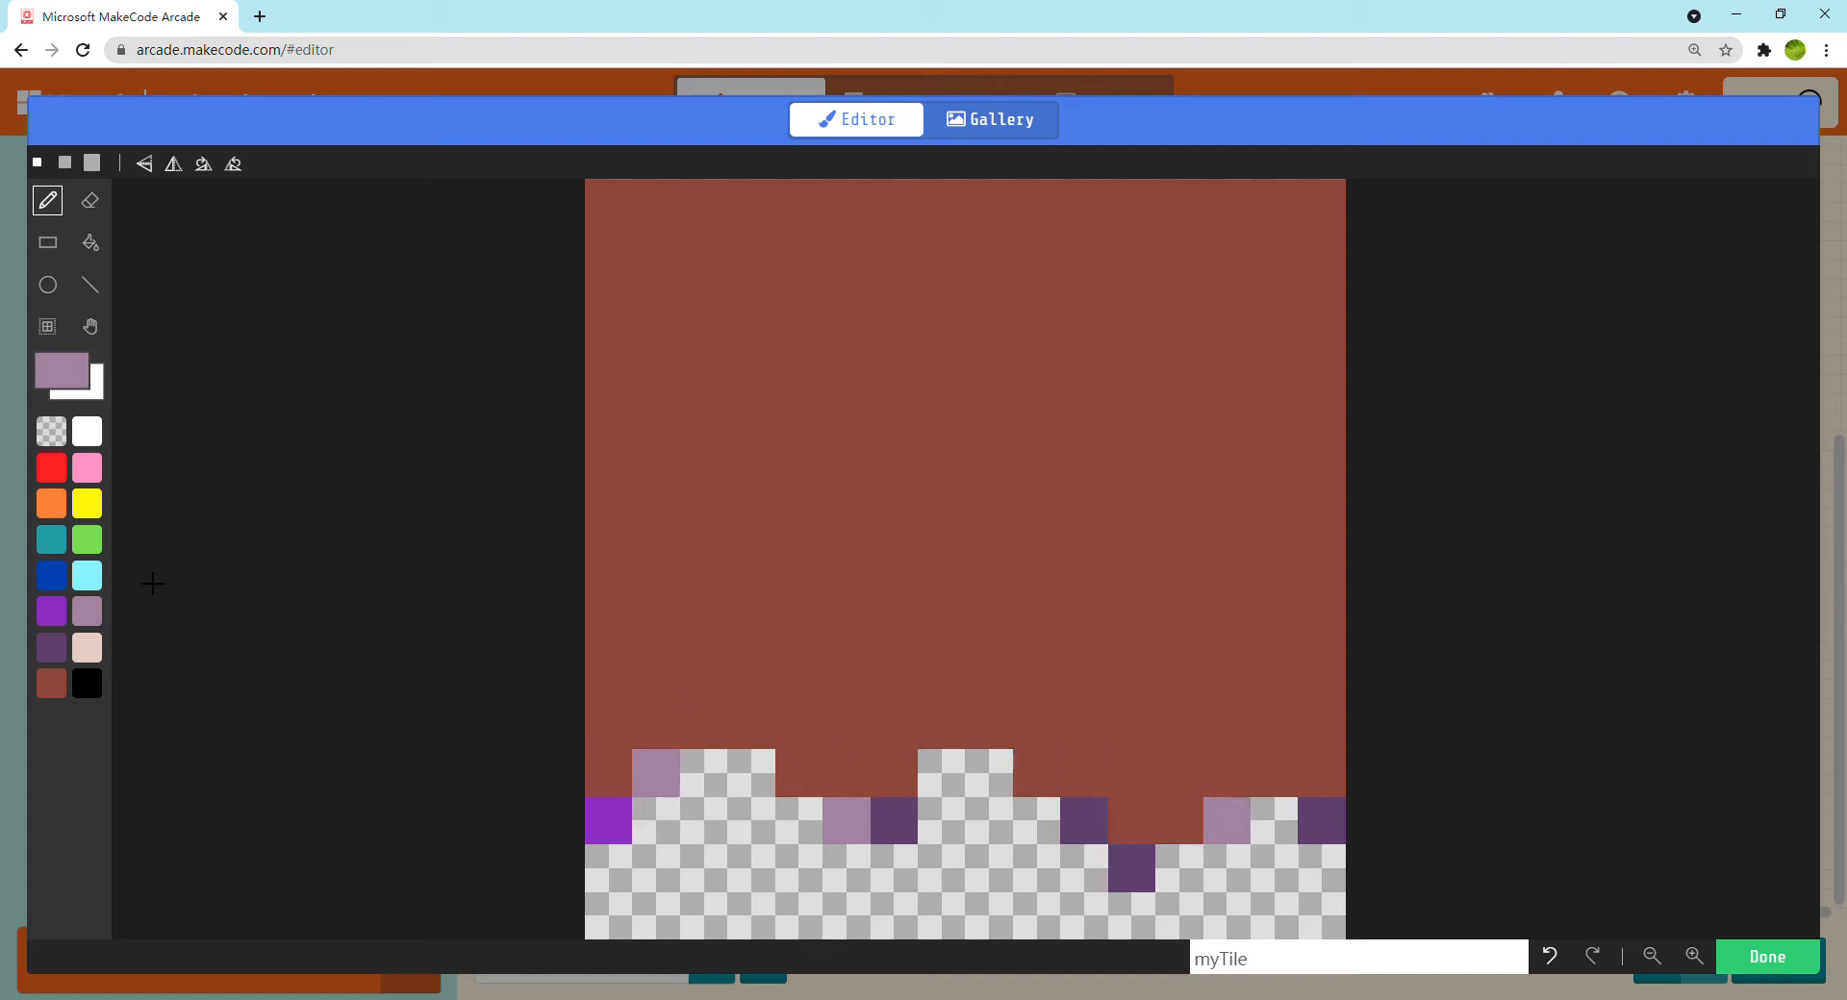
Paint a light green grass layer with an uneven lower edge across the top of the tile
click(87, 648)
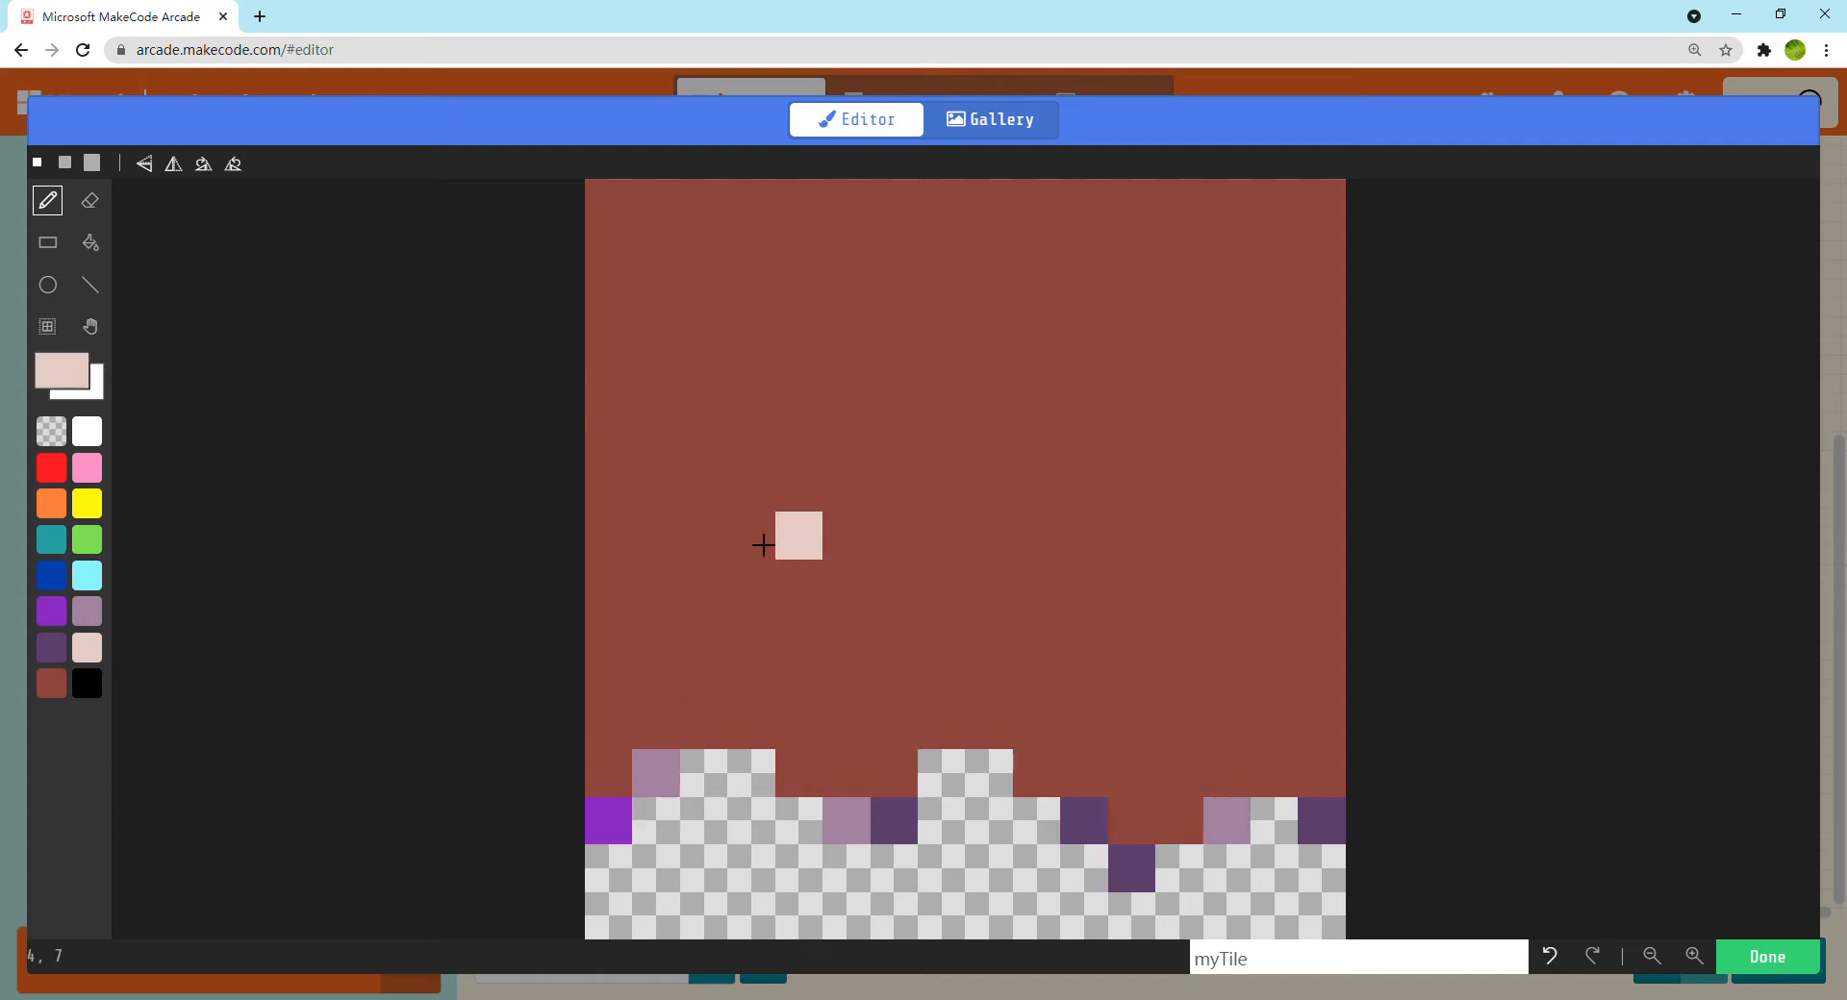
click(86, 539)
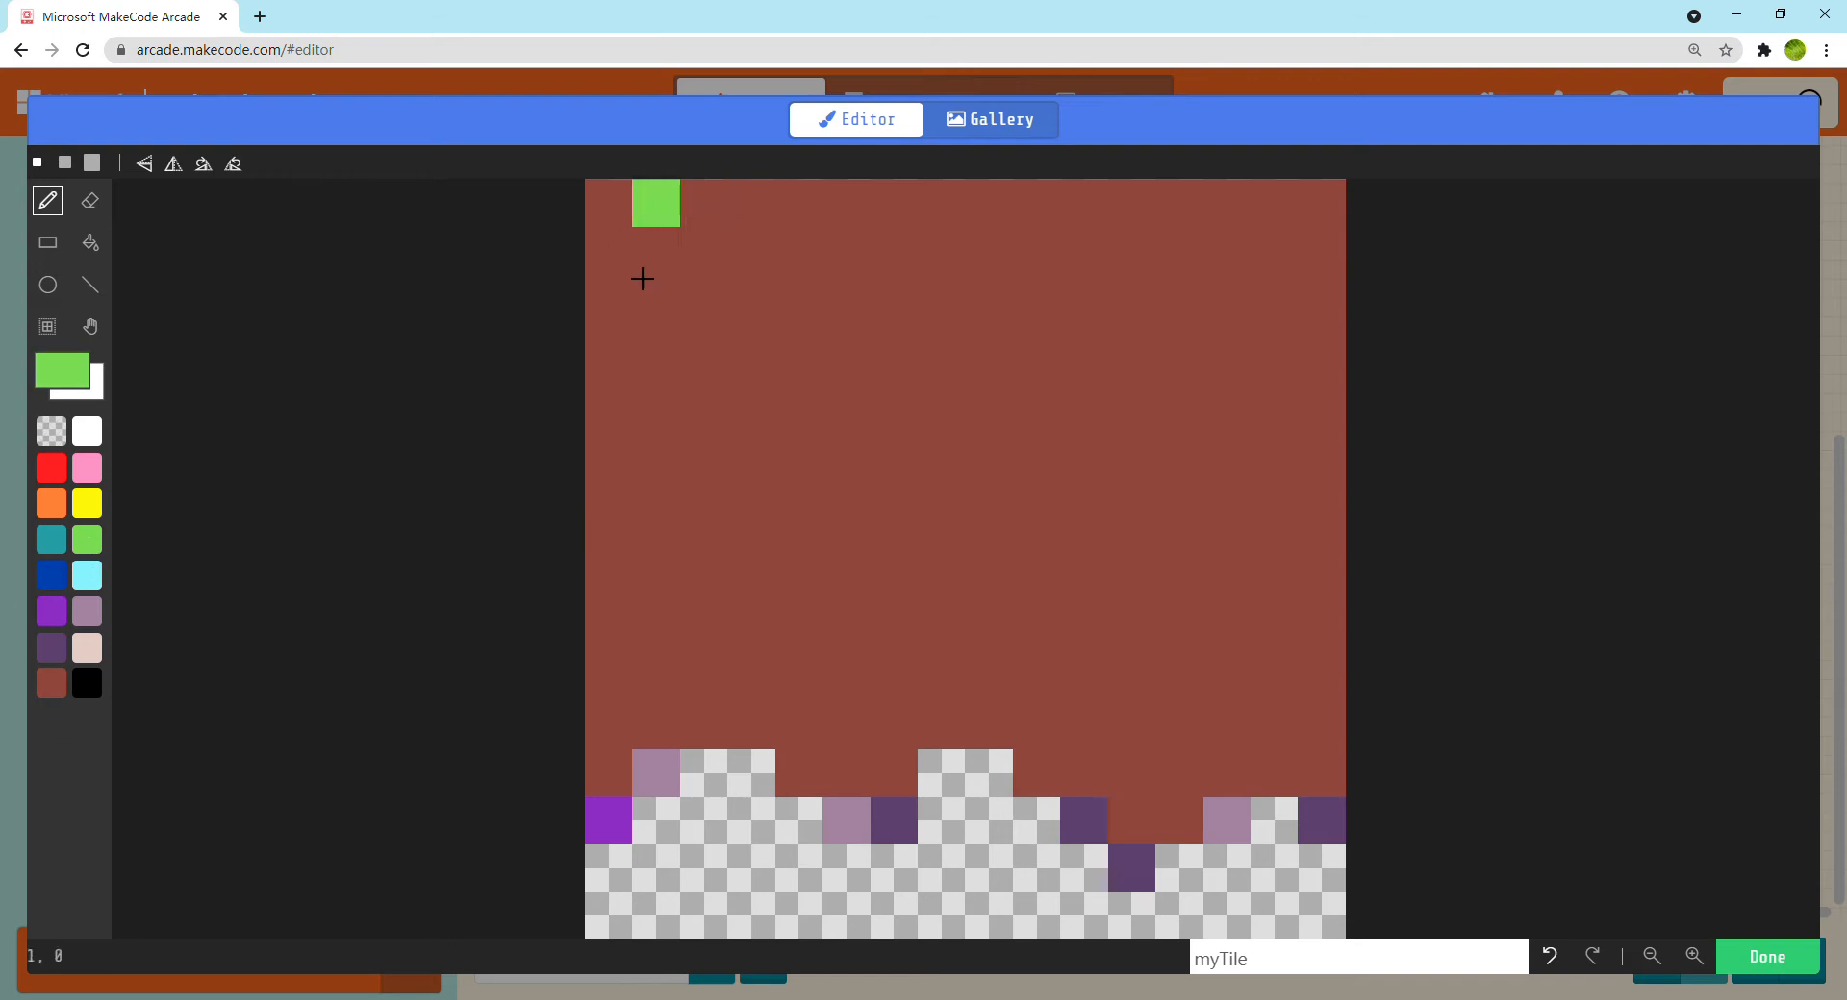
mouse_move(617, 355)
mouse_down()
mouse_move(899, 351)
mouse_move(1126, 391)
mouse_move(1276, 307)
mouse_move(1369, 287)
mouse_move(1229, 210)
mouse_move(726, 222)
mouse_move(660, 313)
mouse_move(932, 272)
mouse_move(1218, 275)
mouse_move(1135, 351)
mouse_move(1061, 306)
mouse_move(672, 288)
mouse_move(732, 262)
mouse_up()
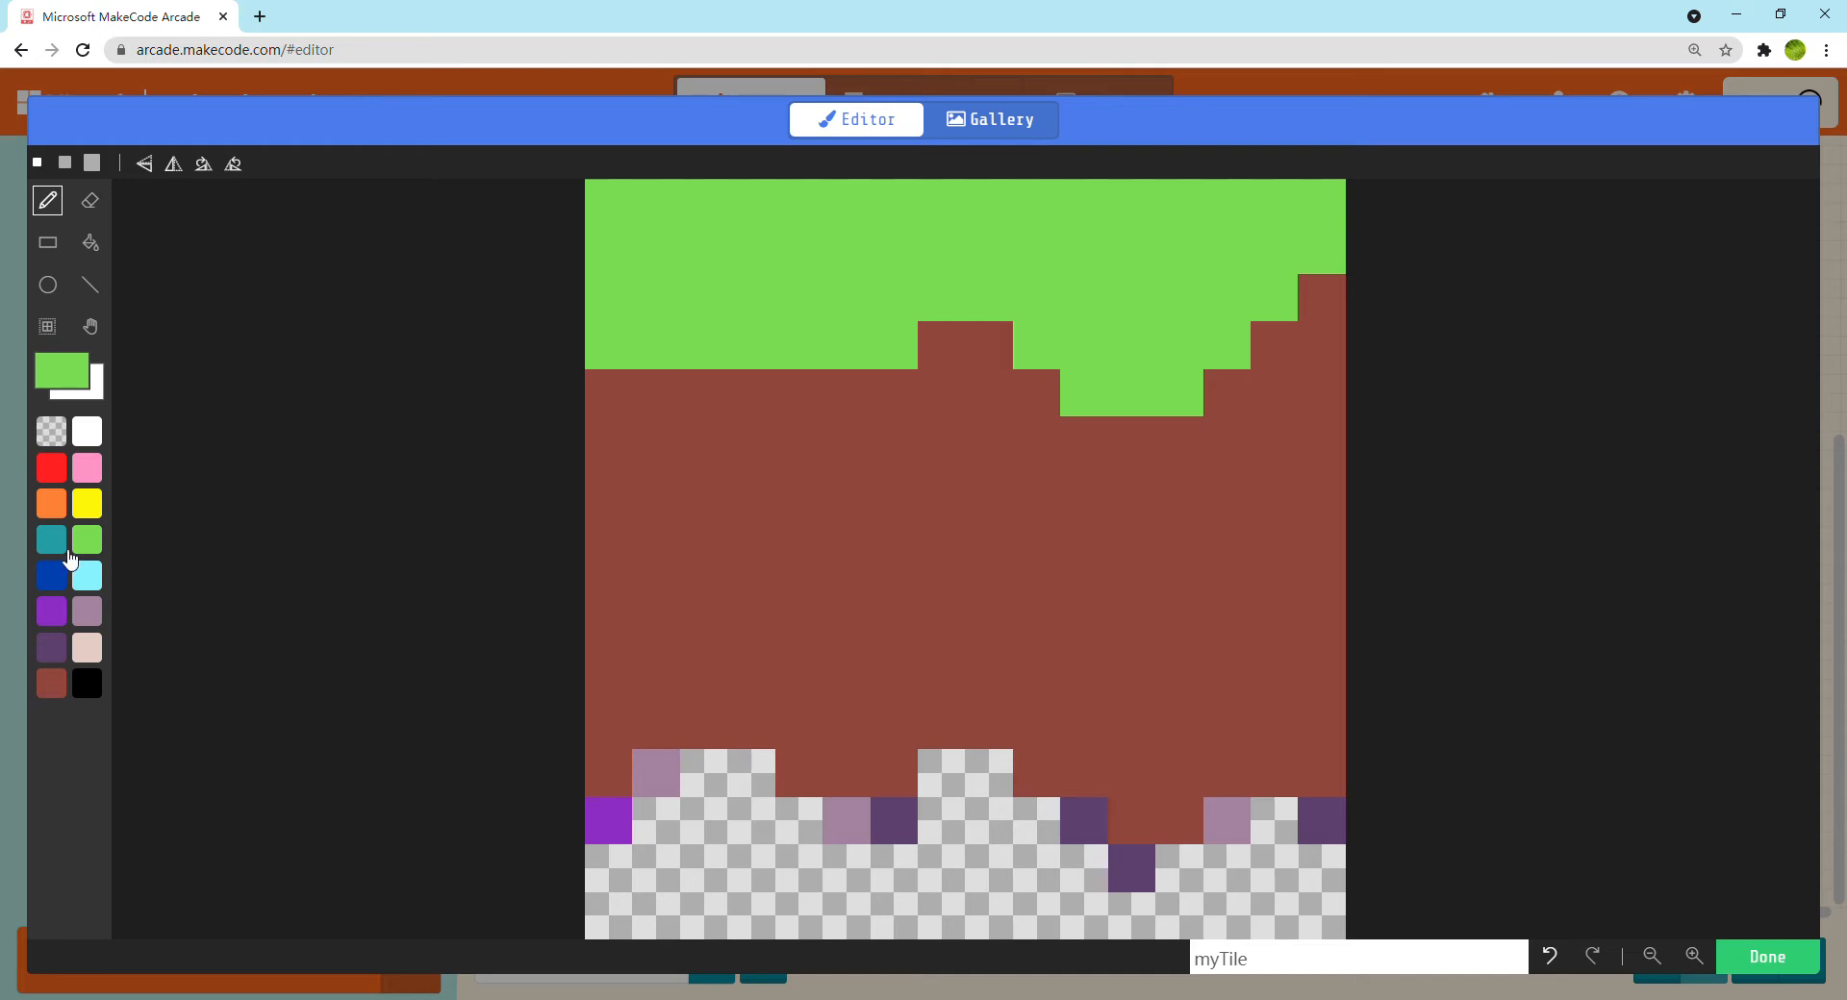
Scatter nine single beige pixels as pebbles across the brown dirt area of the tile
click(87, 648)
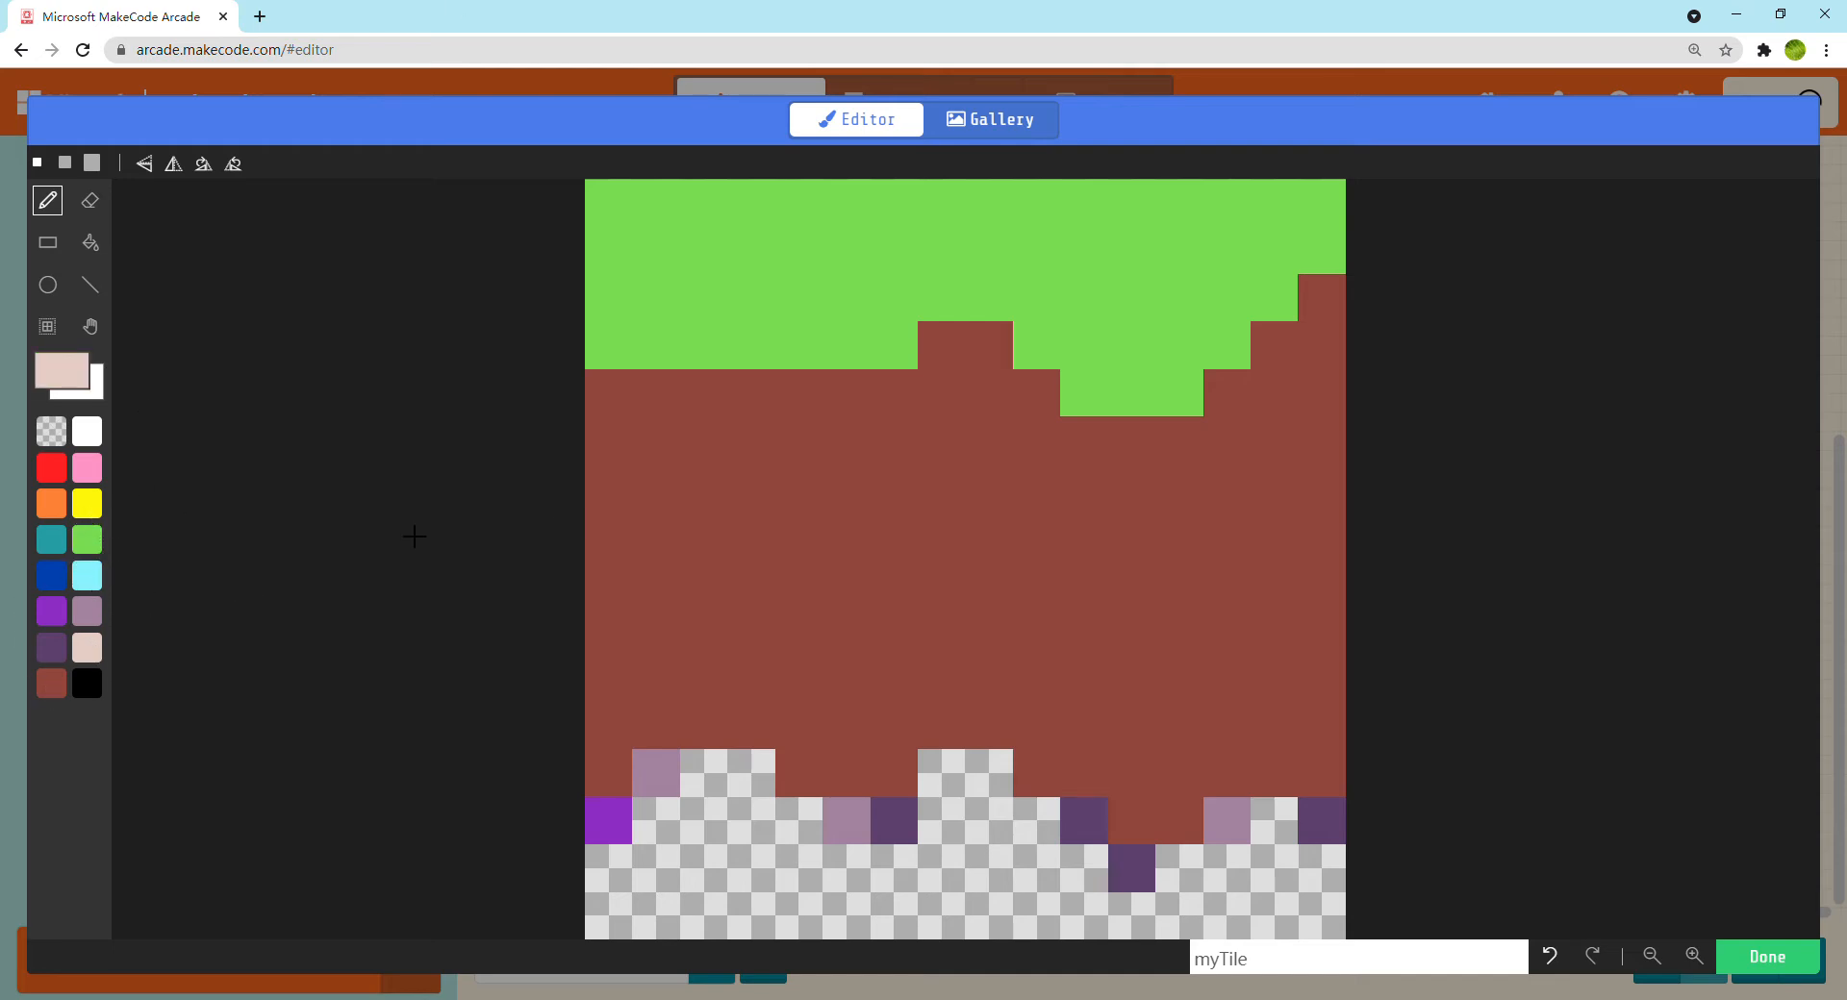
click(608, 583)
click(751, 488)
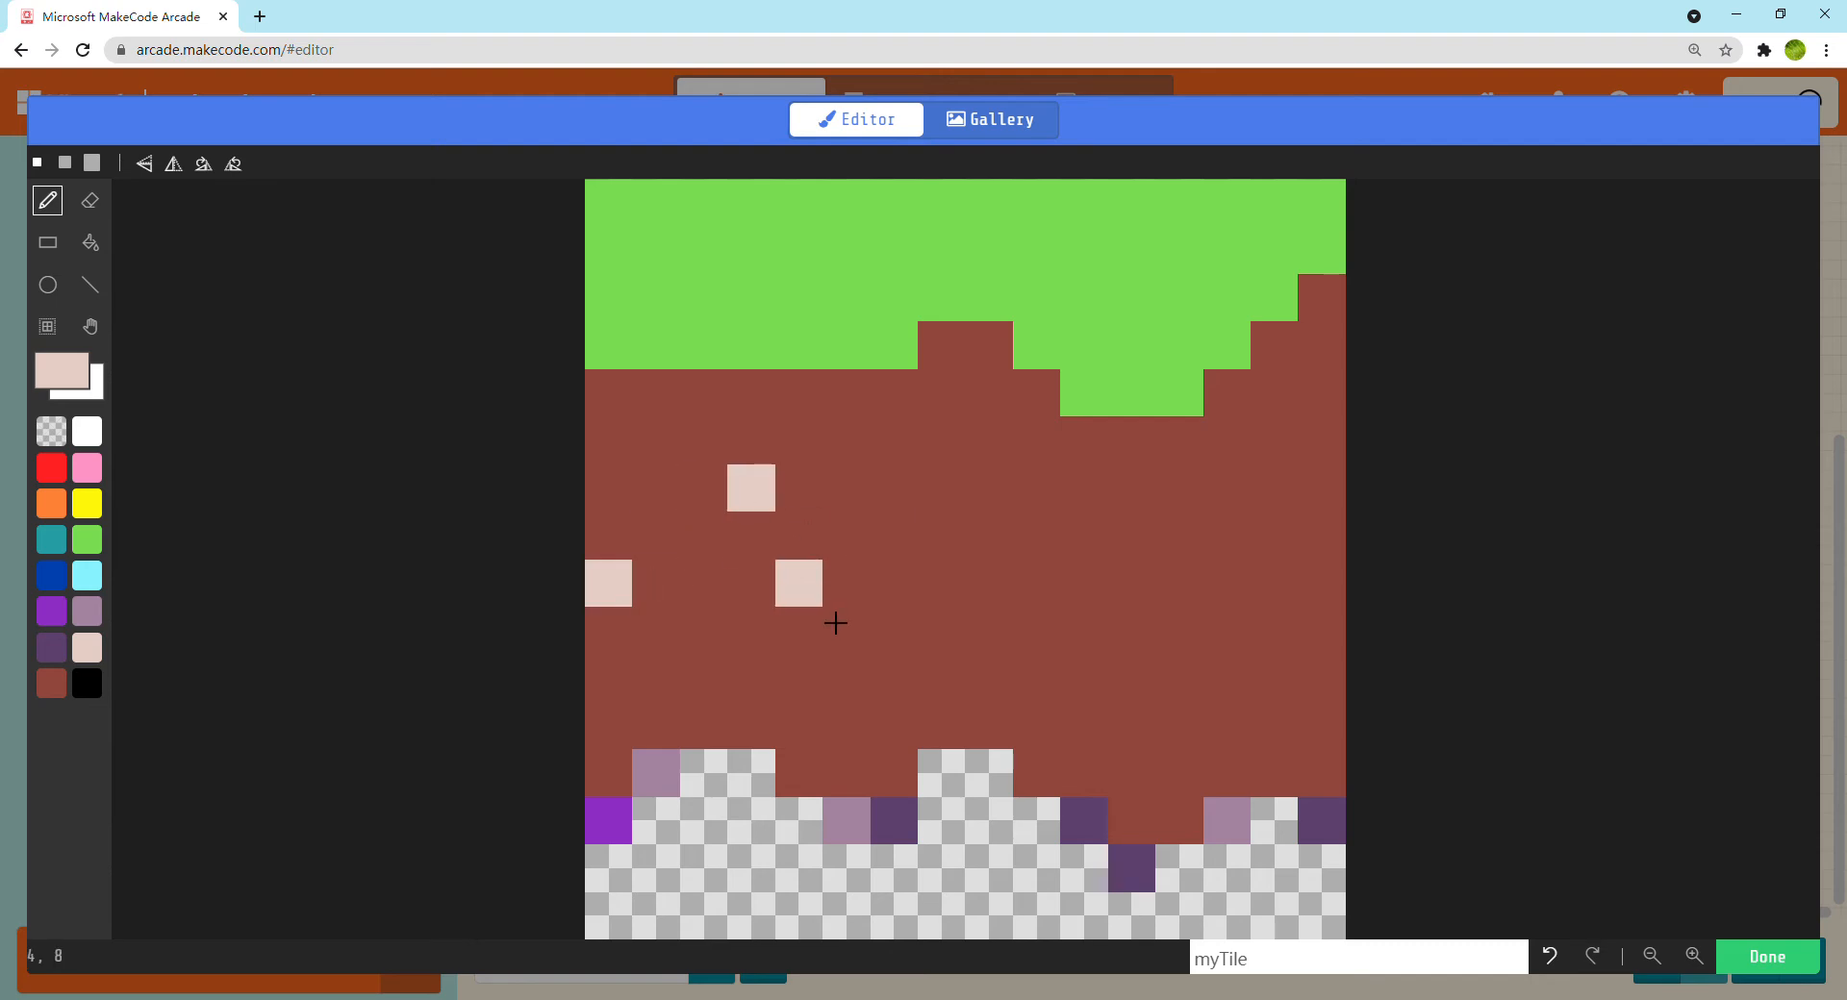
click(798, 630)
click(703, 679)
click(1037, 489)
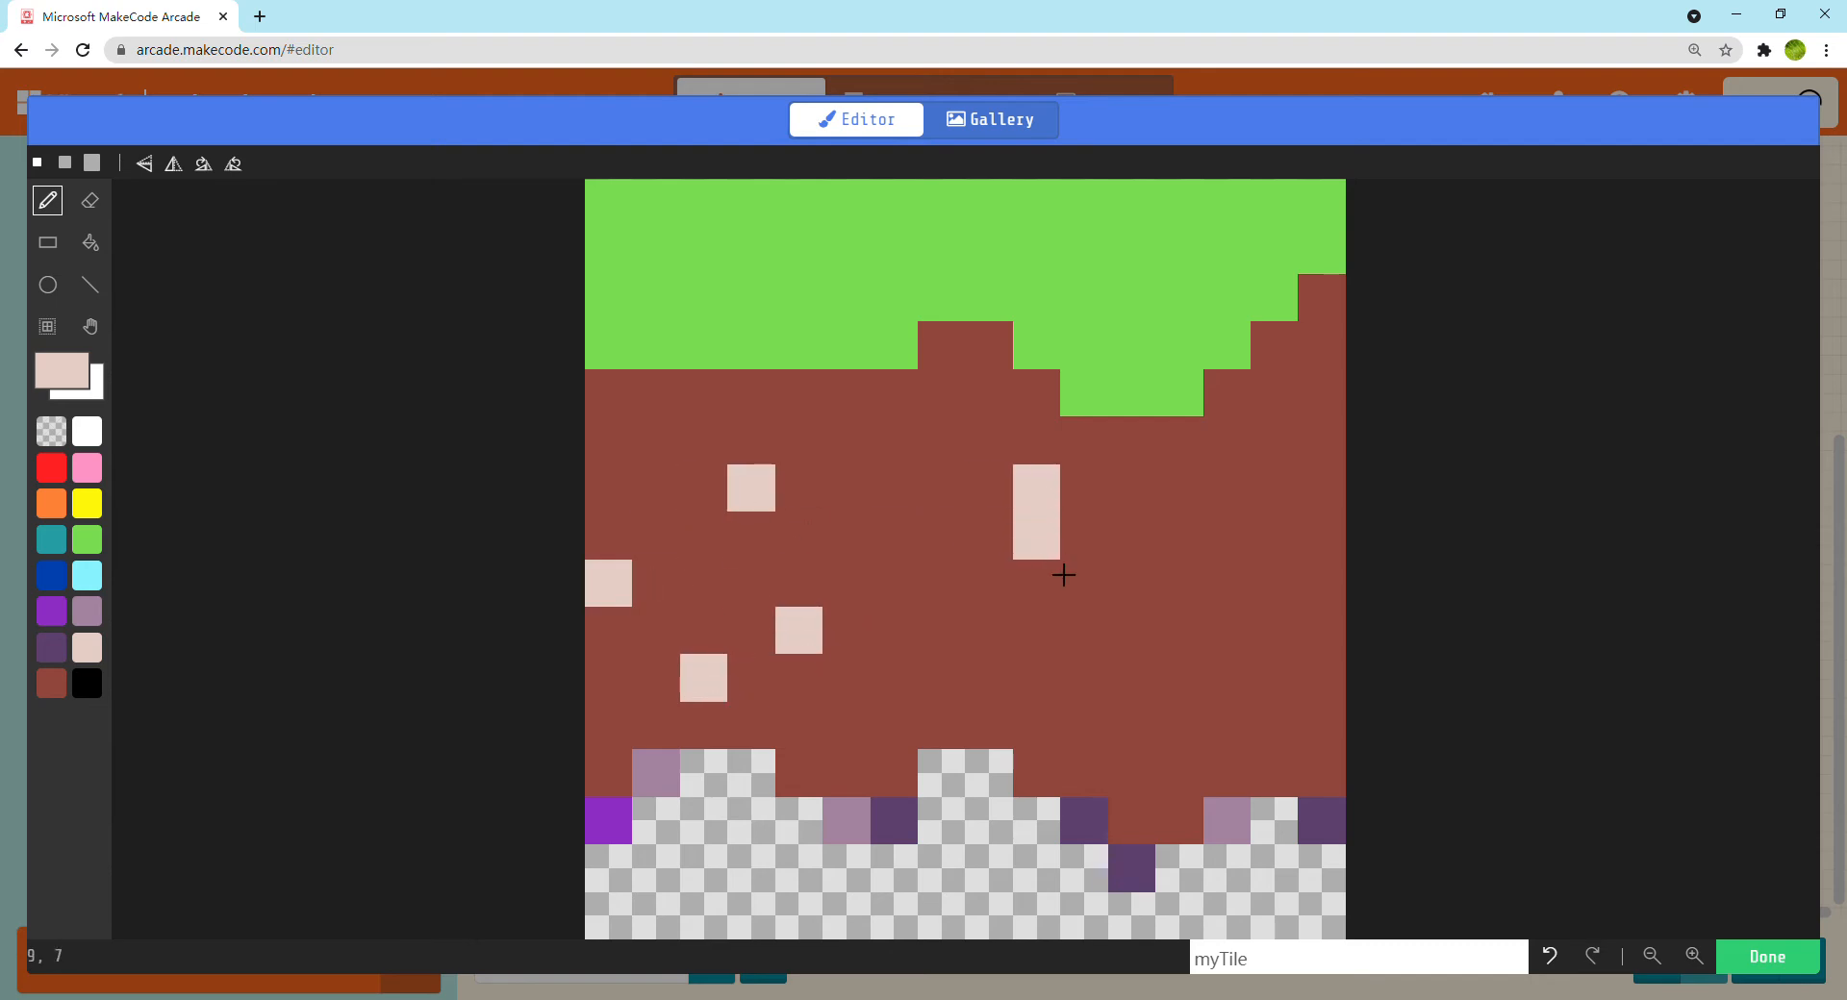
click(1131, 693)
click(893, 630)
click(1226, 488)
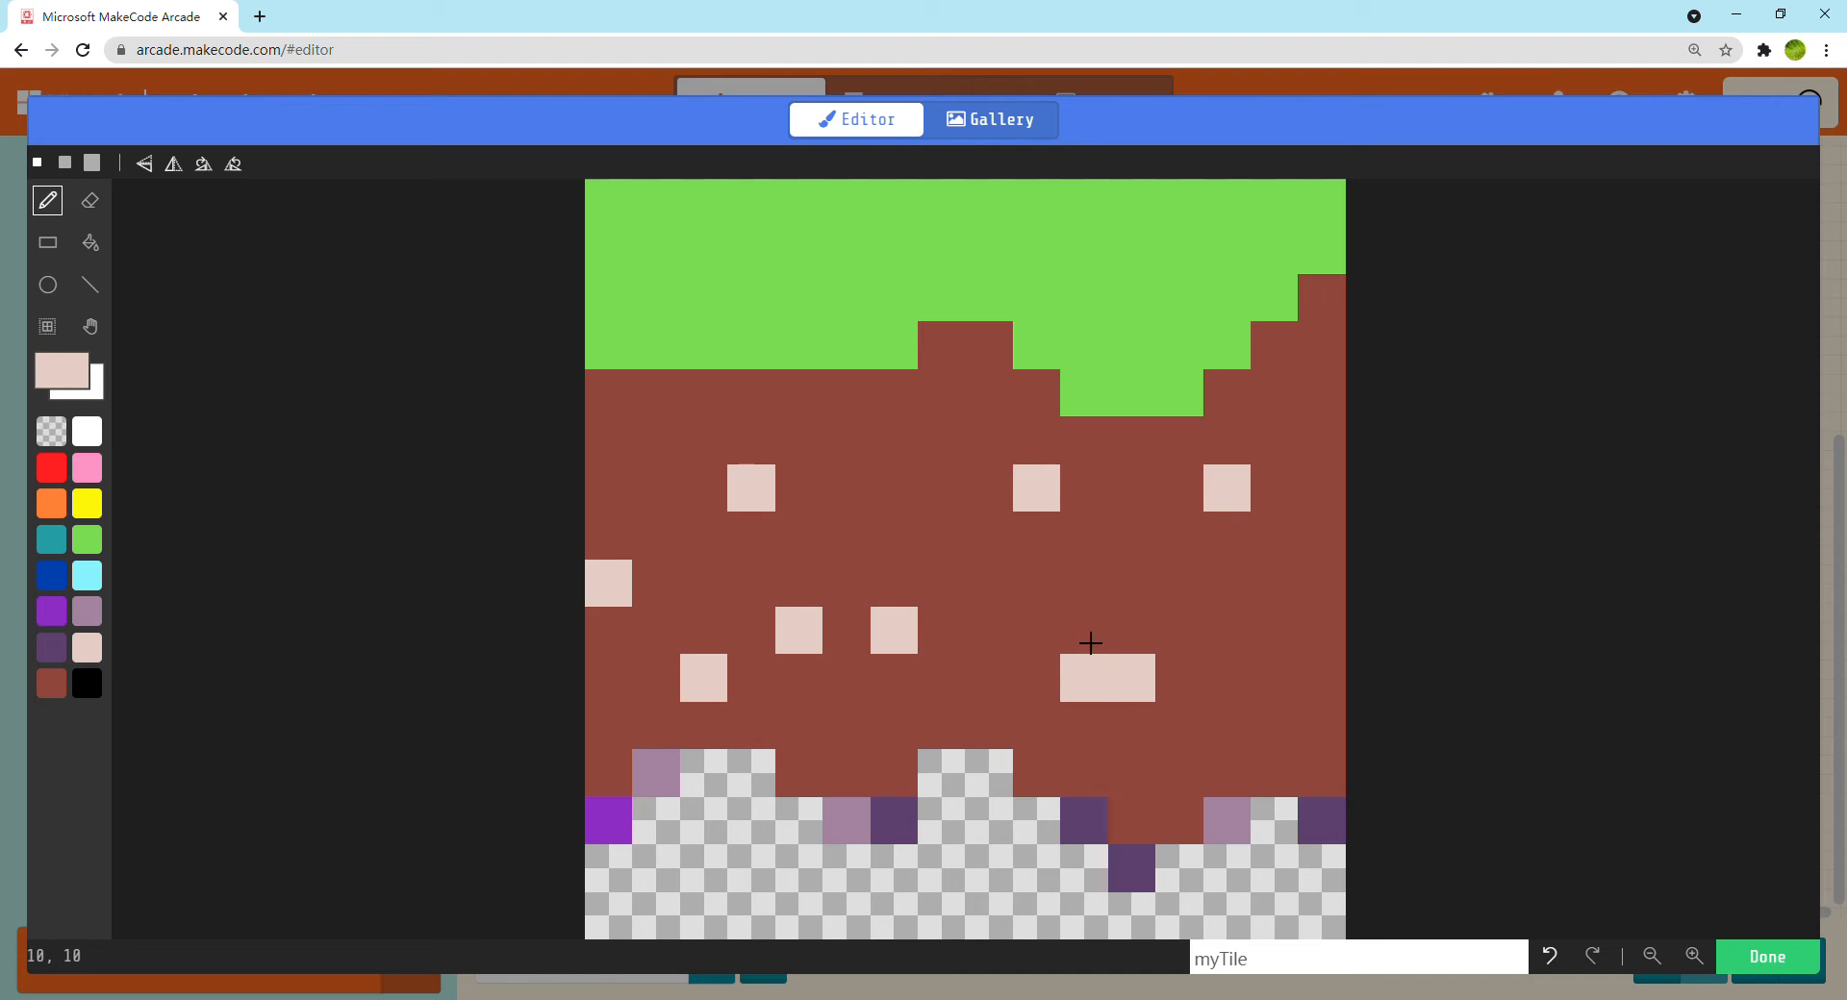
click(1085, 583)
click(1037, 583)
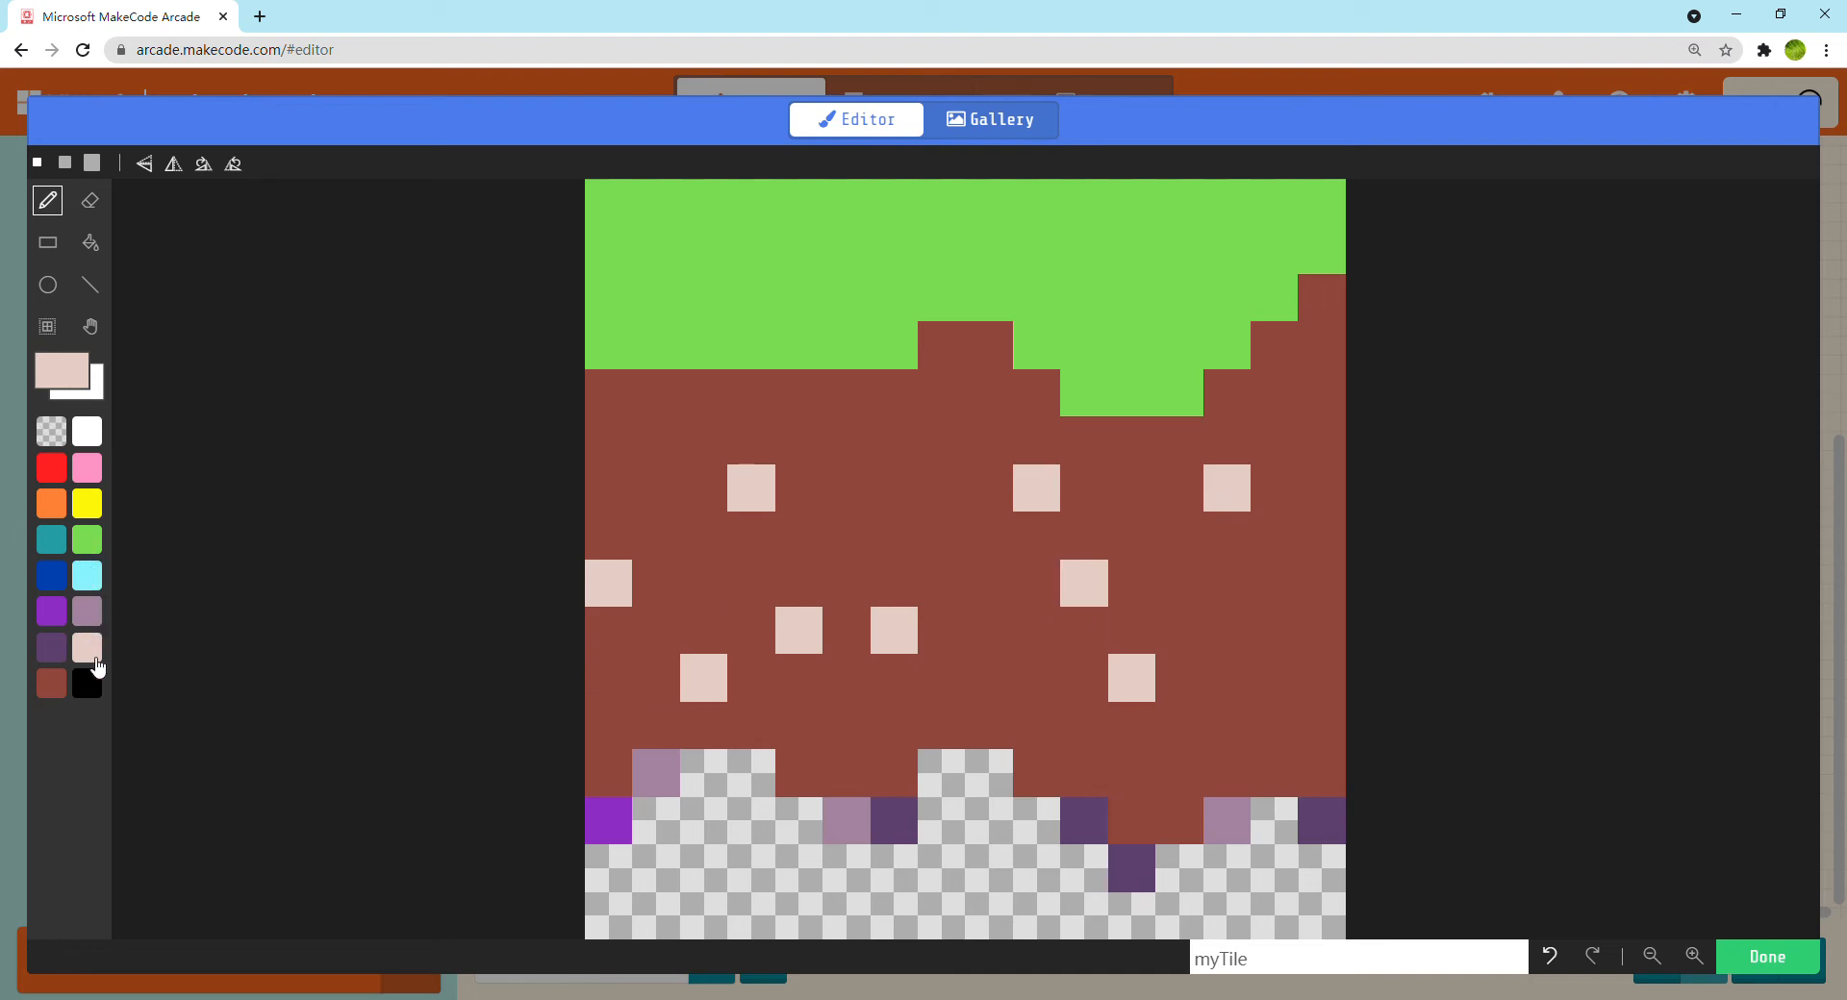
Draw a flower with four red petals and a yellow centre in the upper-left corner of the grass
click(60, 475)
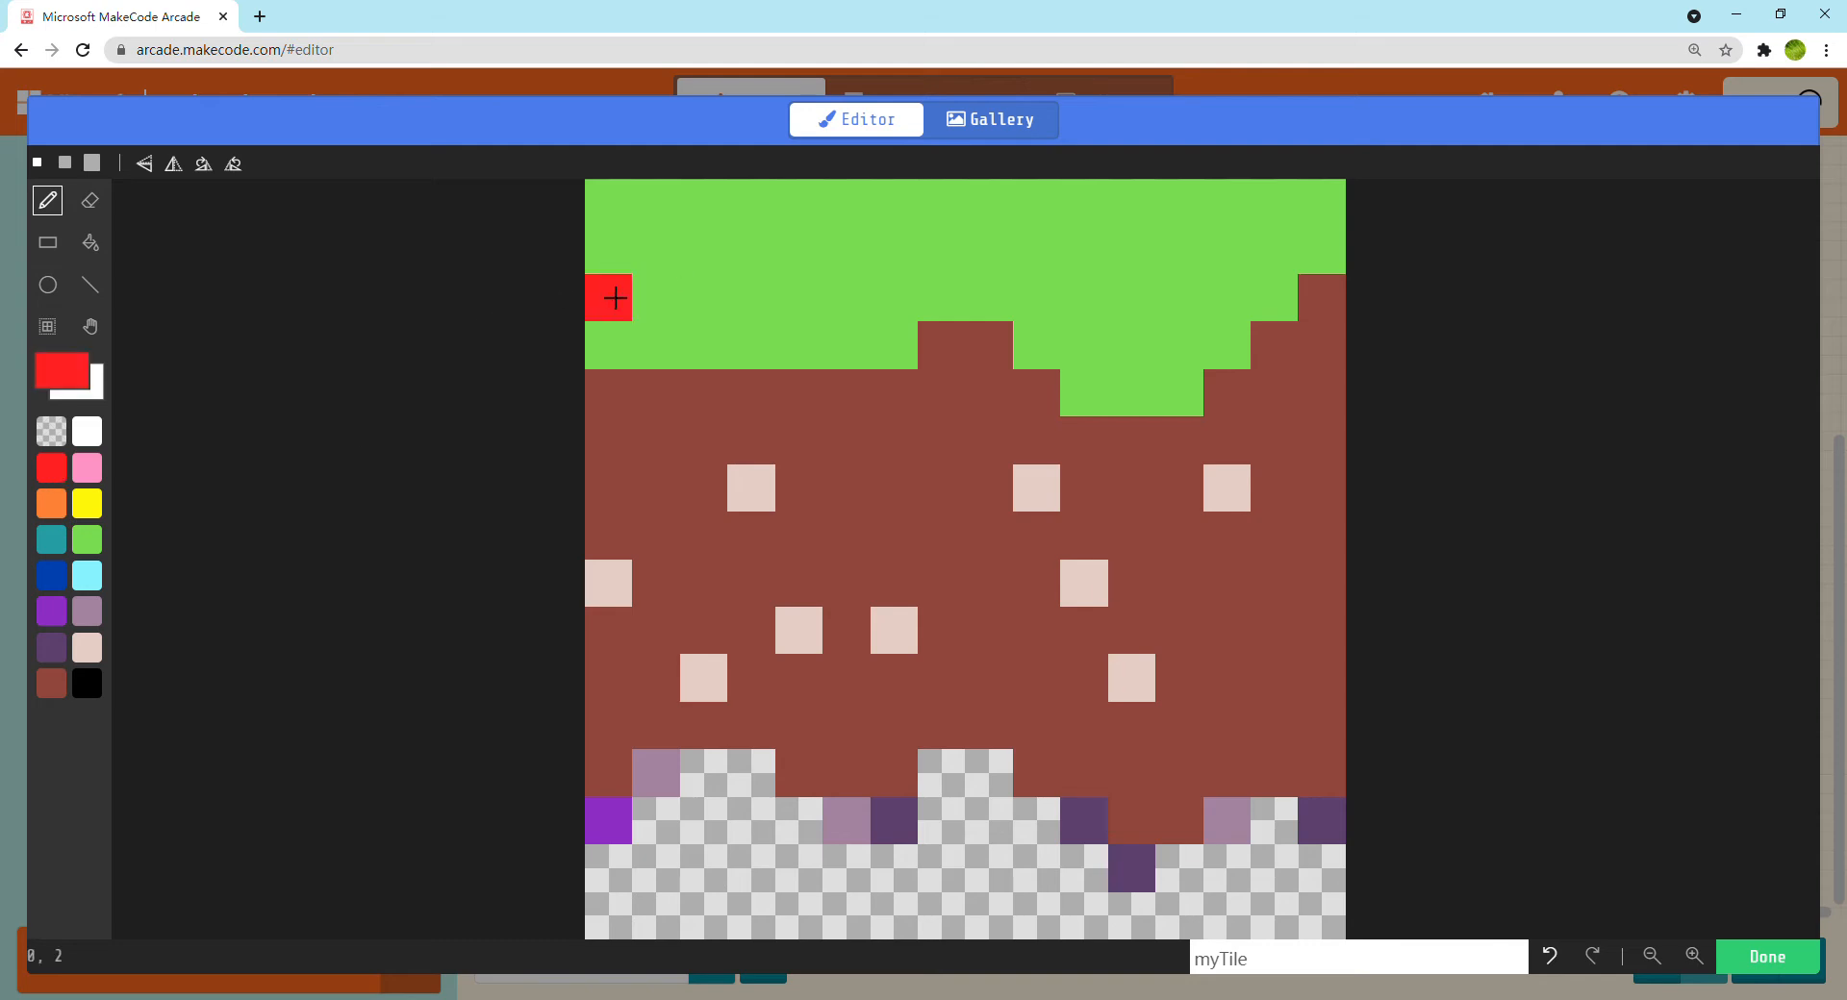
click(643, 251)
click(690, 203)
click(691, 299)
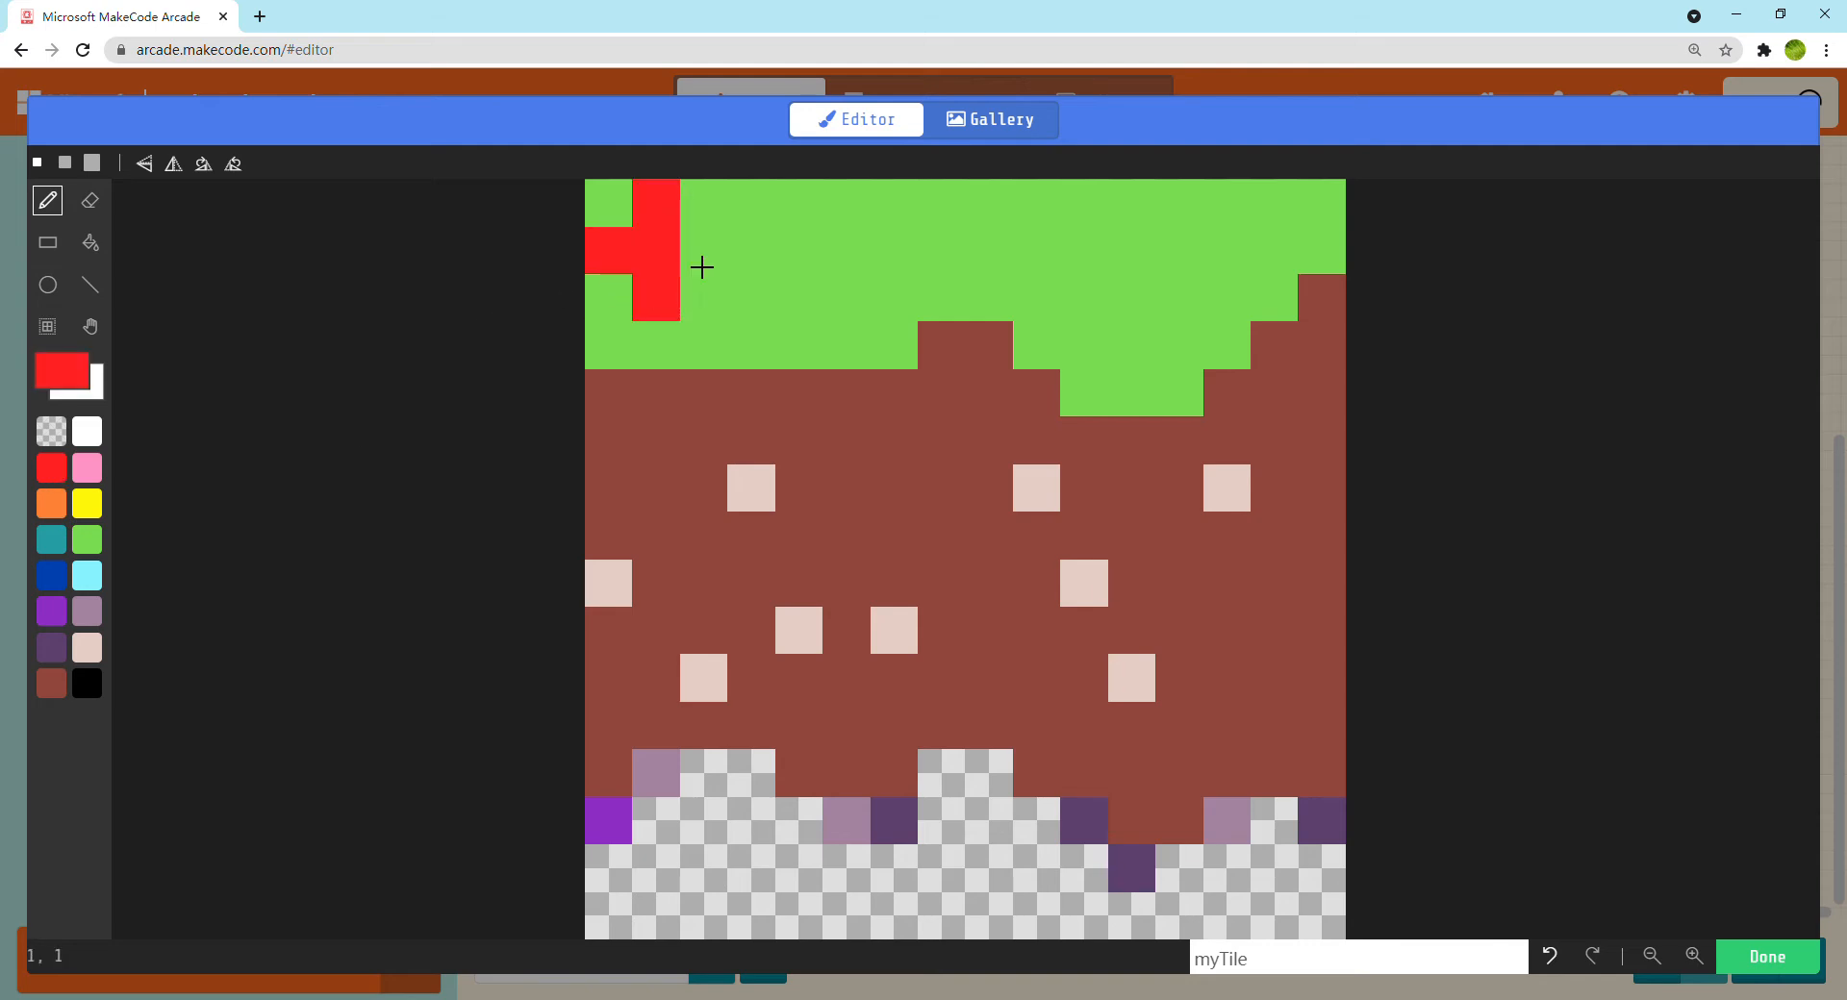
click(739, 251)
click(88, 508)
click(672, 273)
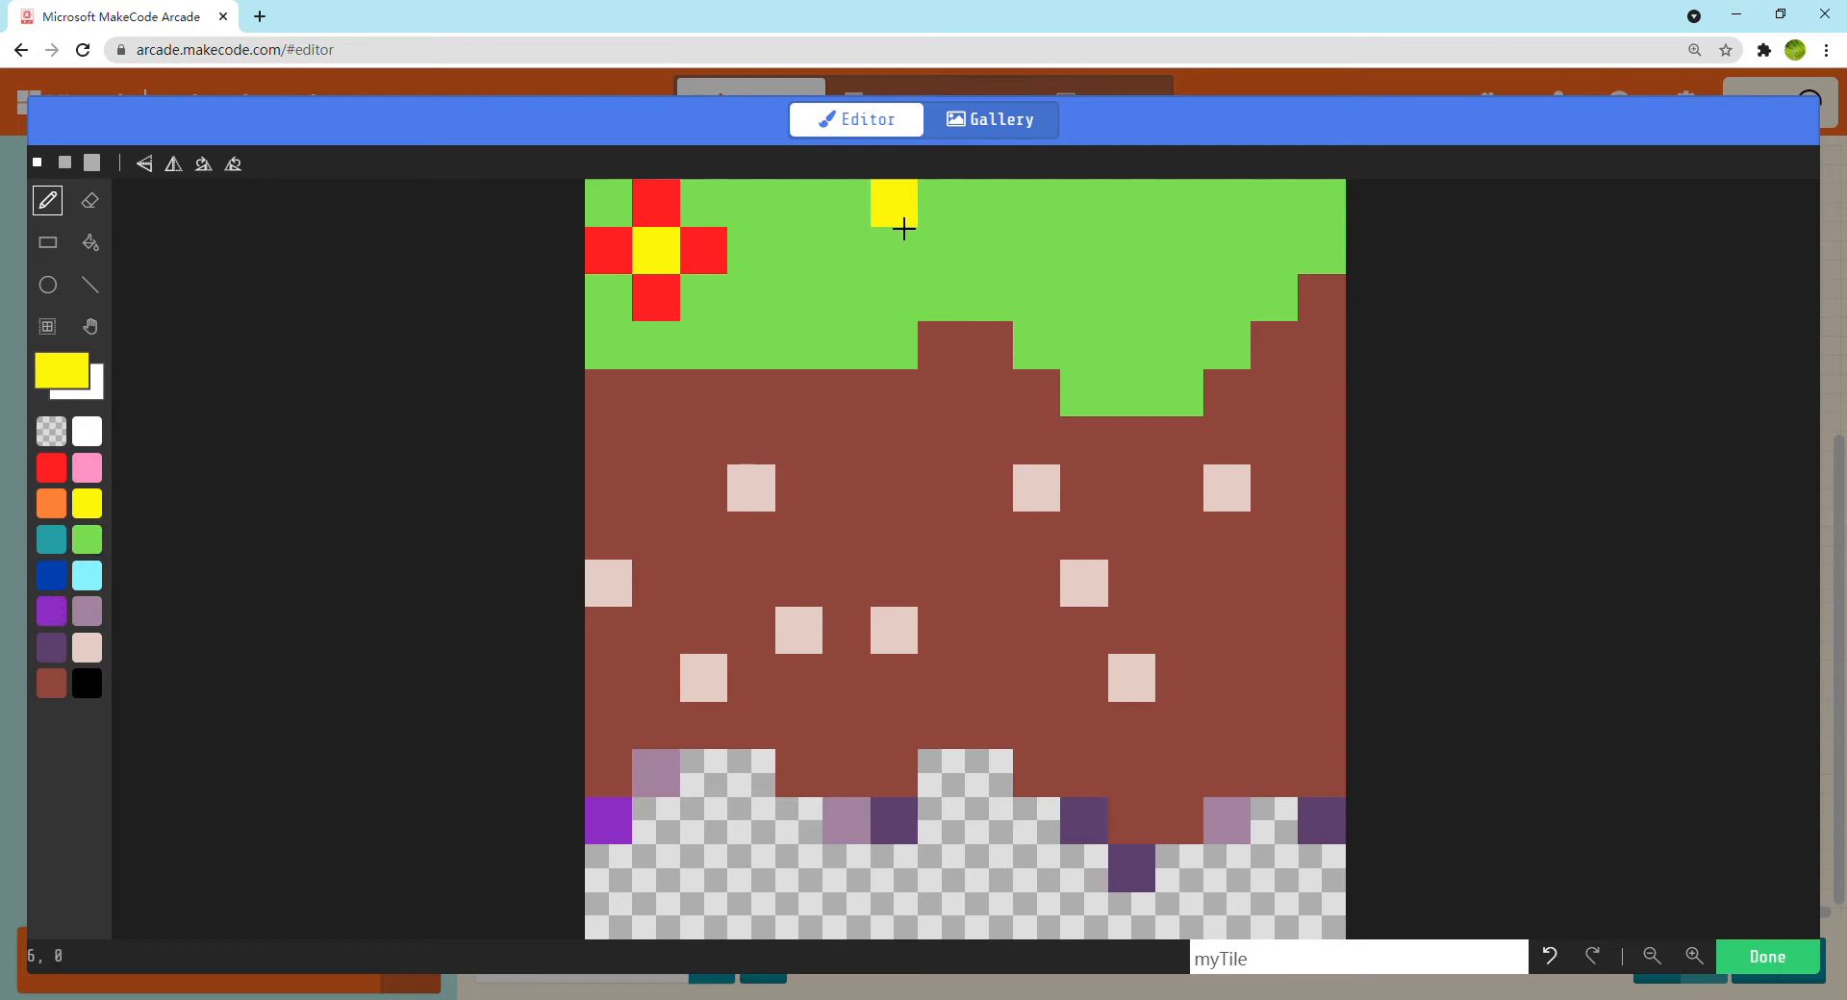
Draw a flower with four yellow petals and a white centre to the right of the red flower
click(866, 225)
click(798, 250)
click(847, 298)
click(894, 250)
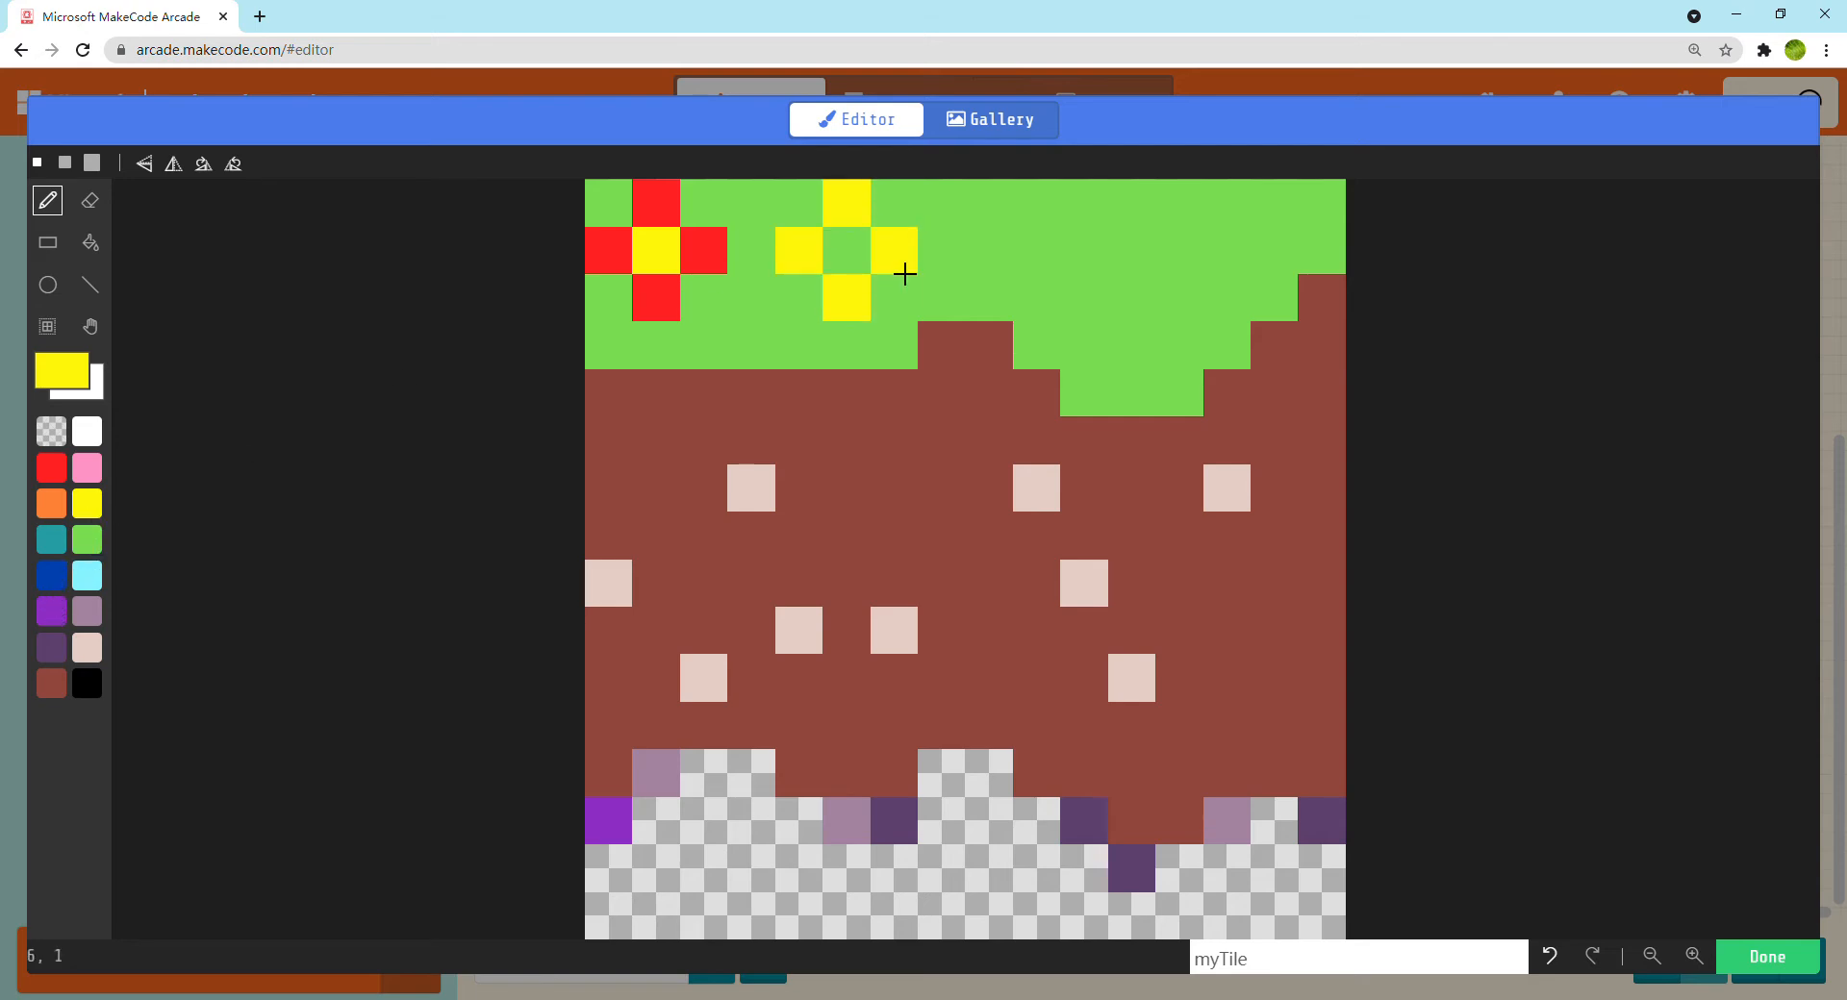
click(88, 648)
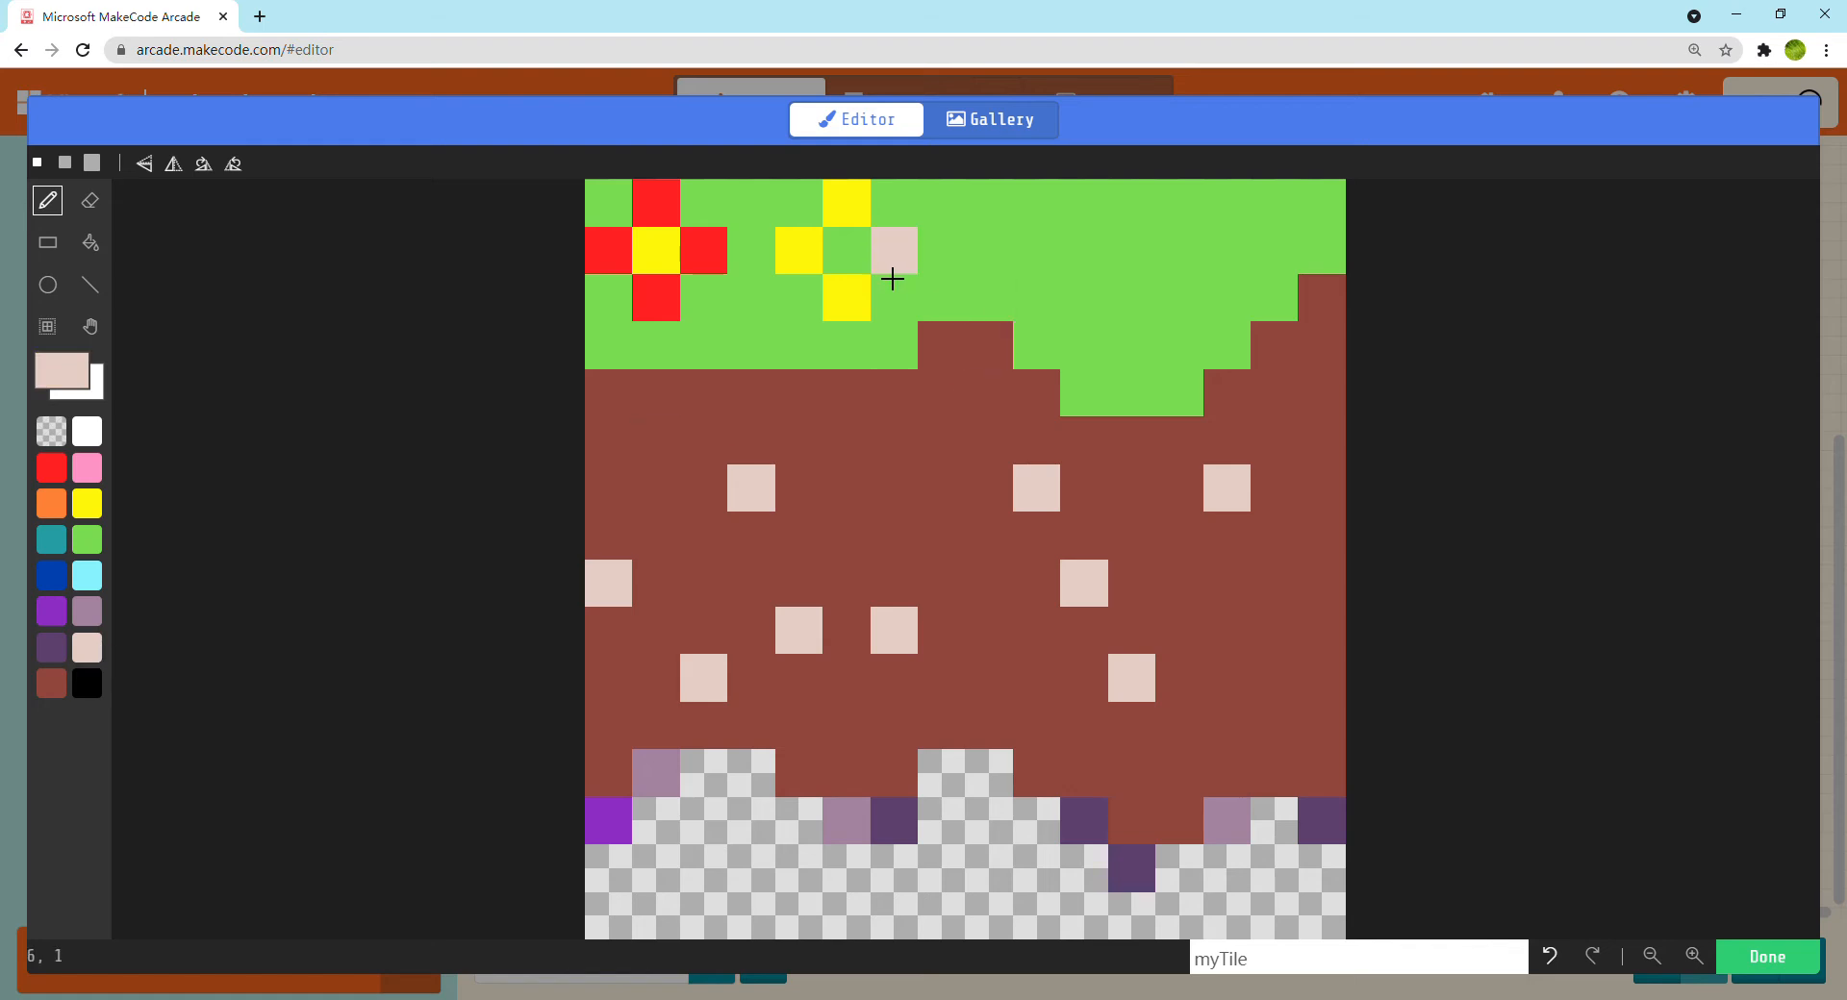
click(846, 251)
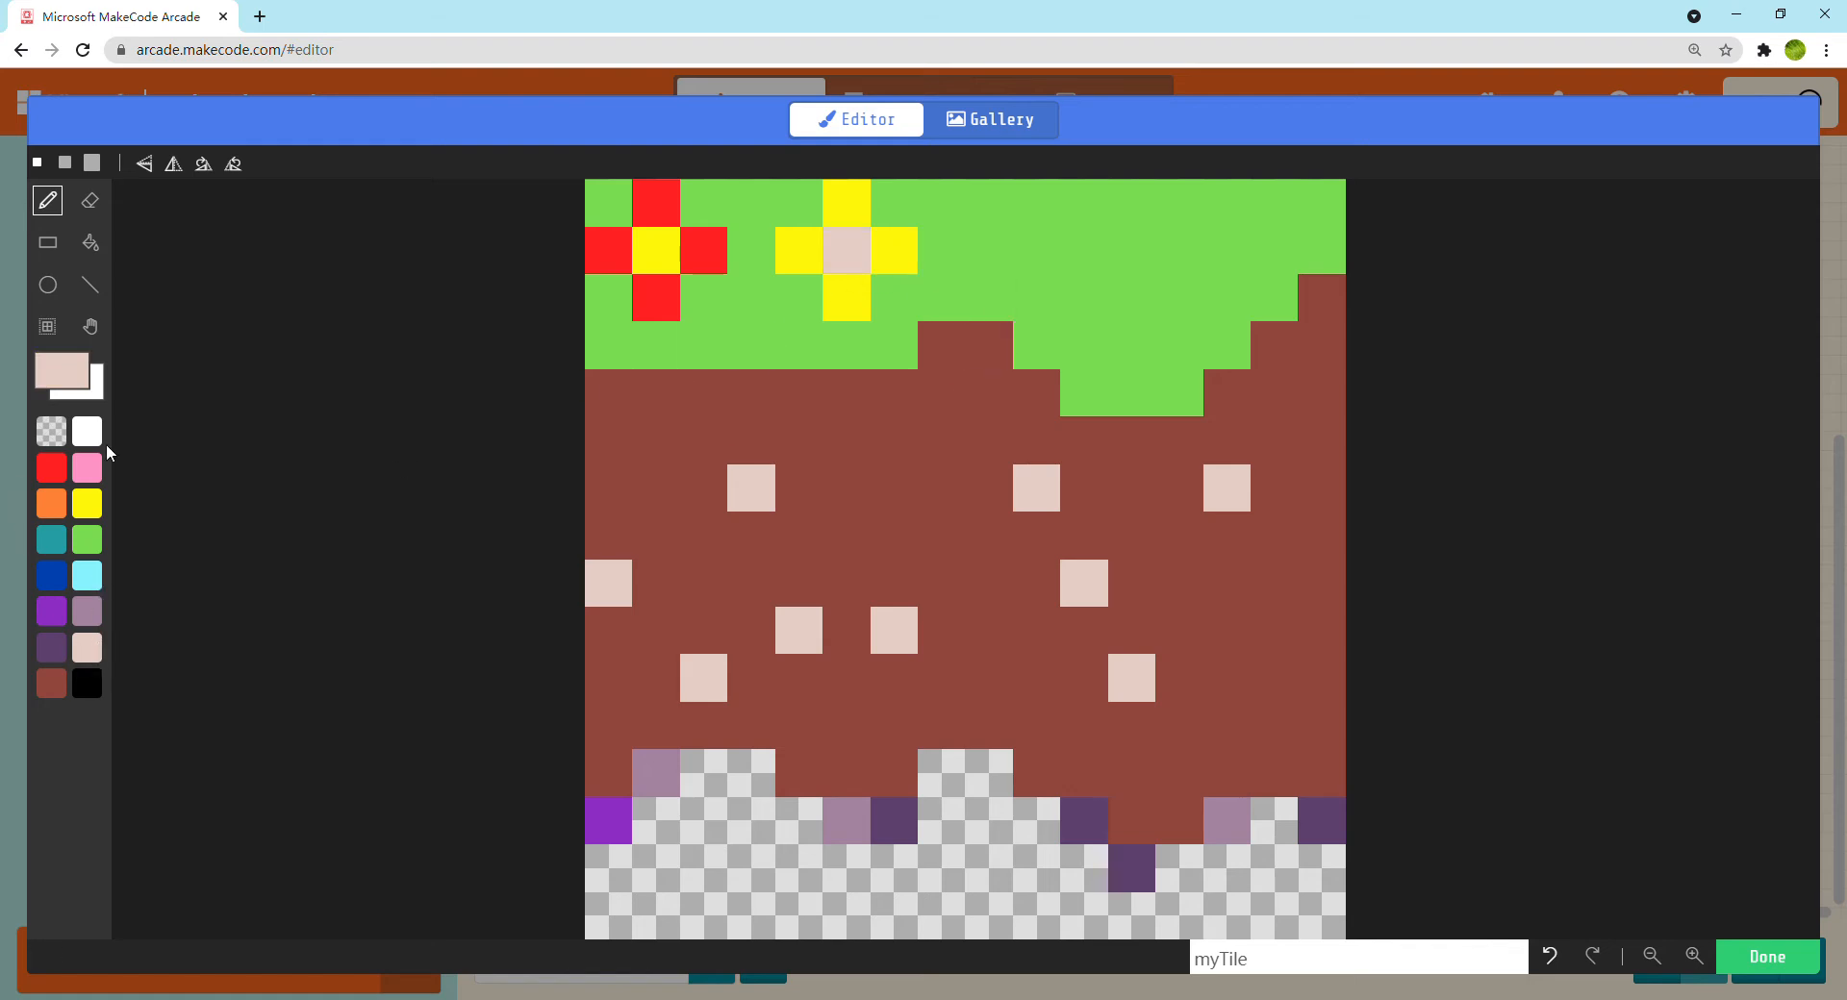
click(87, 431)
click(846, 250)
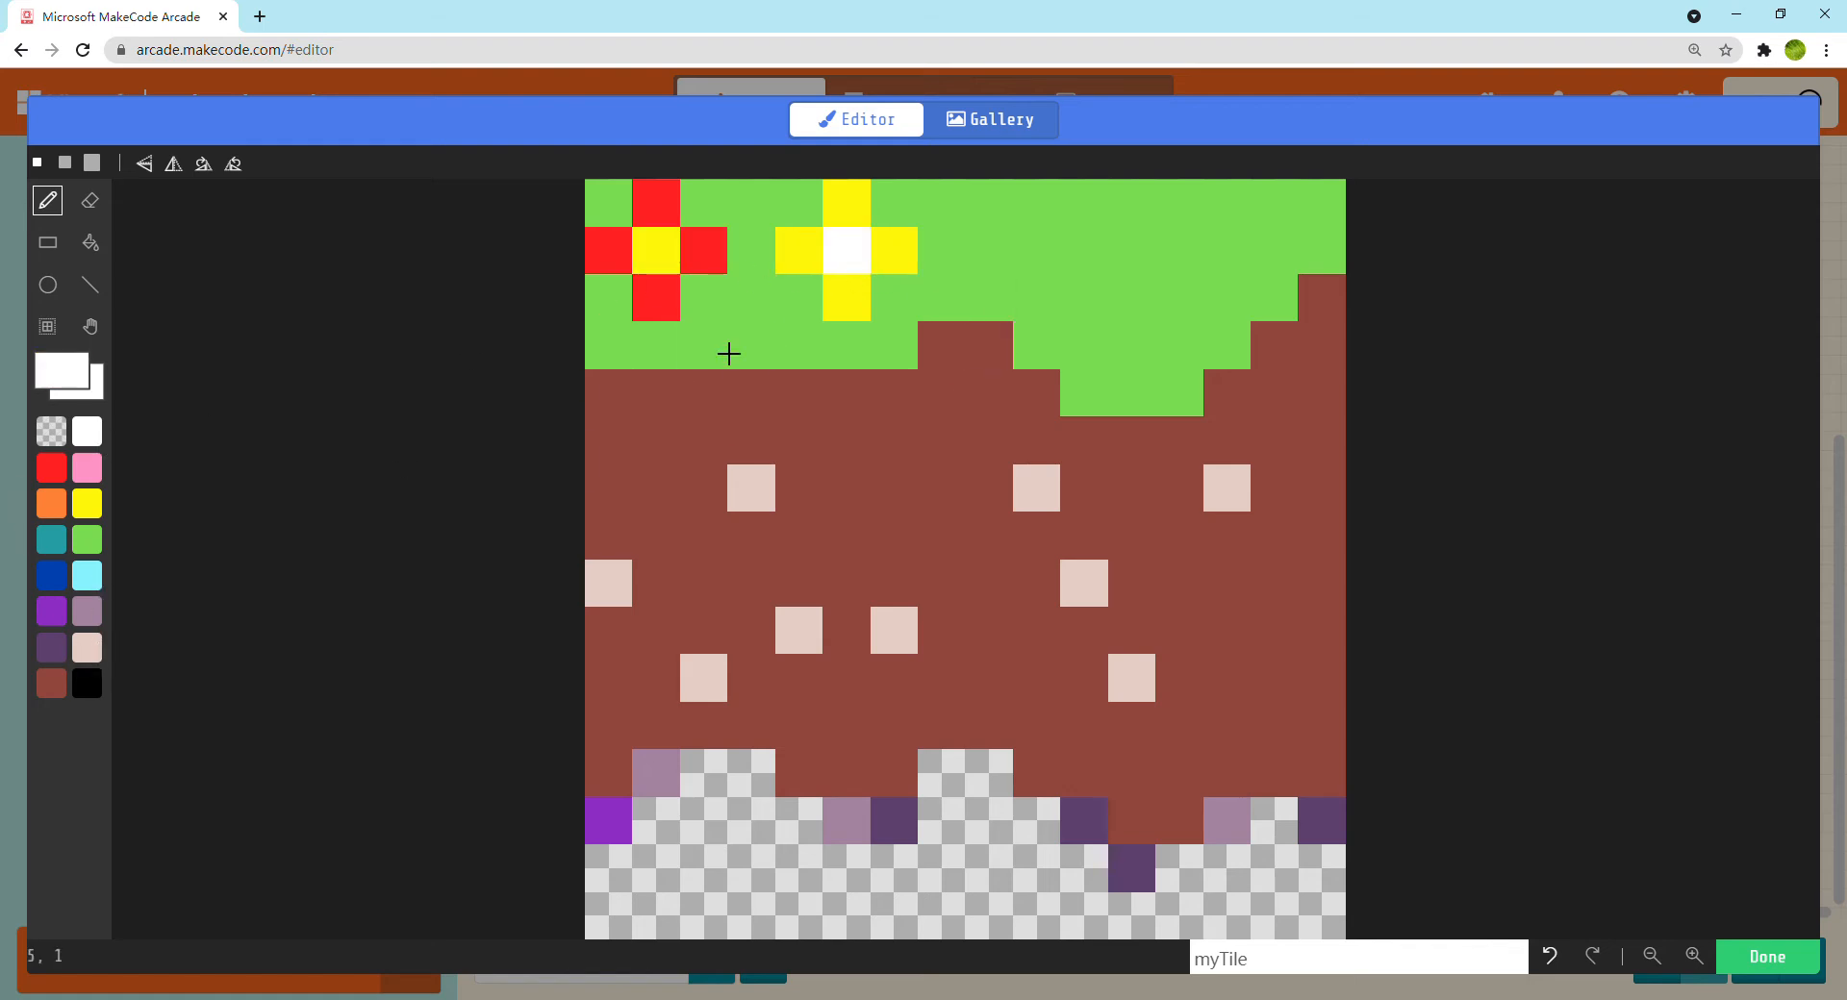
Draw a flower with four teal petals and an orange centre in the lower bulge of the grass
click(62, 532)
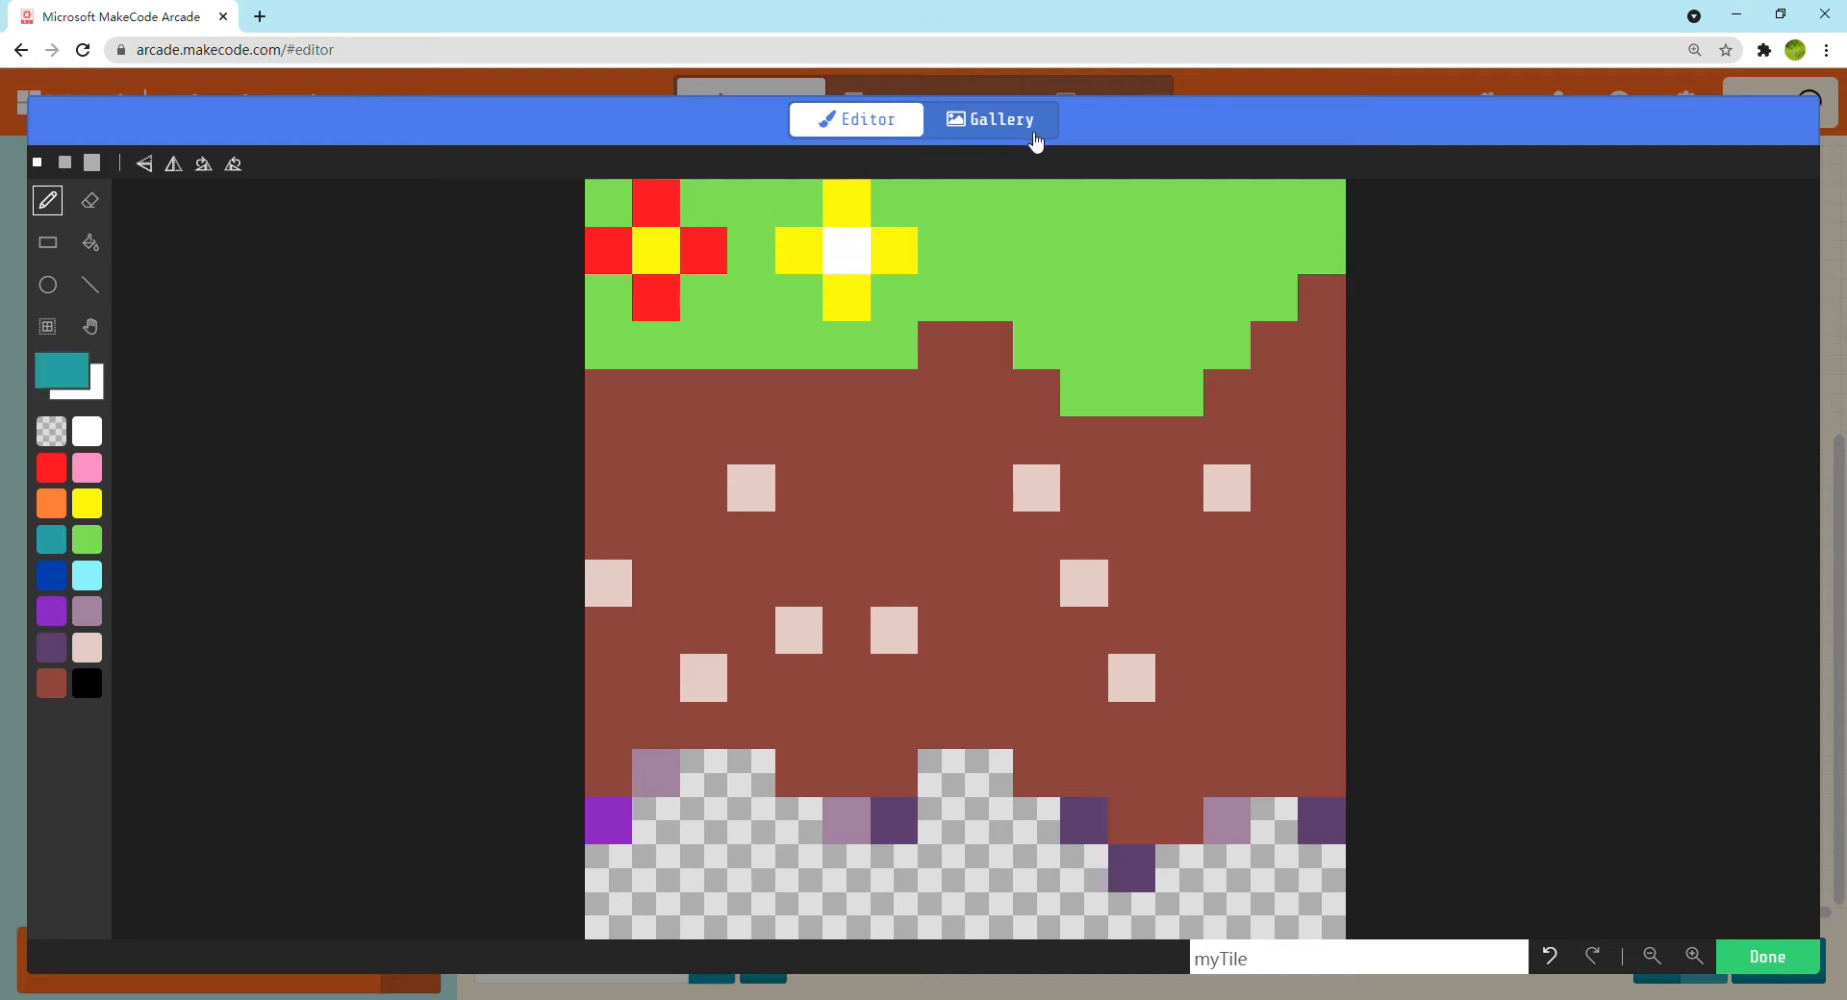
click(1097, 303)
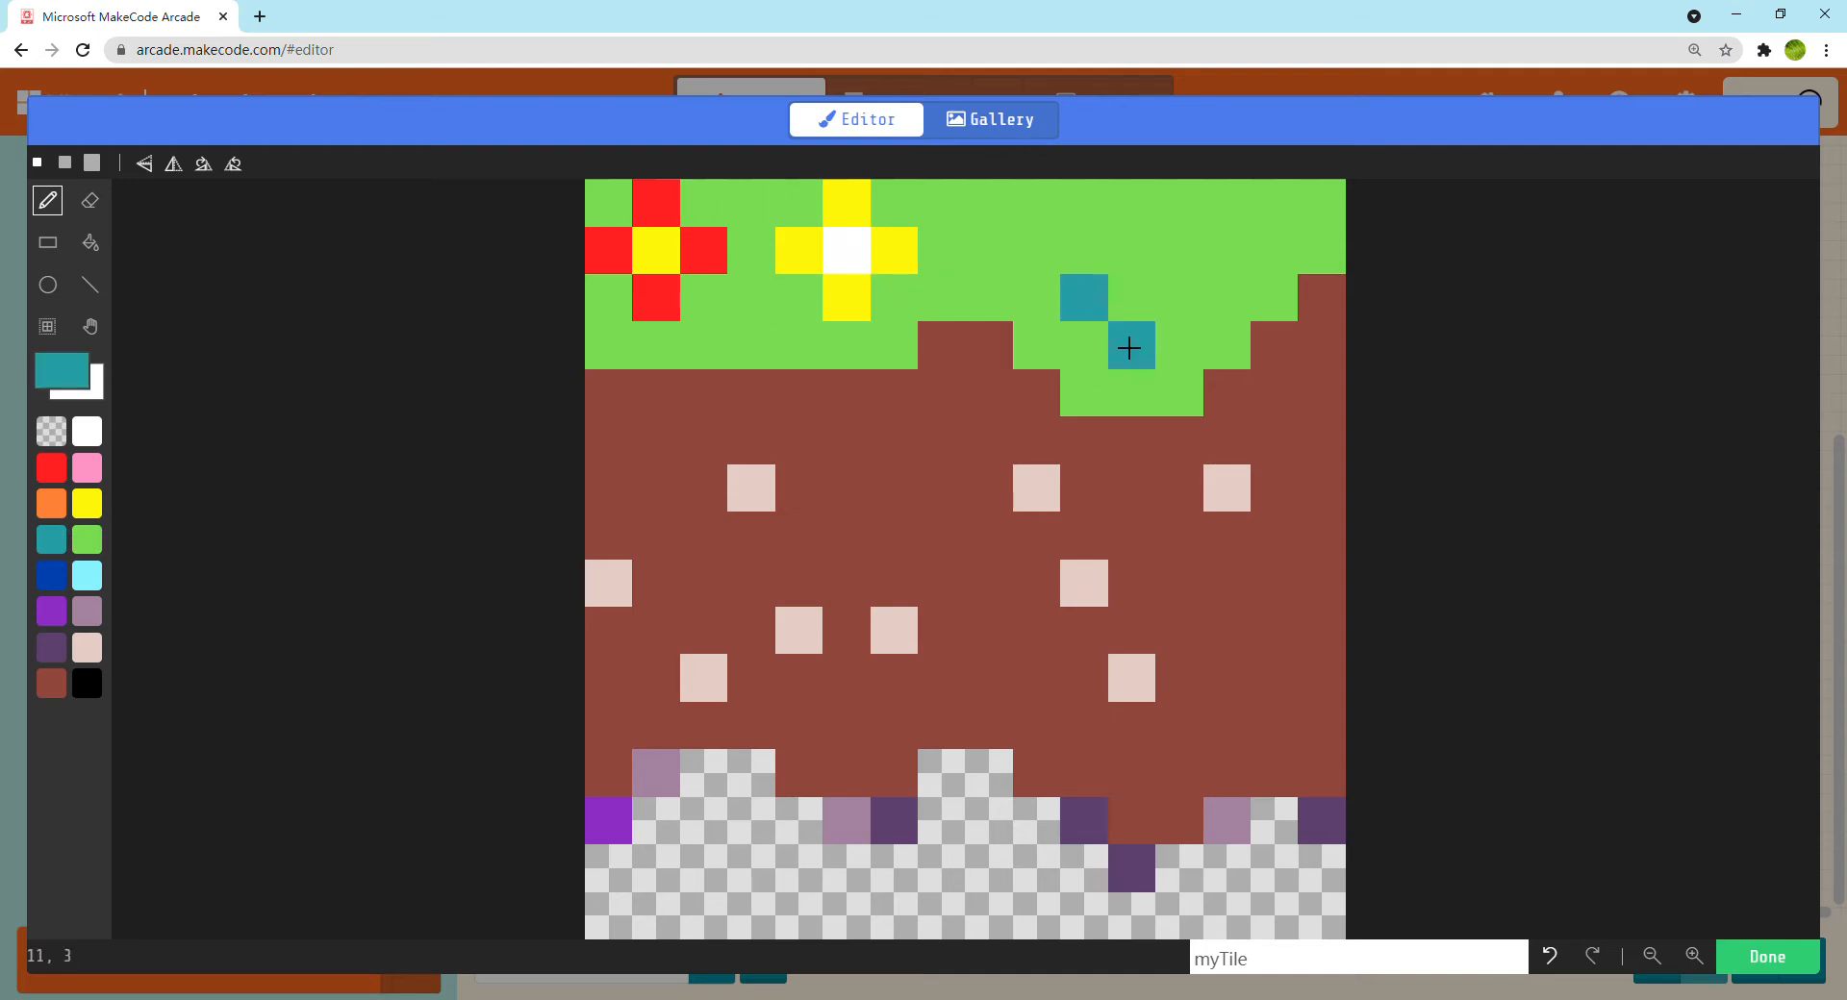
click(1130, 347)
click(1059, 347)
click(1084, 392)
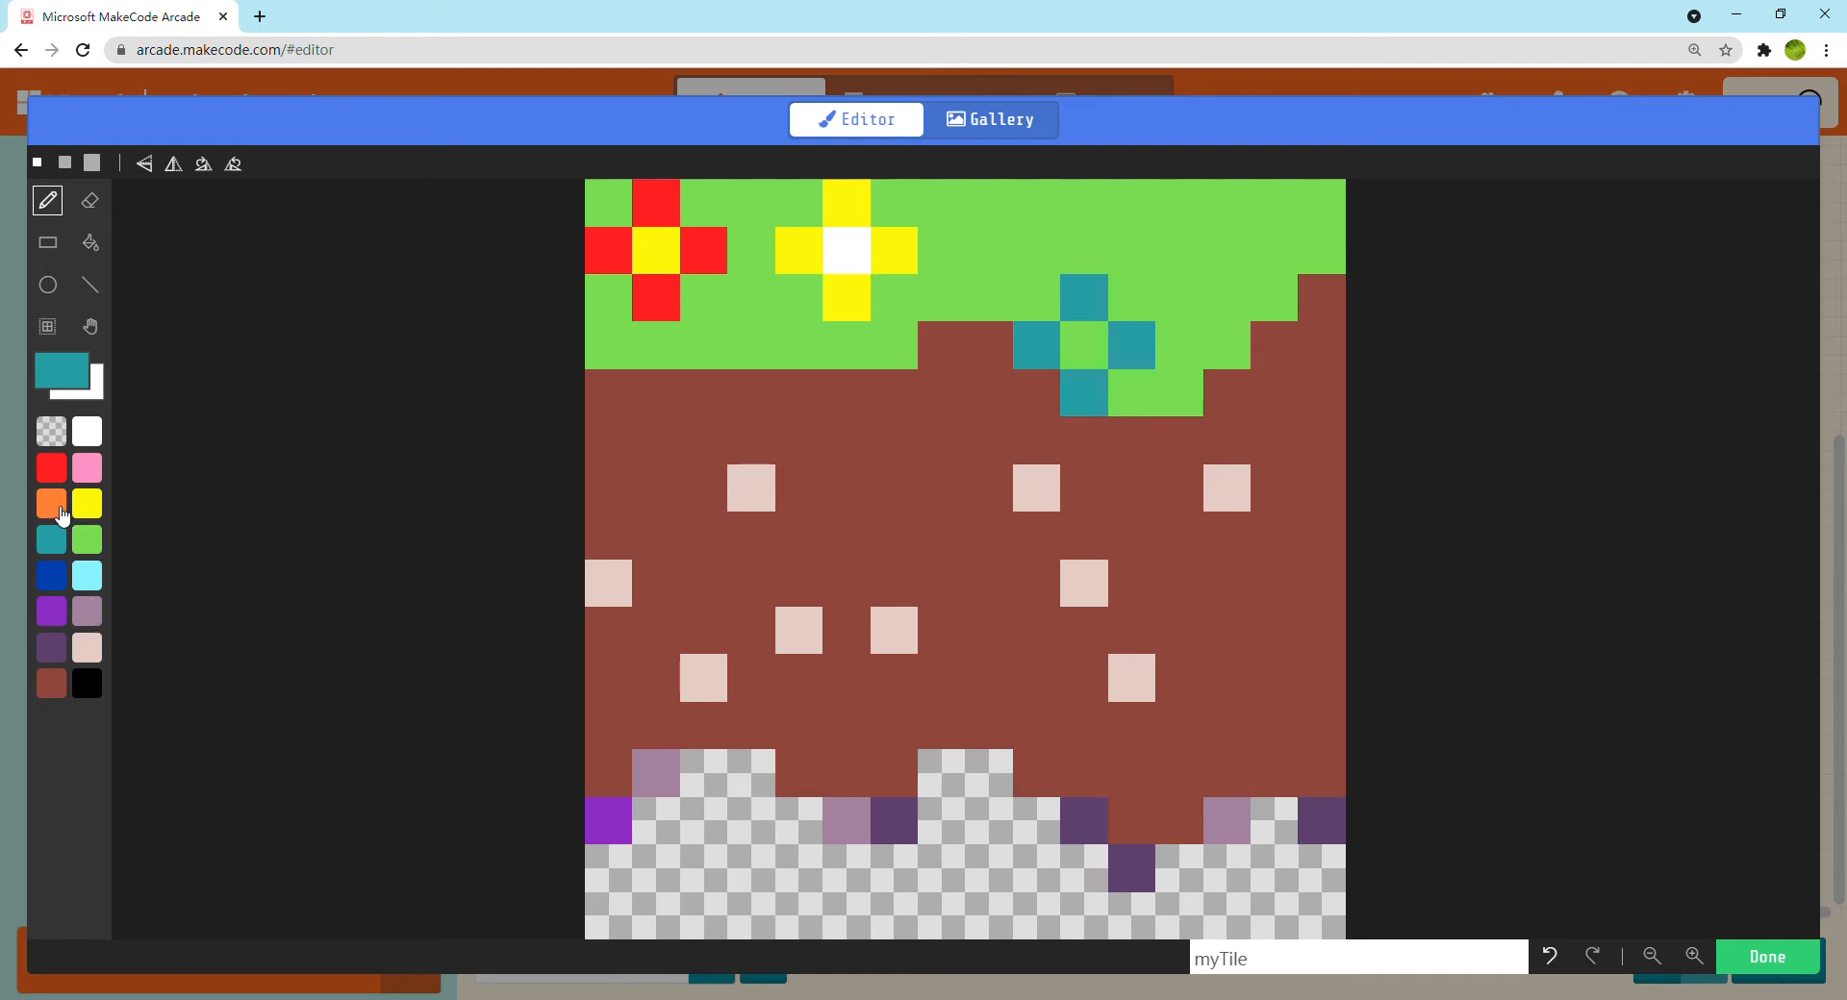
click(53, 506)
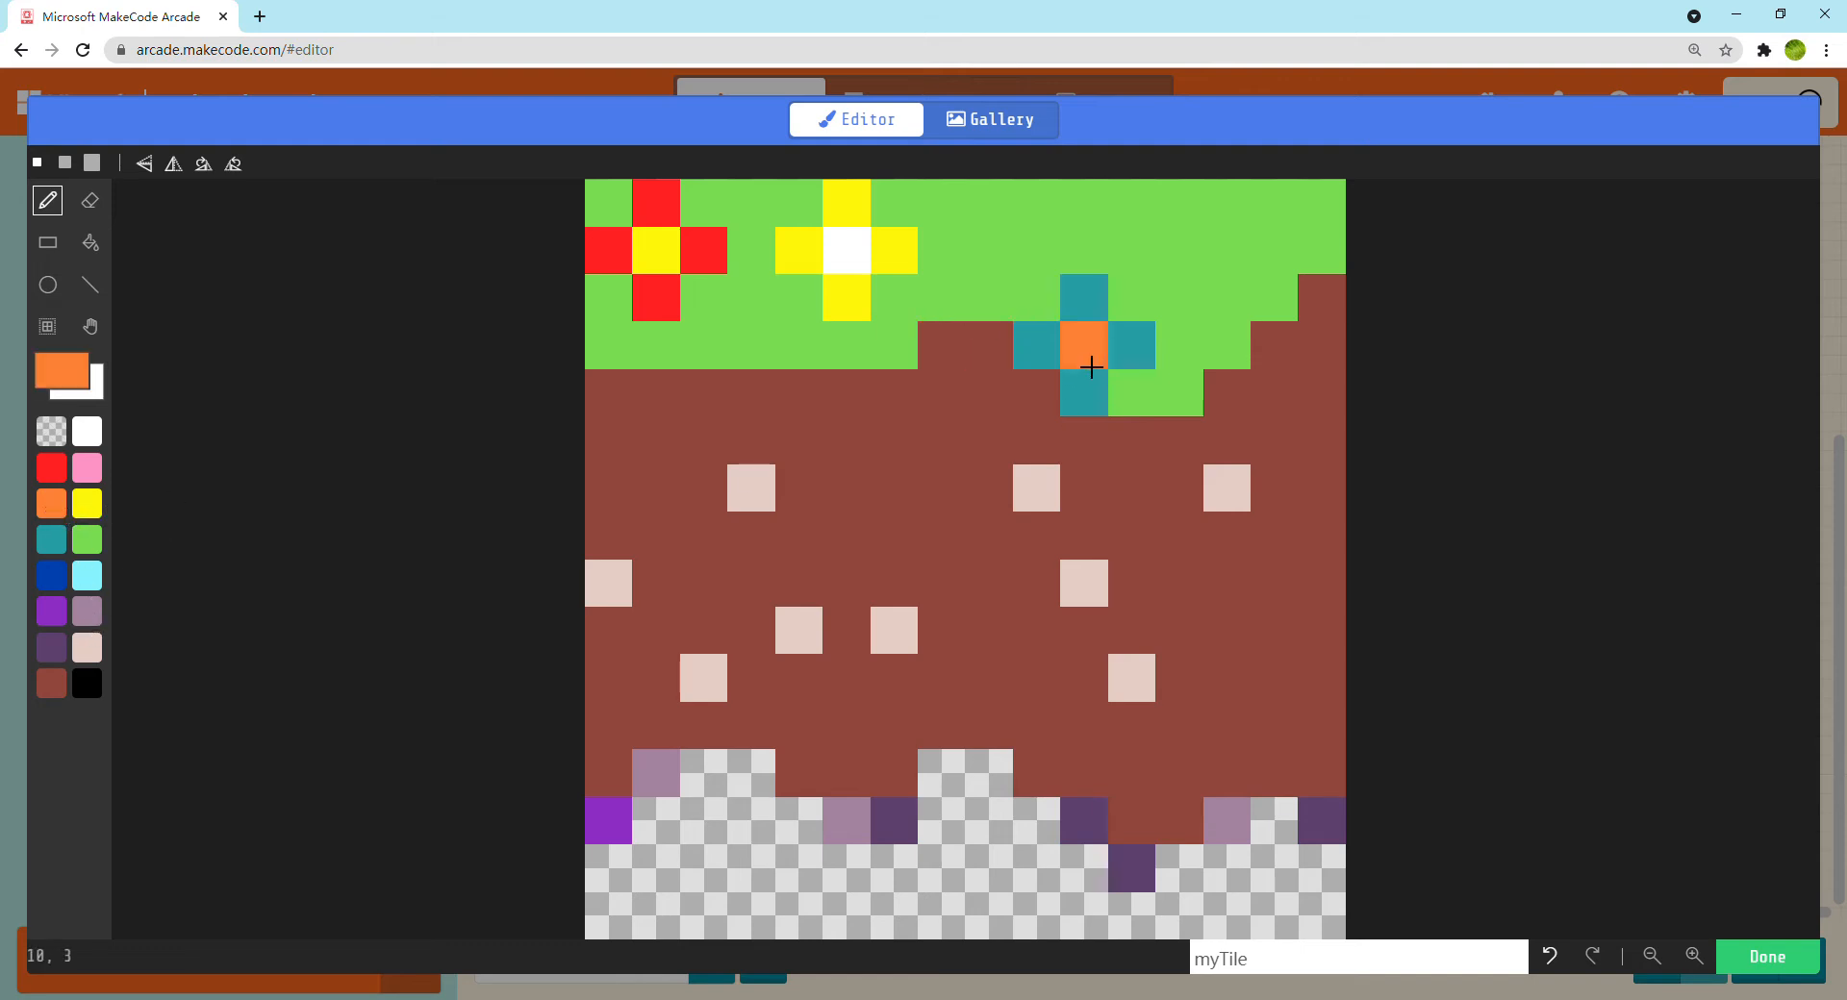
Recolour the teal flower's centre yellow, draw a flower with four purple petals and a yellow centre in the grass's upper-right corner, and save the tile
click(96, 504)
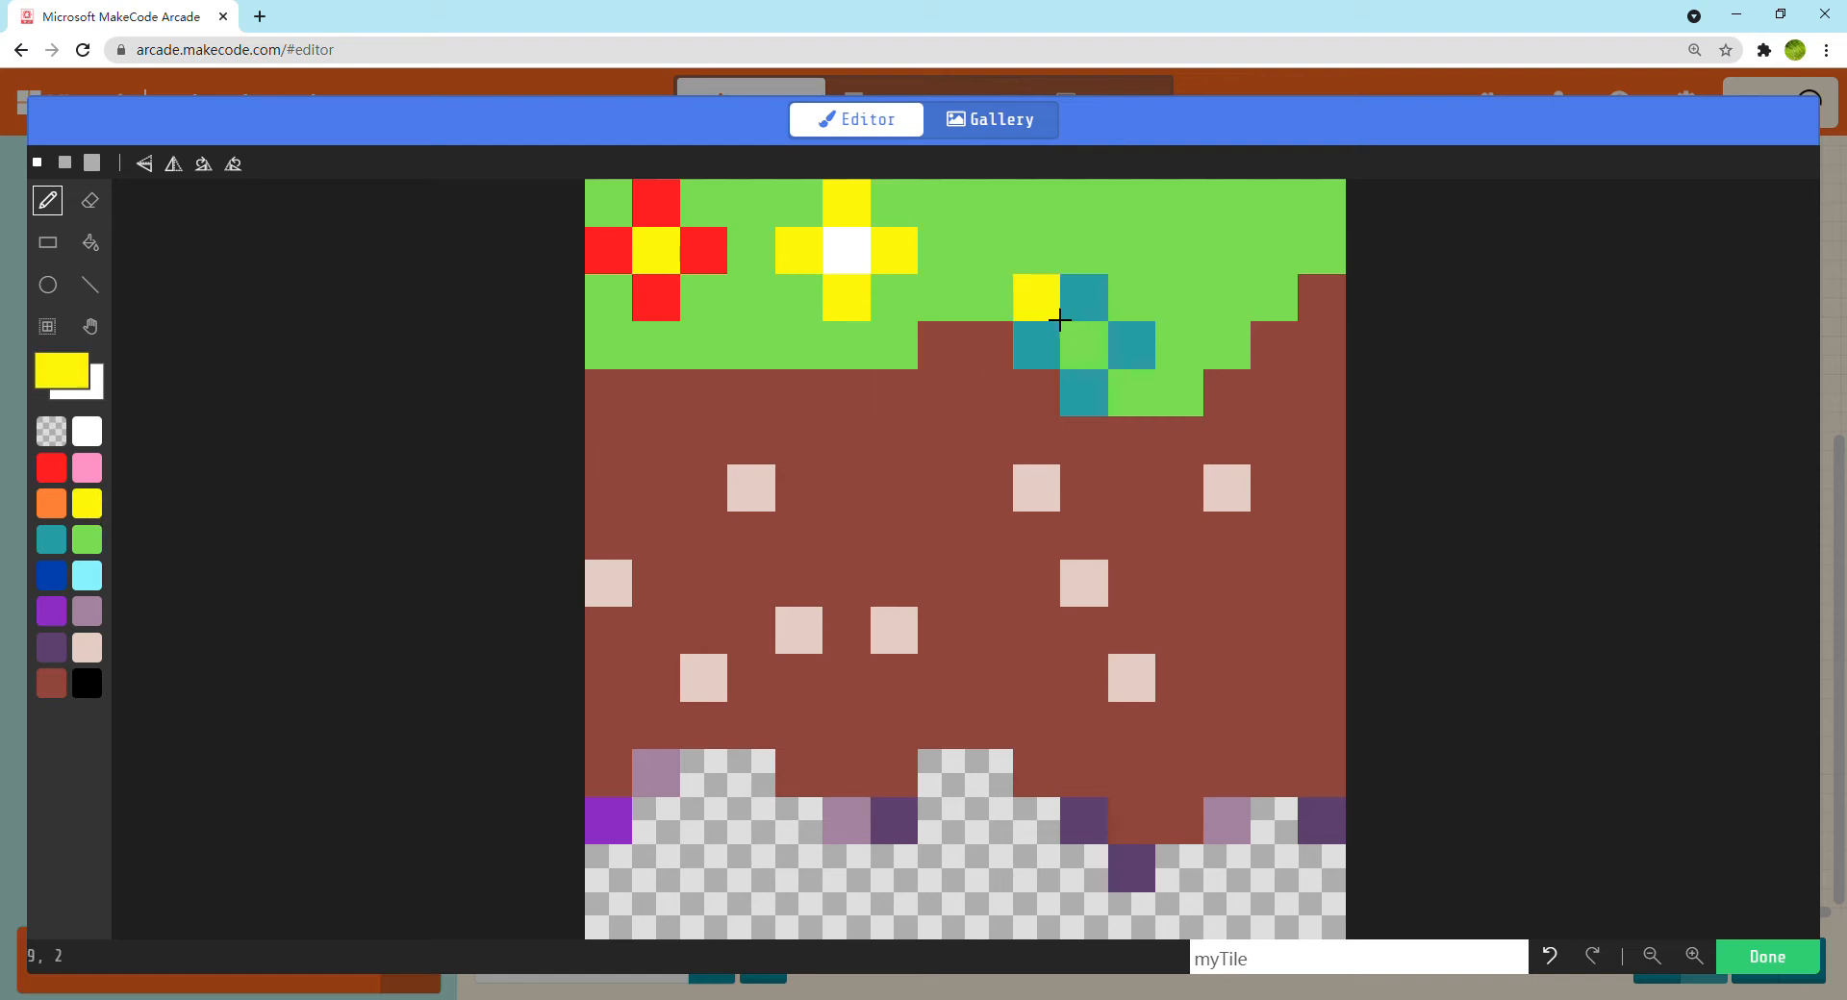
click(1087, 348)
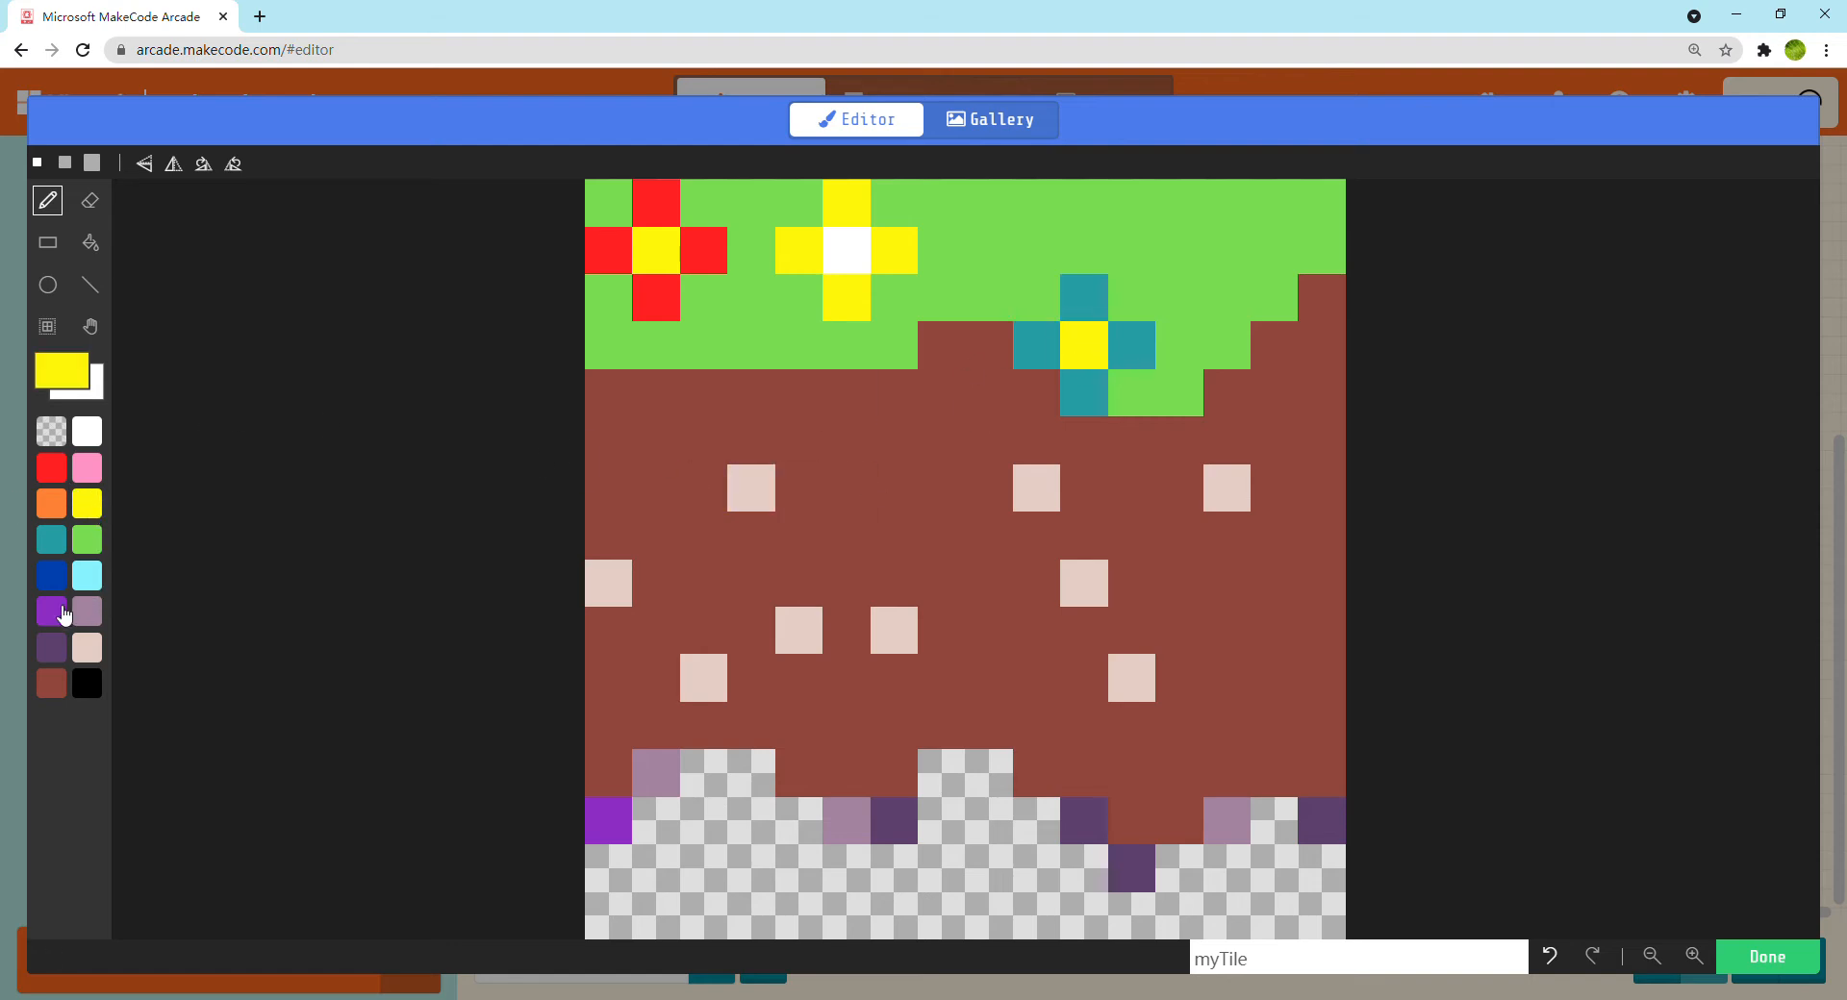
click(64, 610)
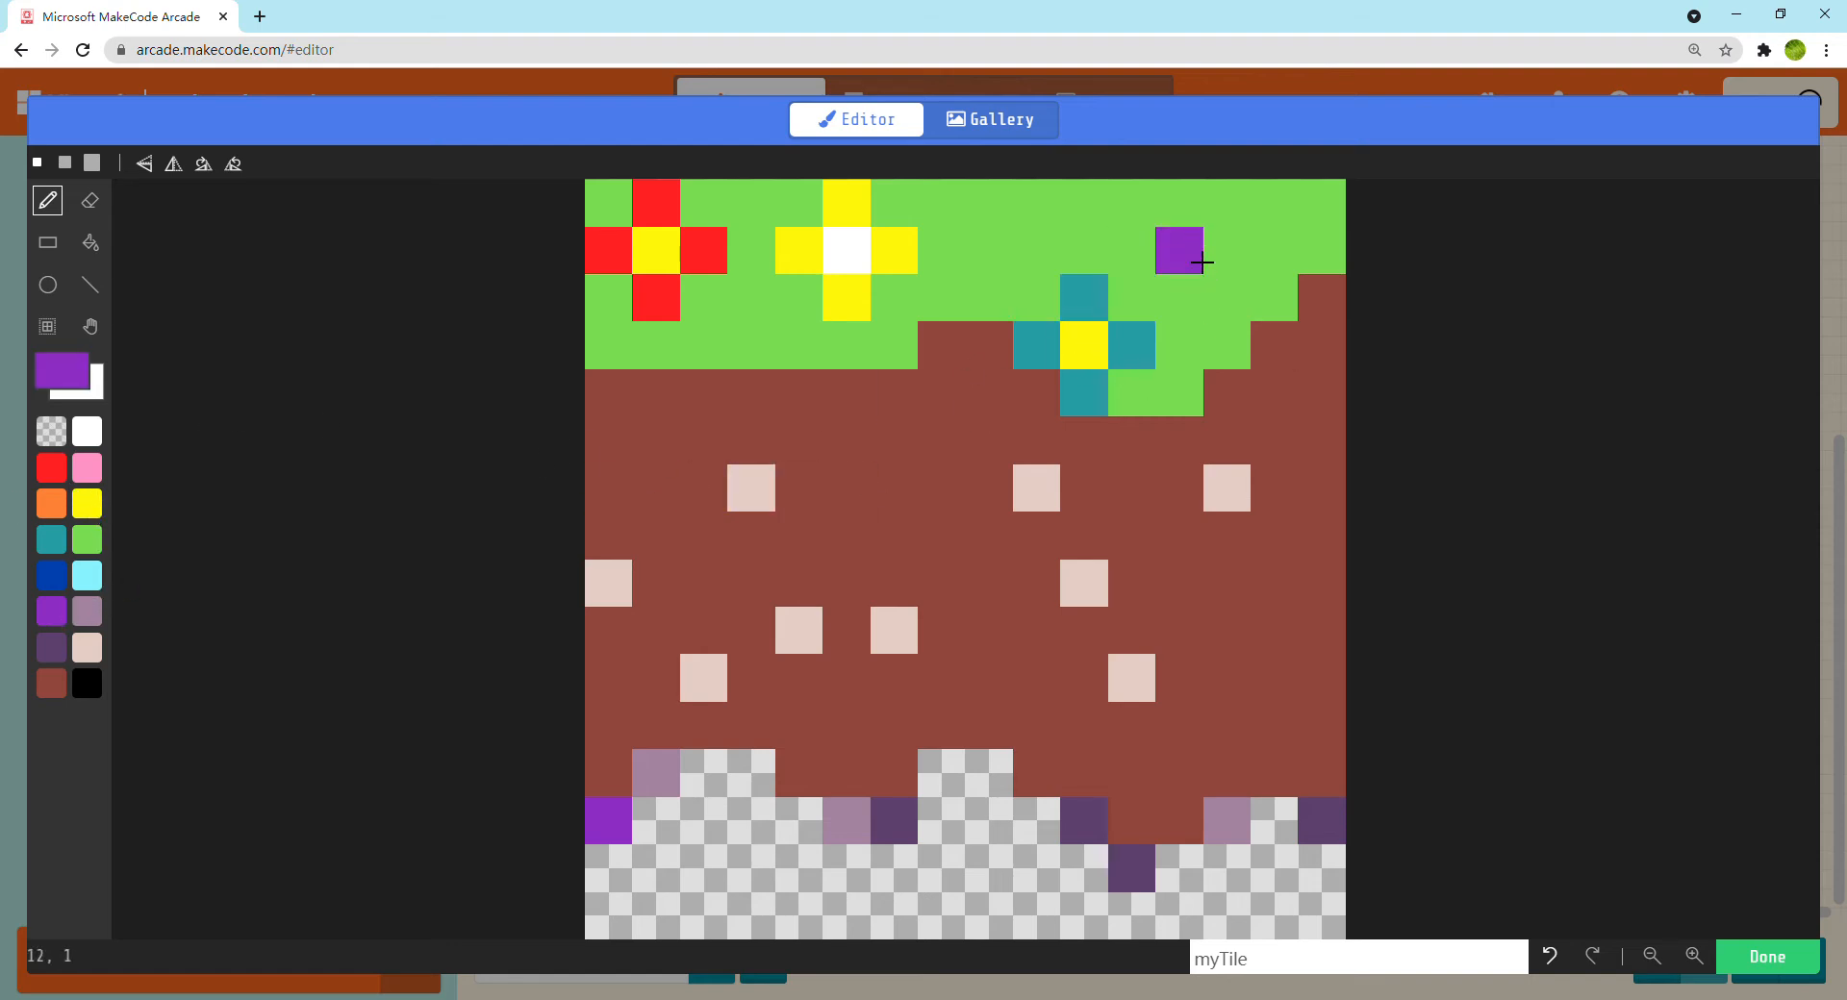
click(1200, 260)
click(1226, 202)
click(1226, 298)
click(1273, 250)
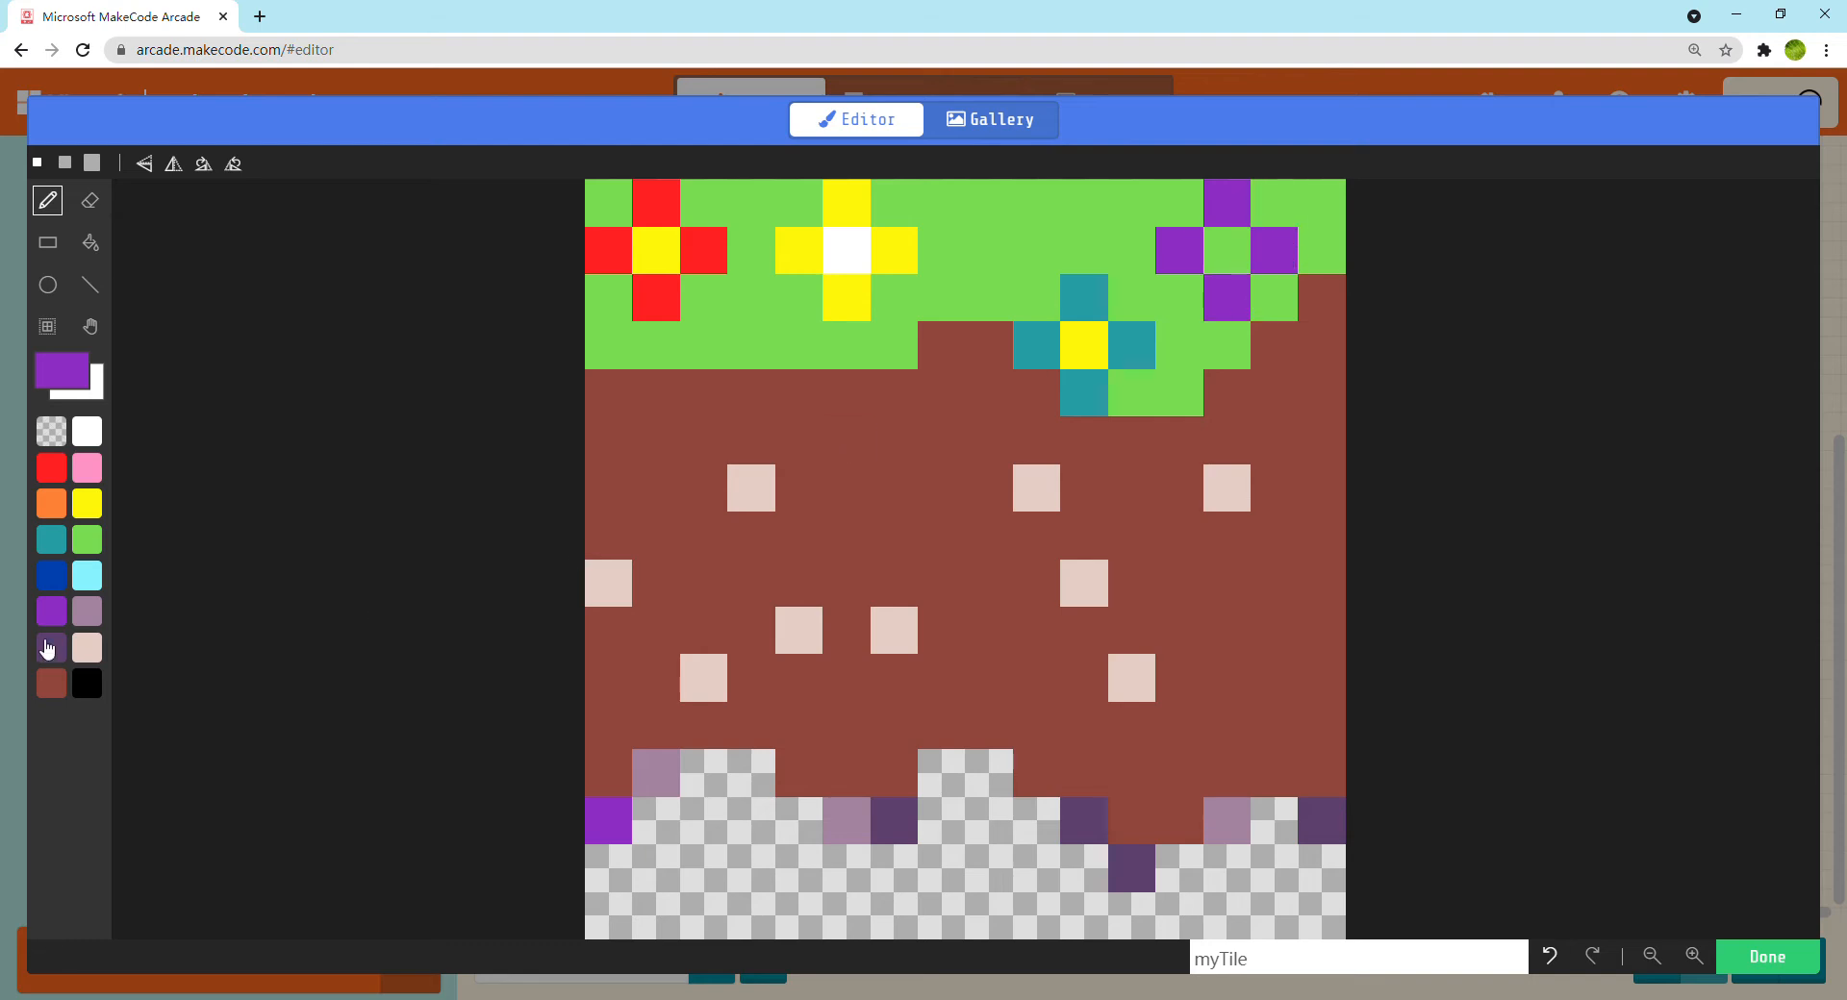
click(87, 504)
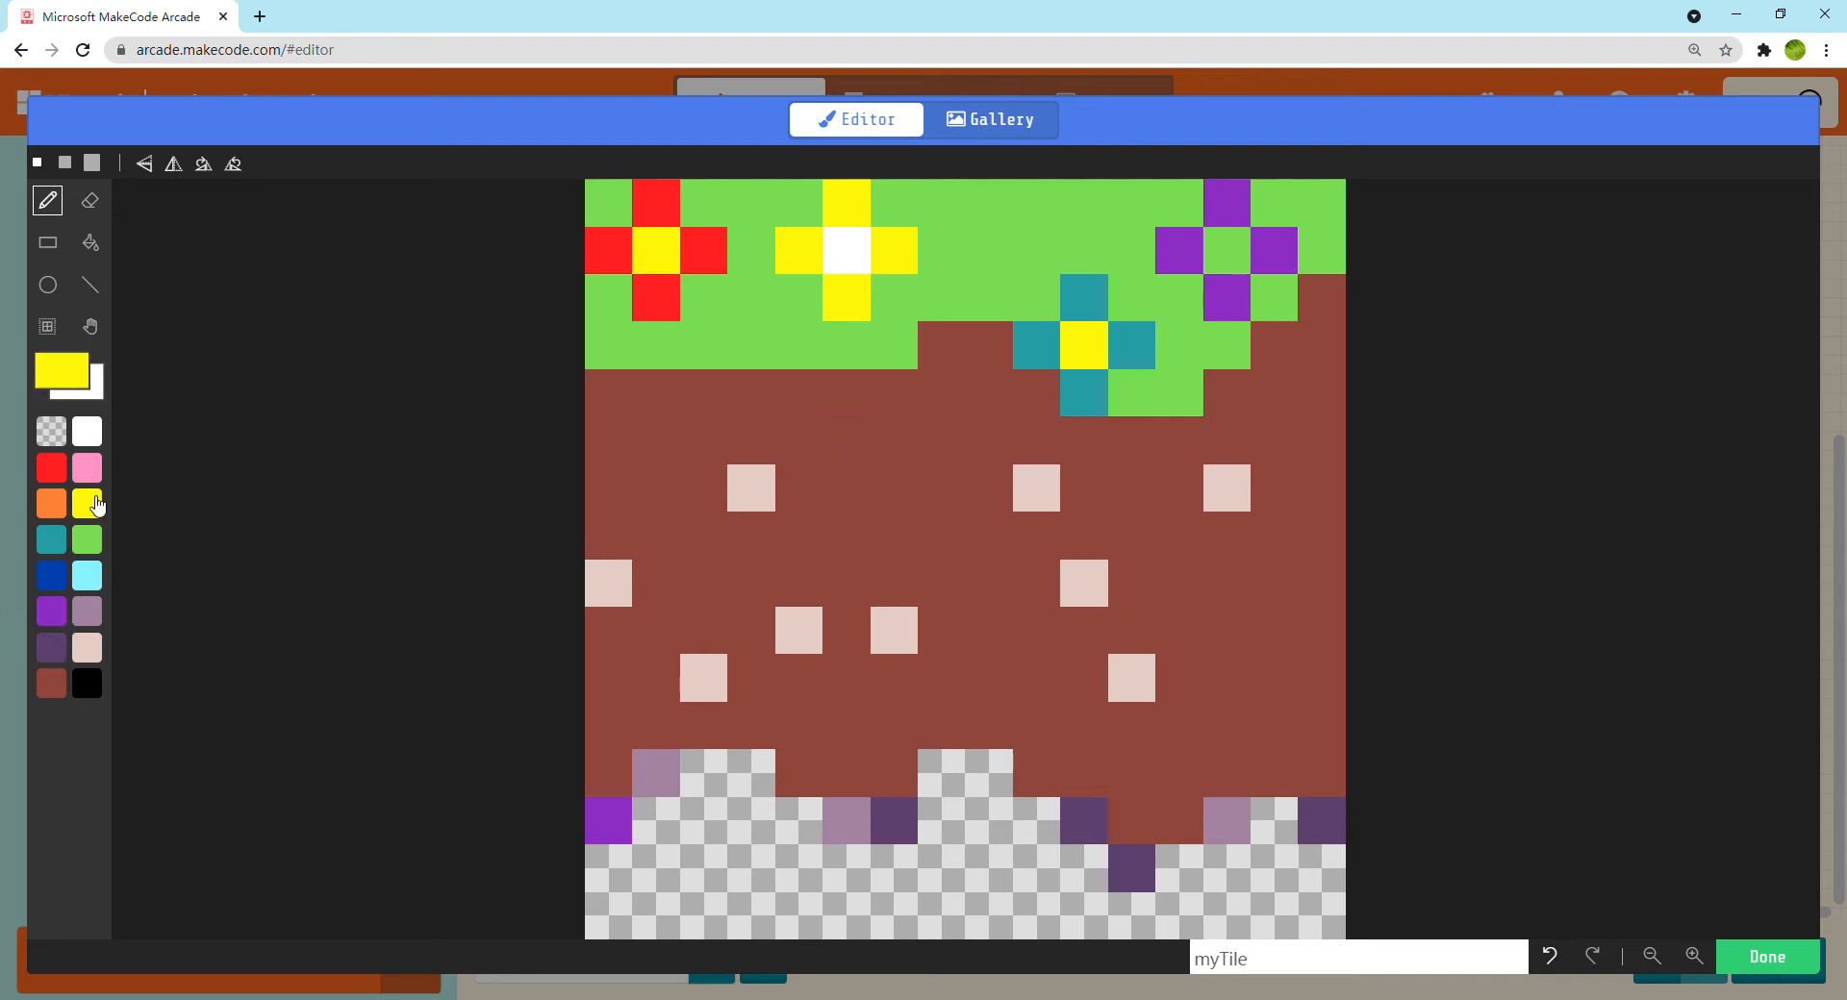
click(1227, 250)
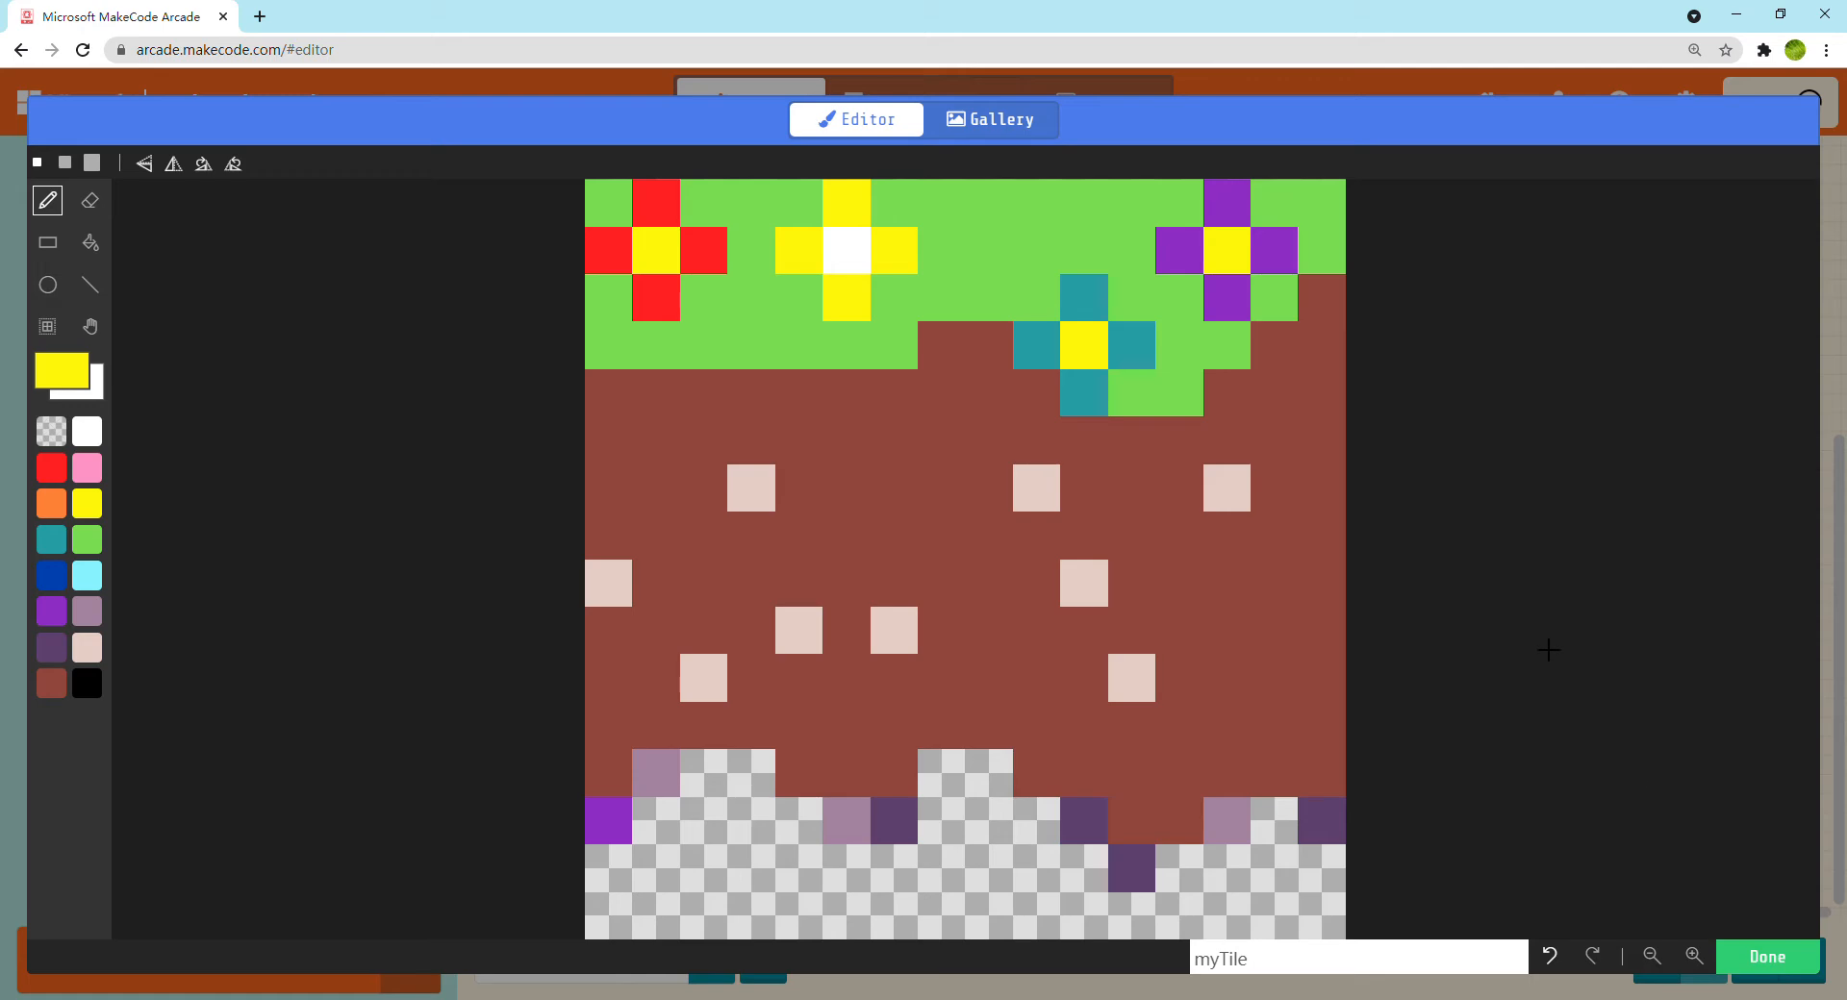
click(1786, 965)
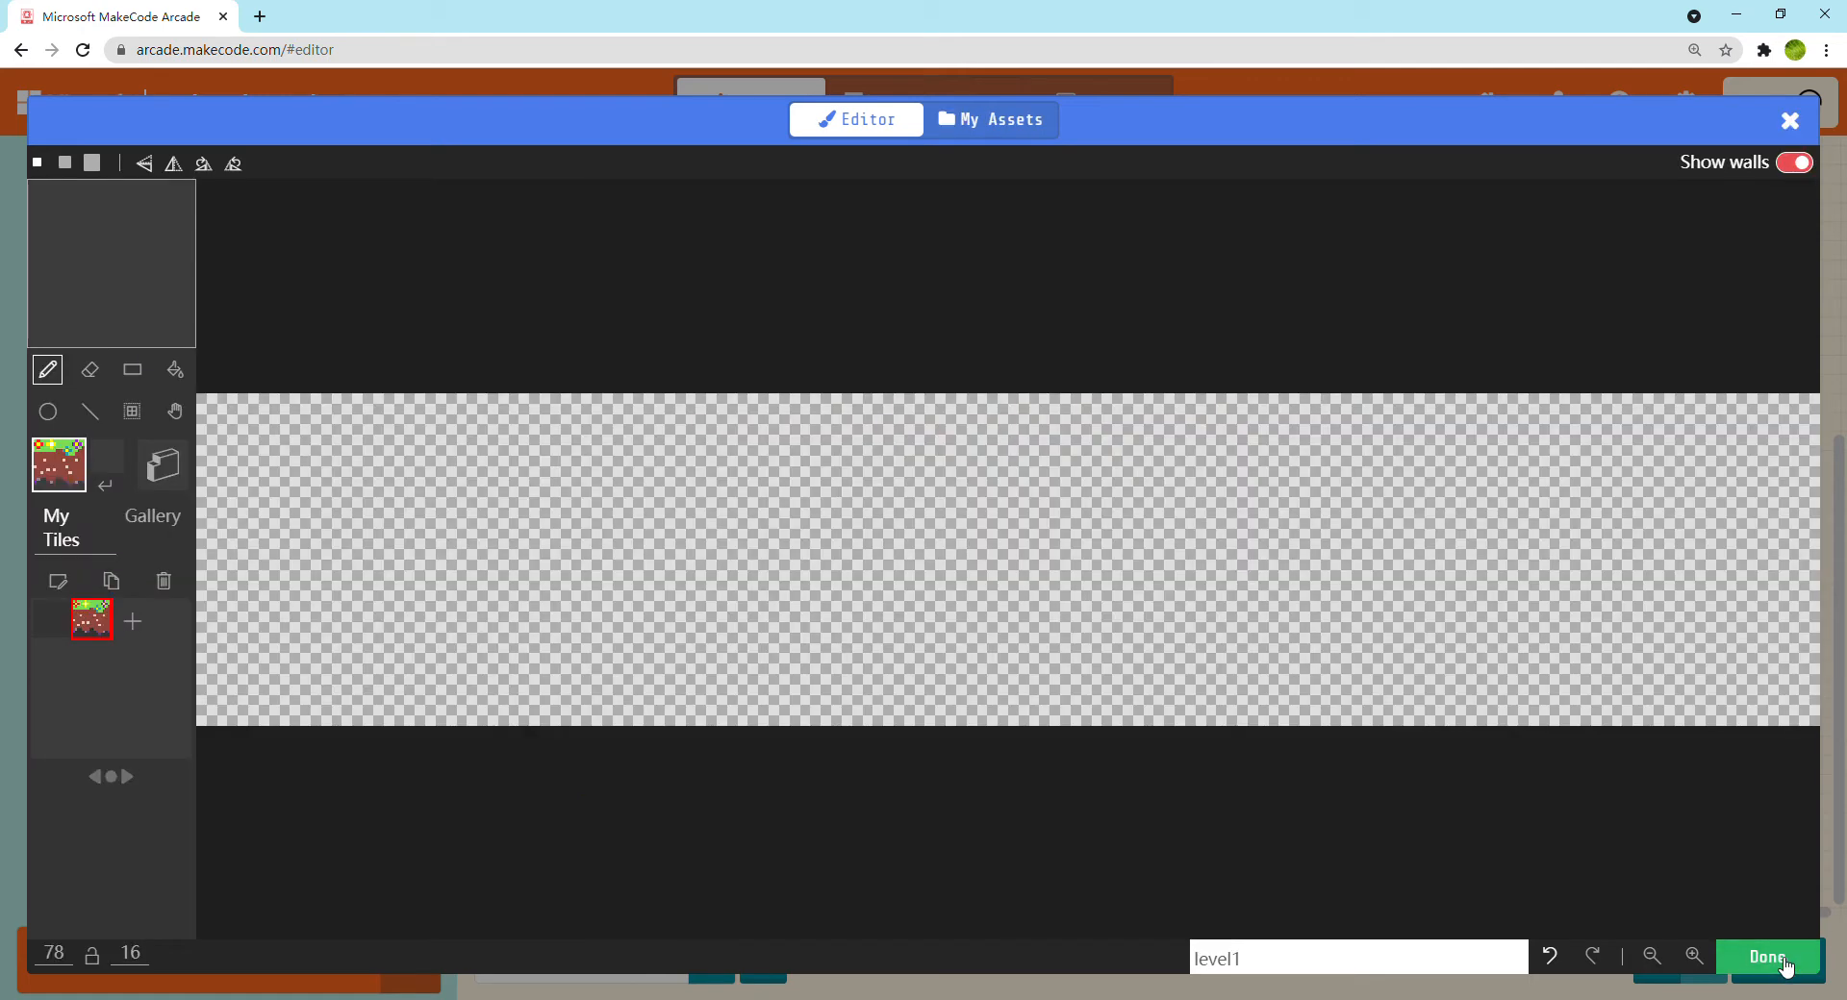
Reopen the grass-and-dirt tile for editing and fill its main green grass area with teal
click(60, 583)
click(51, 540)
click(90, 243)
click(767, 375)
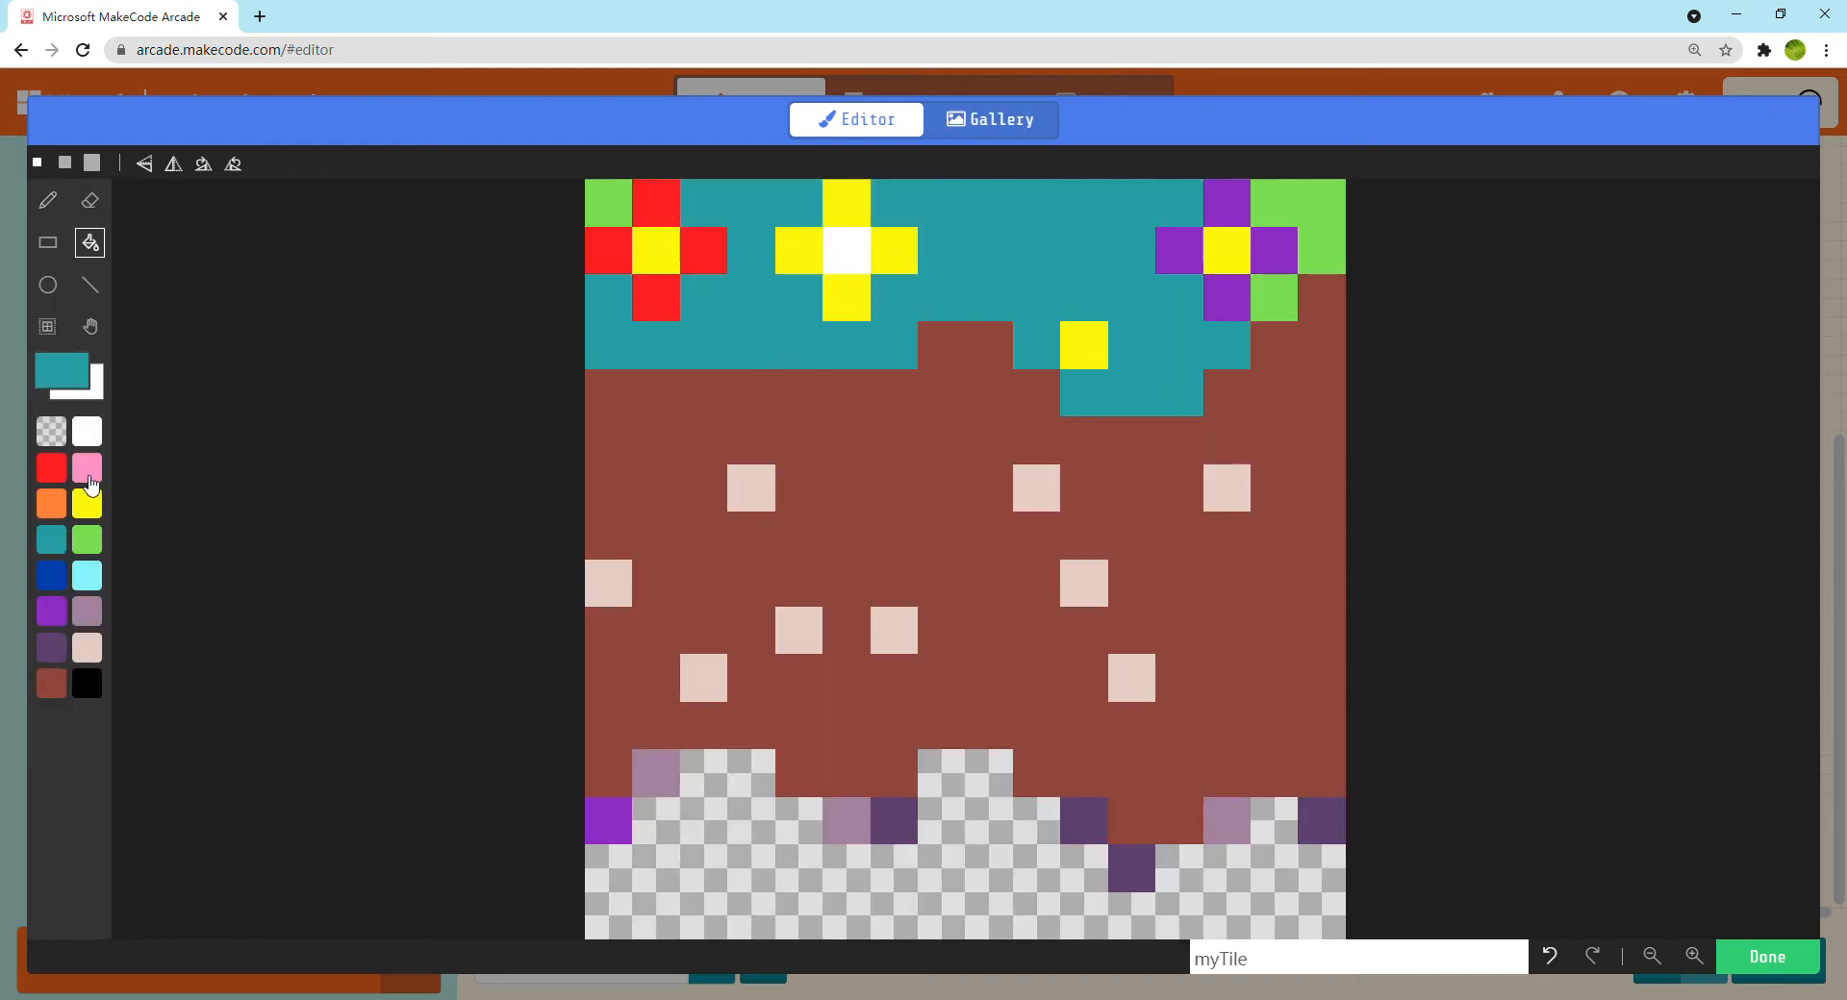
click(88, 540)
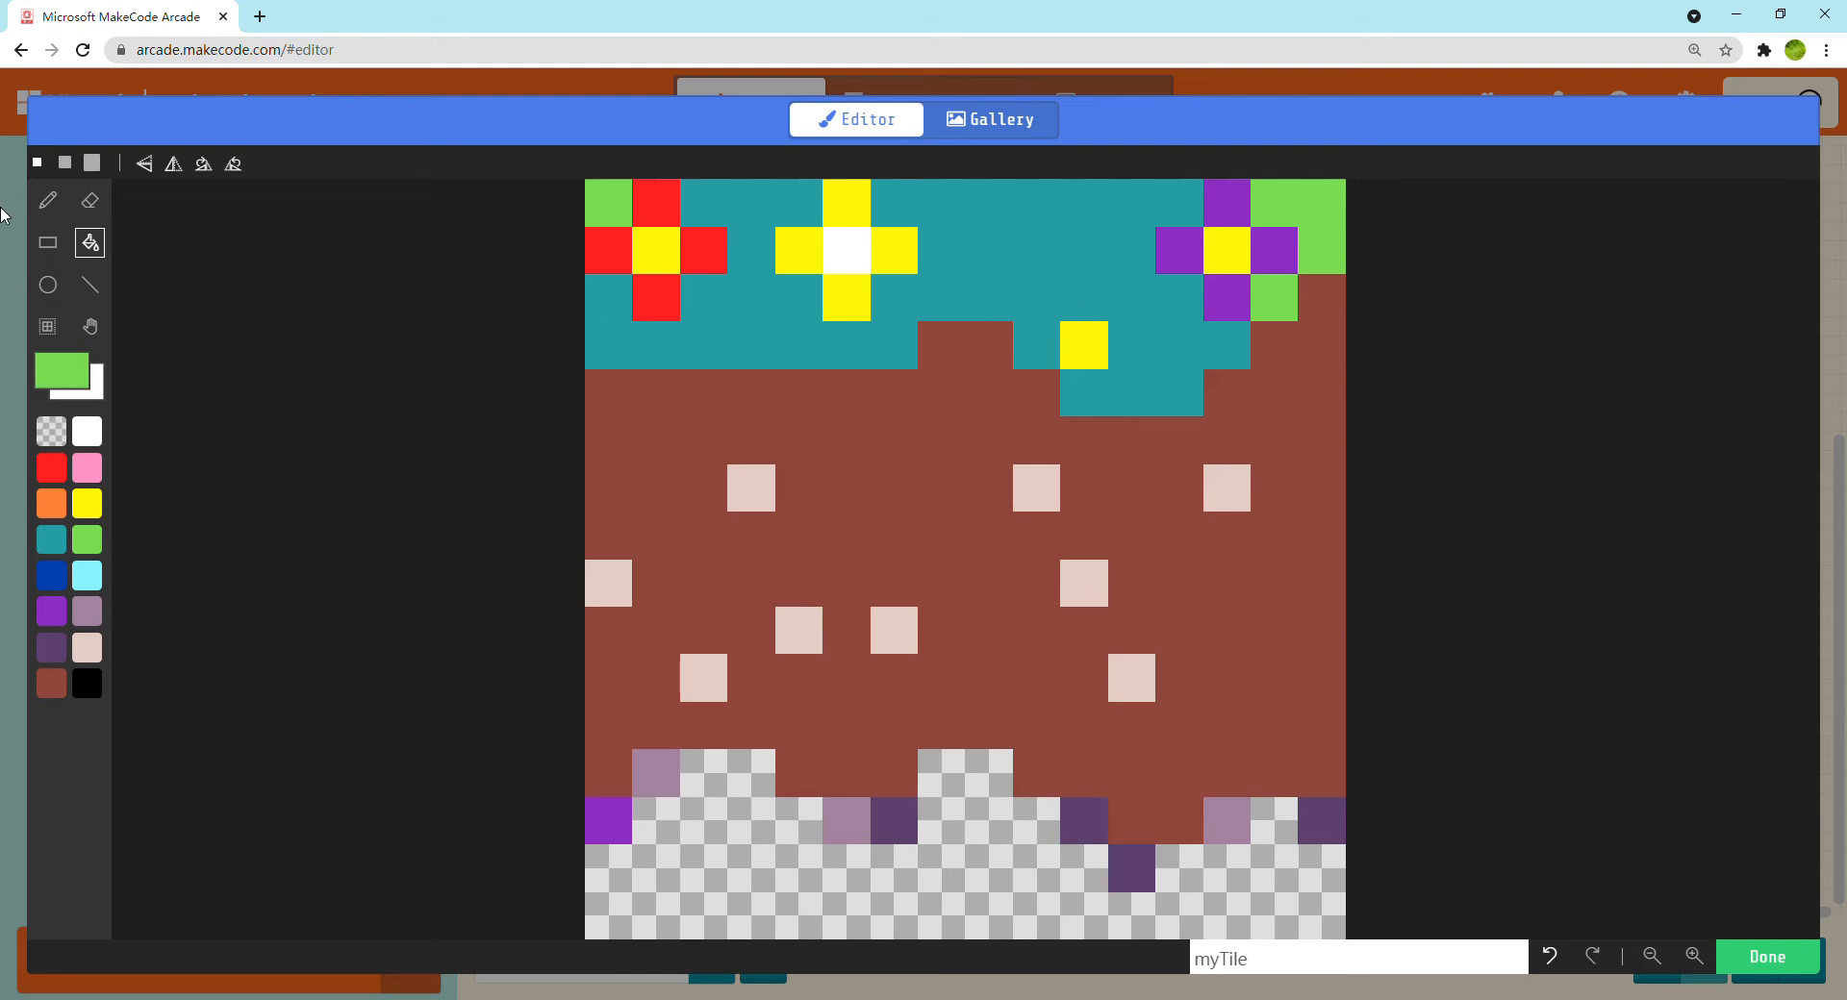
click(52, 541)
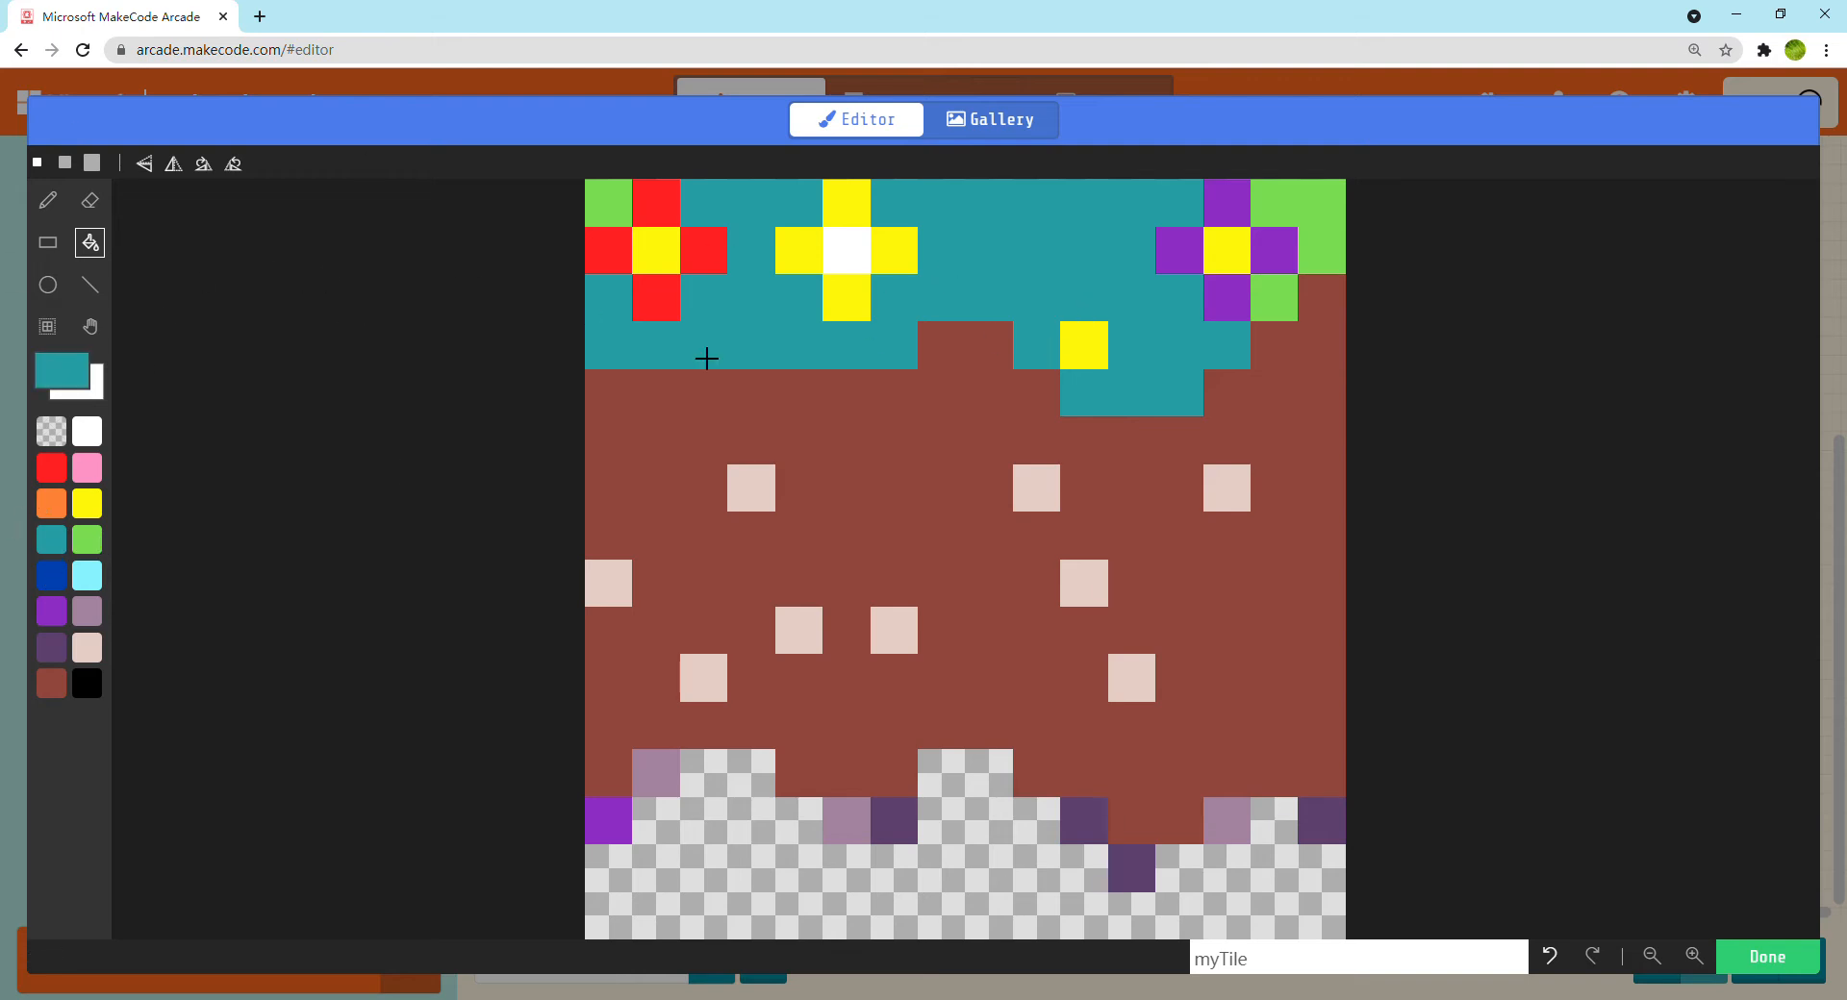
Repaint the four petals around the lower yellow flower centre green so the flower stands out against the teal grass
click(48, 200)
click(87, 541)
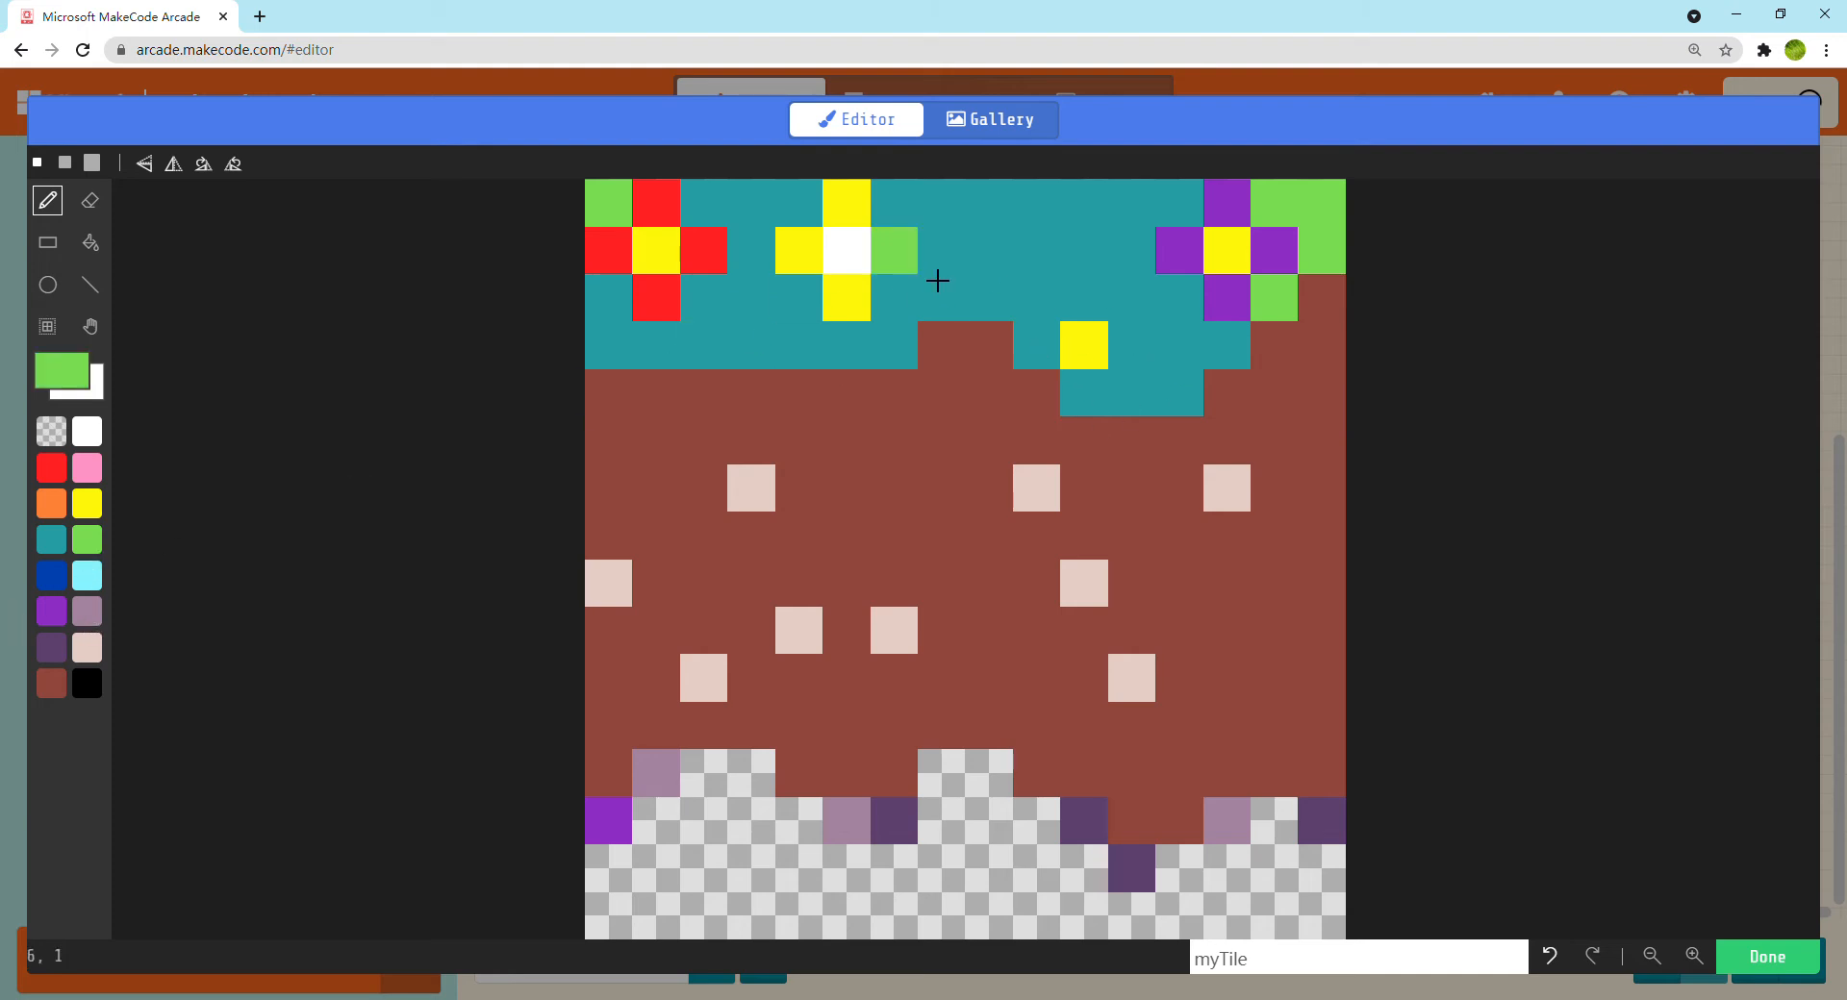
click(1036, 351)
click(1099, 310)
click(1142, 358)
click(1084, 404)
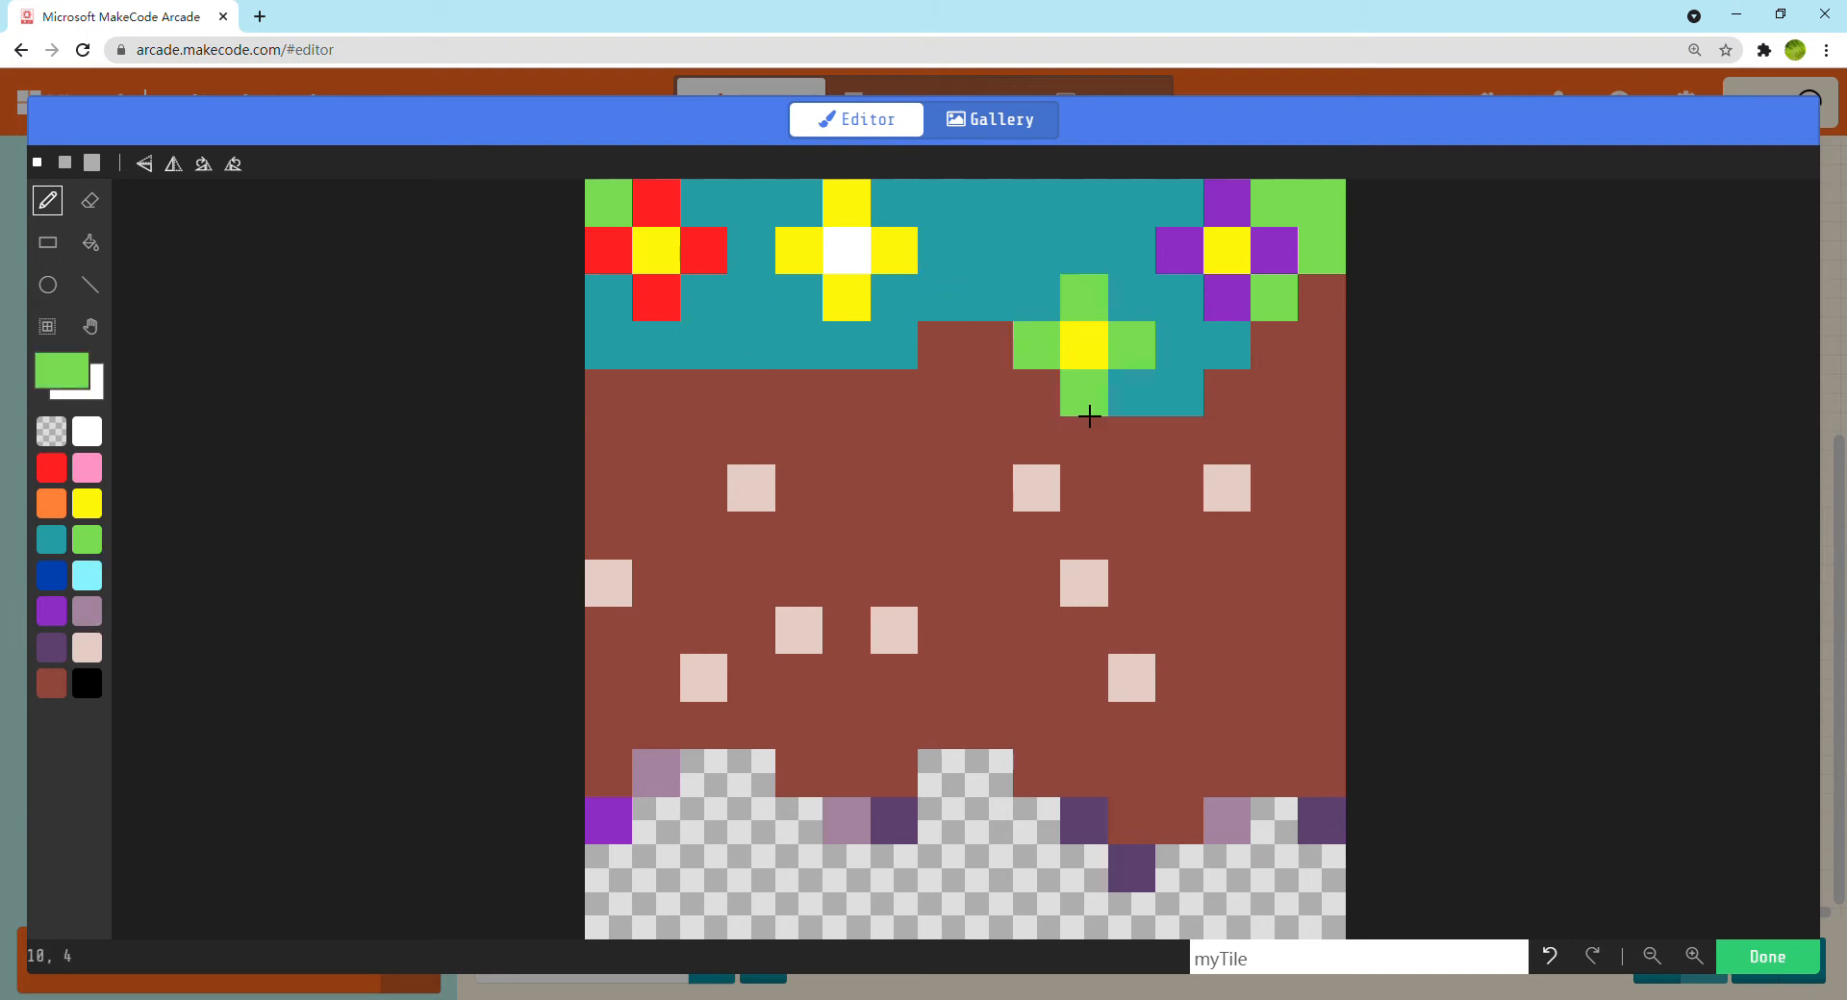
Fill the green grass left around the purple flower with teal and save the tile
click(52, 540)
click(90, 243)
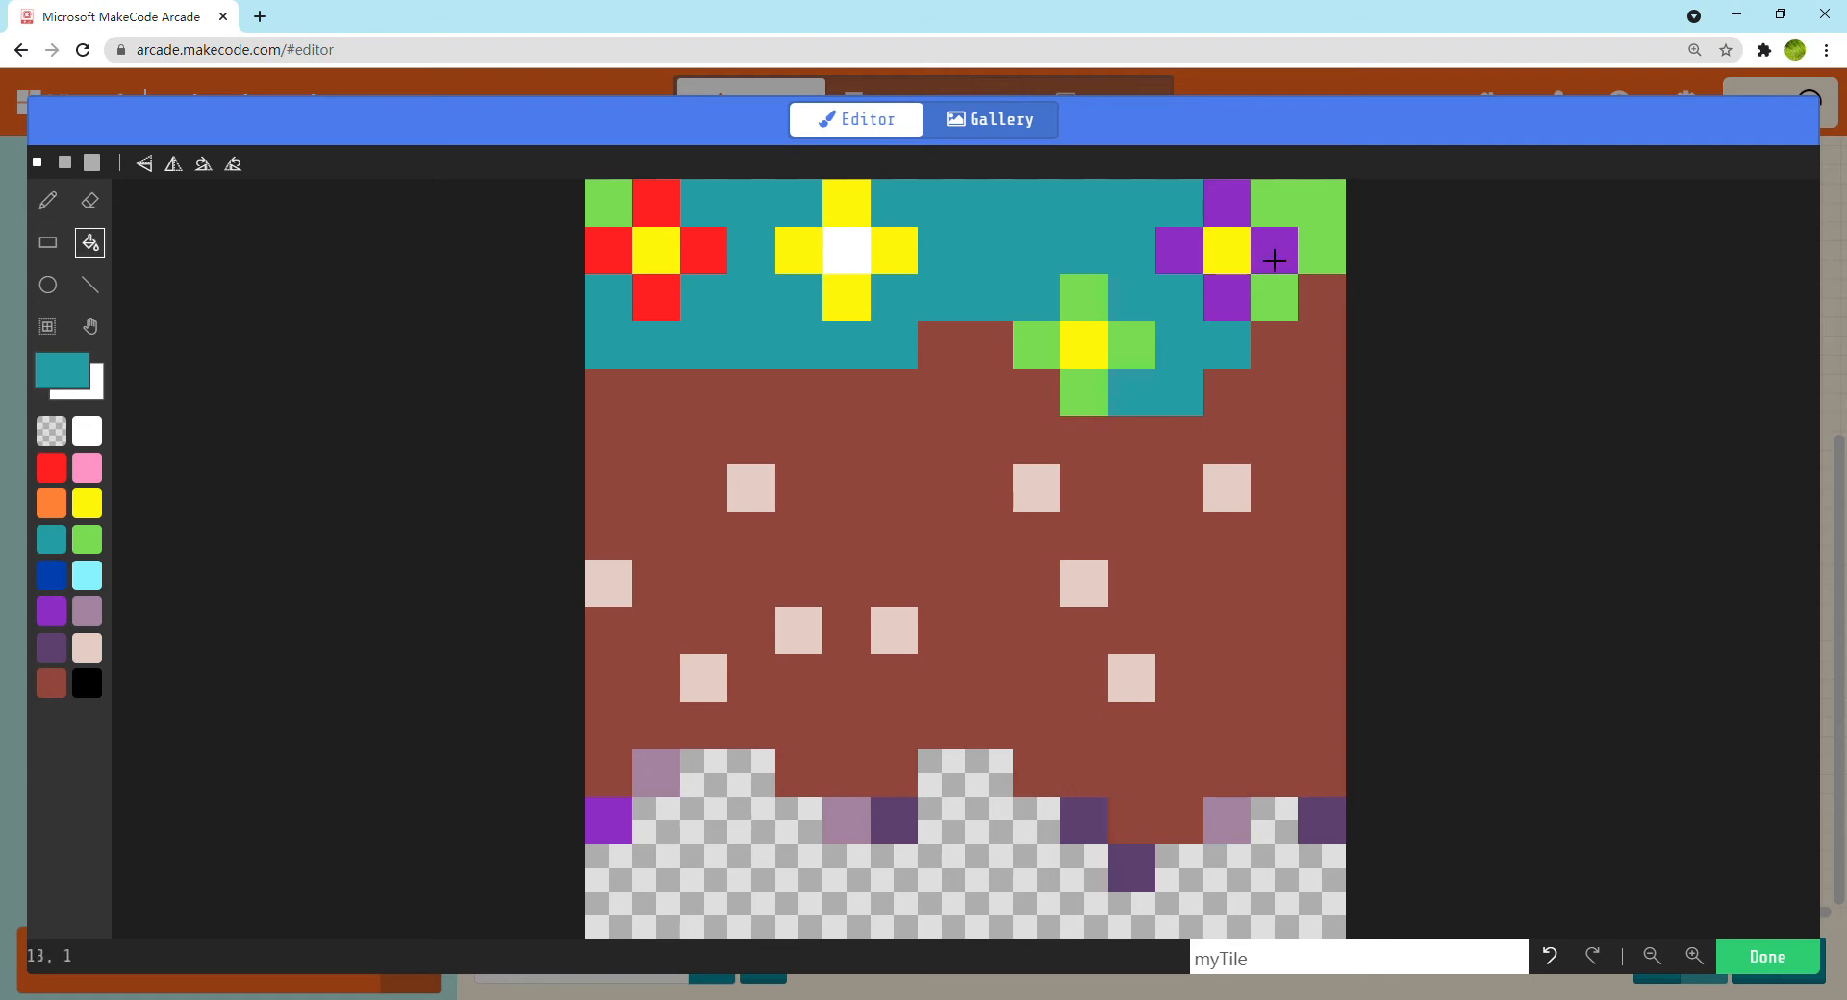
click(1339, 241)
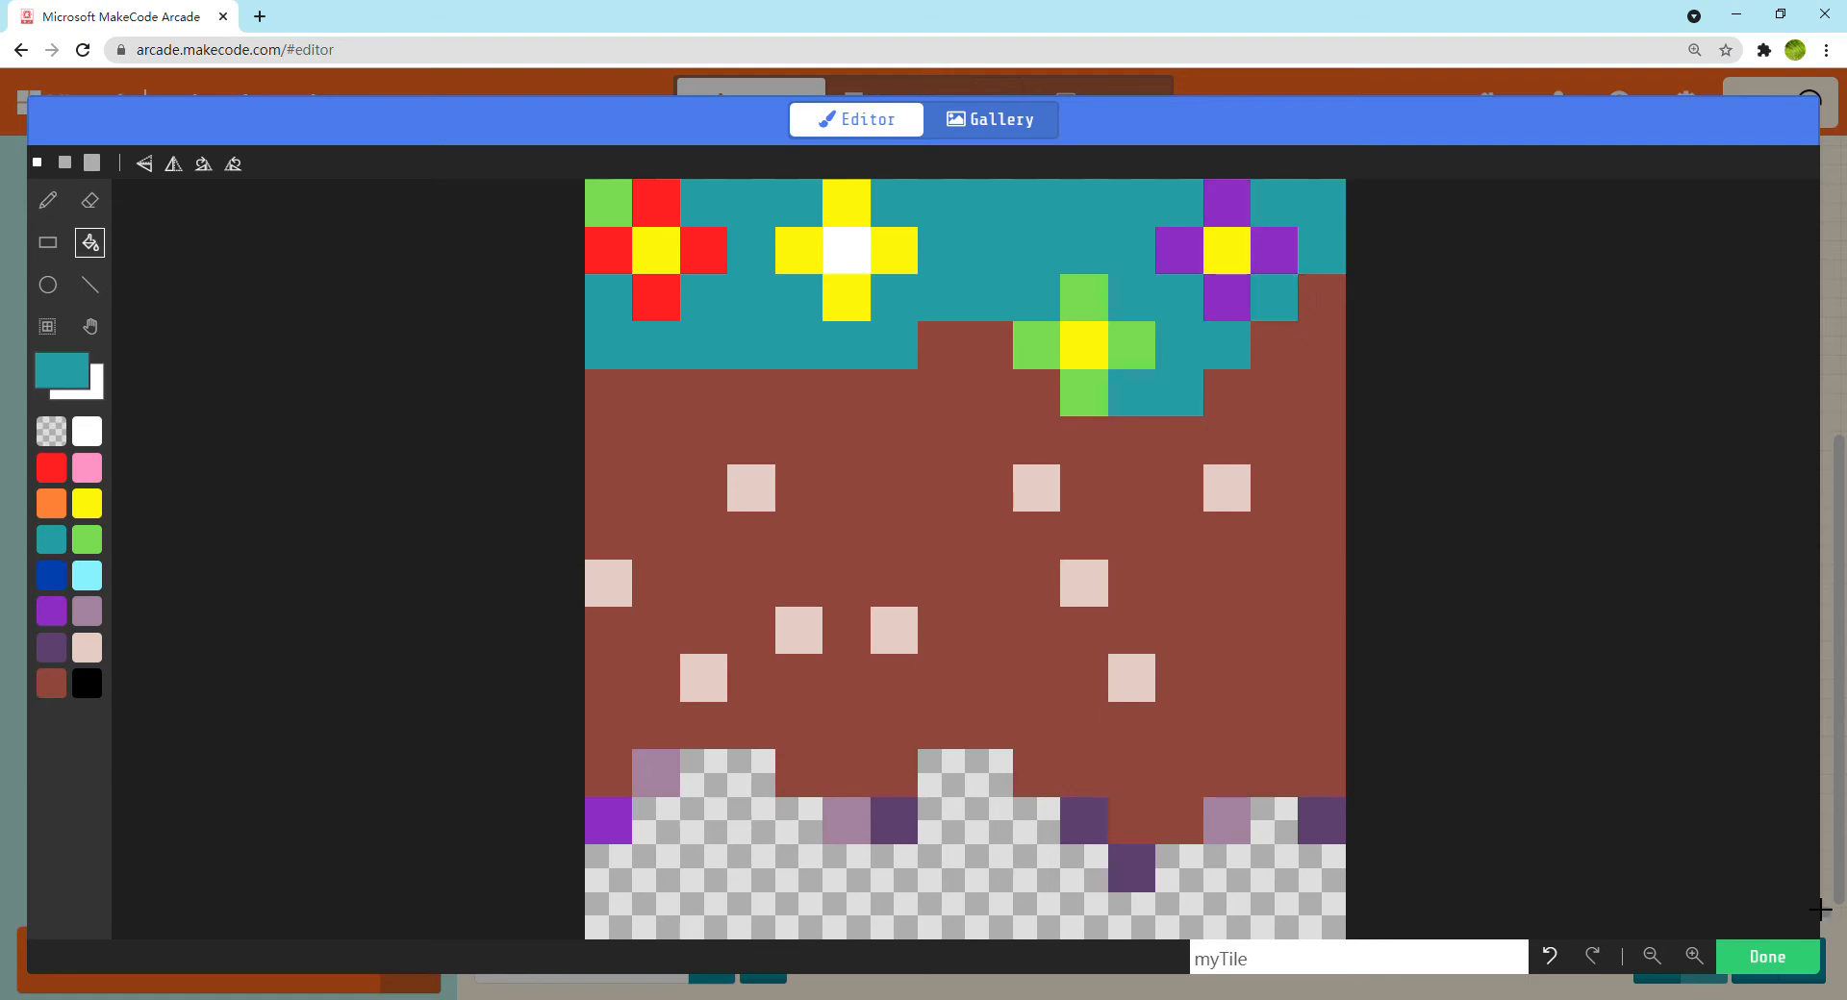
click(1767, 957)
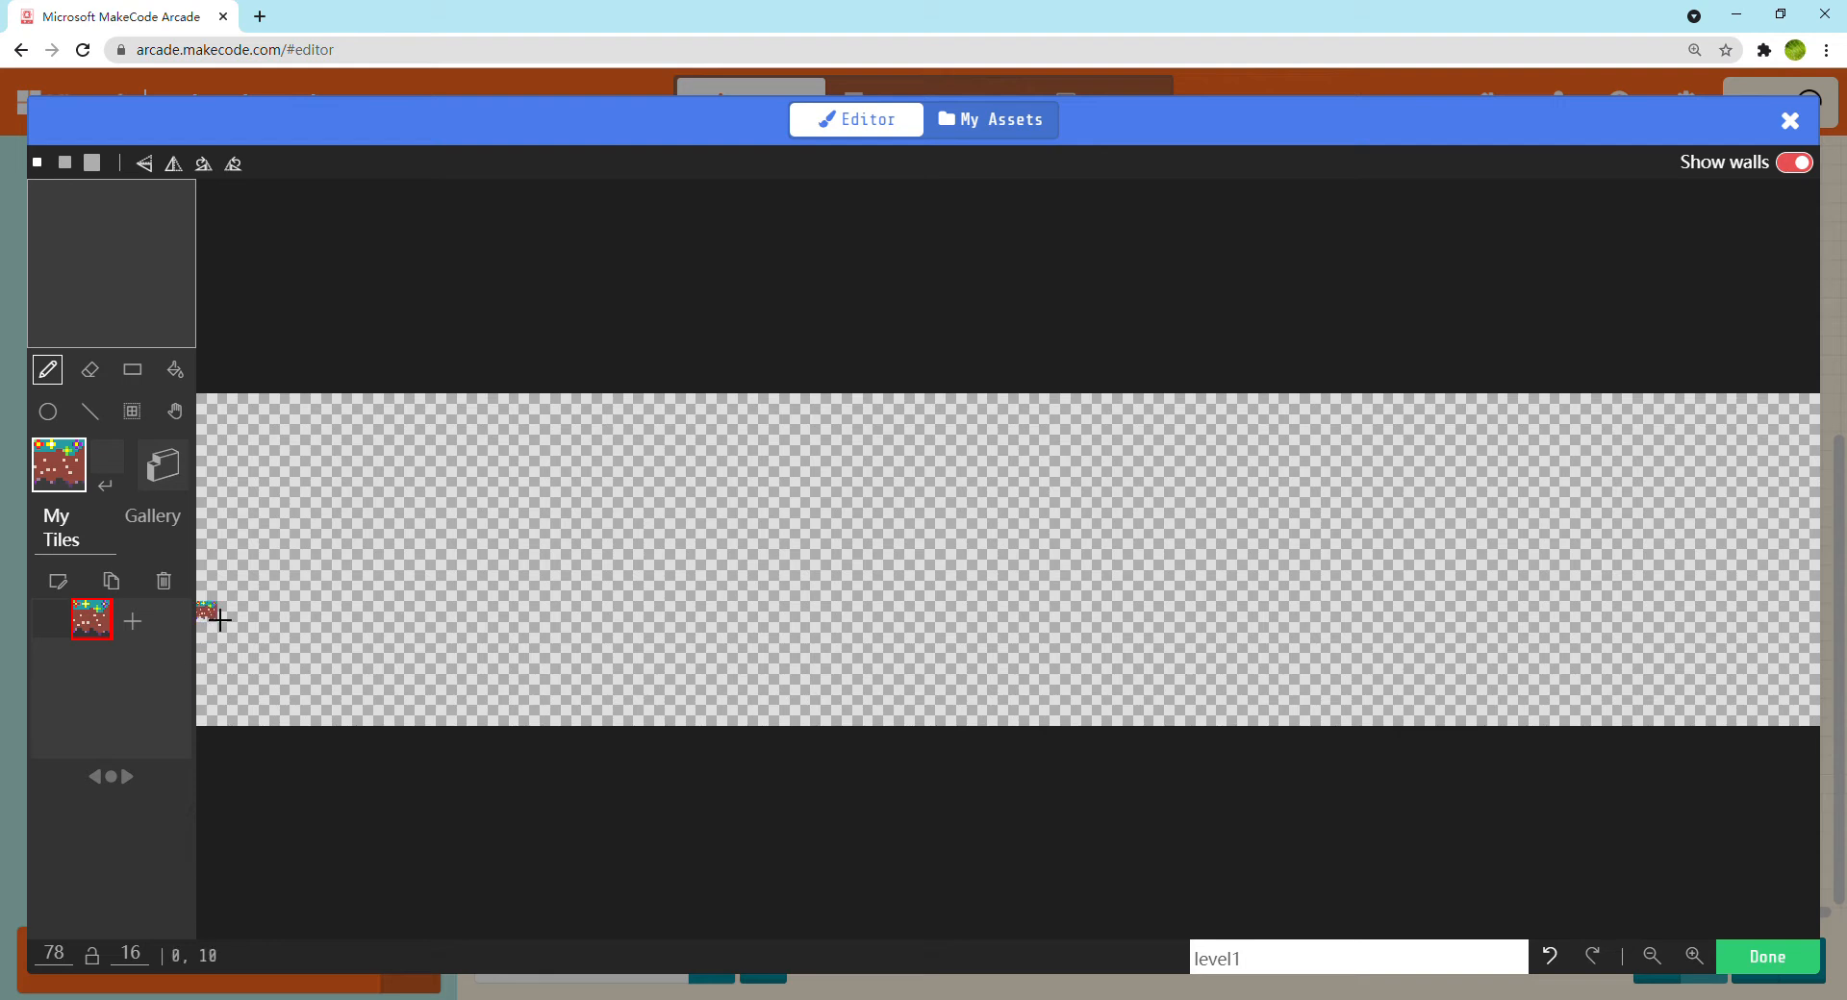
Paint platforms across the left half of the tilemap, descending over three levels and rising past two gaps to a two-tile stair
drag(241, 522, 470, 516)
mouse_move(496, 594)
mouse_down()
mouse_move(602, 592)
mouse_move(647, 626)
mouse_move(721, 618)
mouse_up()
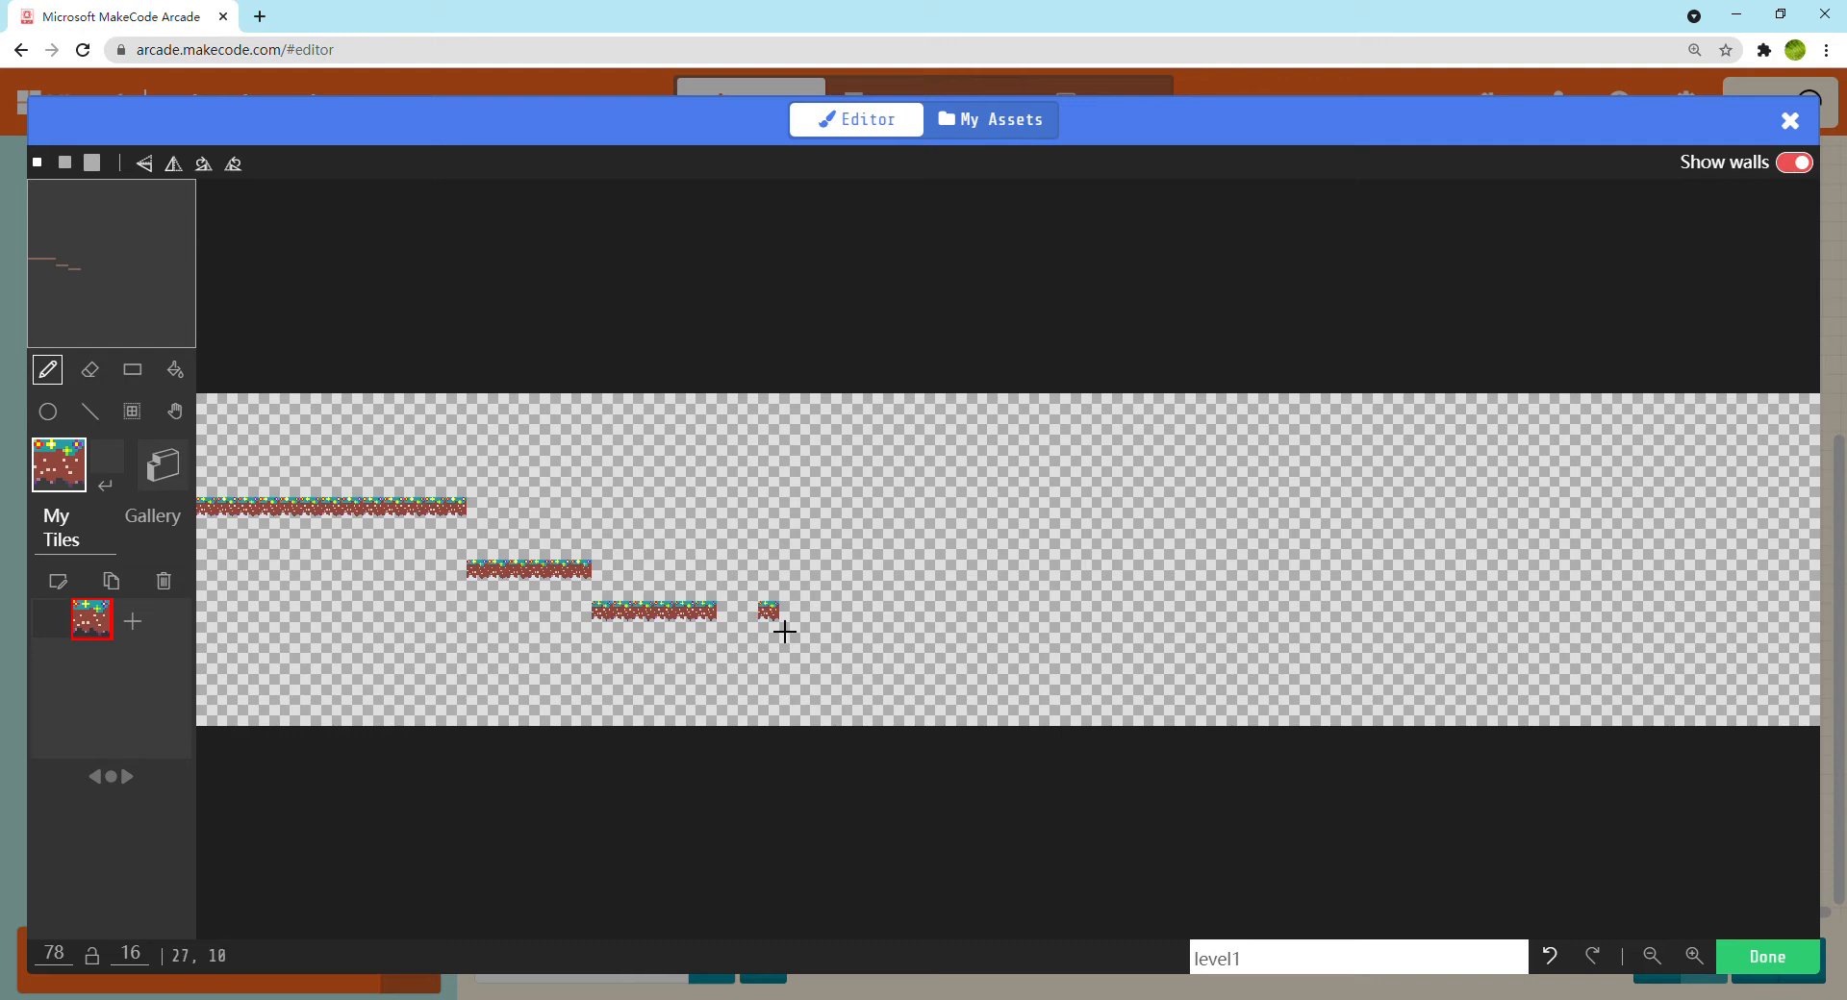
drag(777, 634, 1037, 599)
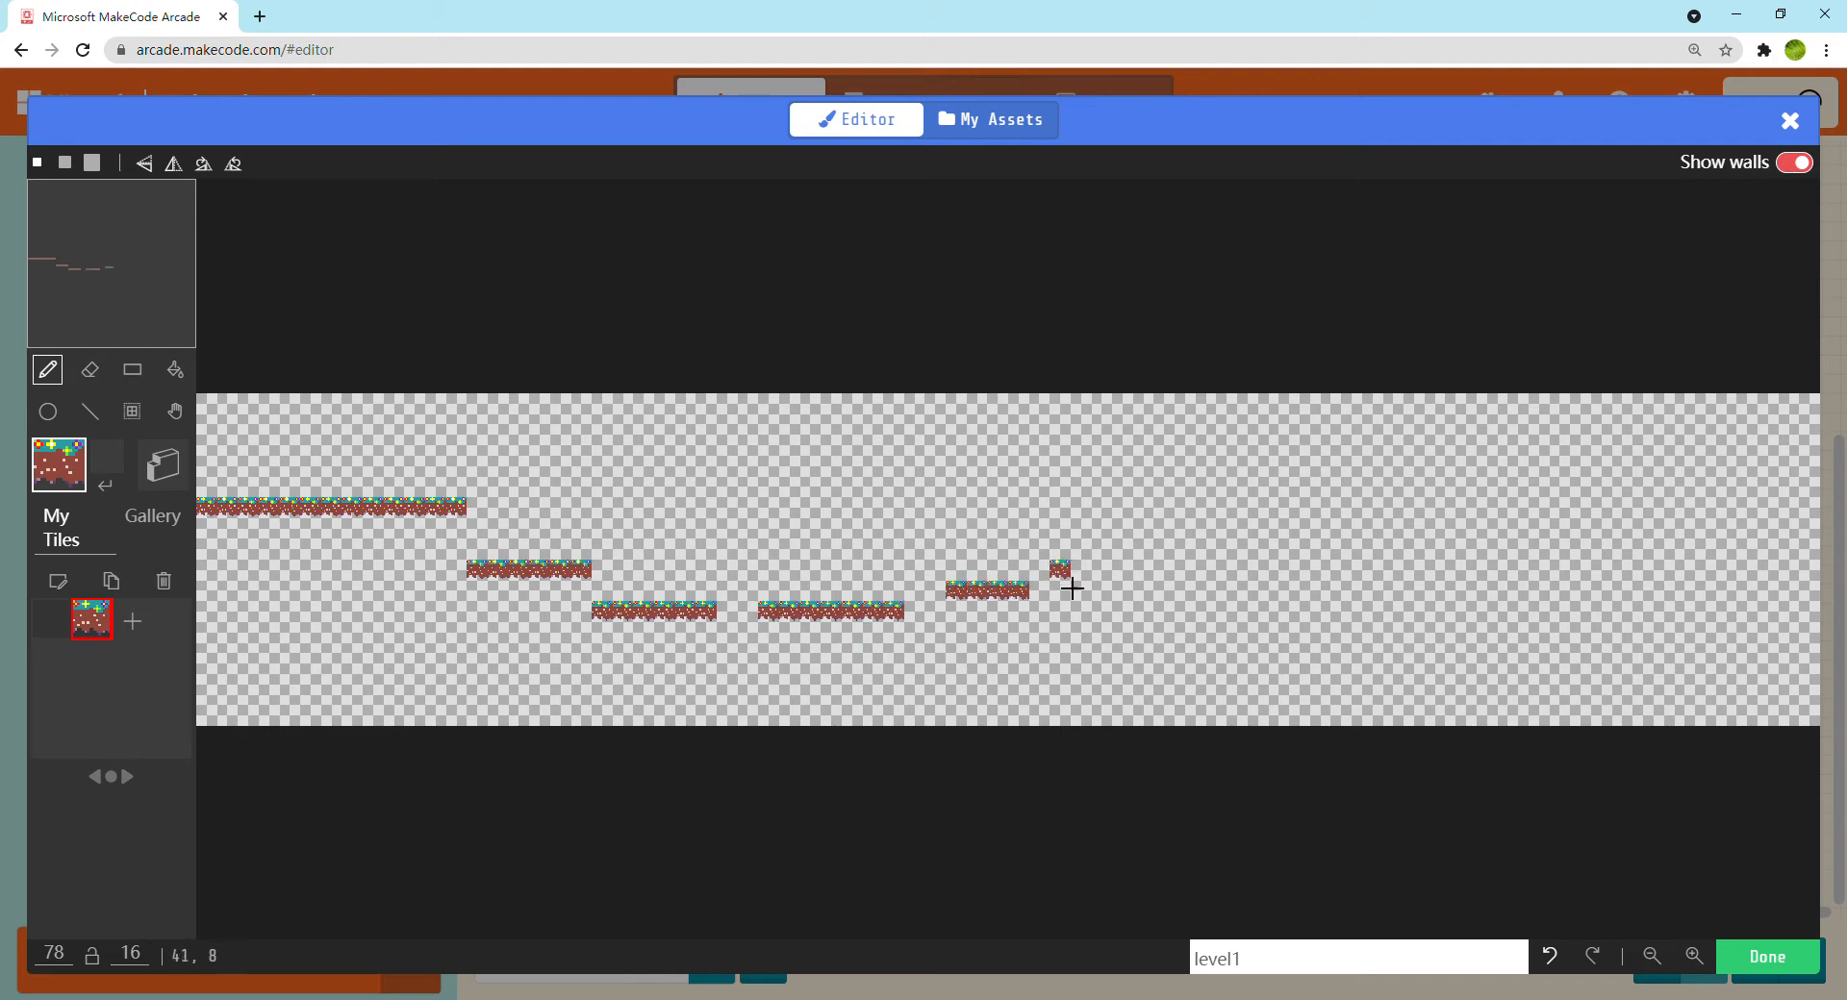
click(1061, 588)
Paint two more platforms separated by a gap, a two-tile rising stair and a three-tile platform in the right half of the tilemap
mouse_move(1135, 558)
mouse_down()
mouse_move(1377, 561)
mouse_move(1450, 596)
mouse_up()
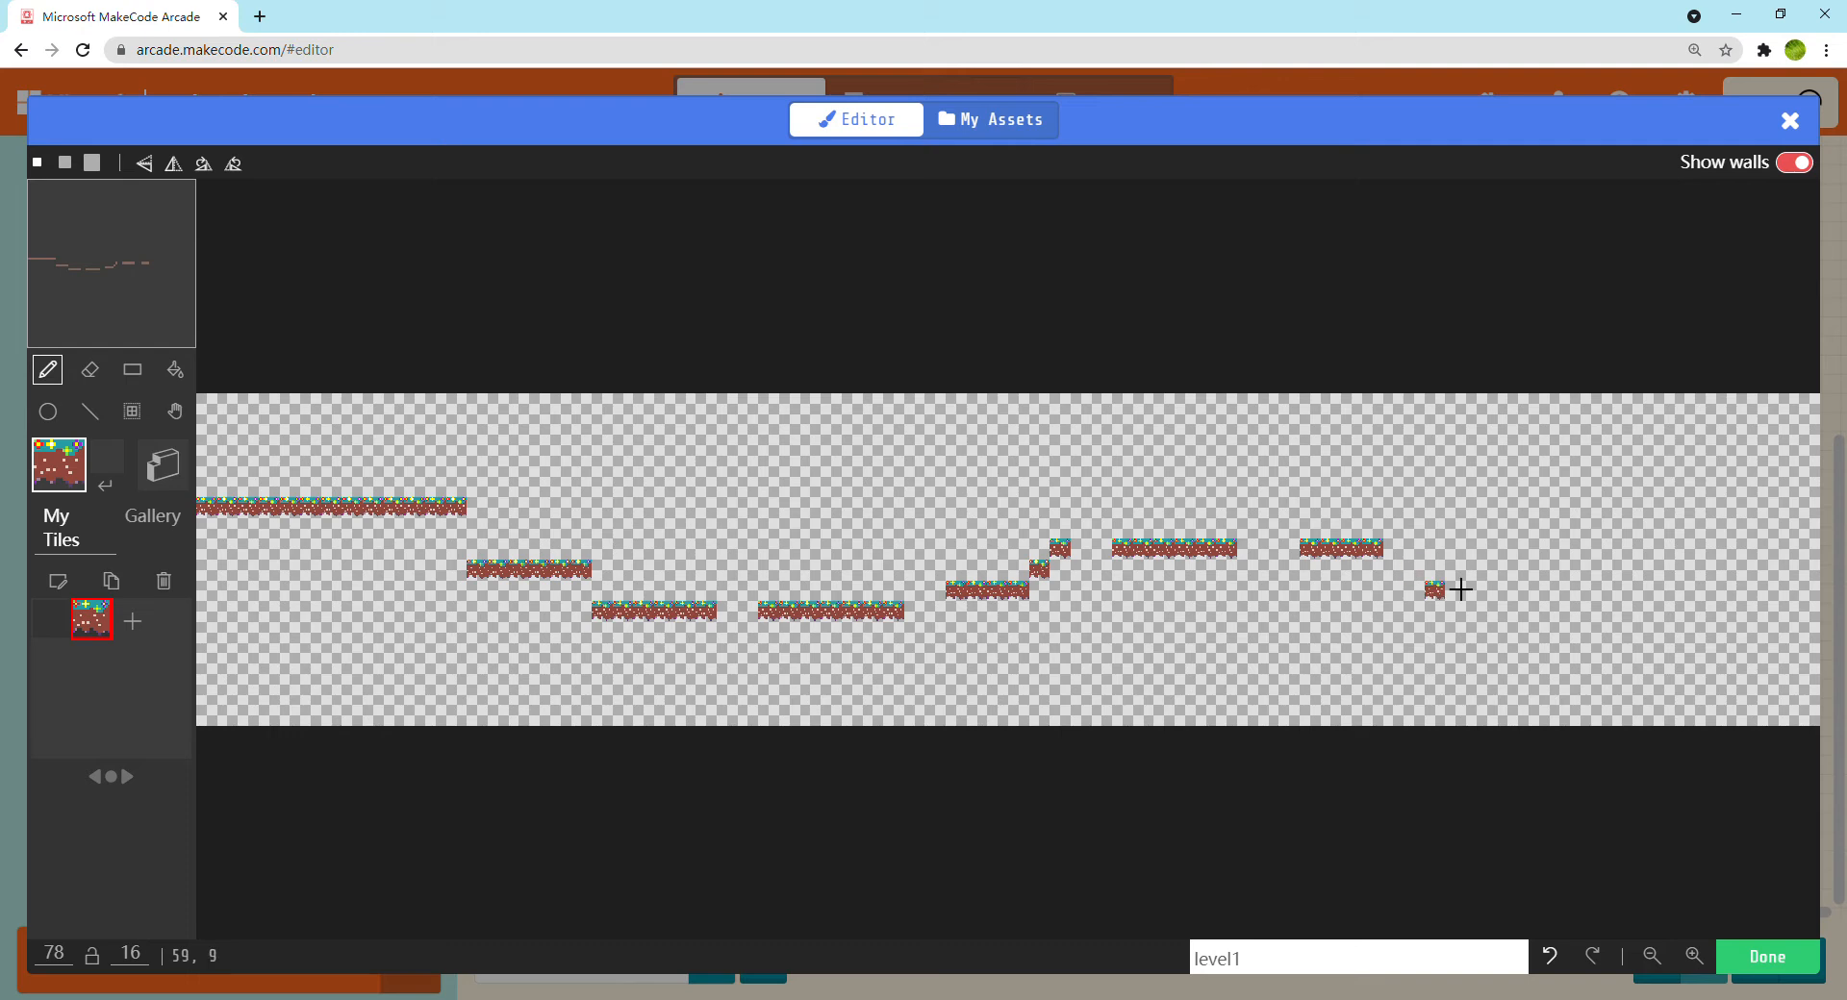
click(1412, 547)
click(1435, 524)
drag(1470, 571, 1523, 568)
Paint a two-tile platform and a row of spaced single stepping tiles to the map's right edge, and save the tilemap
click(1559, 558)
click(1602, 558)
click(1643, 558)
click(1692, 564)
click(1738, 563)
click(1784, 566)
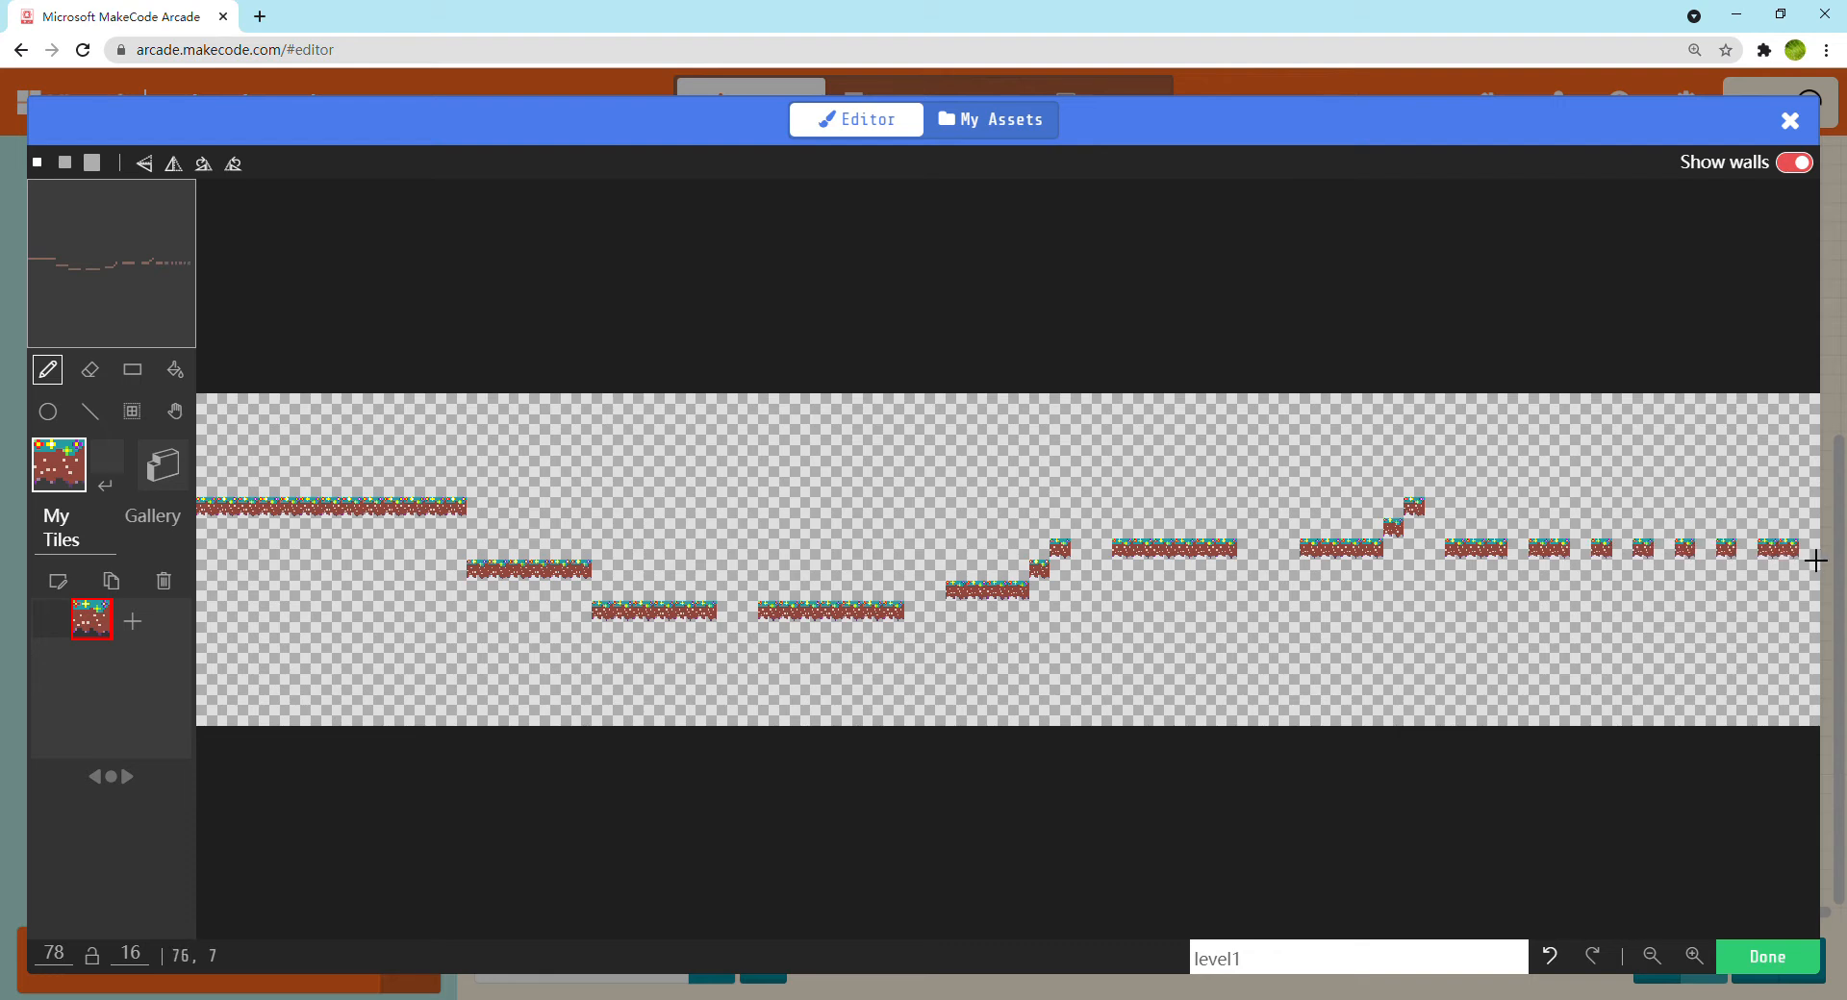
click(1809, 560)
click(1766, 957)
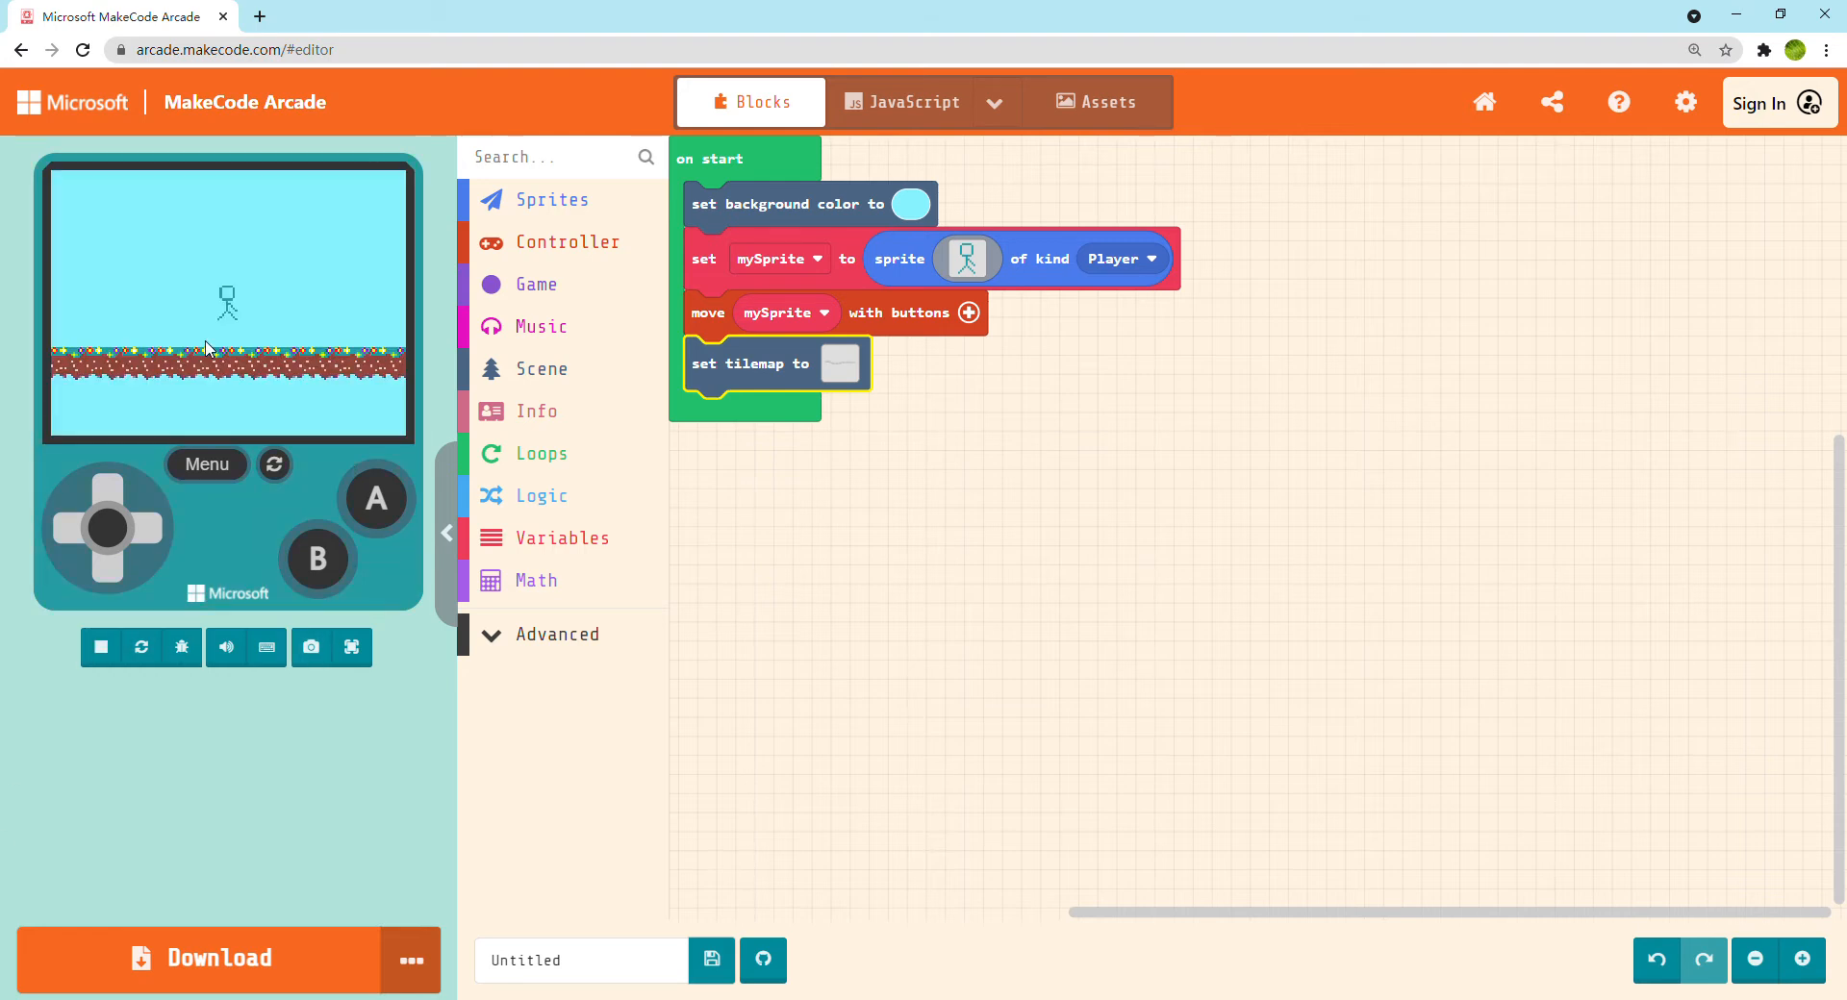
Test the stick figure's movement in all four directions around the tile floor in the simulator
key(Right)
key(Left)
key(Right)
key(Up)
key(Down)
key(Left)
key(Up)
key(Right)
Reopen the tilemap and draw walls over the whole long platform at the left edge
click(840, 364)
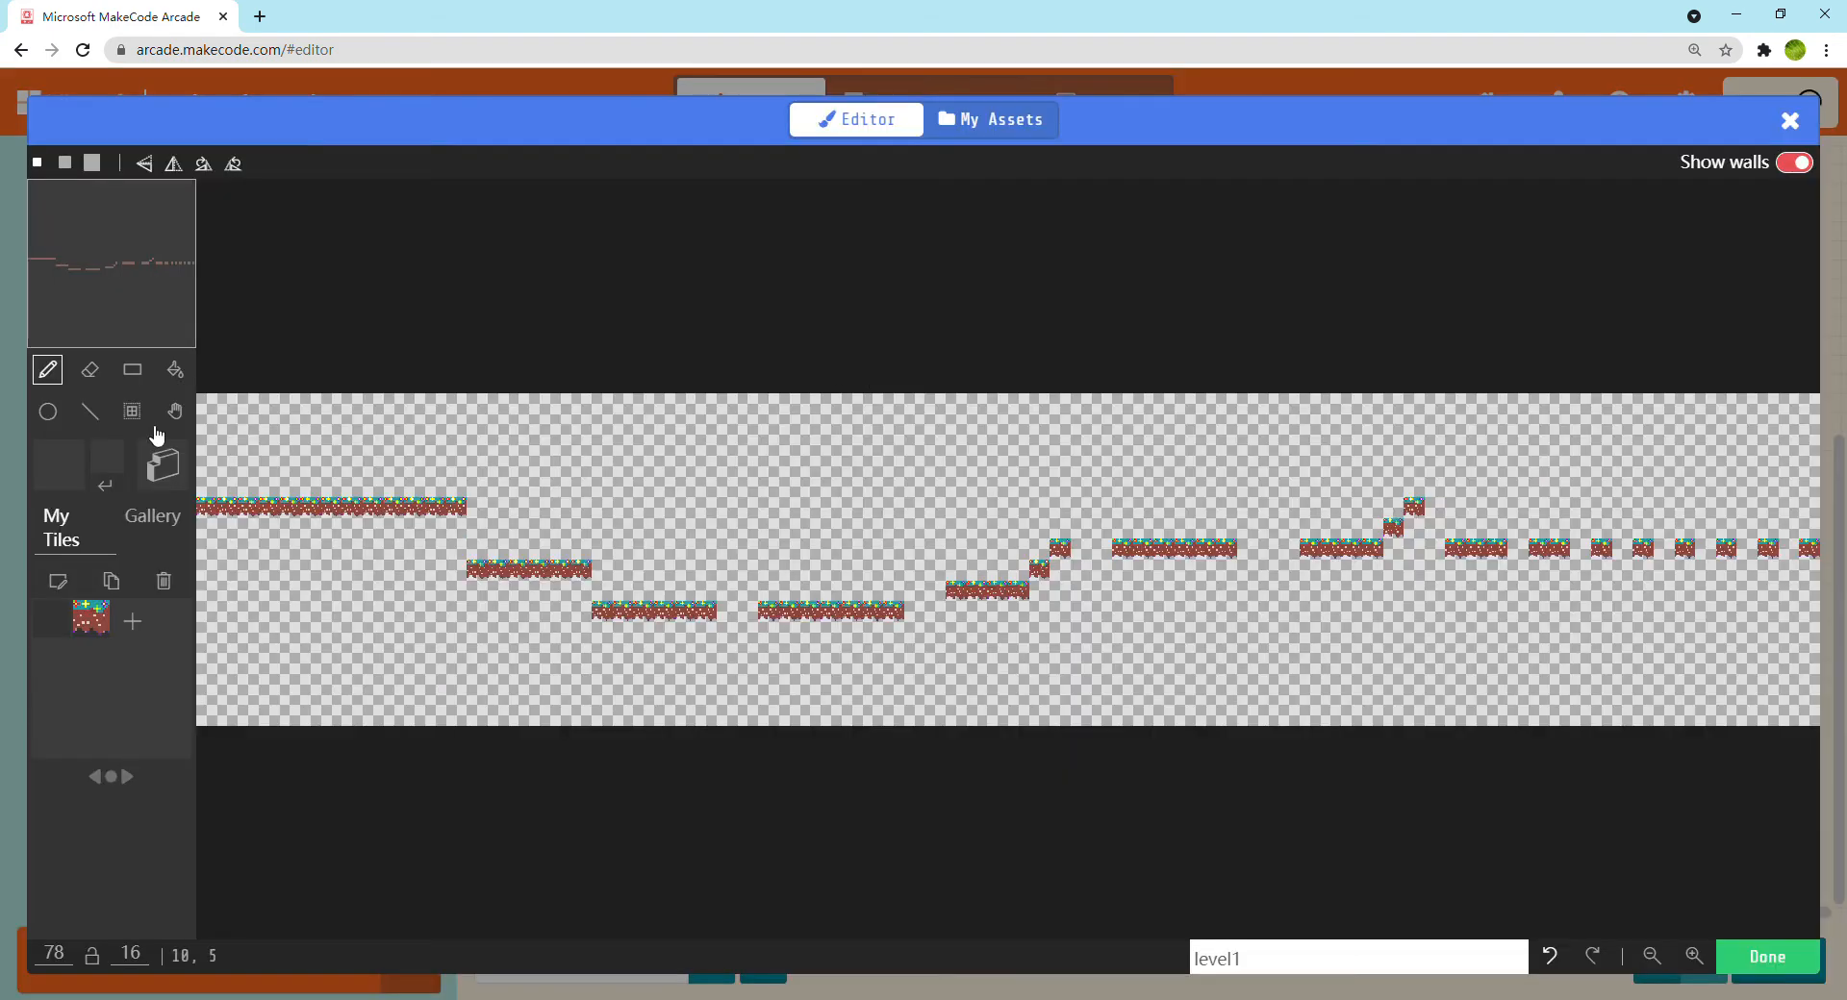
click(174, 469)
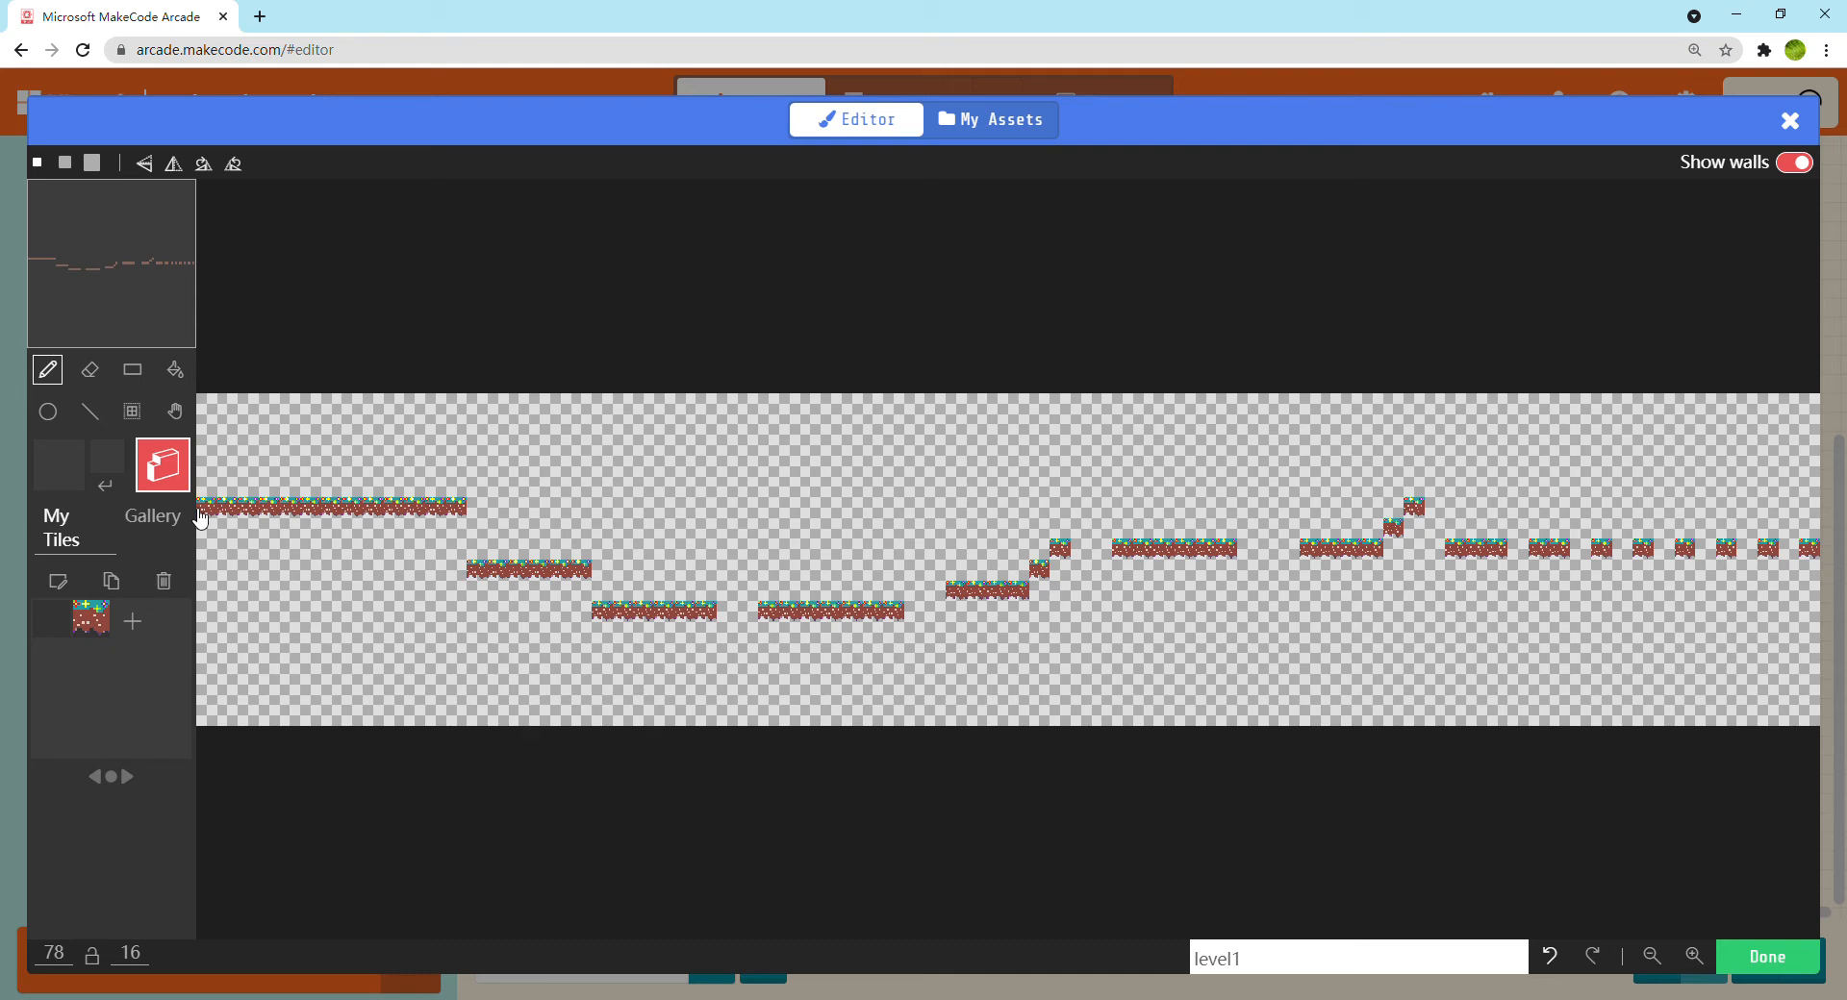
click(210, 519)
drag(226, 523, 464, 520)
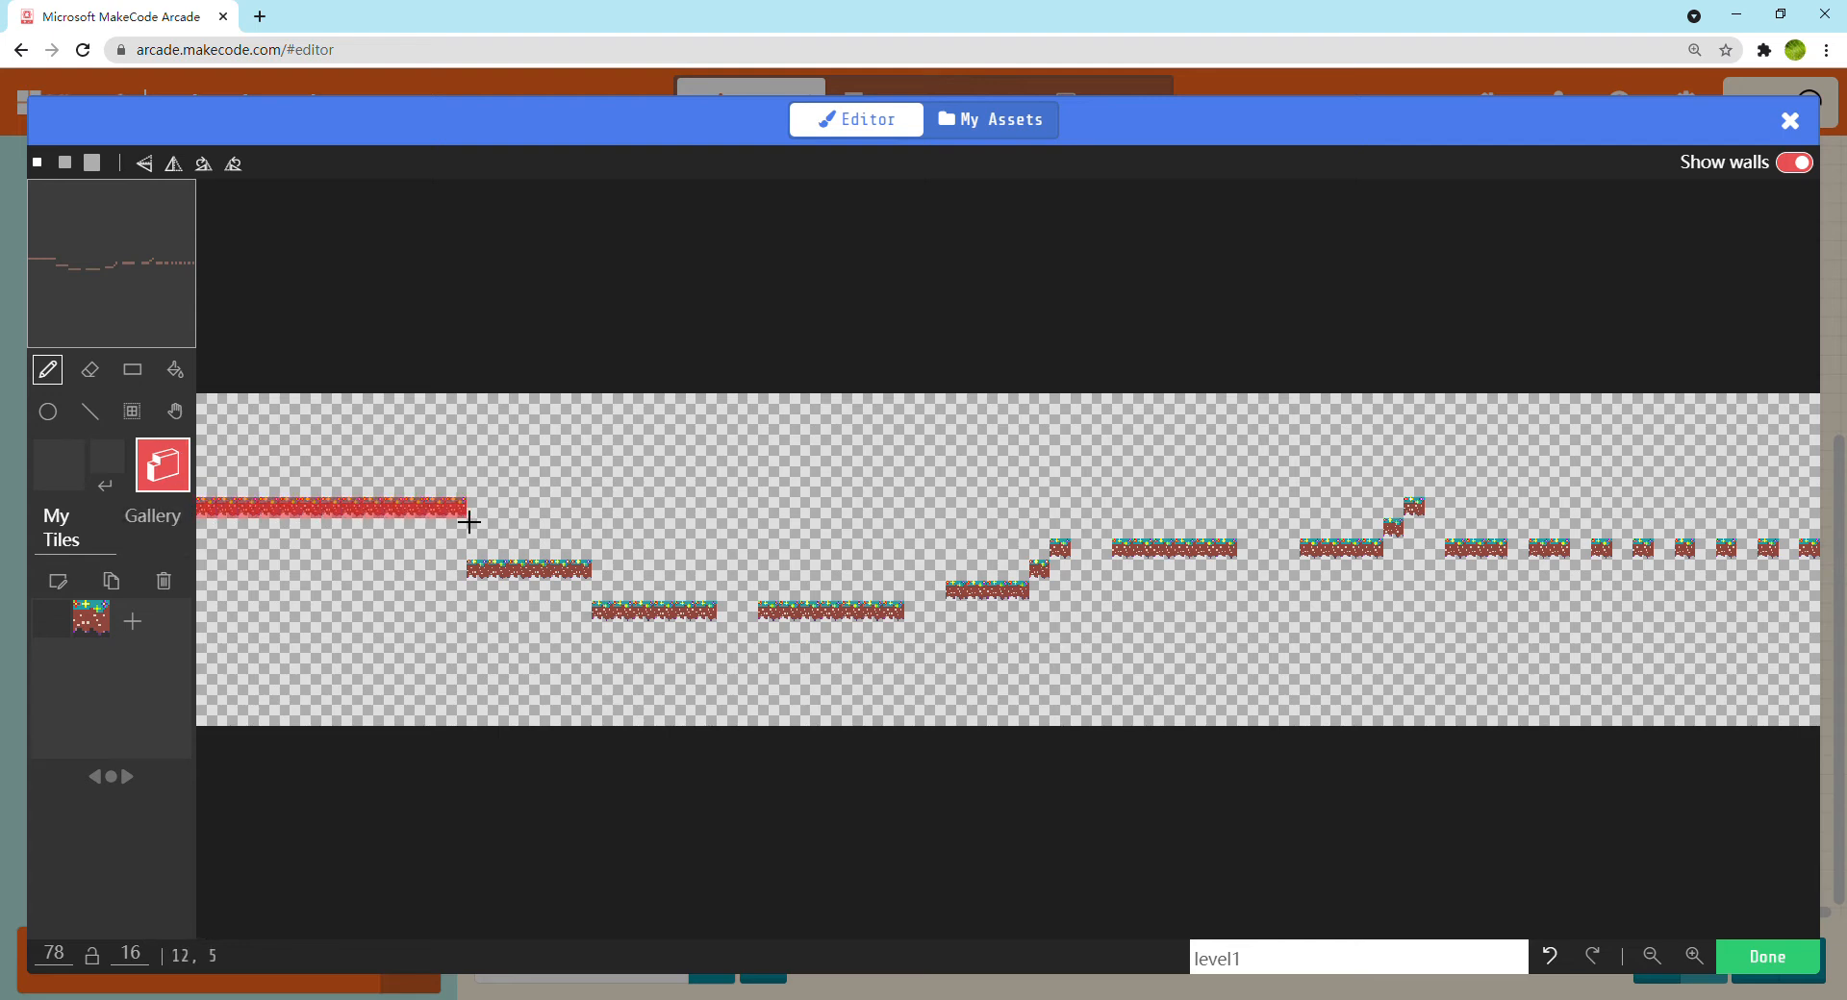
Fill walls onto the middle platforms and their stair tiles, undoing the stray wall fill of the empty background
click(179, 373)
click(504, 577)
click(662, 615)
click(828, 616)
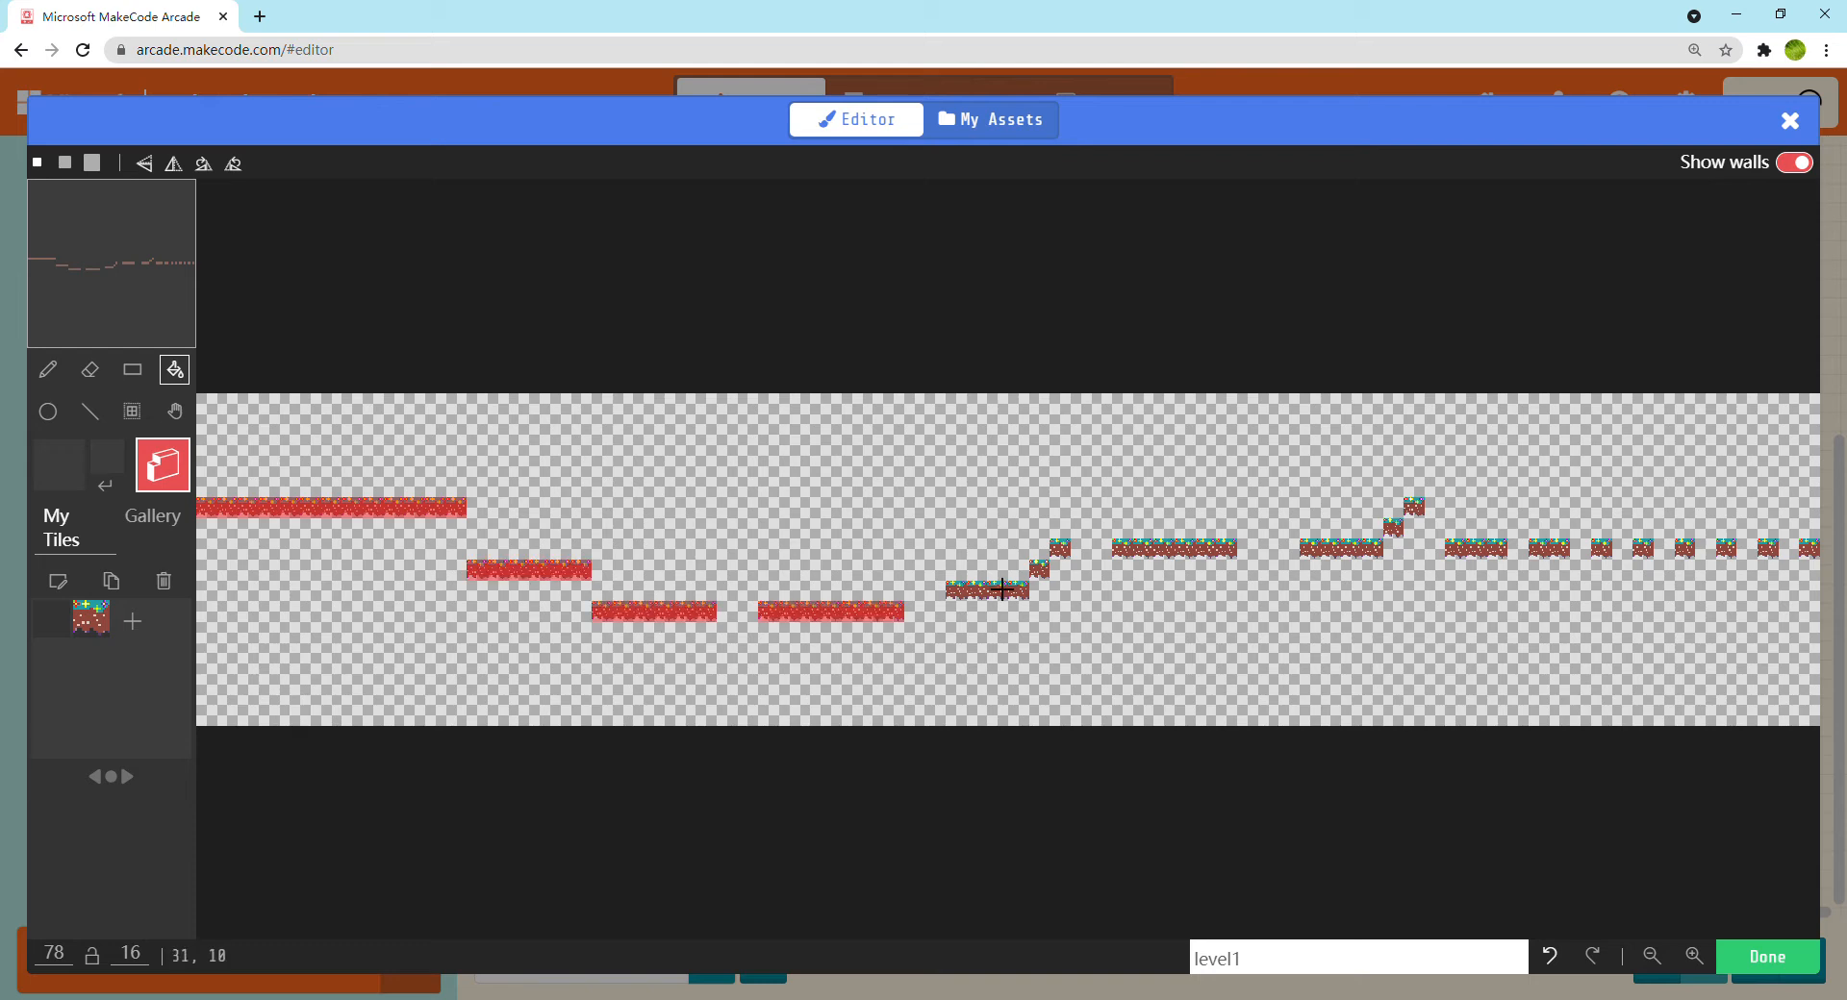
click(1009, 591)
click(1039, 571)
click(1059, 550)
click(1177, 563)
click(1373, 559)
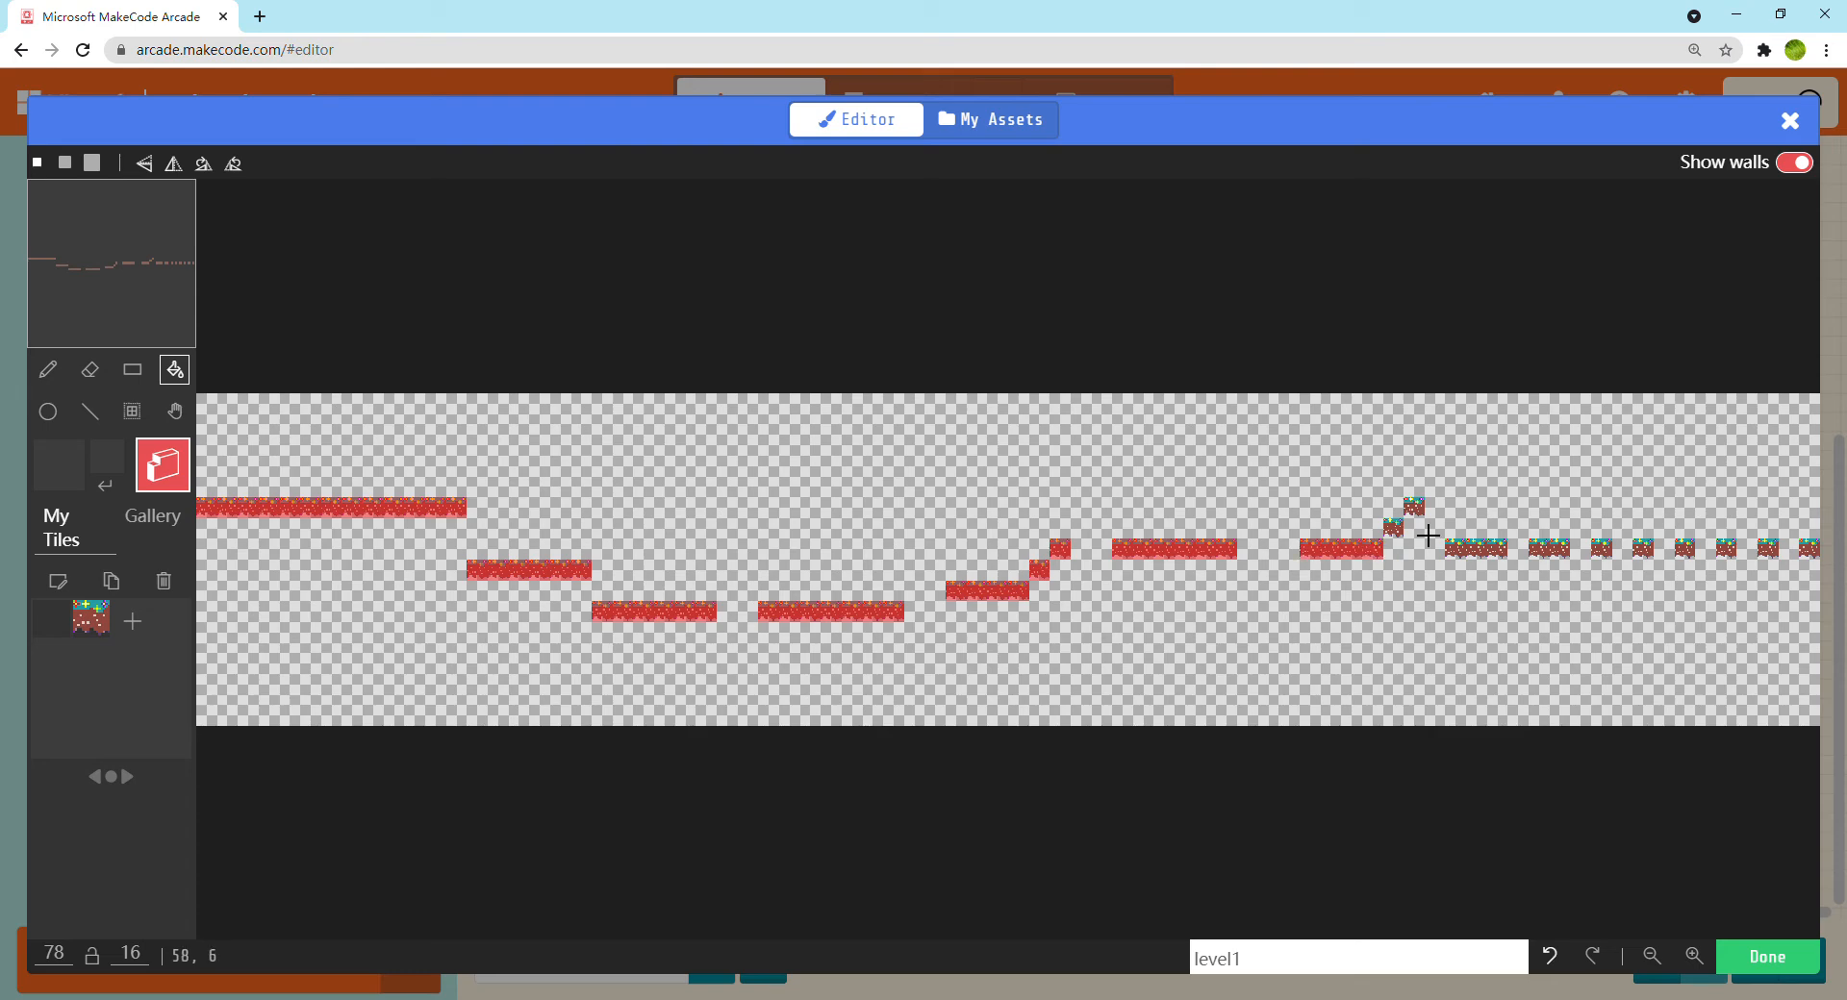
click(1434, 512)
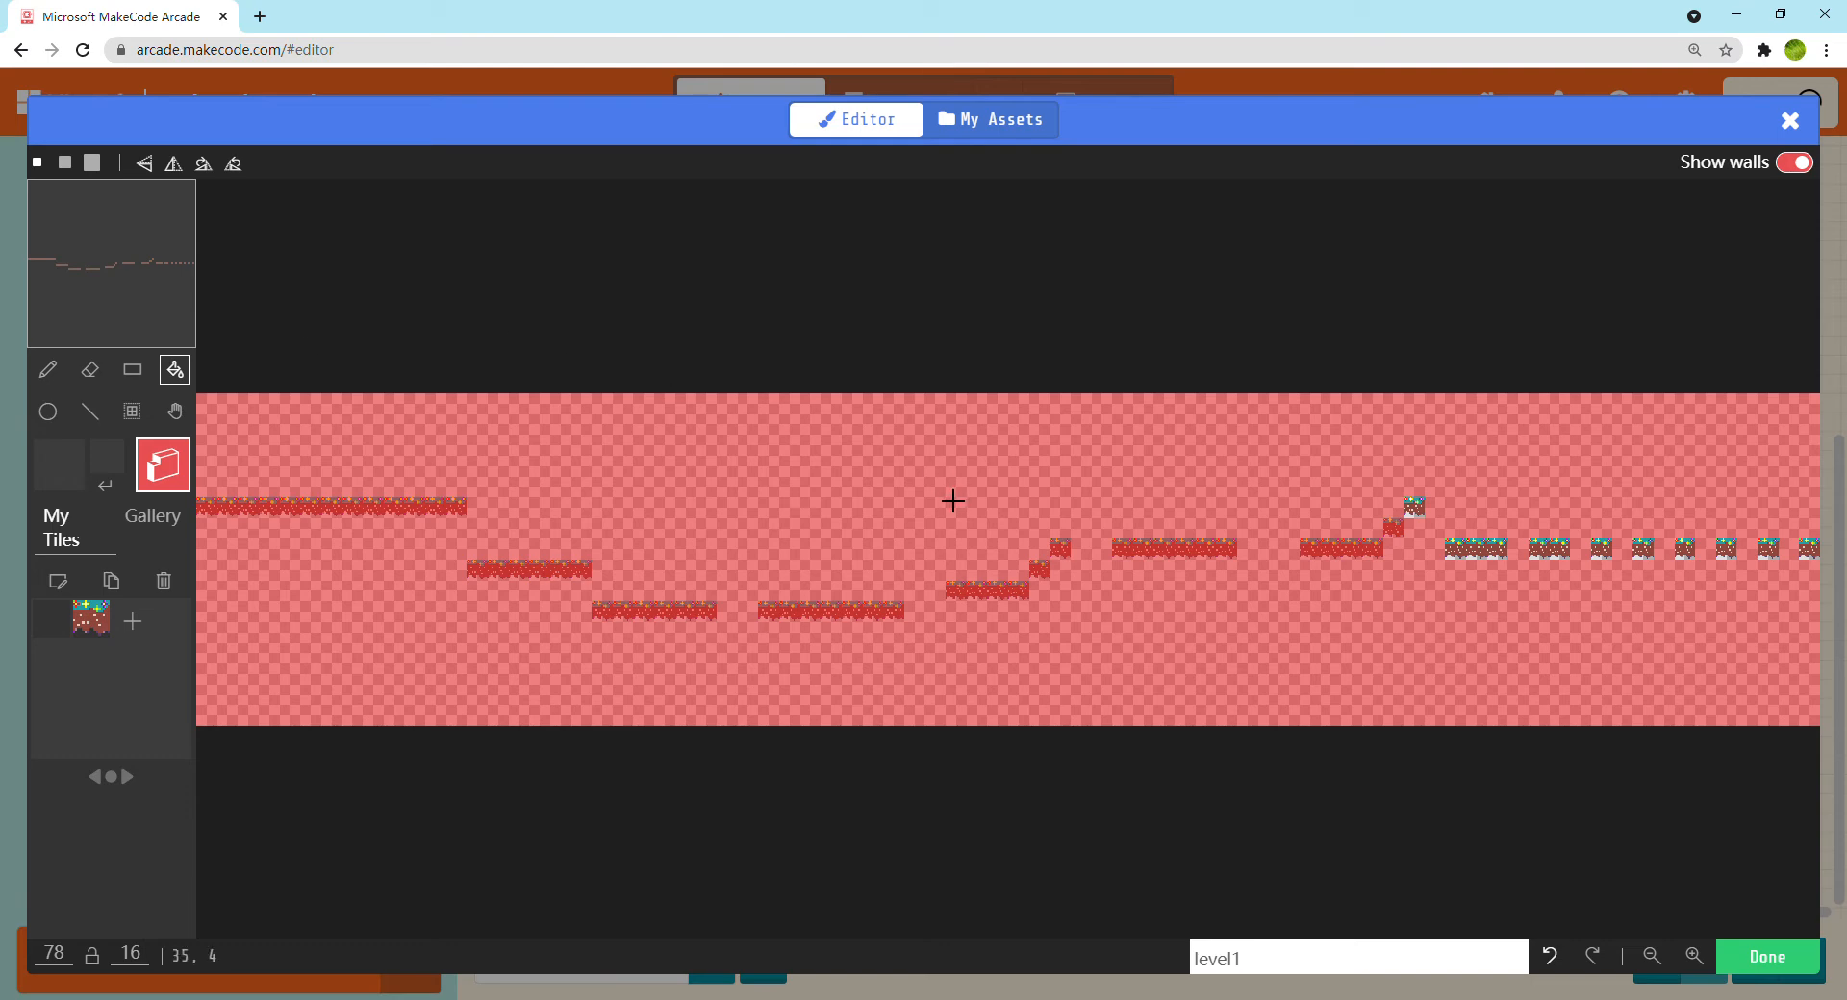
key(ctrl+z)
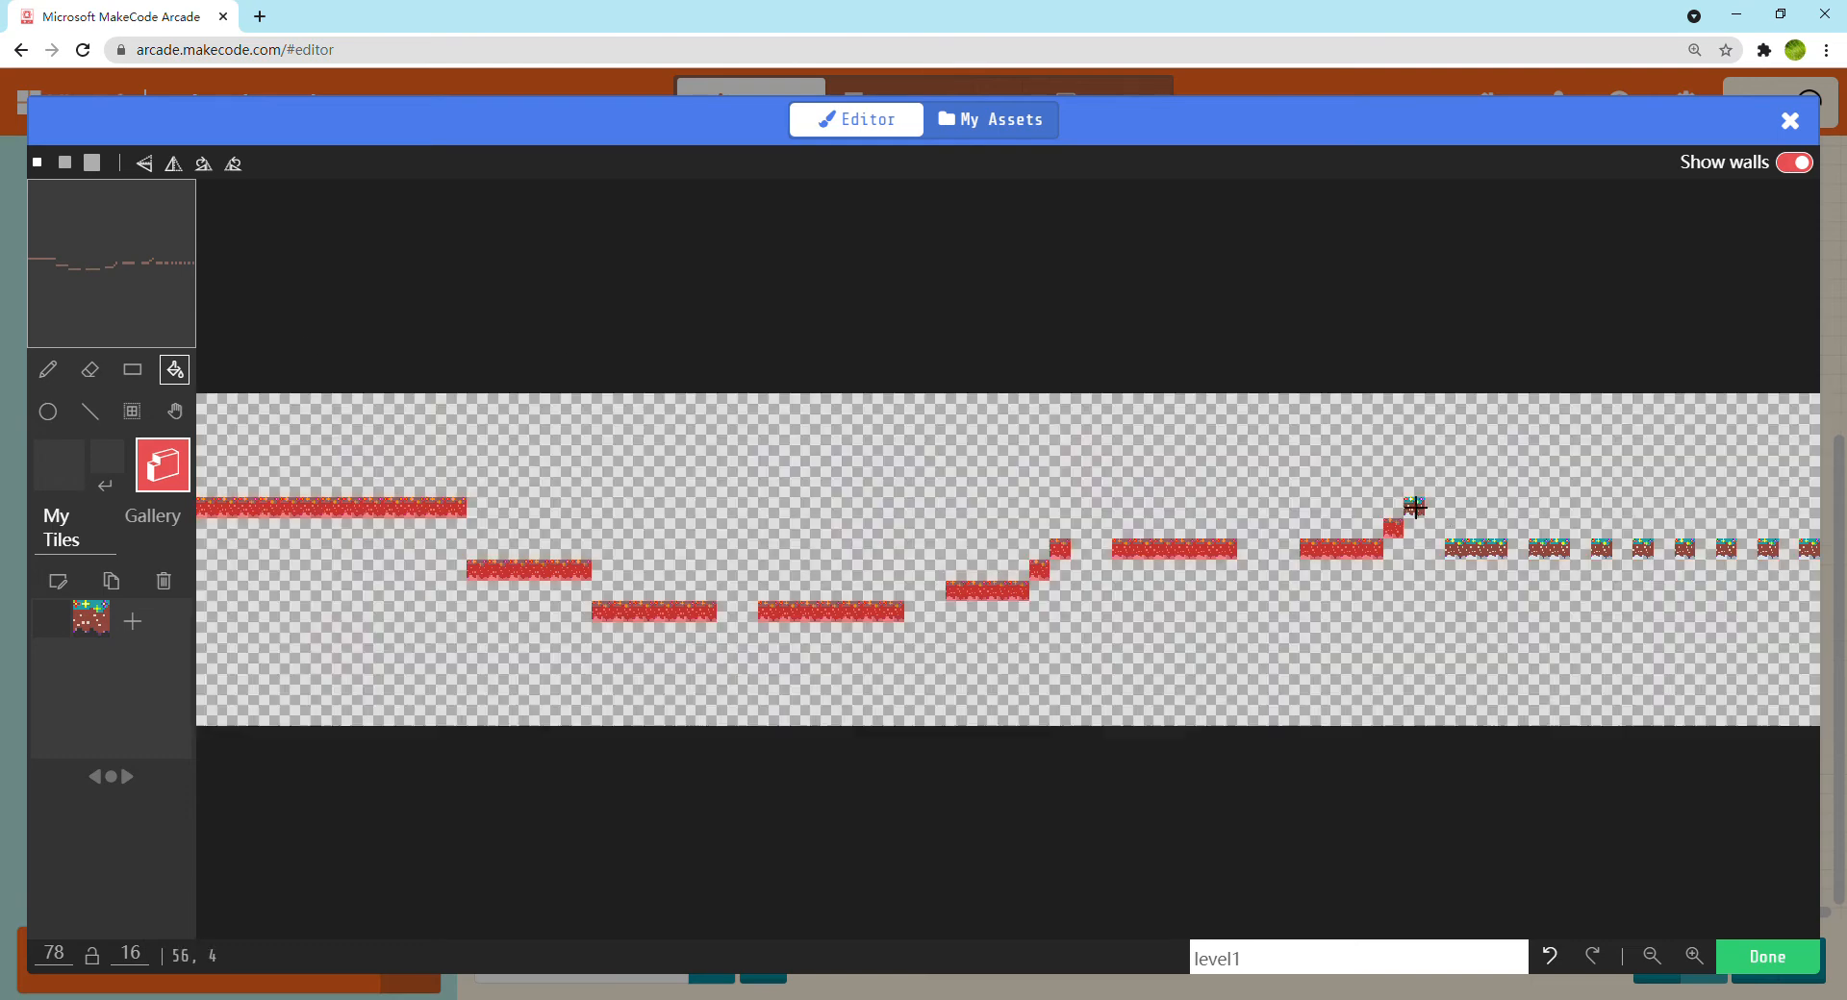
Fill walls onto the remaining short platforms and single stepping tiles at the right end, and save the tilemap
click(1470, 570)
click(1562, 563)
click(1603, 561)
click(1647, 561)
click(1688, 560)
click(1732, 561)
click(1775, 563)
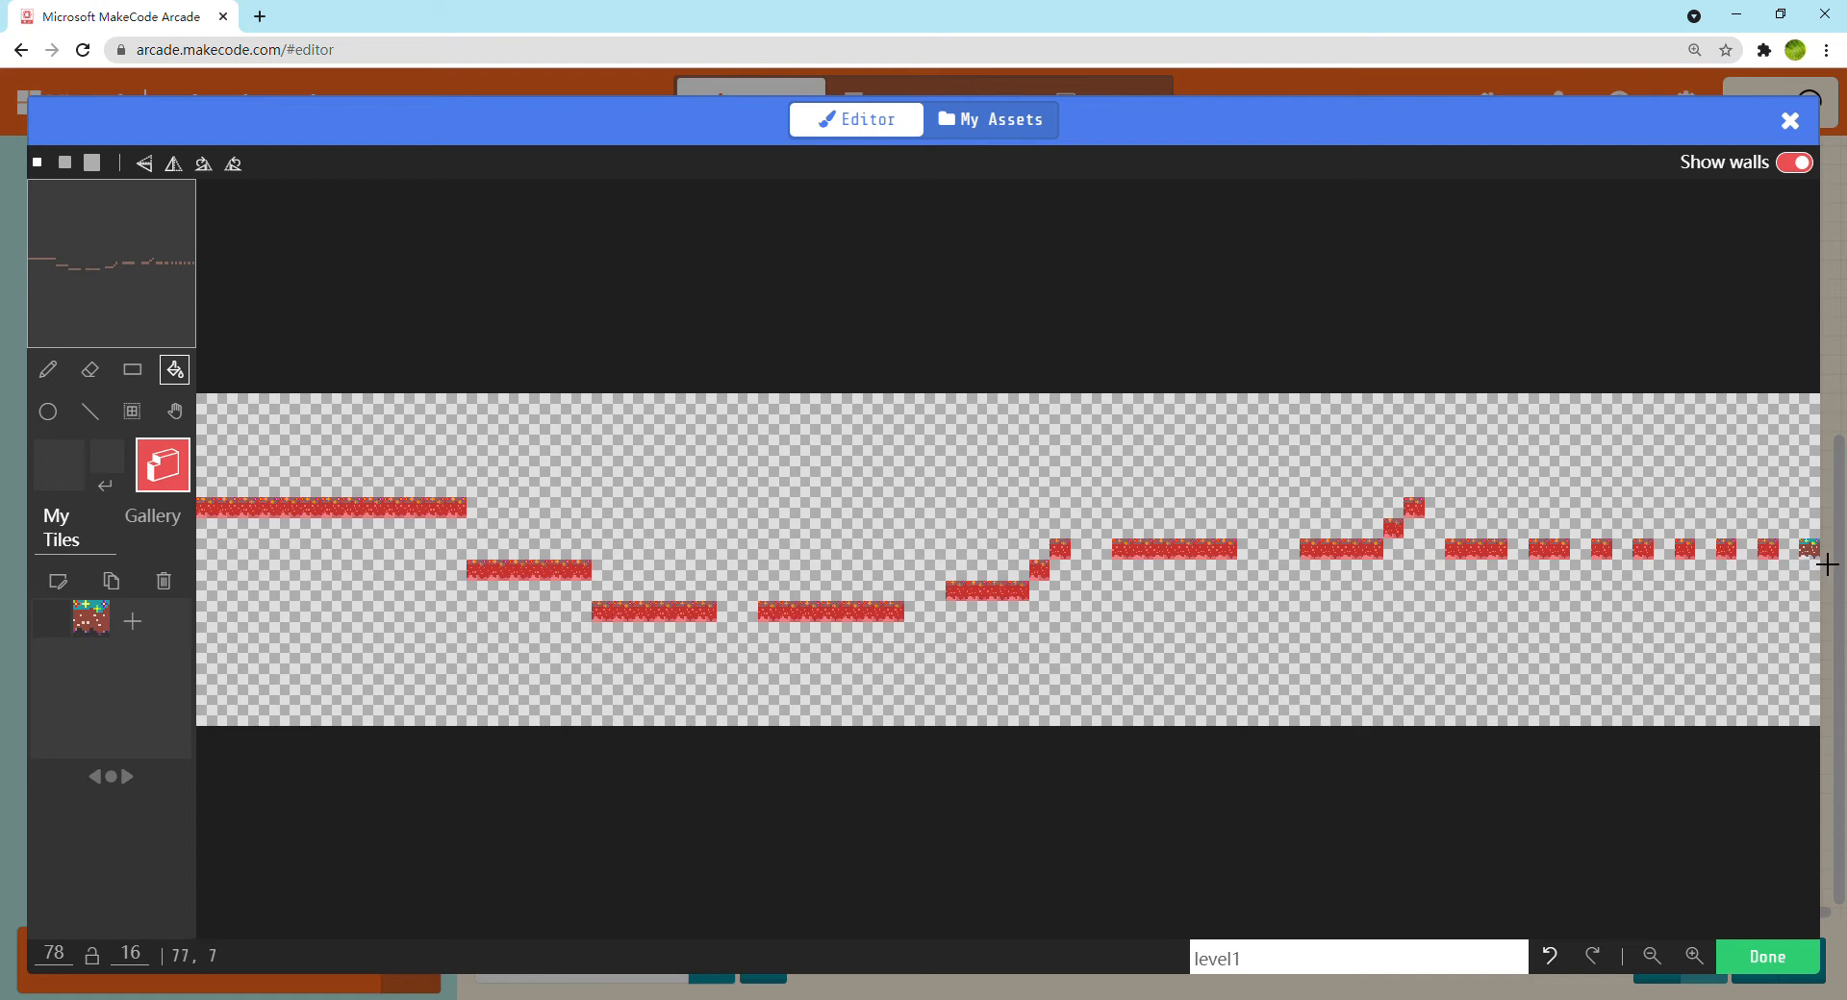
click(1768, 959)
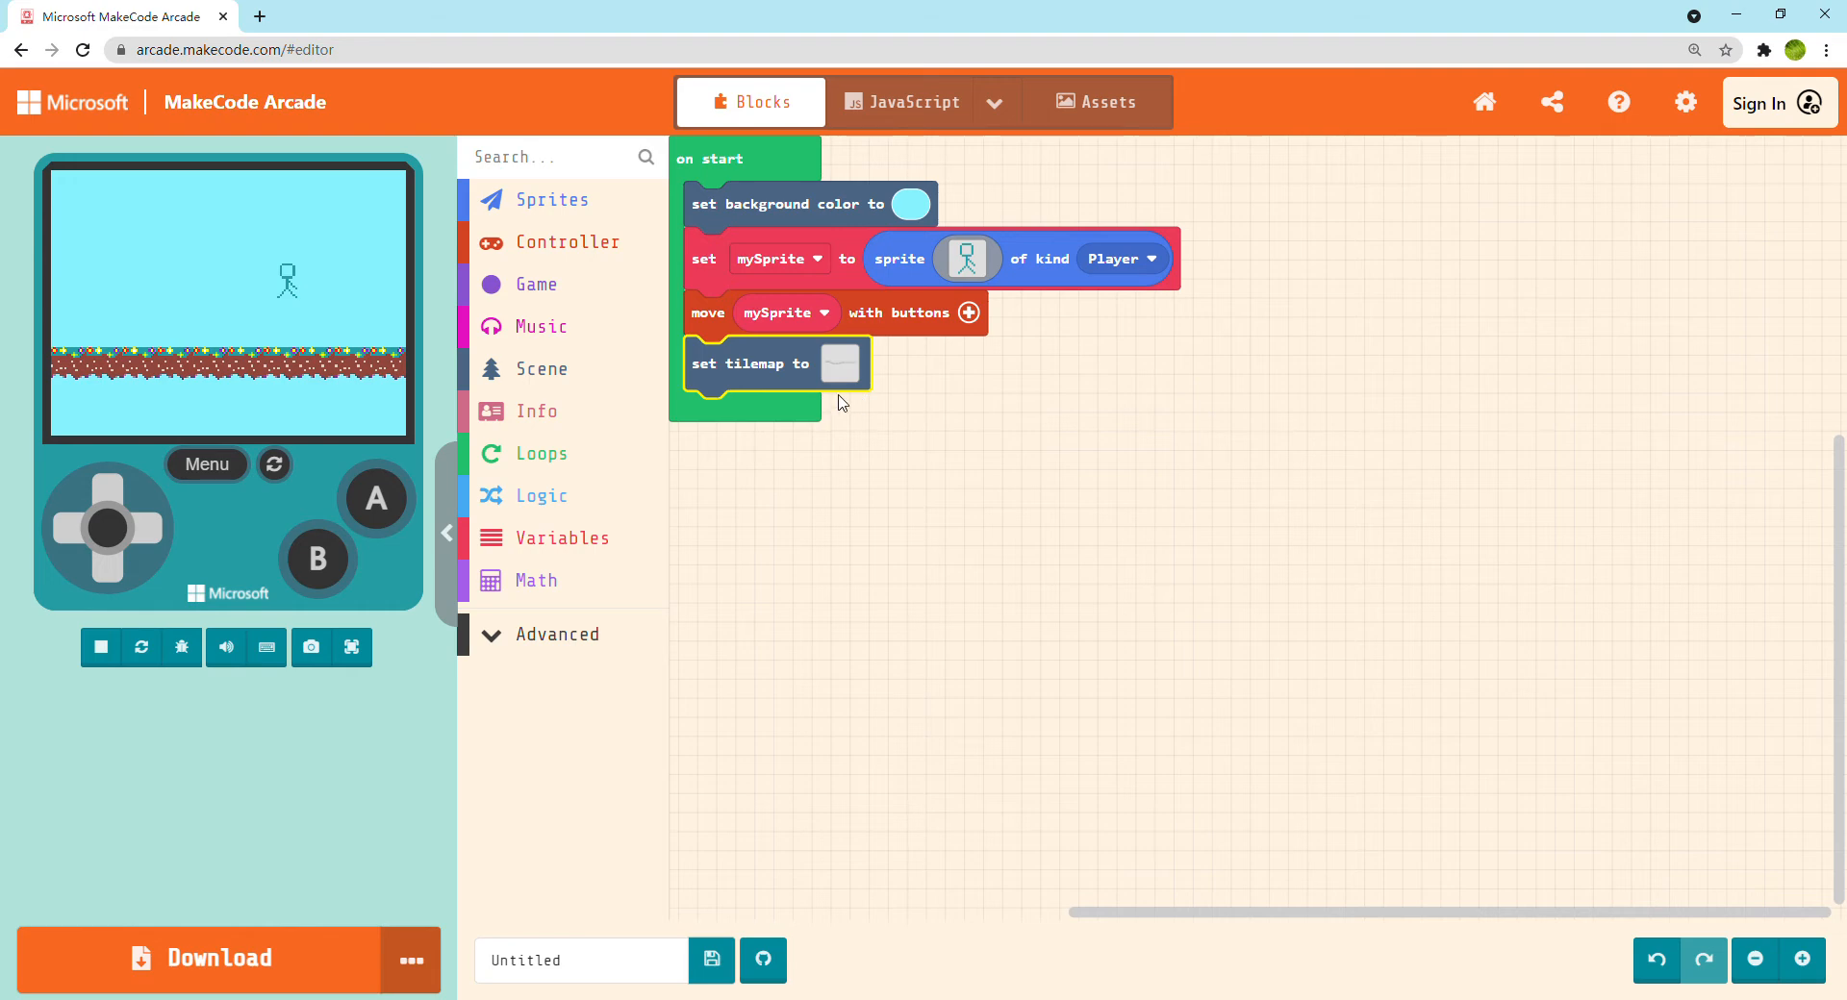
Test the game full screen by moving the stick figure around and down against the walled floor, and return to the editor
click(351, 647)
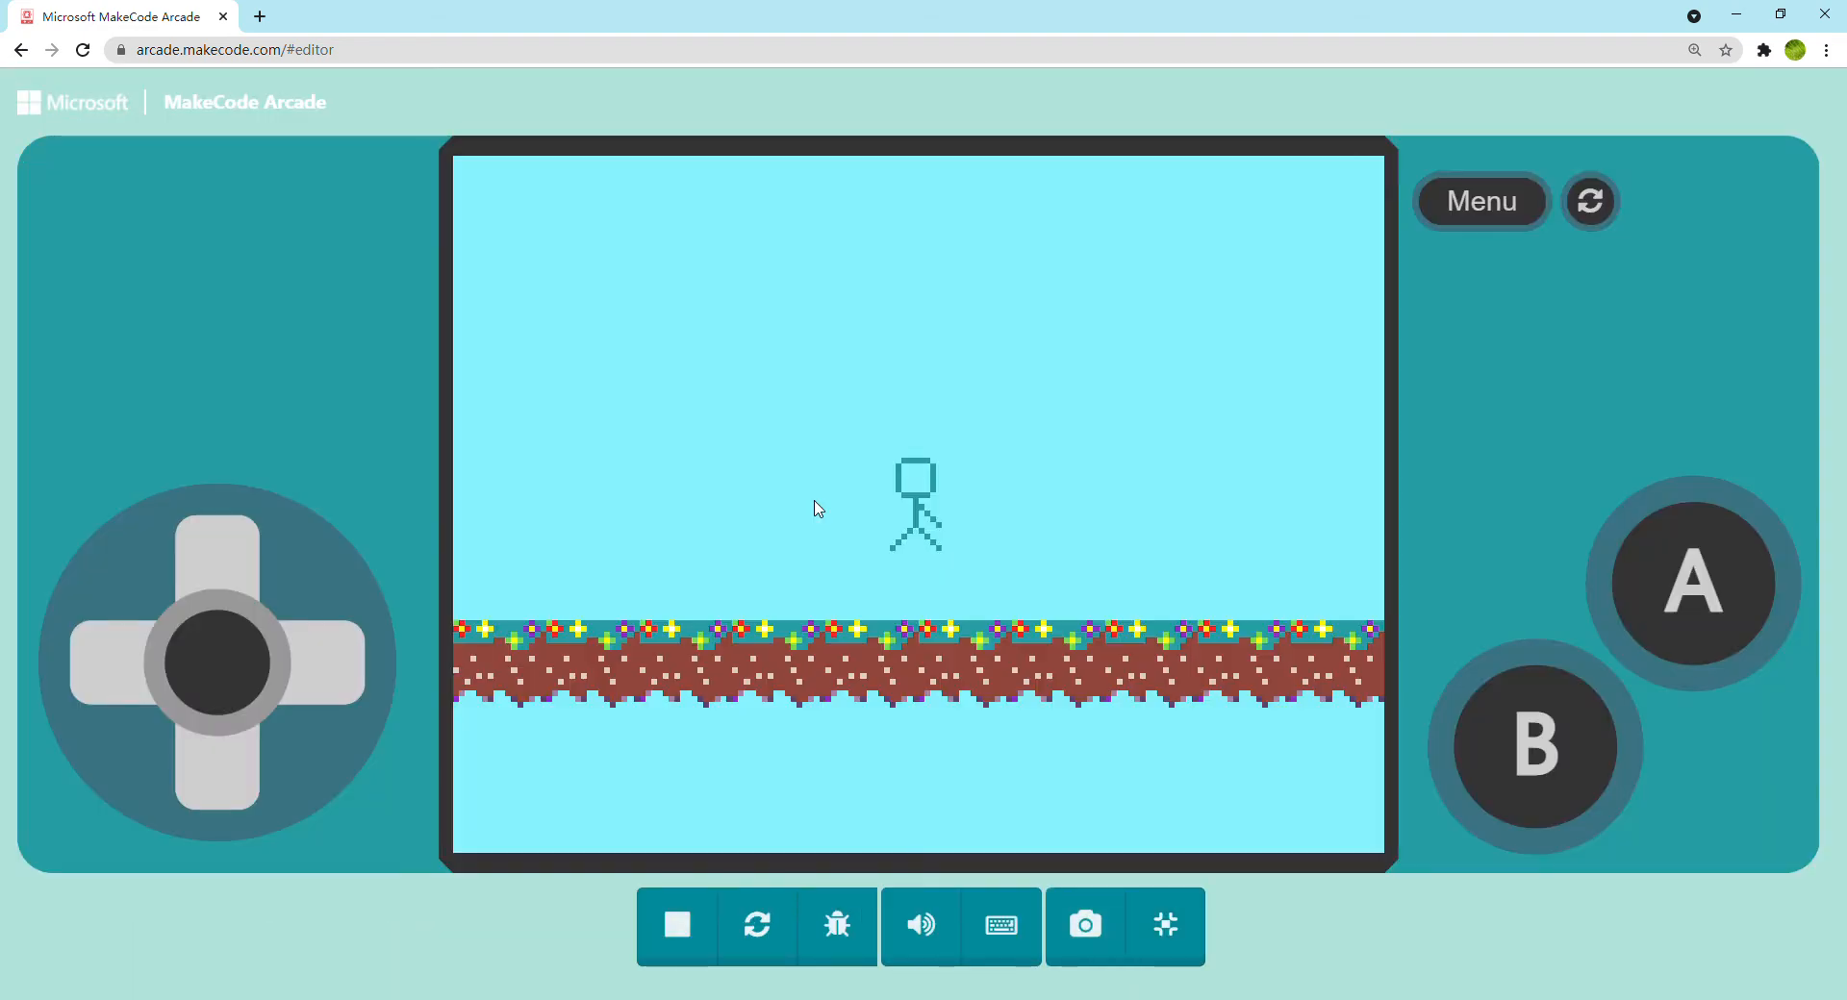
key(Right)
key(Left)
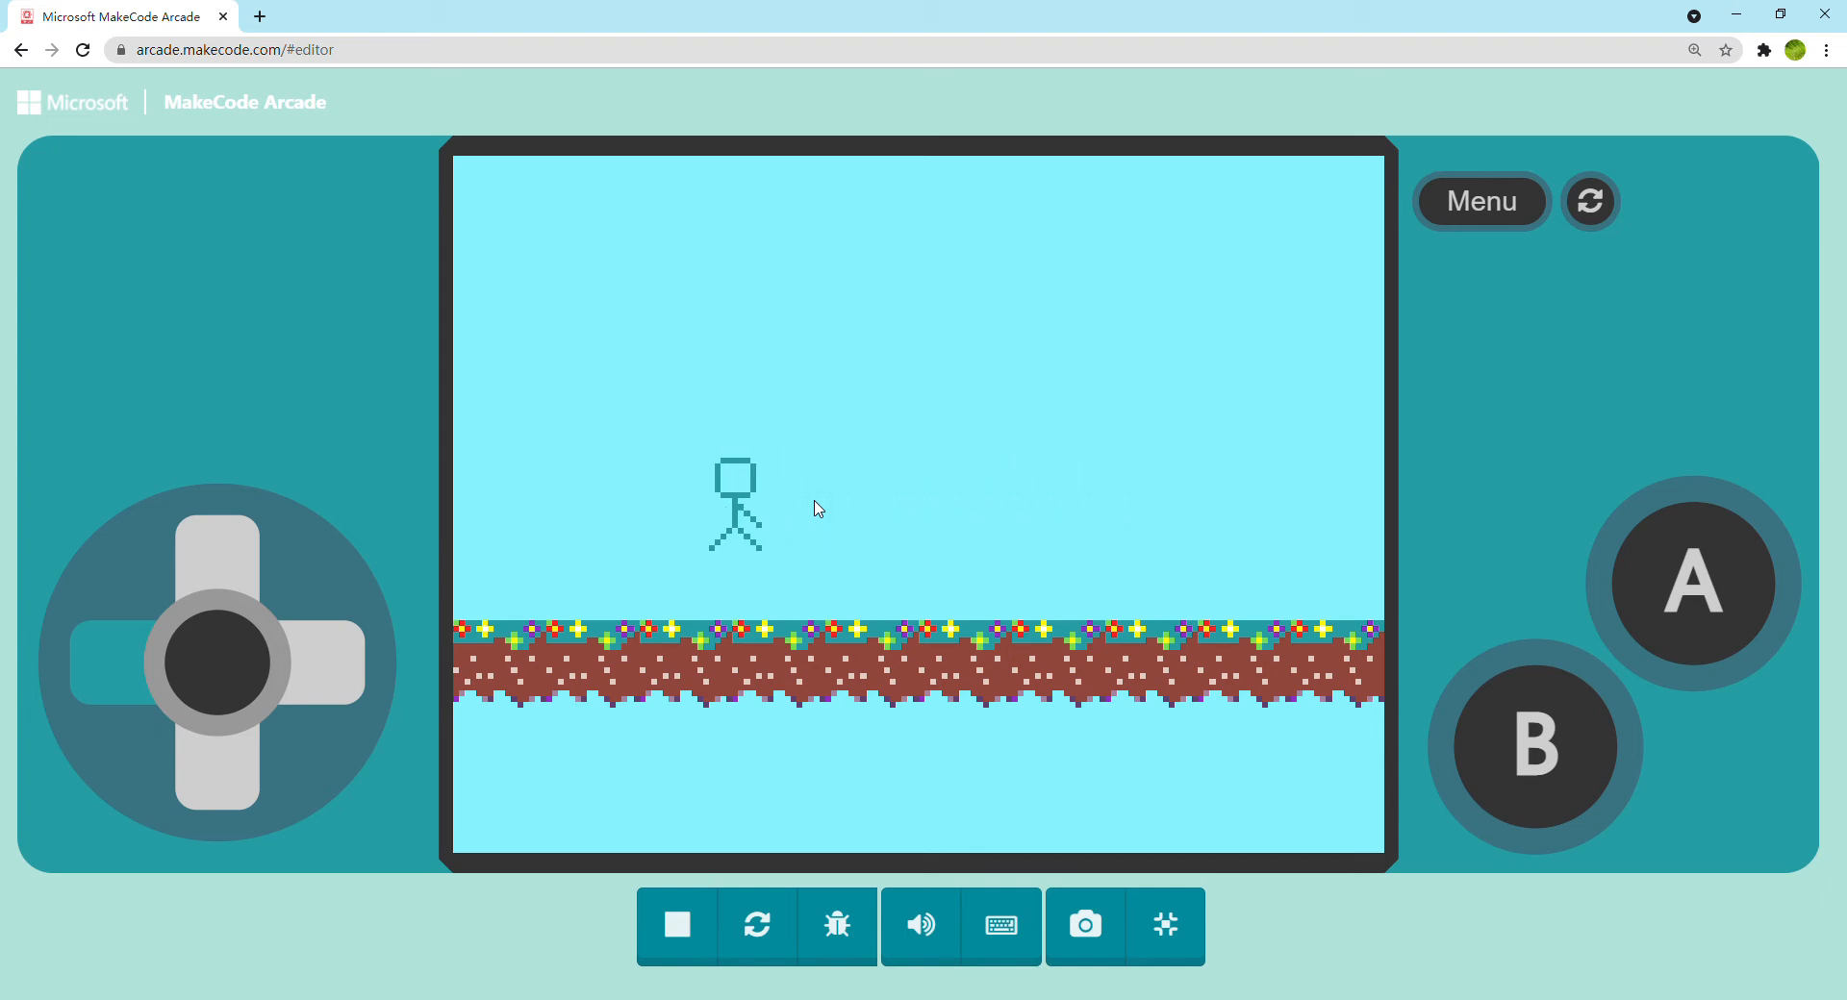
key(Down)
key(Right)
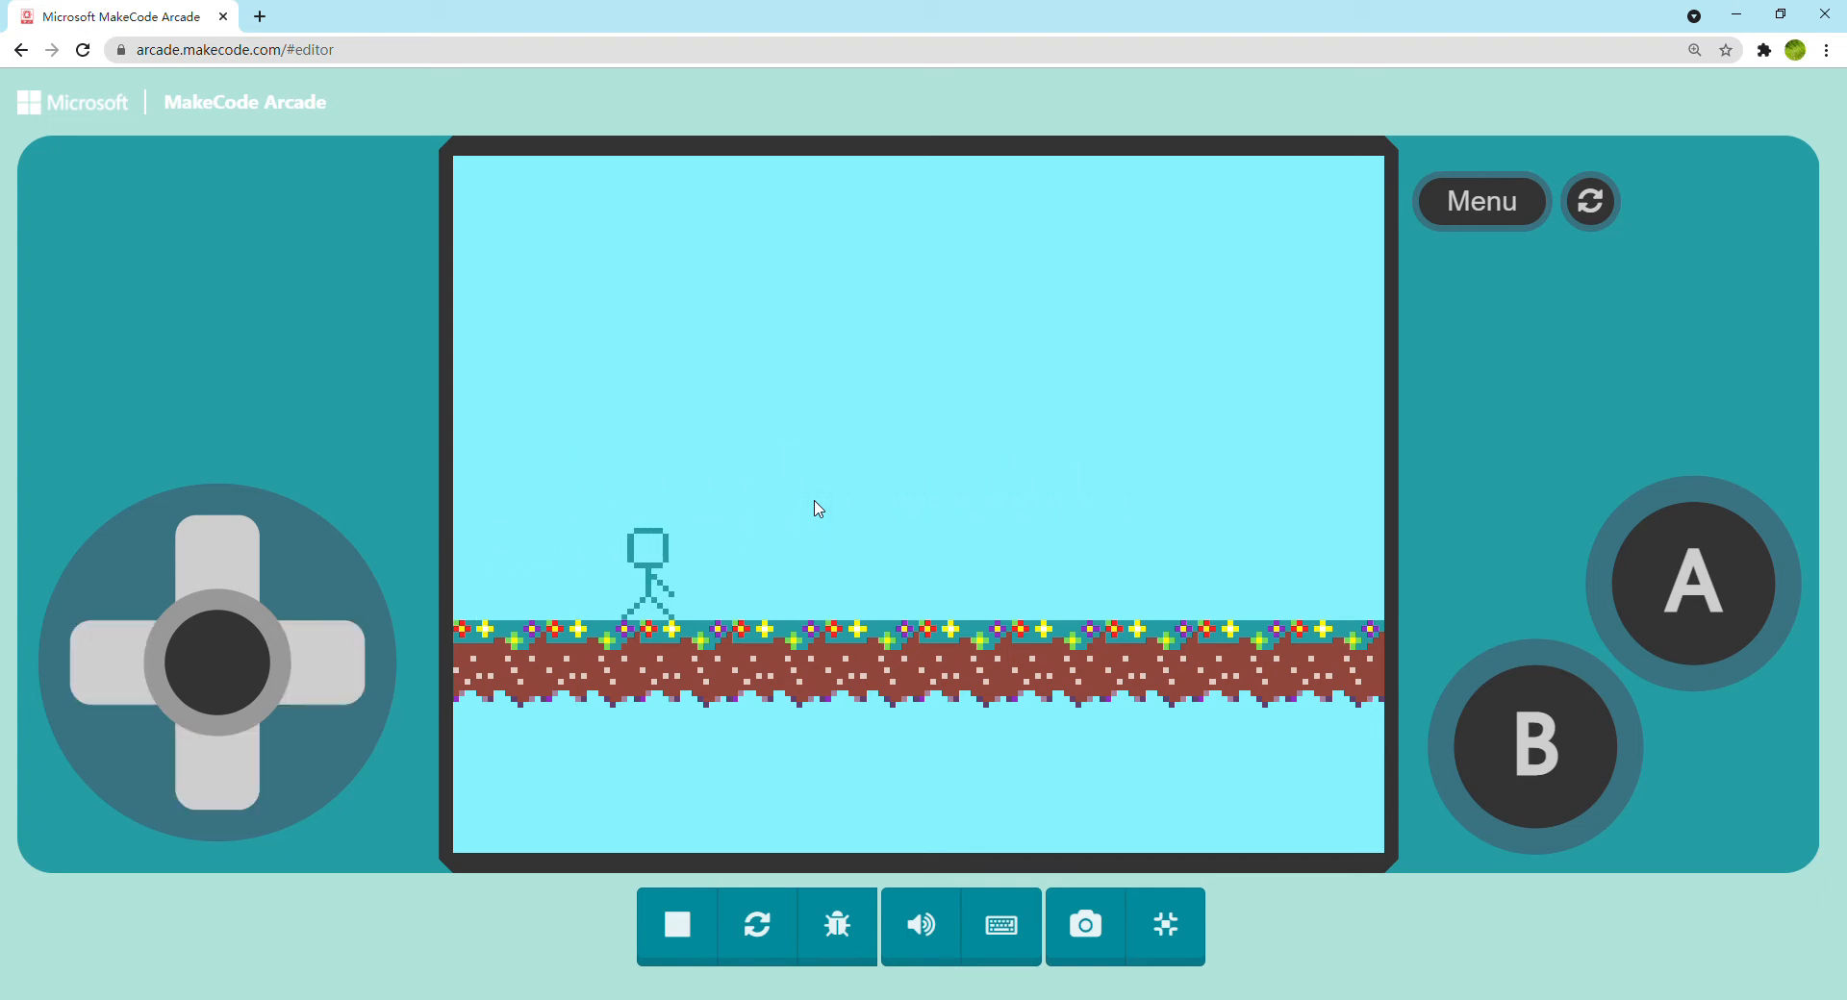
key(Right)
key(Right)
key(Up)
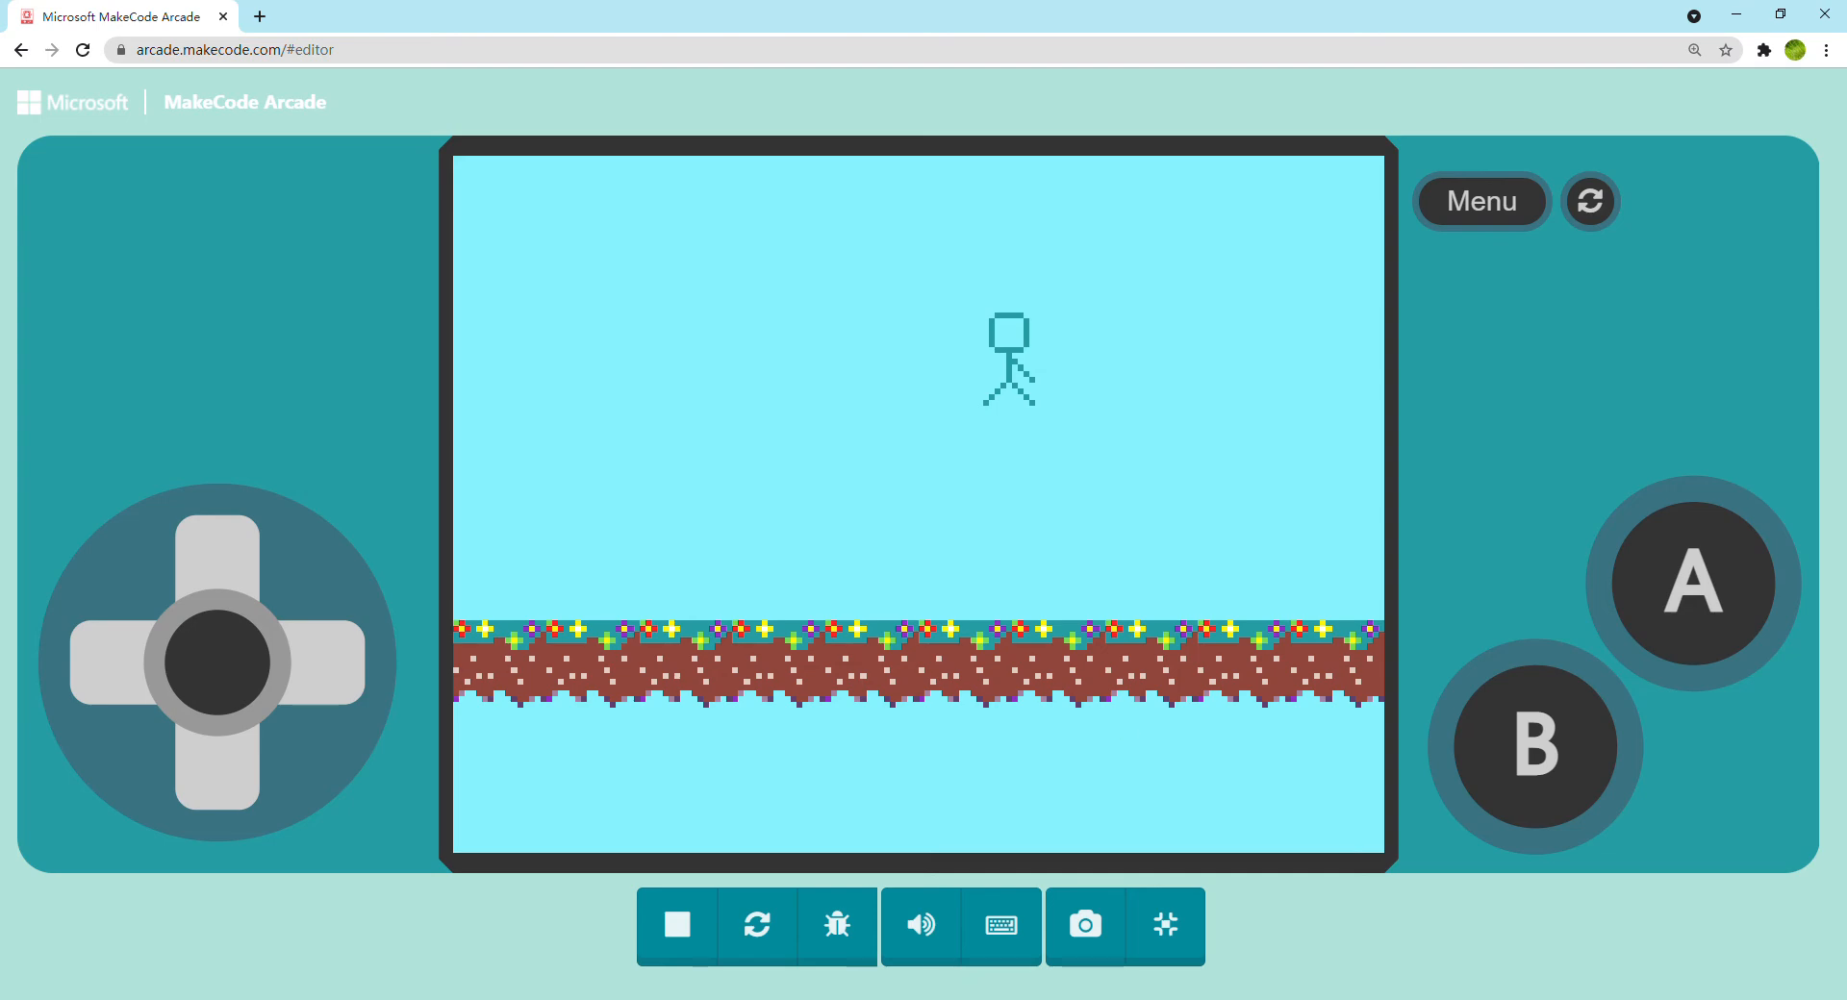
click(1165, 924)
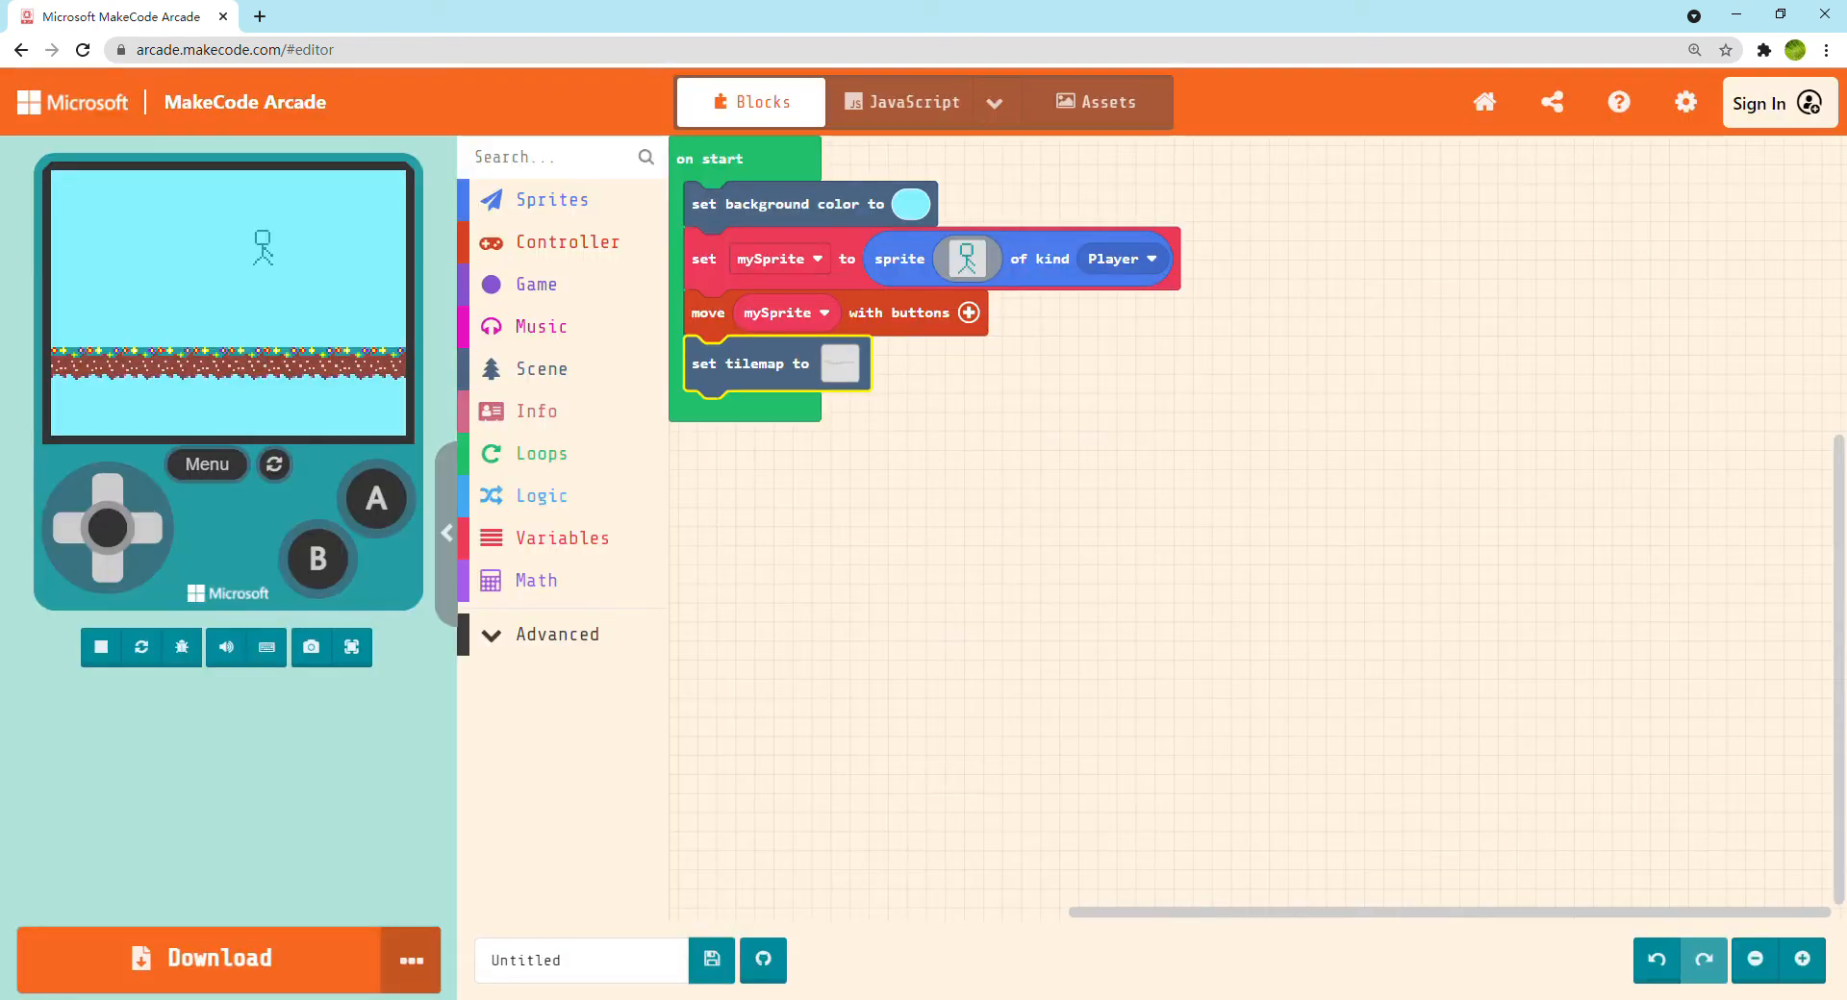
Add a sprite property block at the end of on start that sets mySprite's ay (acceleration y) to 350
click(550, 199)
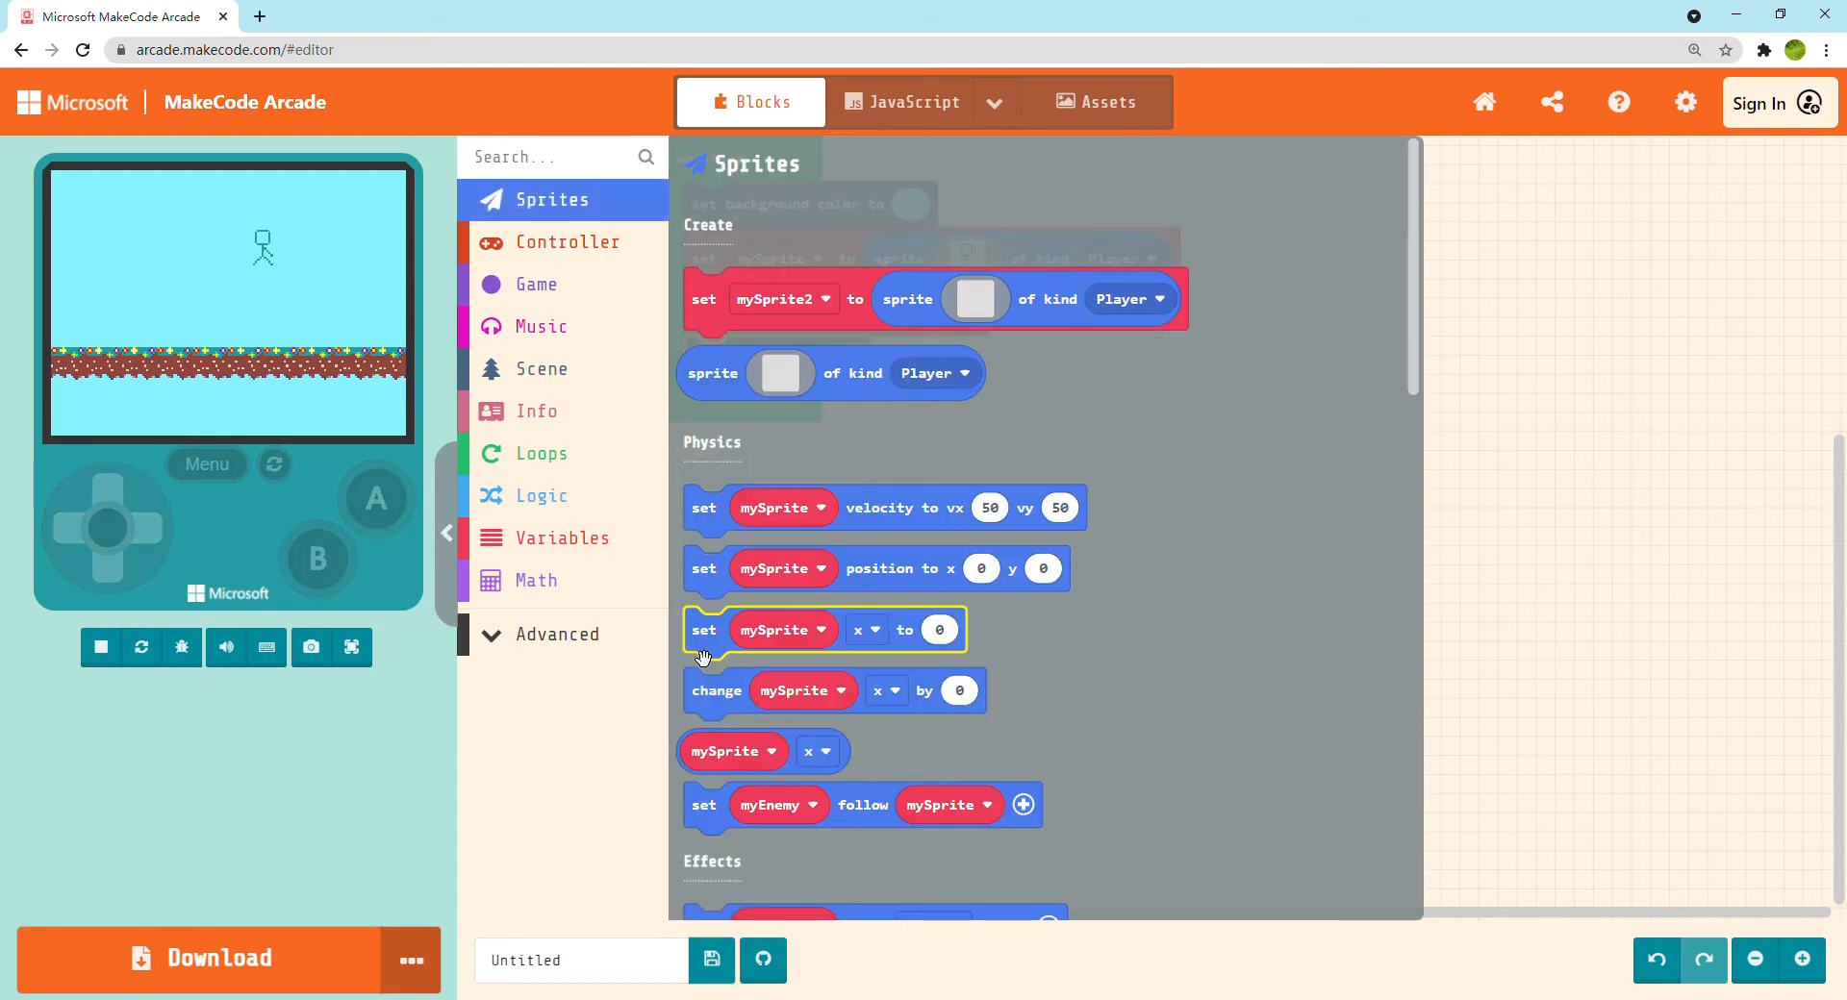
scroll(701, 652, down, 3)
drag(730, 368, 731, 435)
click(867, 414)
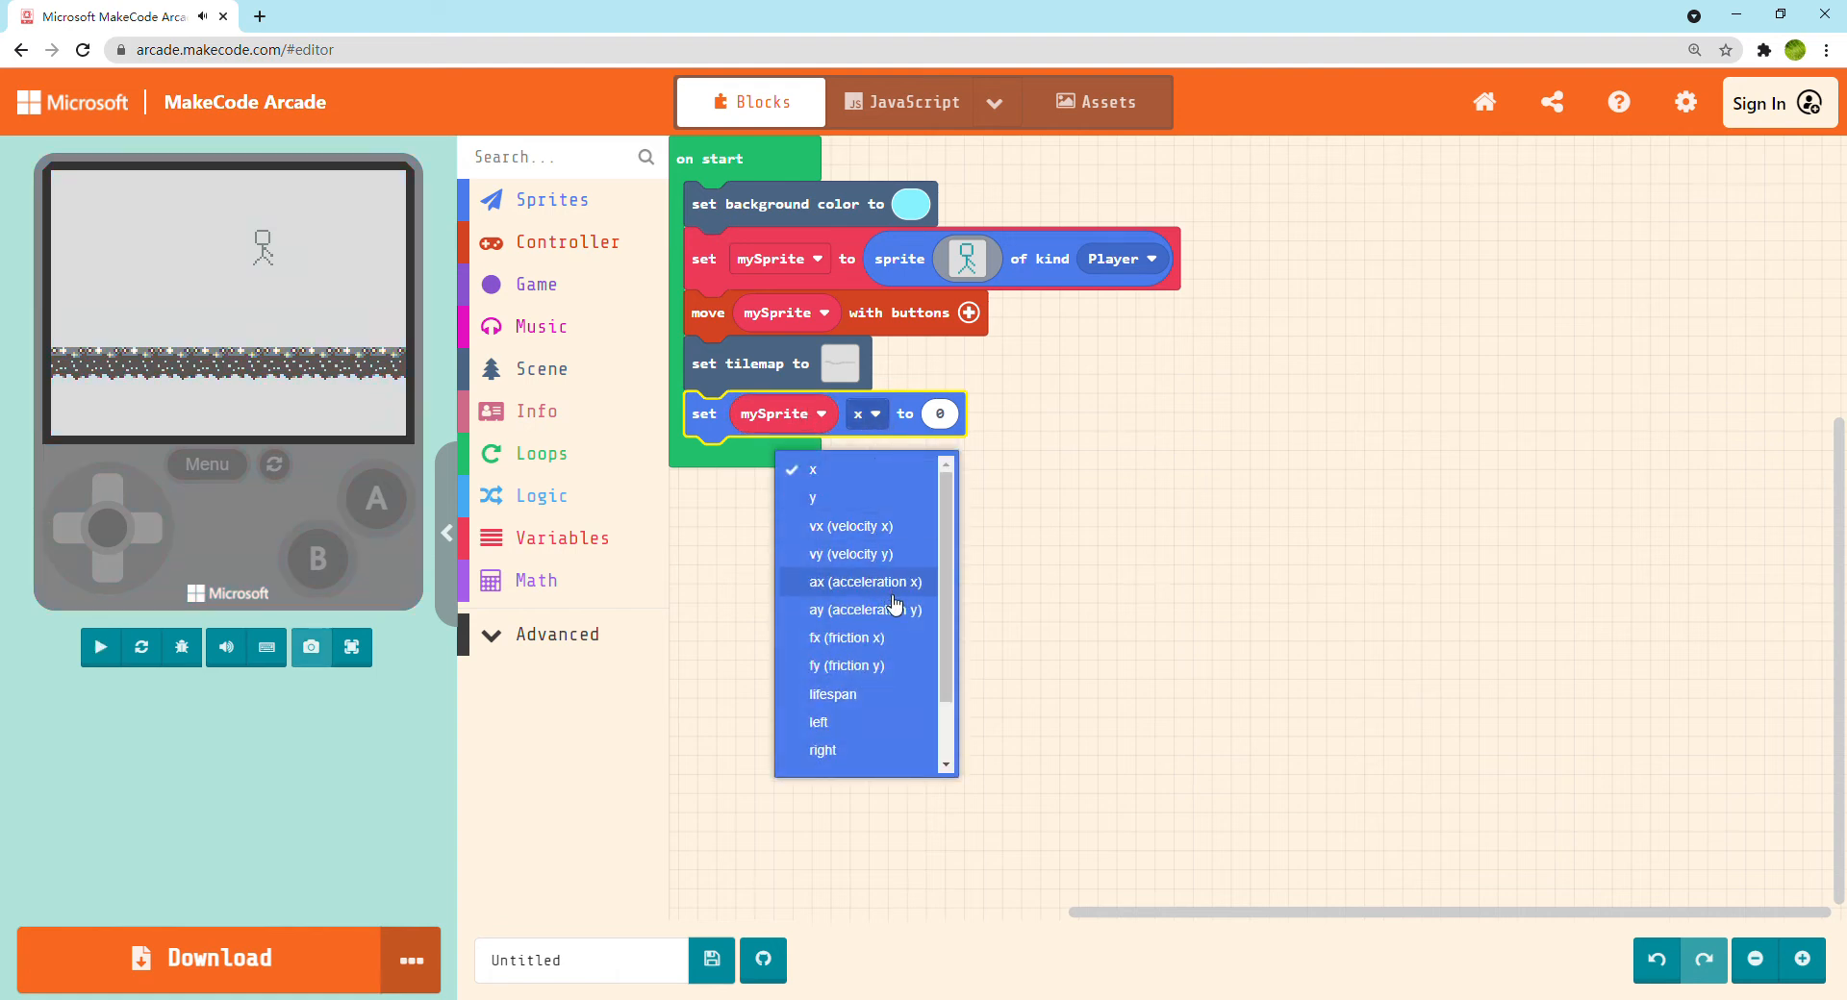
click(892, 593)
click(937, 416)
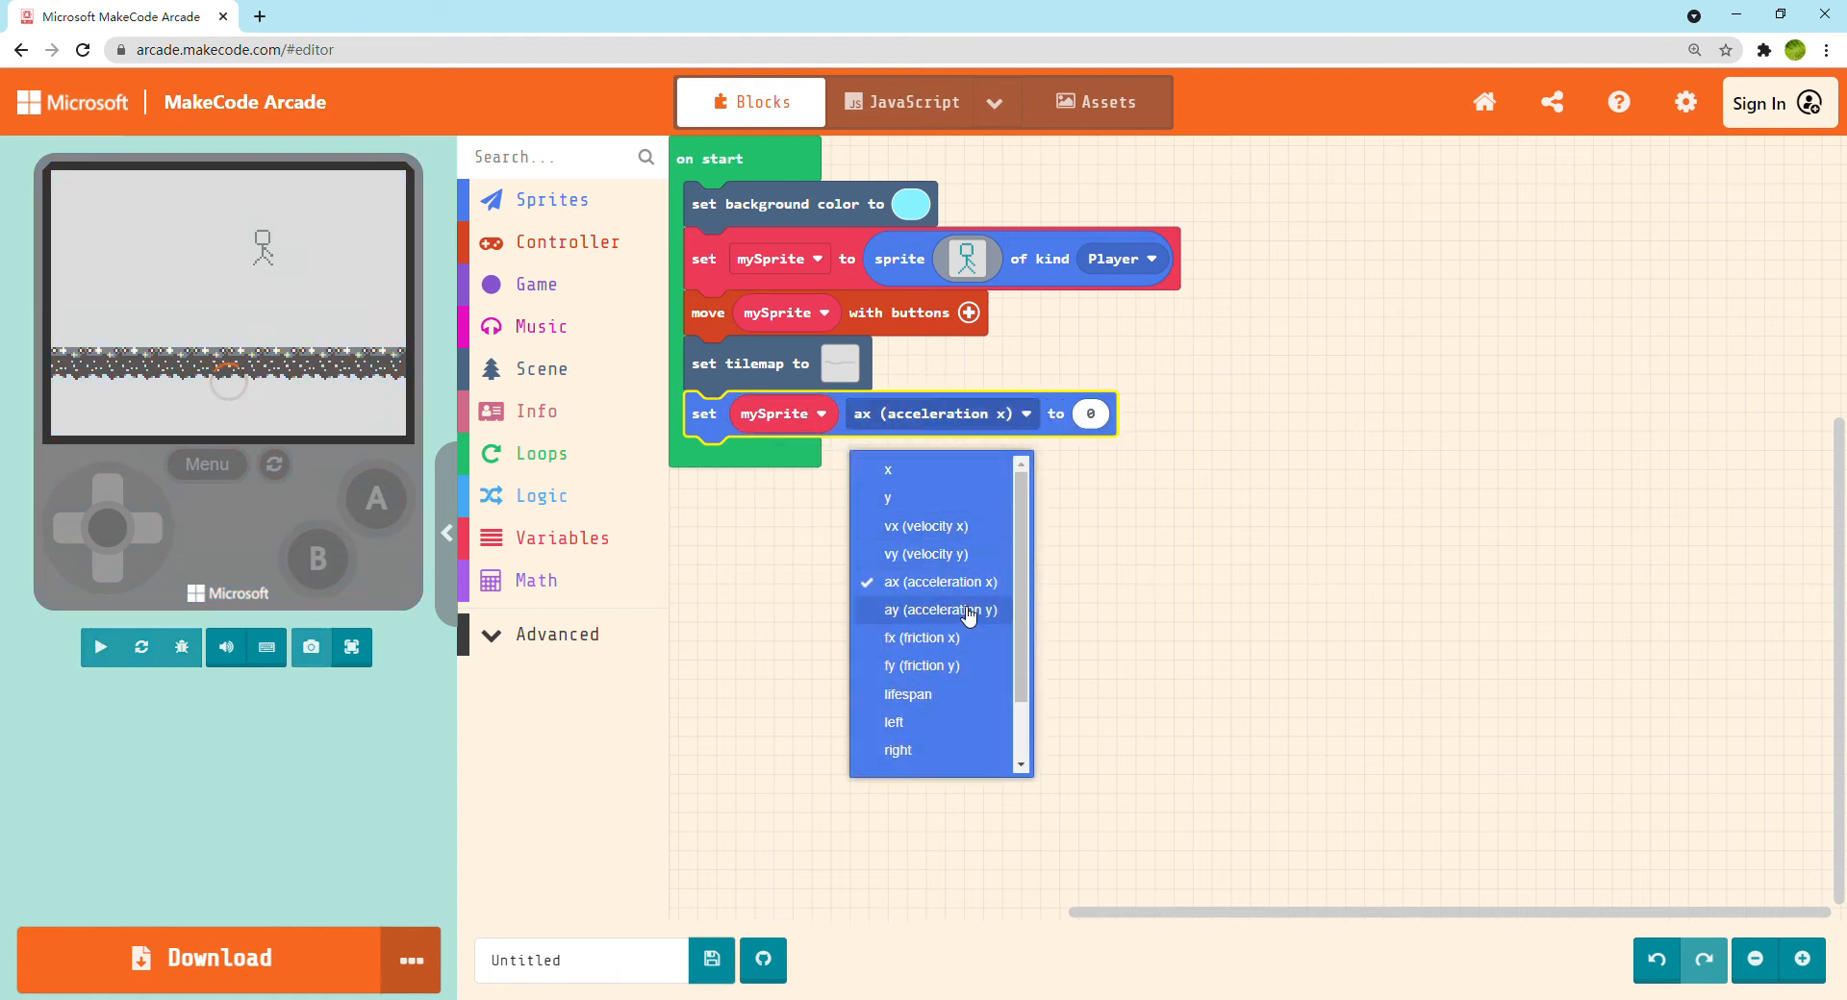
click(967, 612)
click(1090, 413)
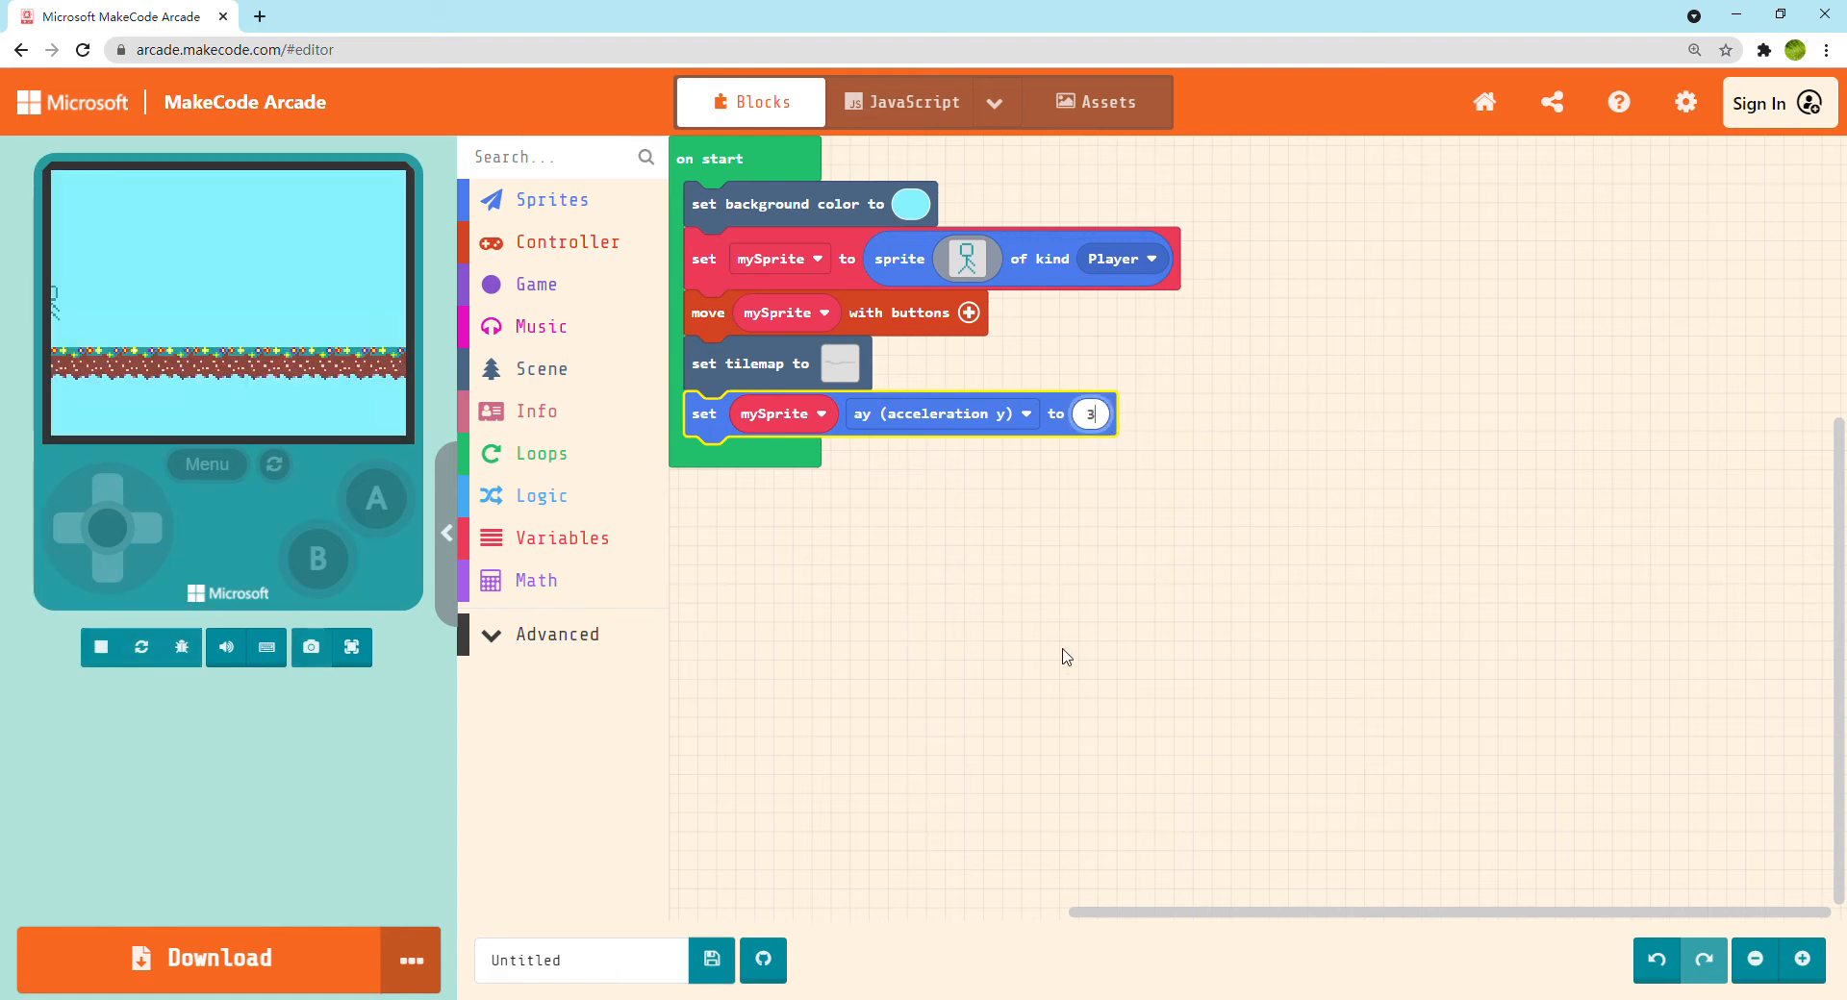
text(350)
drag(1084, 663, 1155, 683)
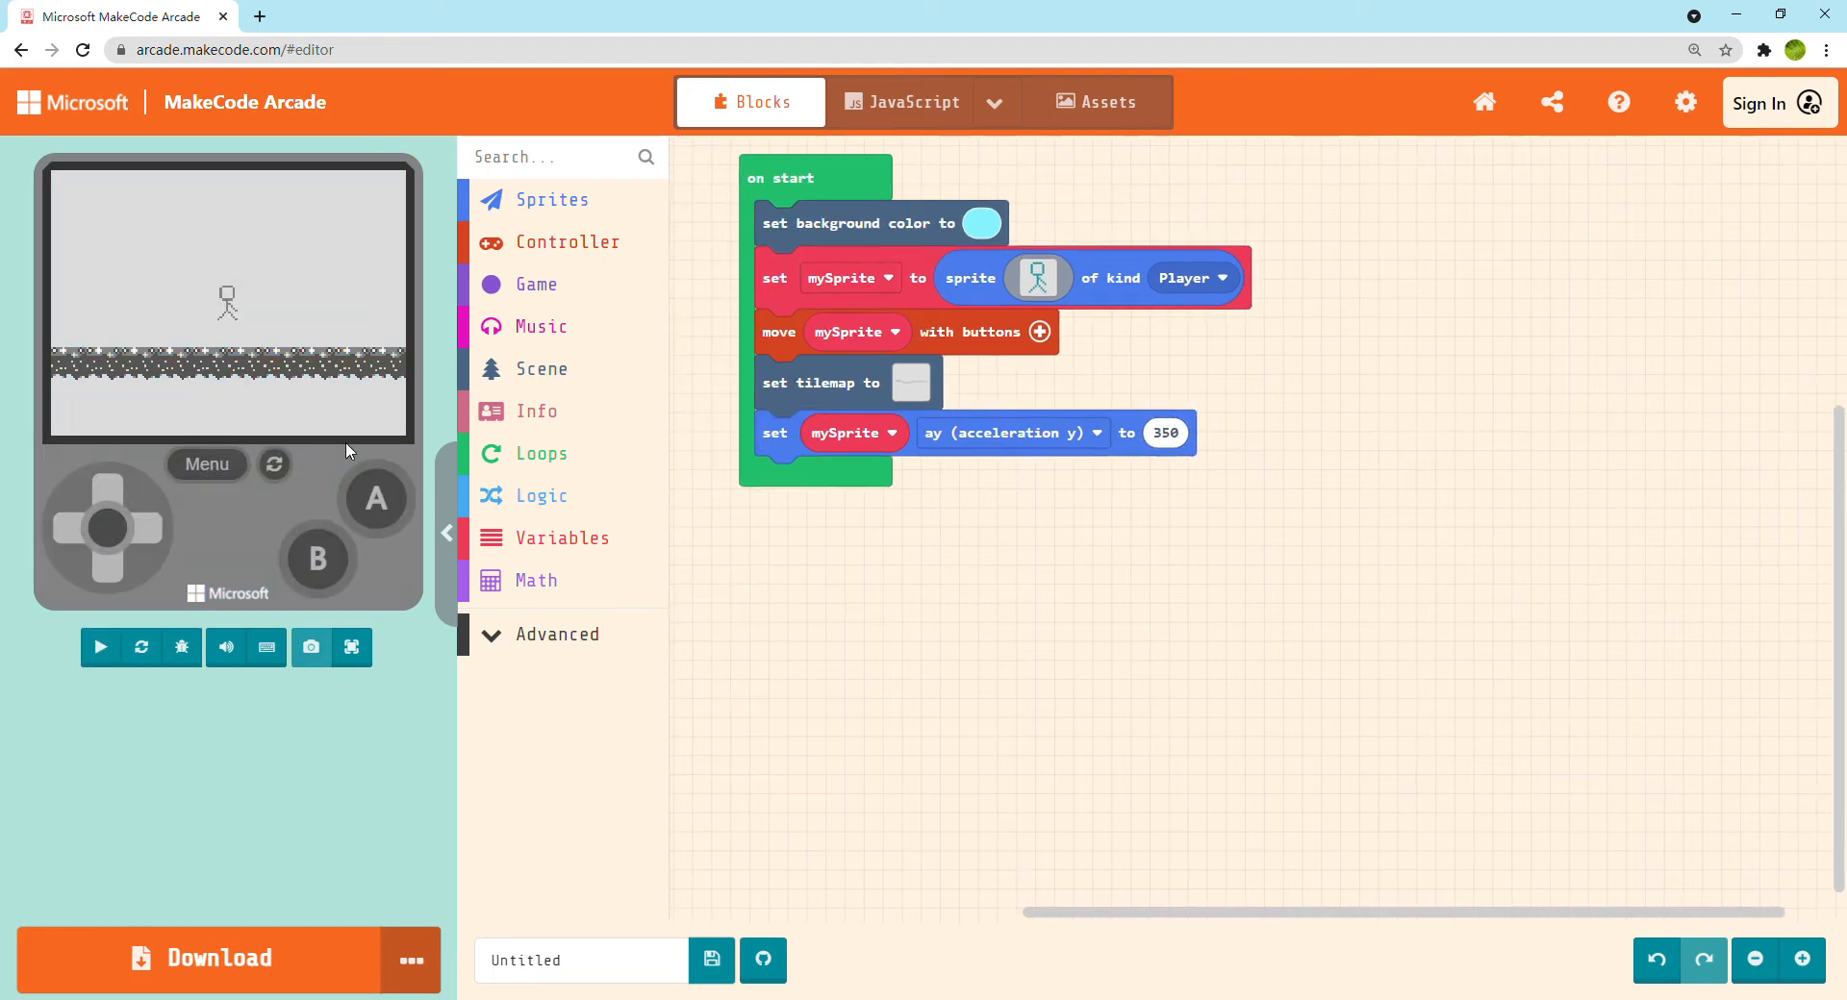
Test the gravity full screen by flying the stick figure up and moving it both ways above the floor, and return to the editor
click(352, 646)
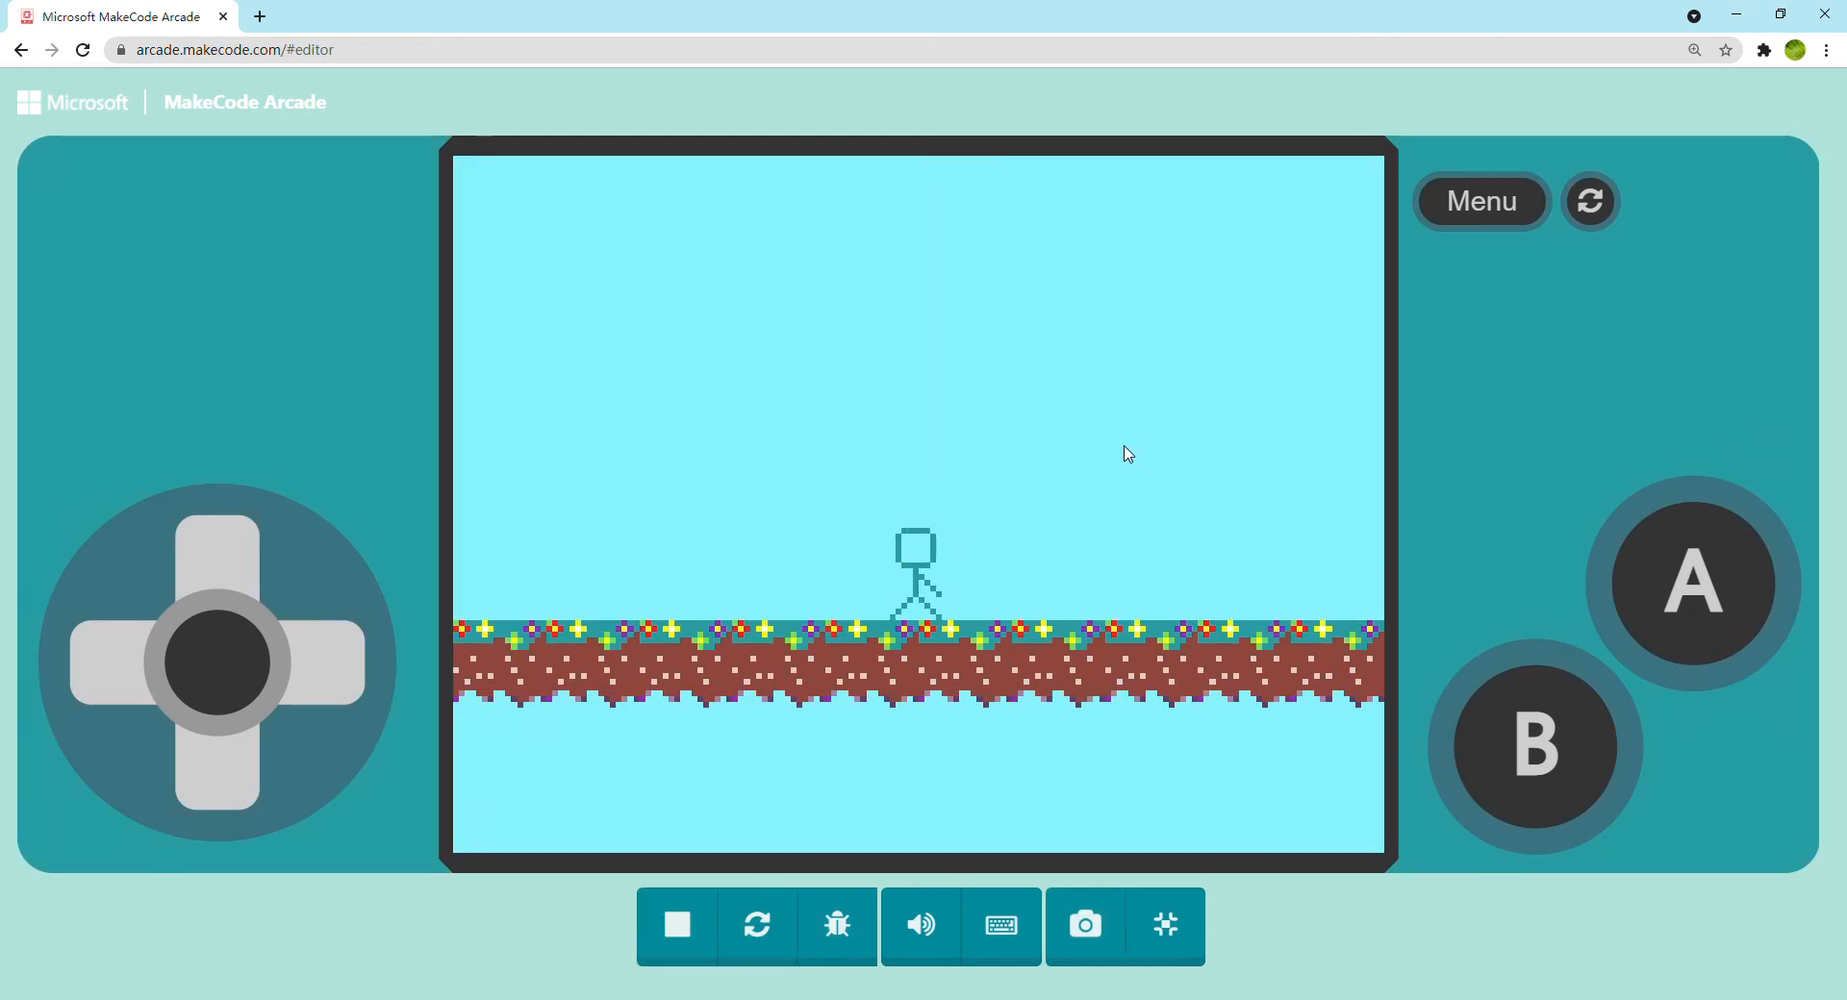
key(Up)
key(Up)
key(Up)
key(Up)
key(Left)
key(Right)
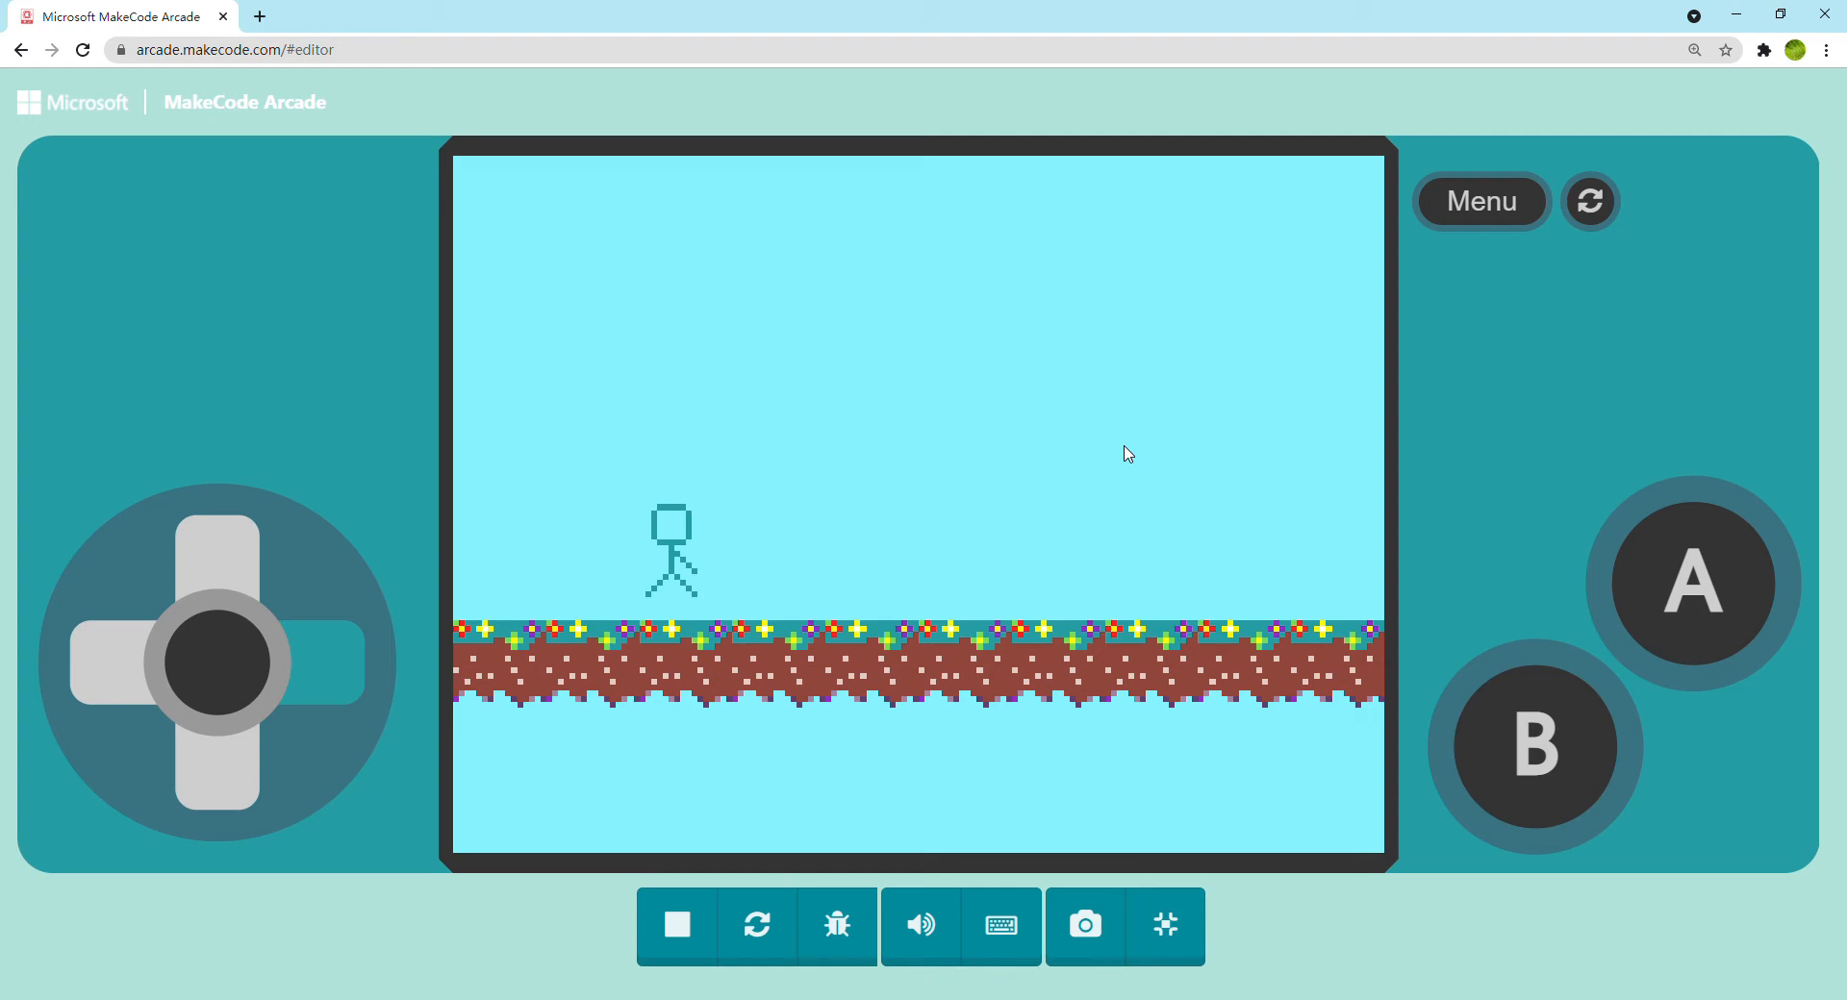
key(Left)
key(Up)
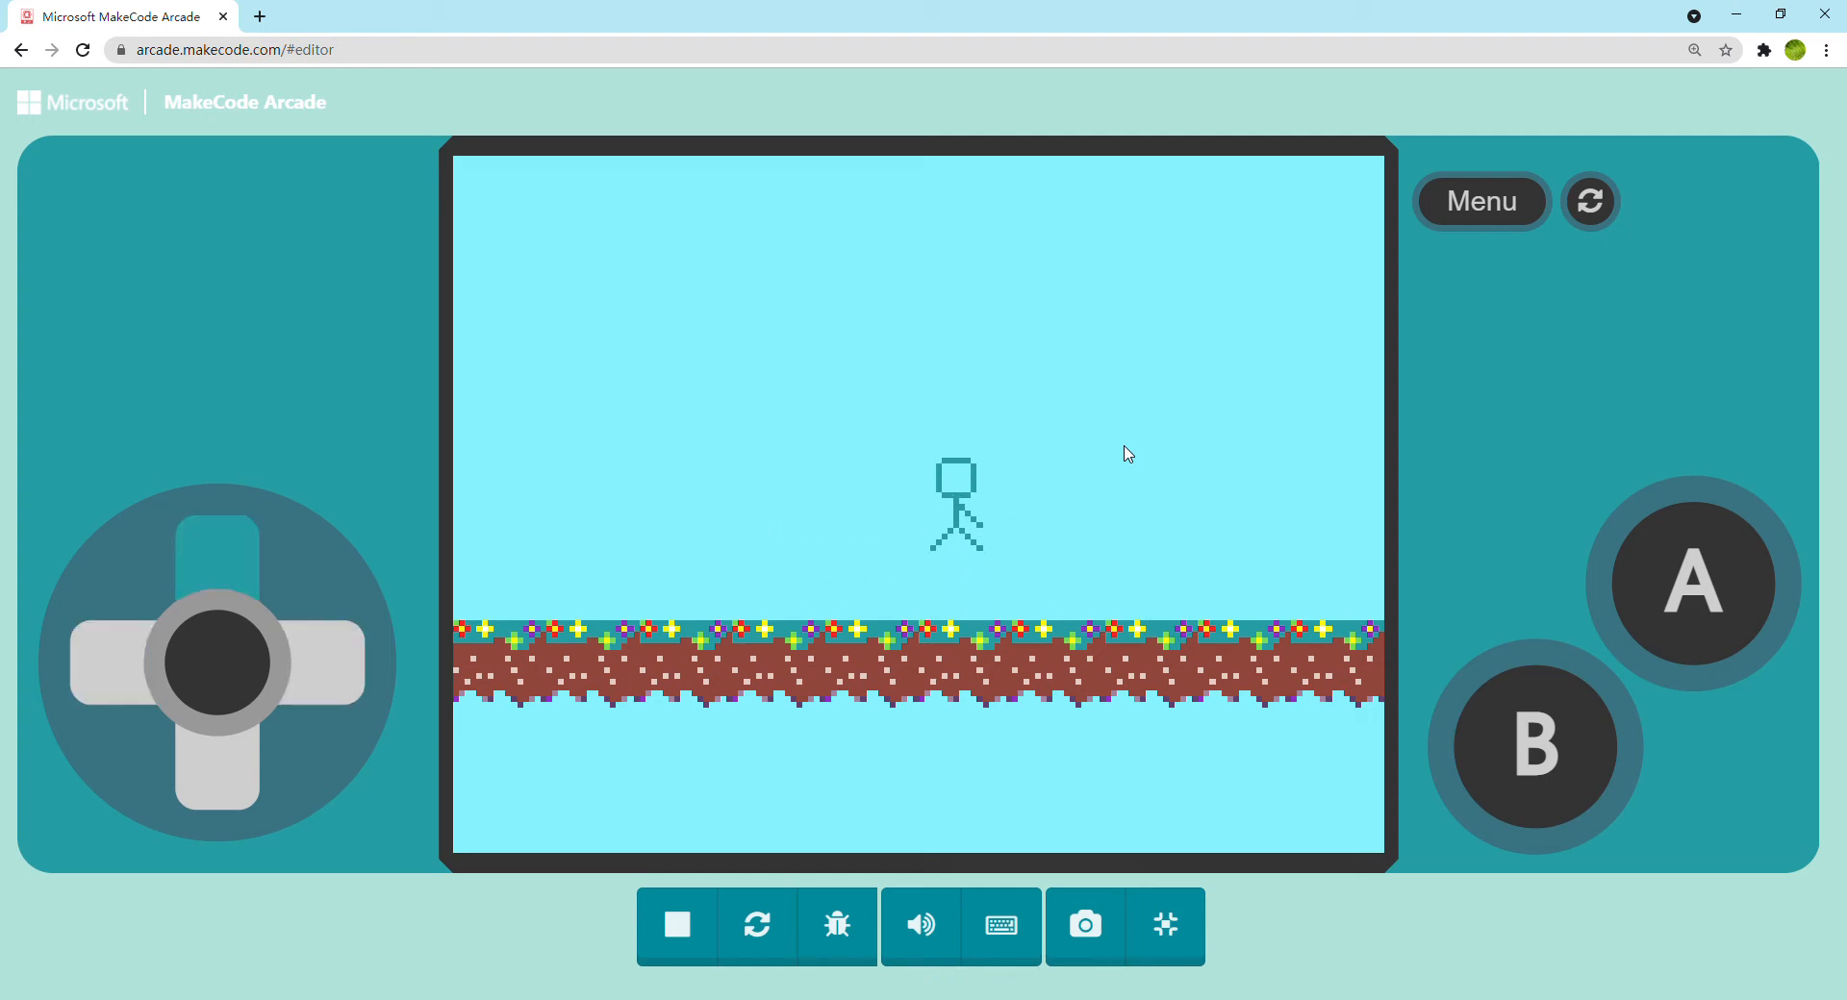
key(Left)
key(Right)
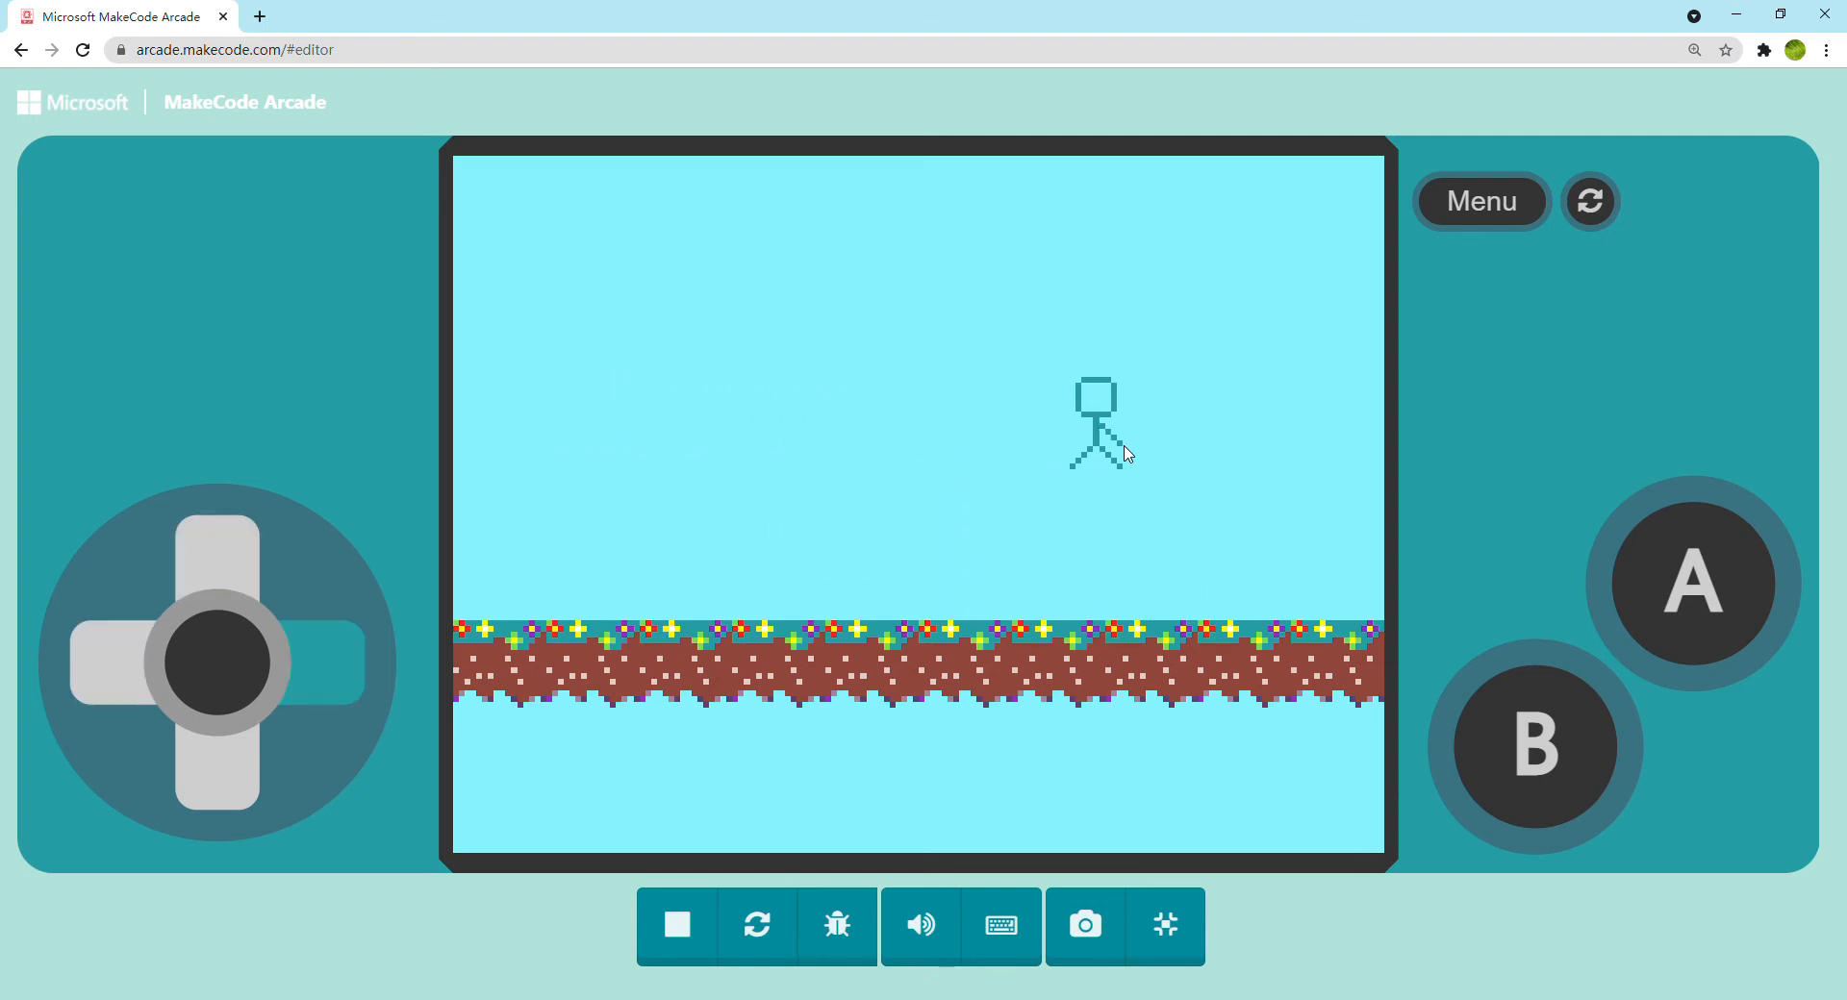
key(Left)
key(Right)
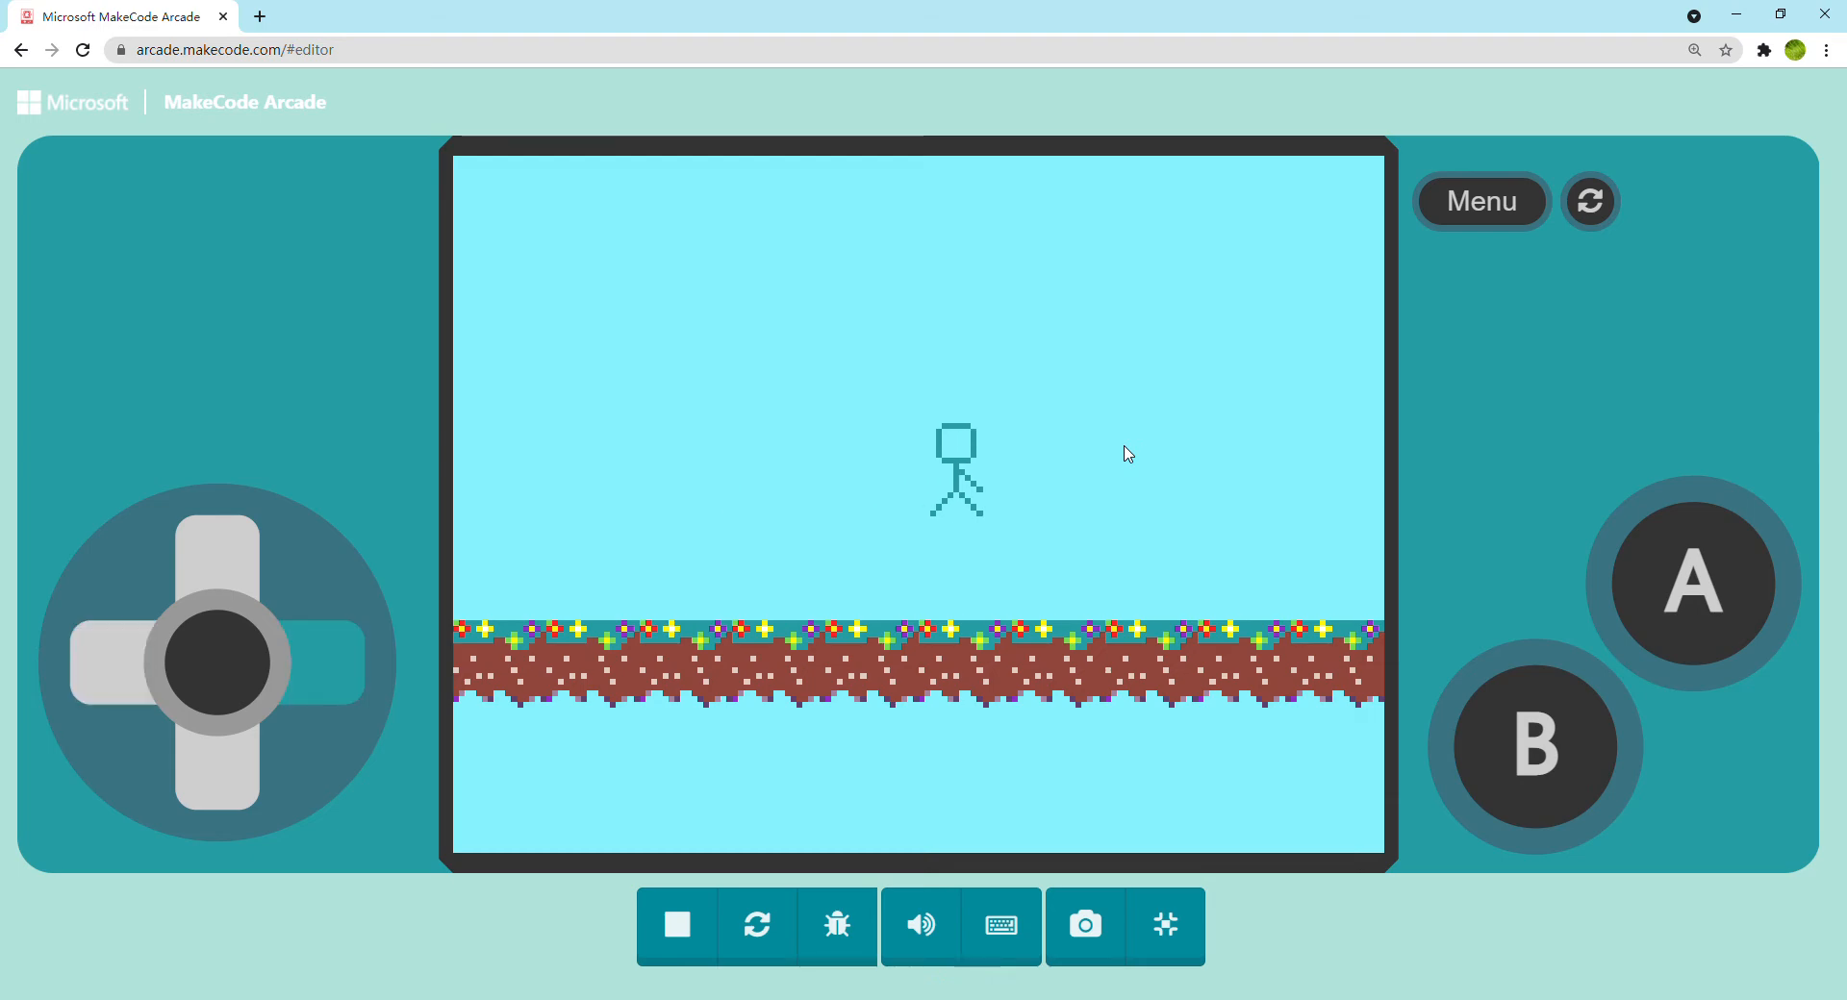
key(Left)
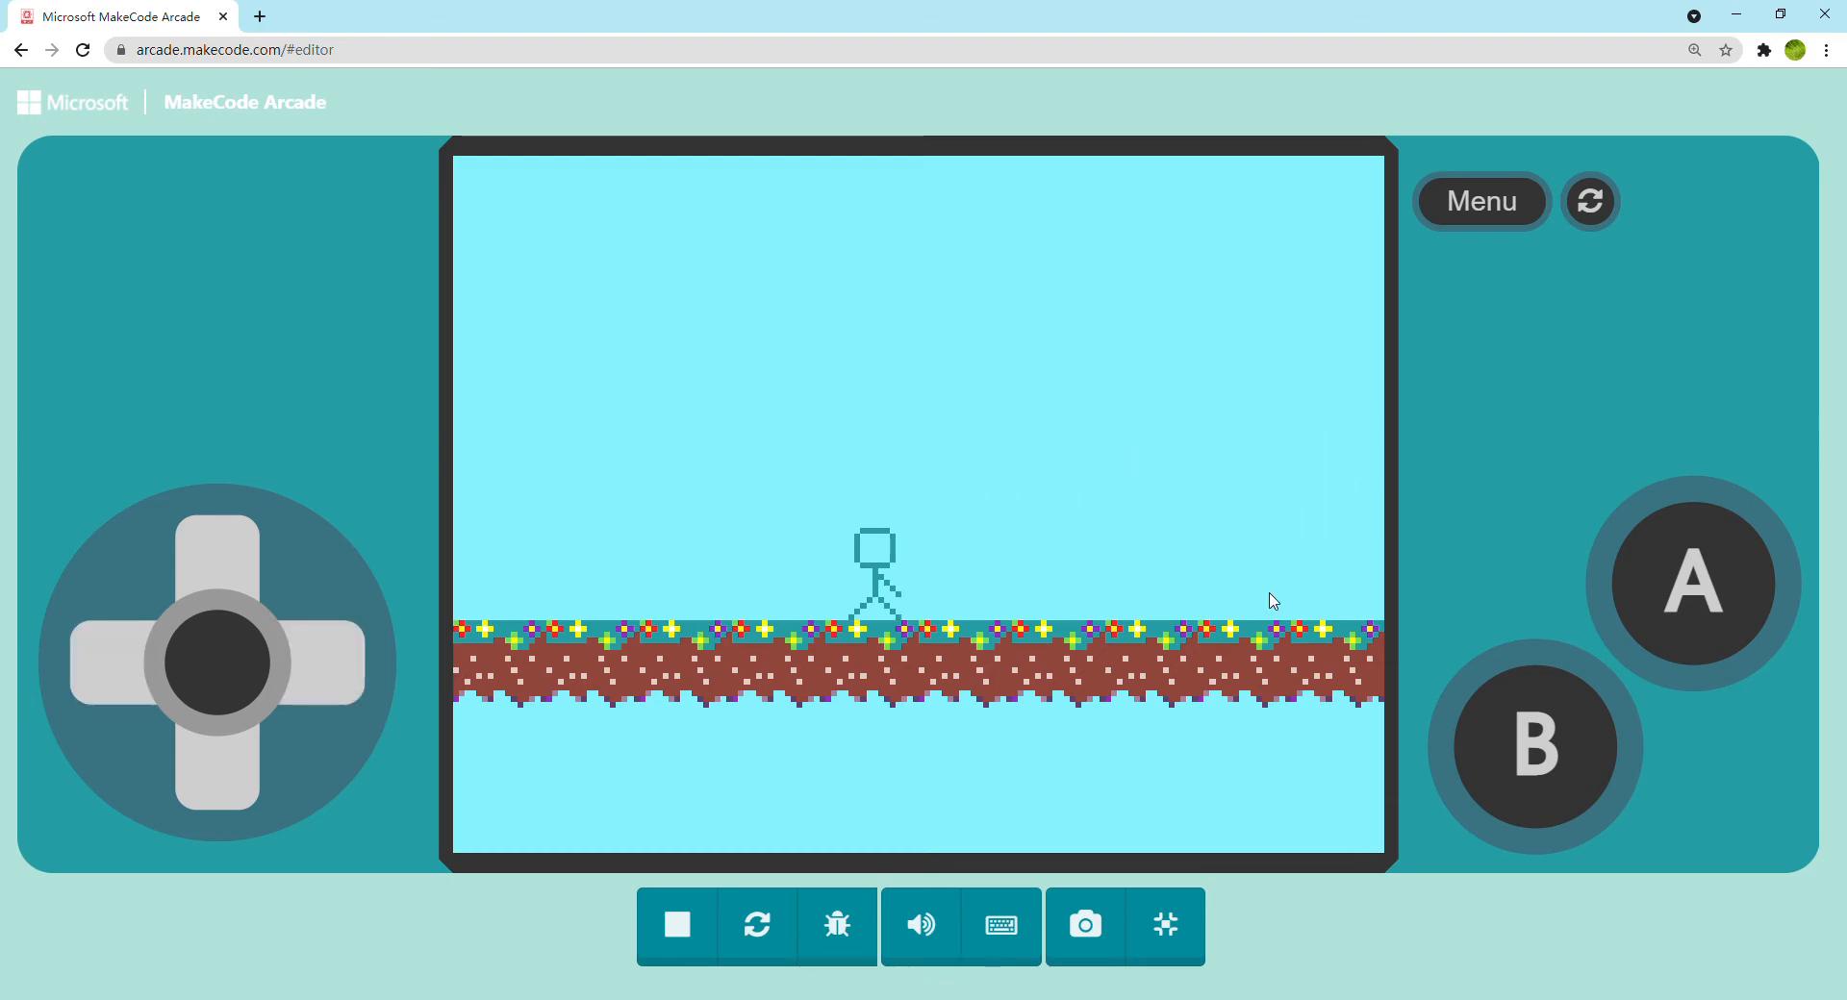
click(1193, 925)
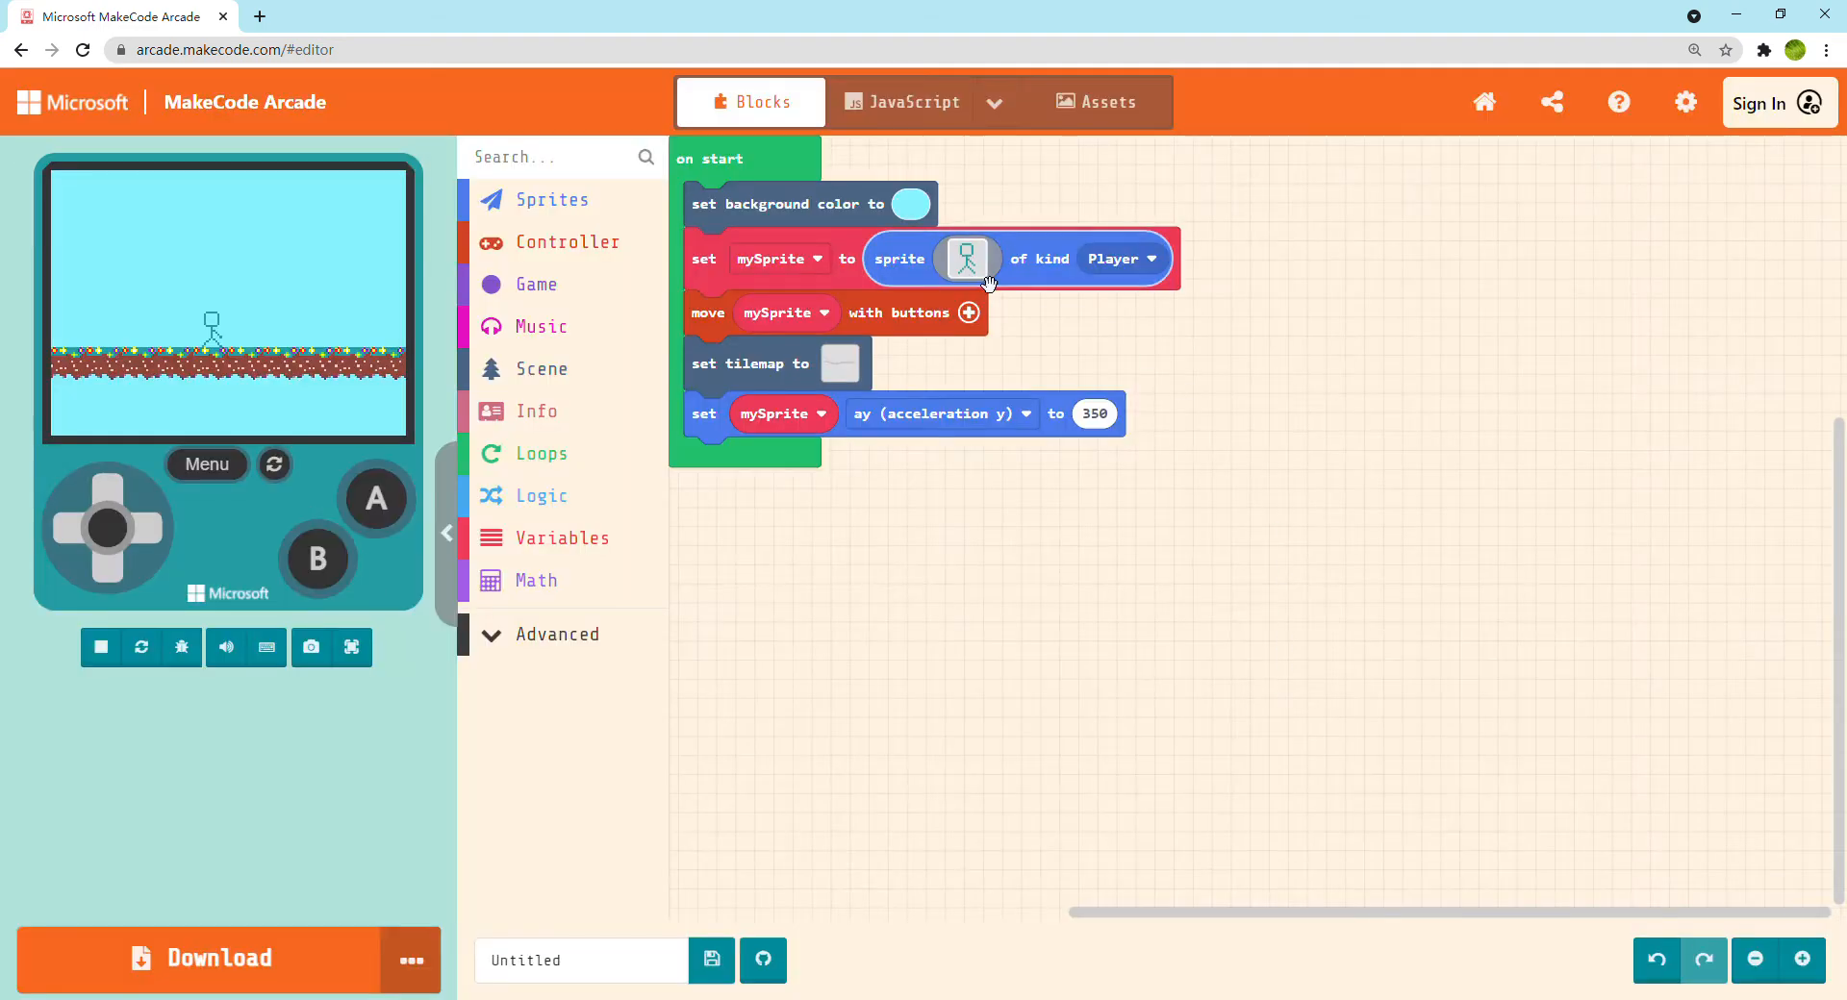
Expand the move mySprite with buttons block to show its speeds and set vy to 0
click(969, 313)
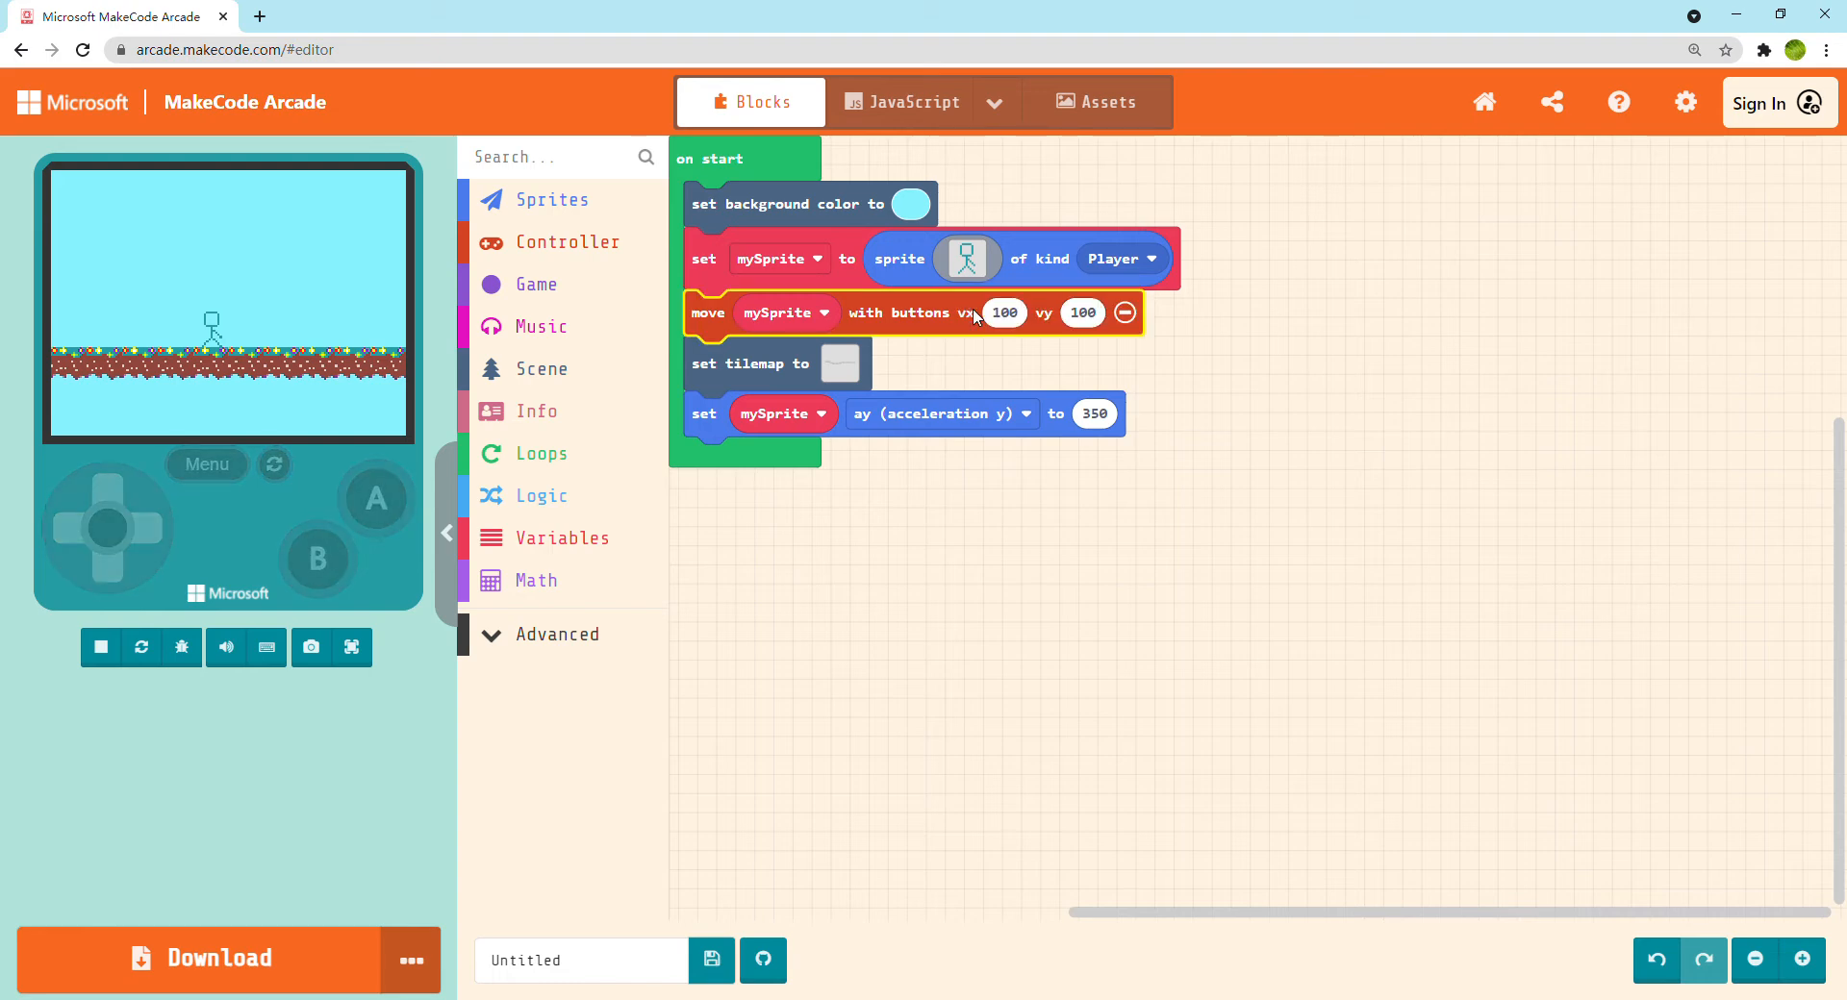
click(1081, 314)
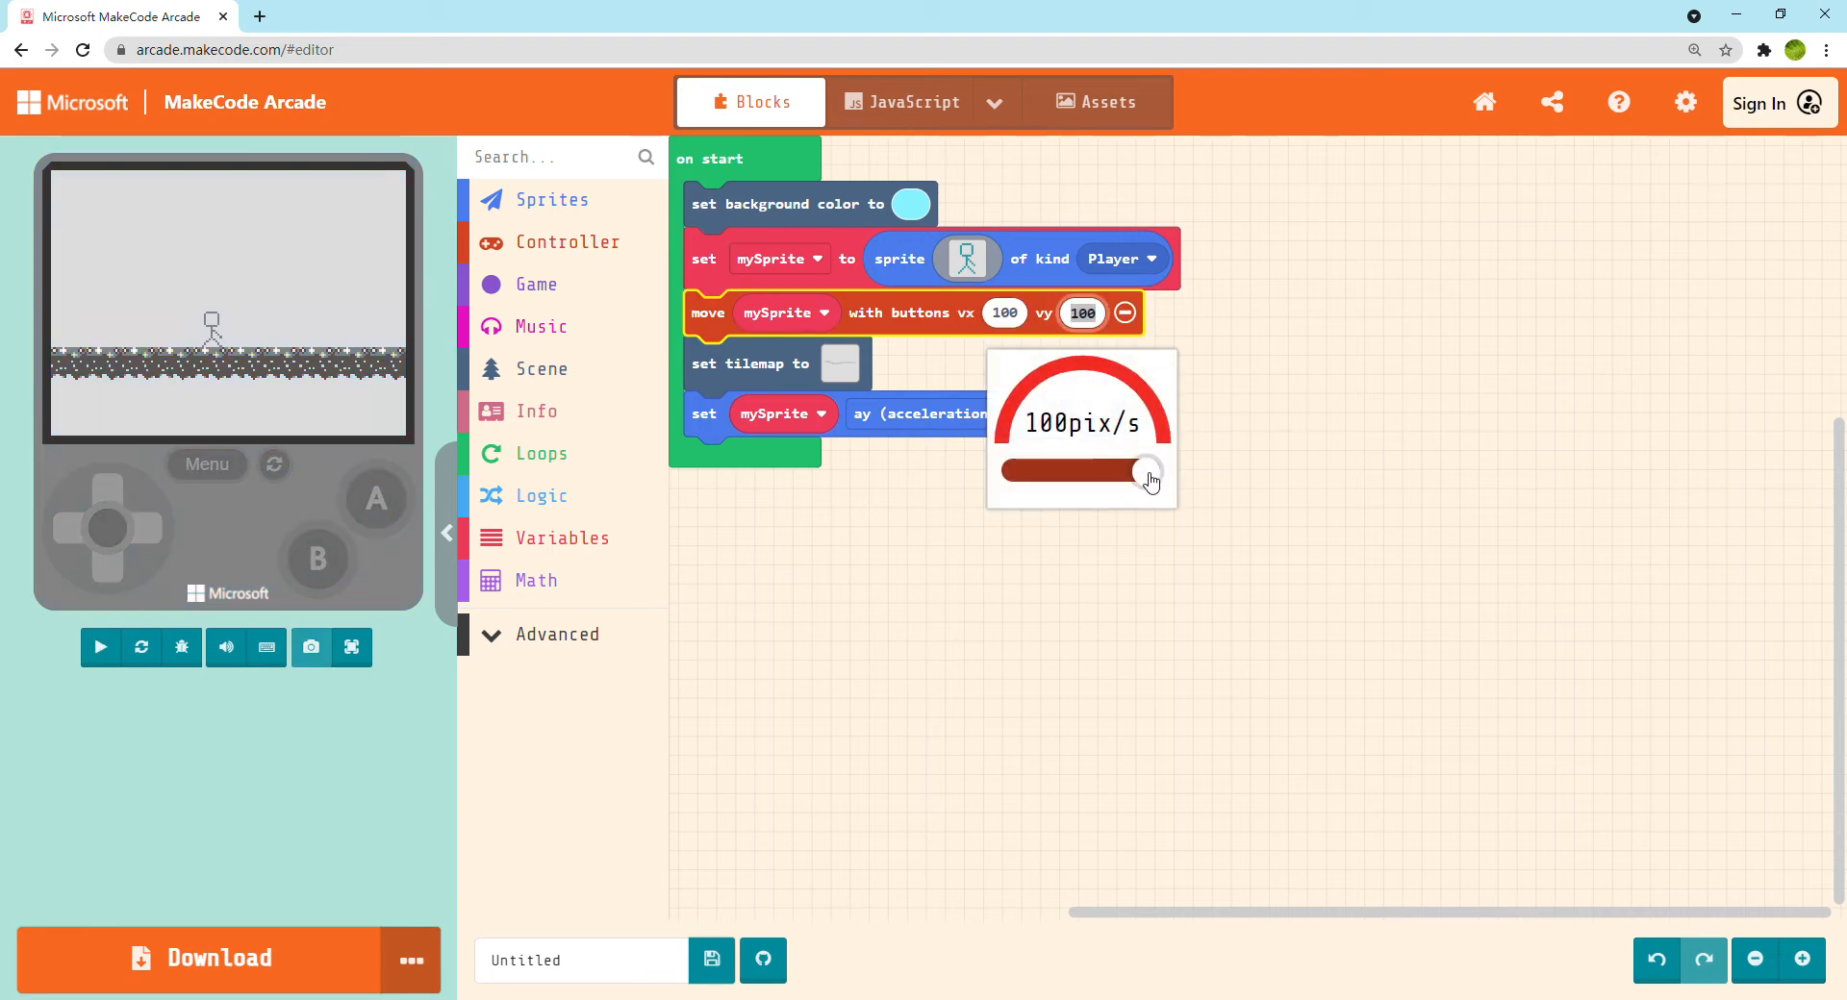
drag(1147, 478, 498, 528)
drag(1008, 486, 1084, 478)
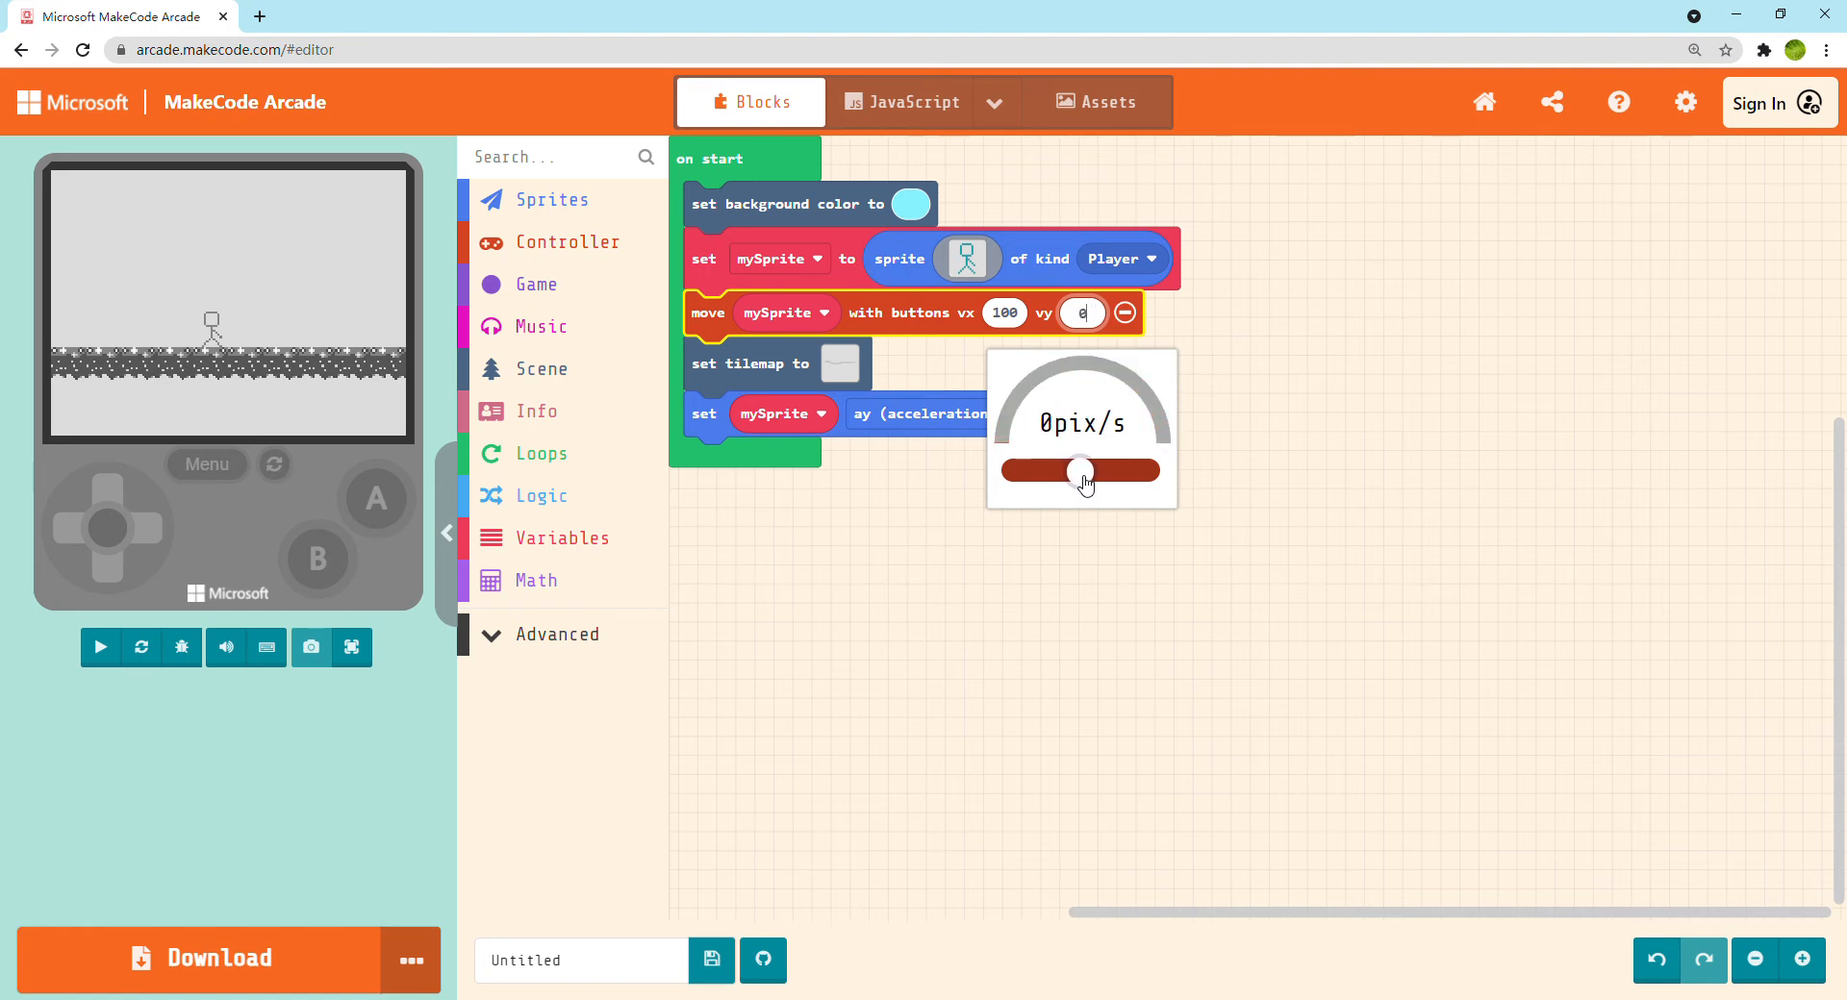
click(1289, 482)
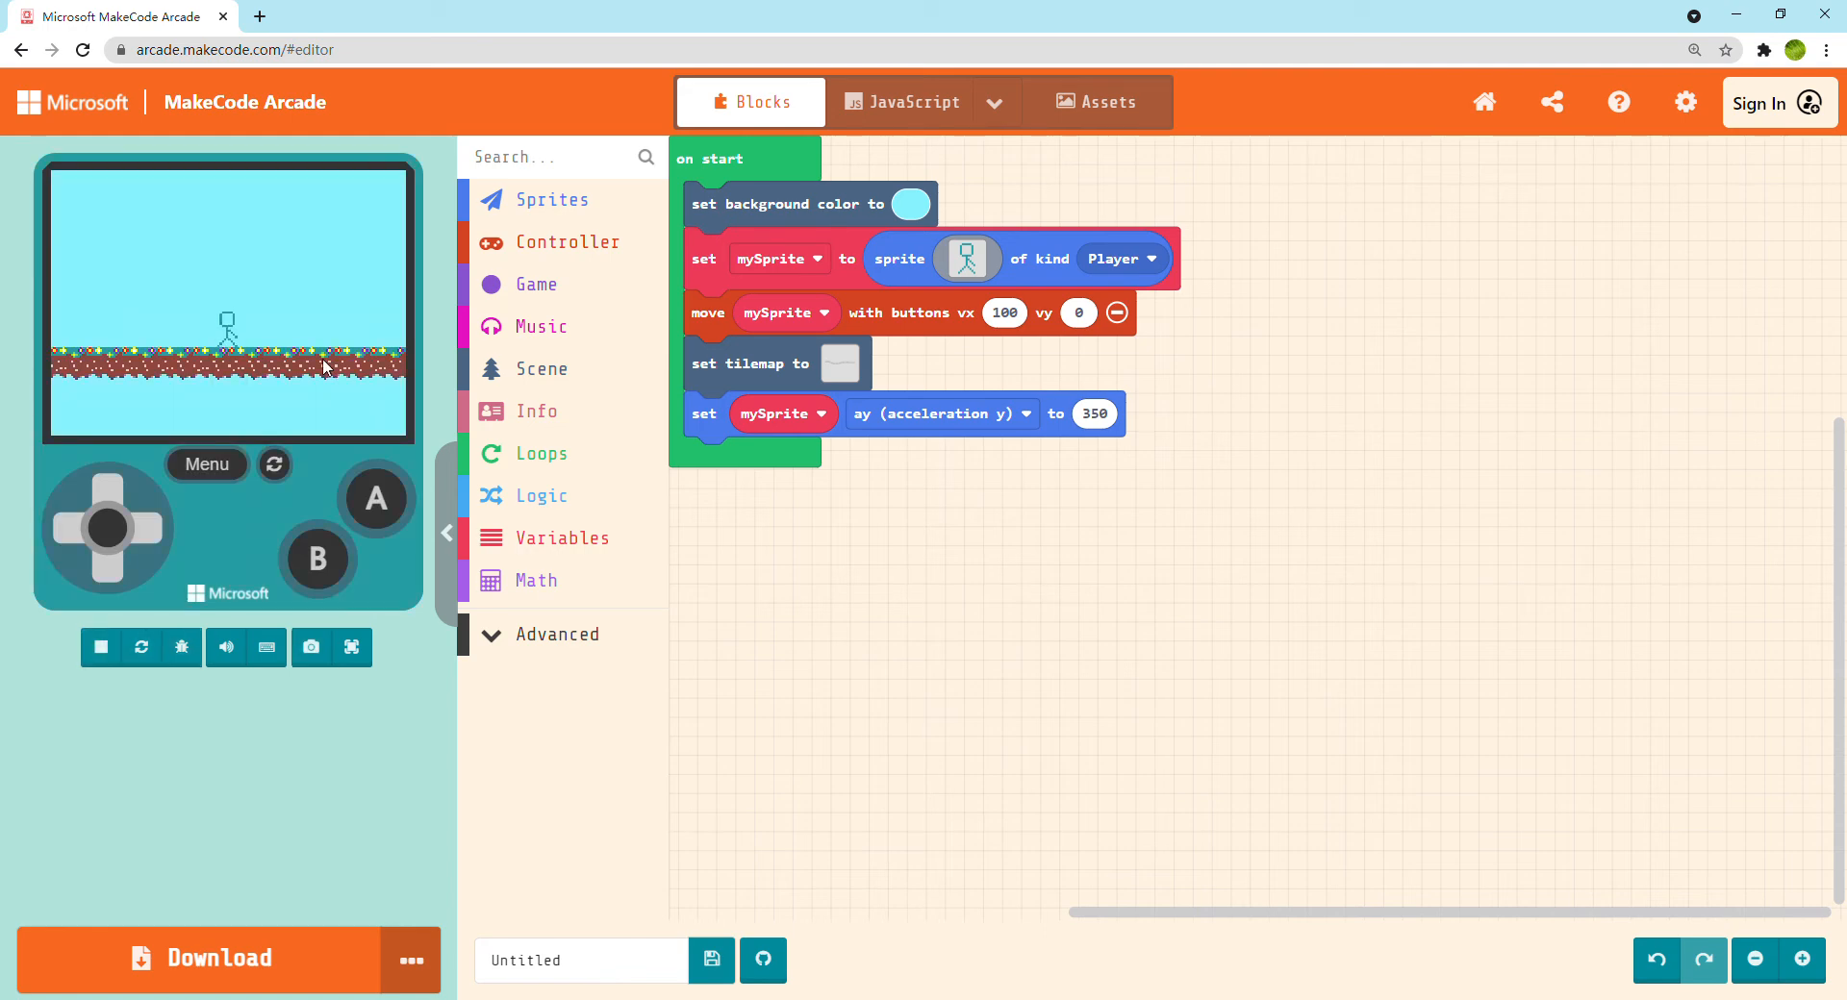
Test the horizontal-only movement full screen, restarting the game and walking the stick figure back and forth, and return to the editor
click(351, 652)
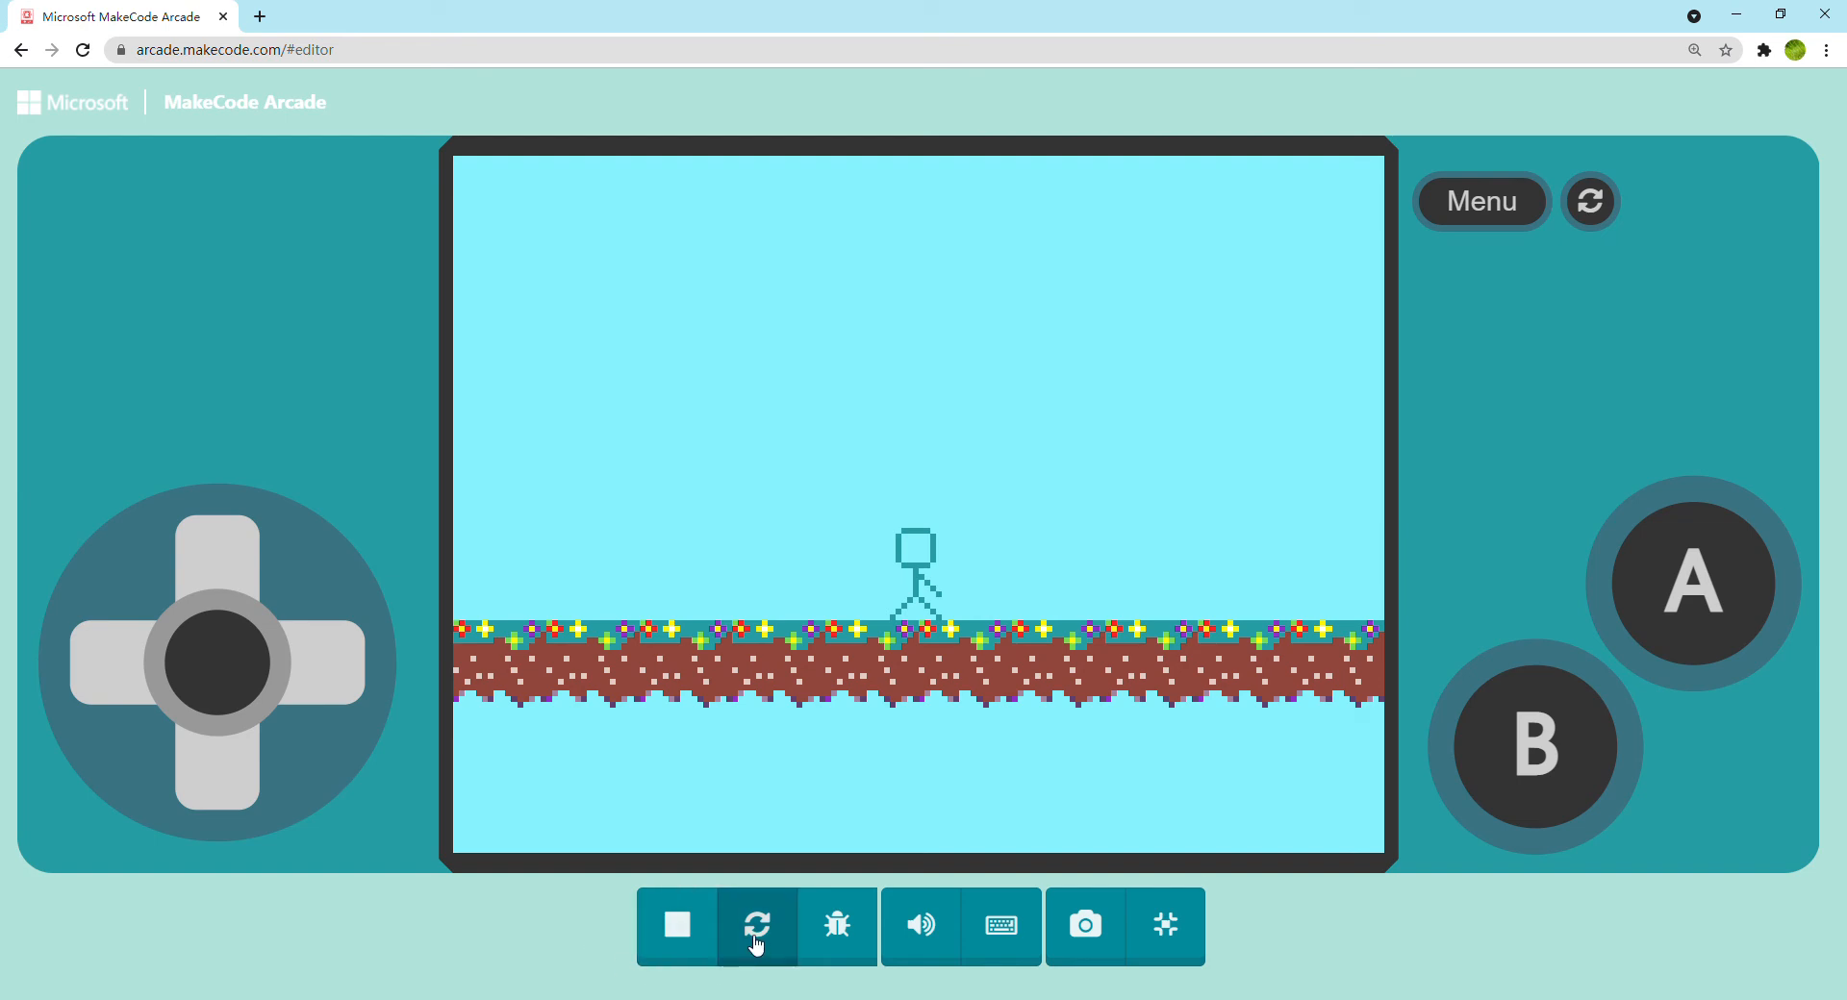
key(Right)
key(space)
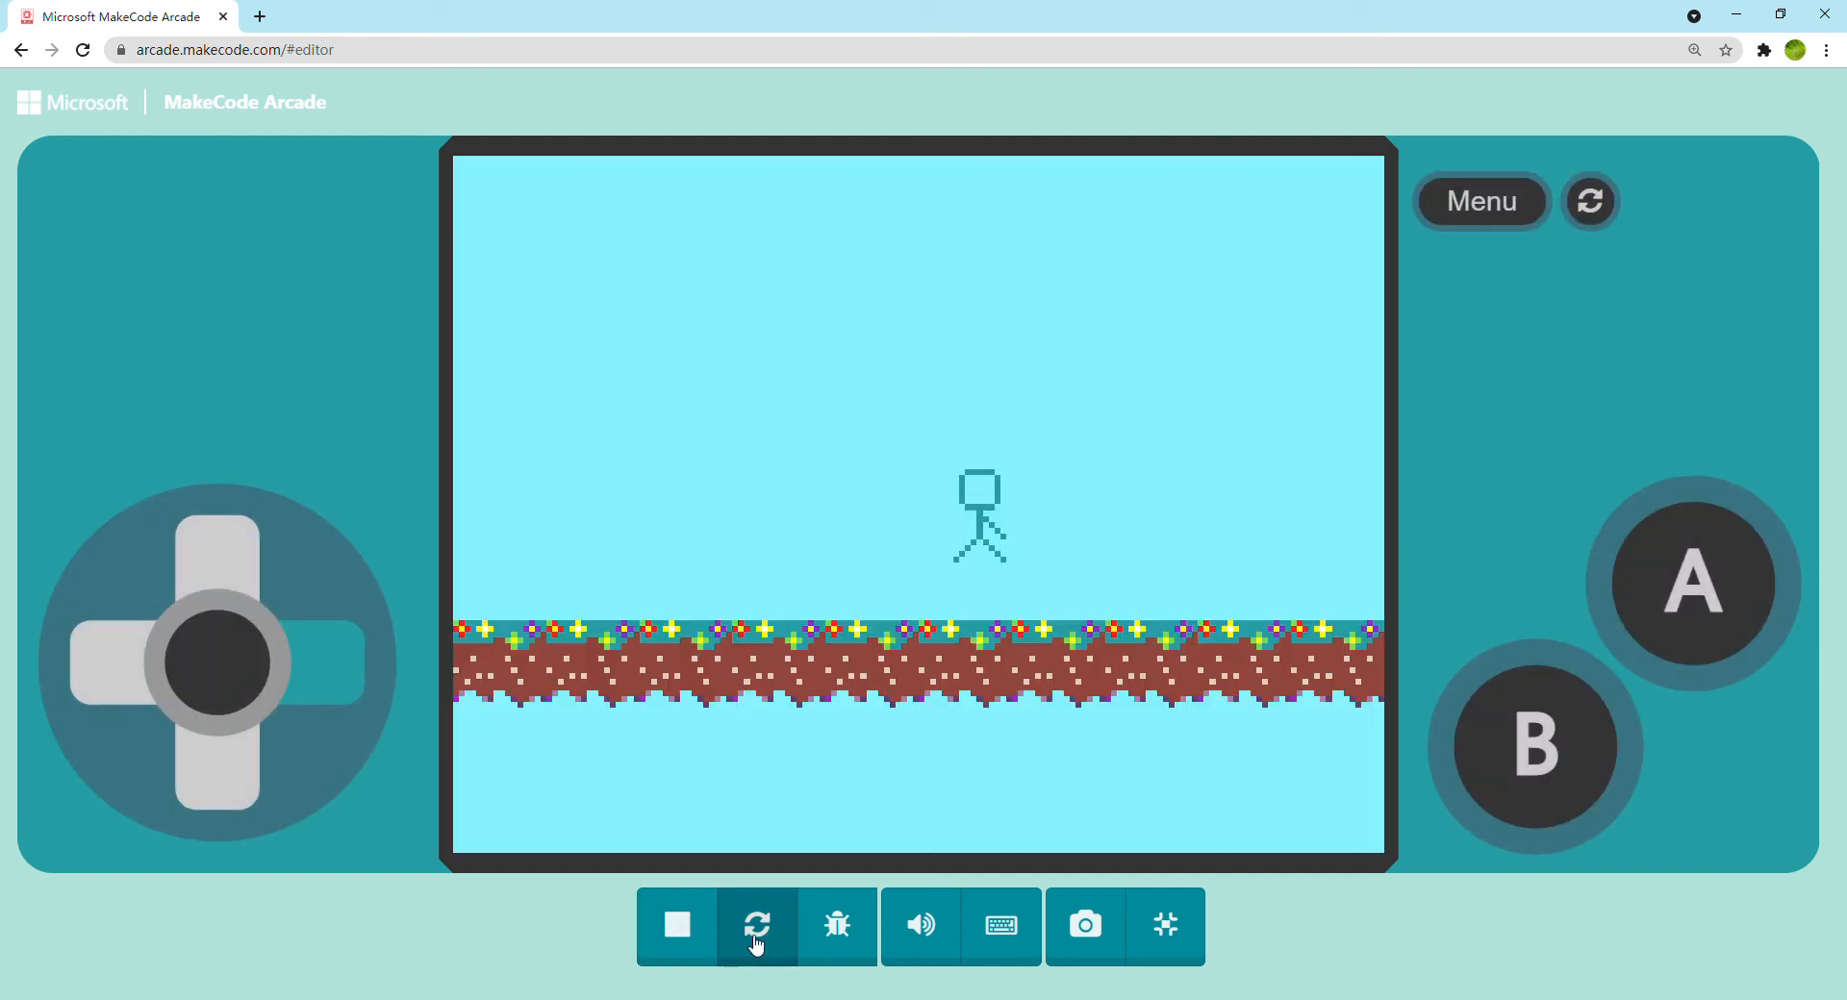
key(Left)
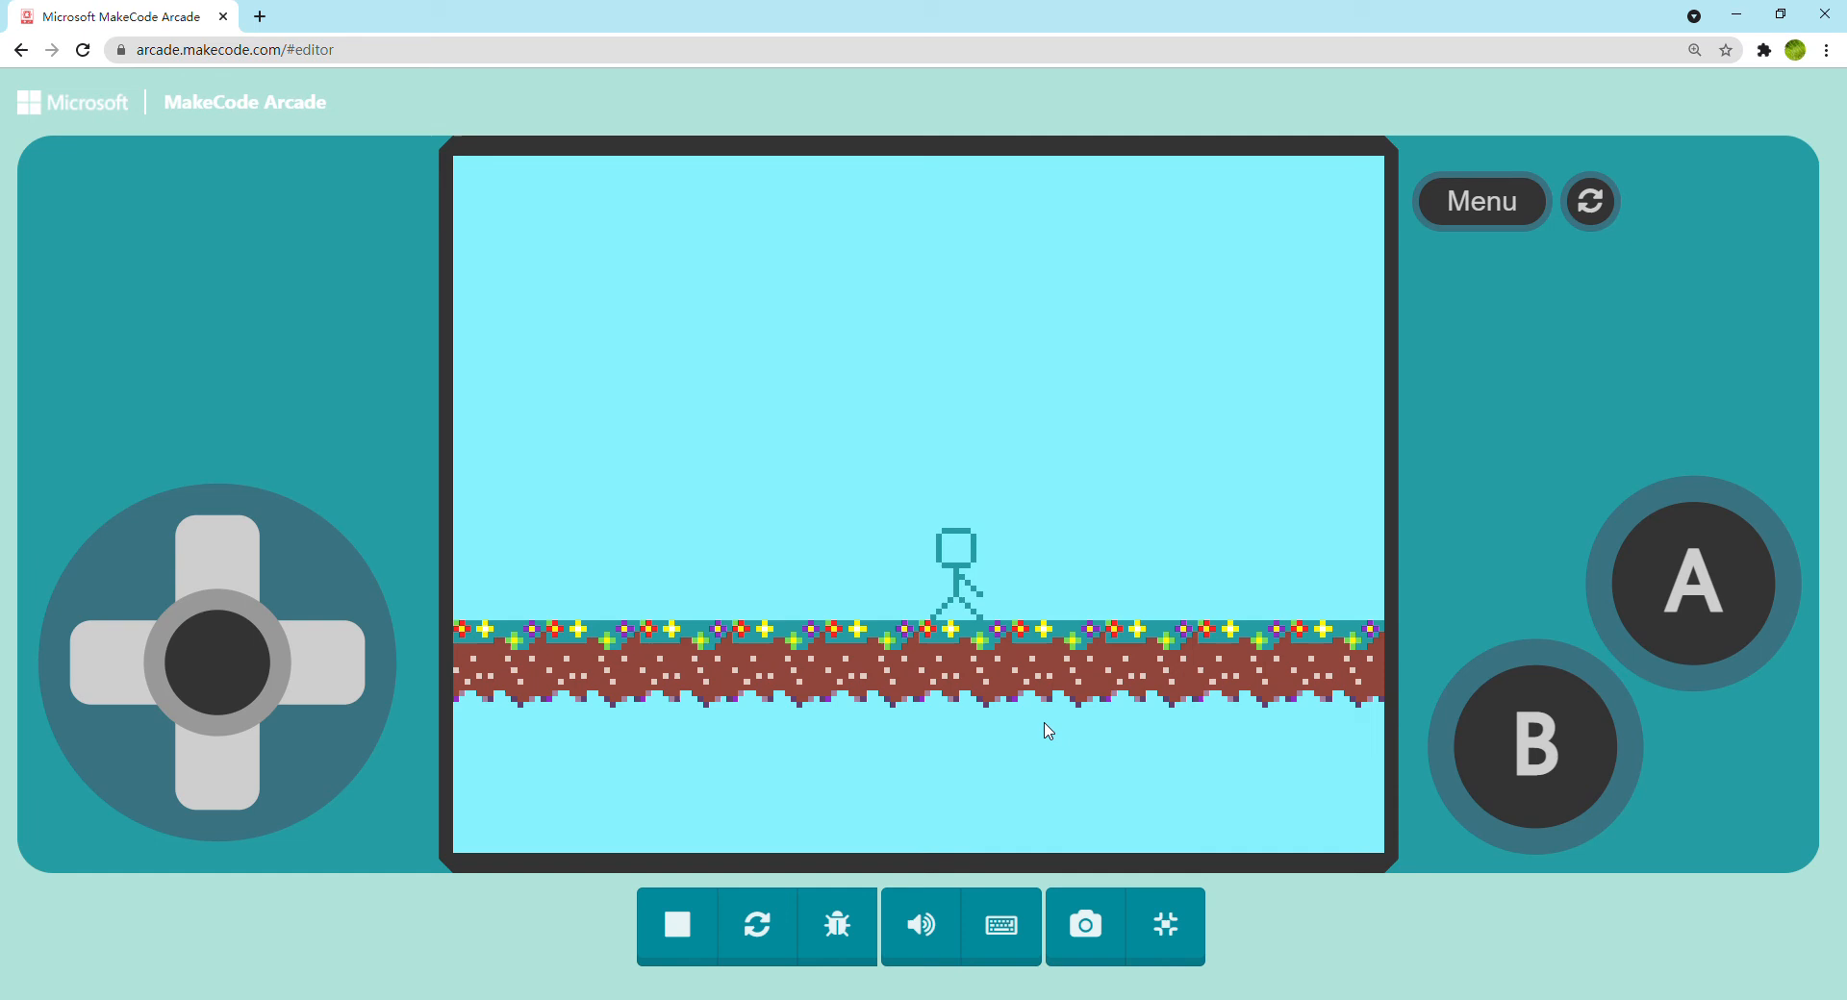
click(758, 927)
key(Right)
key(Left)
key(Left)
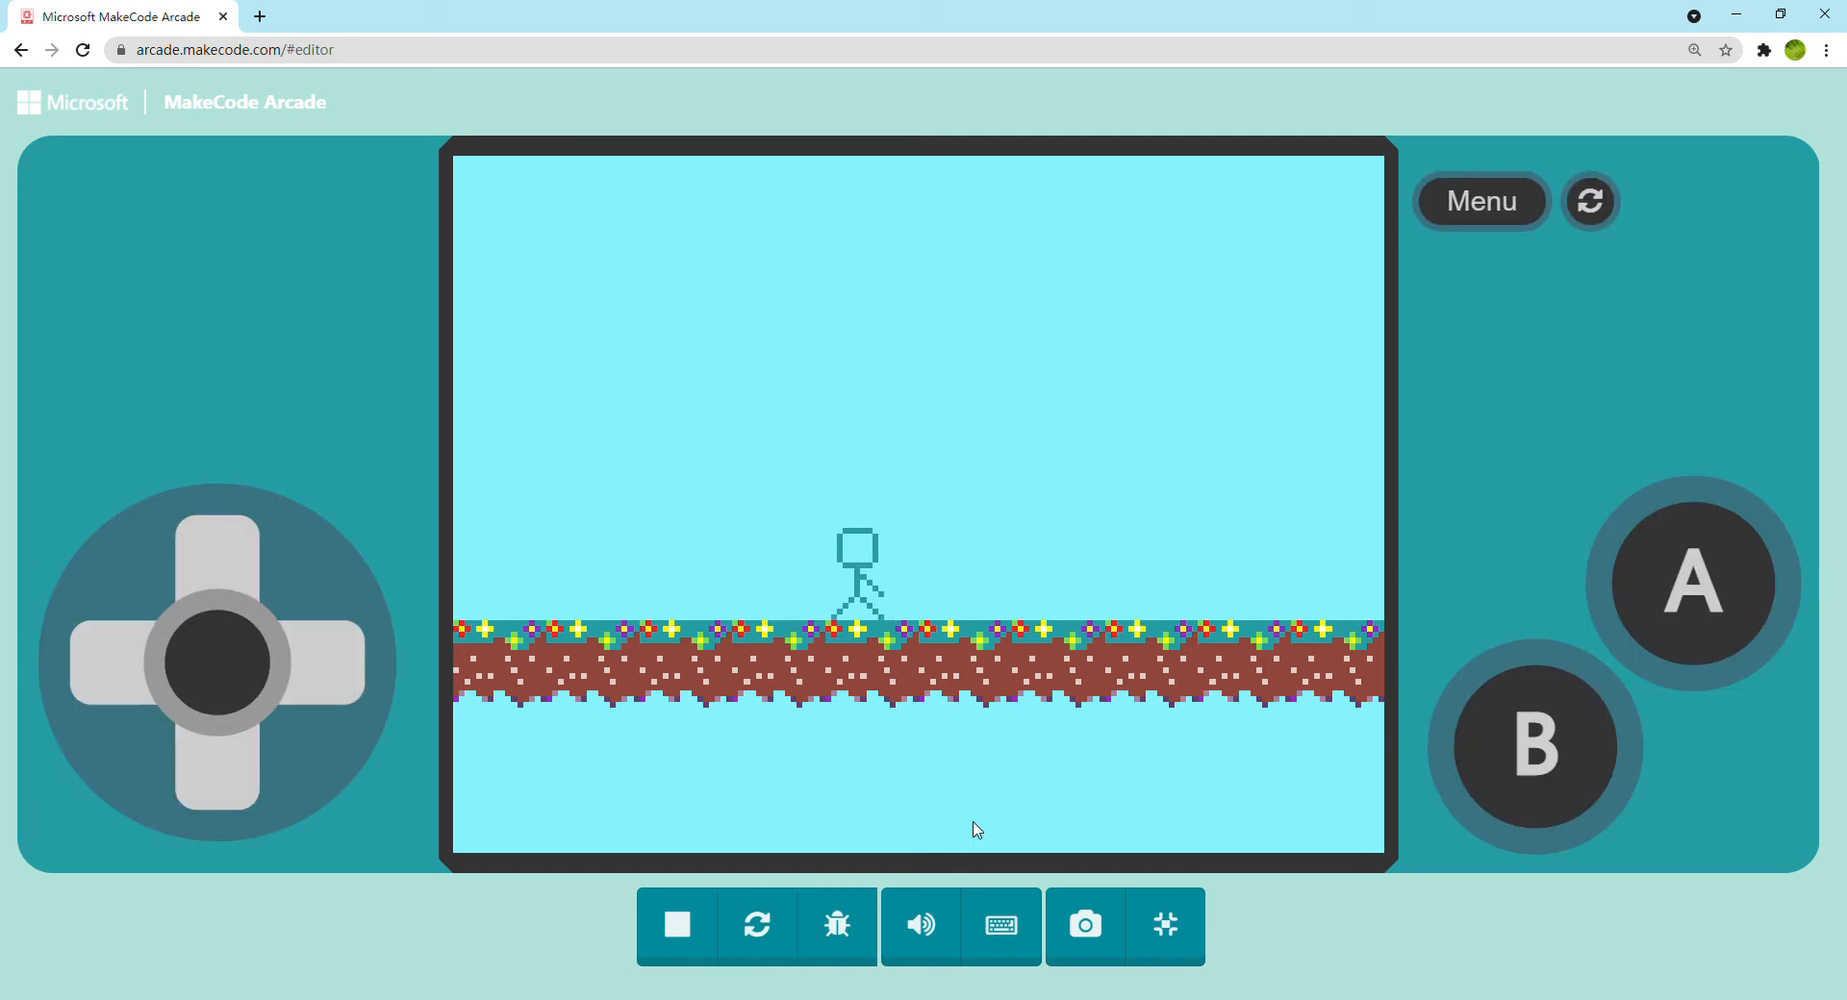
key(Right)
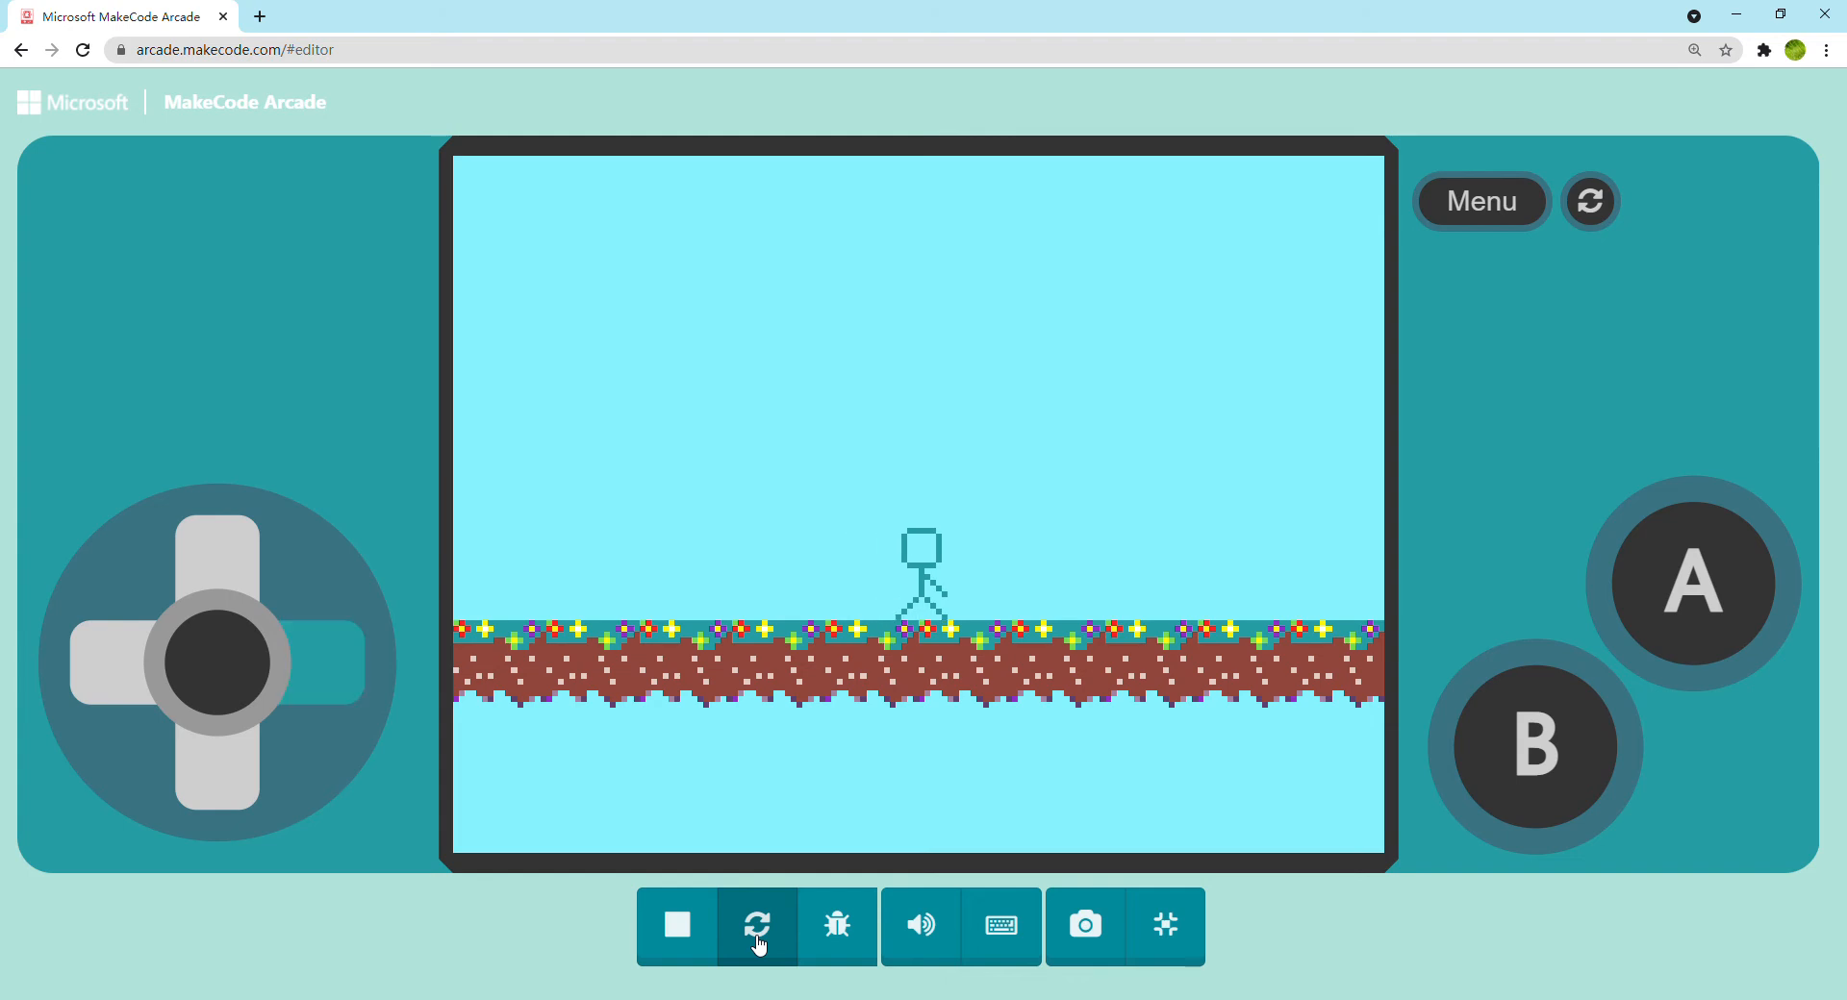
key(Left)
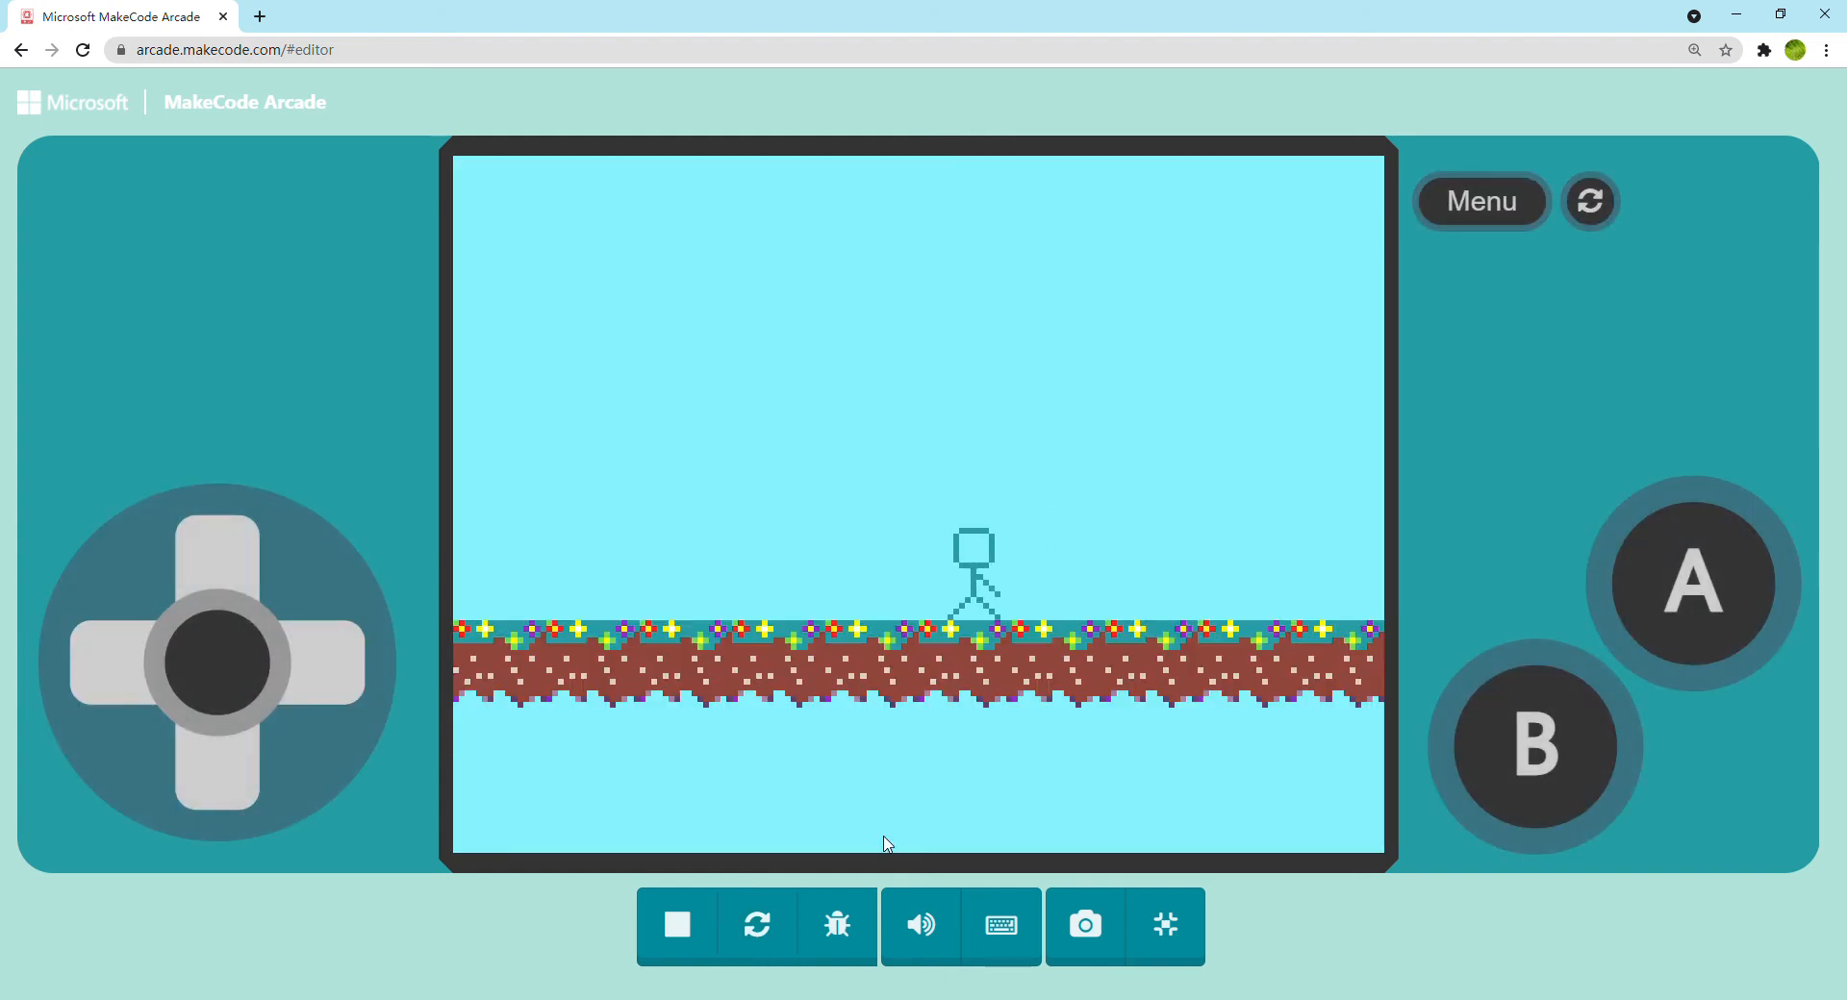
click(1136, 895)
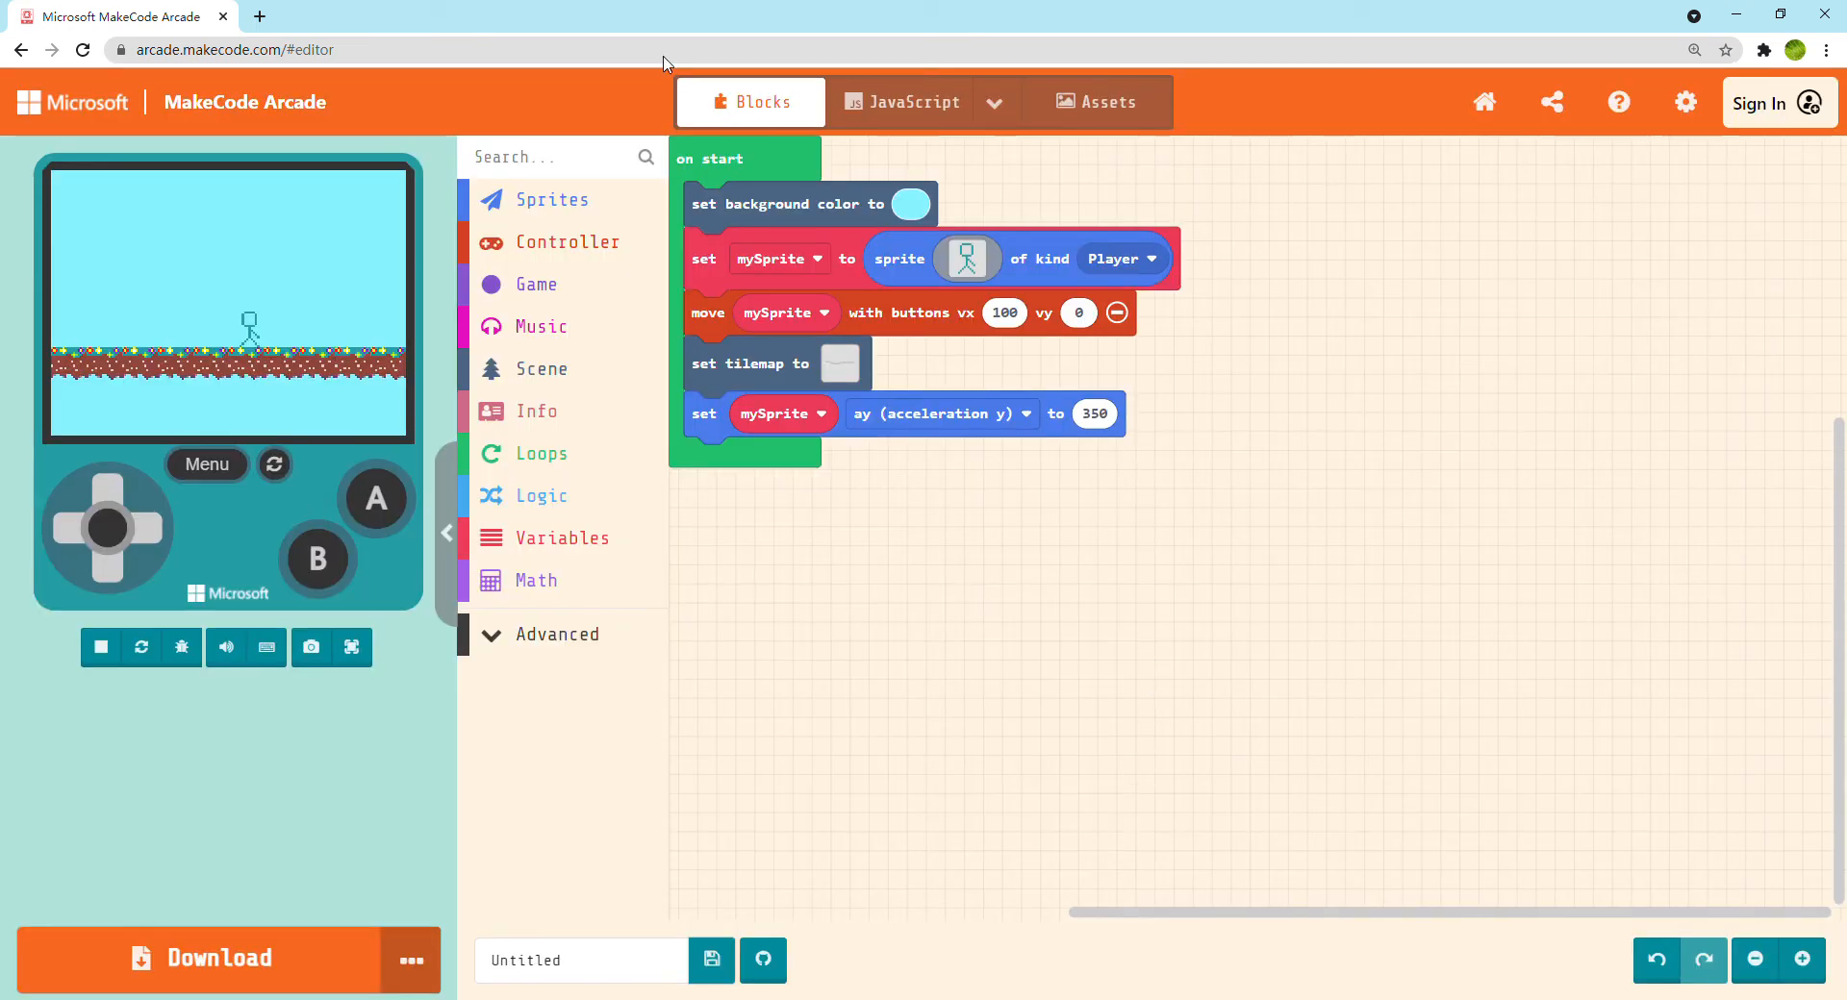
Test the game full screen again by trying to jump and walking the stick figure past the edge of the view, and return to the editor
click(352, 647)
key(Up)
key(space)
key(space)
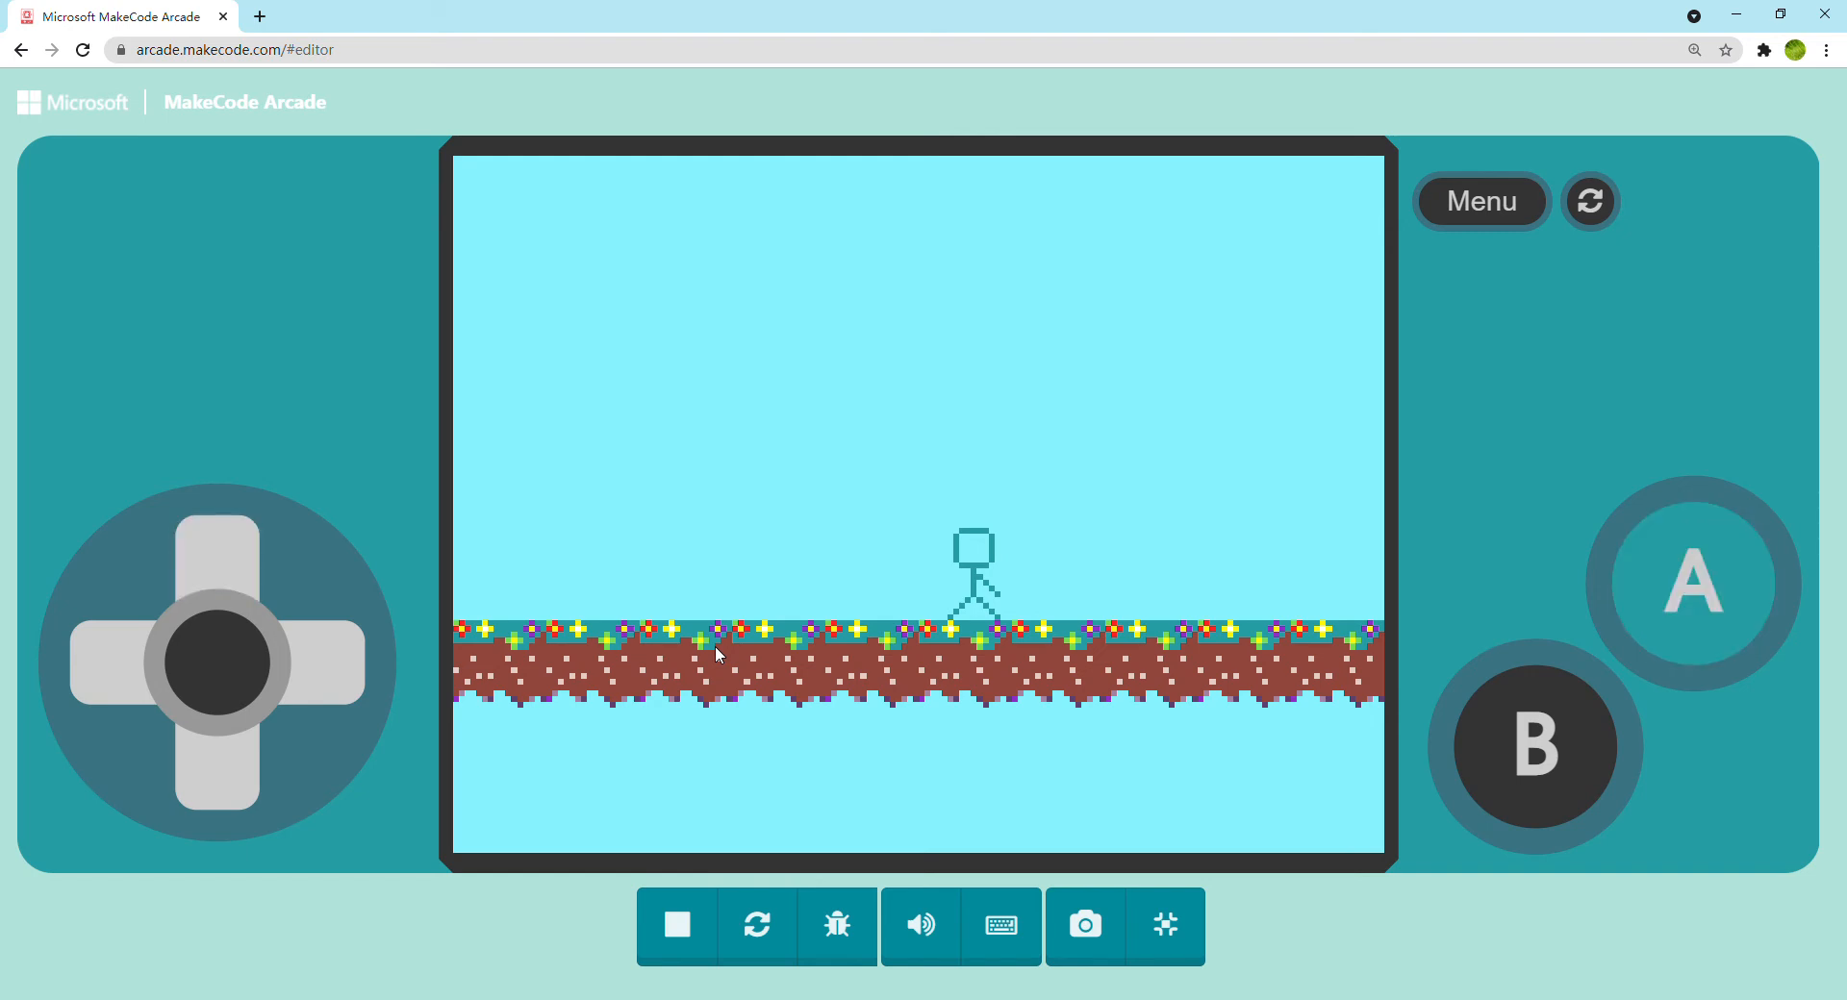
key(Right)
key(Left)
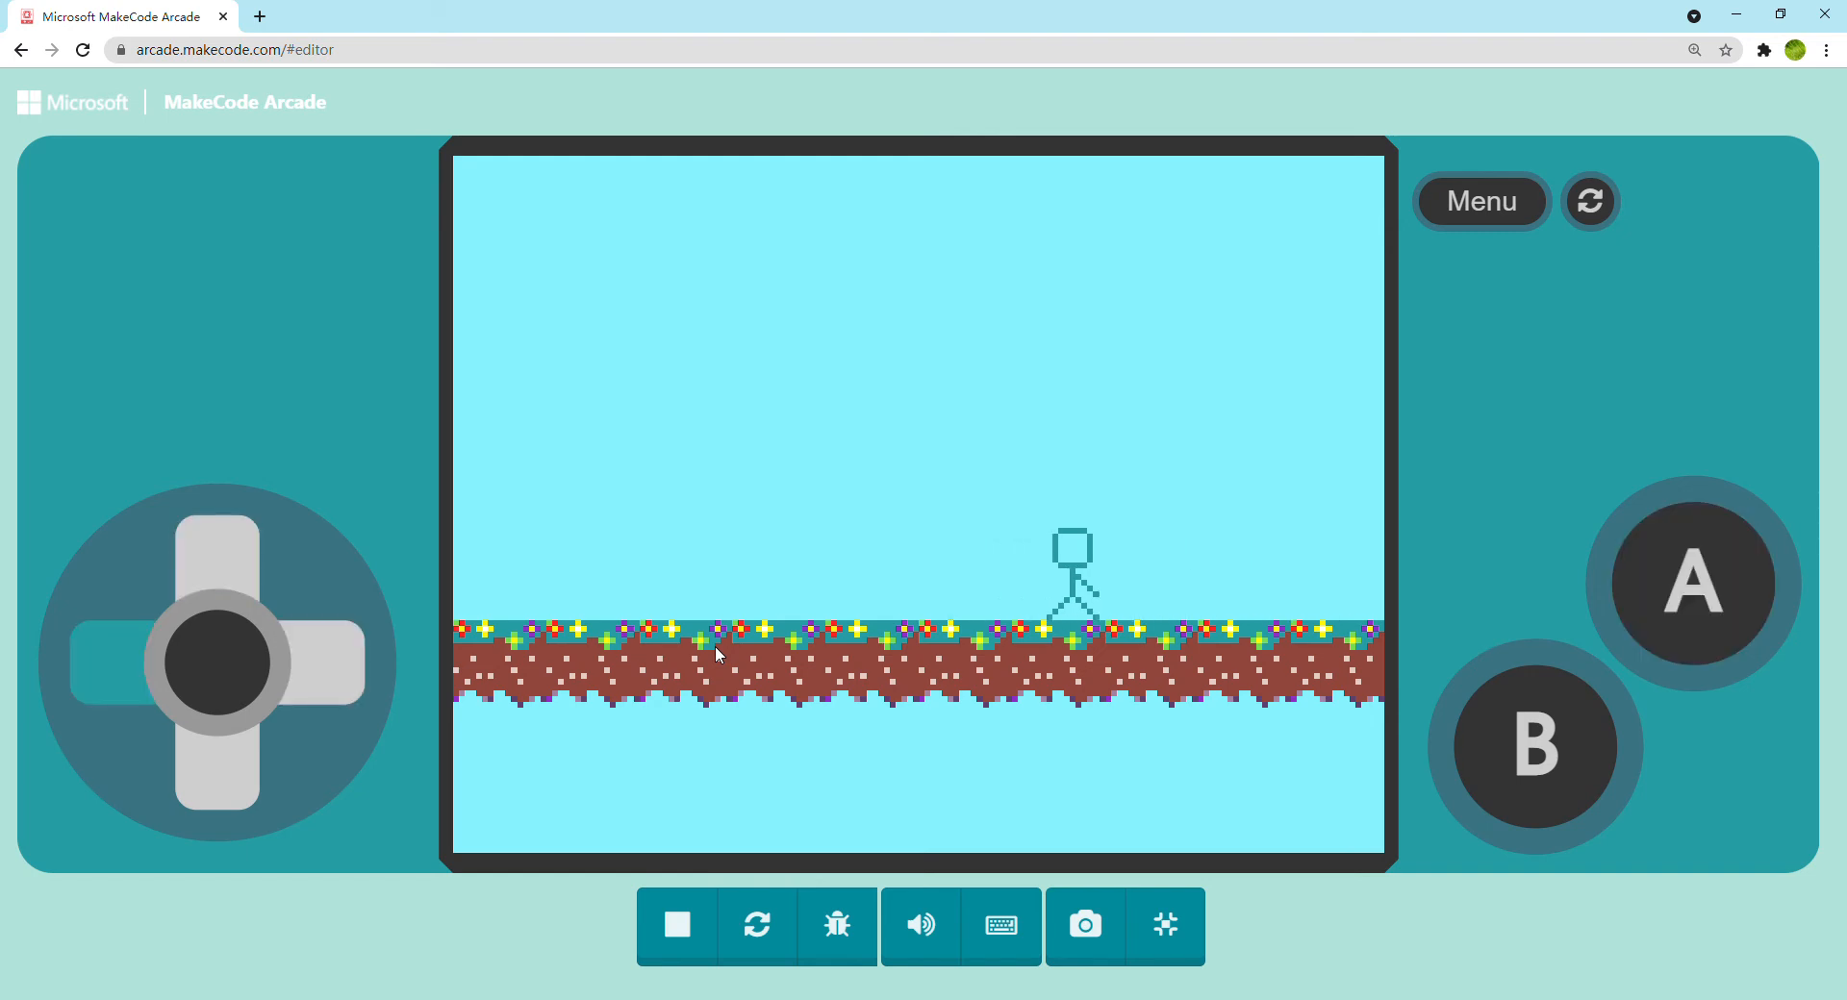
key(Right)
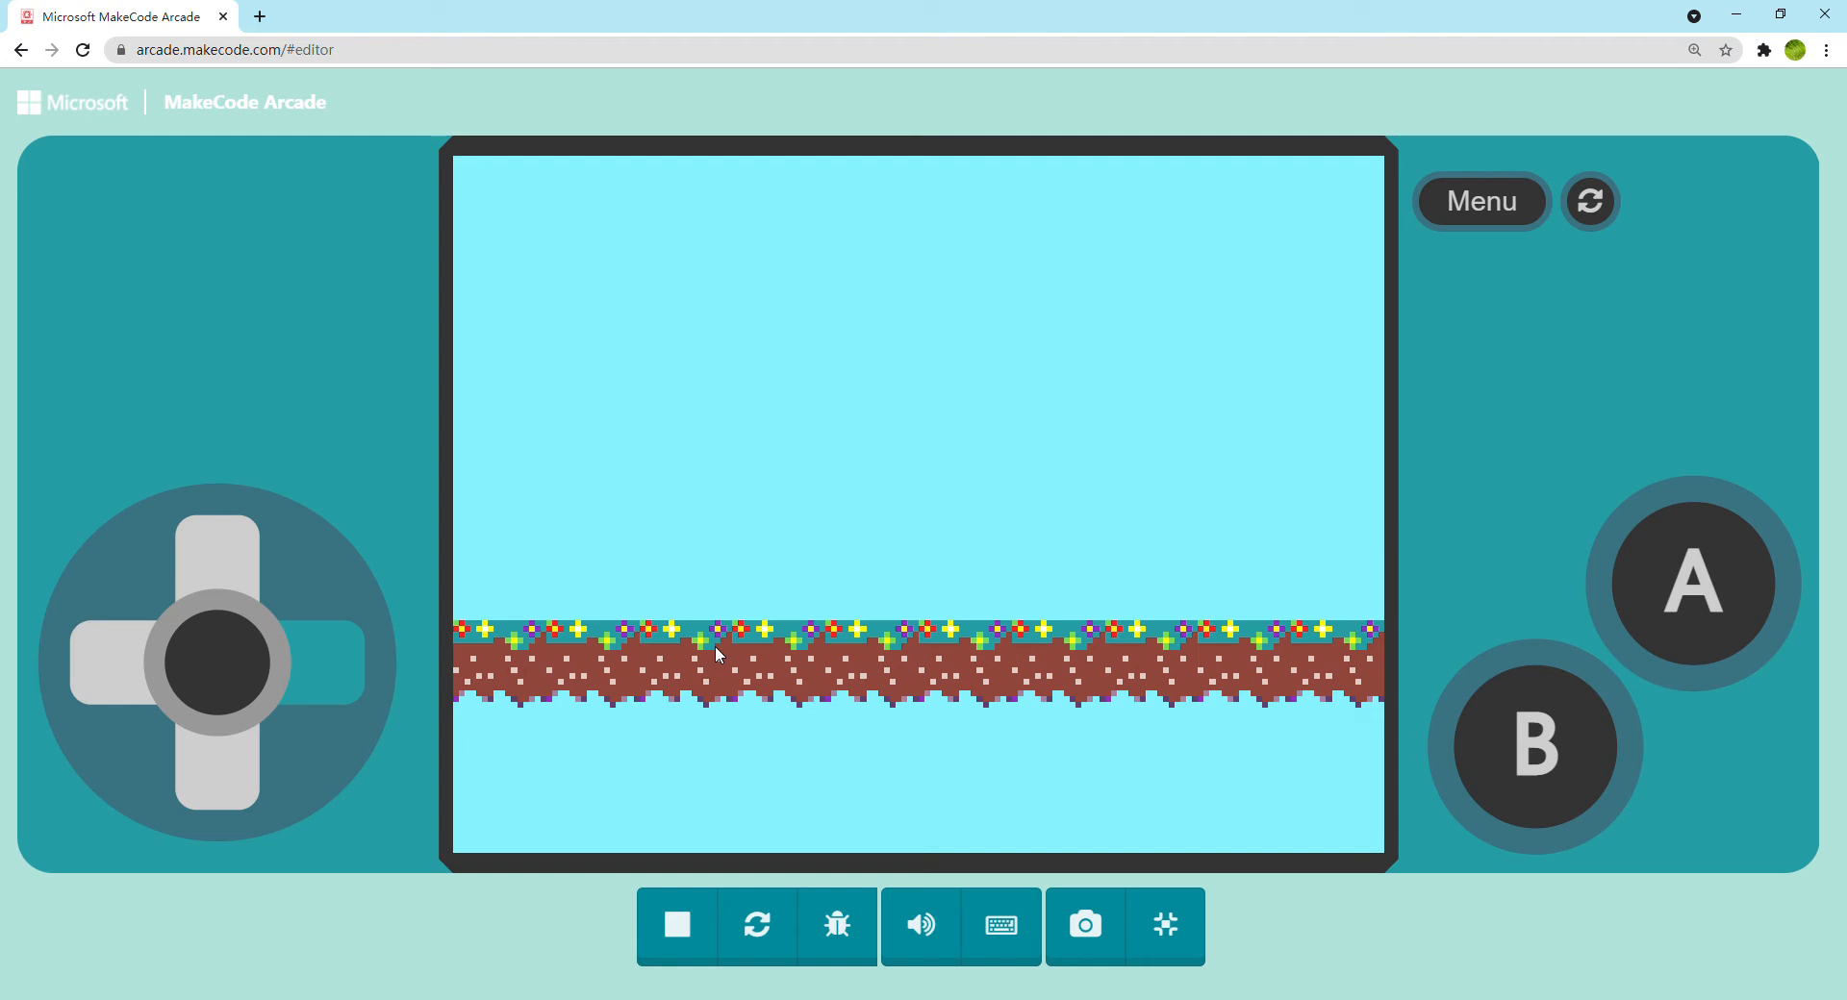
key(Left)
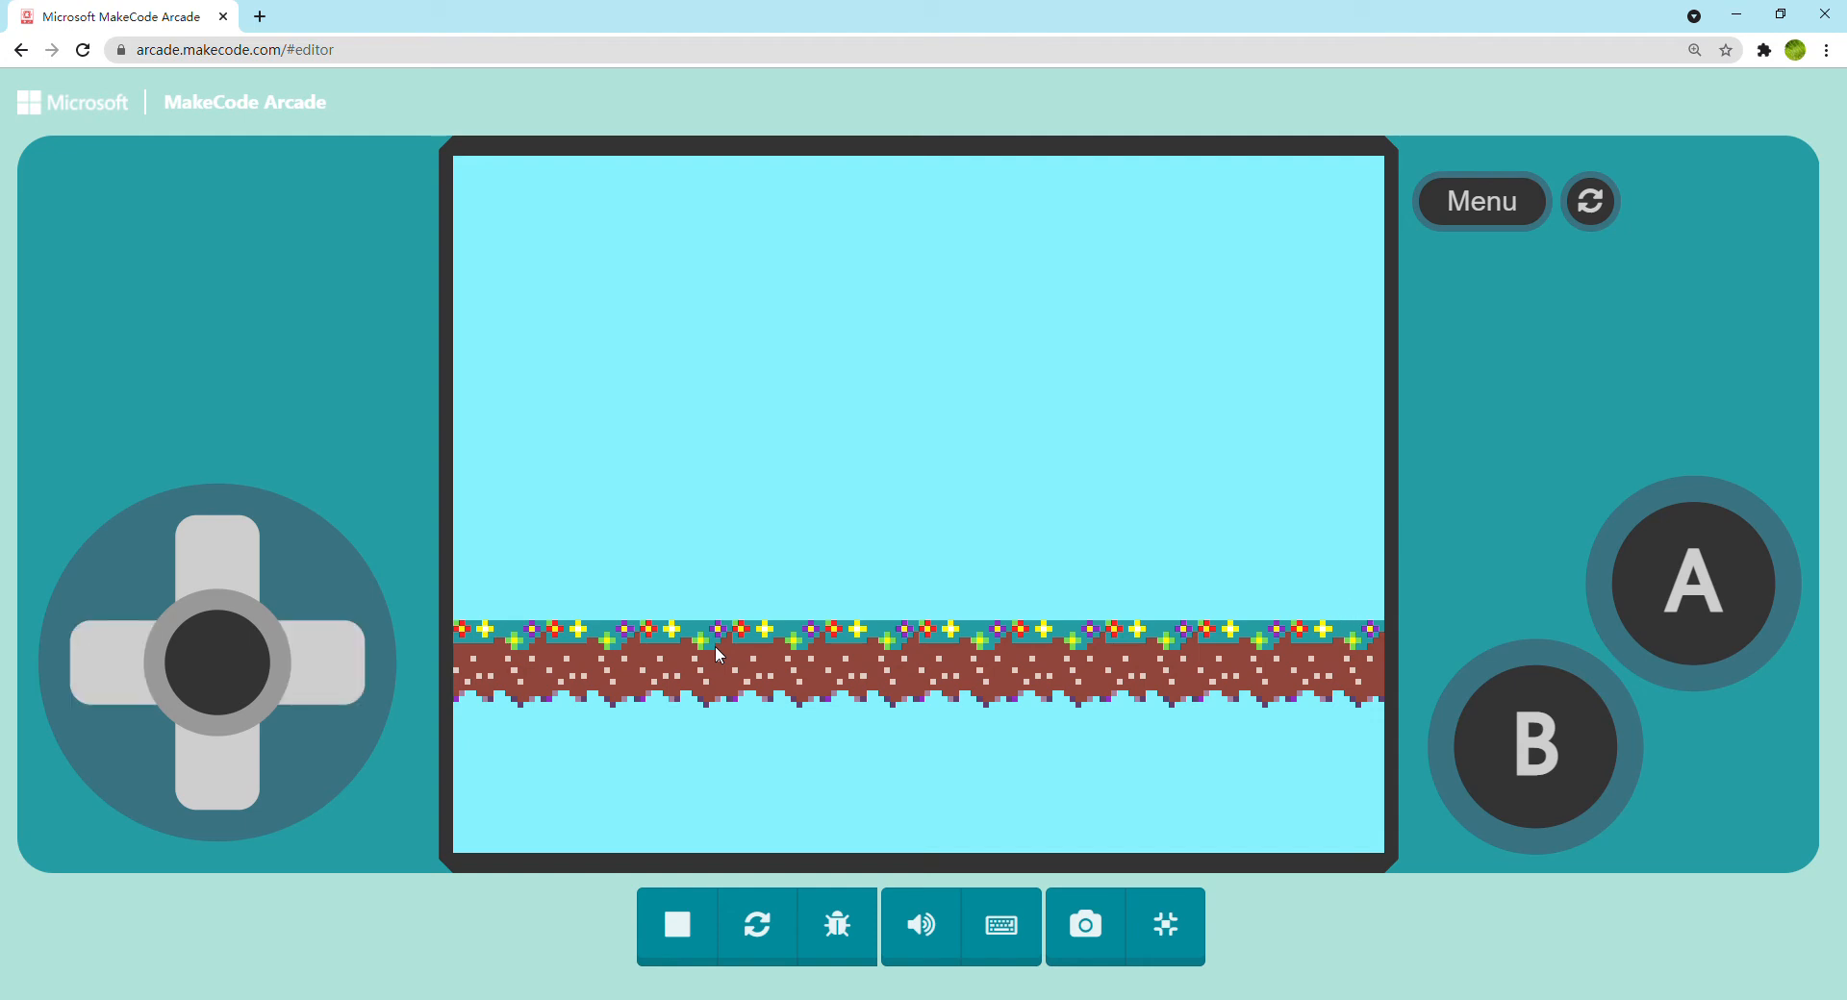
click(1167, 923)
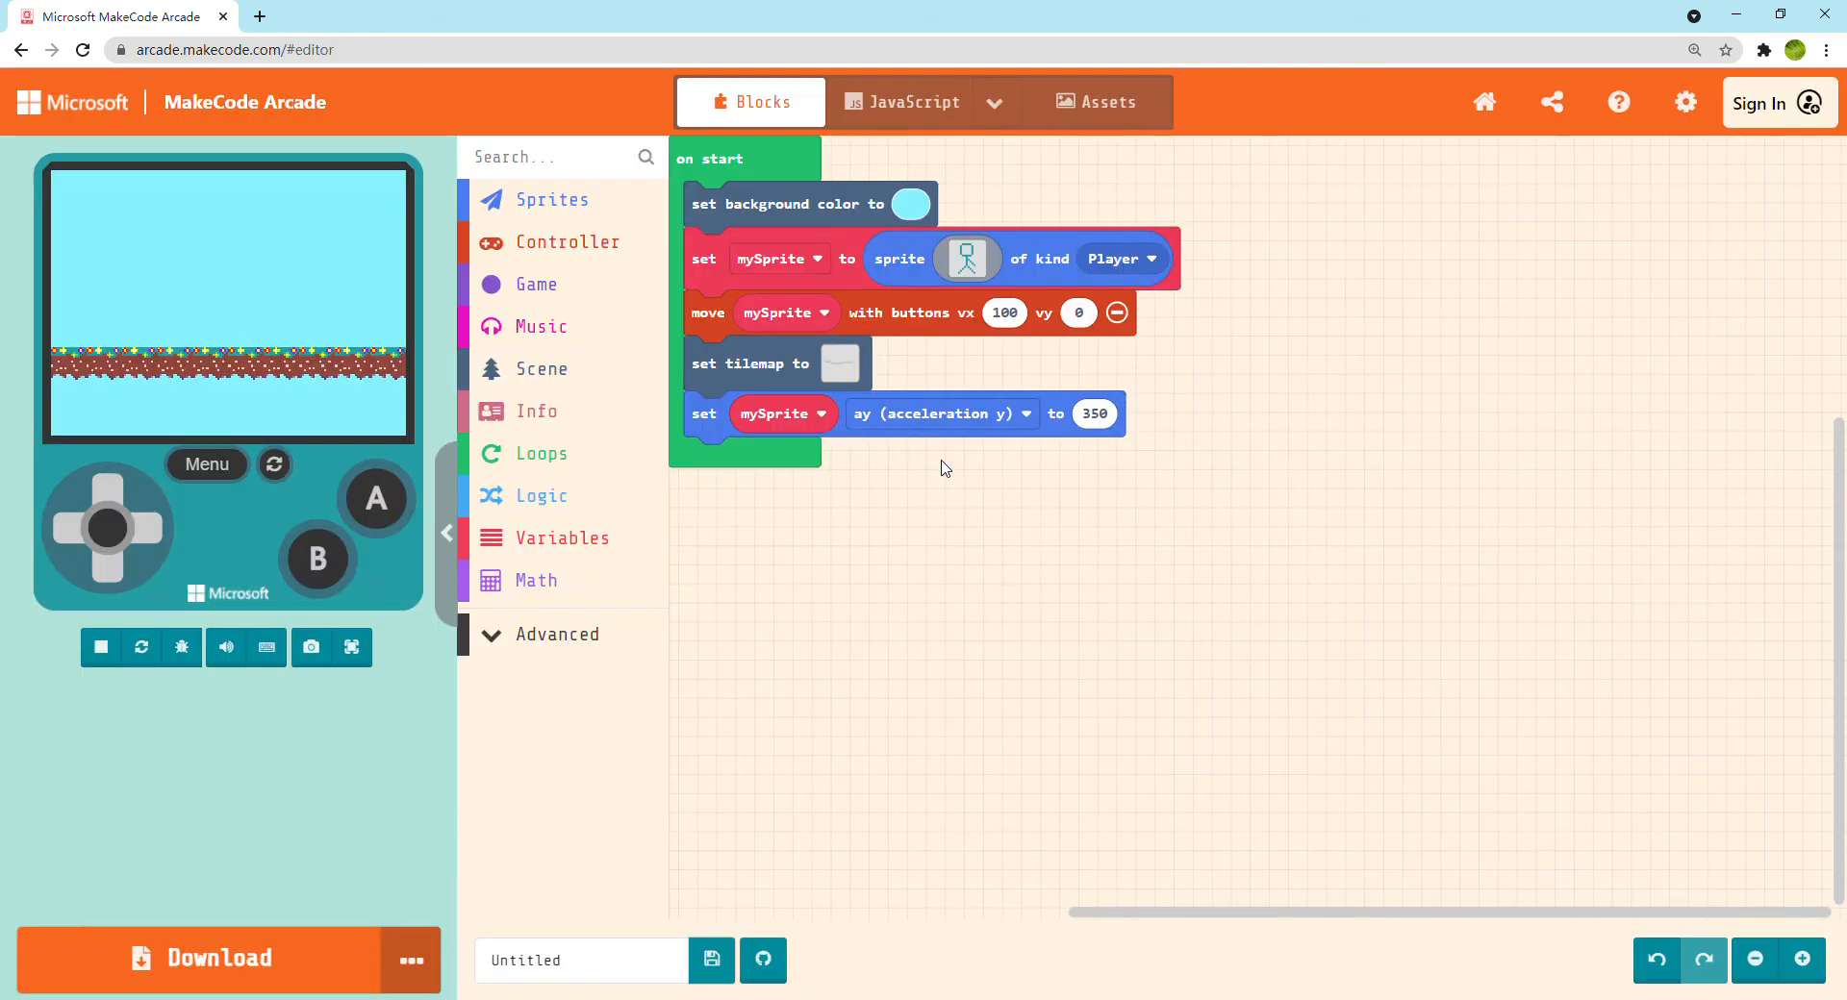
Add a camera follow sprite mySprite block from the Scene blocks at the end of on start
click(528, 368)
scroll(767, 695, down, 8)
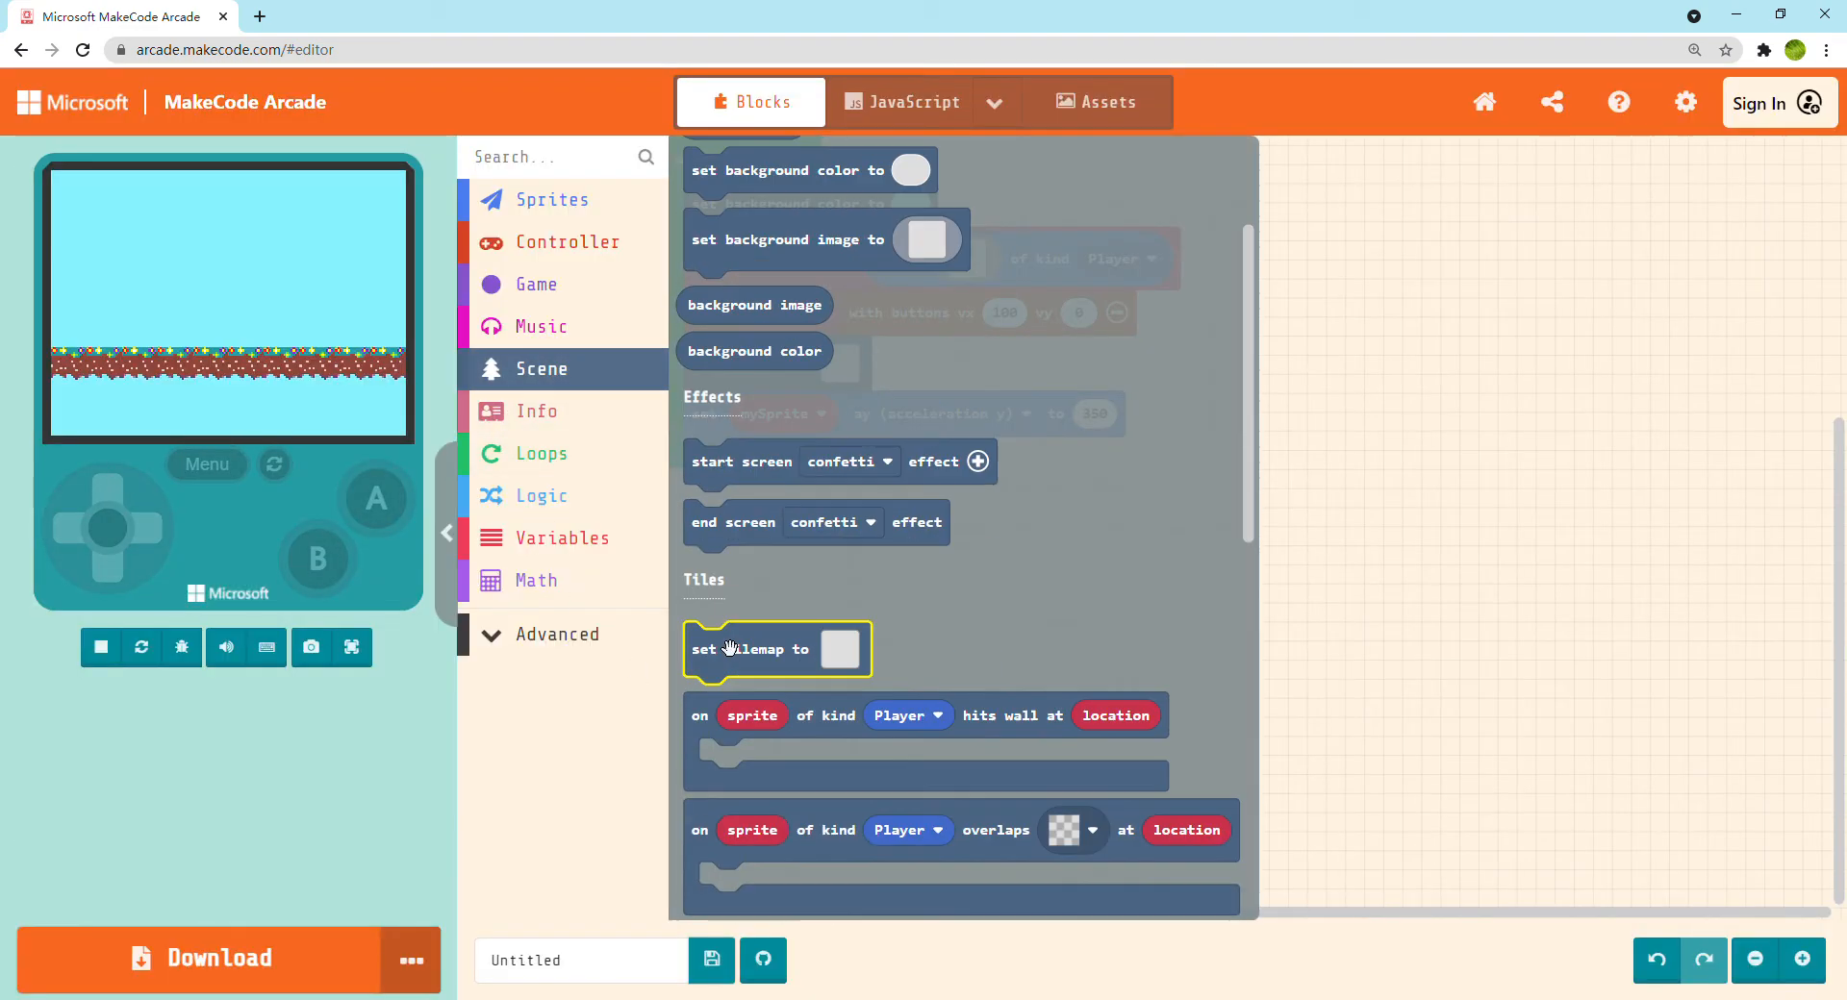
scroll(766, 695, down, 4)
drag(739, 829, 787, 470)
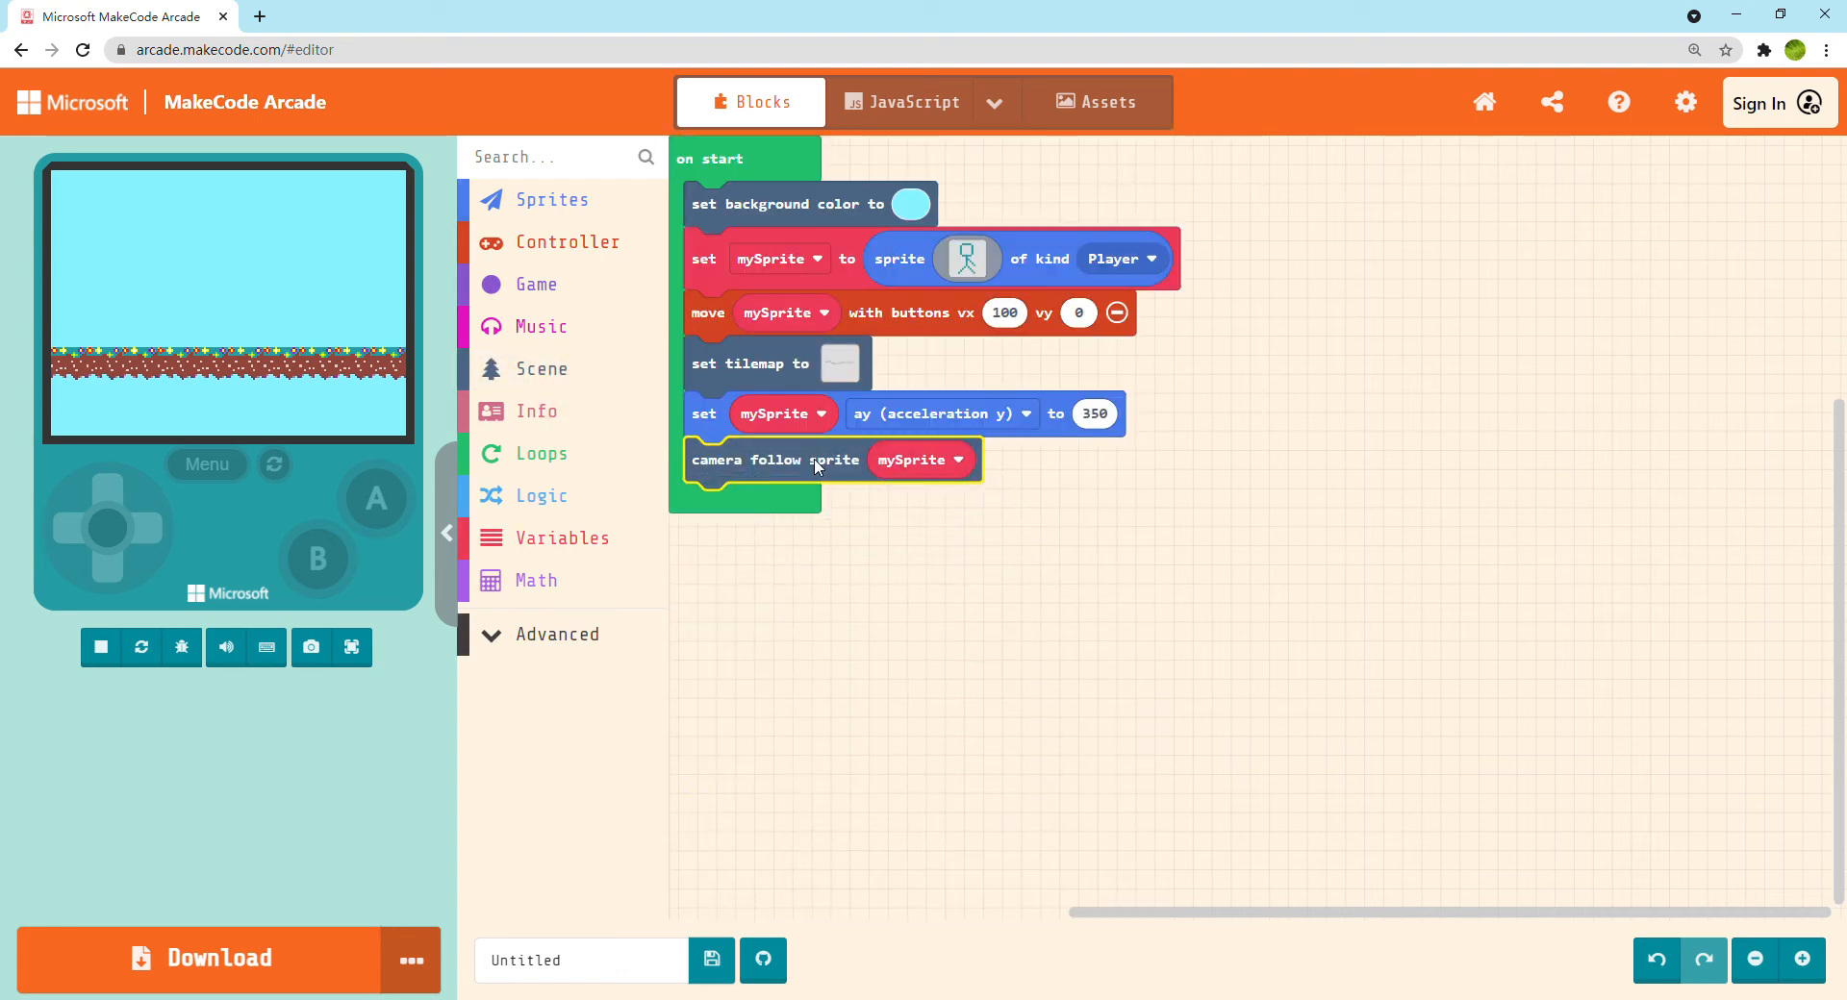
Test the camera full screen by walking the stick figure to the right off the first platform, and return to the editor
click(351, 647)
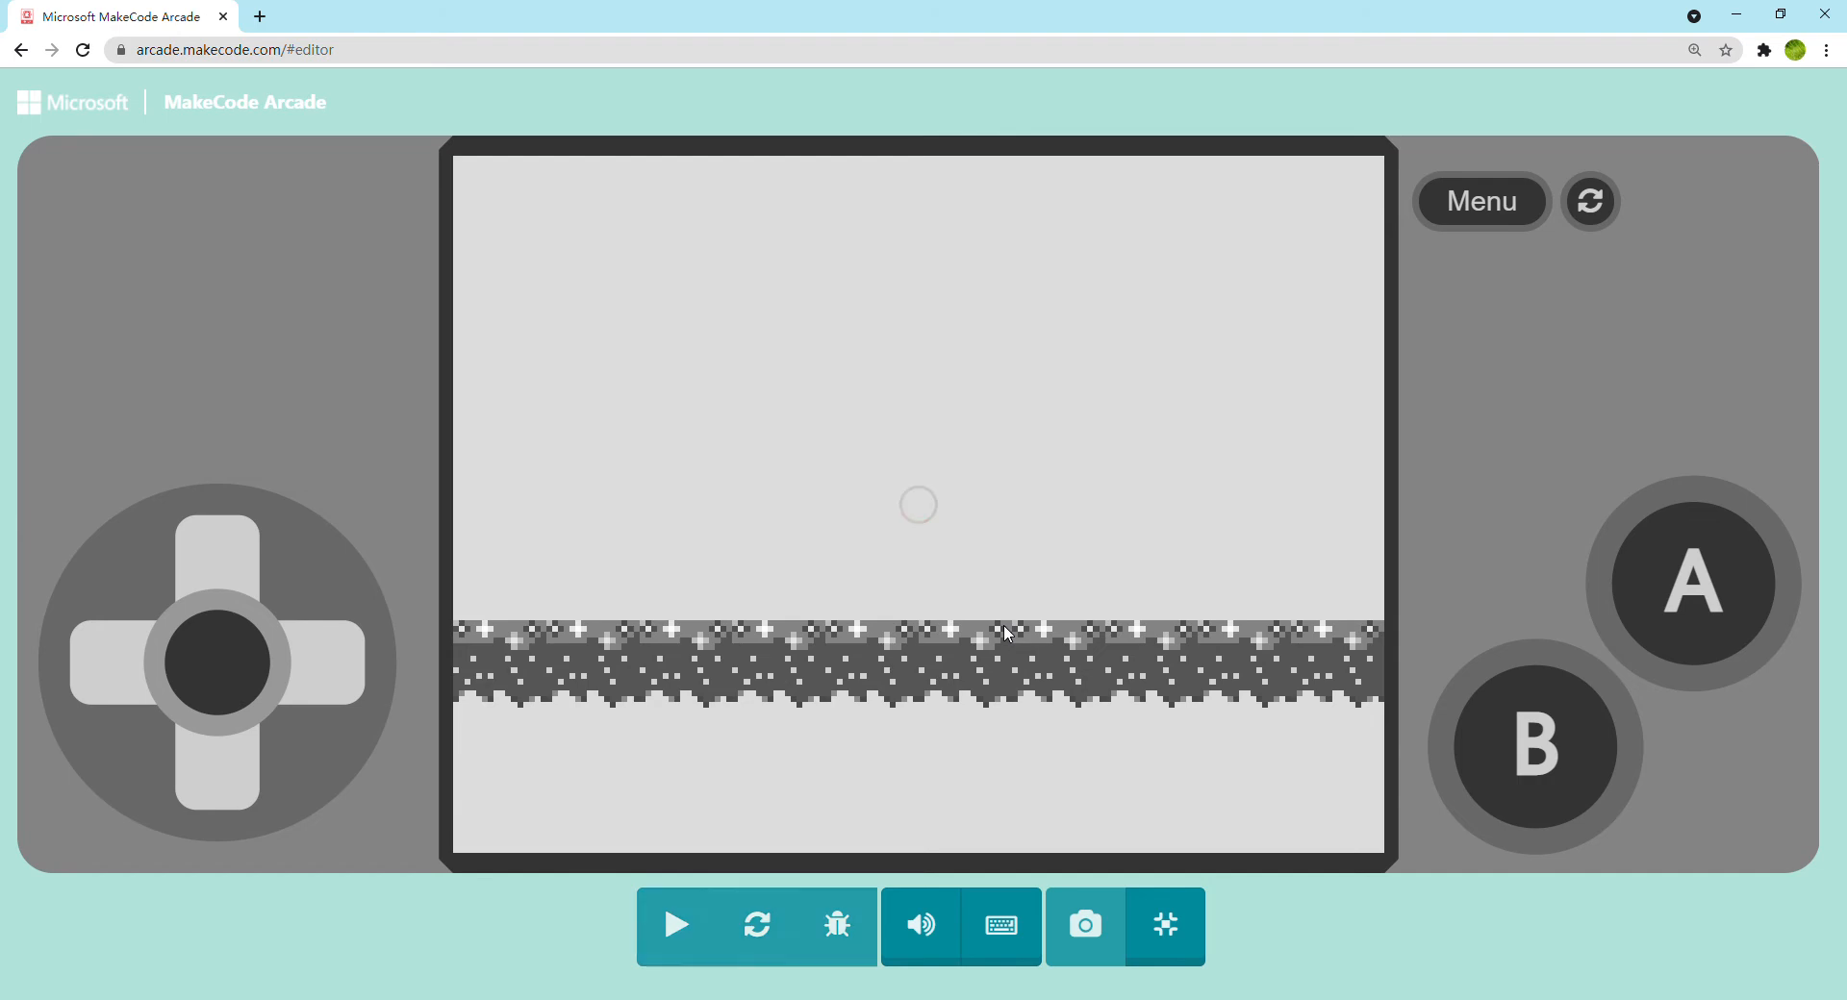
key(Right)
key(Right)
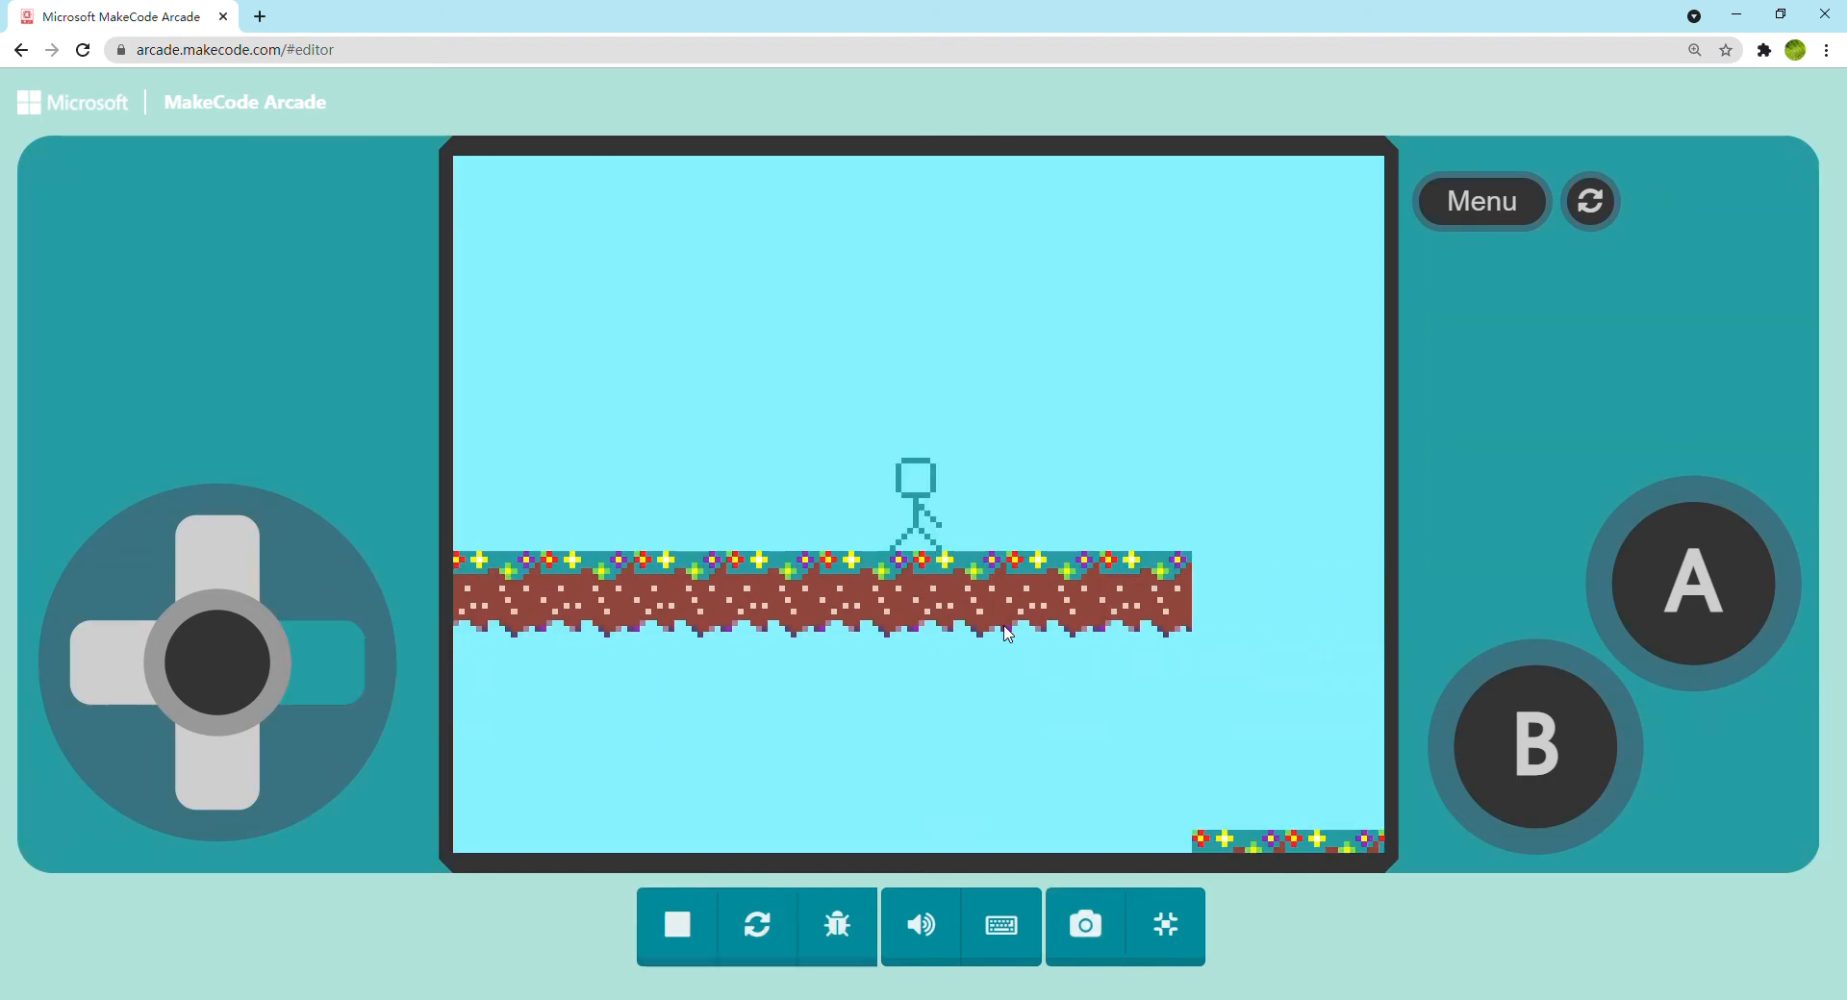
key(Right)
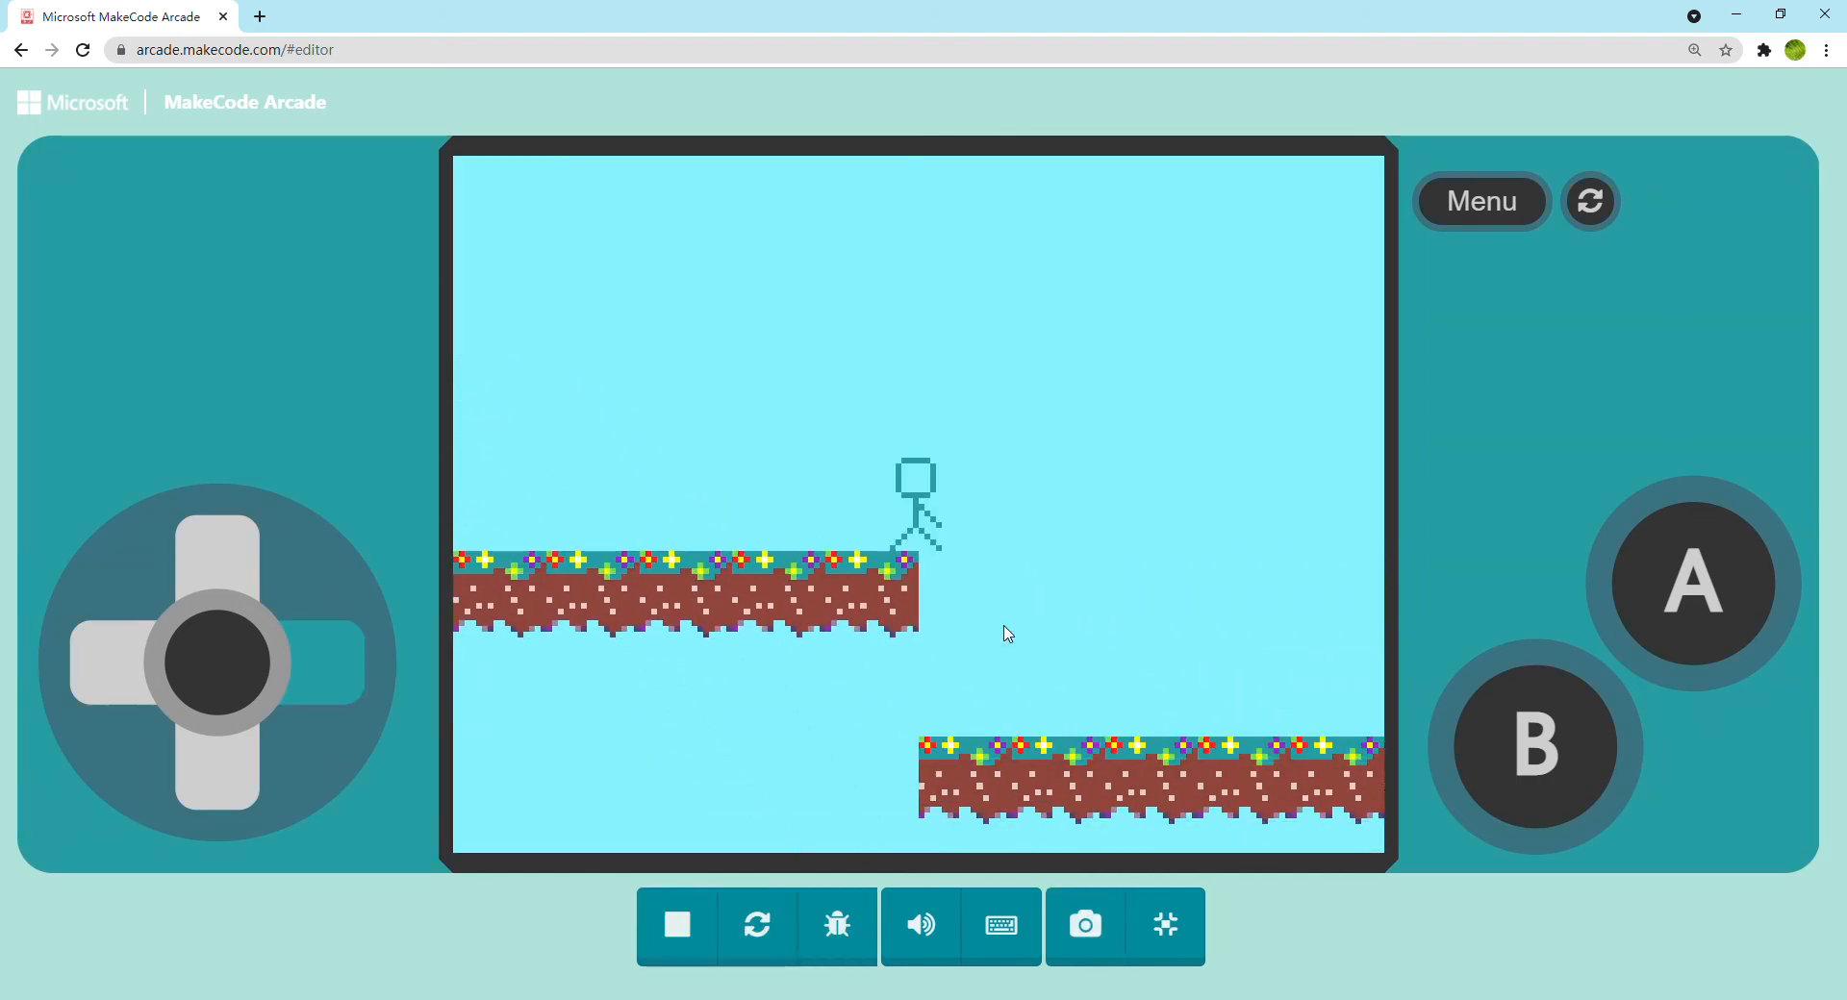
key(Up)
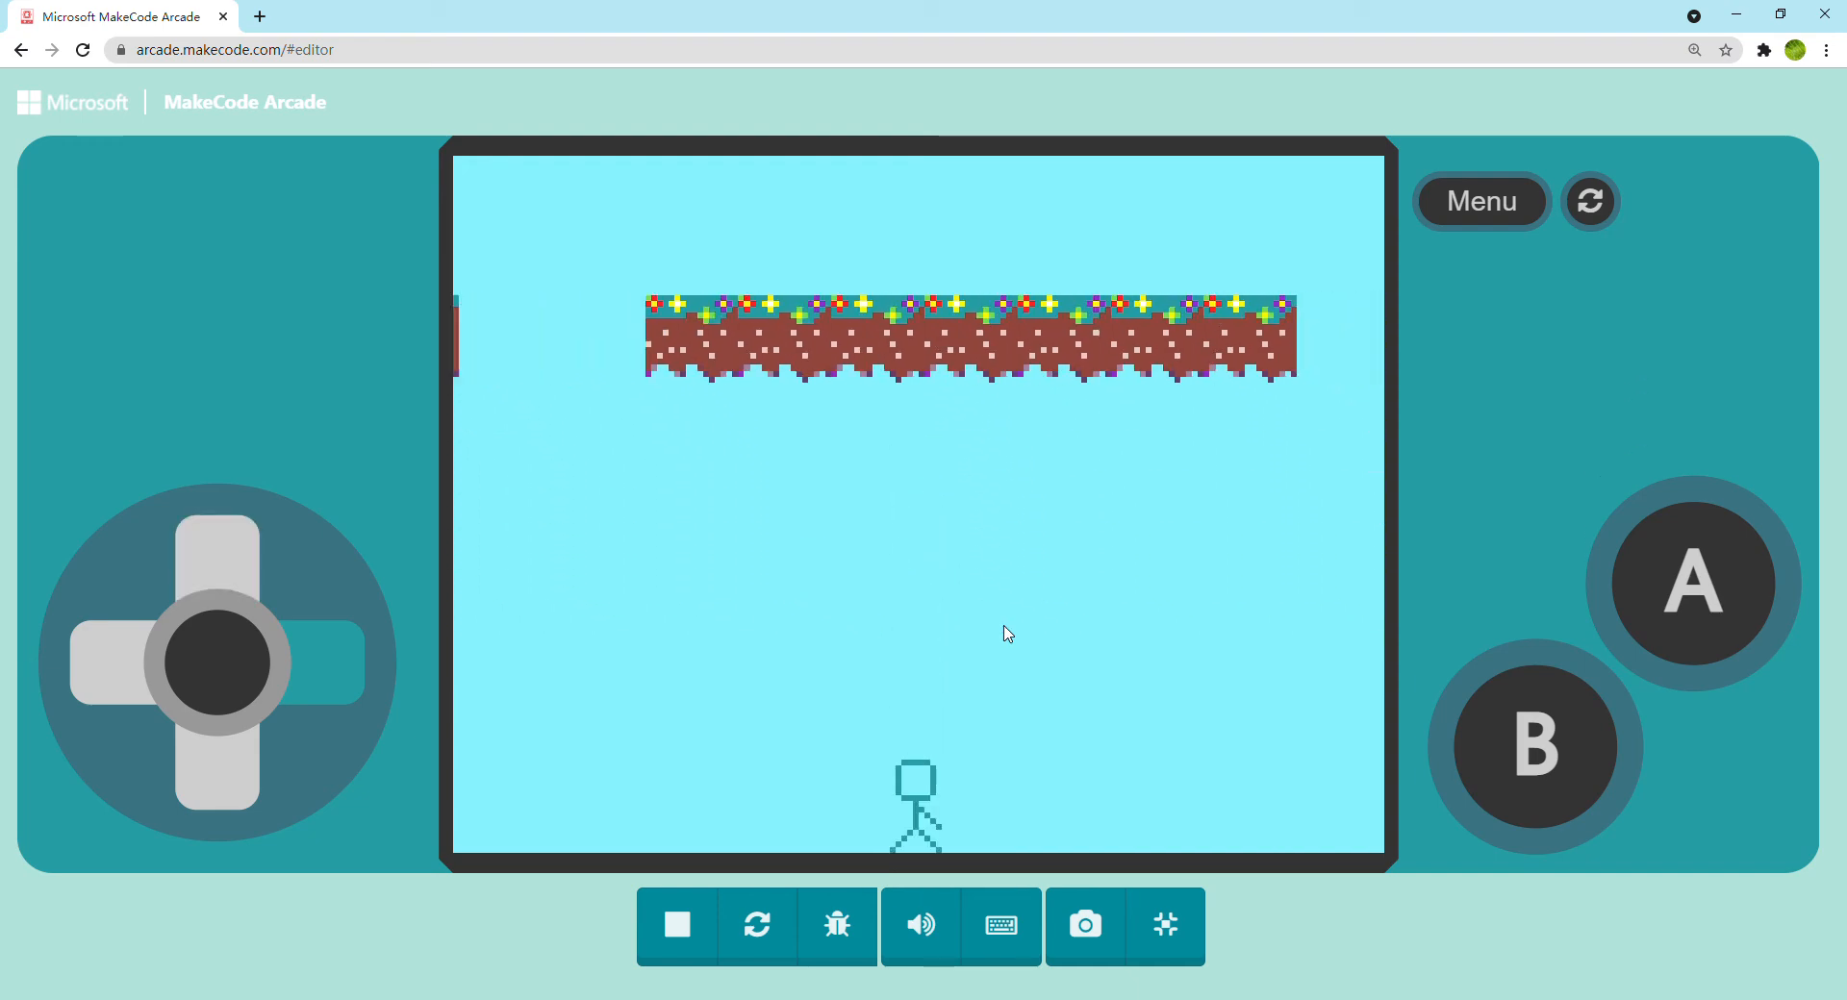
click(1176, 954)
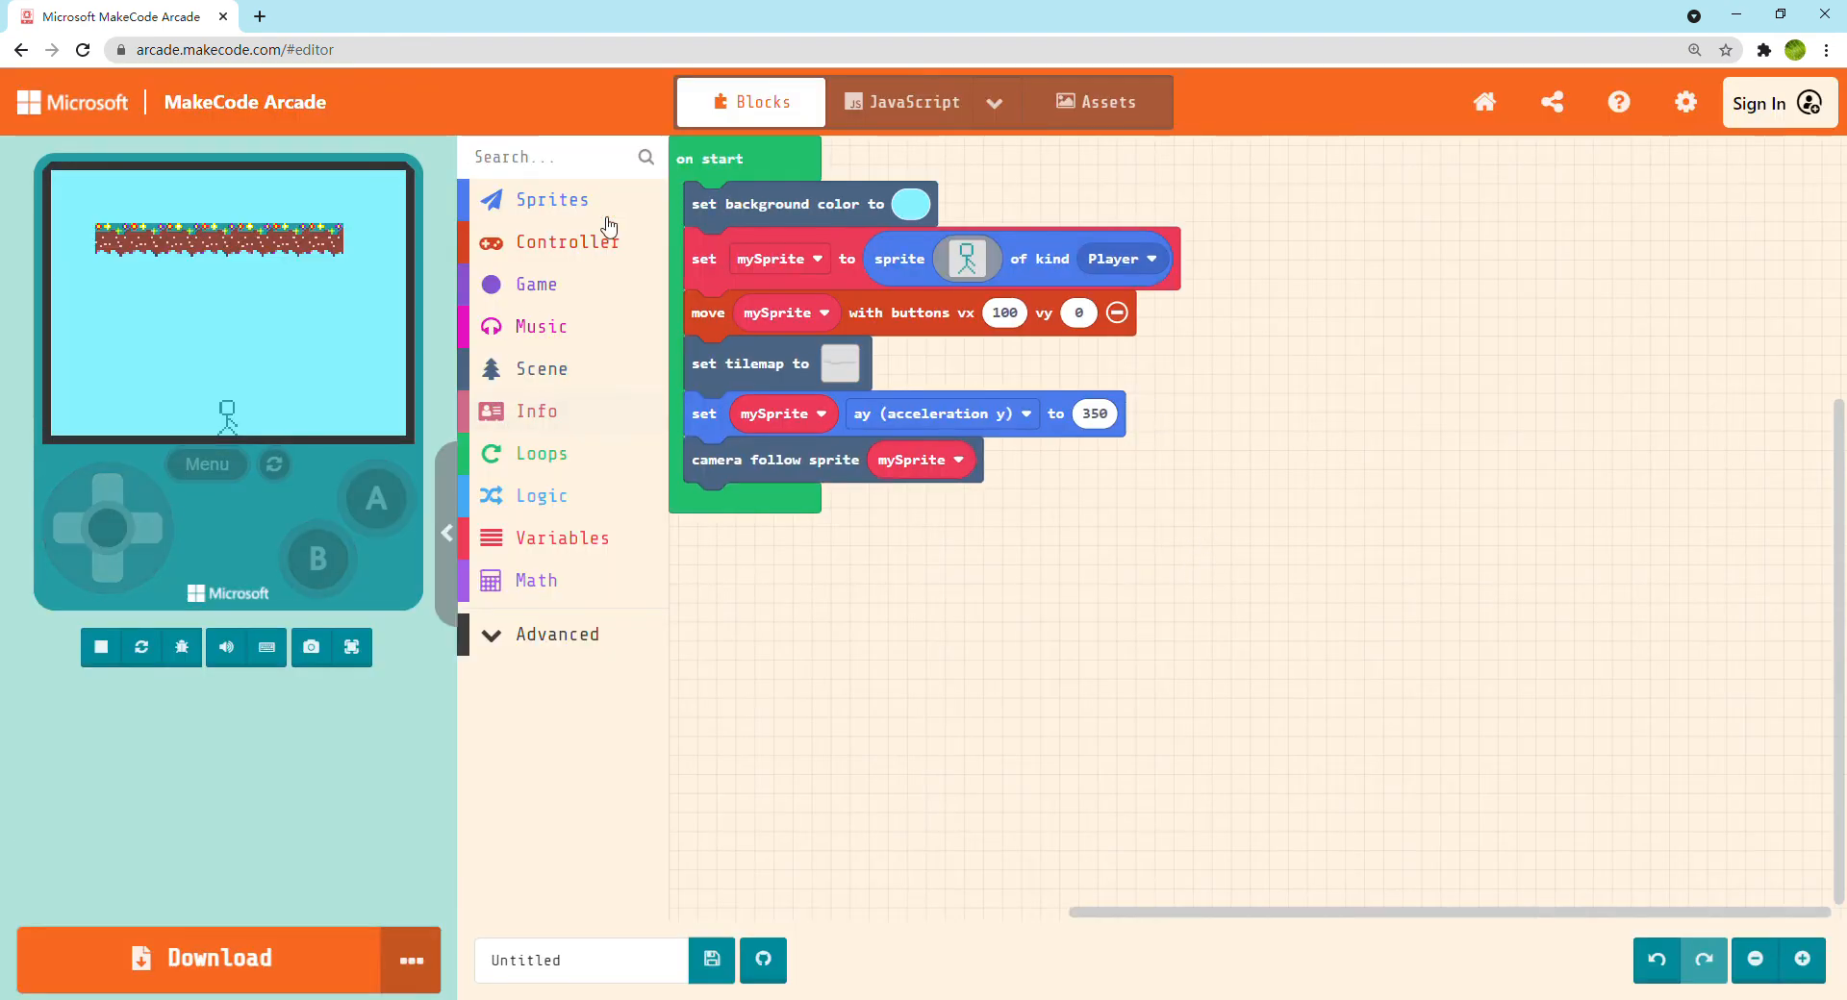
Add an on A button pressed event block from the Controller blocks to the empty workspace
click(592, 242)
click(745, 352)
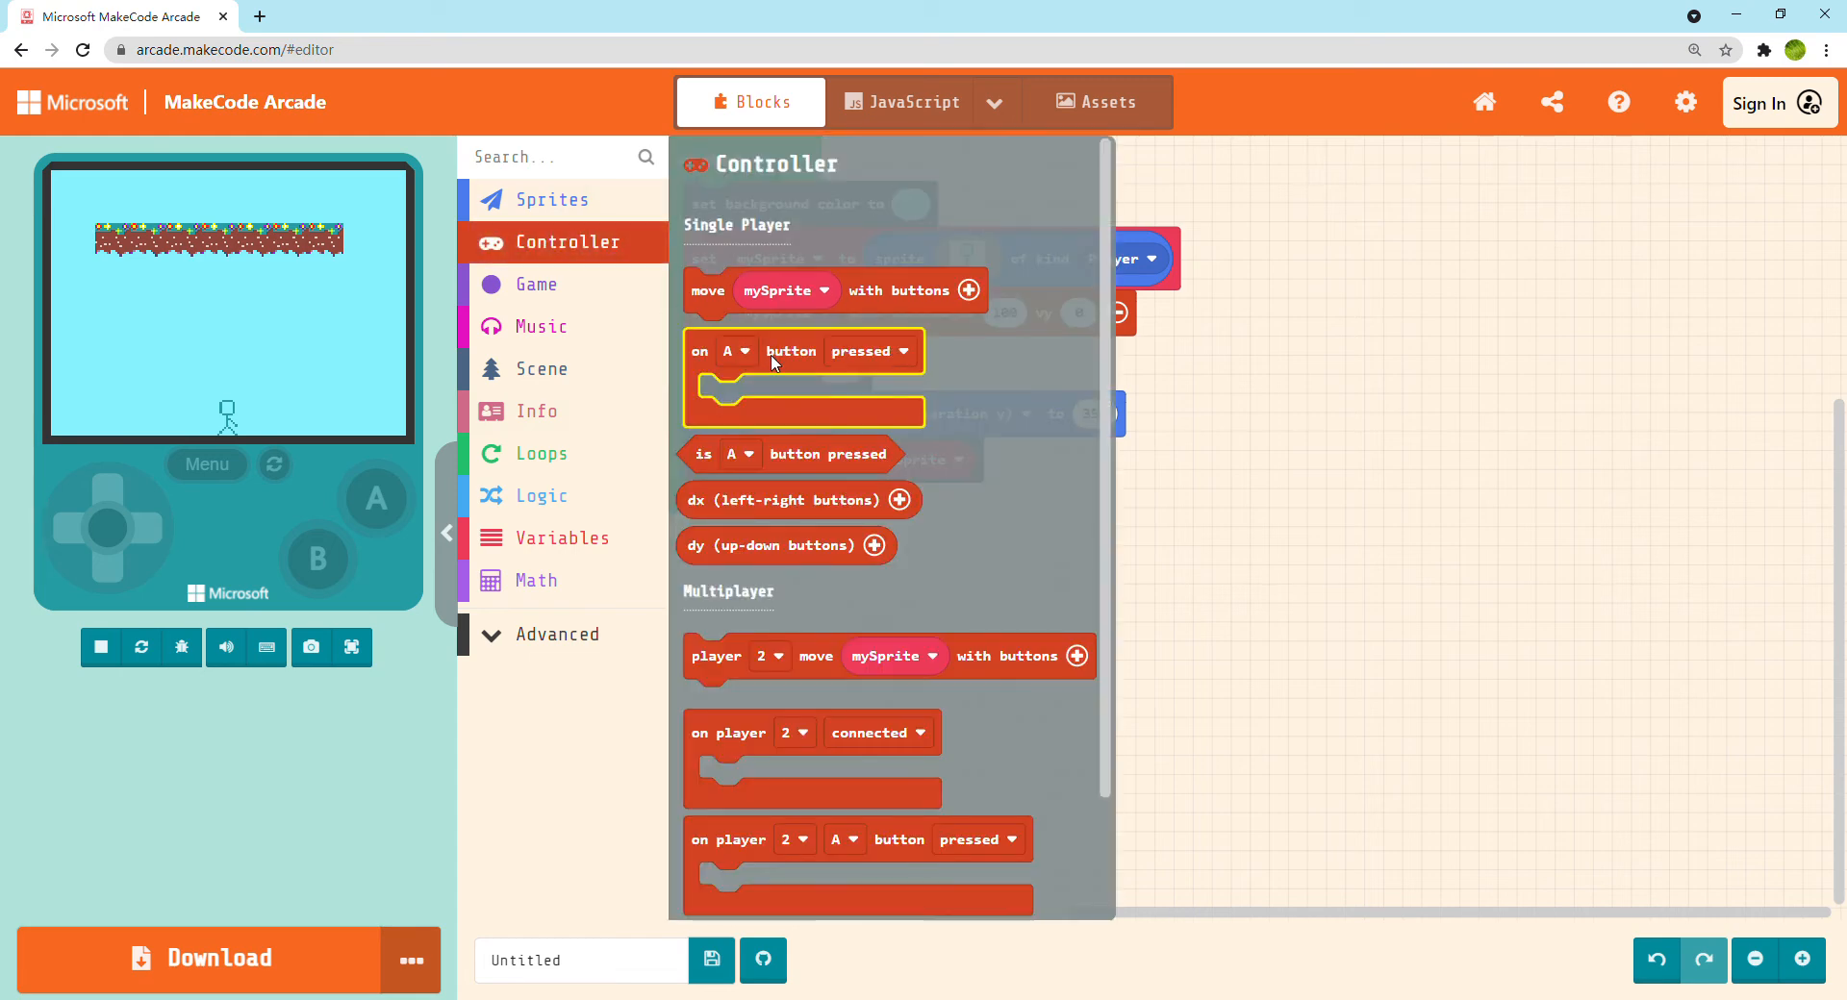
drag(833, 362, 1228, 502)
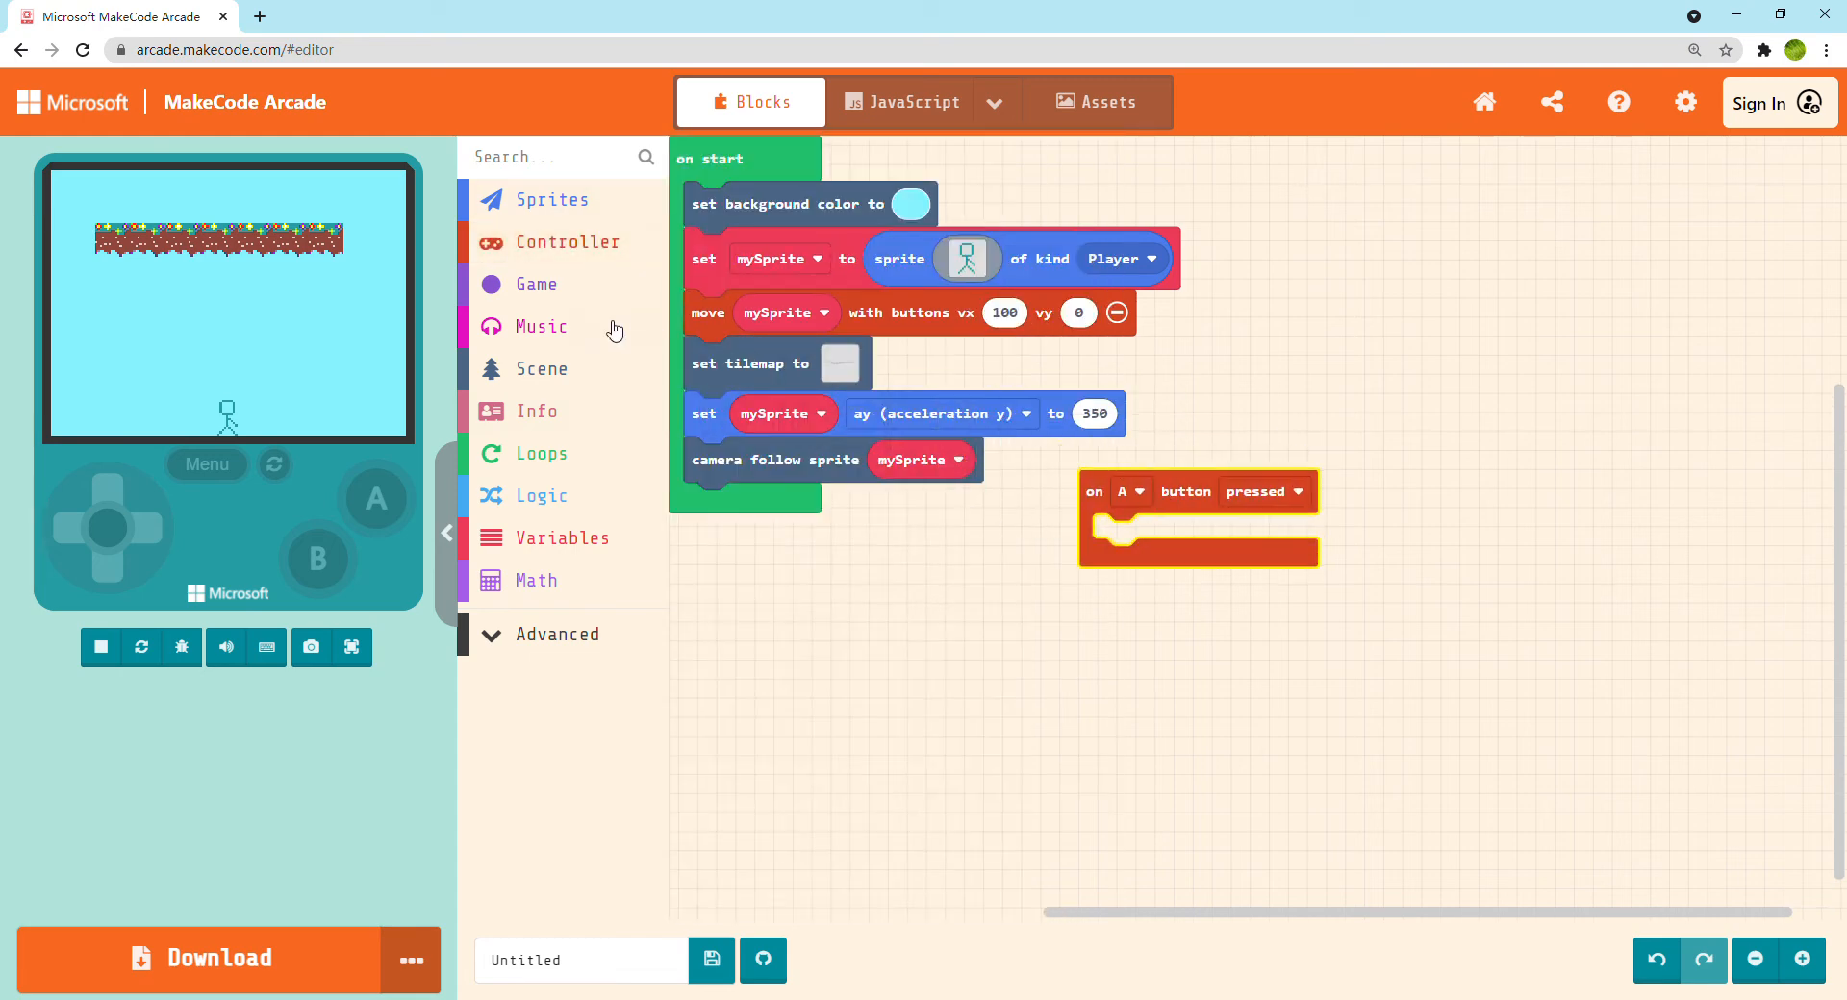
Place a set mySprite property block inside the A button event and make it set vy (velocity y)
click(592, 199)
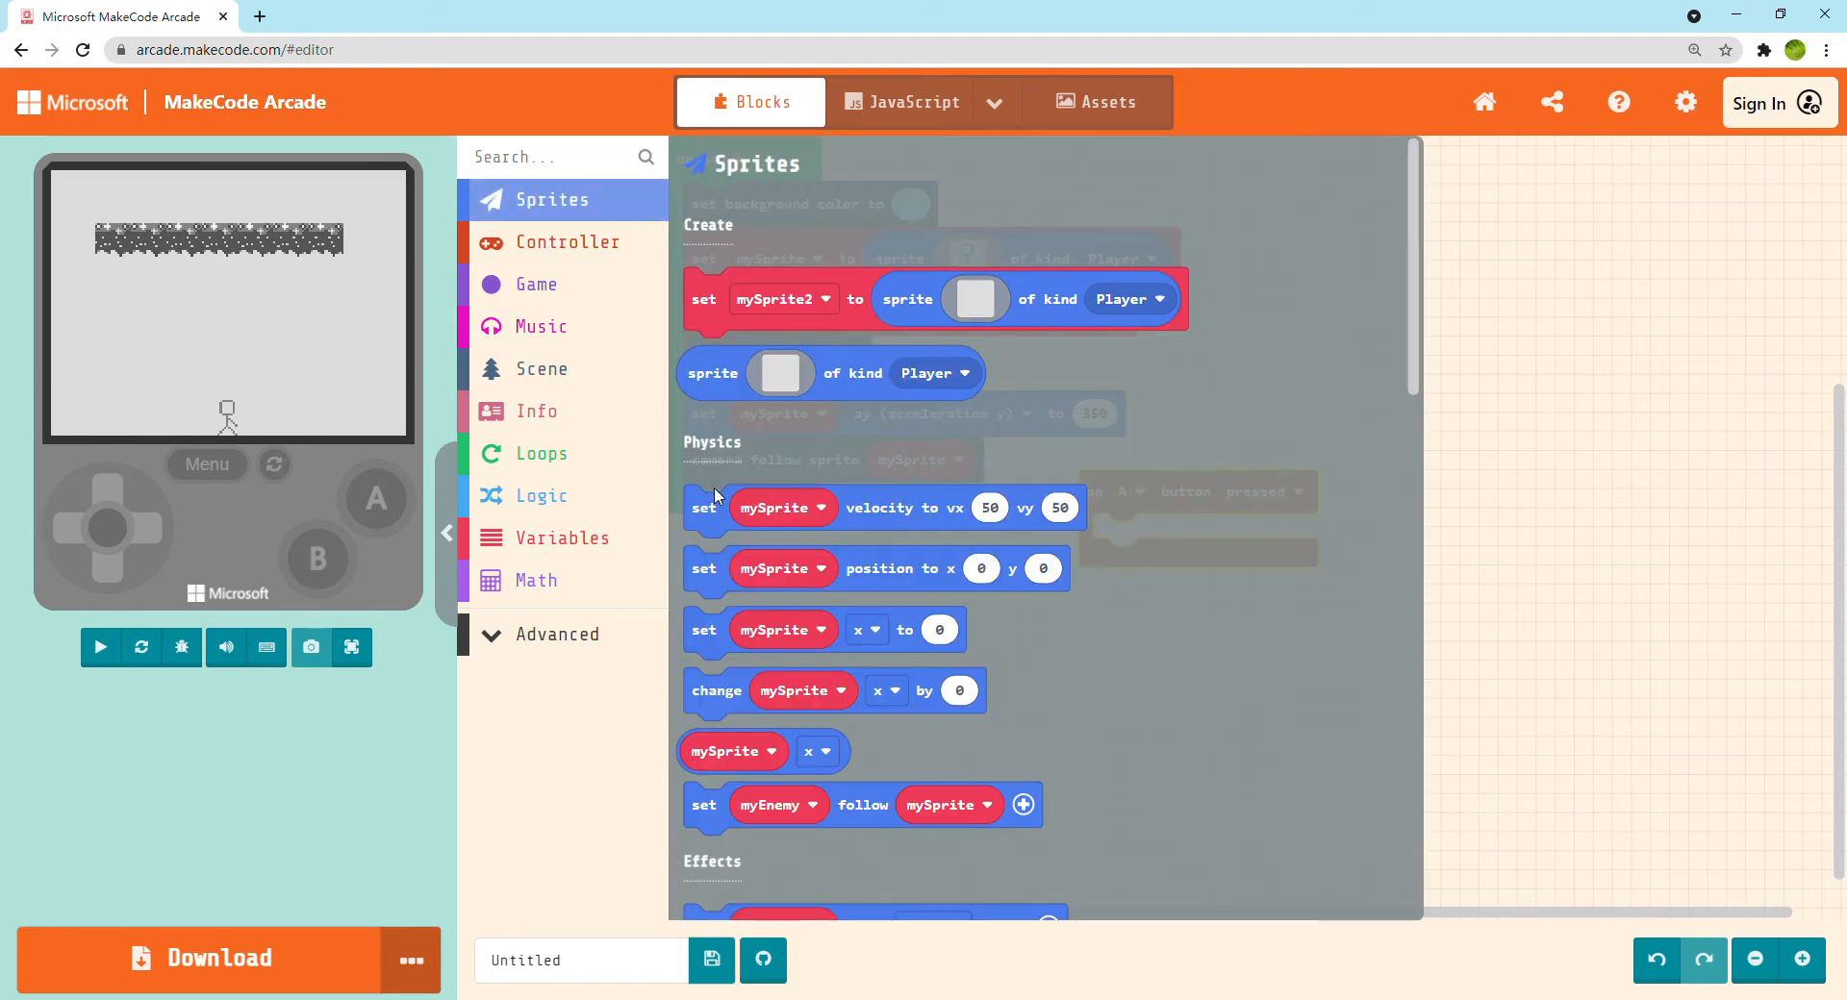
click(719, 524)
click(709, 571)
click(714, 630)
drag(714, 630, 1123, 539)
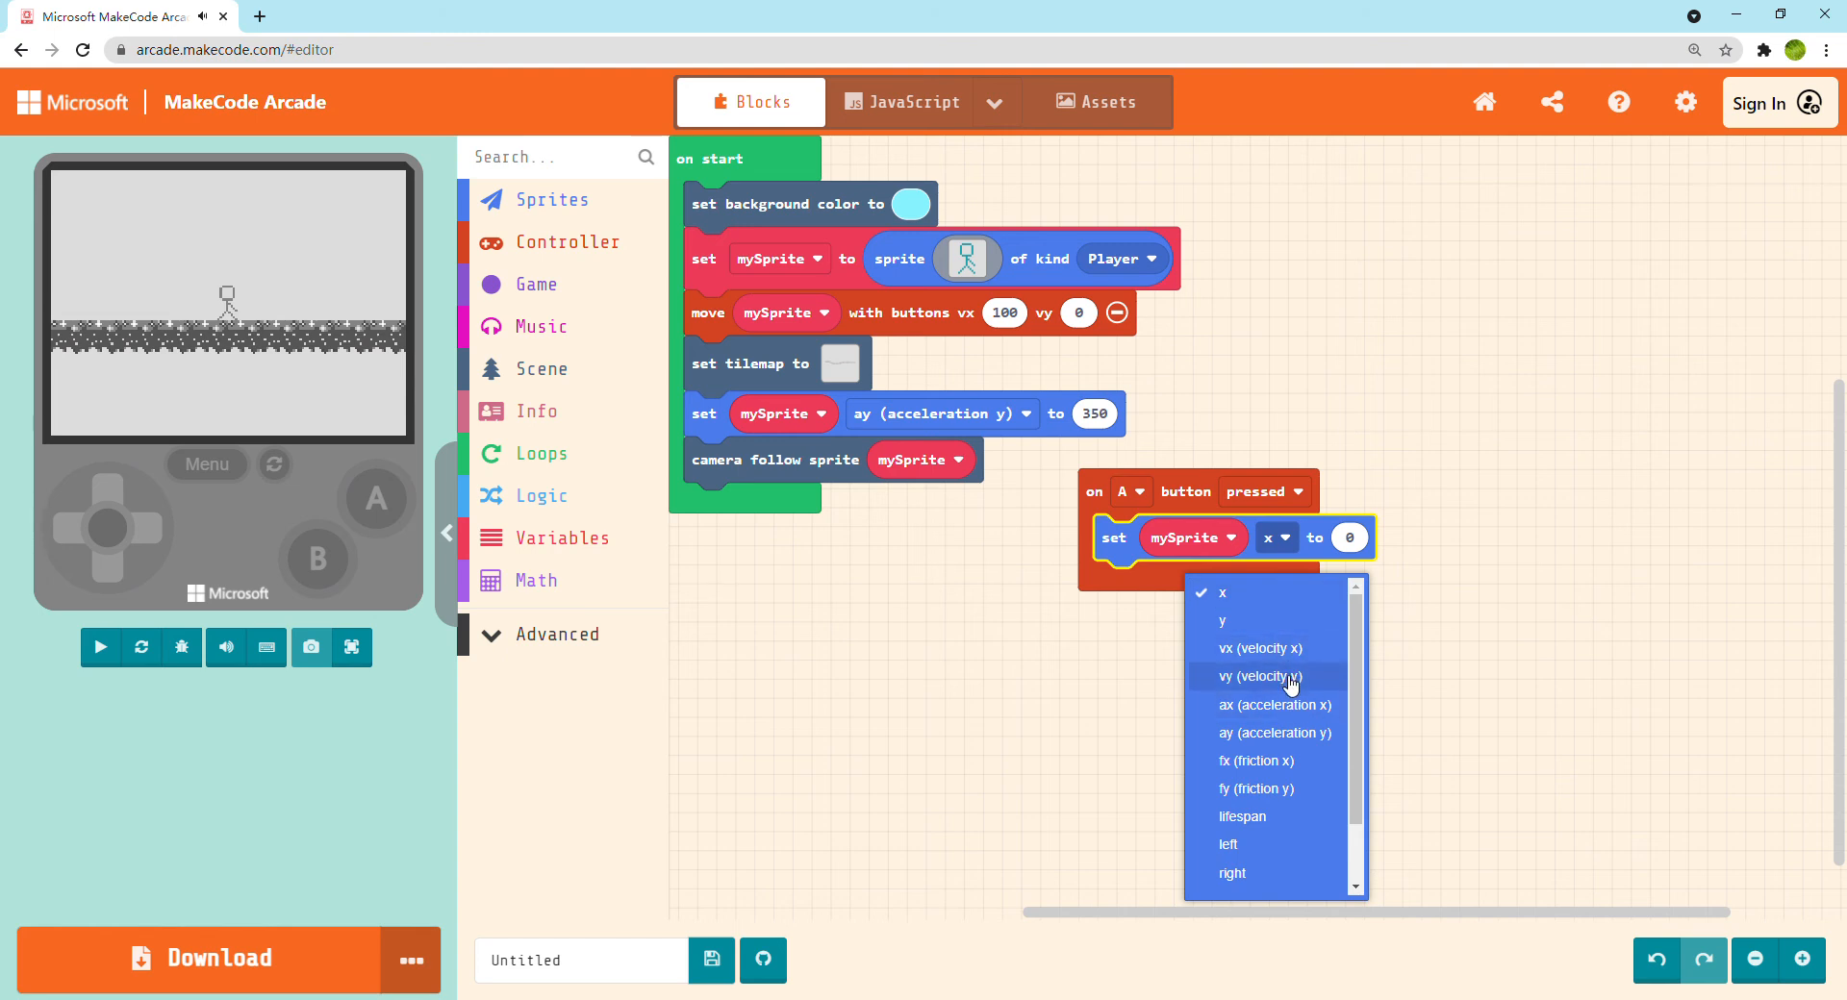
click(1290, 689)
Set the vertical velocity value in the A button event to -155
click(1459, 543)
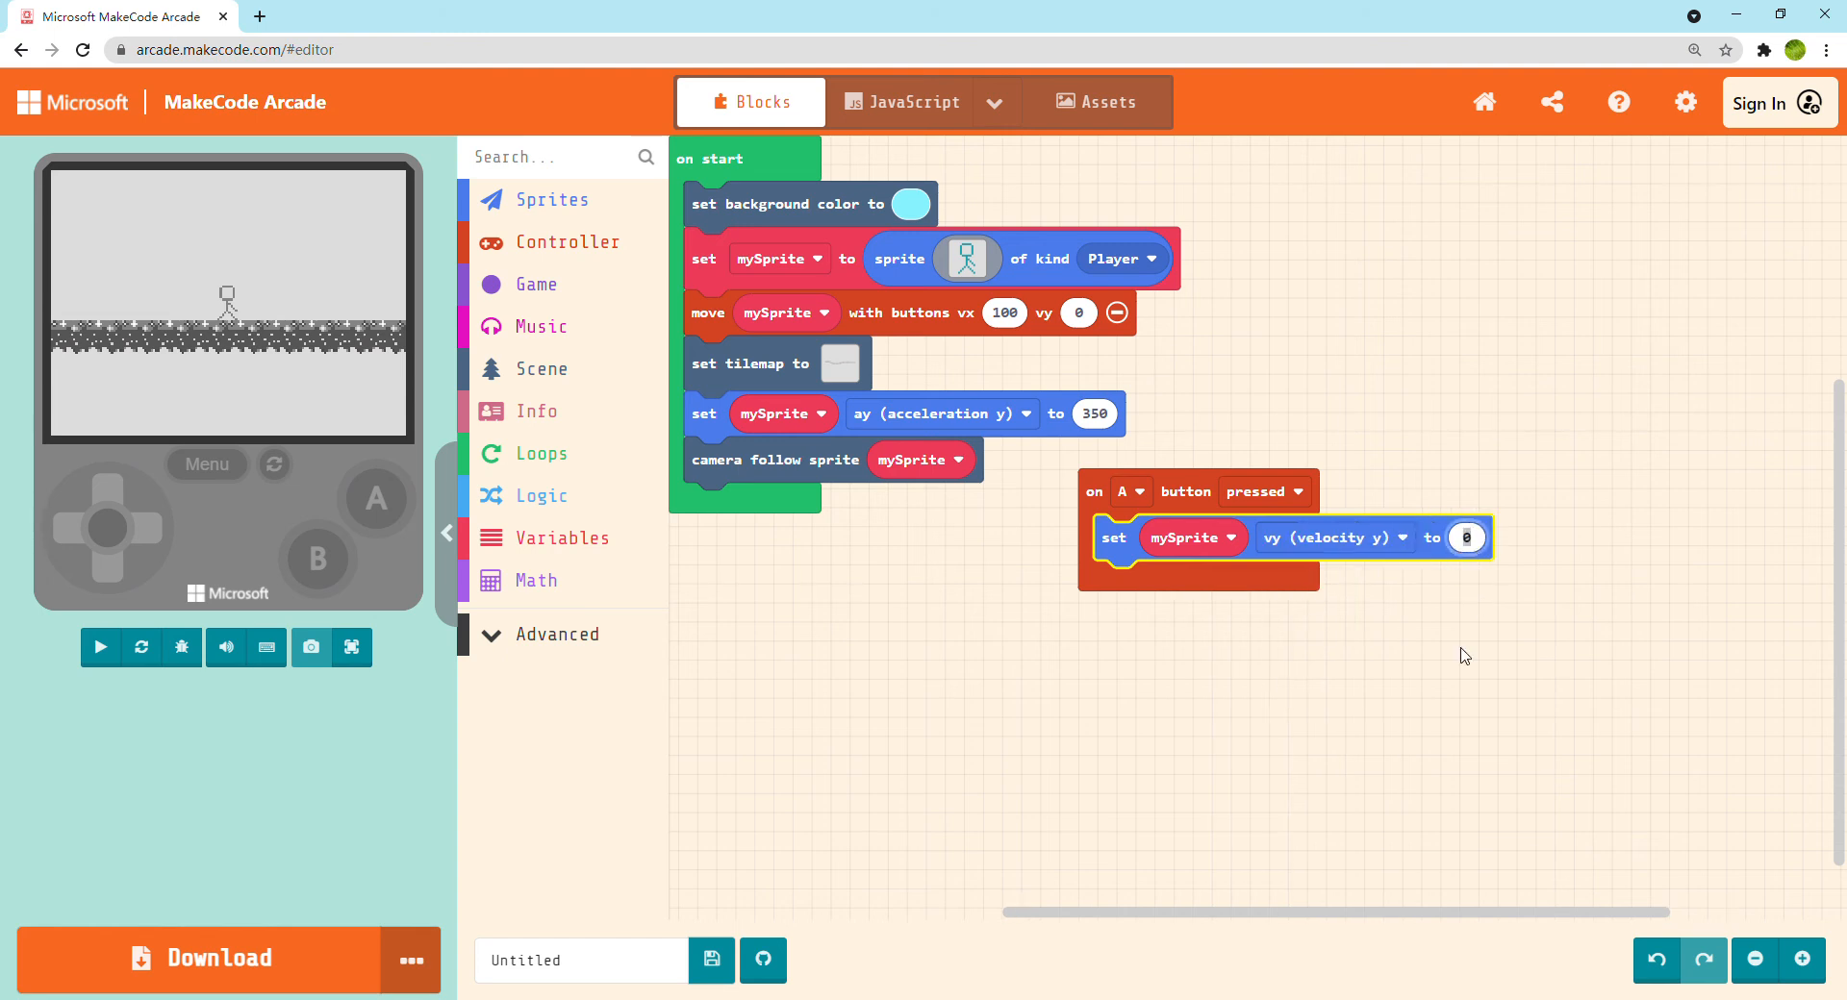
text(150)
text(-)
key(Return)
click(1491, 550)
click(1505, 551)
key(BackSpace)
text(55)
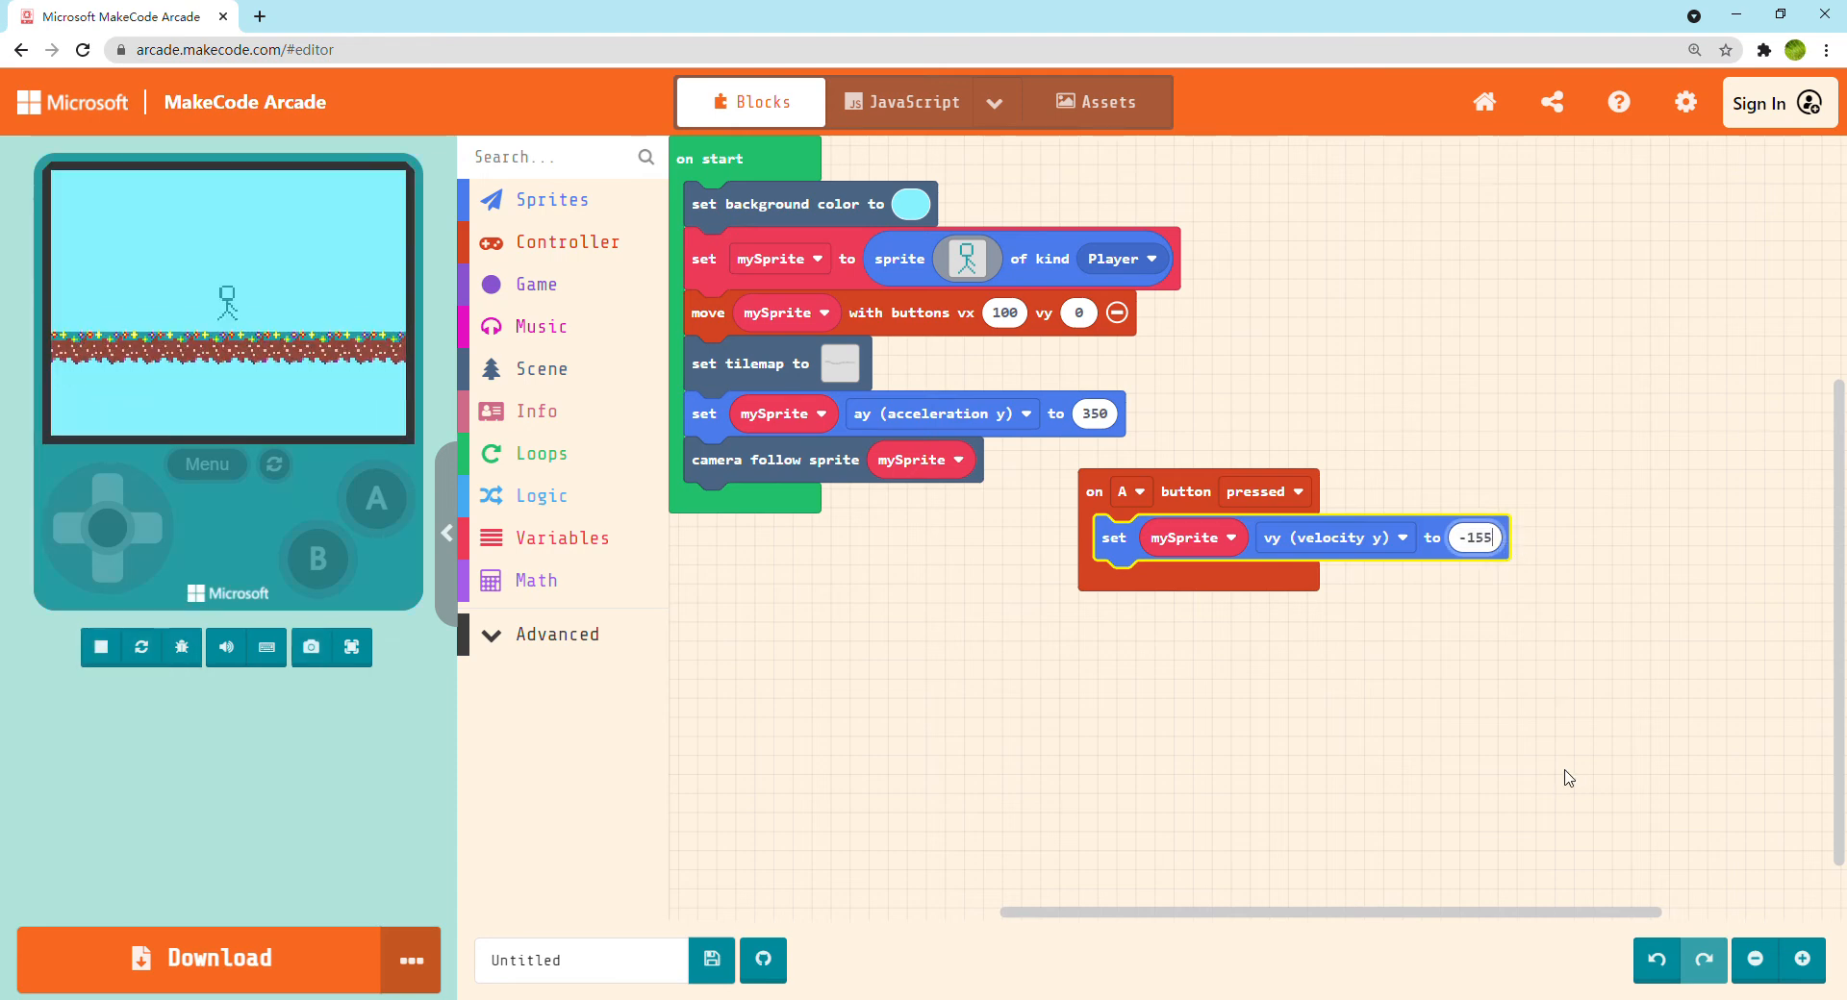
click(1567, 774)
Test the game full screen by walking the stick figure to the right across the platforms and jumping
click(335, 647)
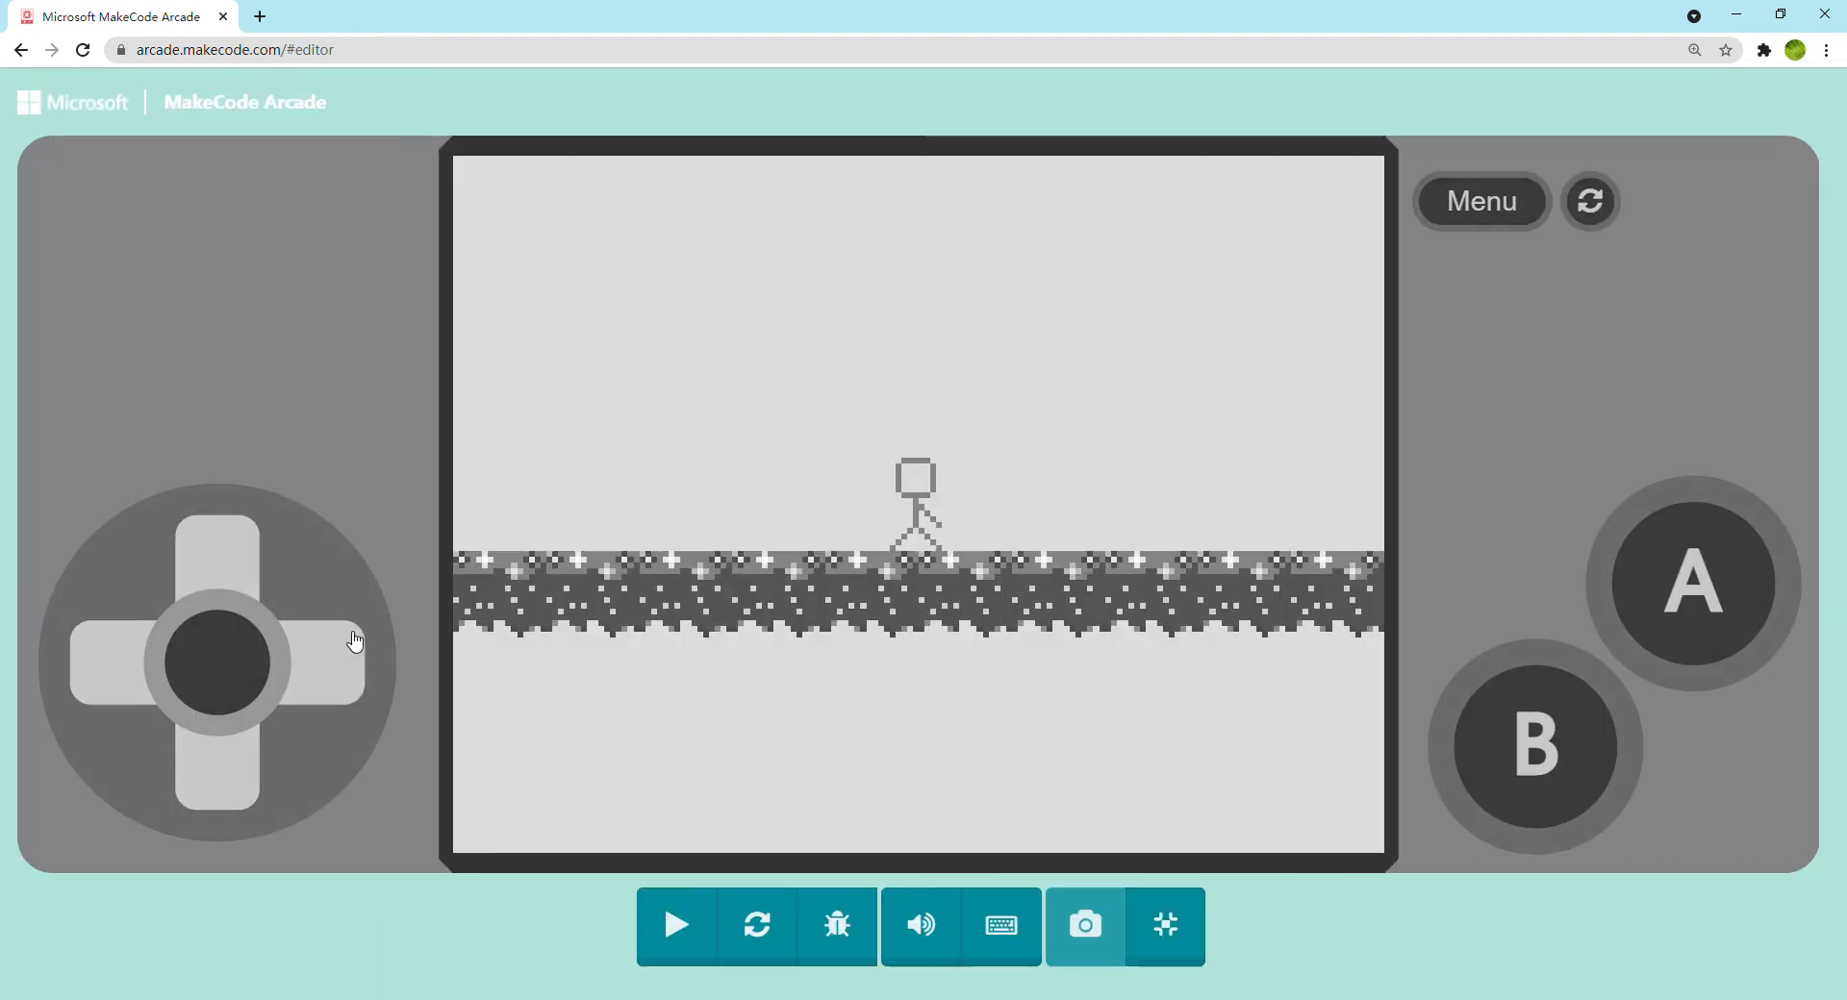
click(375, 631)
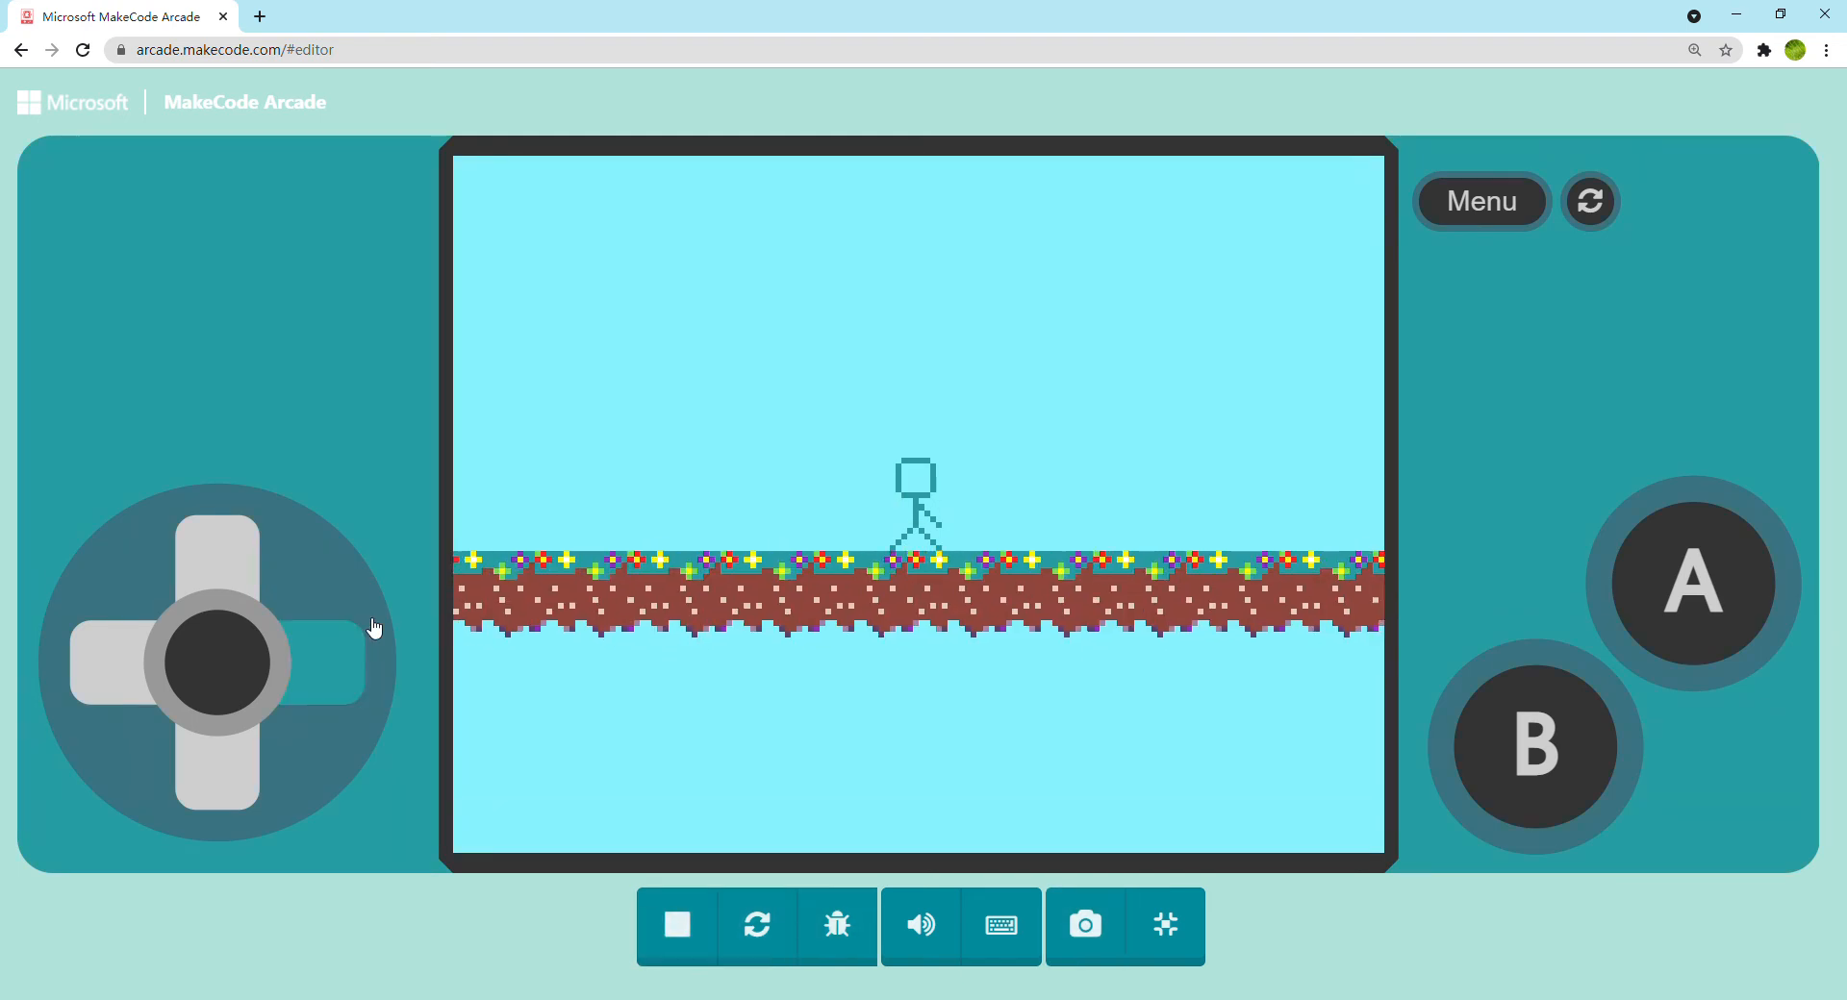
key(Right)
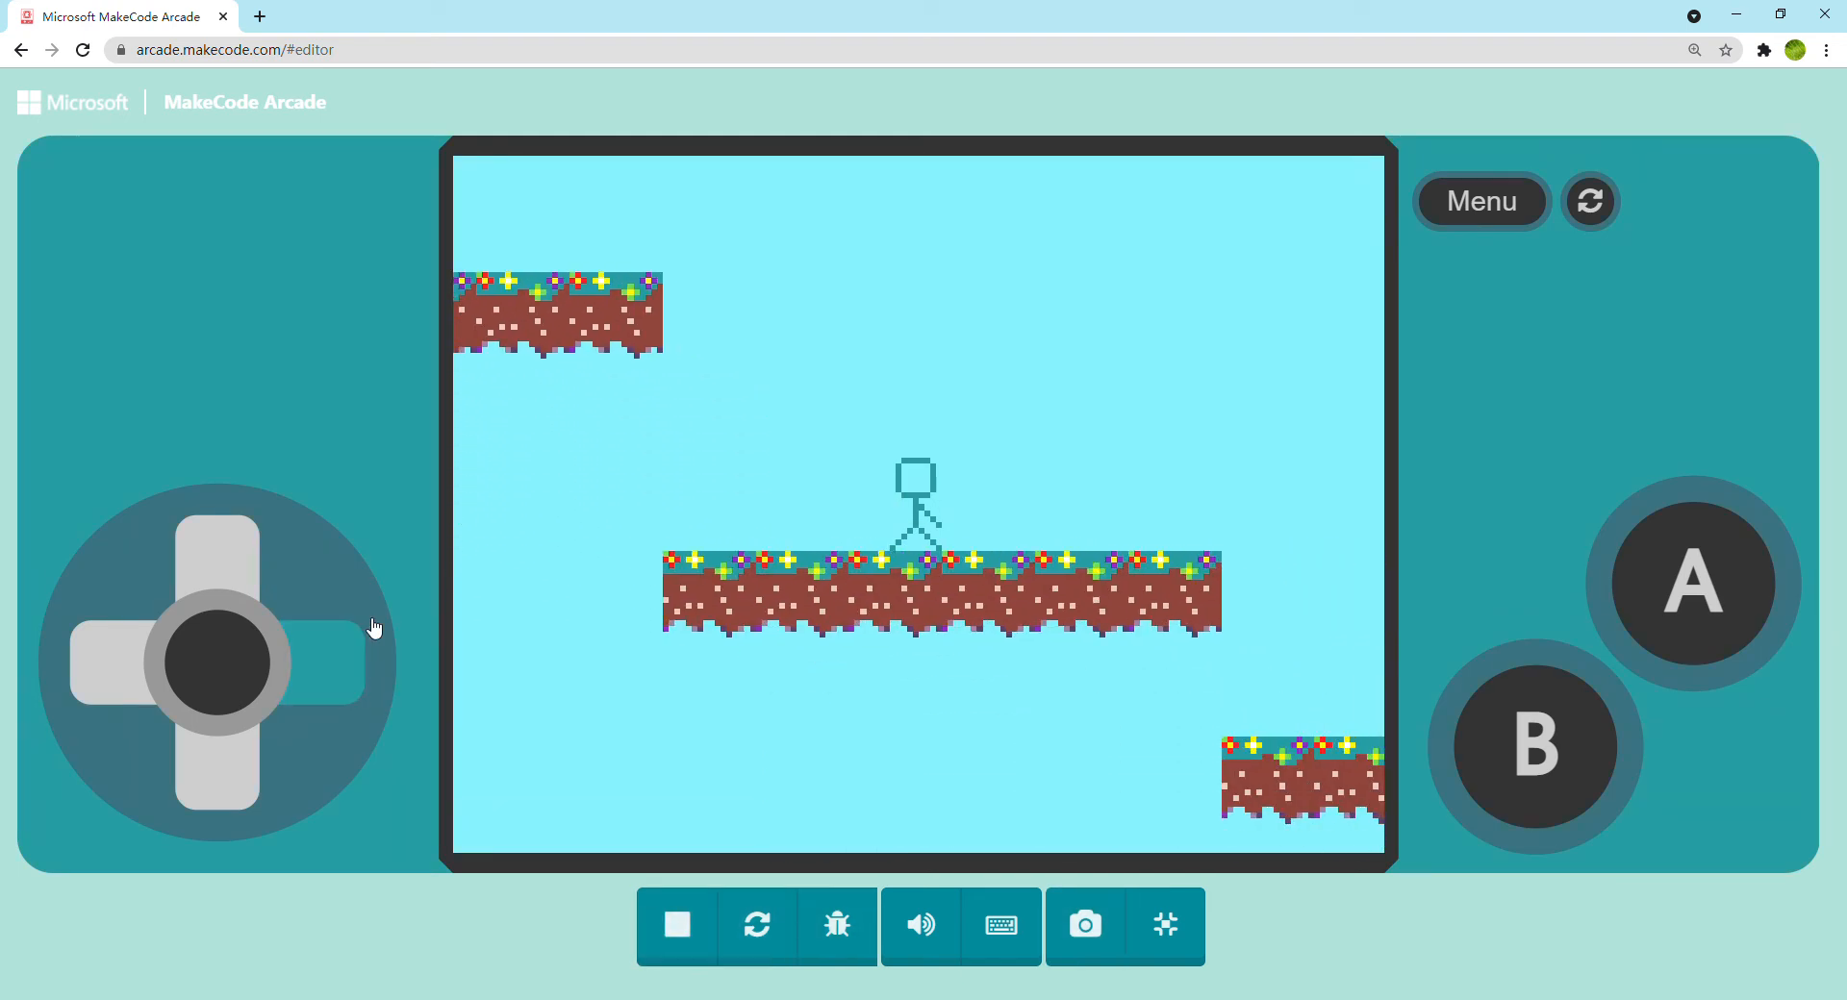
key(space)
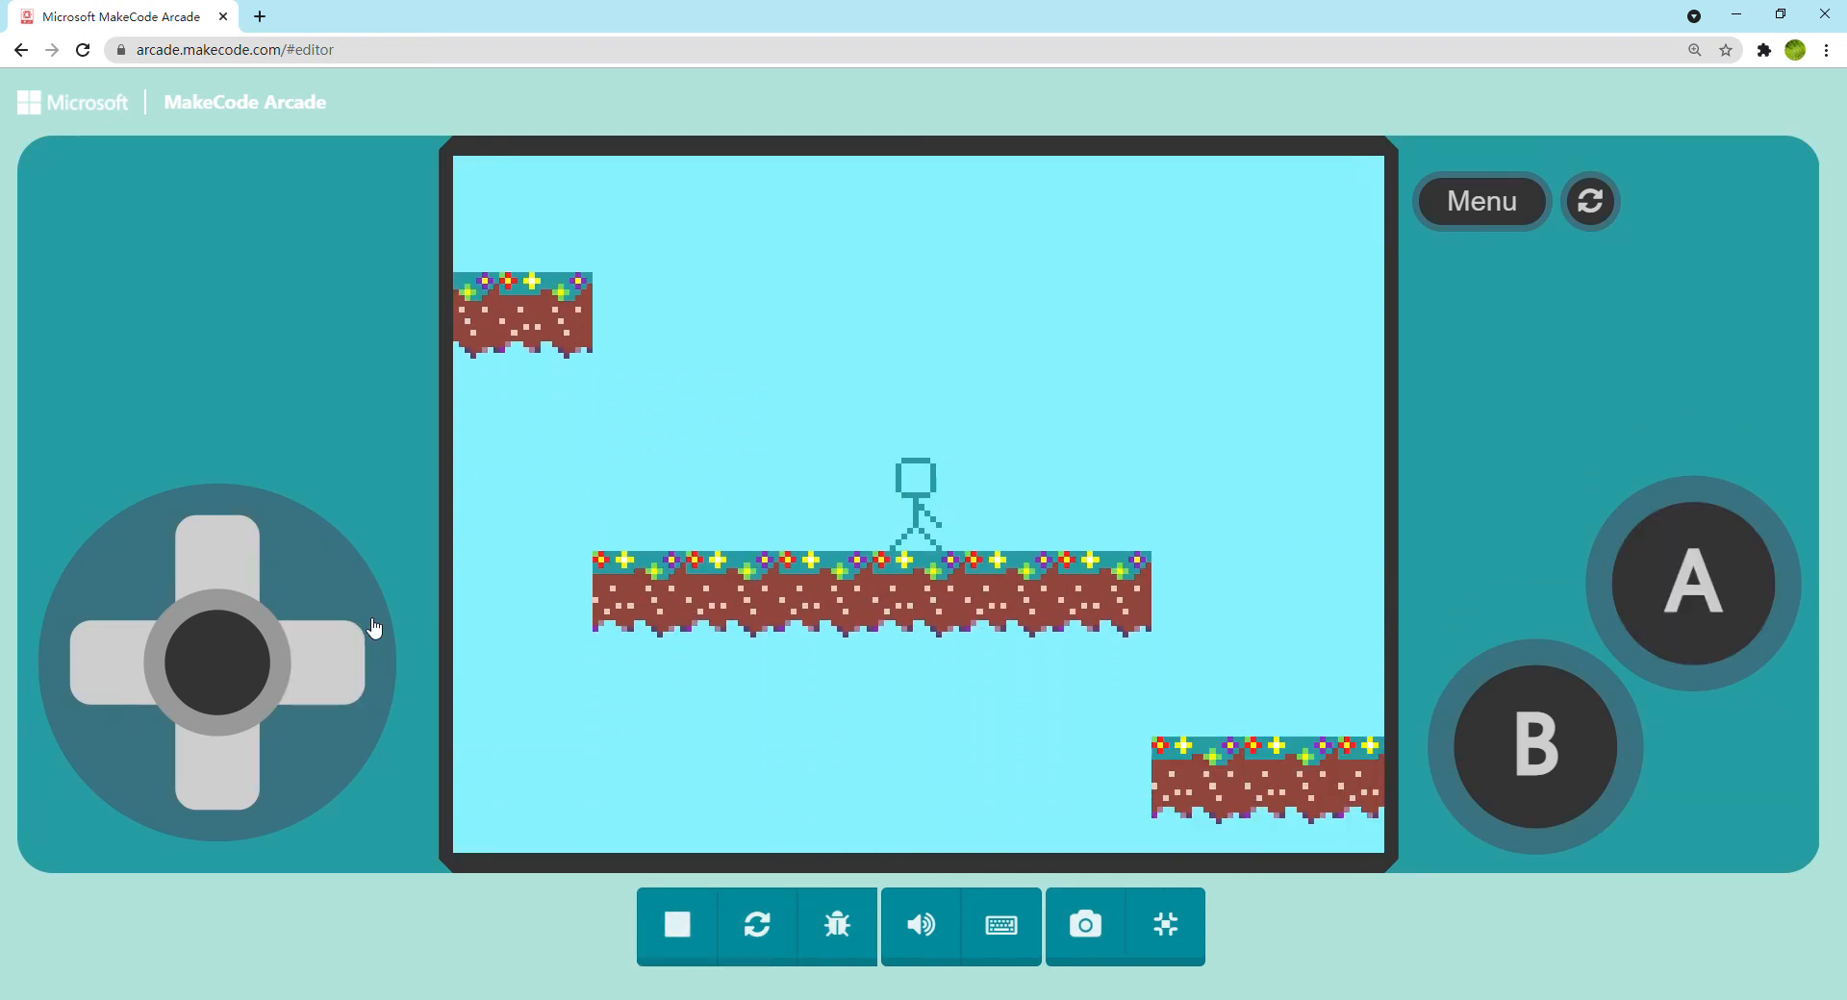
key(space)
Test repeated mid-air jumps with the on-screen A button, and return to the editor
click(1728, 582)
click(1727, 582)
click(1728, 582)
click(1727, 580)
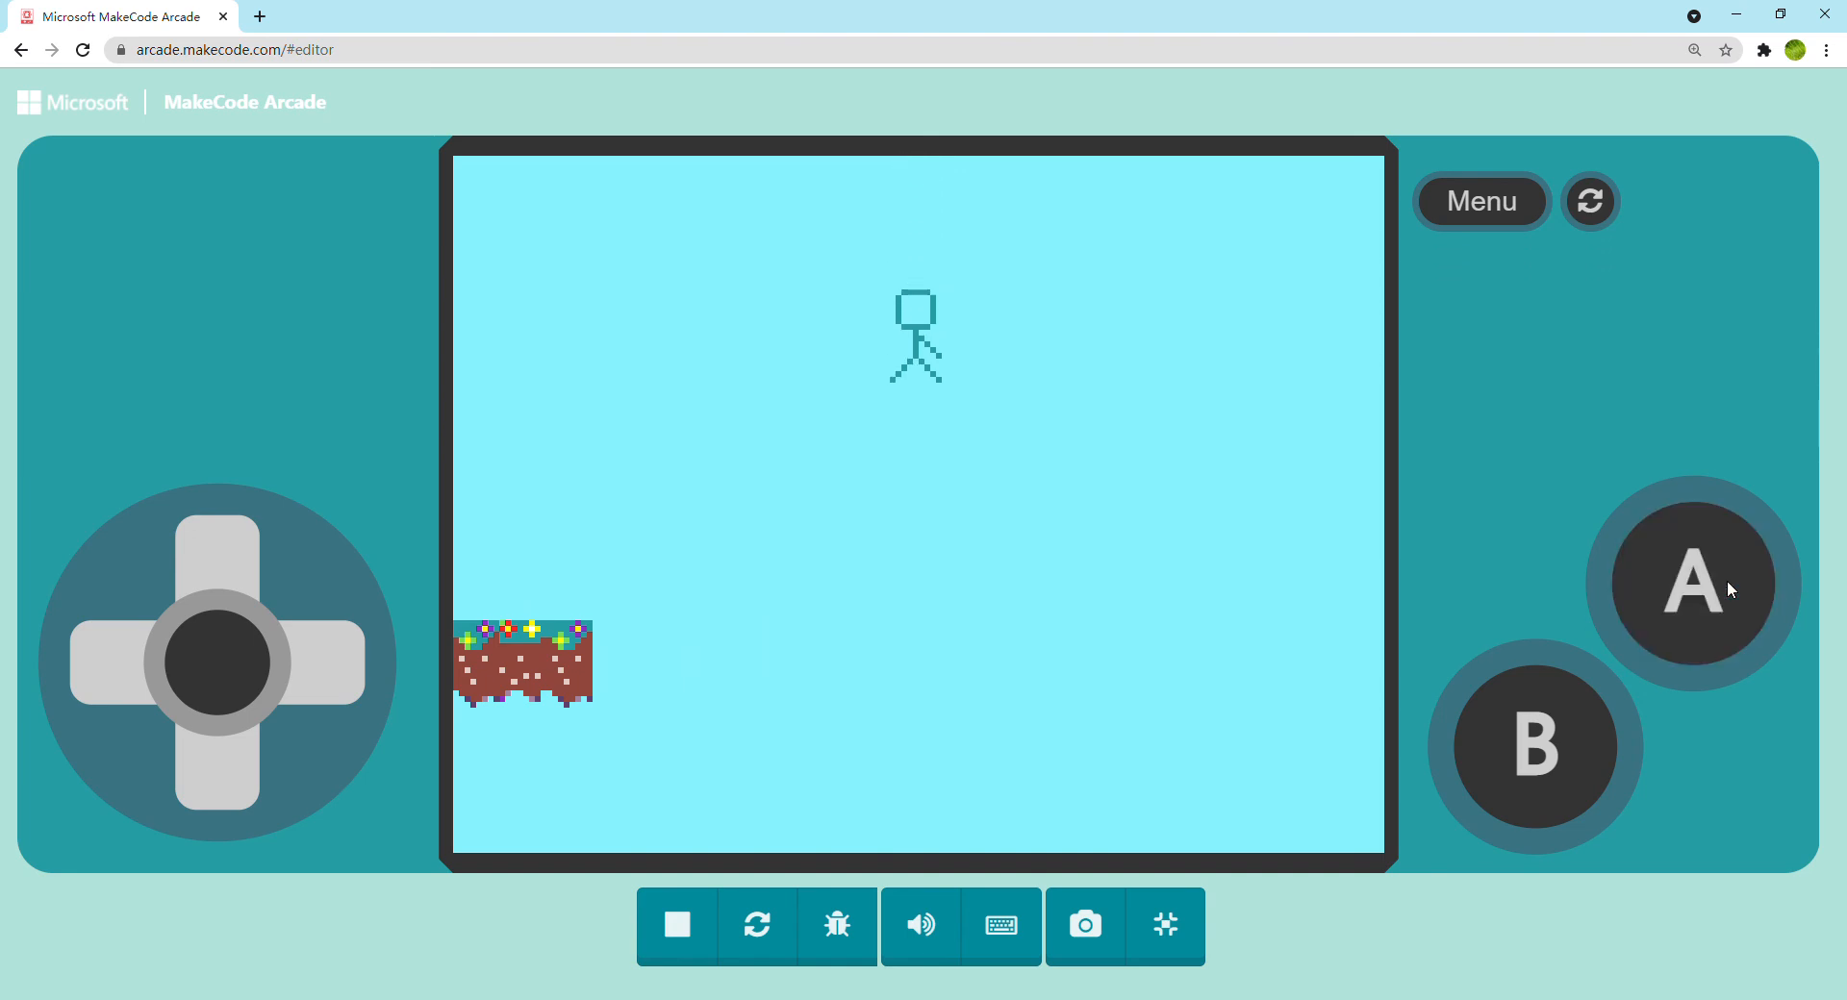
click(1728, 580)
click(1728, 580)
click(1728, 581)
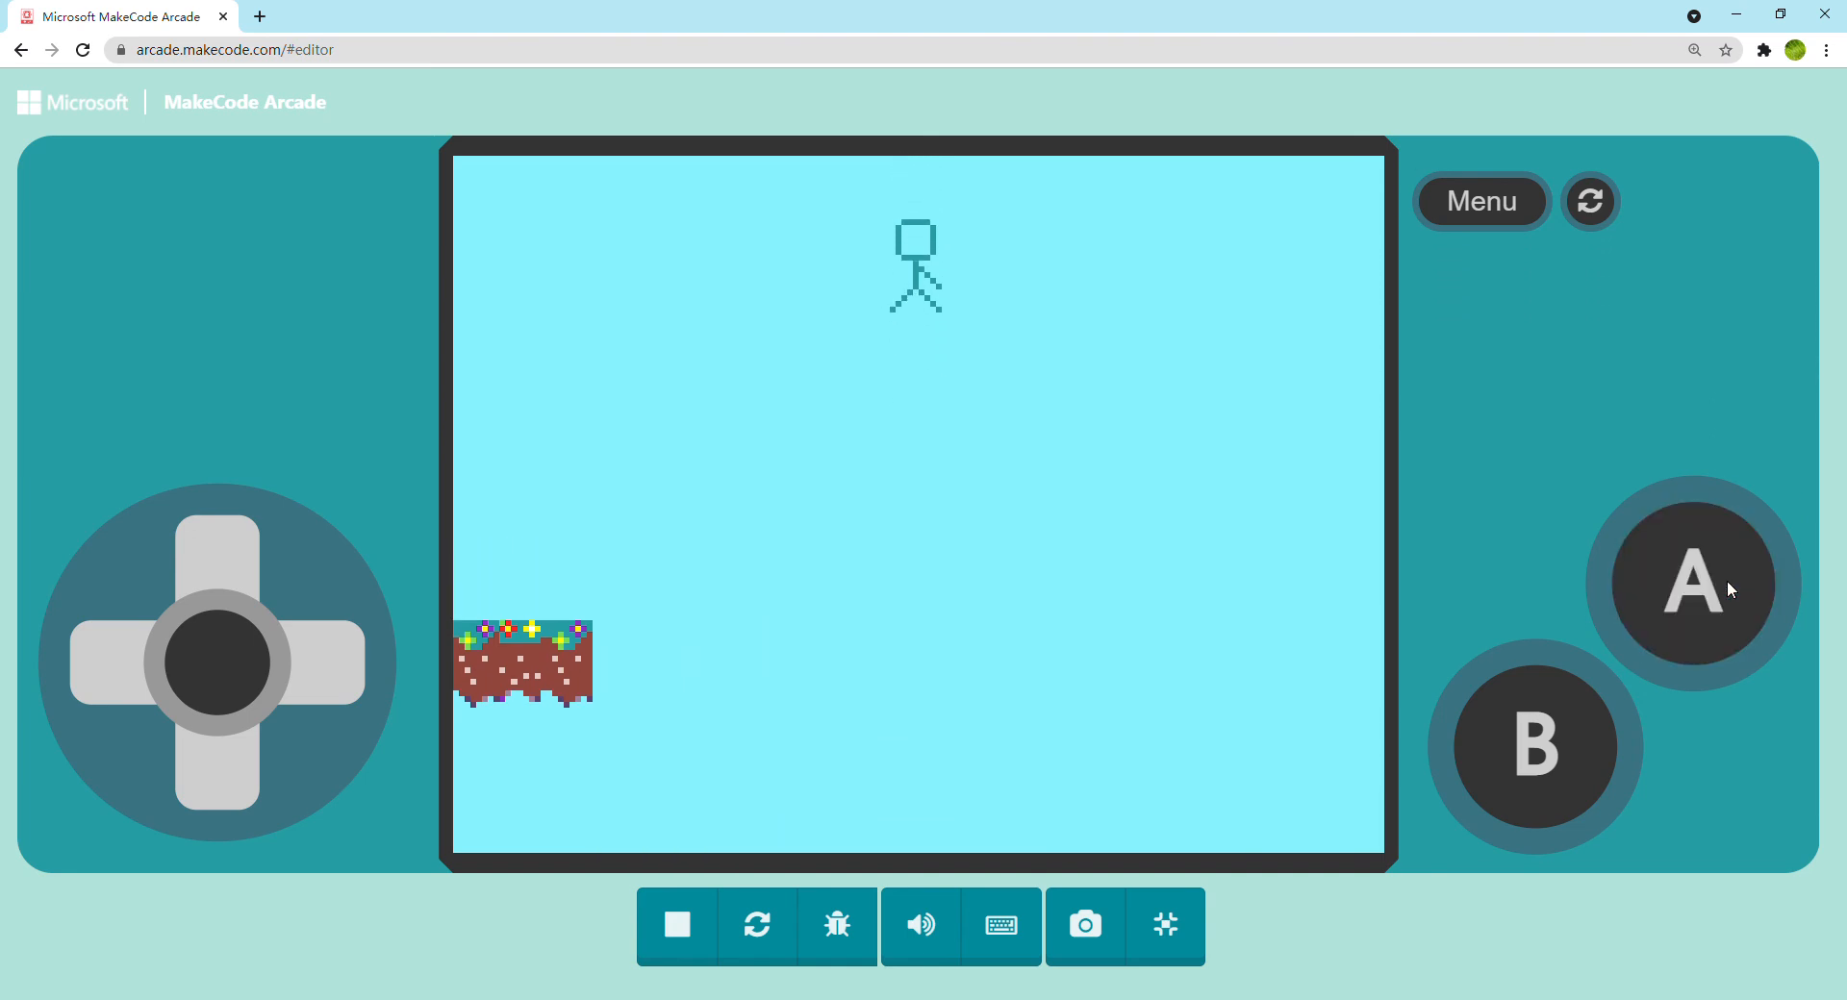
click(1728, 580)
click(1728, 580)
click(1728, 580)
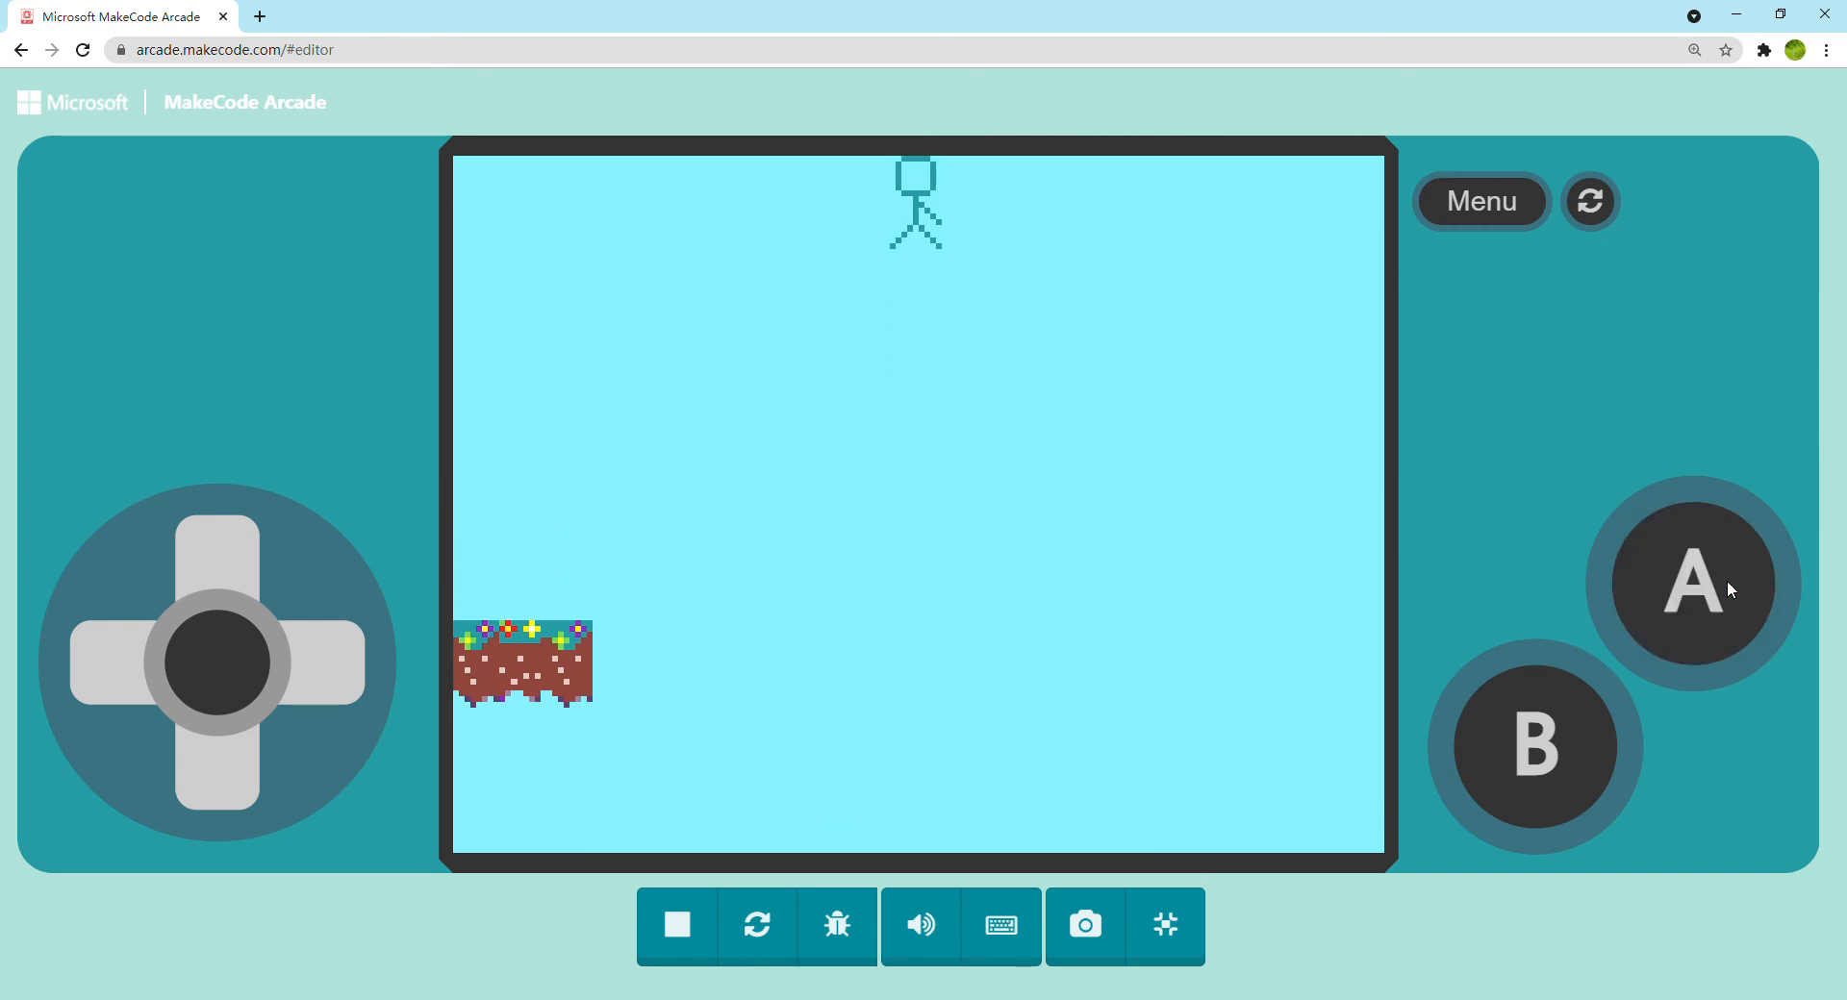
click(1728, 580)
click(1728, 580)
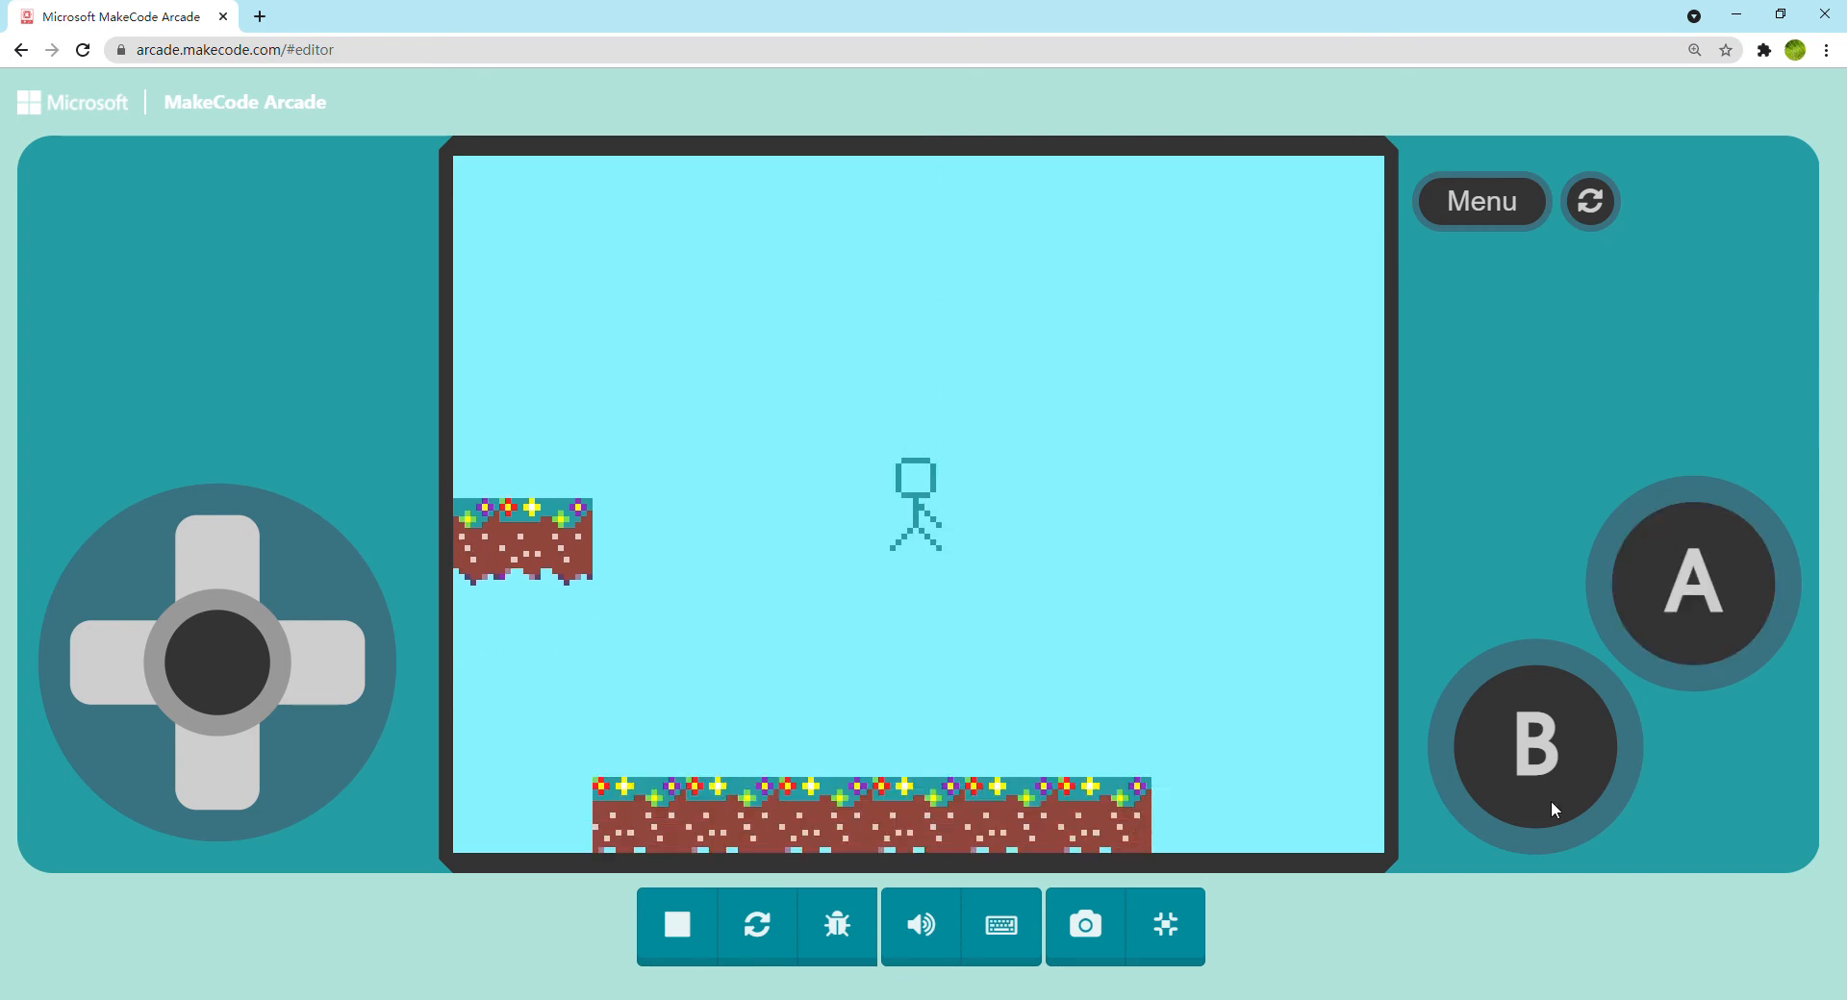
key(Escape)
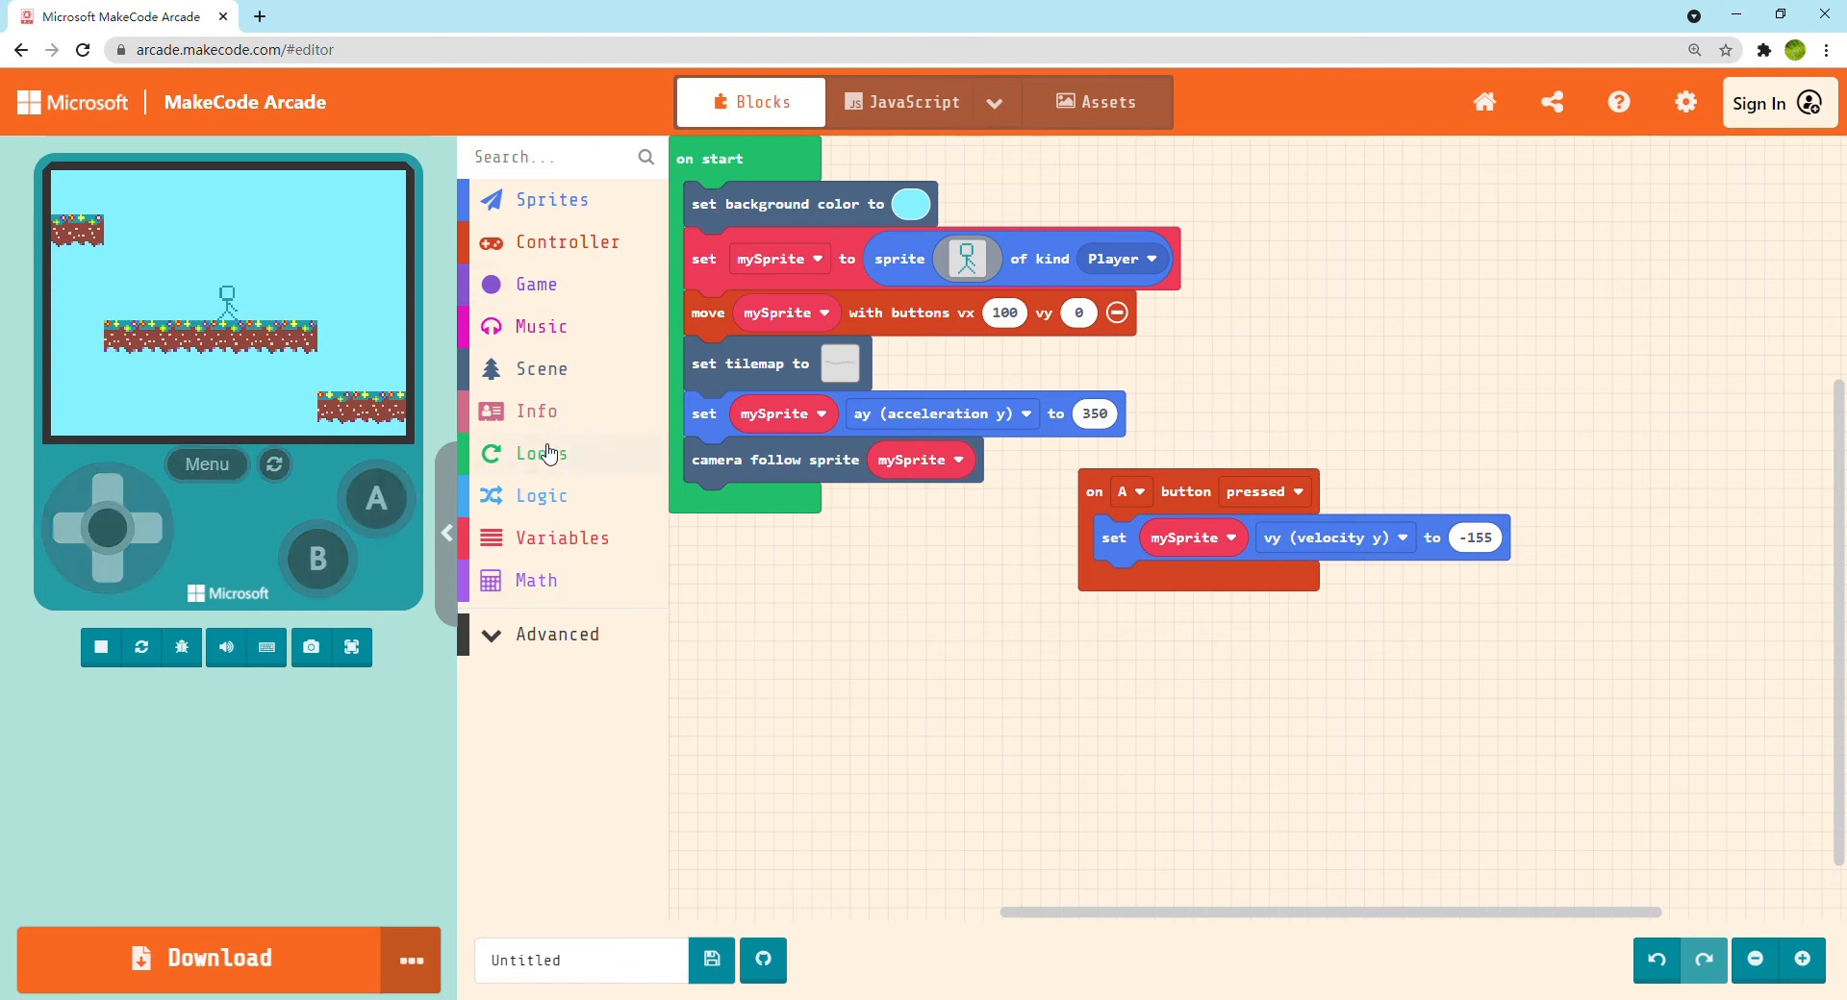
Wrap the velocity block inside the A button event in an if true then block from the Logic blocks
click(549, 498)
drag(735, 329, 1143, 621)
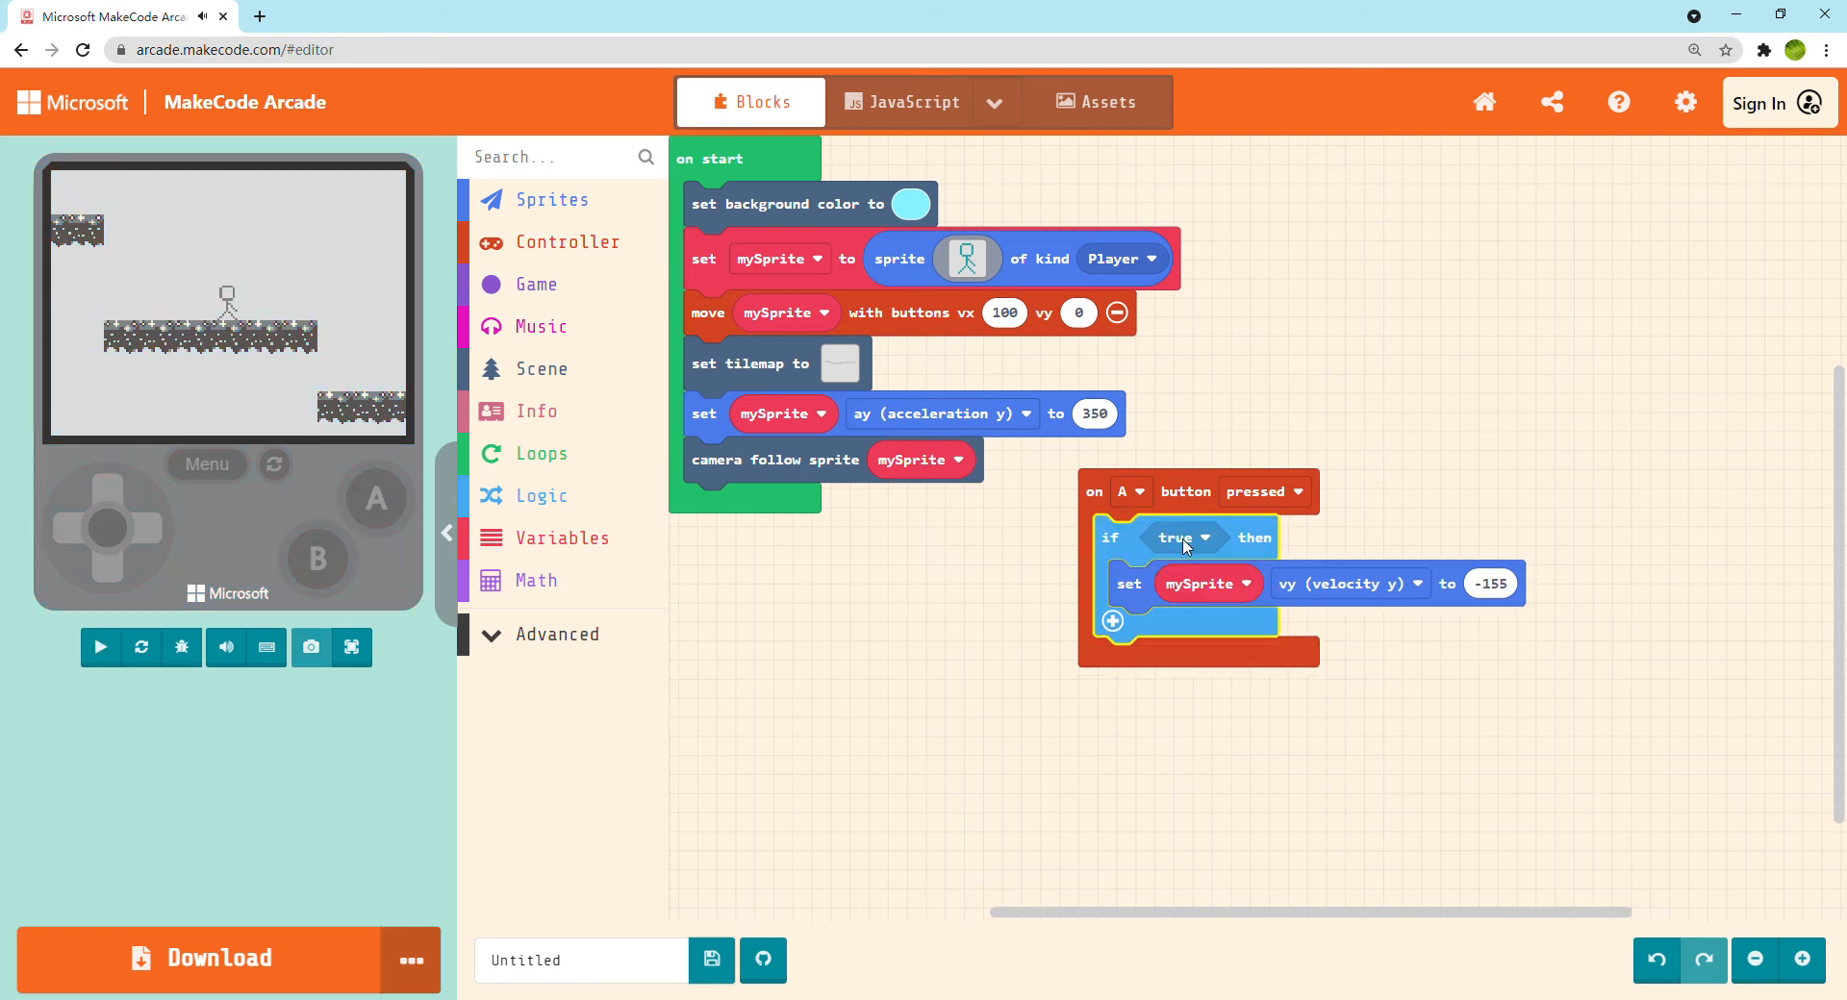
click(1185, 543)
click(876, 666)
click(246, 268)
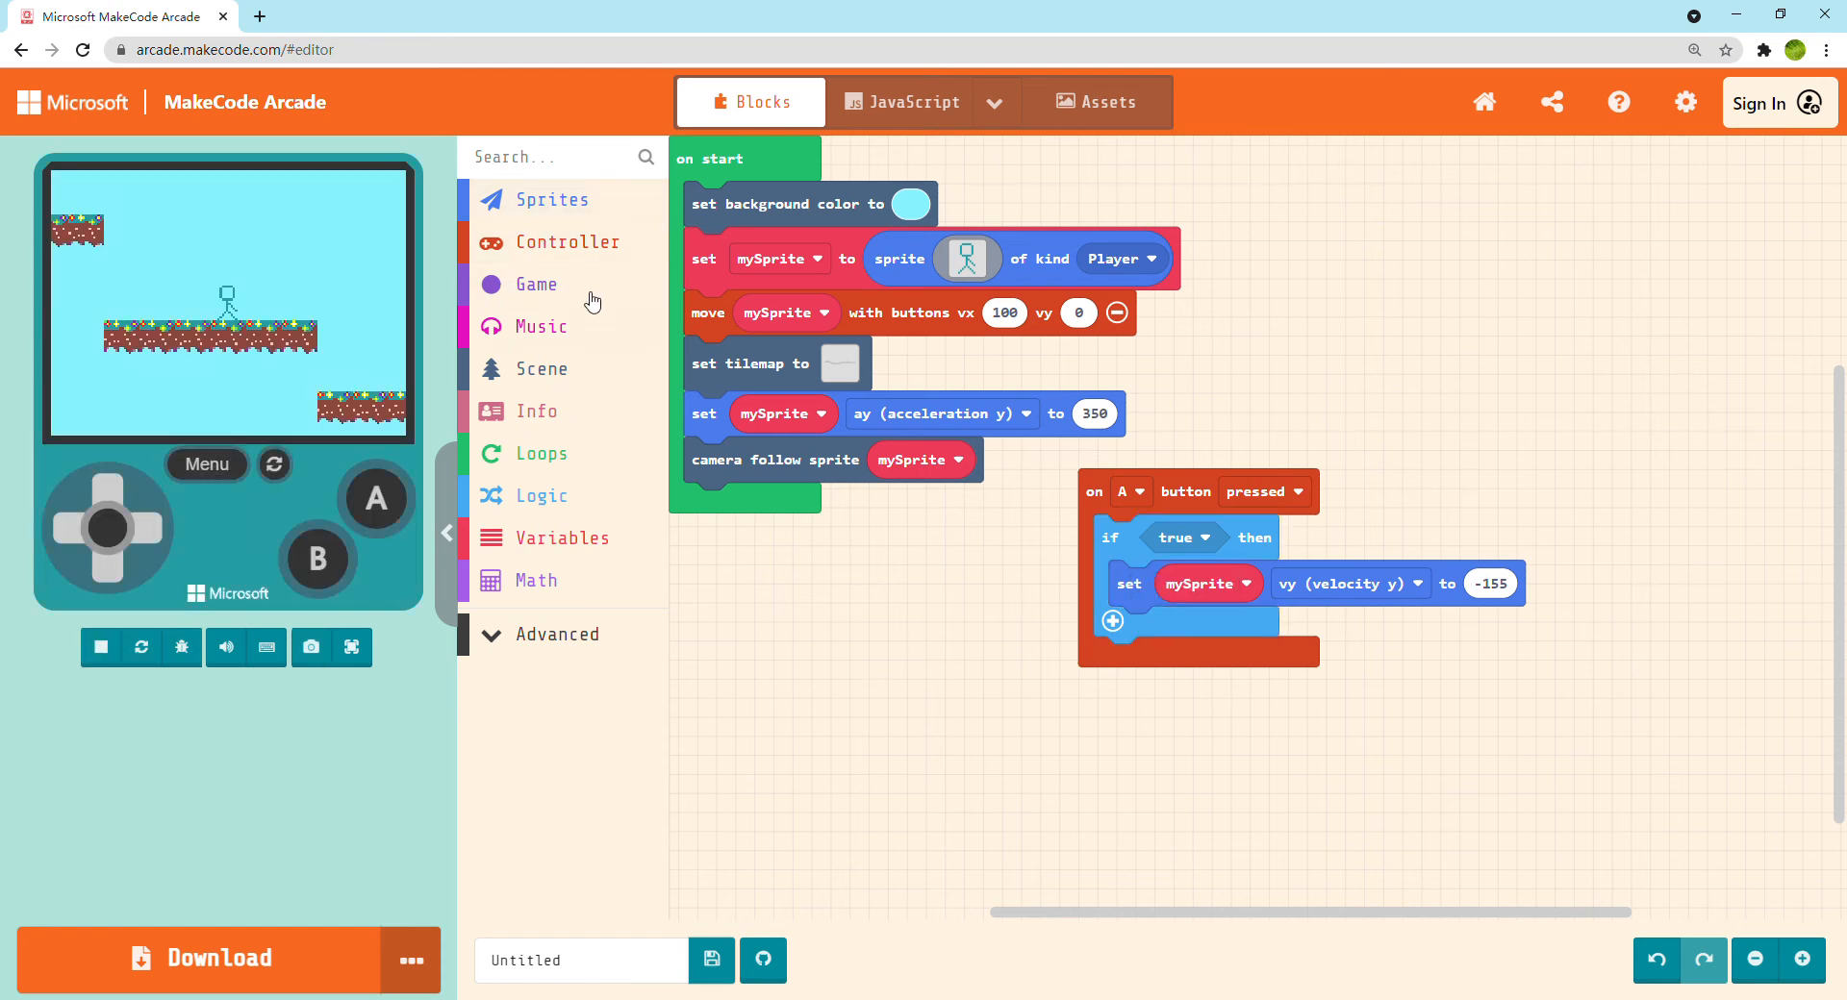
Make the if condition a comparison of mySprite vy (velocity y) = 0
click(558, 507)
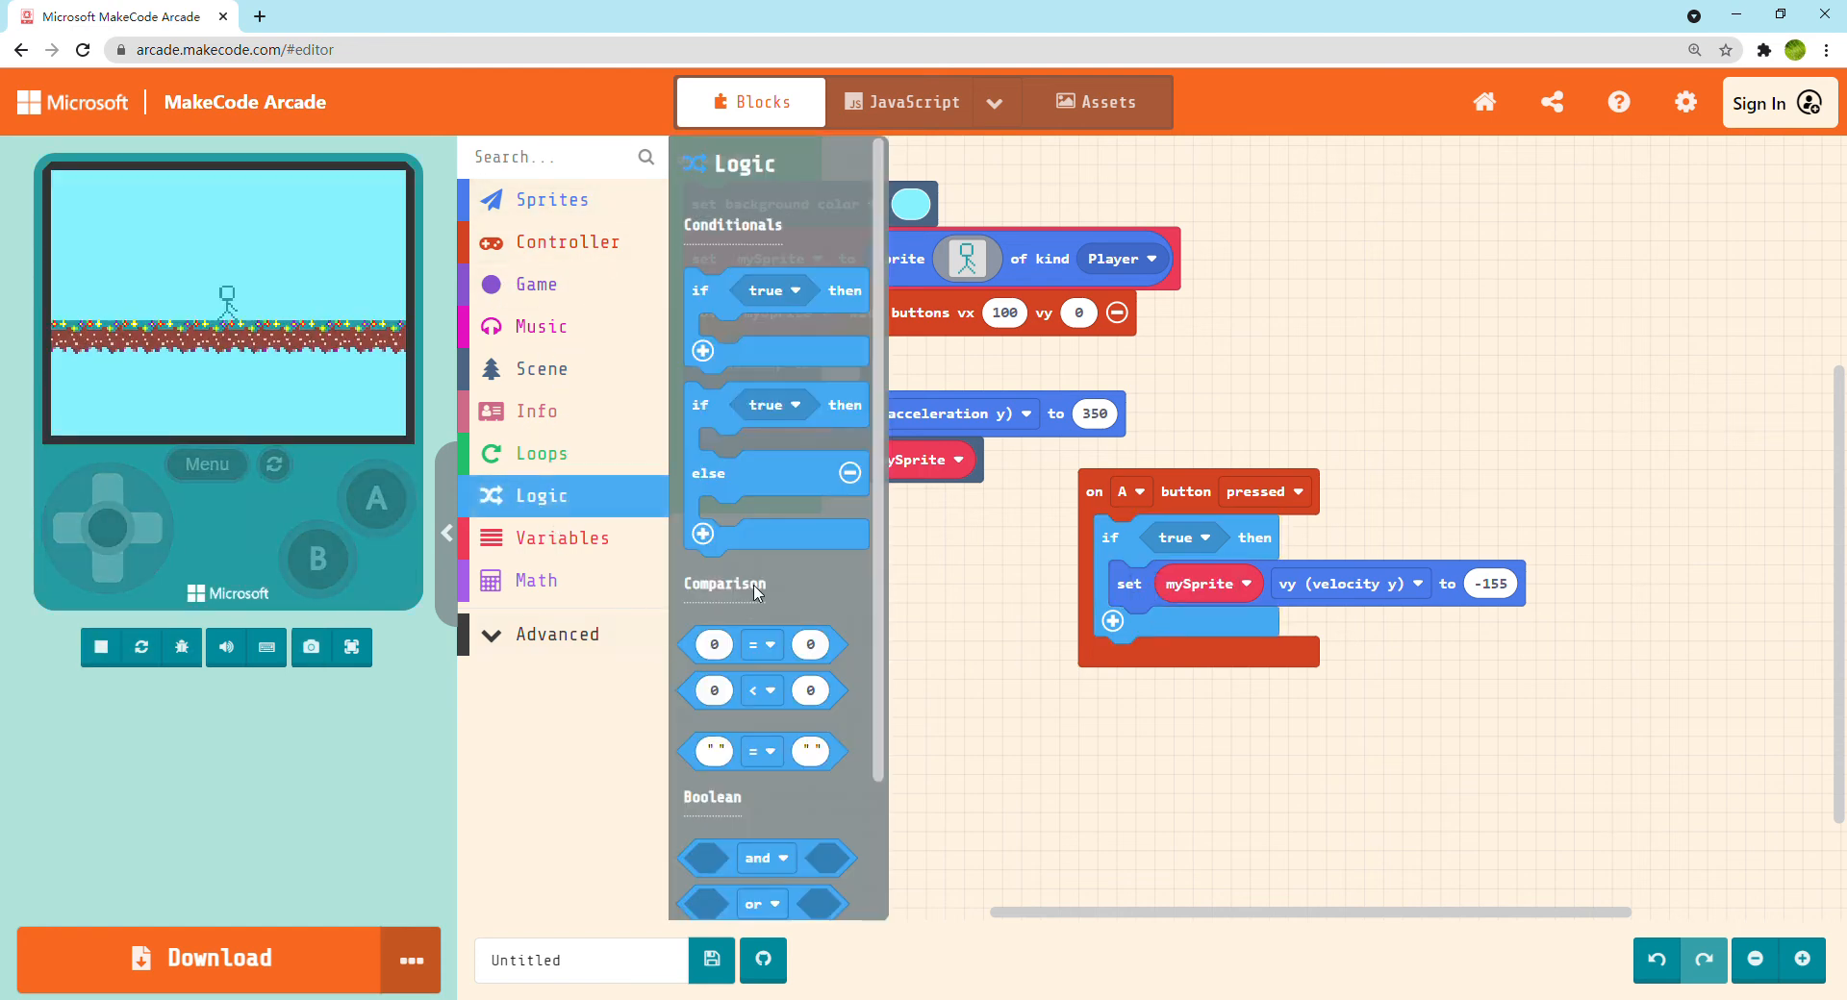
drag(751, 669, 1214, 561)
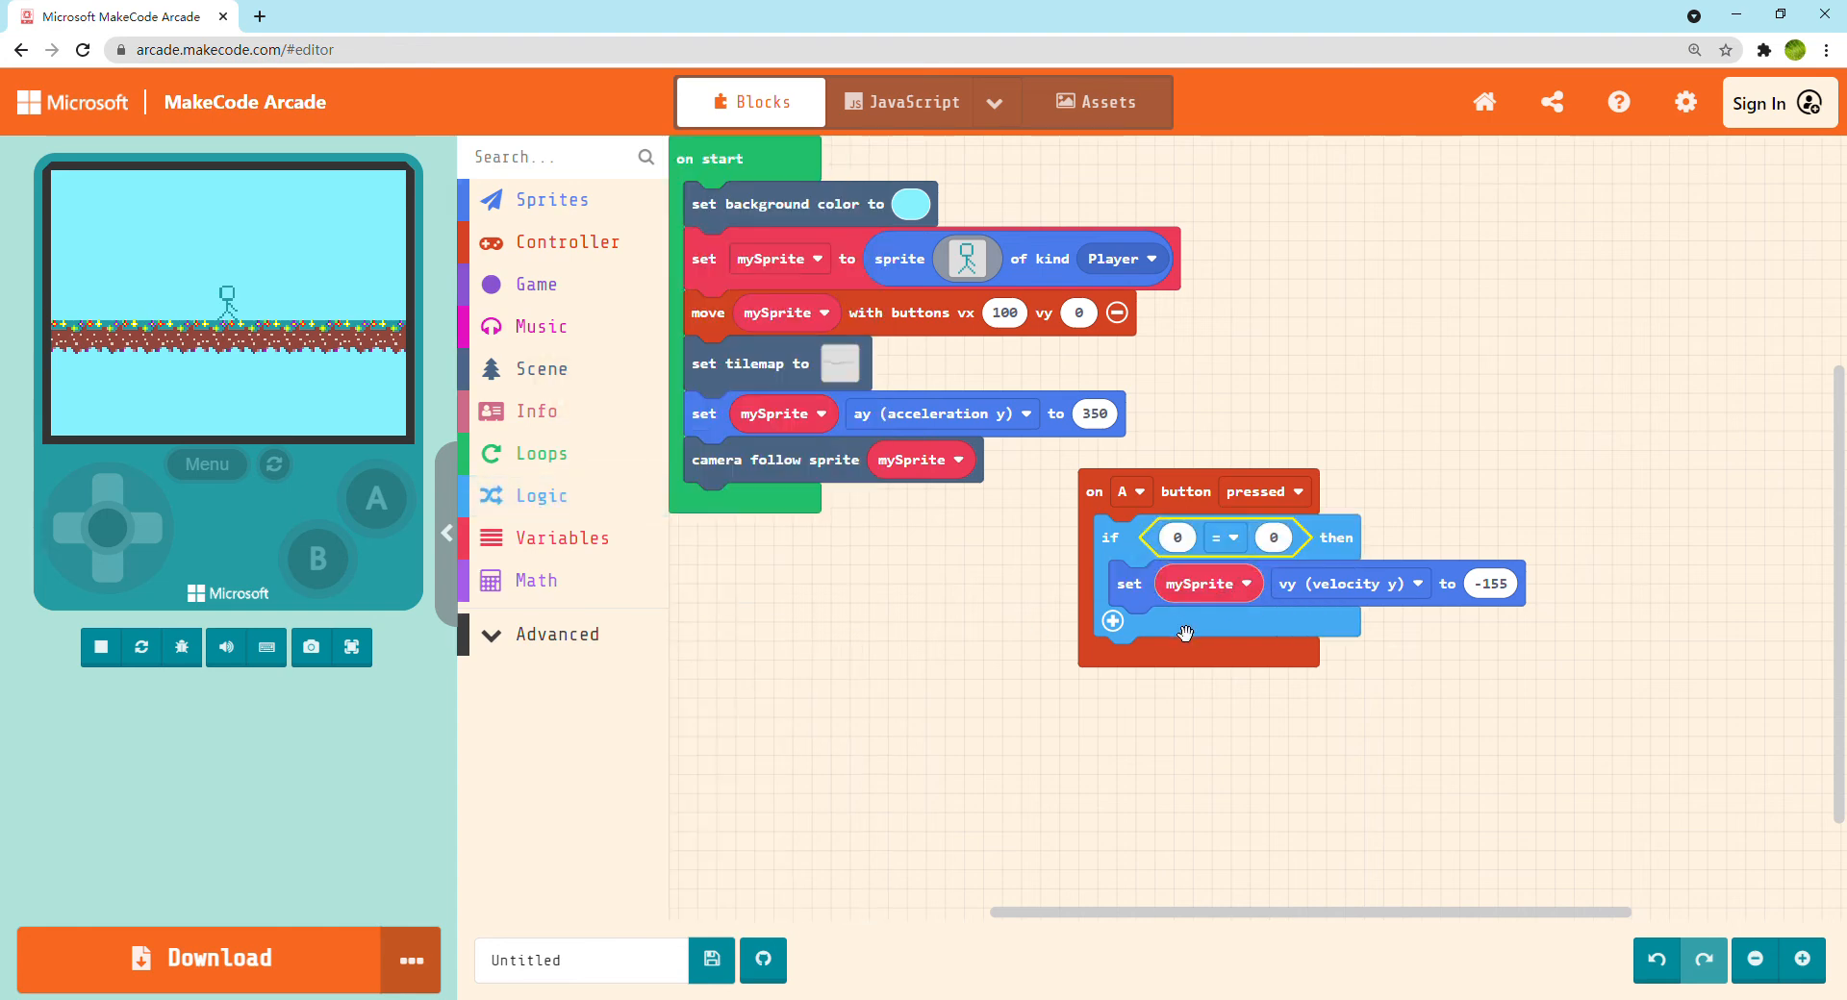
click(565, 202)
scroll(797, 546, down, 3)
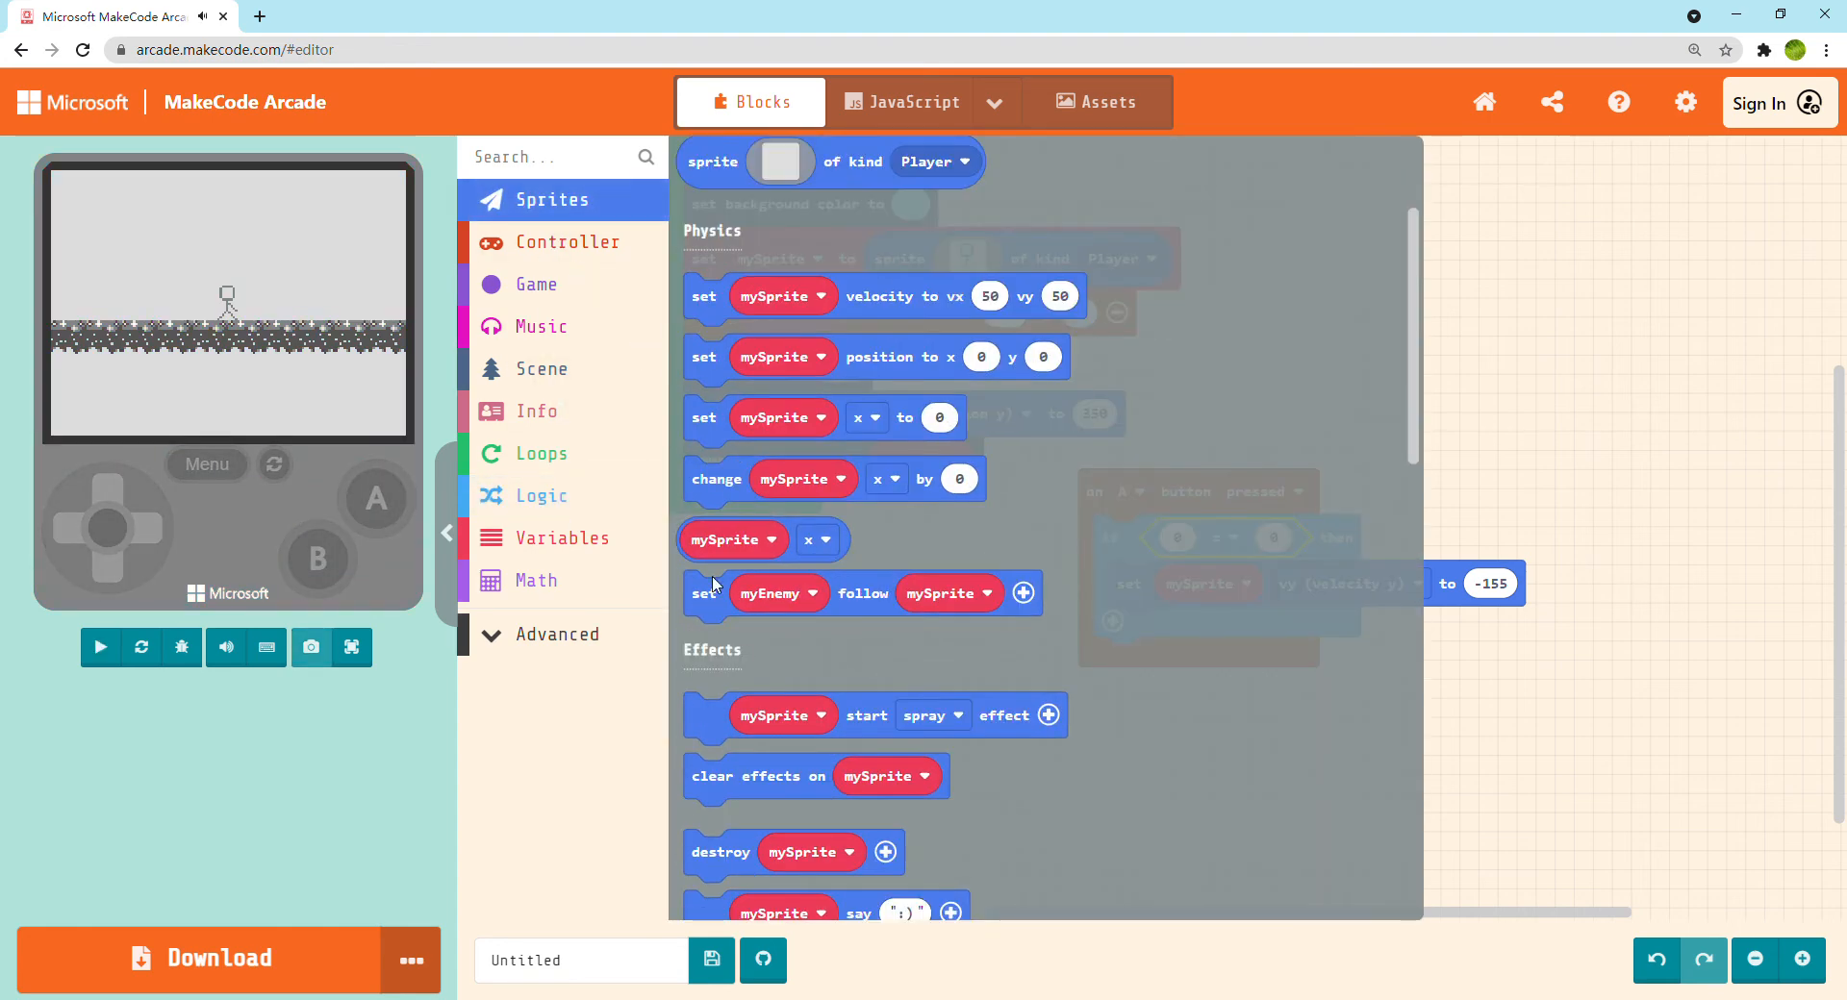
drag(798, 546, 1289, 550)
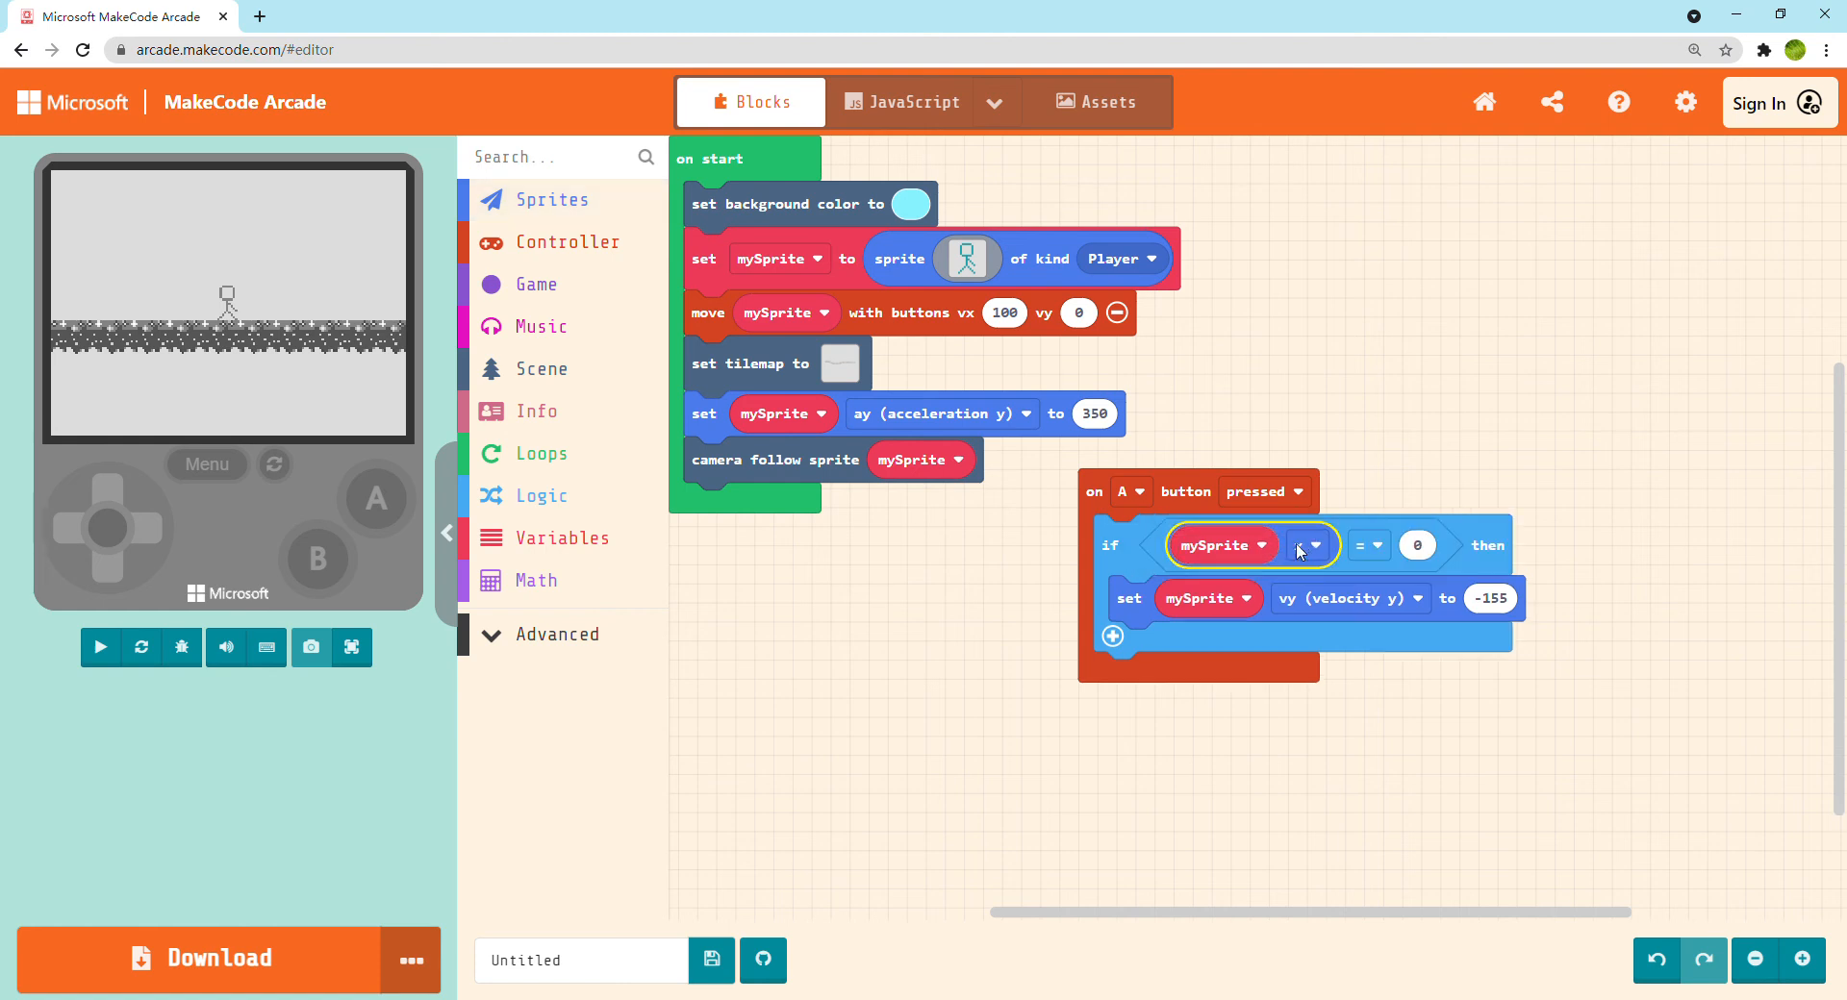
click(1310, 546)
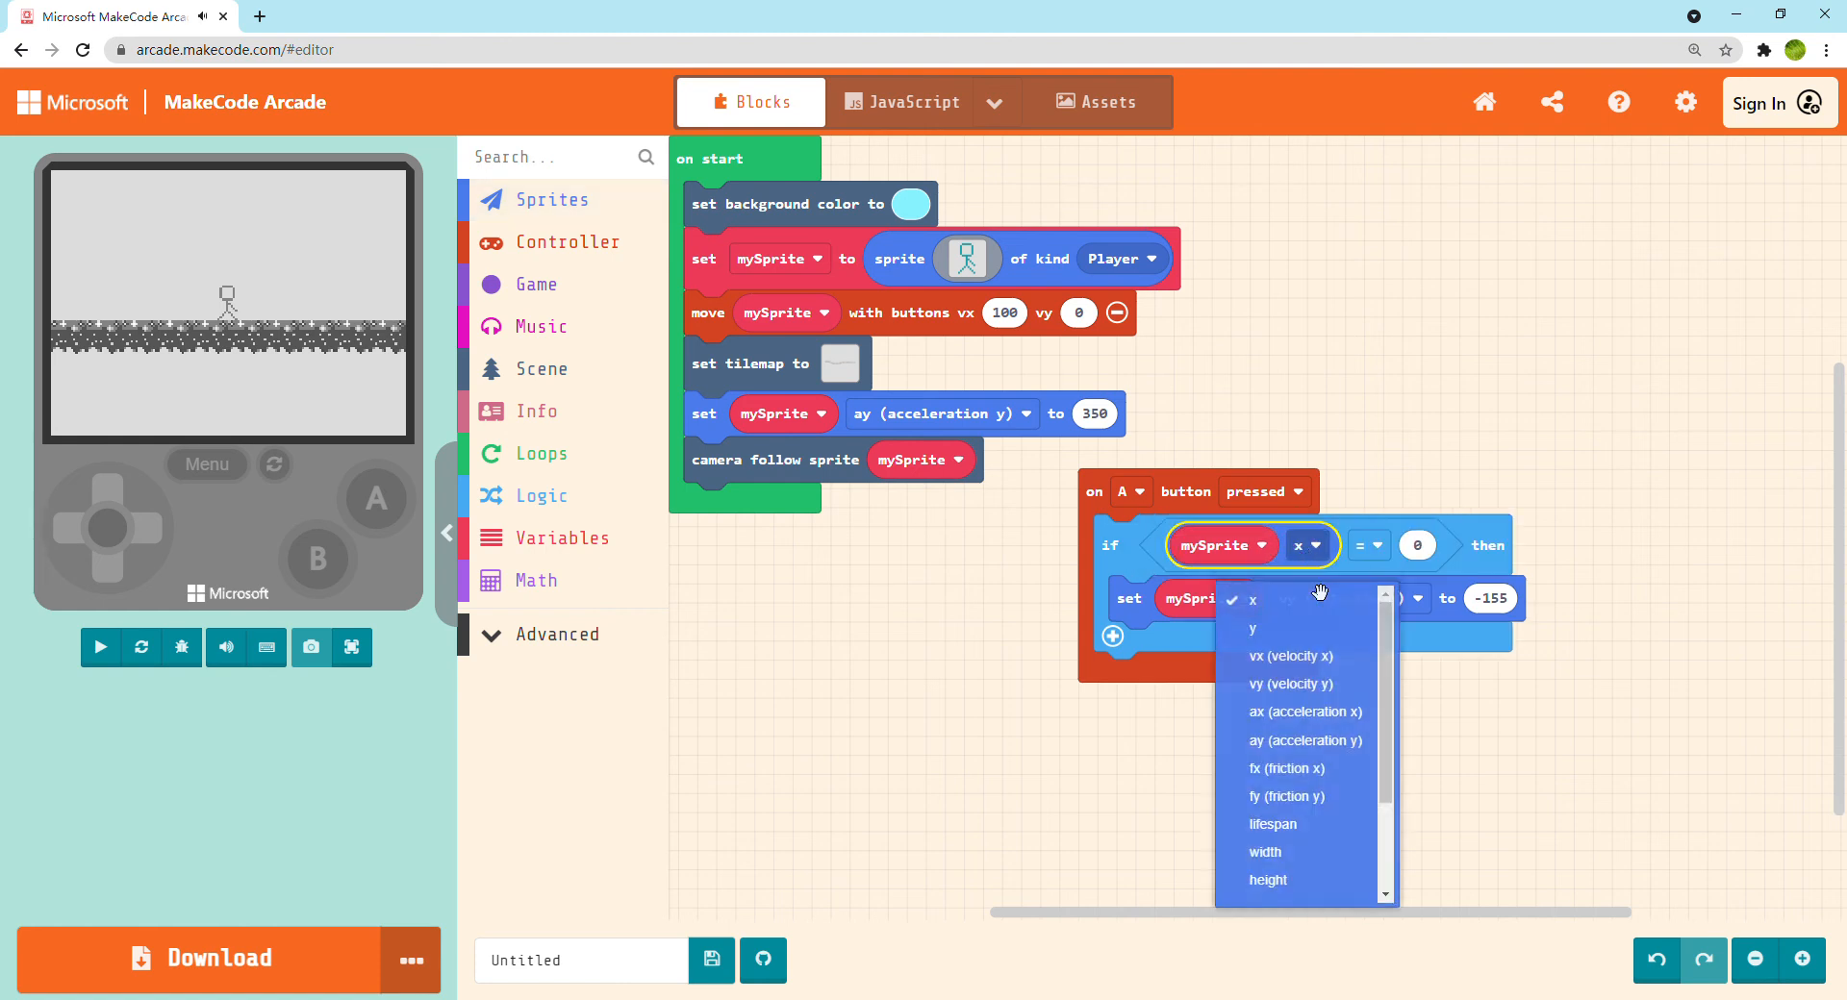
click(1328, 664)
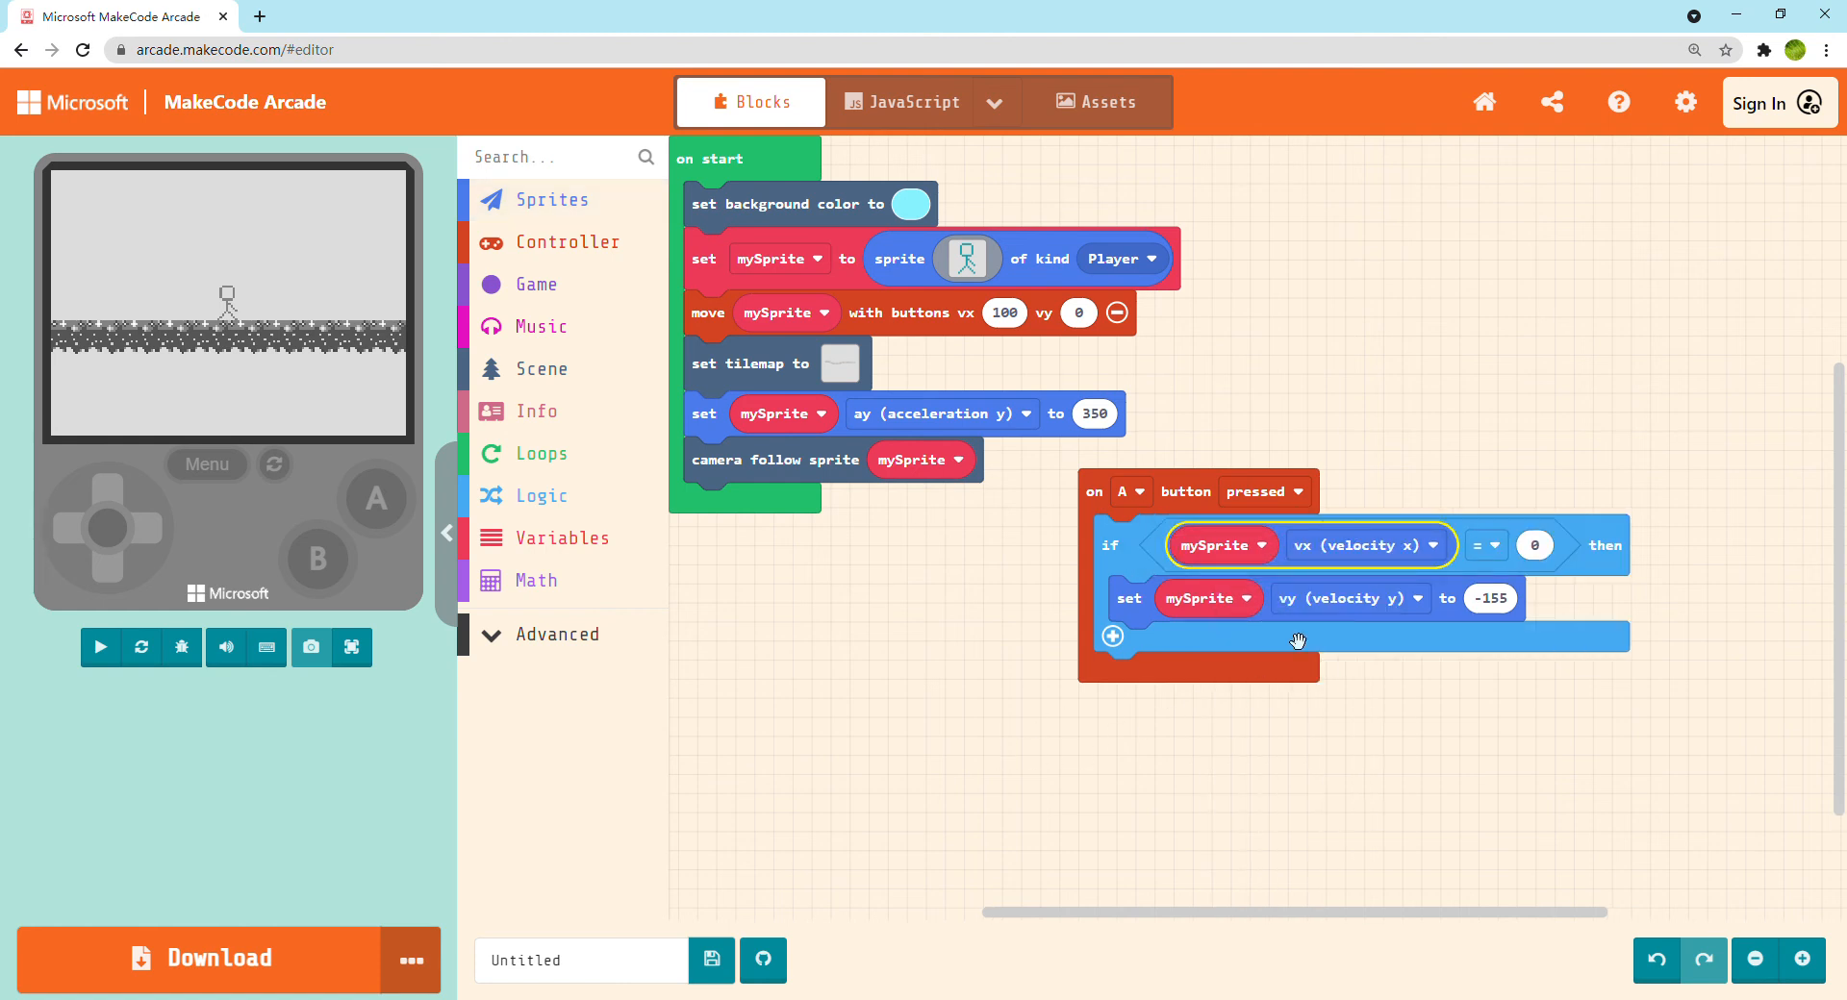
click(1376, 540)
click(1397, 691)
Test the conditional jump full screen by making the stick figure jump on the first platform, and return to the editor
click(370, 650)
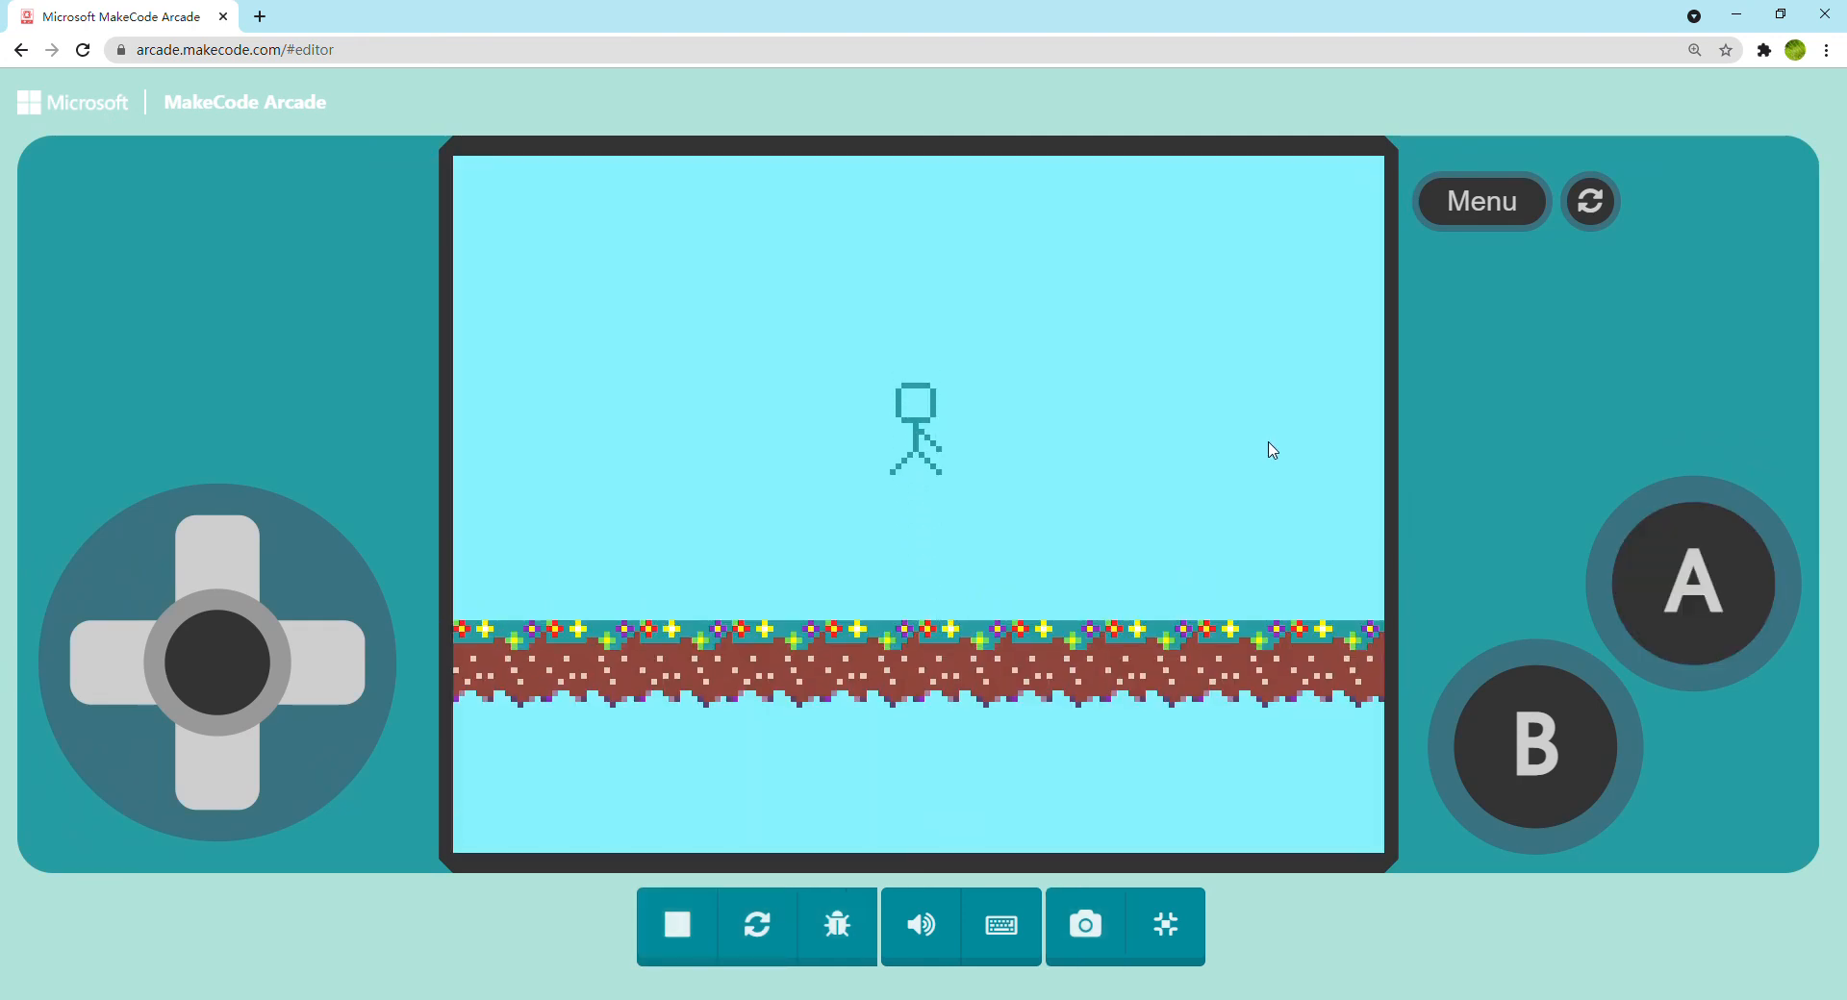
key(space)
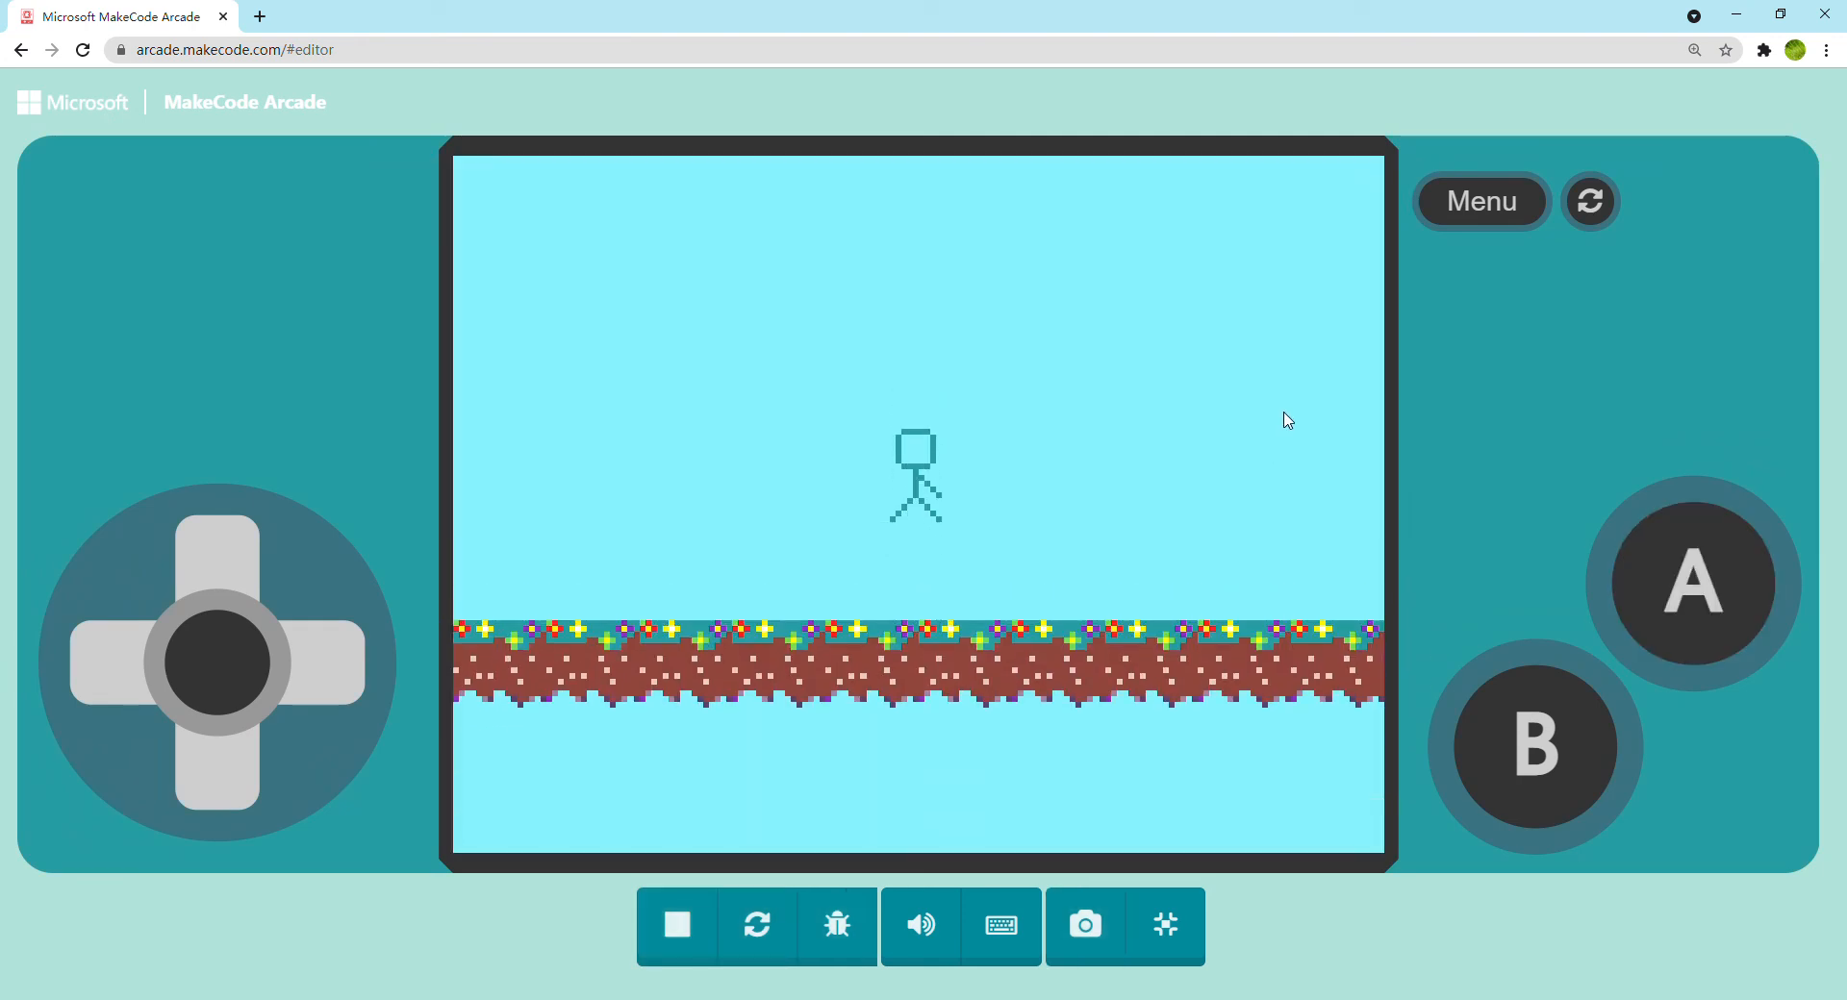
key(space)
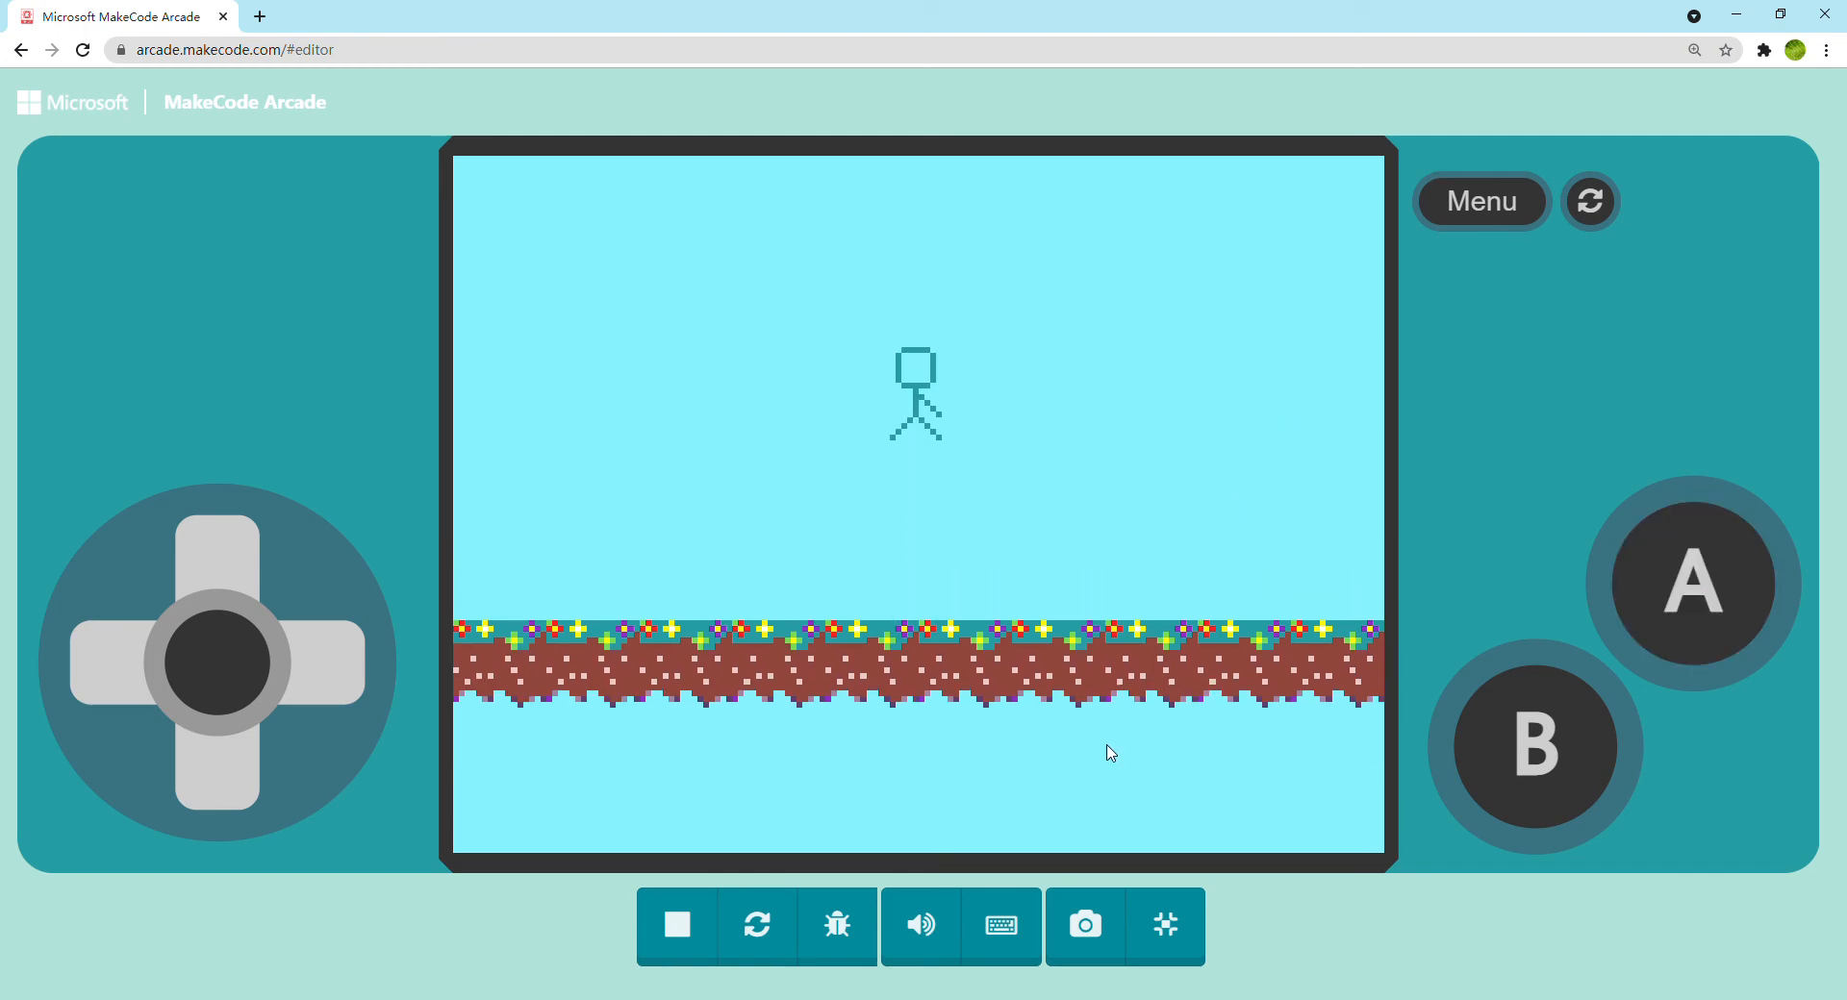
click(1189, 957)
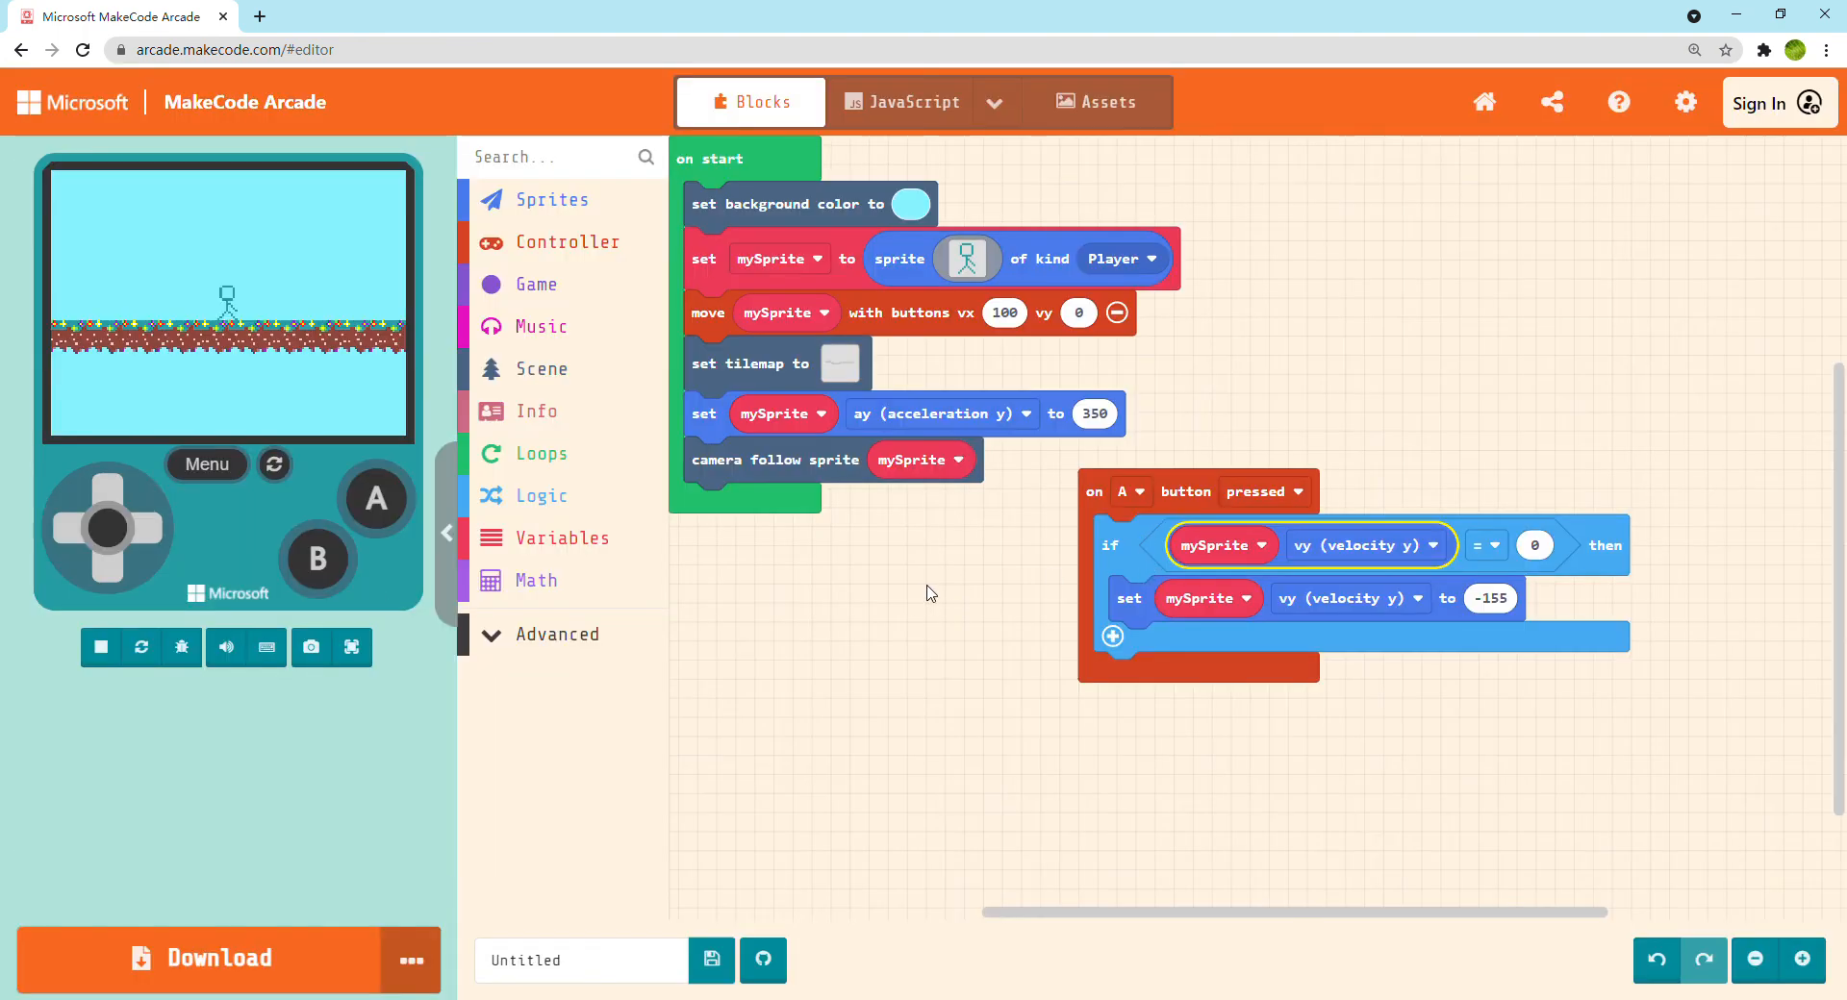
Open the flowery ground tile of the level1 tilemap for editing and recolor the green flower's petals orange
click(841, 366)
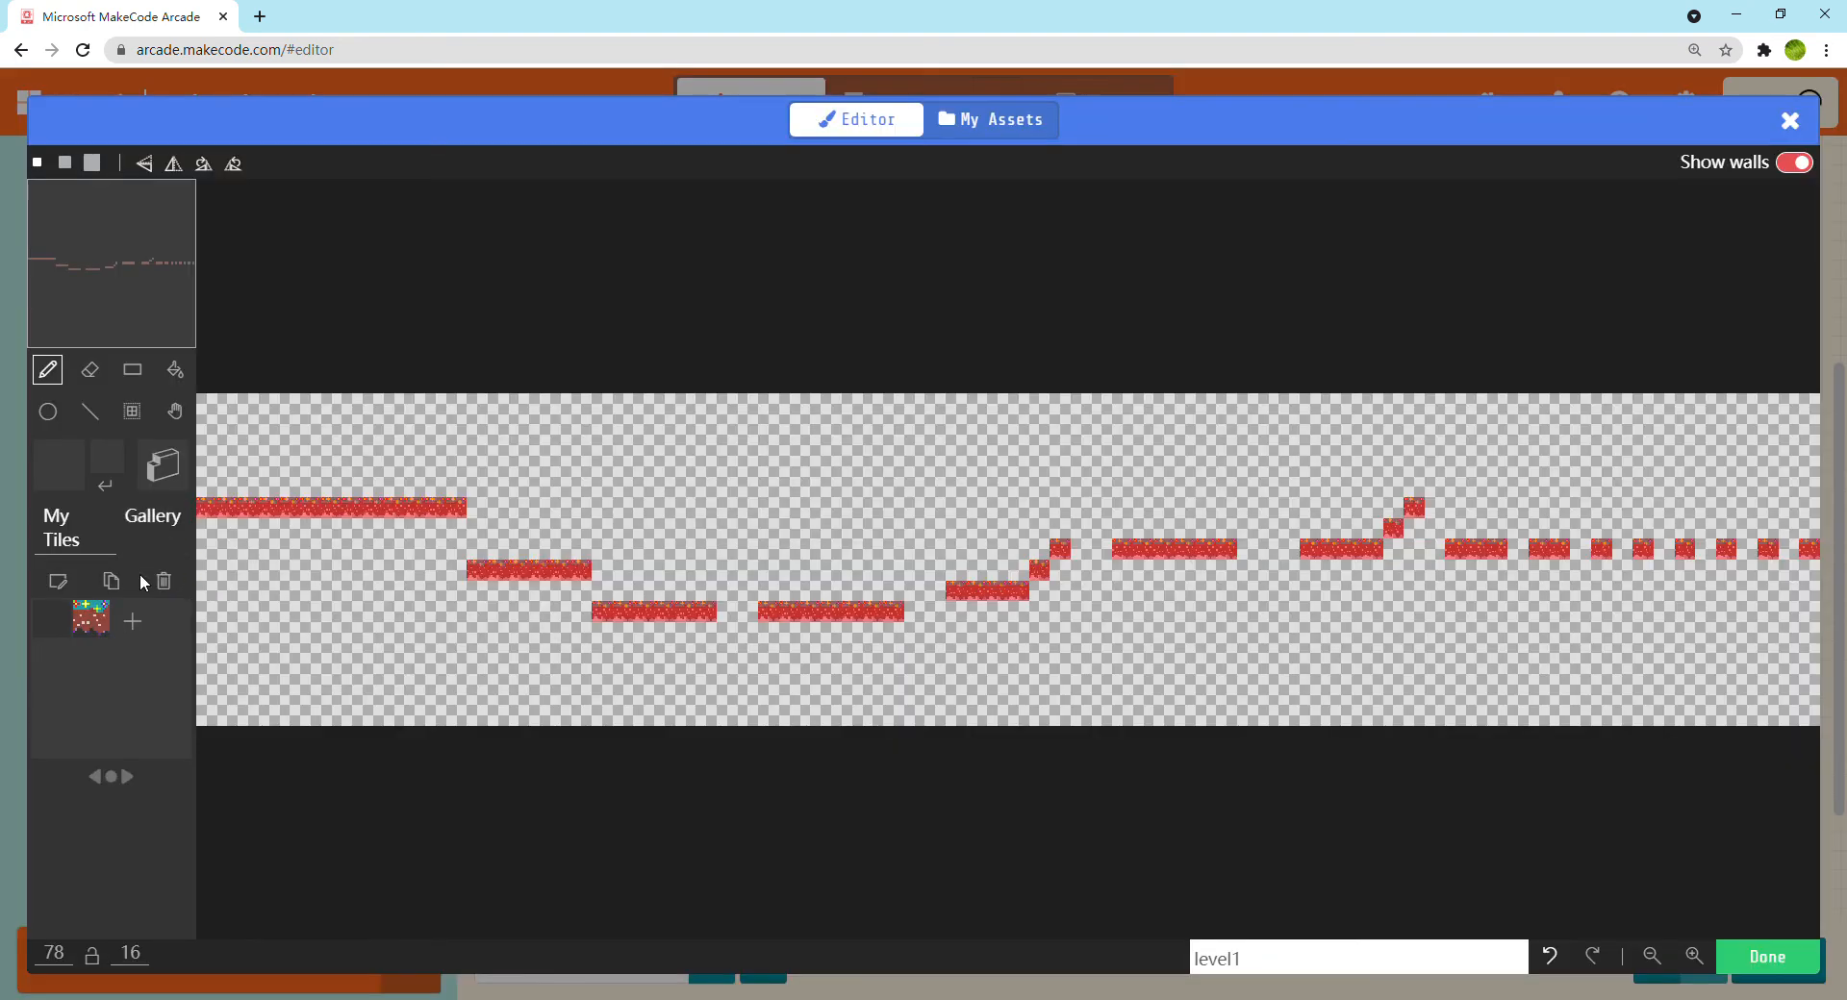
click(90, 617)
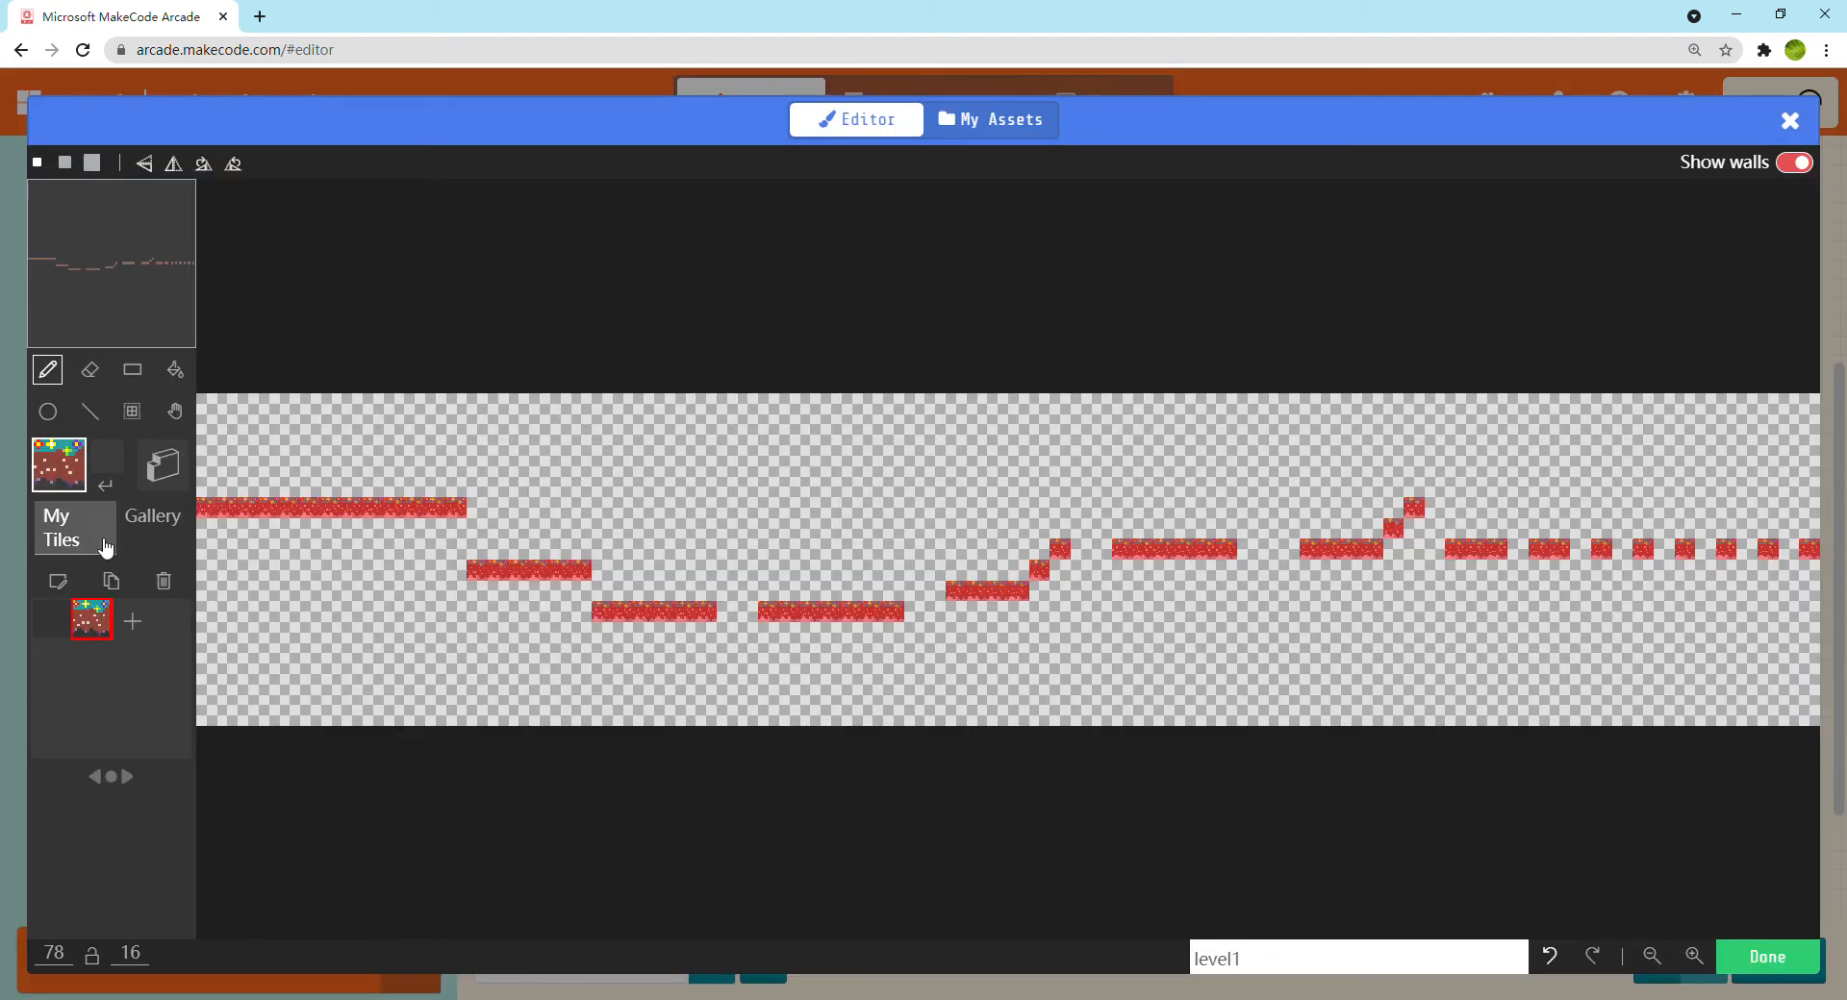
click(61, 582)
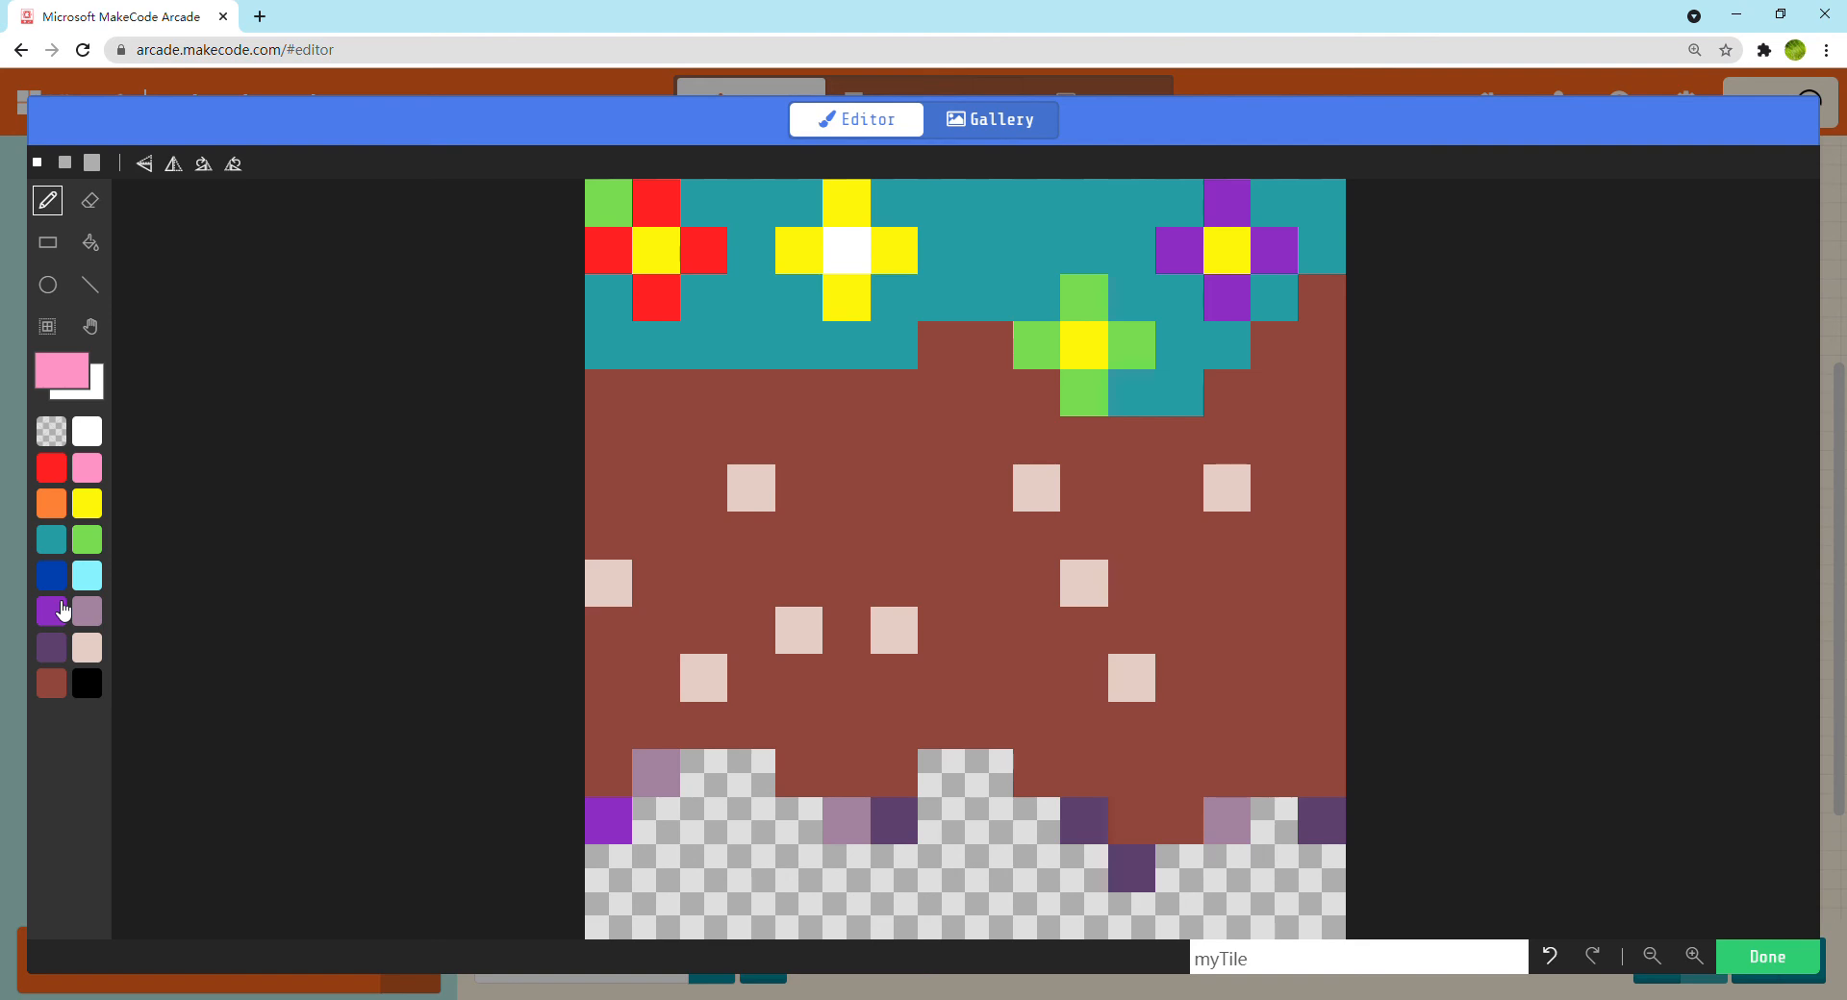
click(53, 503)
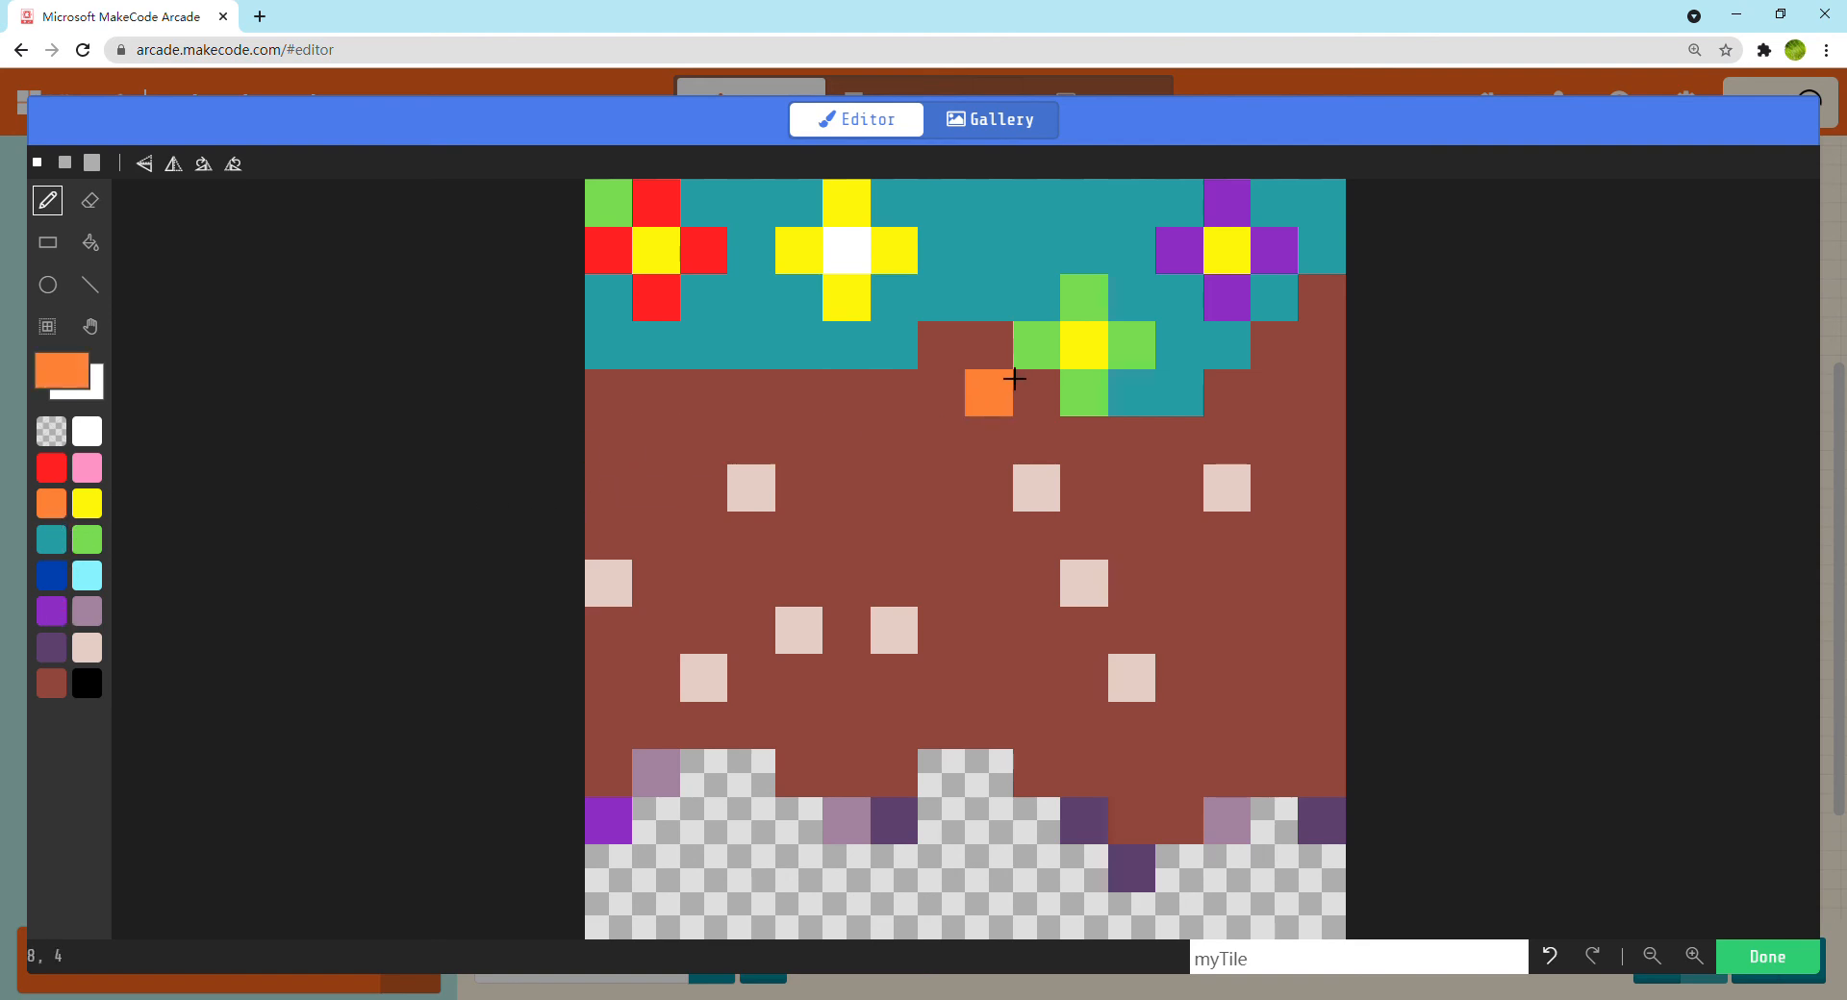
click(1037, 345)
click(1132, 346)
click(1092, 394)
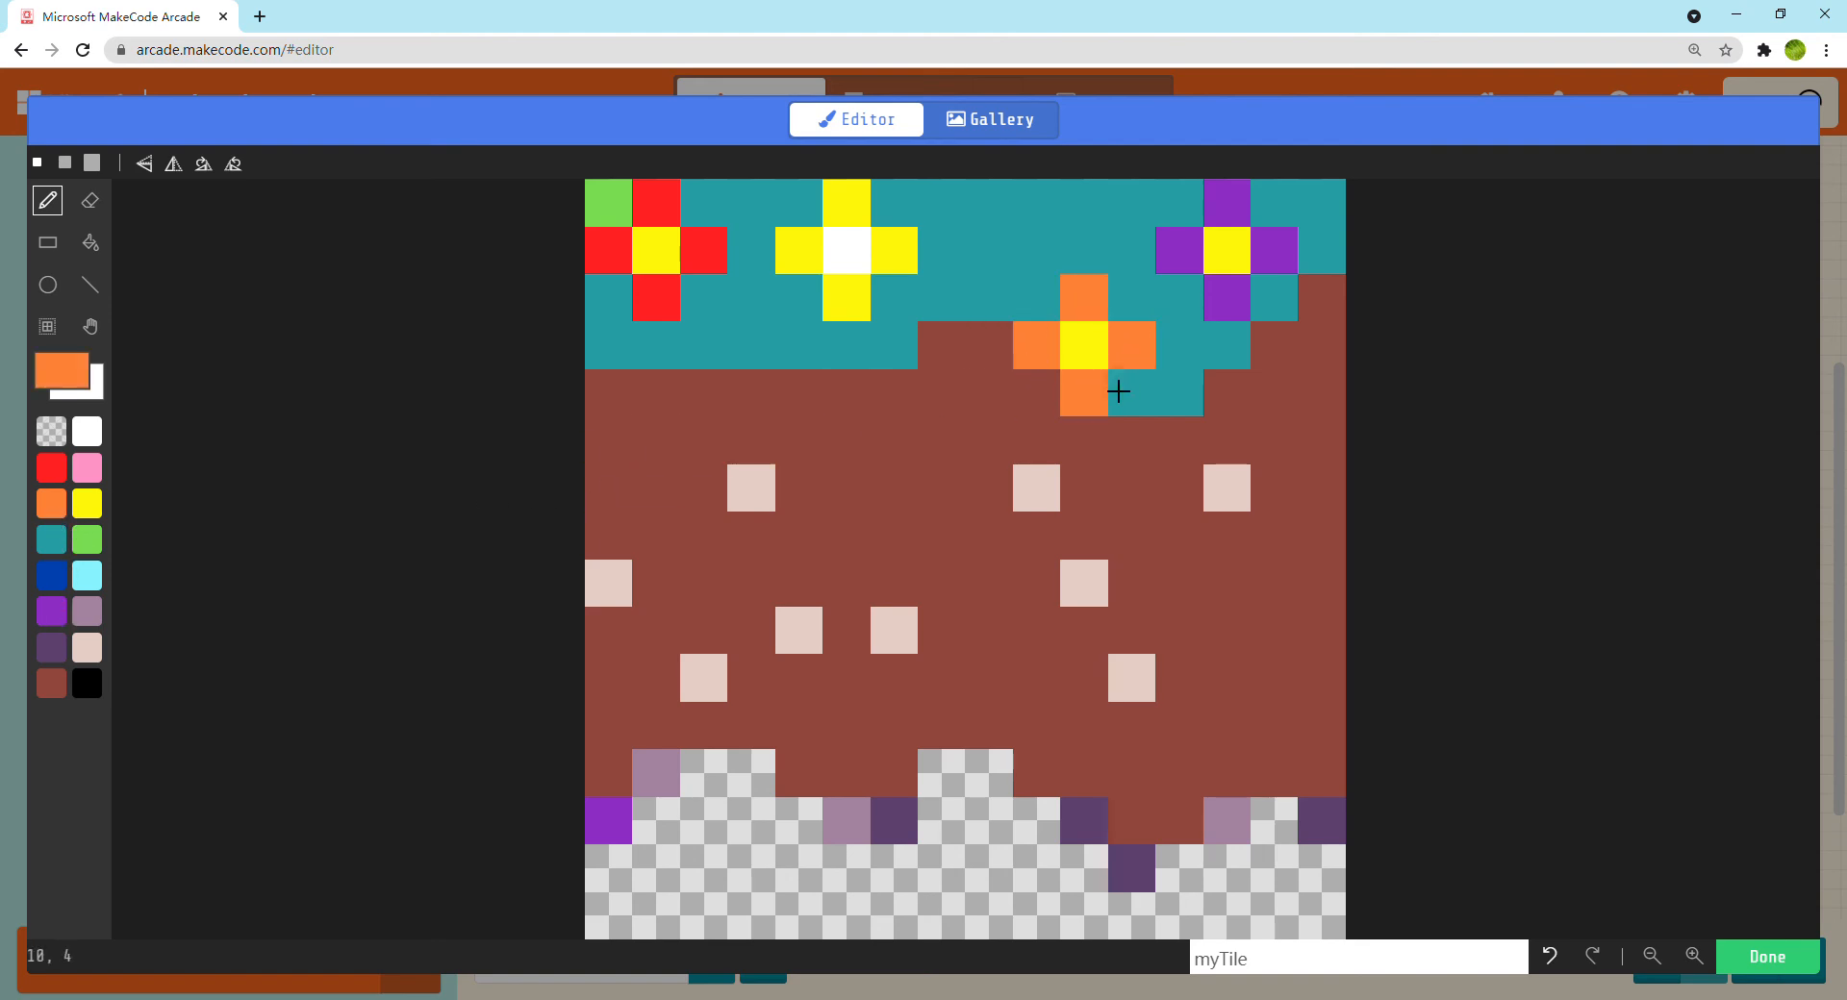
Recolor the green pixel in the tile's upper-left corner teal, and save the tile and the tilemap
click(1273, 820)
key(ctrl+z)
click(50, 551)
click(588, 214)
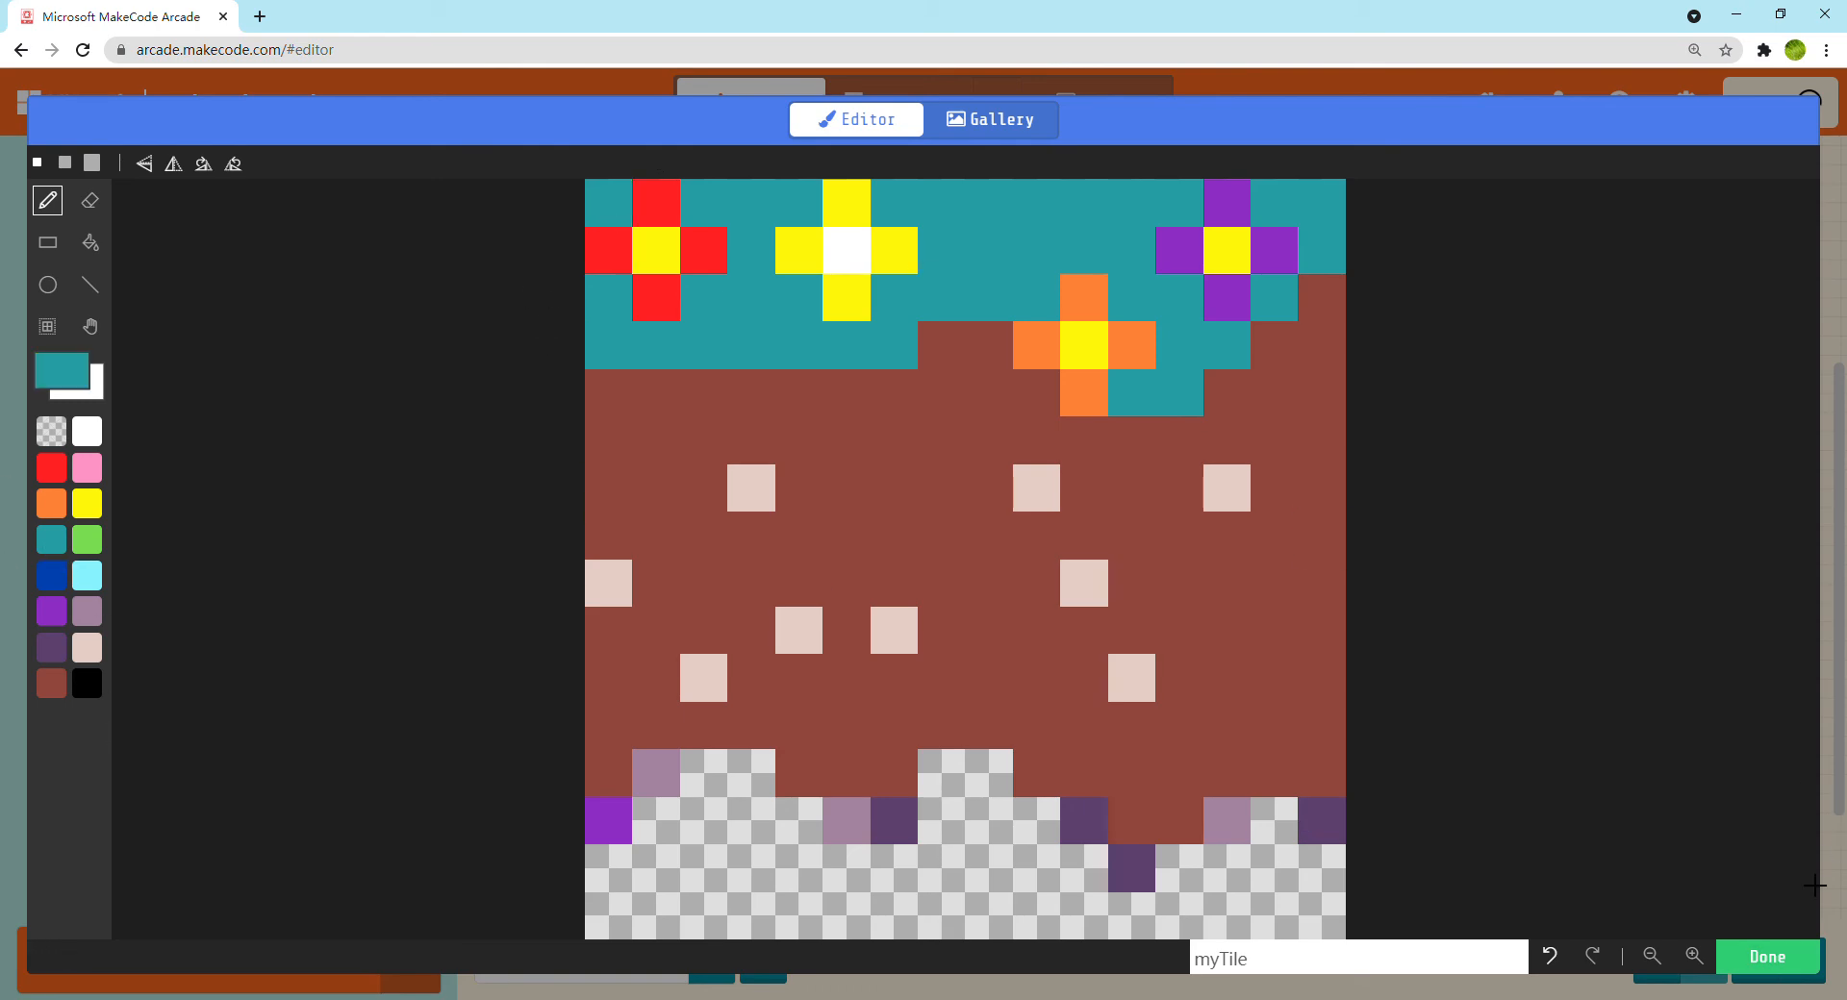
click(1767, 956)
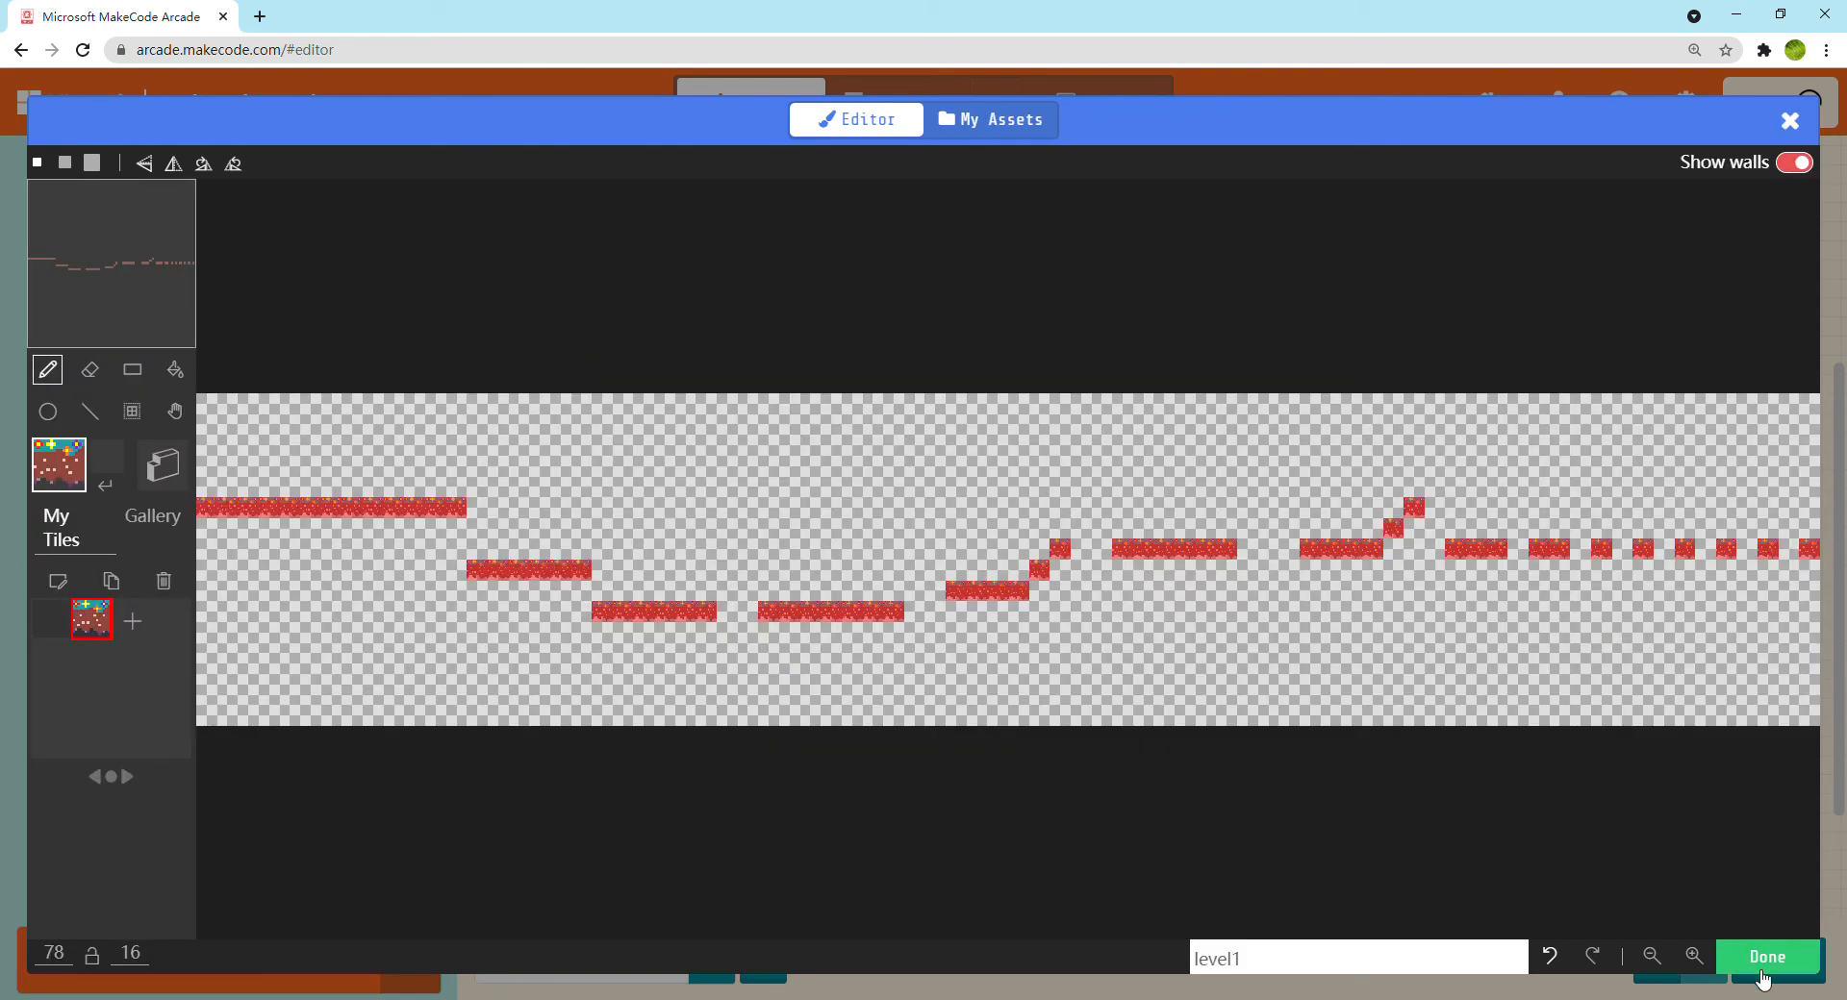
click(1767, 956)
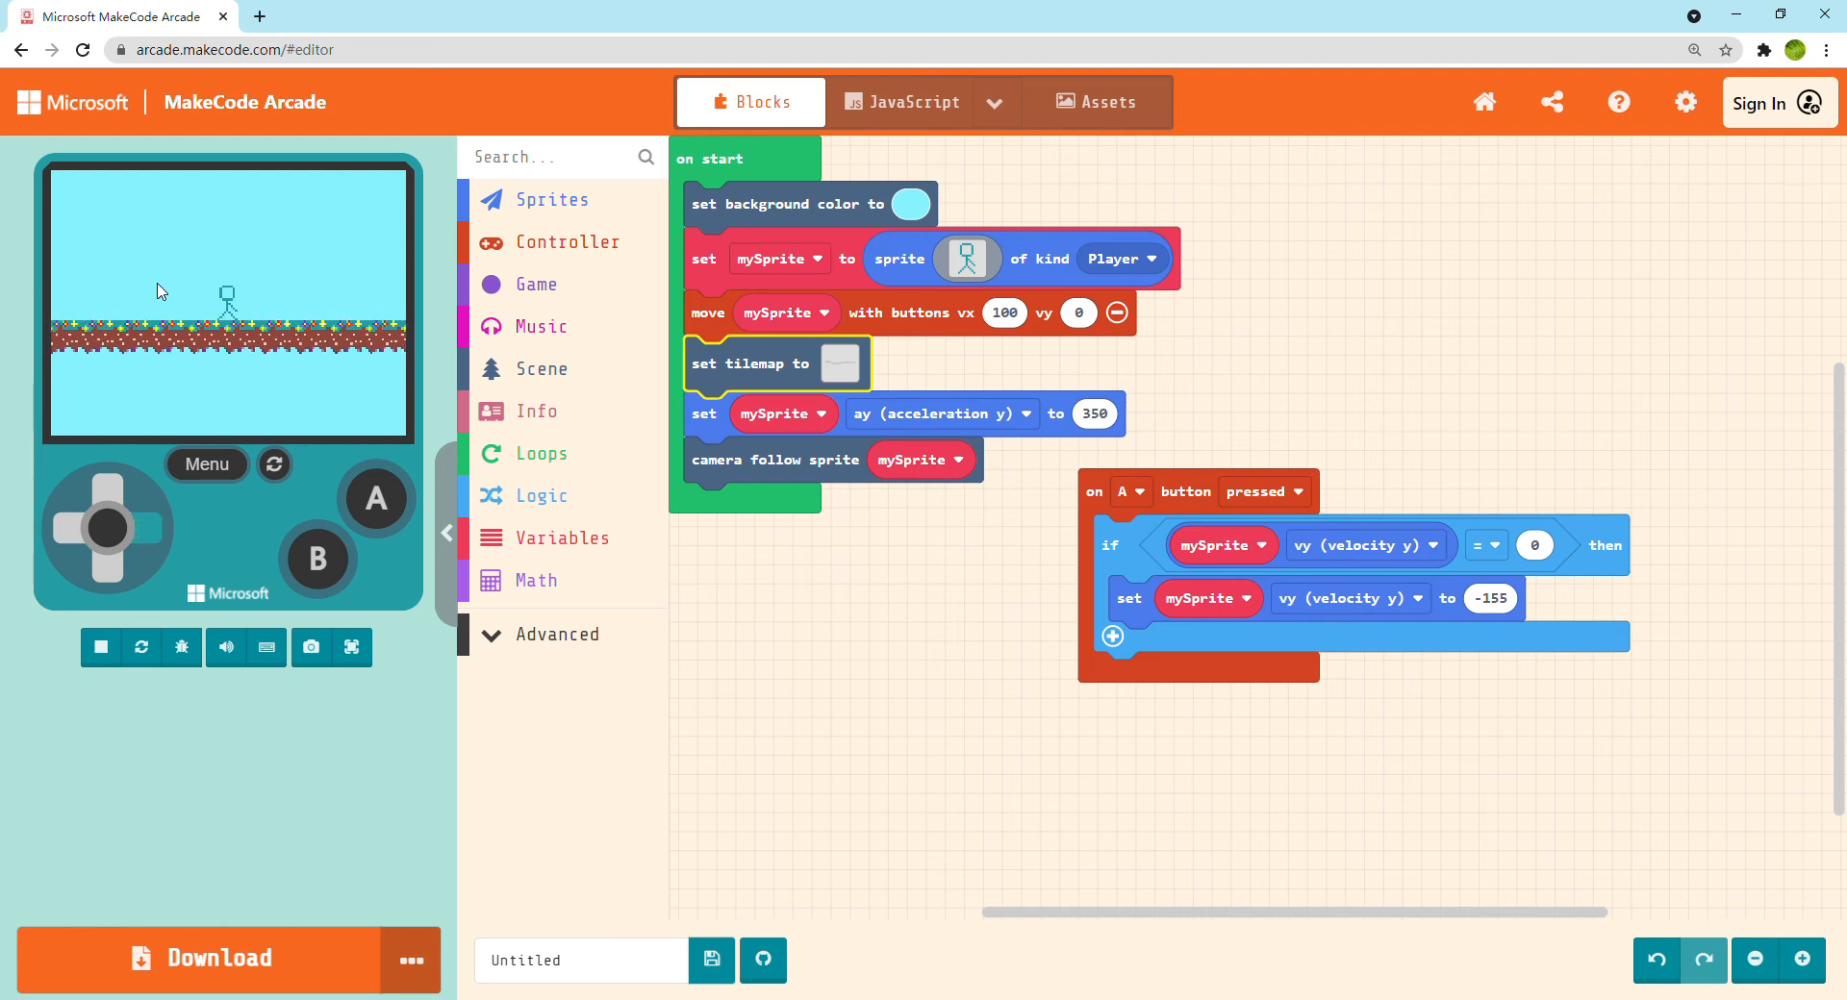
Test the recolored level by running and jumping the stick figure off the platforms, and restart the game
key(Right)
key(Right)
key(space)
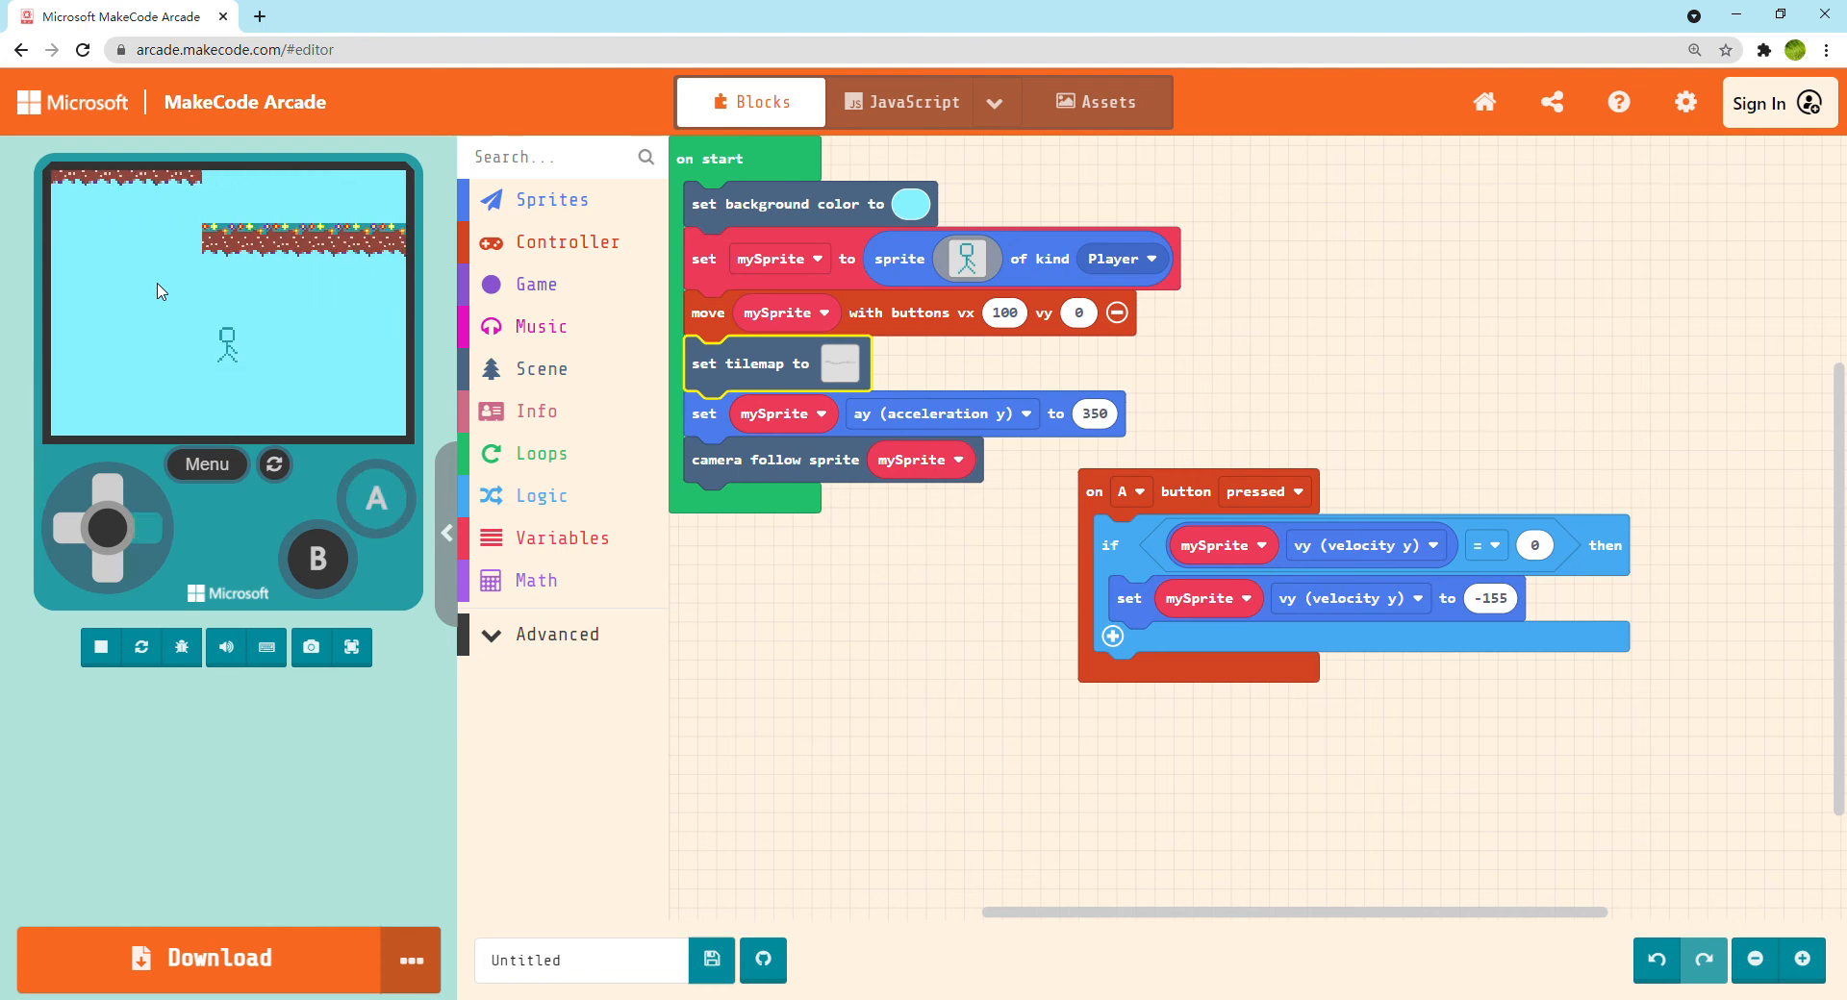
key(Right)
key(space)
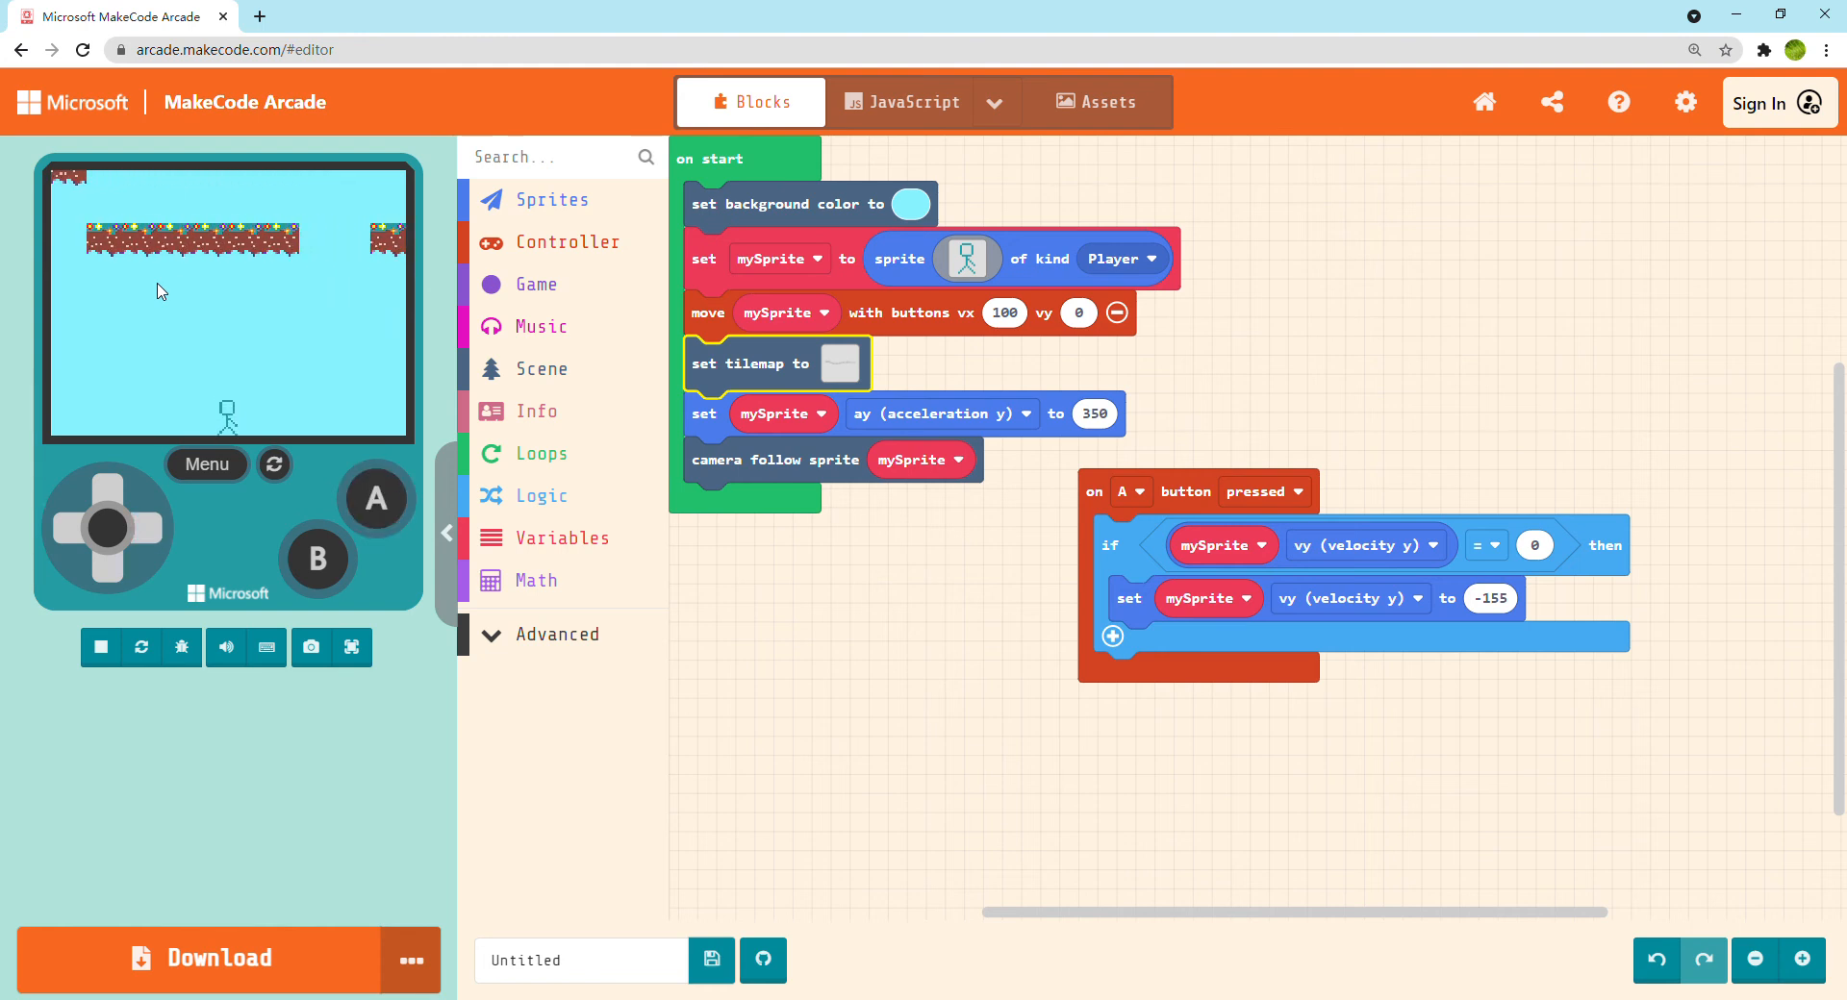
key(space)
click(150, 654)
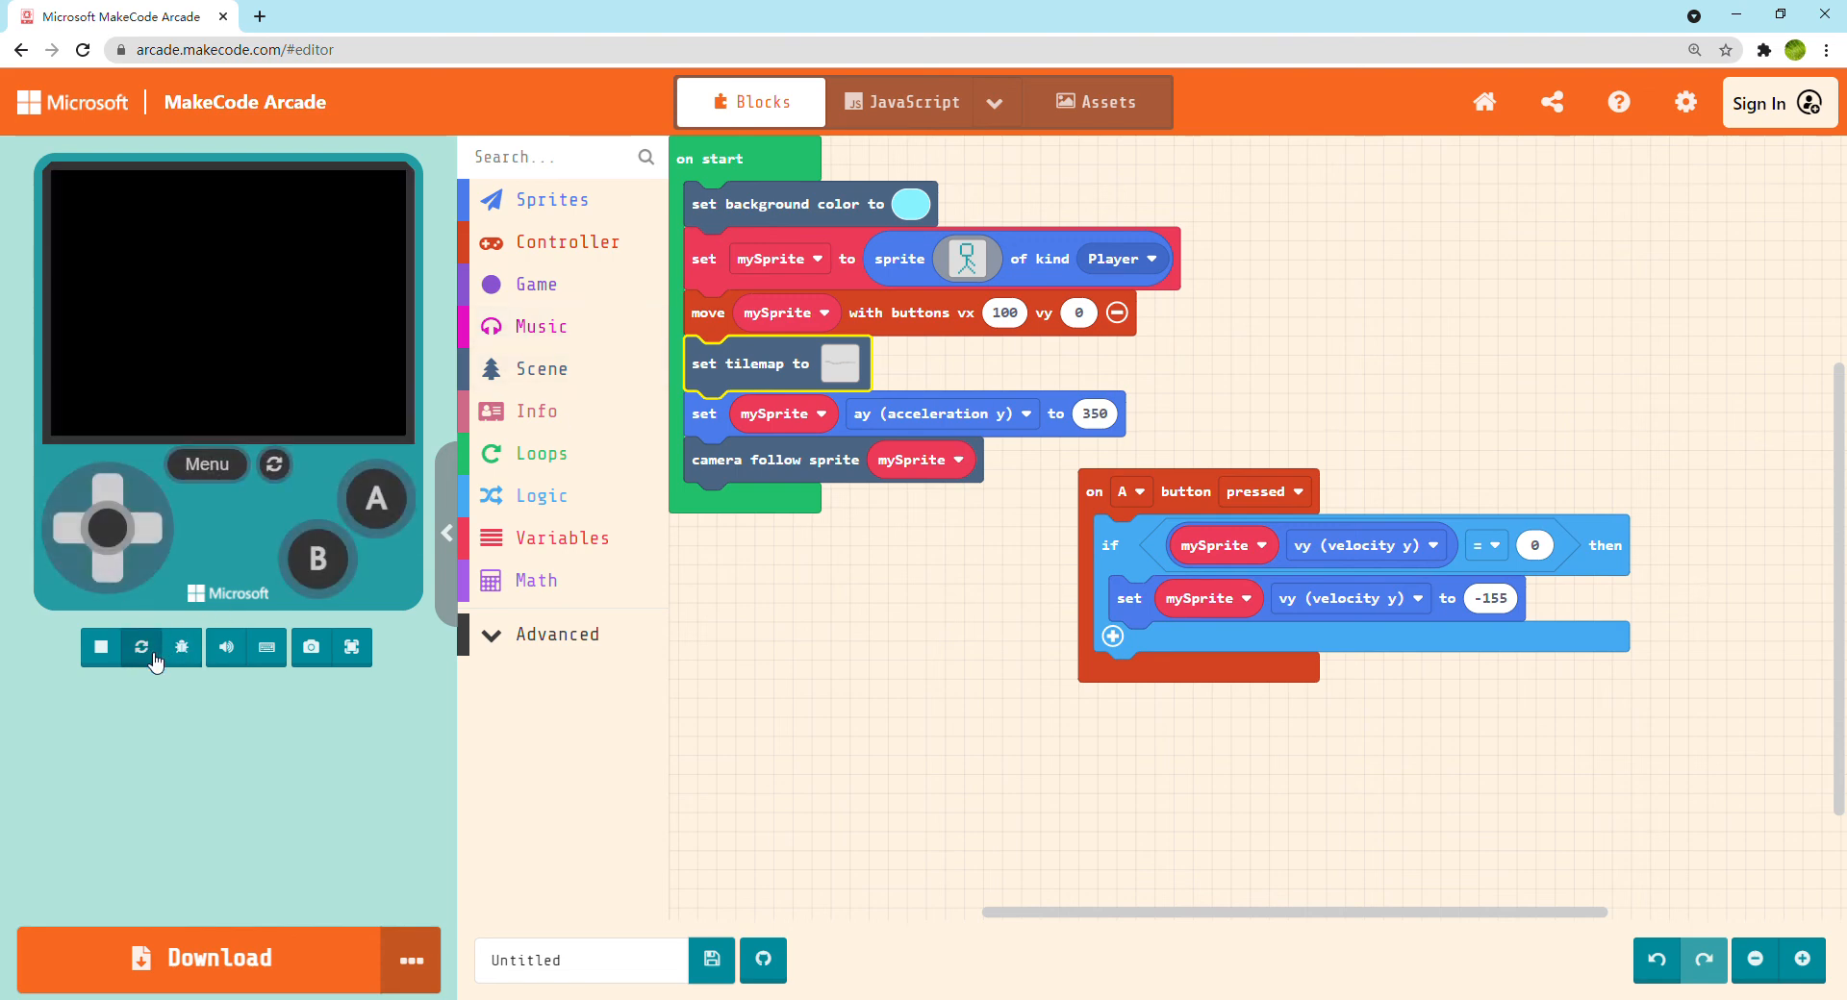
click(276, 468)
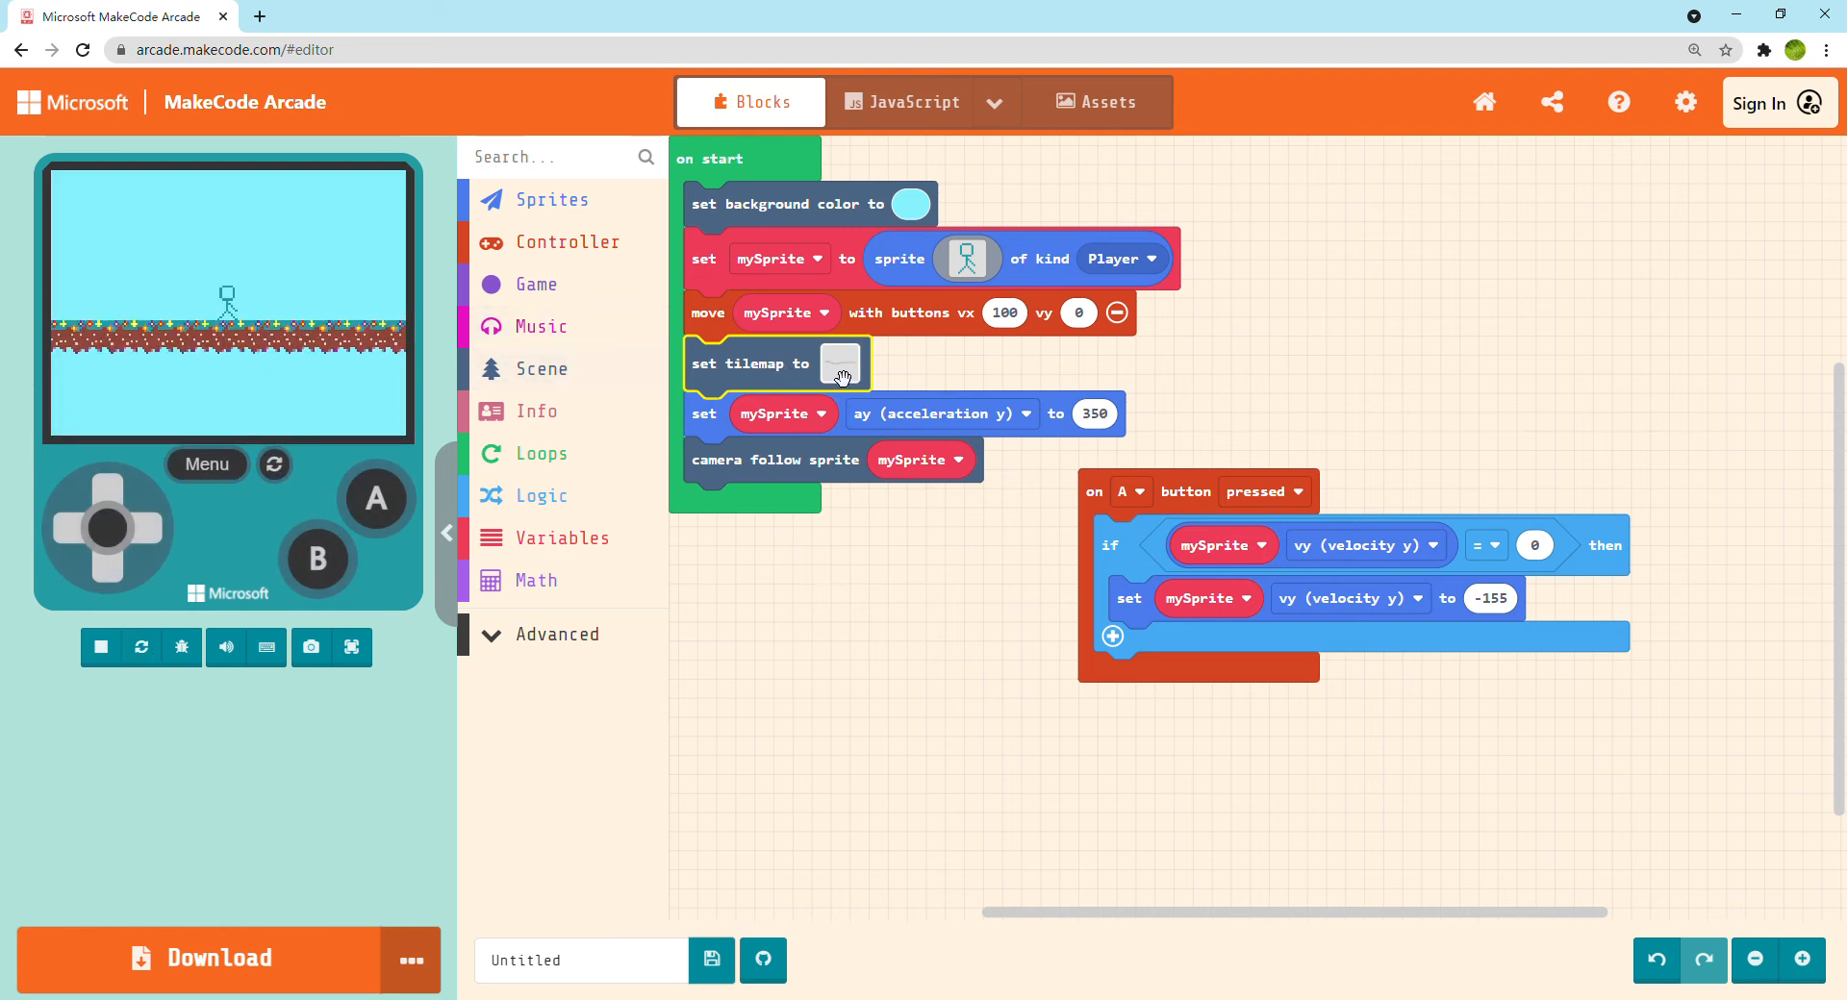
Add the red and yellow lava tile from the gallery as a new tile in the level1 tilemap
click(843, 376)
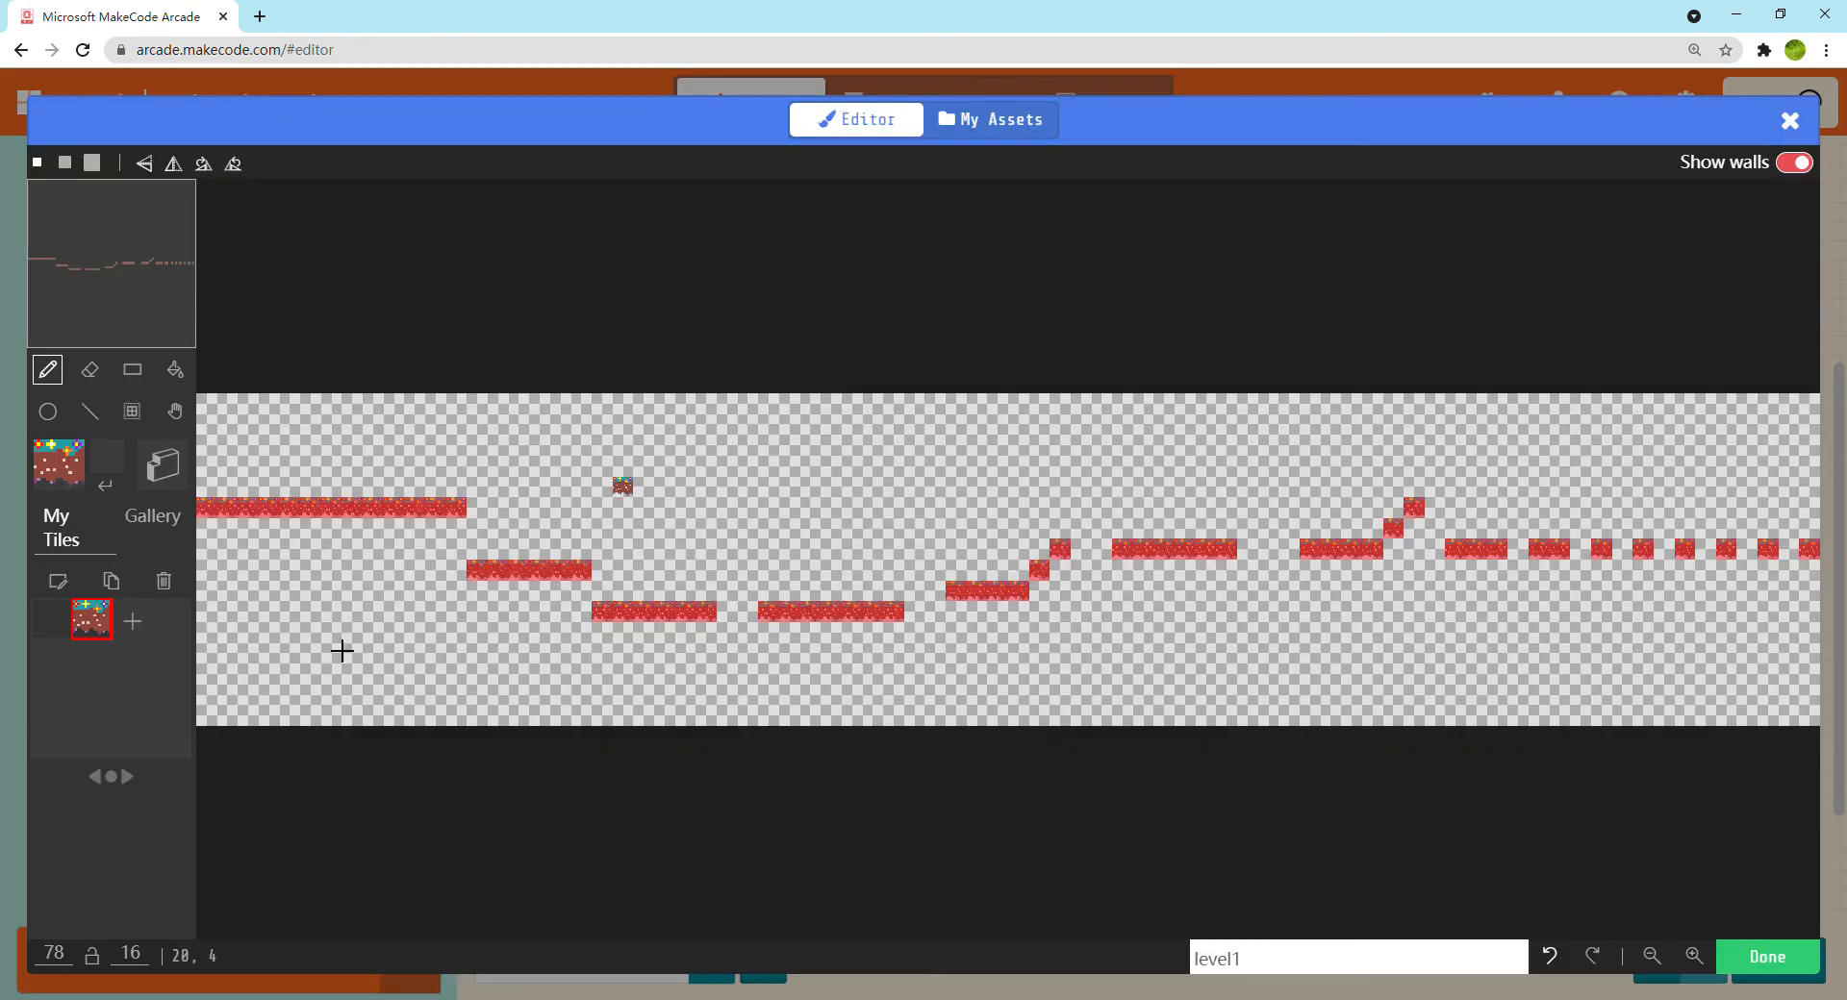
click(134, 625)
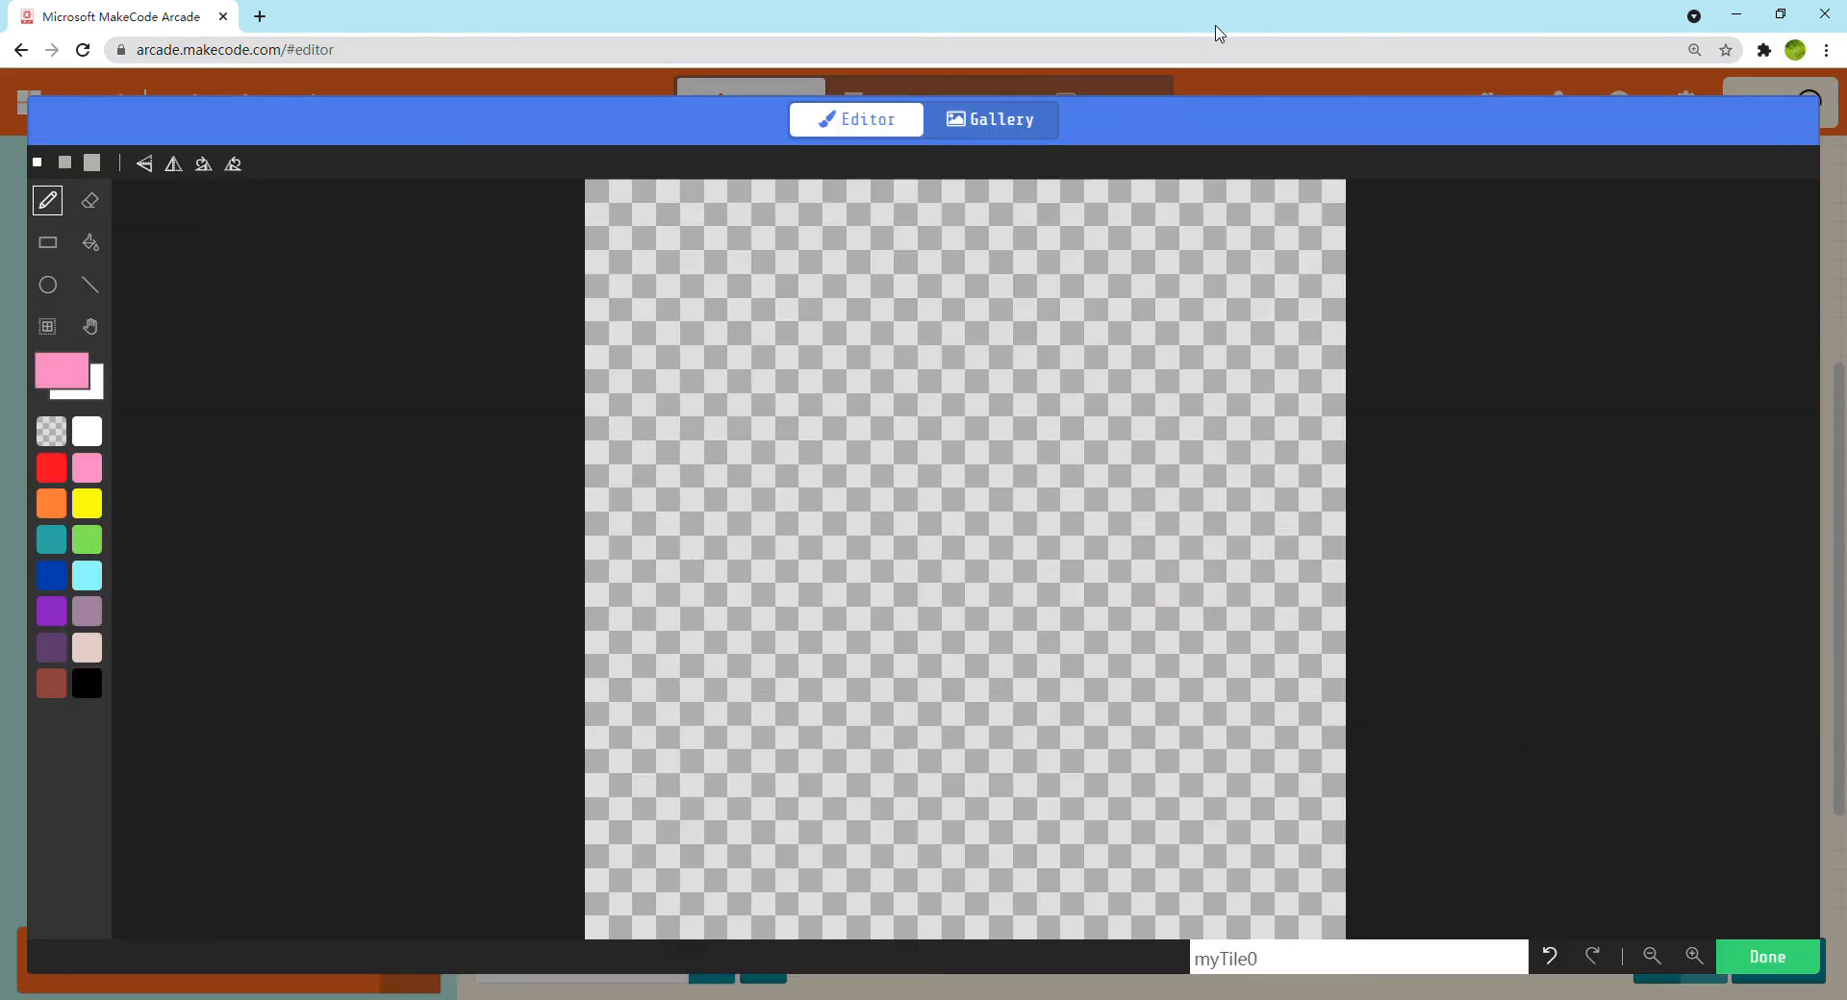
click(982, 135)
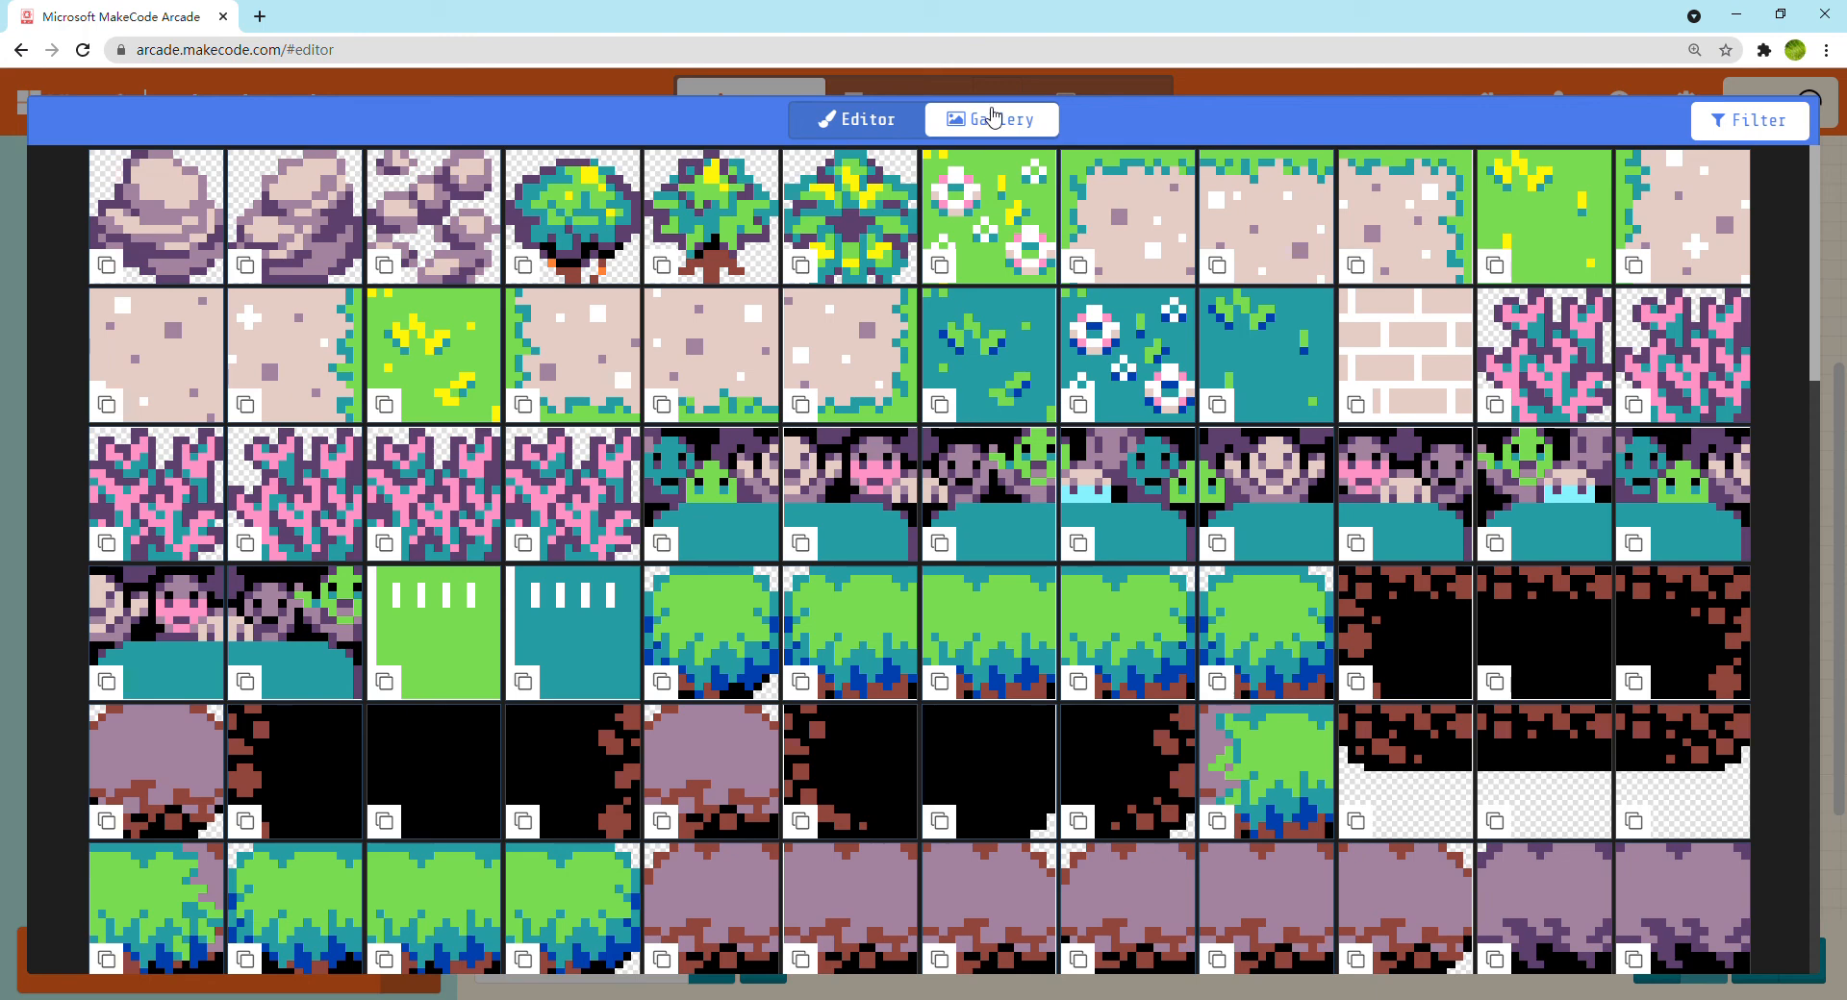
scroll(994, 226, down, 12)
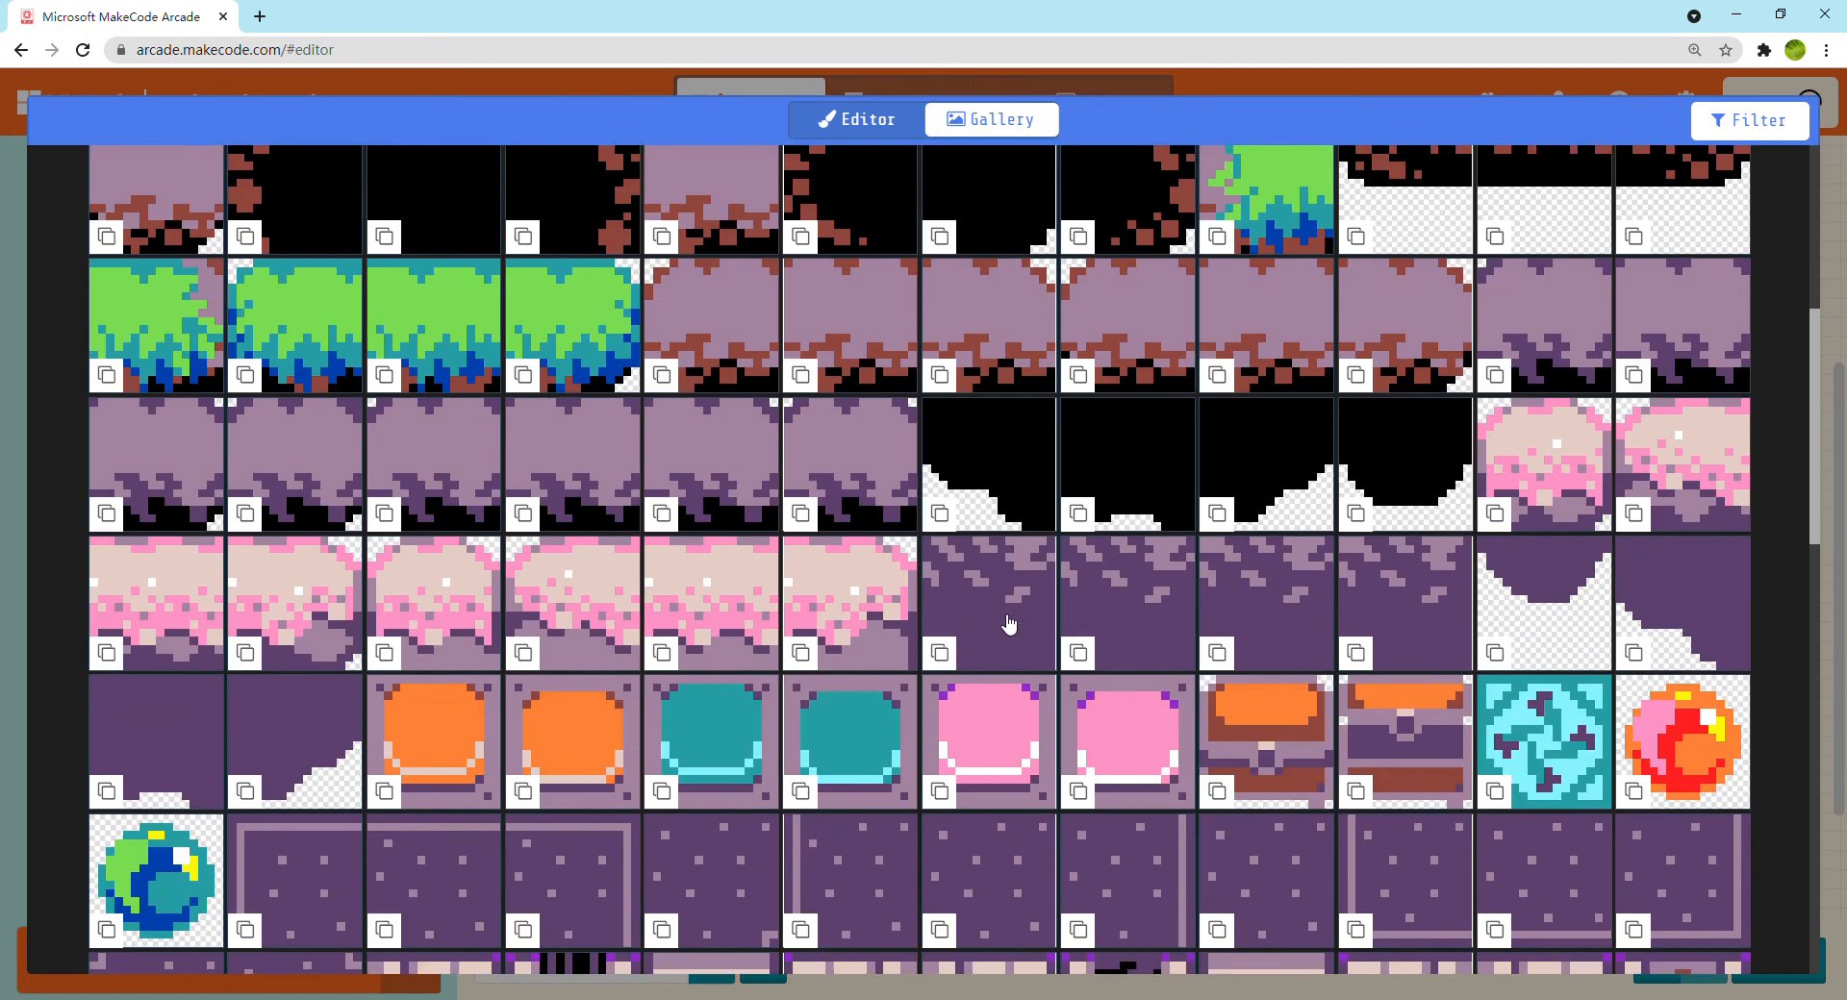
scroll(1020, 630, down, 3)
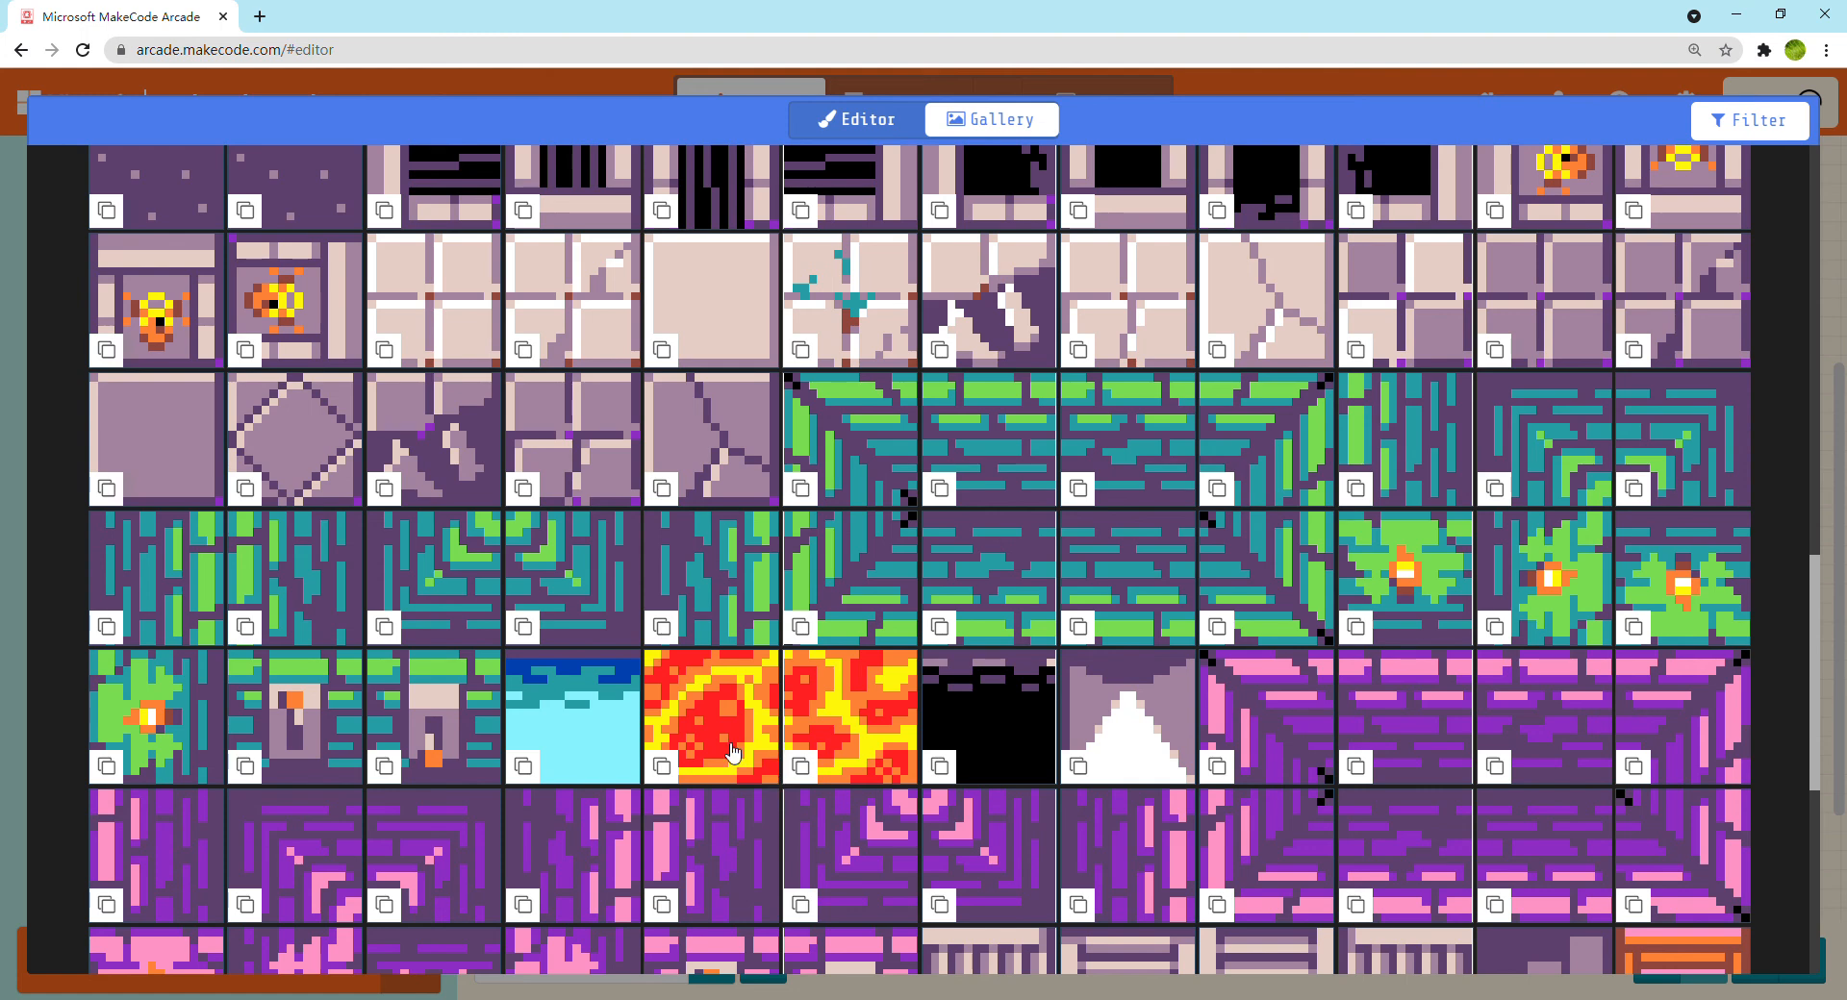
click(734, 753)
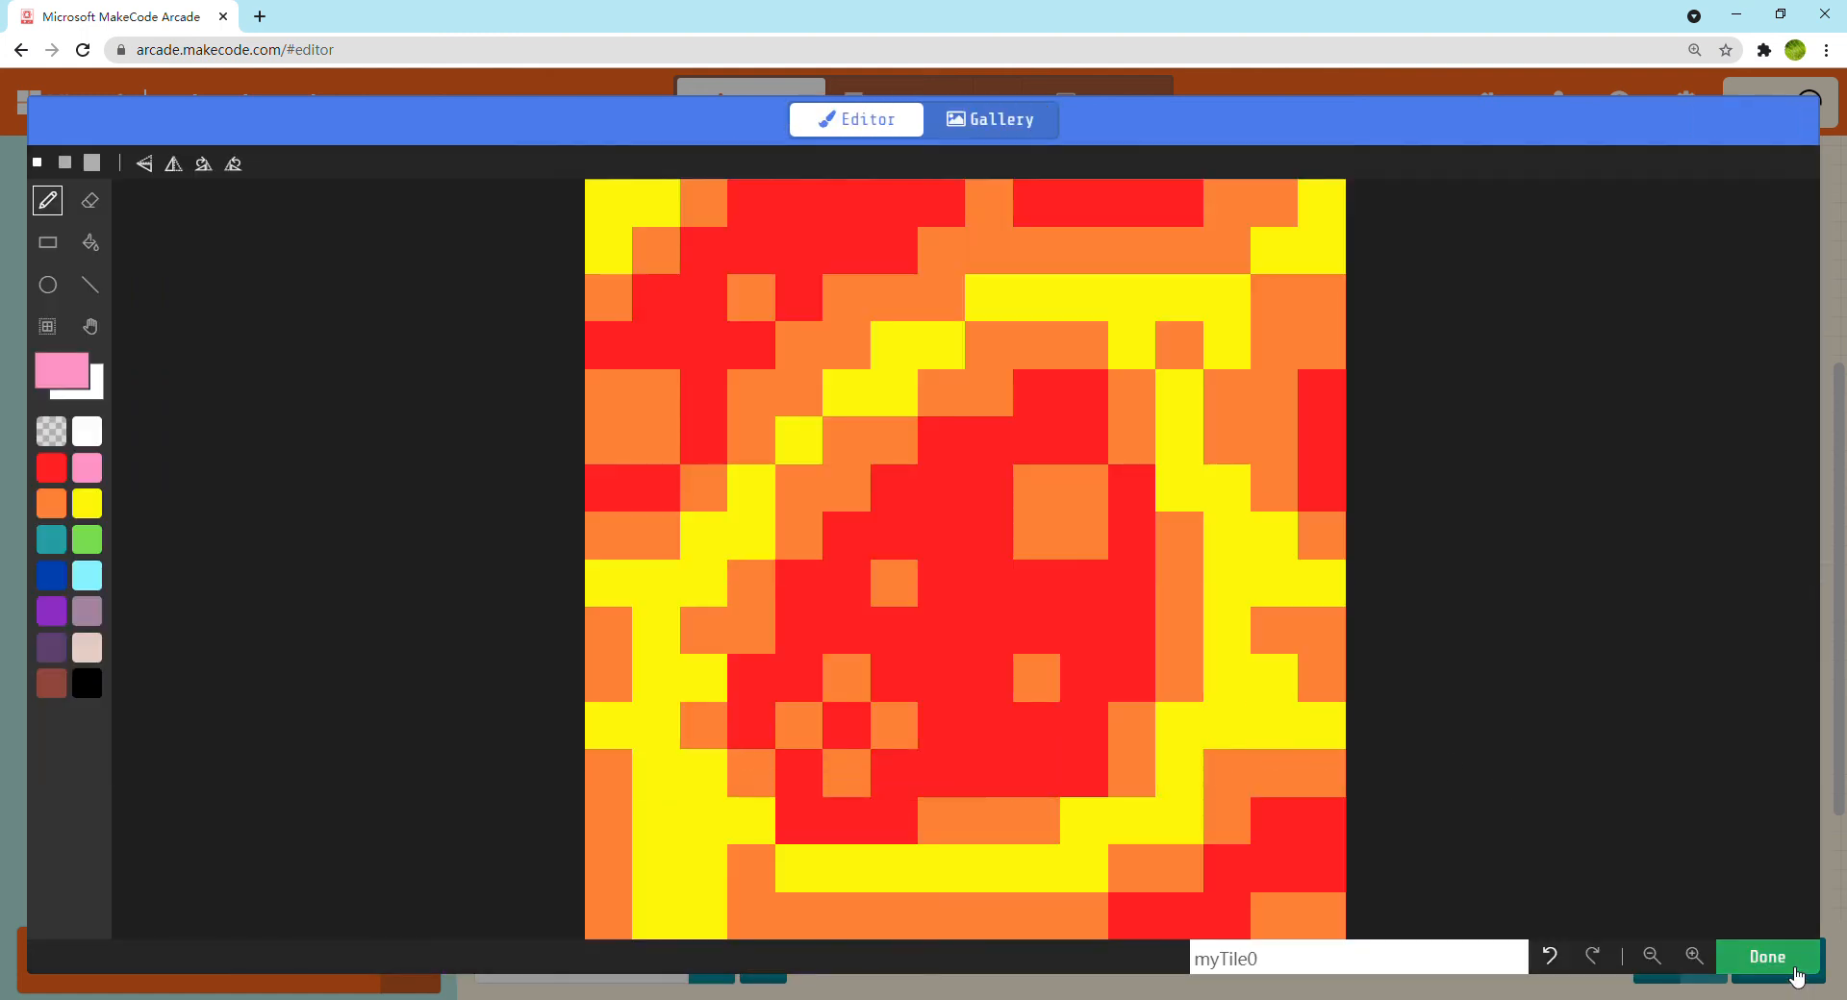
click(1795, 976)
Paint a continuous row of lava tiles along the whole bottom row of the level1 tilemap and save it
drag(228, 729, 517, 737)
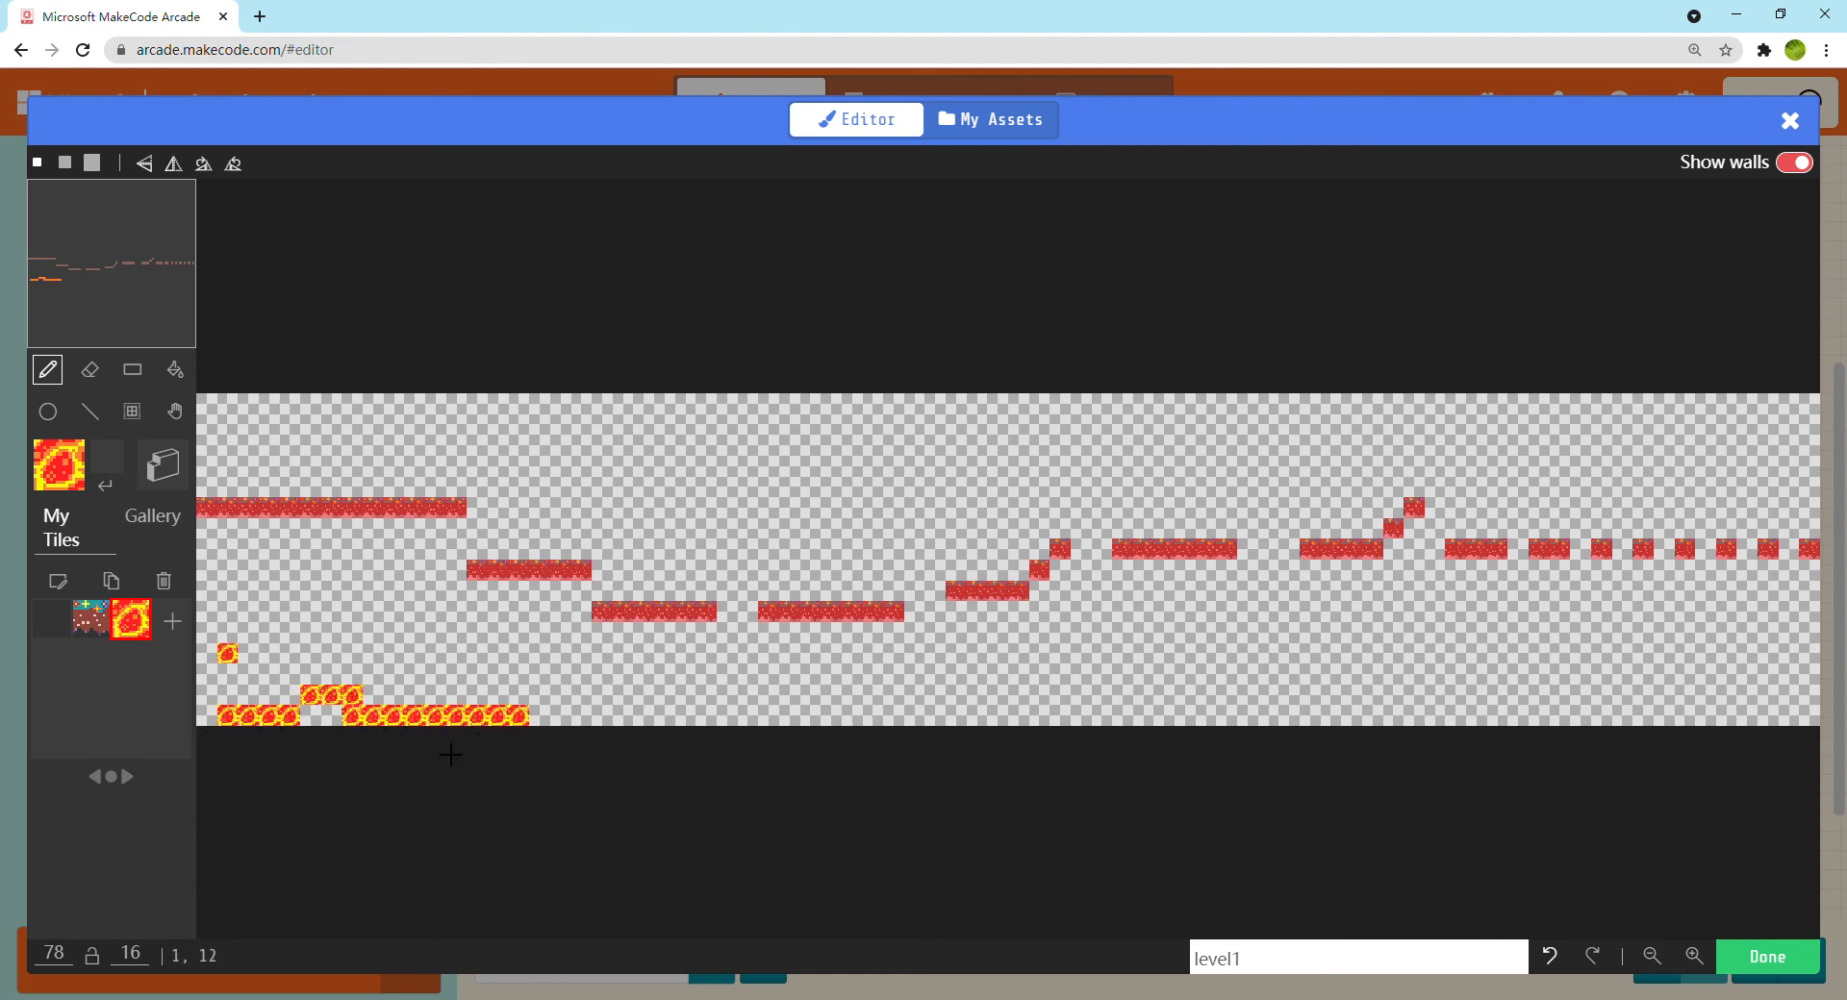
key(ctrl+z)
drag(225, 732, 338, 738)
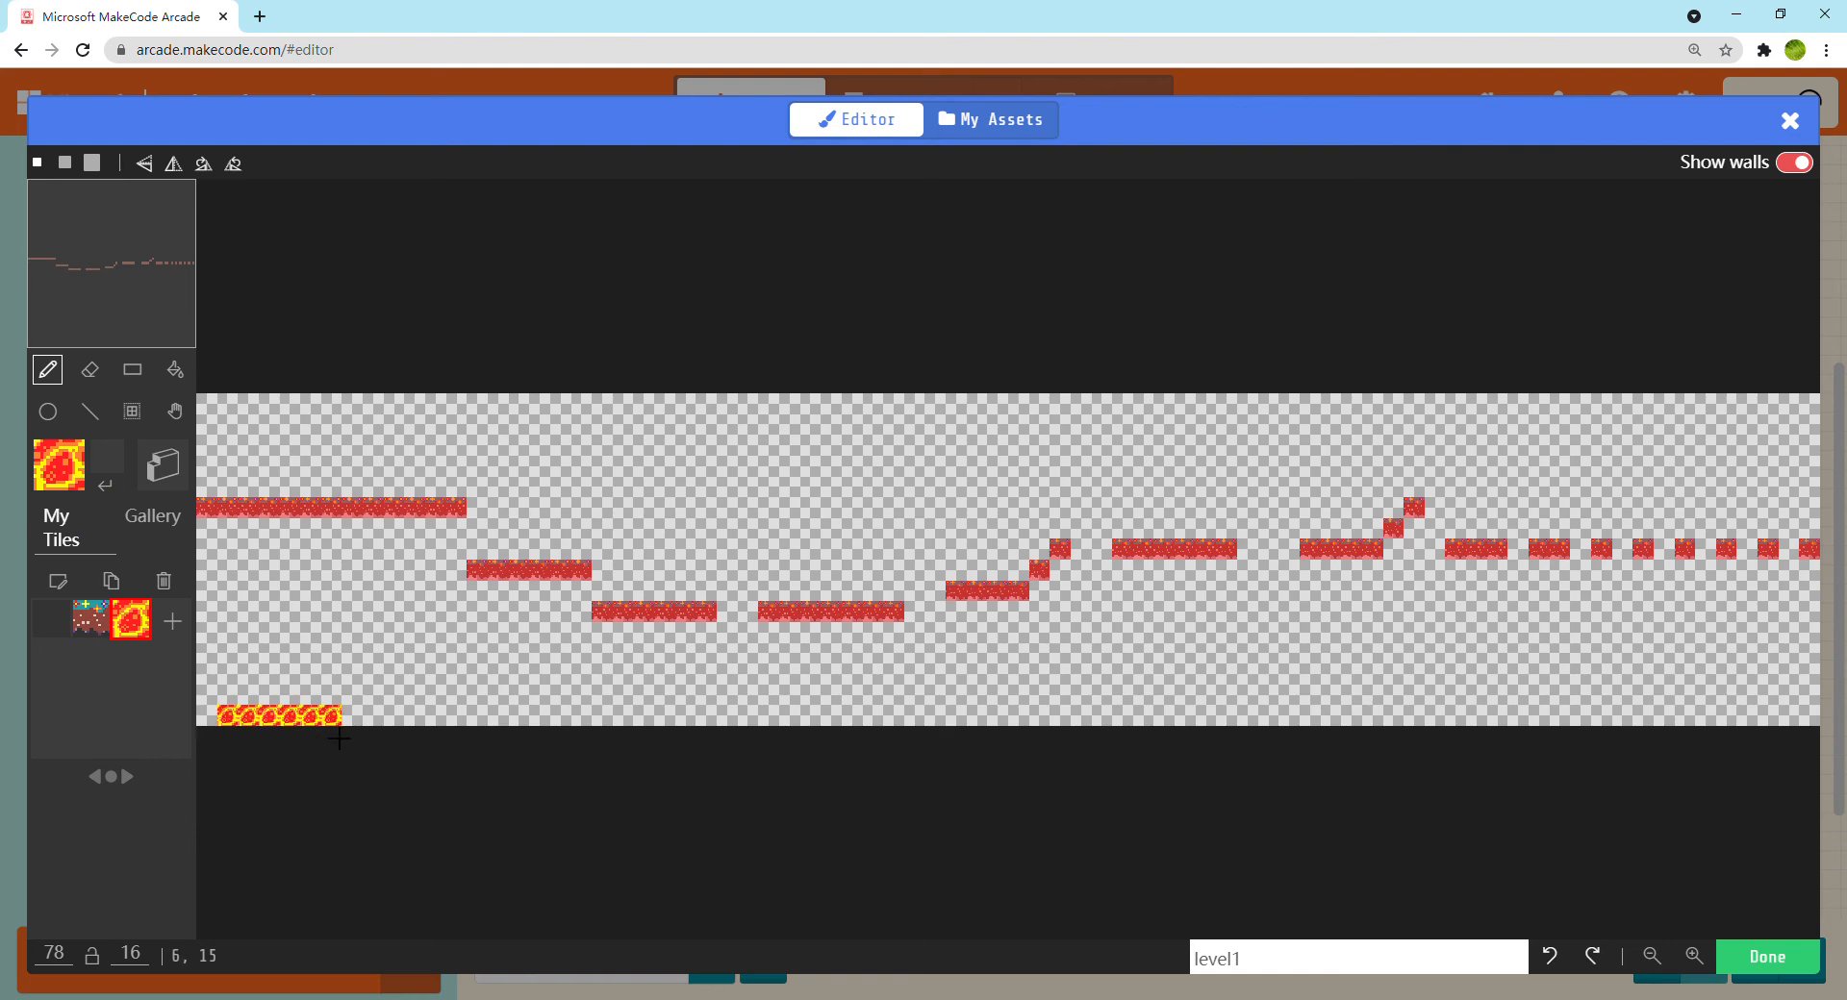
click(206, 717)
click(352, 716)
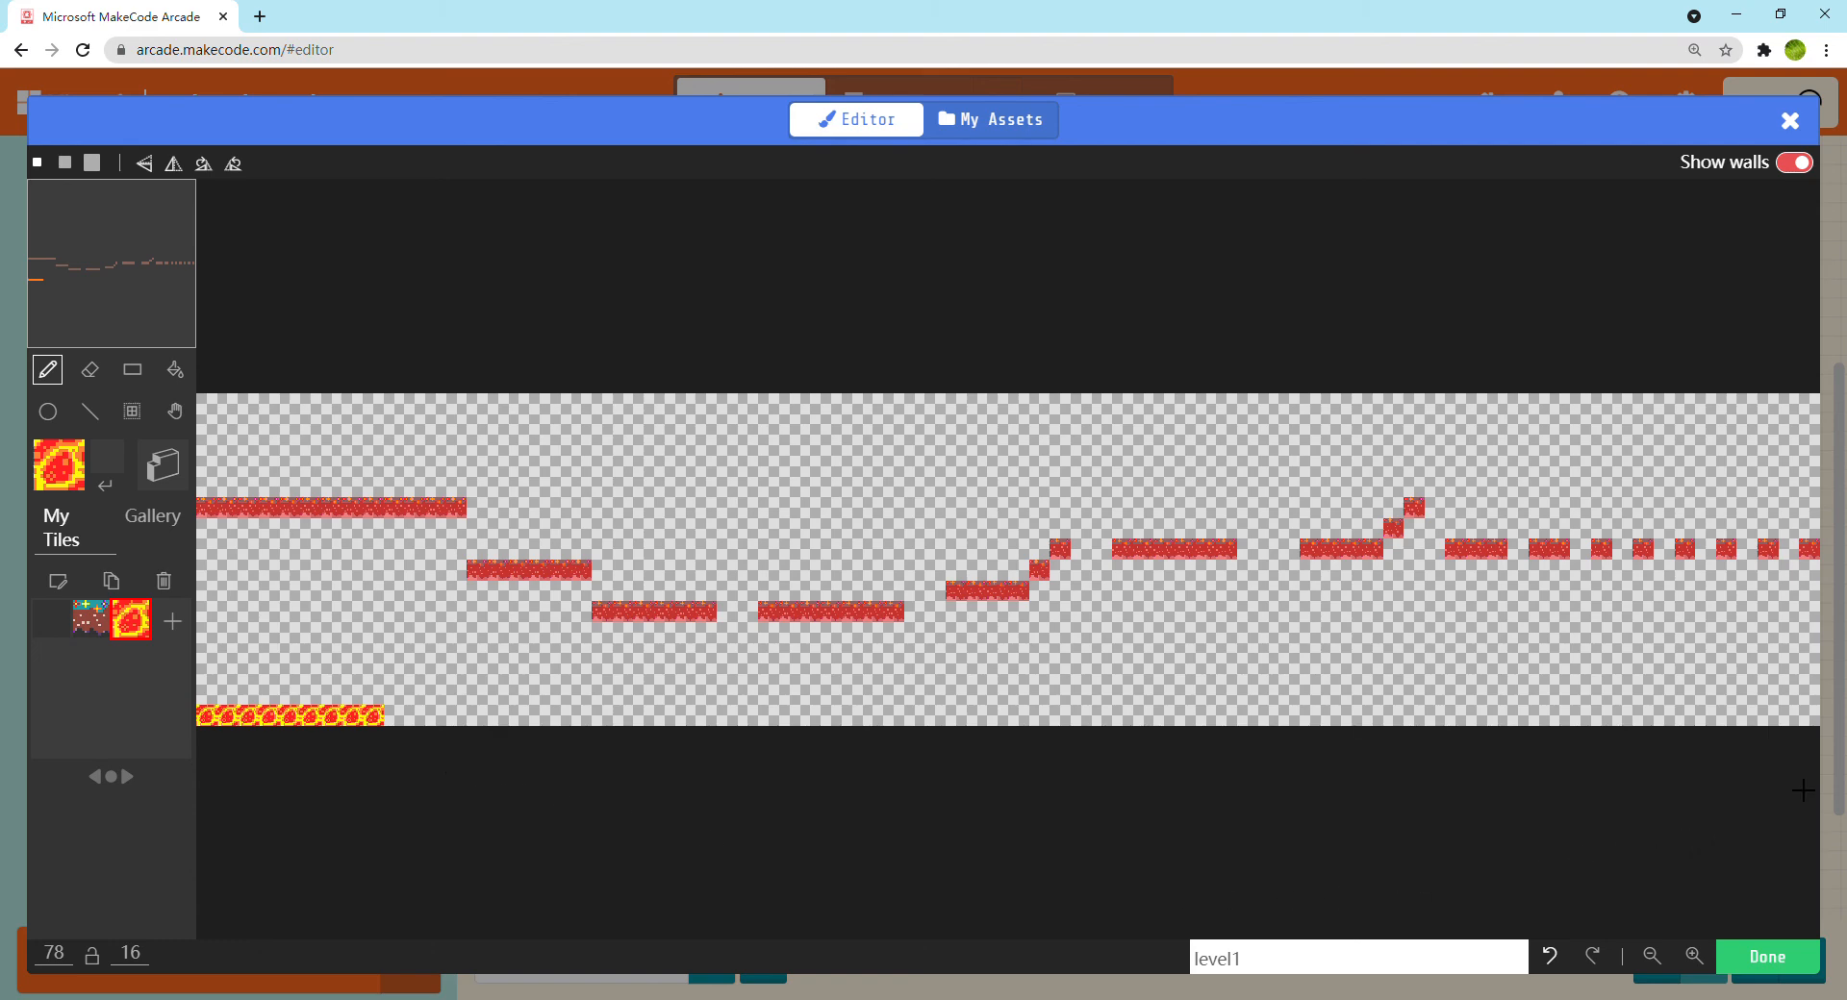
drag(1822, 759, 1830, 731)
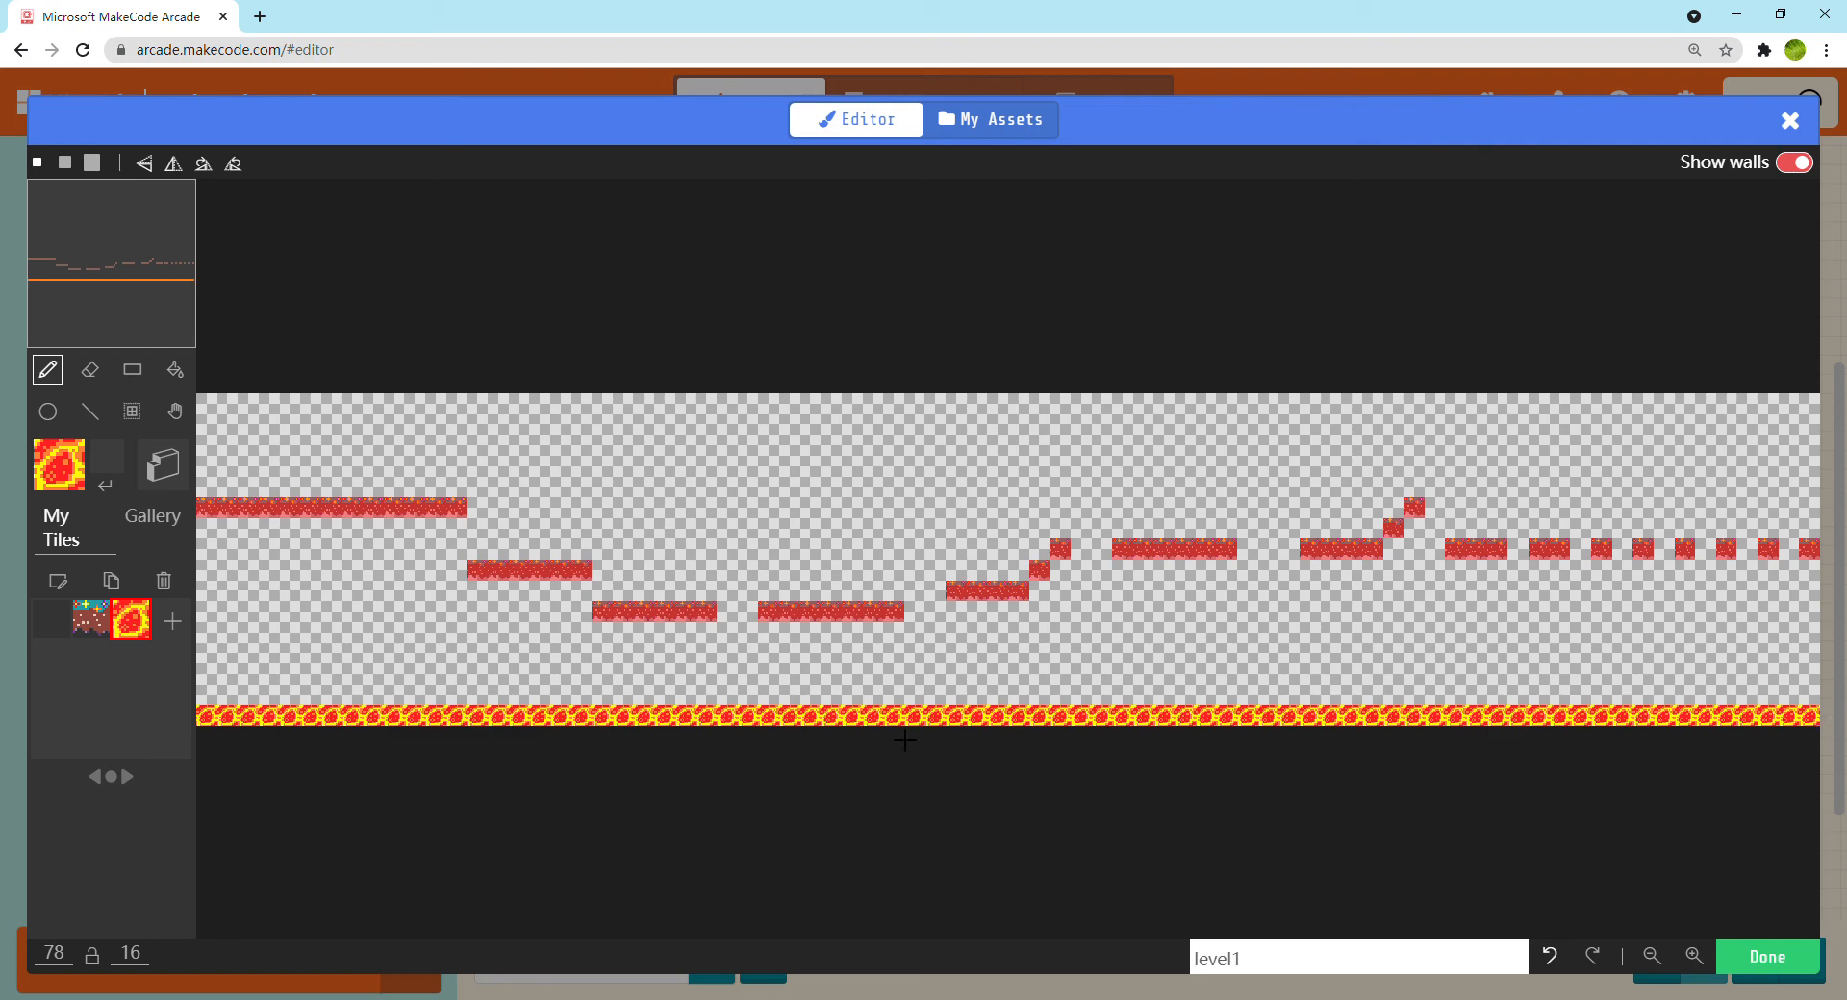
click(1770, 956)
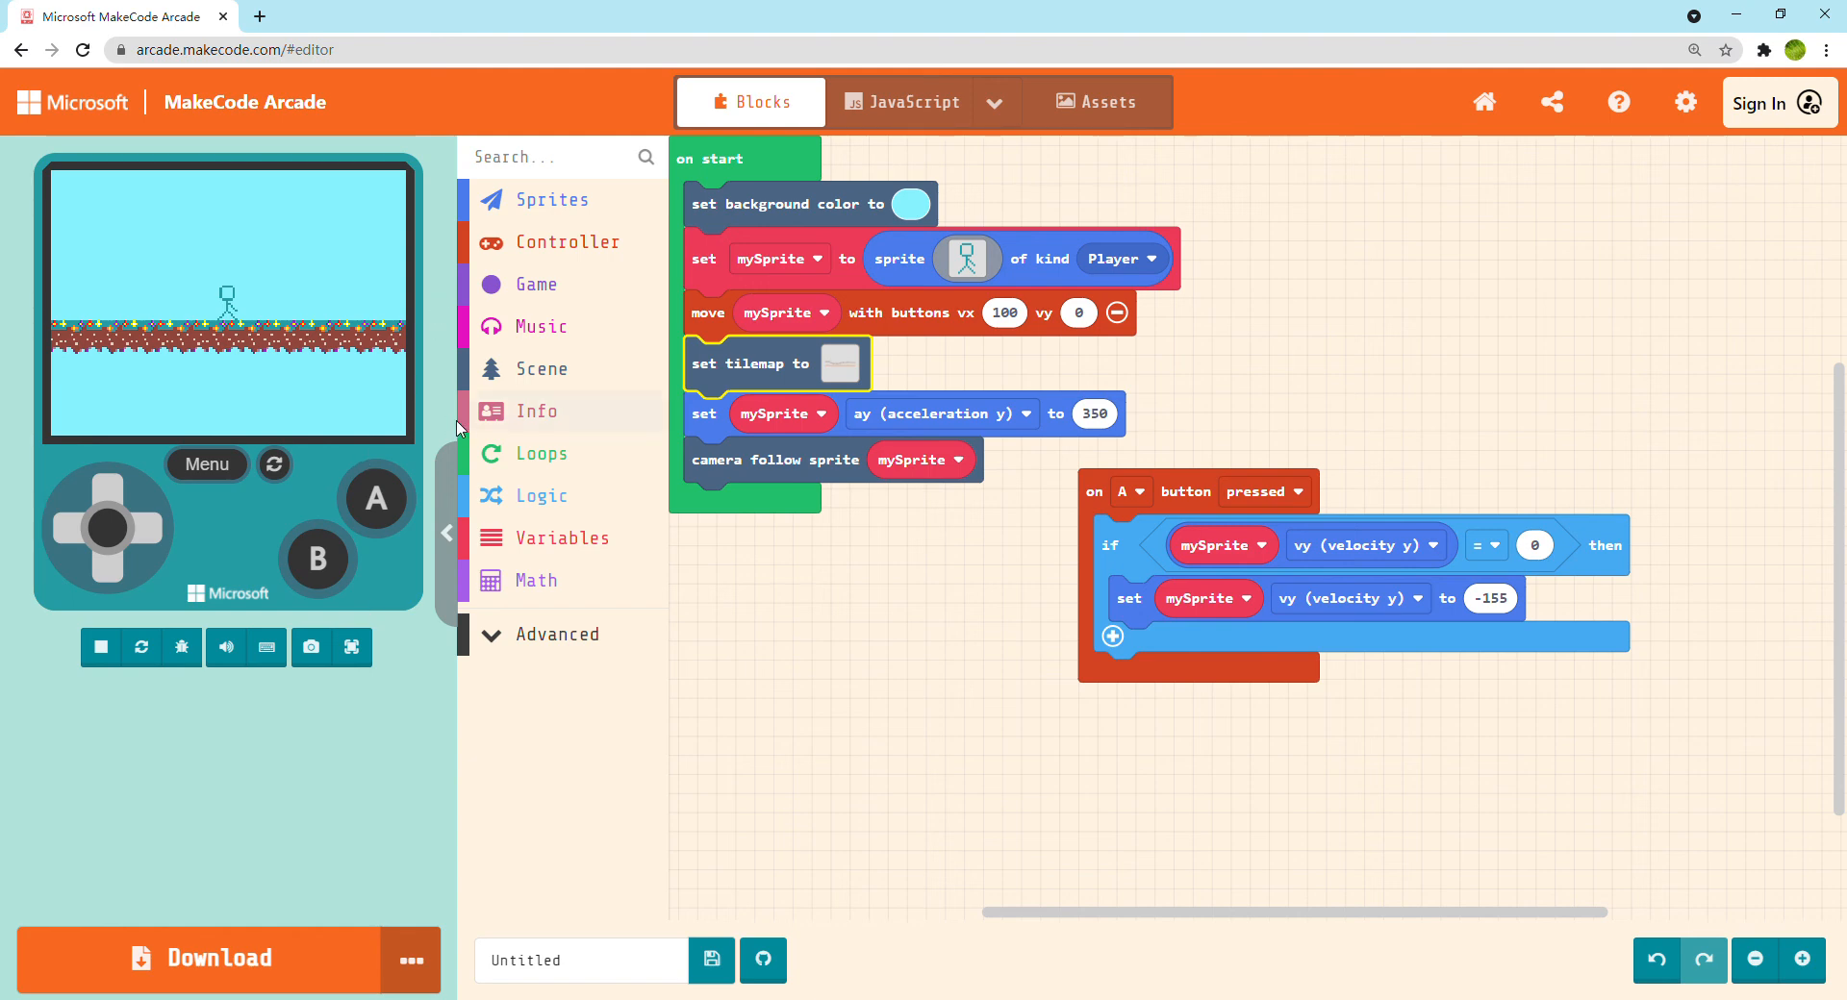
Test the lava floor full screen by dropping the stick figure off the platforms onto it, and return to the editor
click(352, 650)
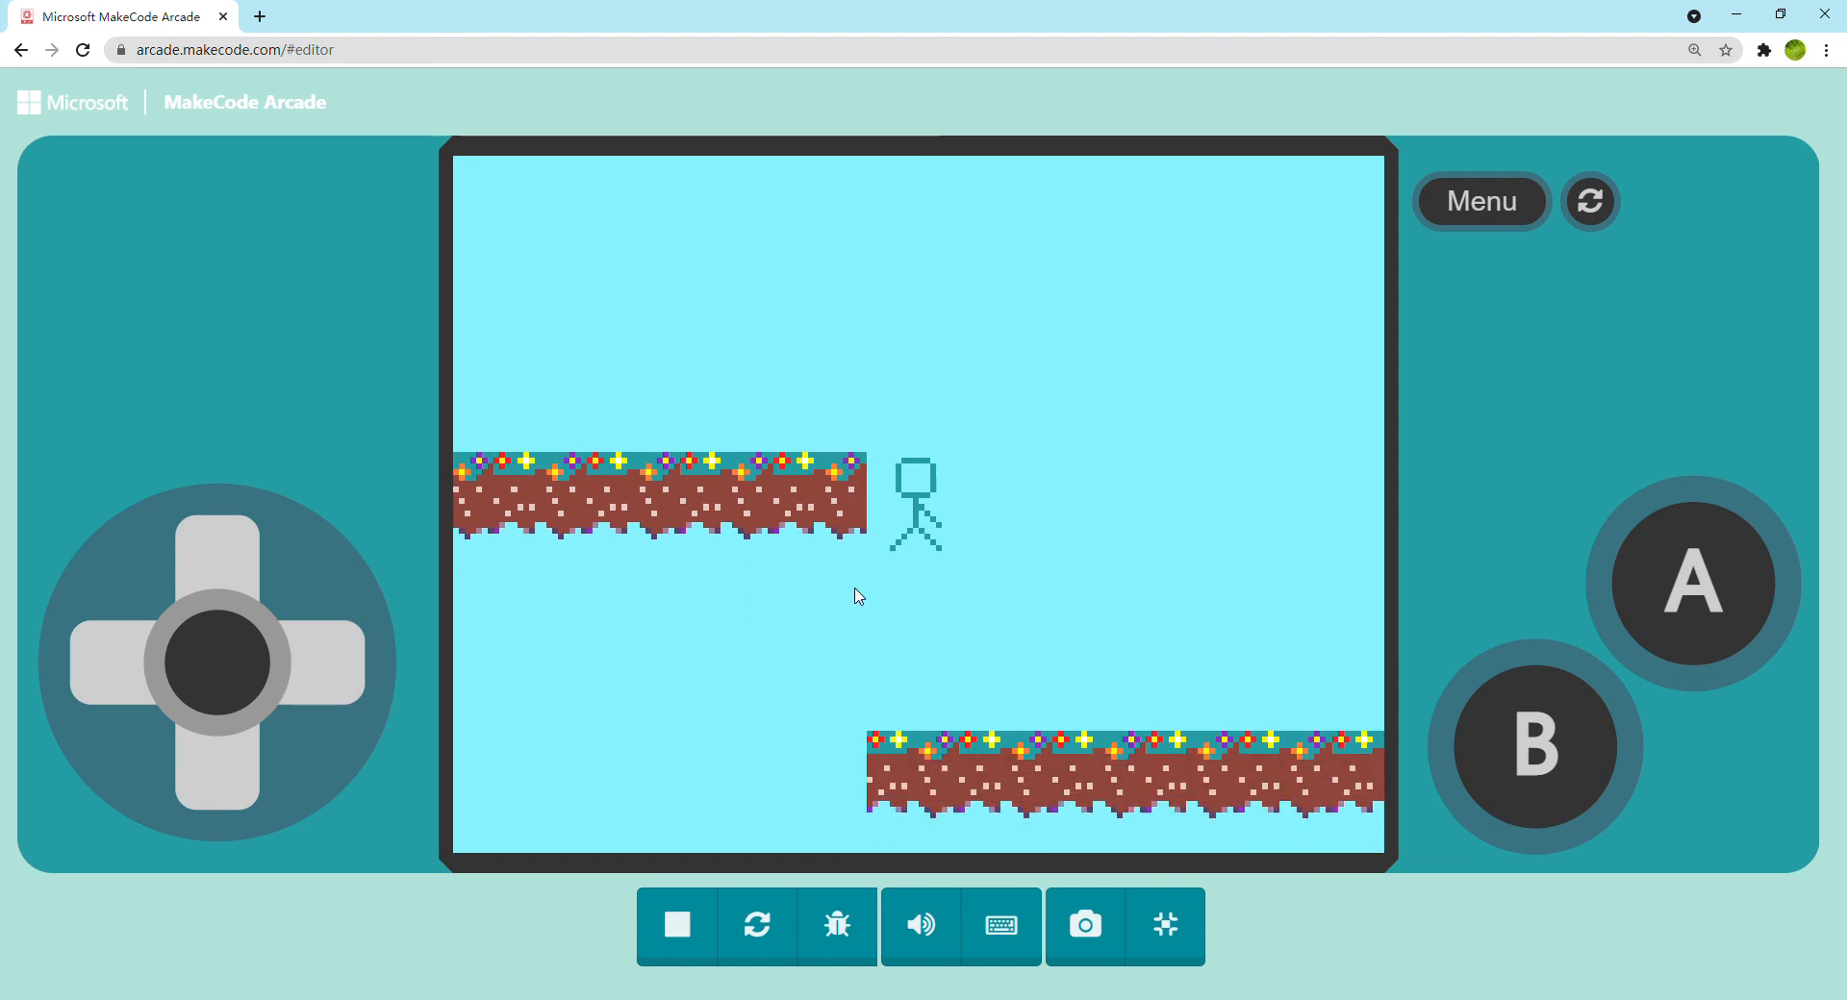
key(Left)
key(space)
key(Right)
key(space)
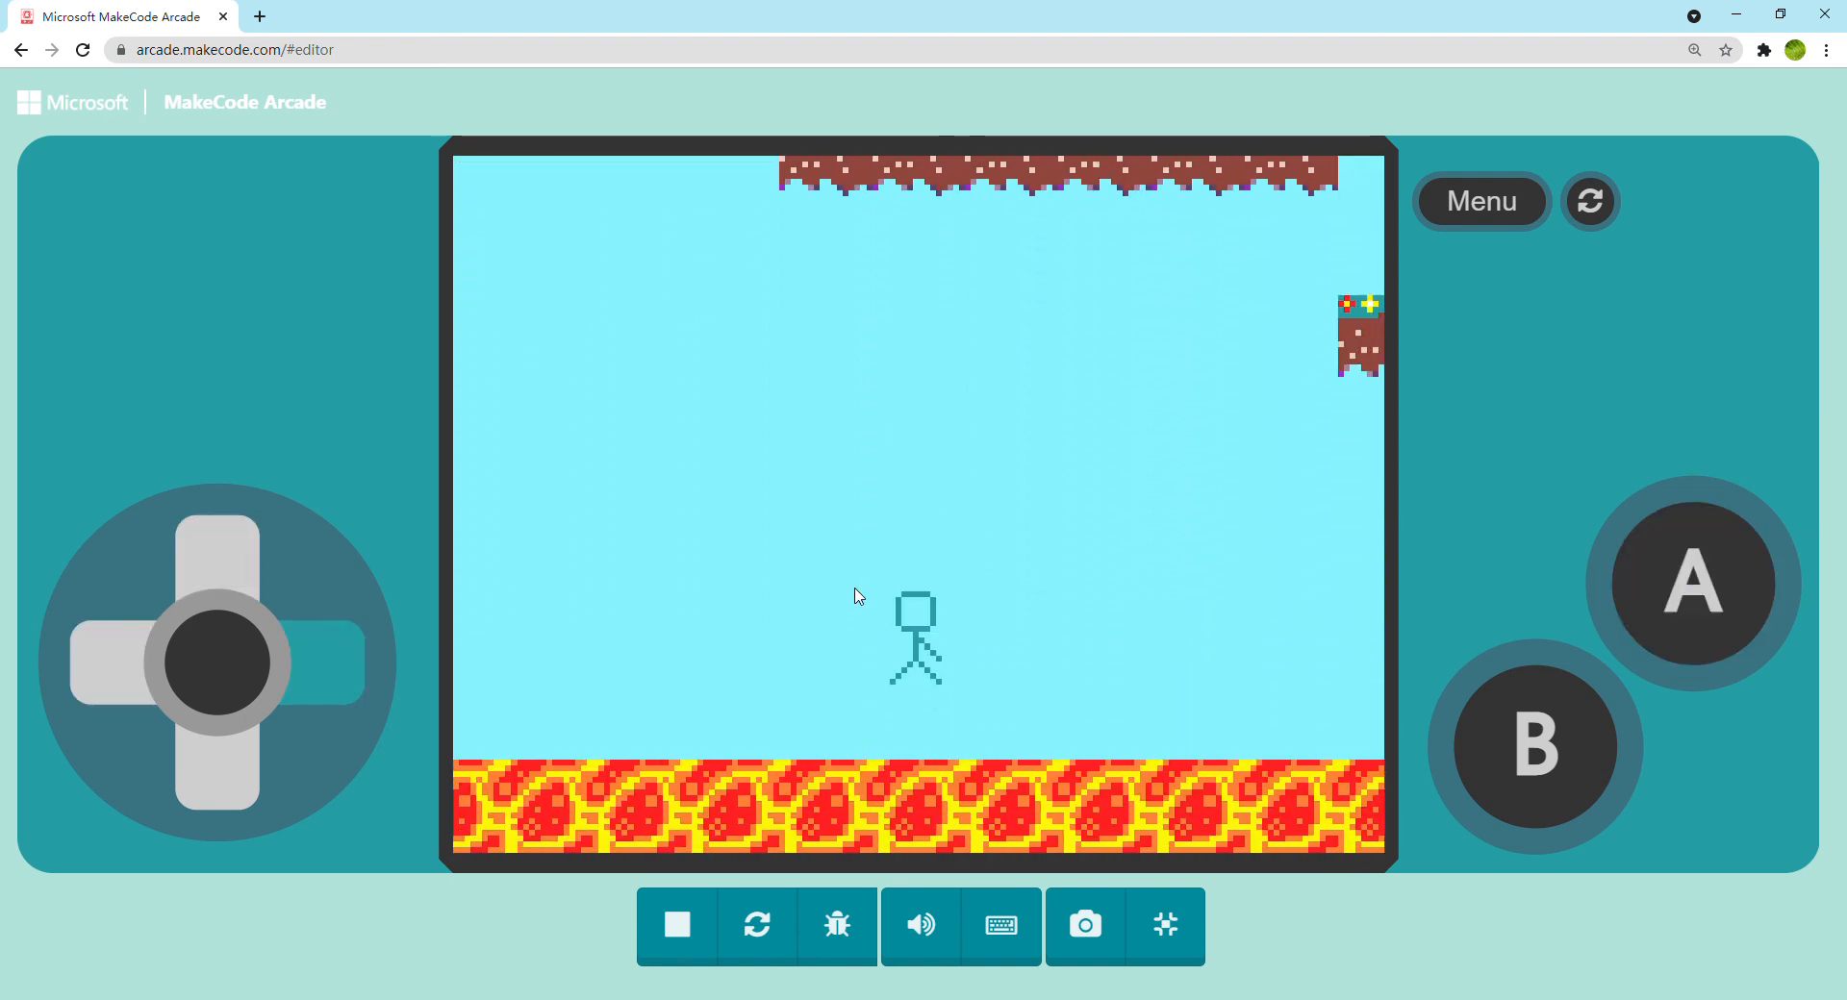
key(space)
key(space)
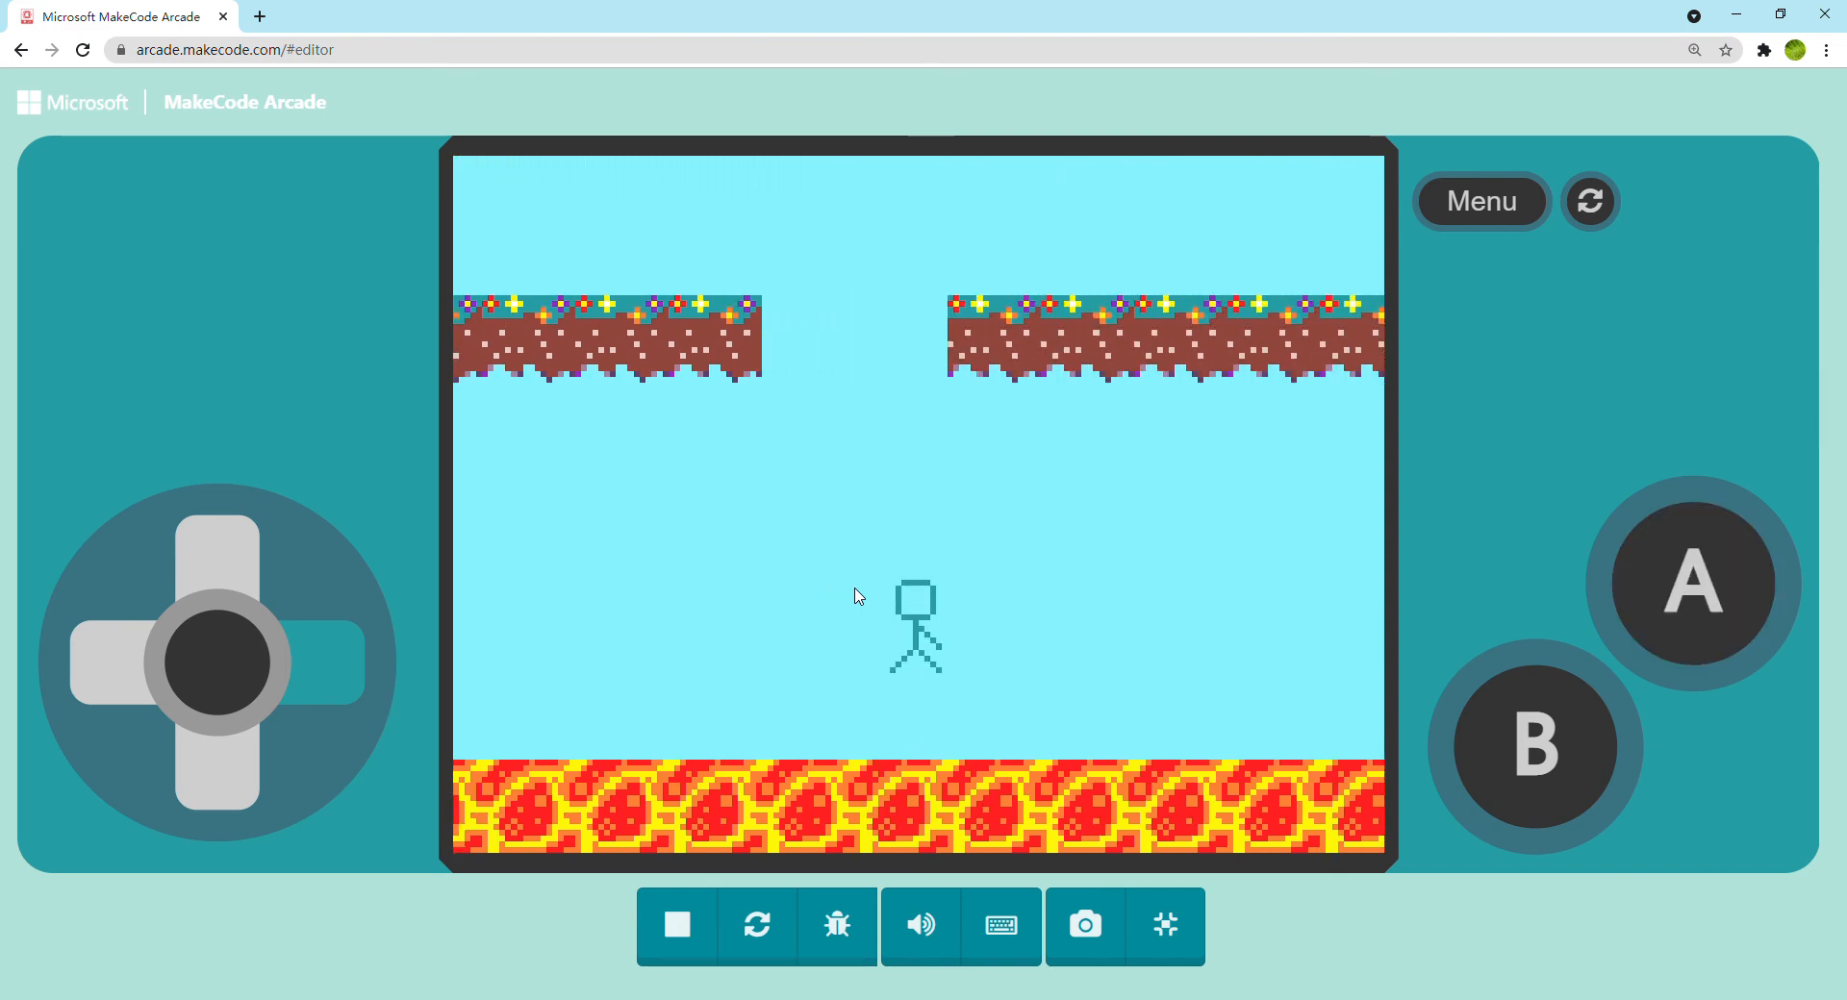
click(1165, 925)
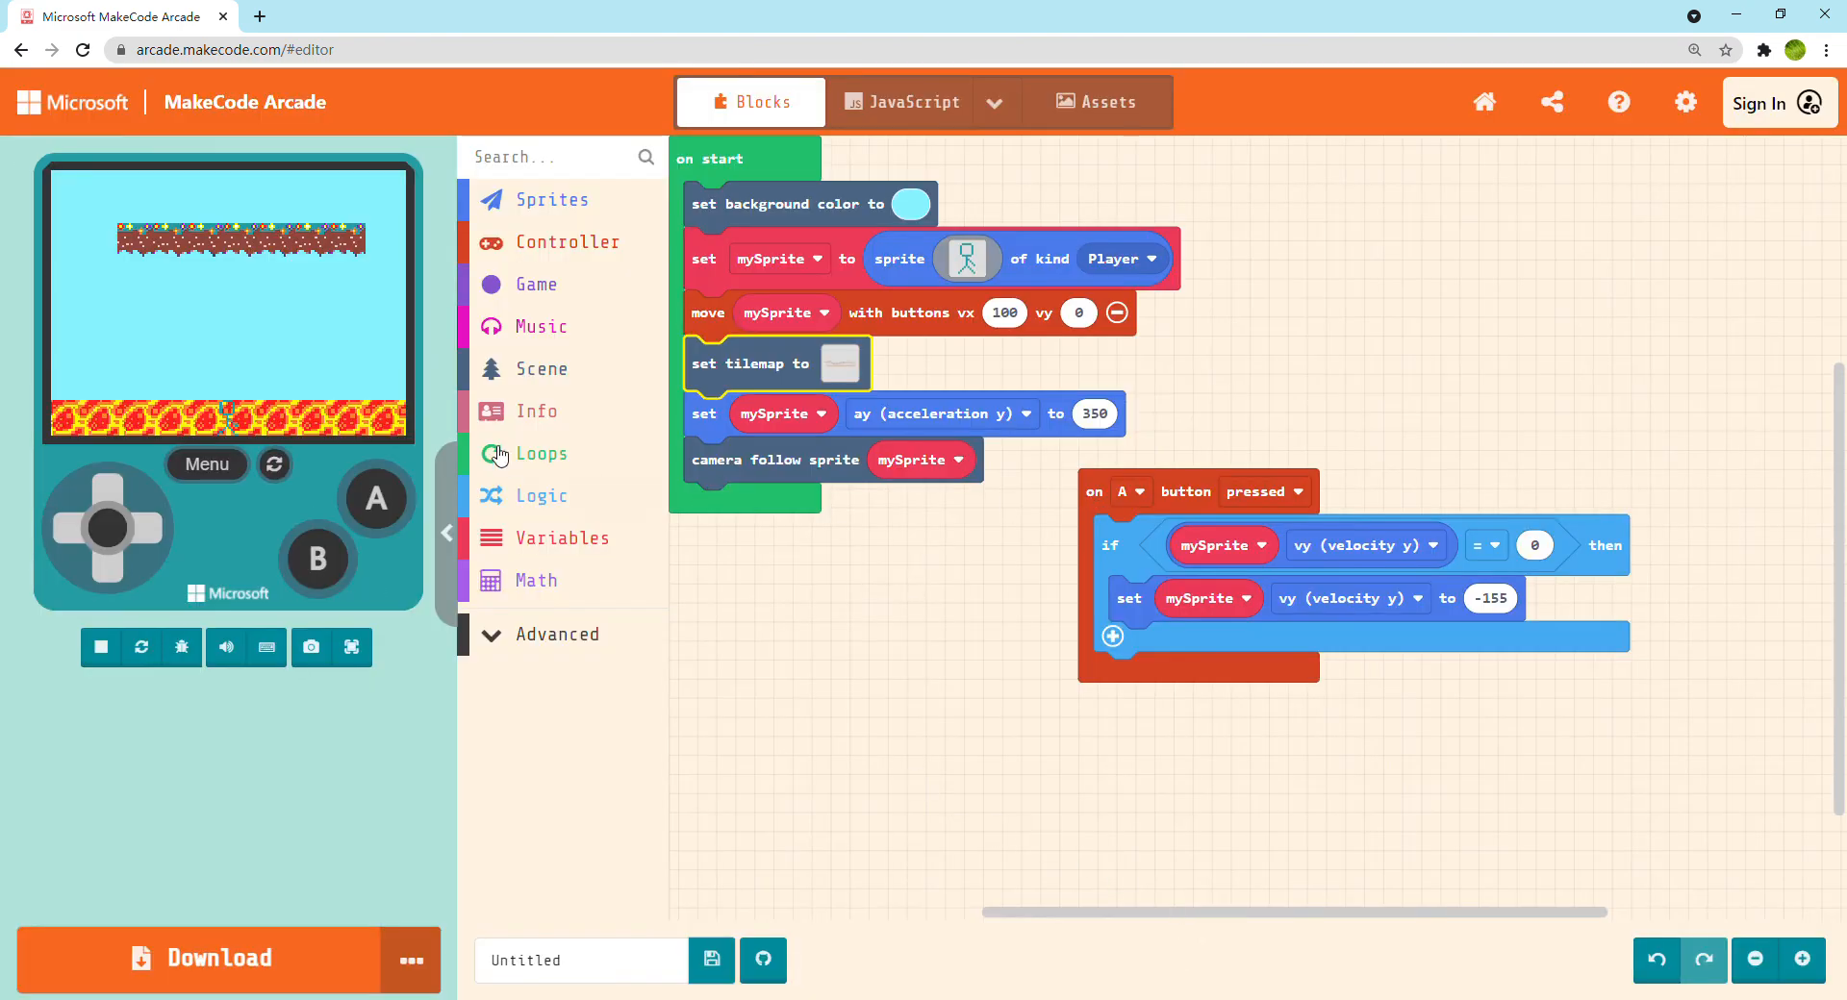
Add a Scene event for a sprite of kind Player overlapping a tile, and set its tile to lava
click(548, 370)
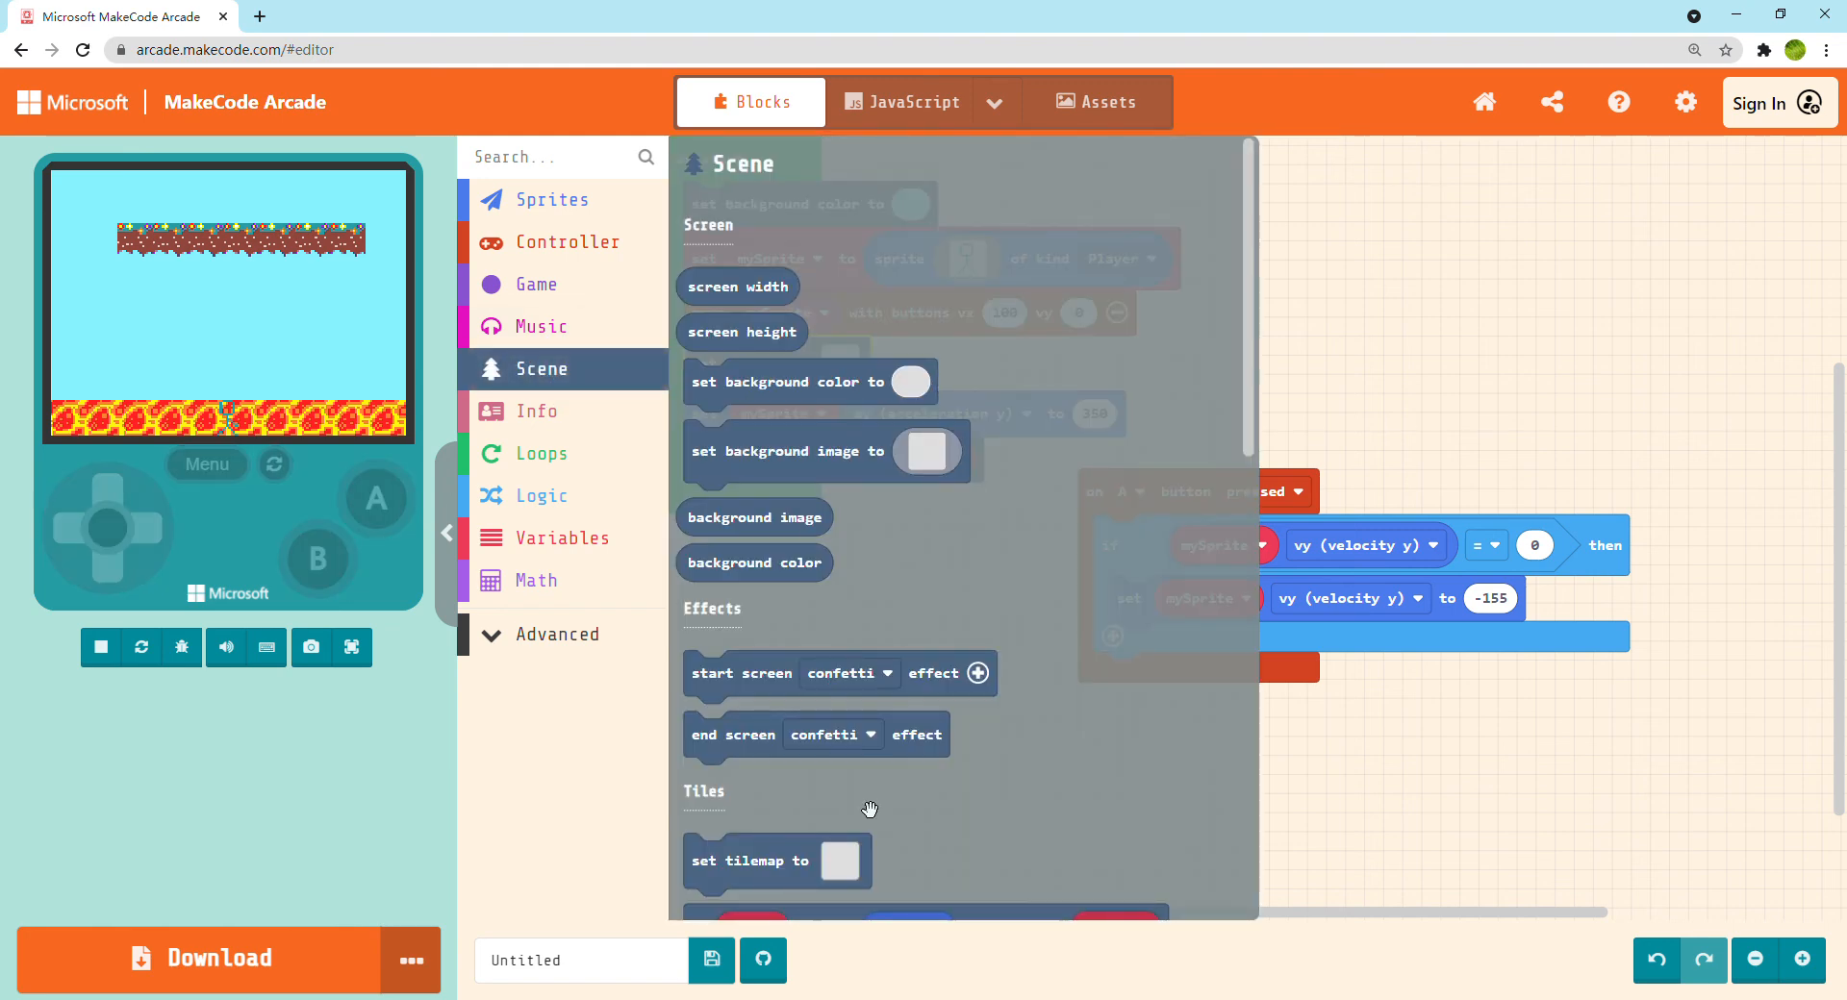
scroll(870, 809, down, 3)
scroll(854, 720, down, 3)
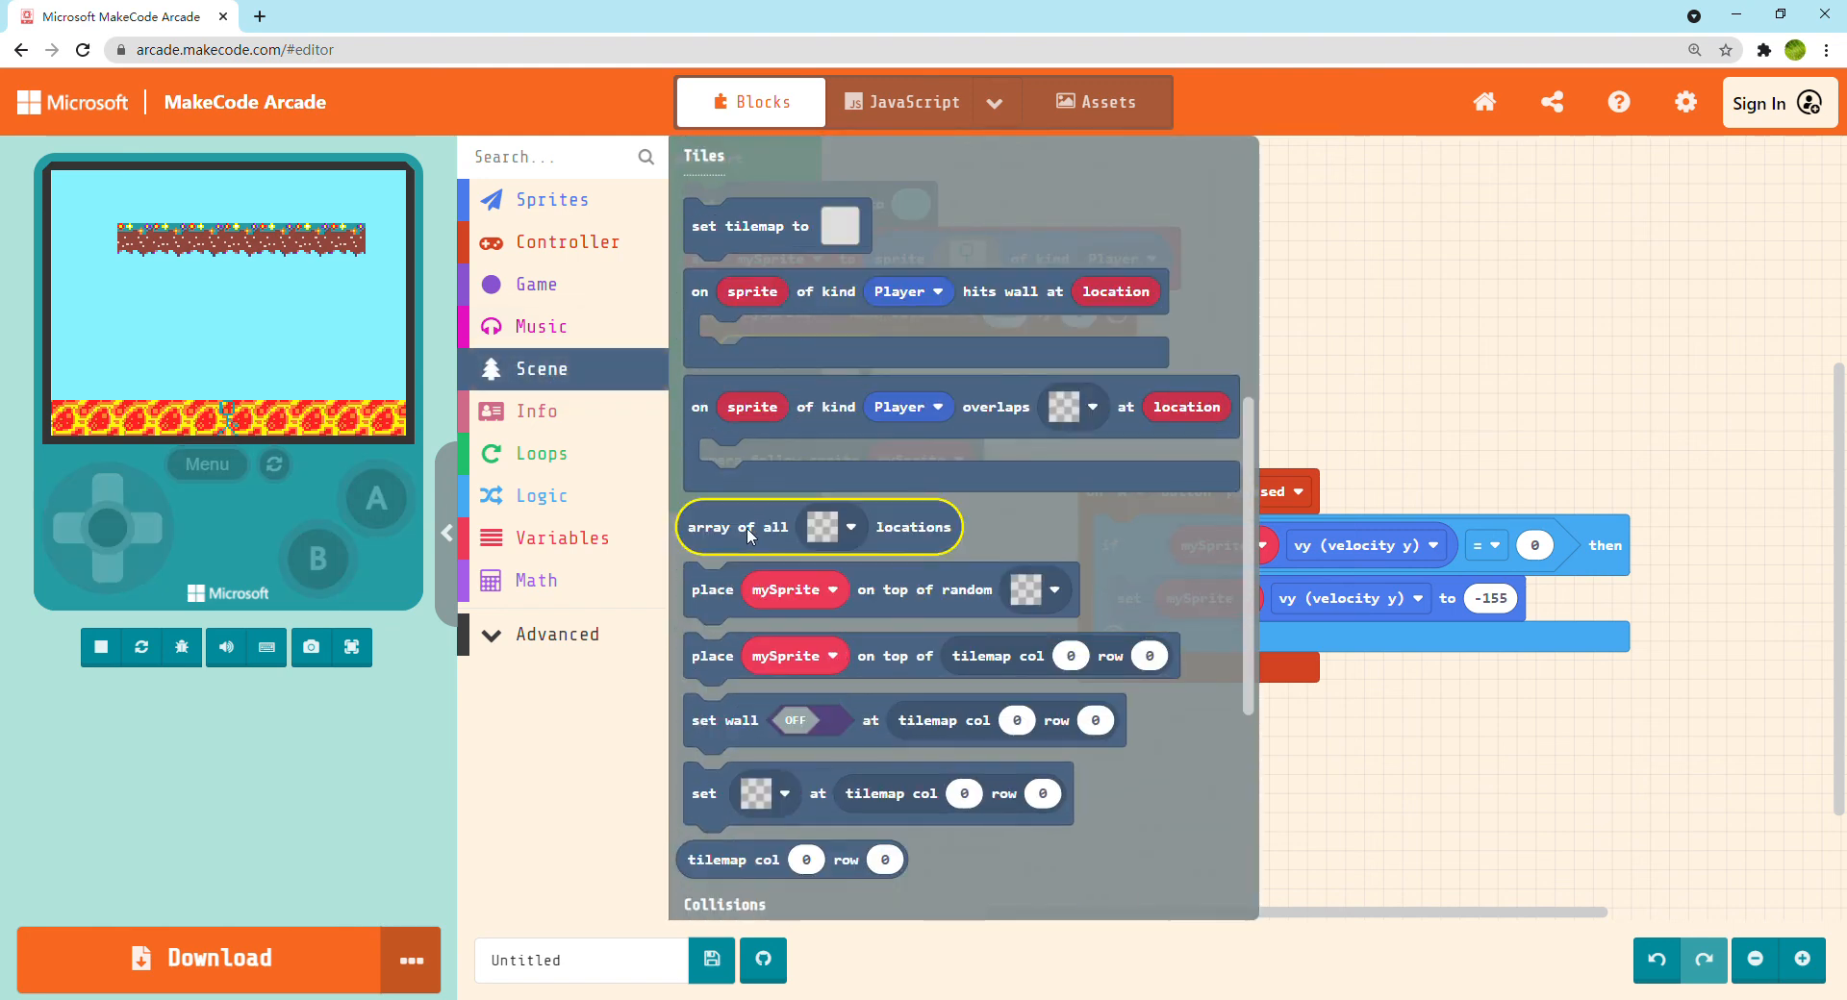
drag(830, 428, 808, 681)
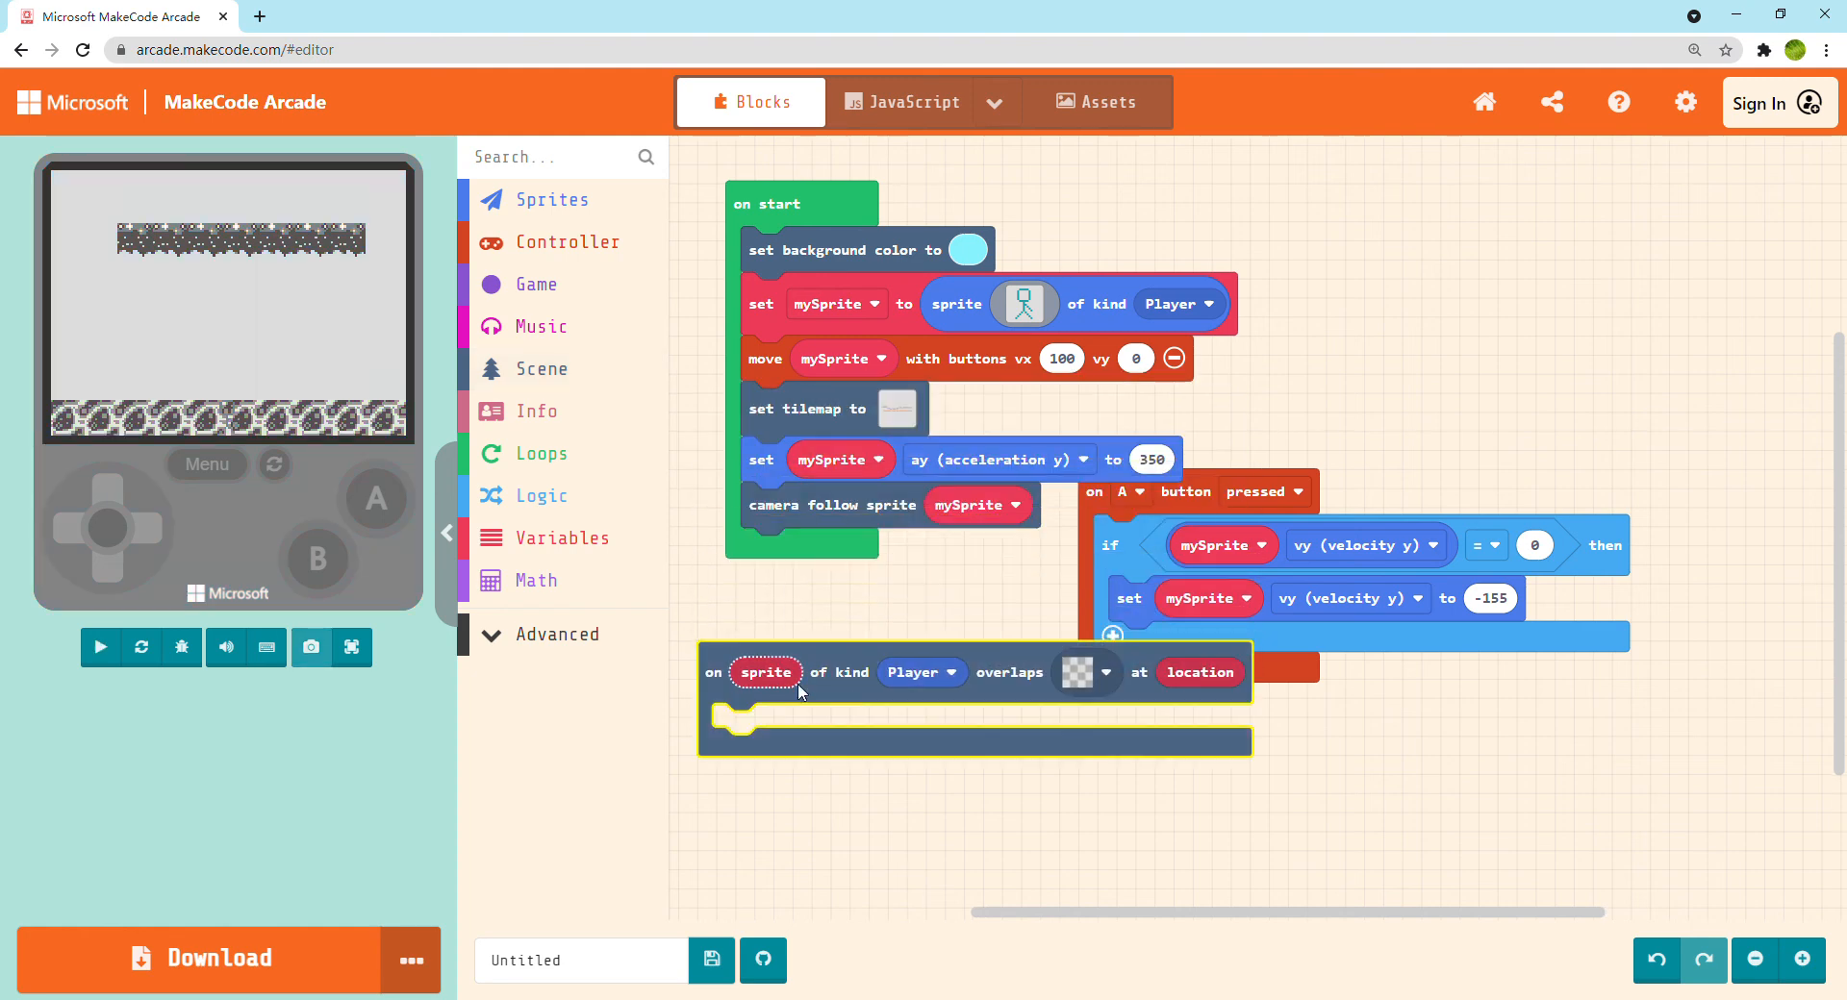
click(1106, 673)
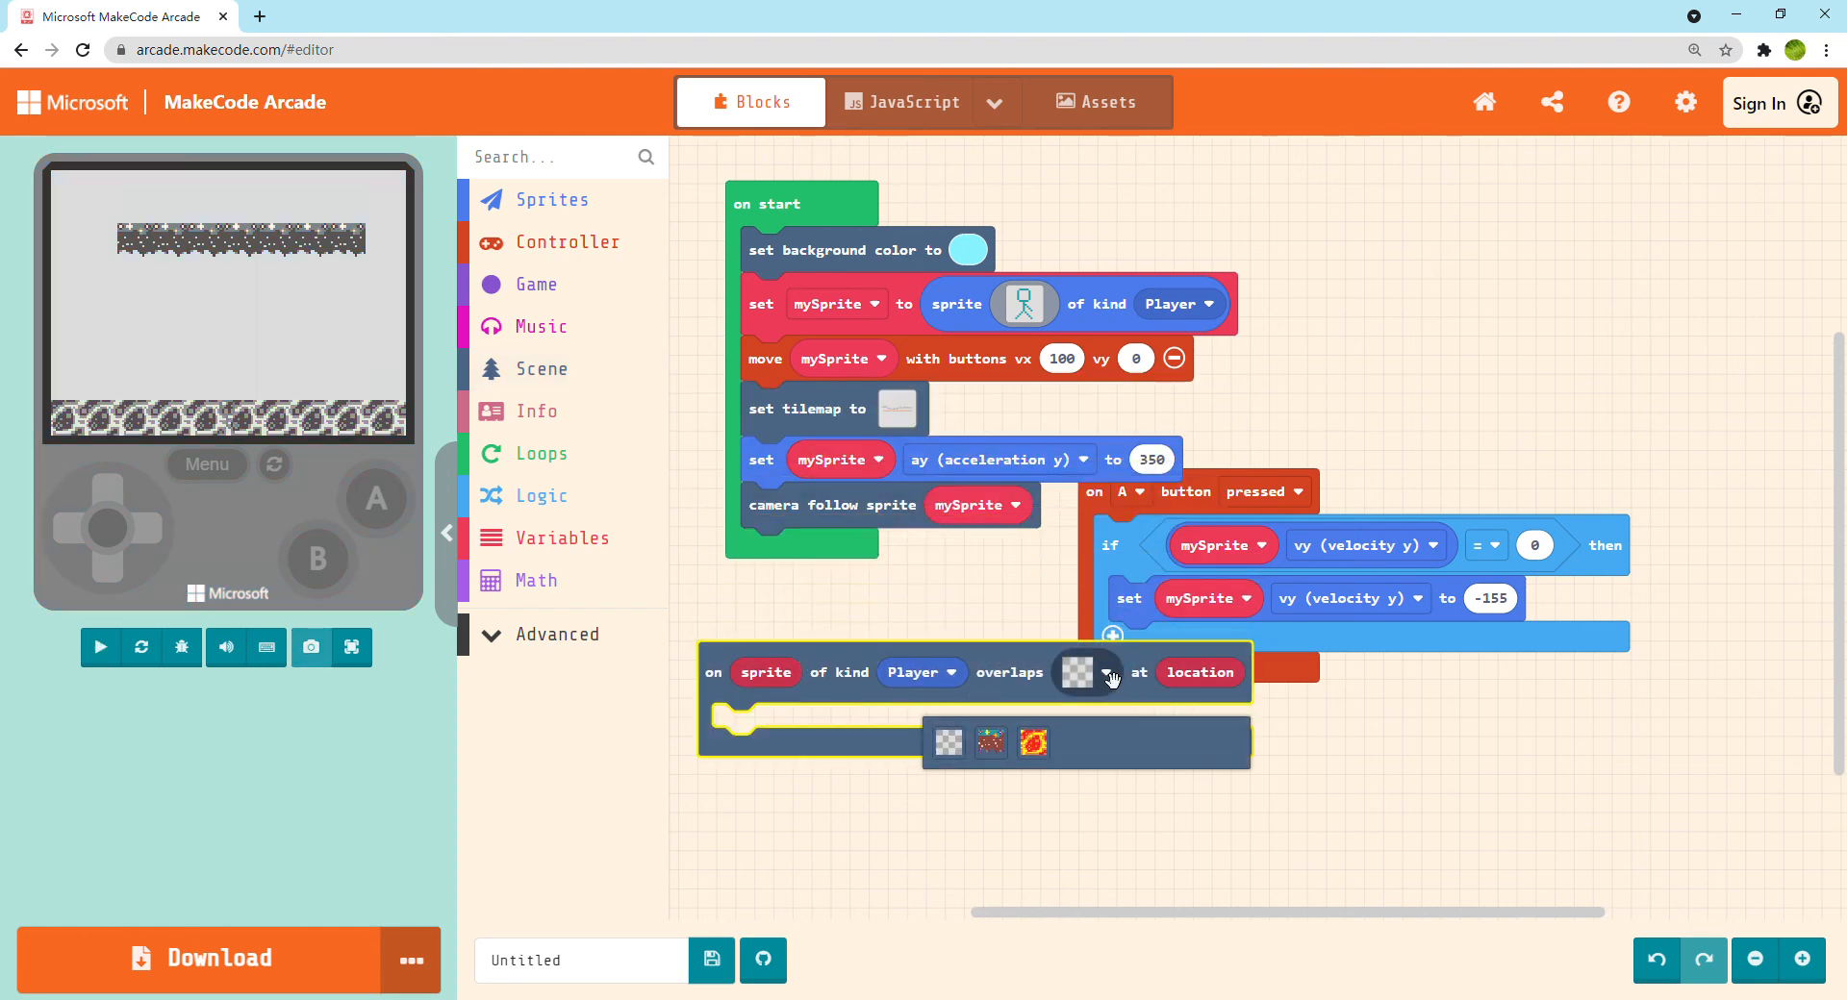
click(1039, 748)
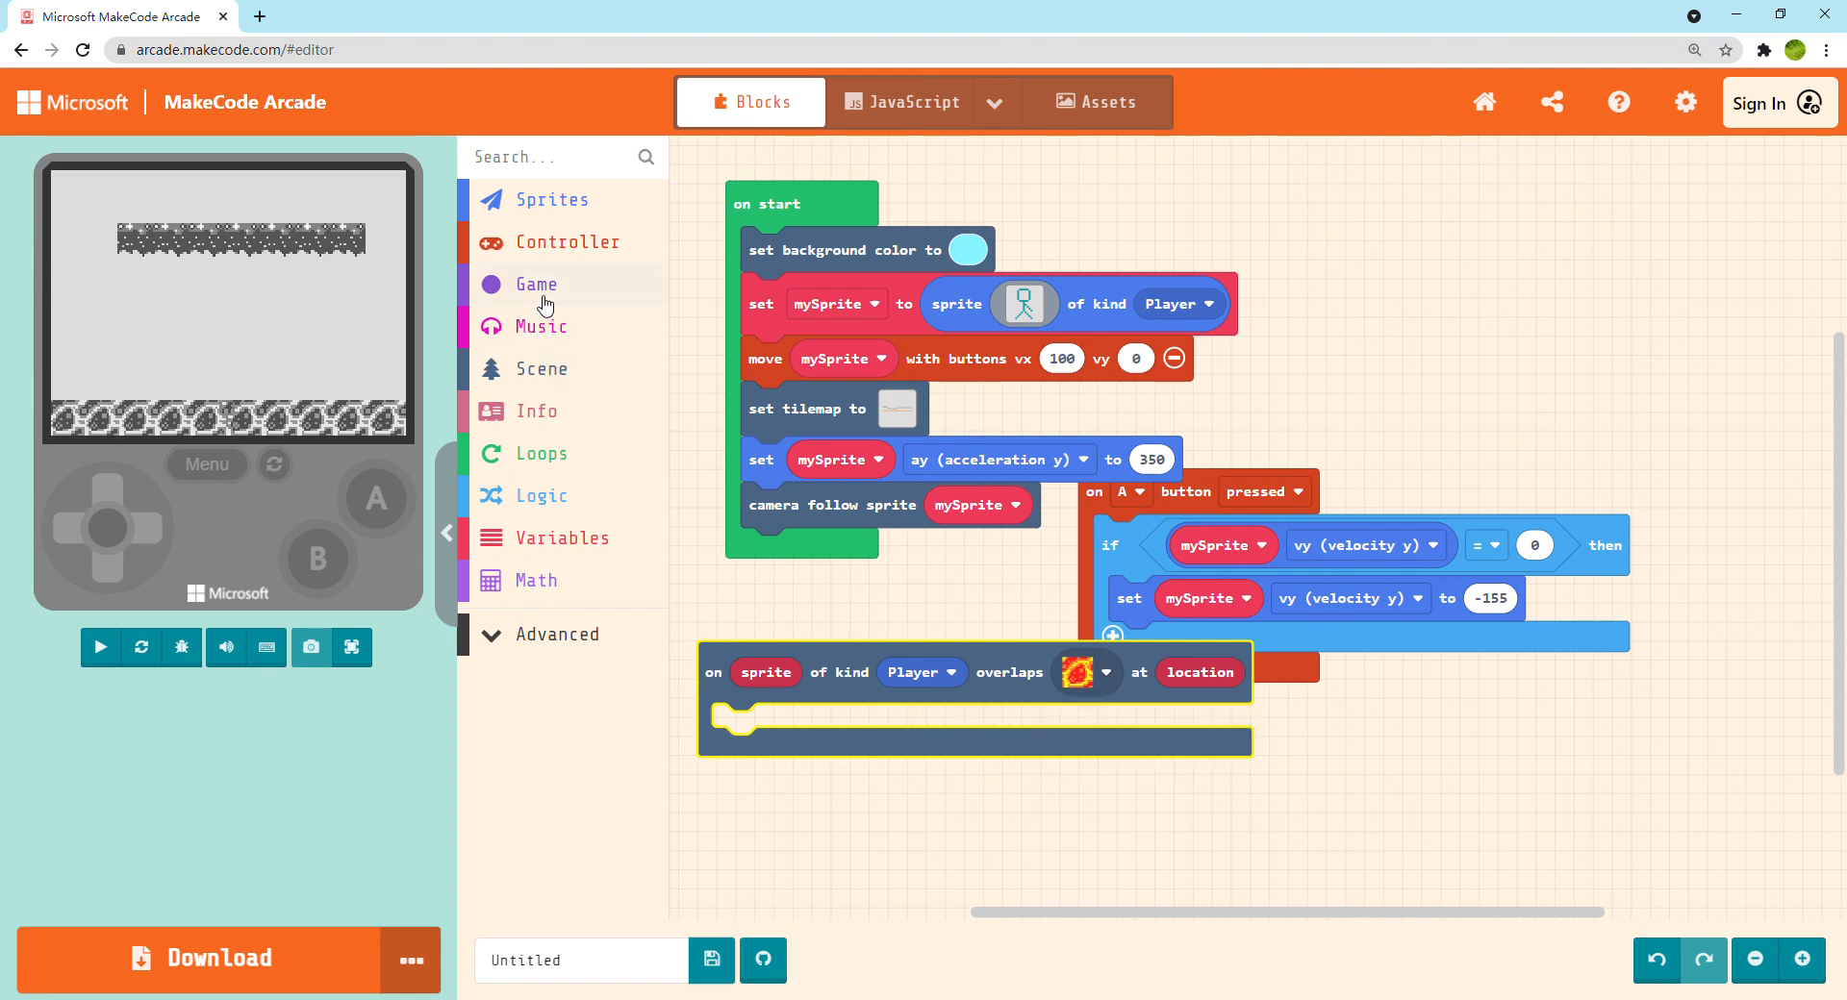
Put a game over LOSE block inside the lava overlap event and give it the melt effect
click(545, 300)
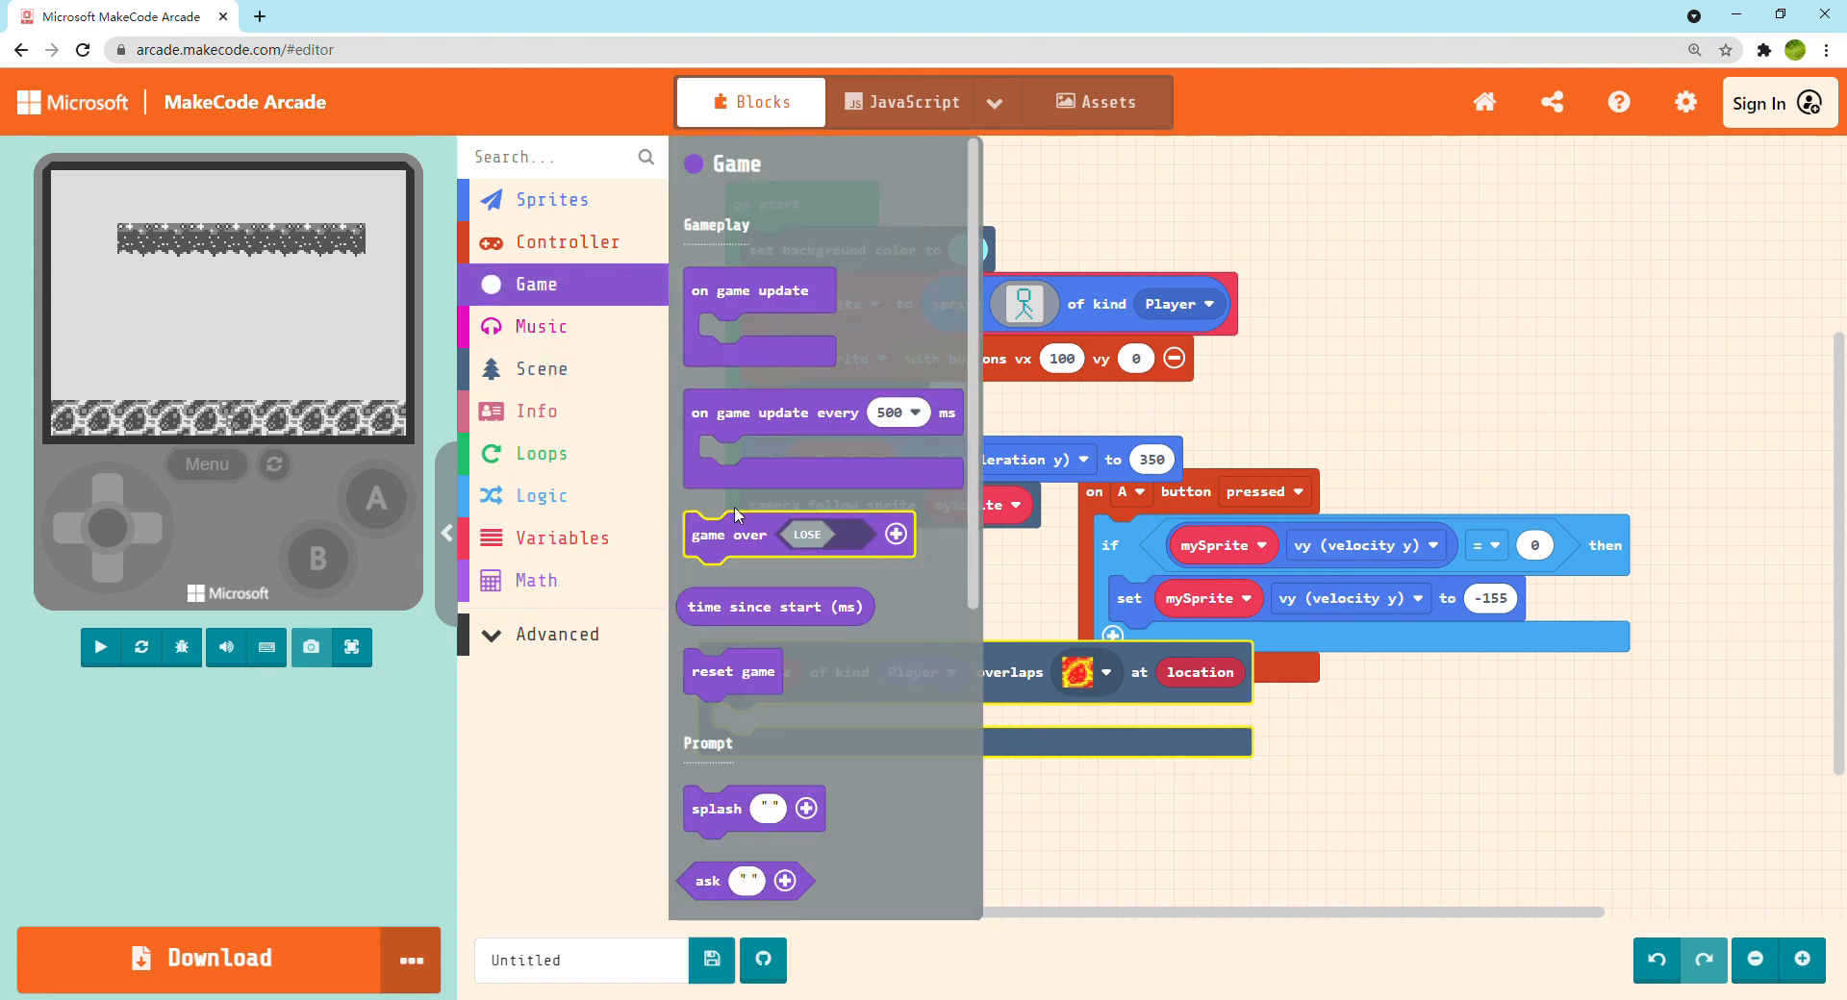
drag(737, 526, 820, 733)
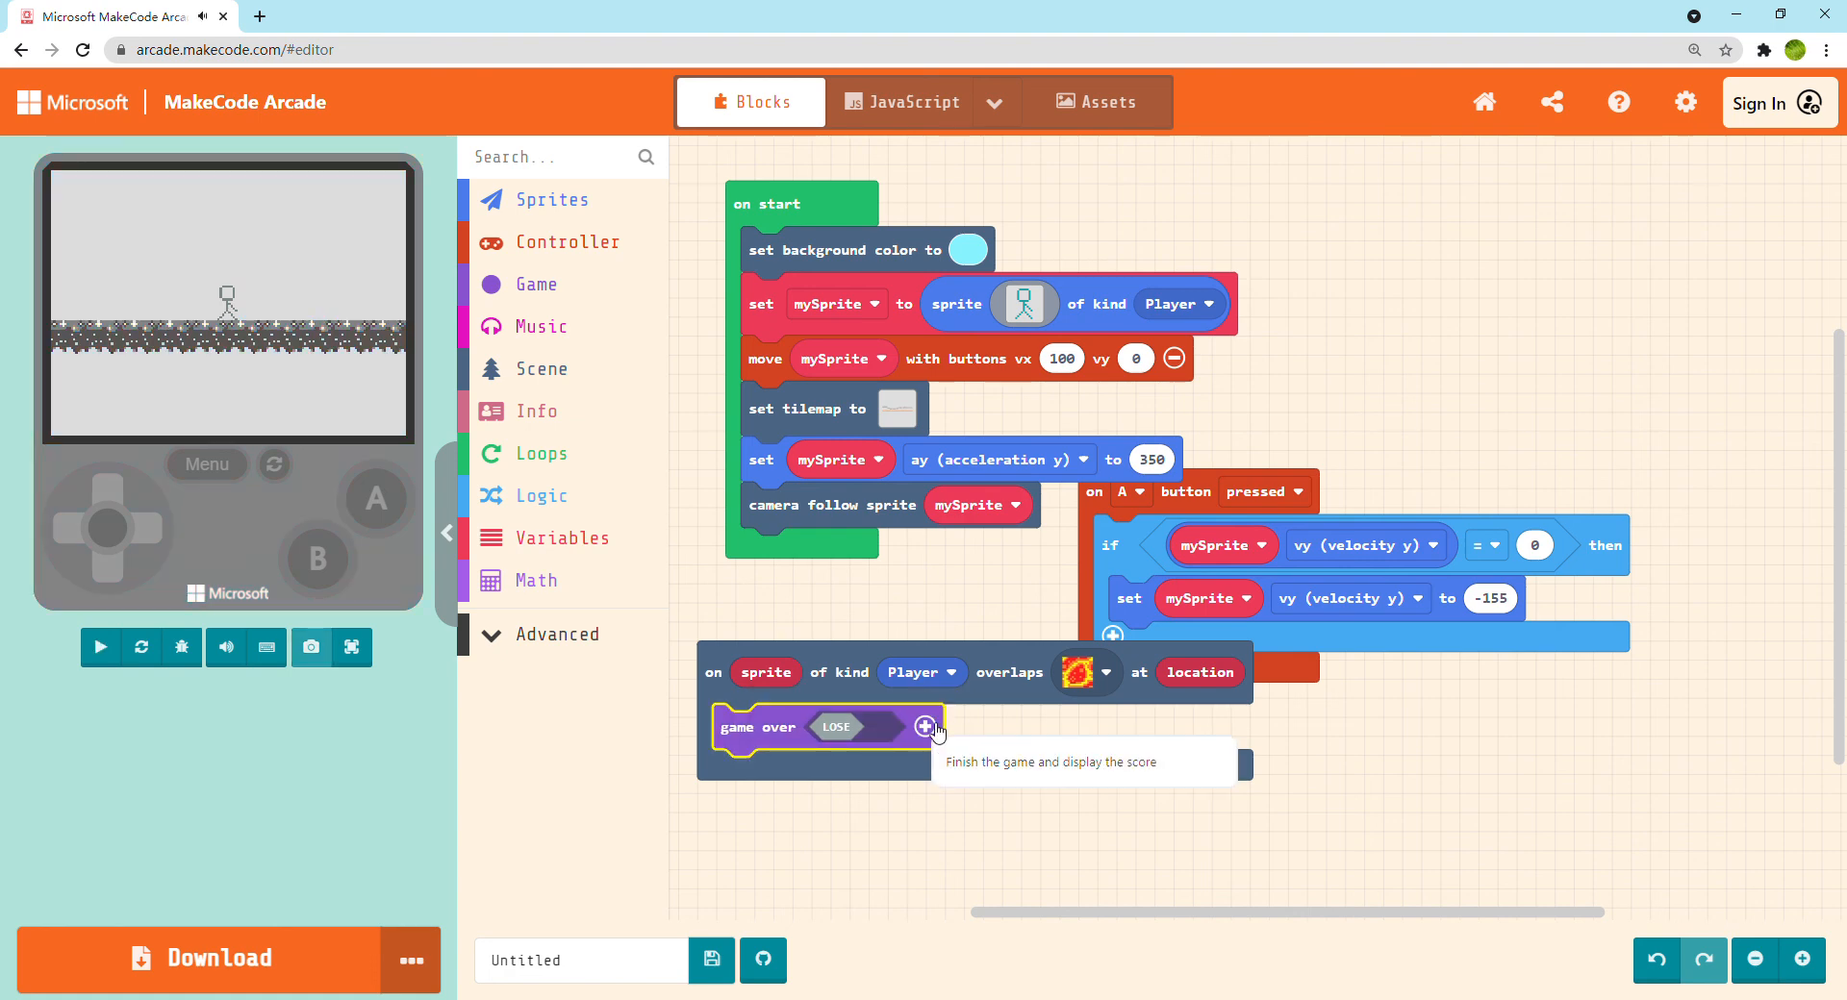
click(926, 727)
click(999, 729)
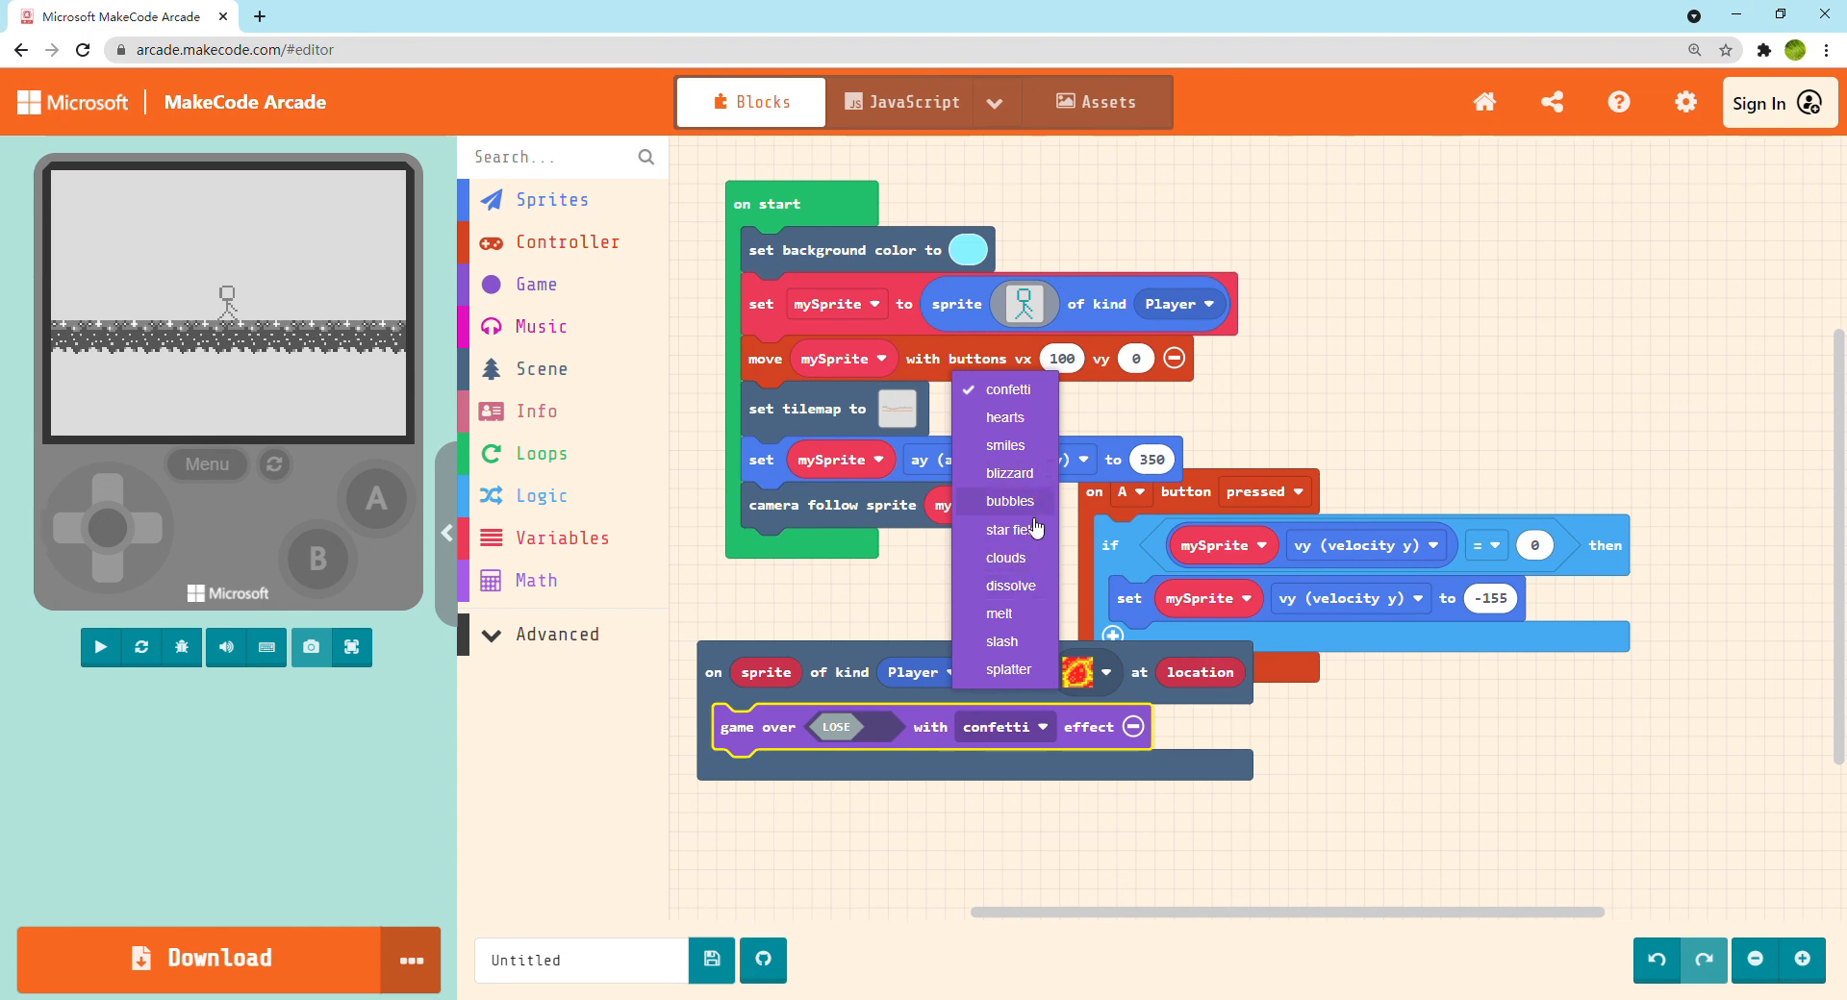
click(1042, 613)
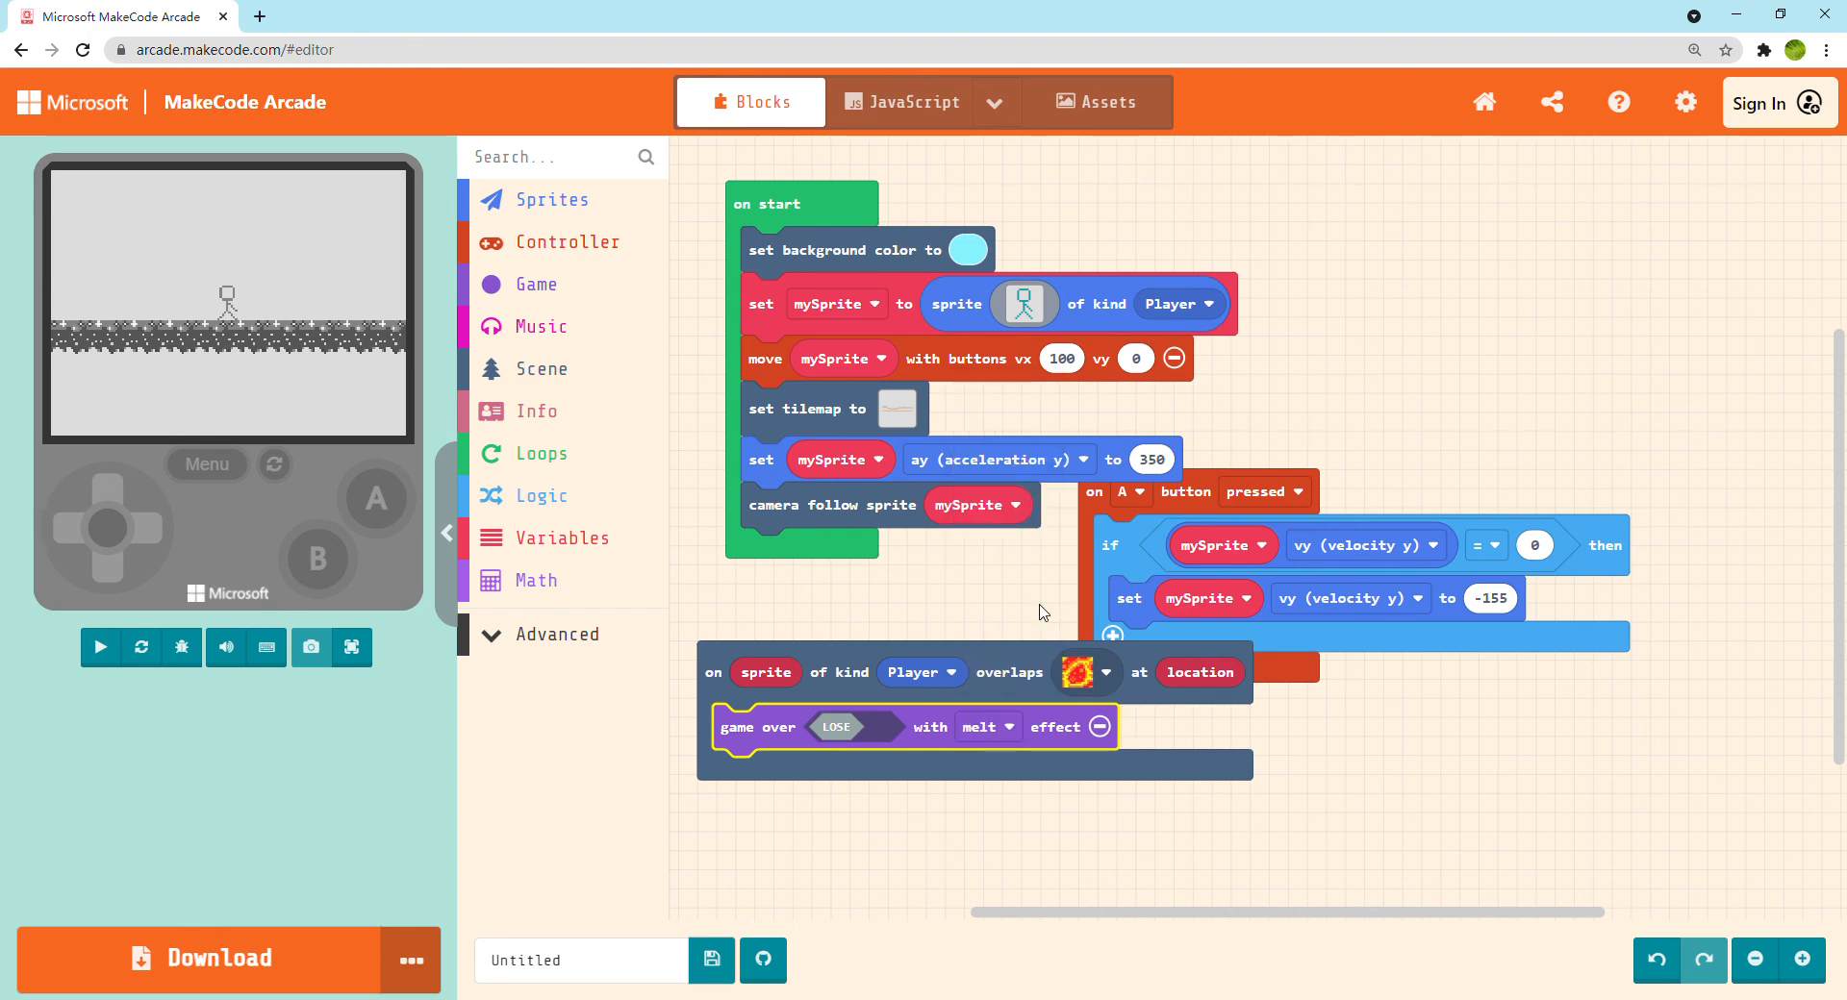
click(1008, 738)
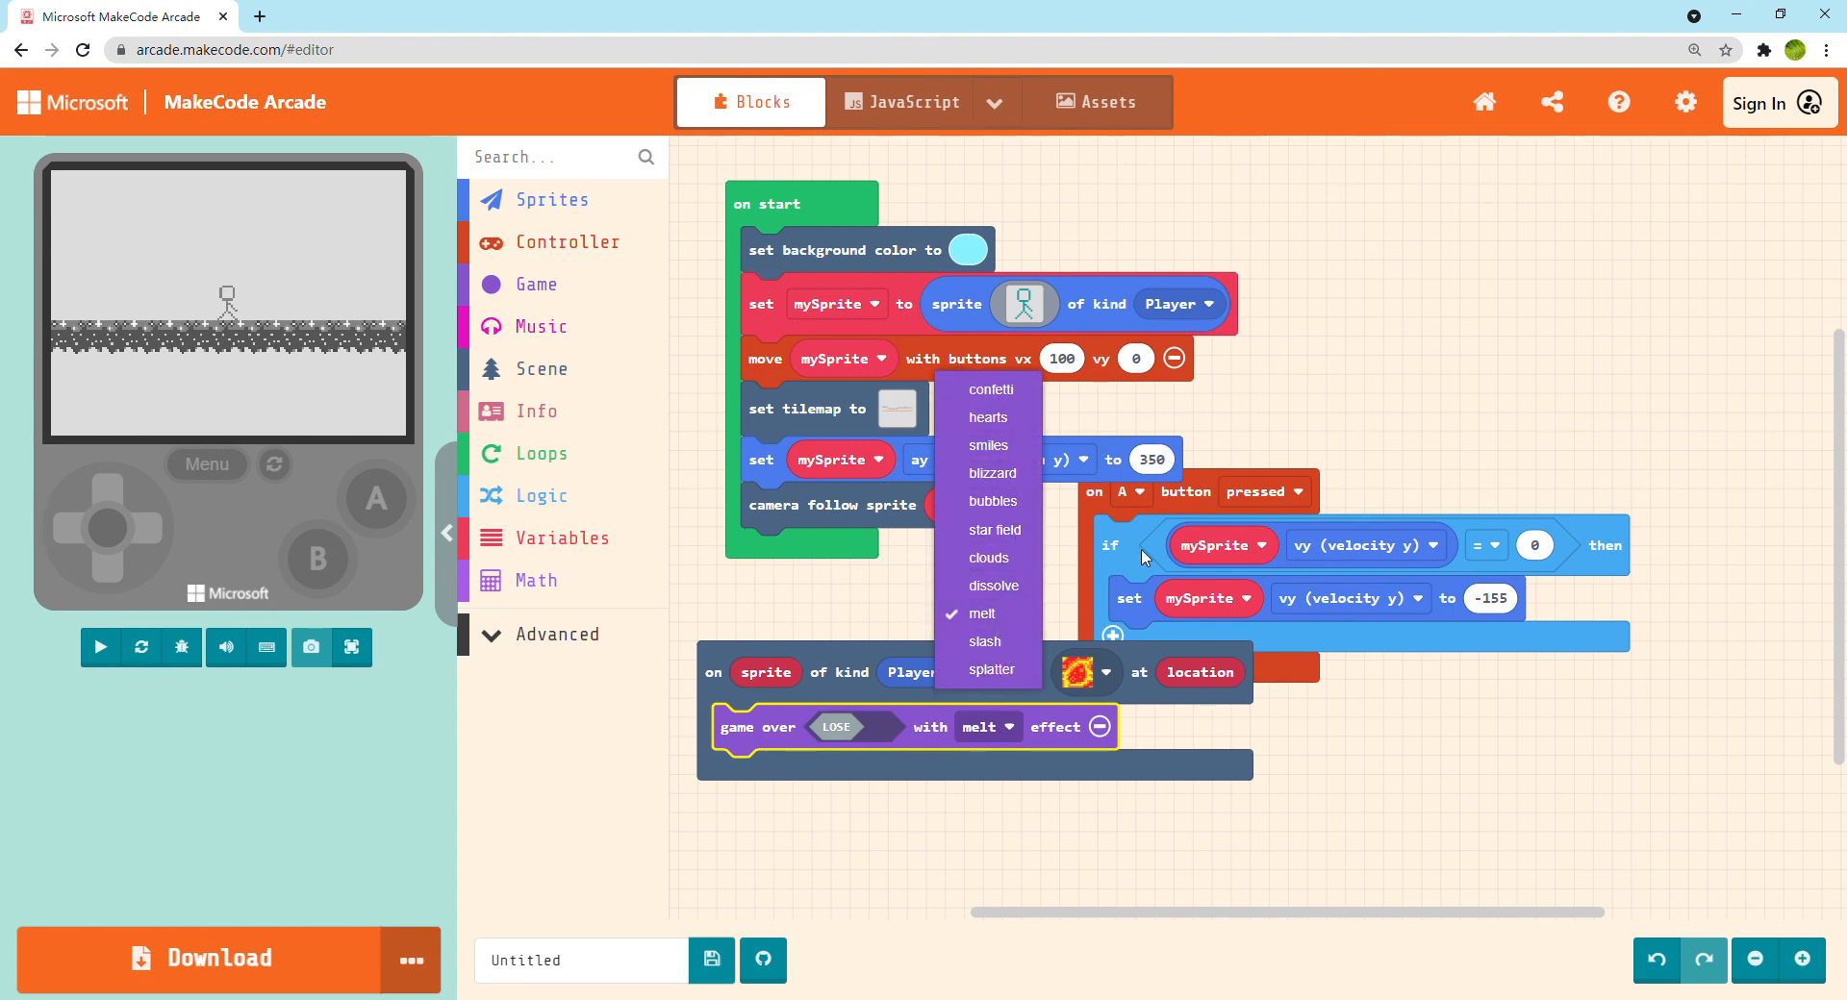
click(1295, 400)
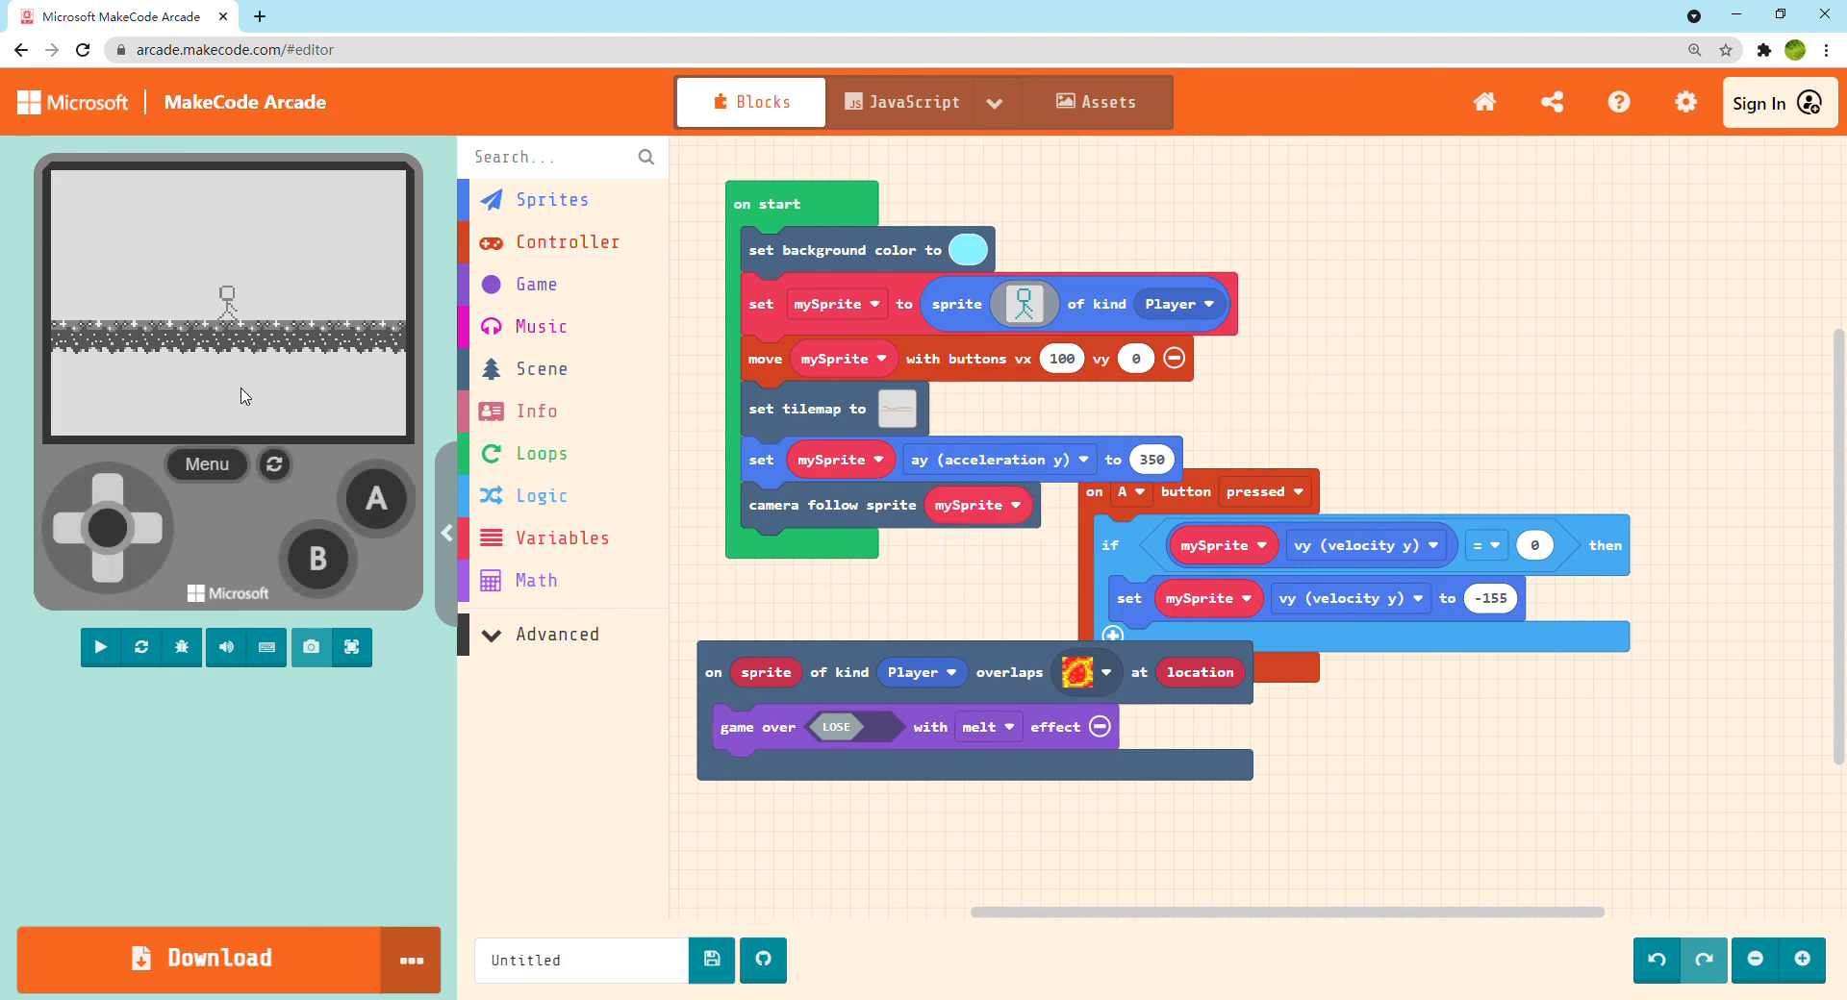
Test the lava game over full screen by making the stick figure fall into the lava, restart the game, and return to the editor
click(351, 646)
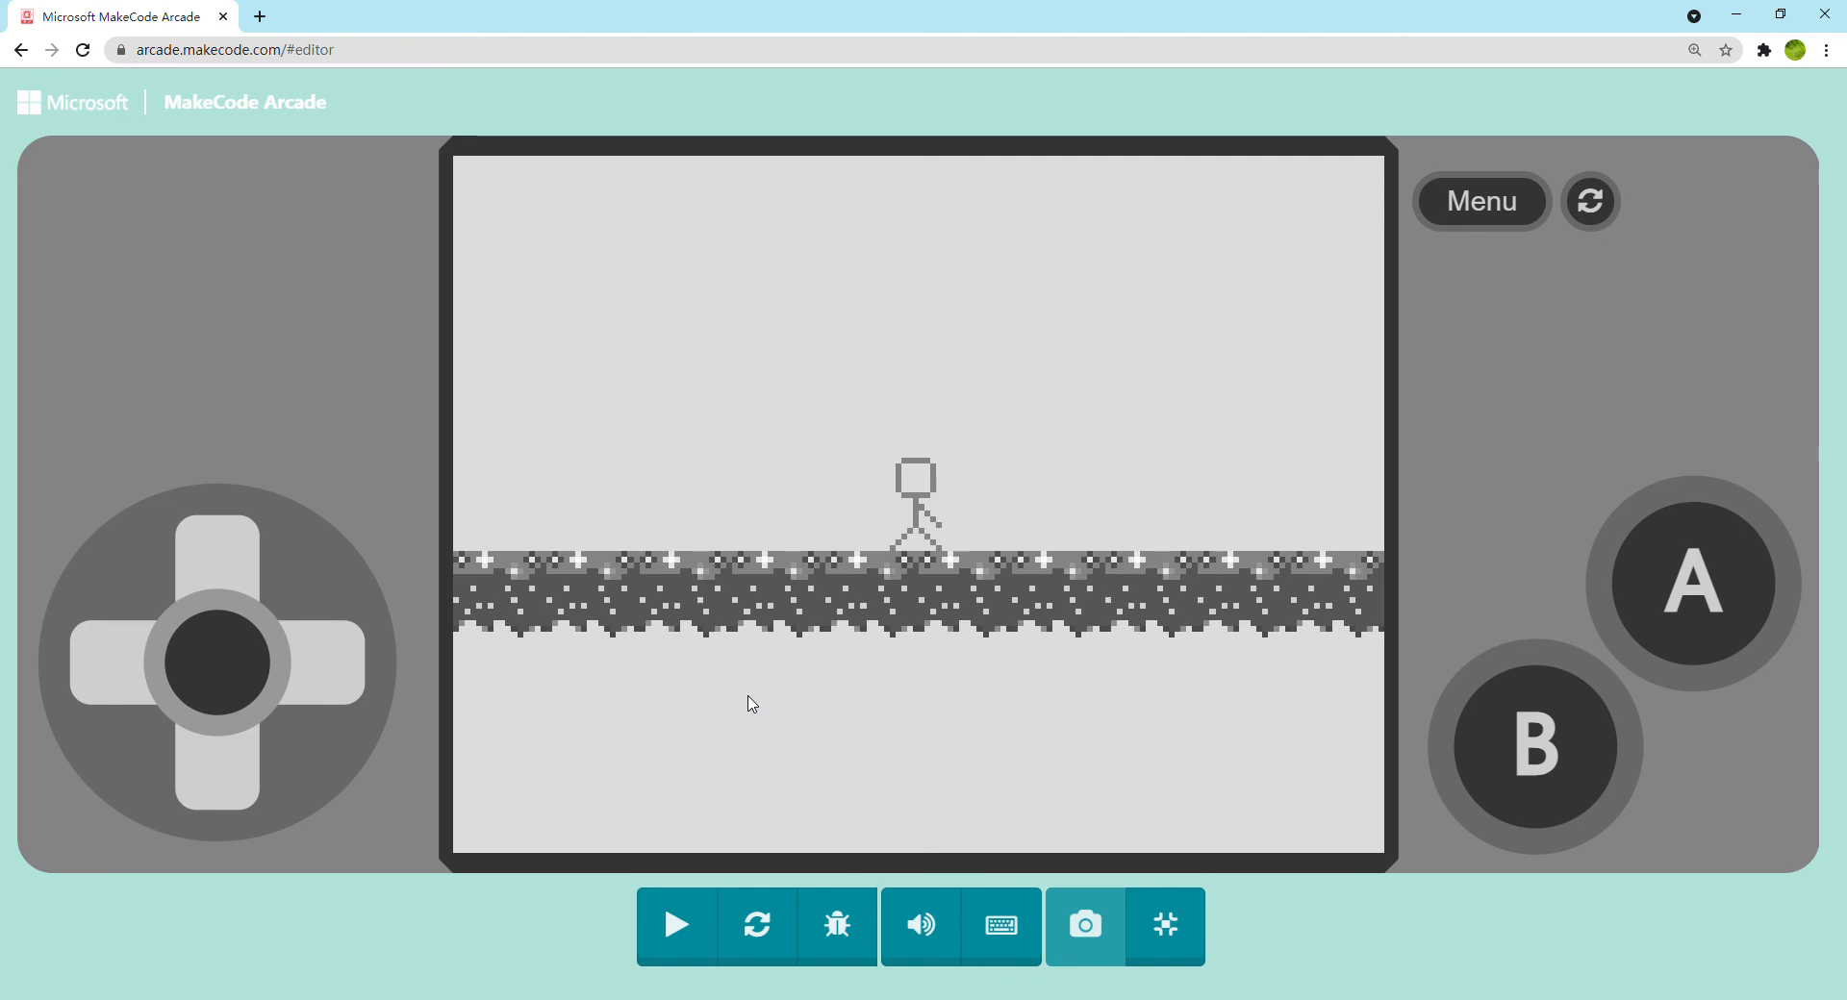
click(710, 941)
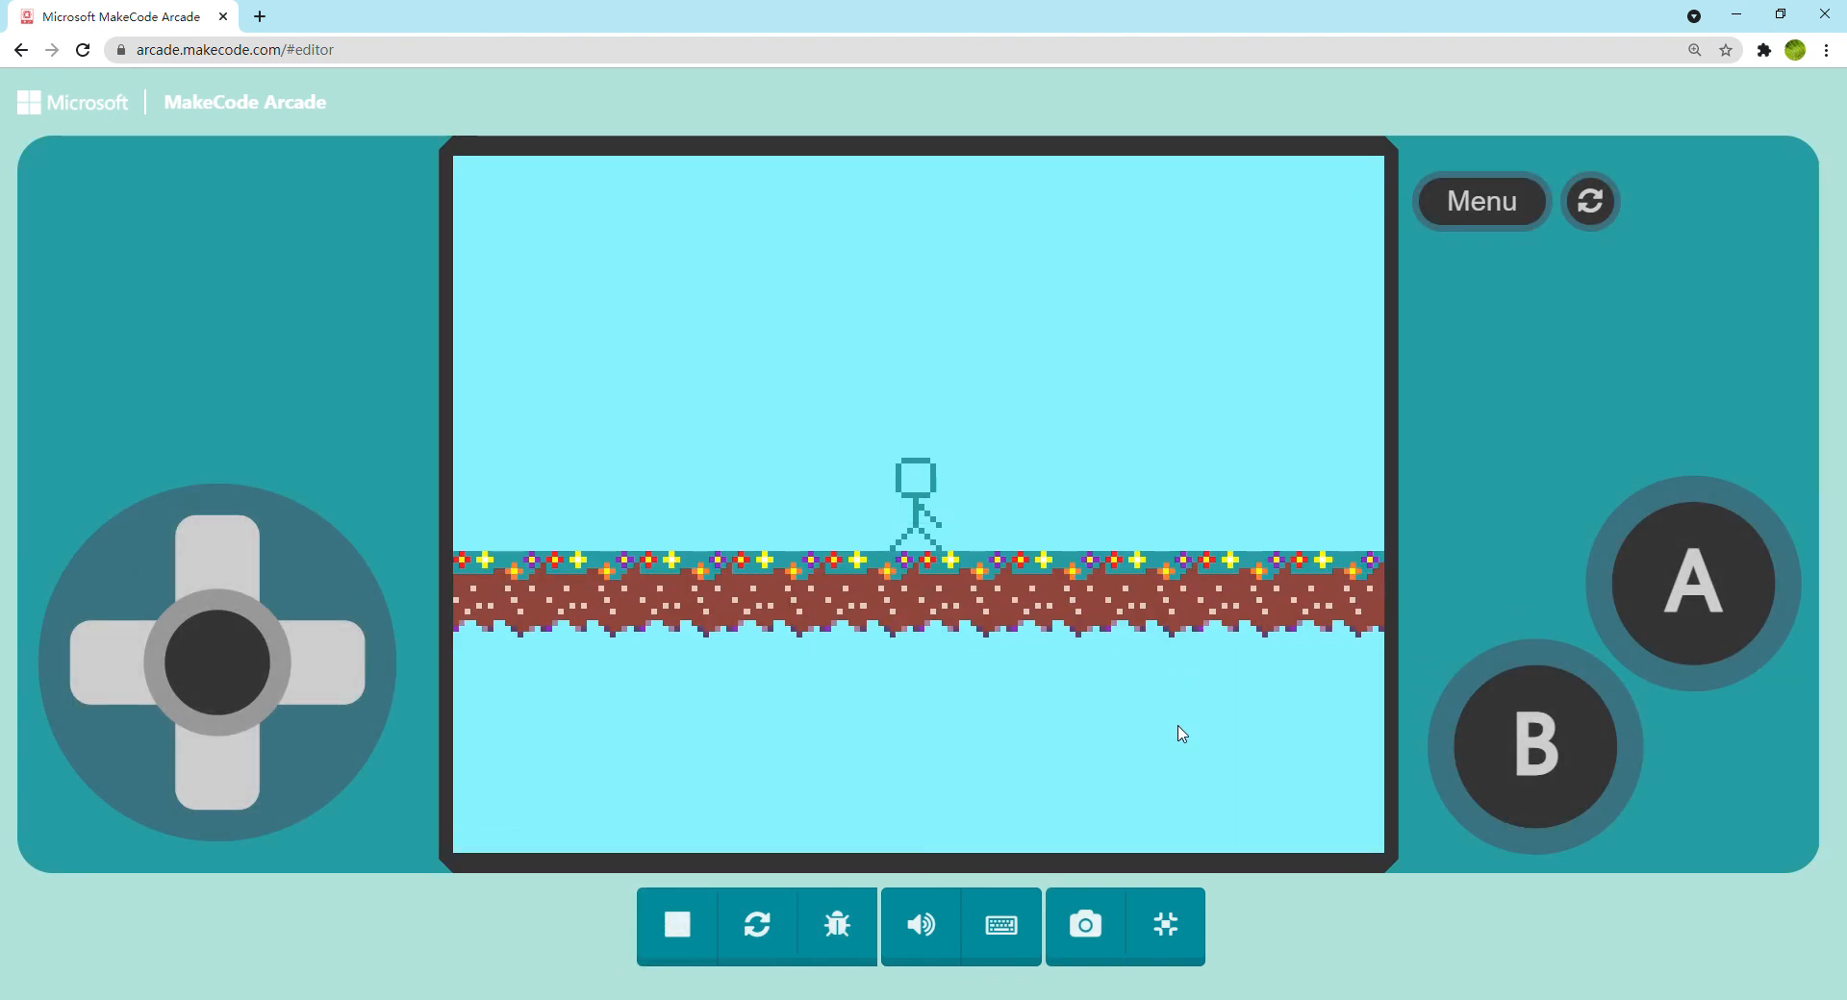
key(Right)
key(Right)
key(Left)
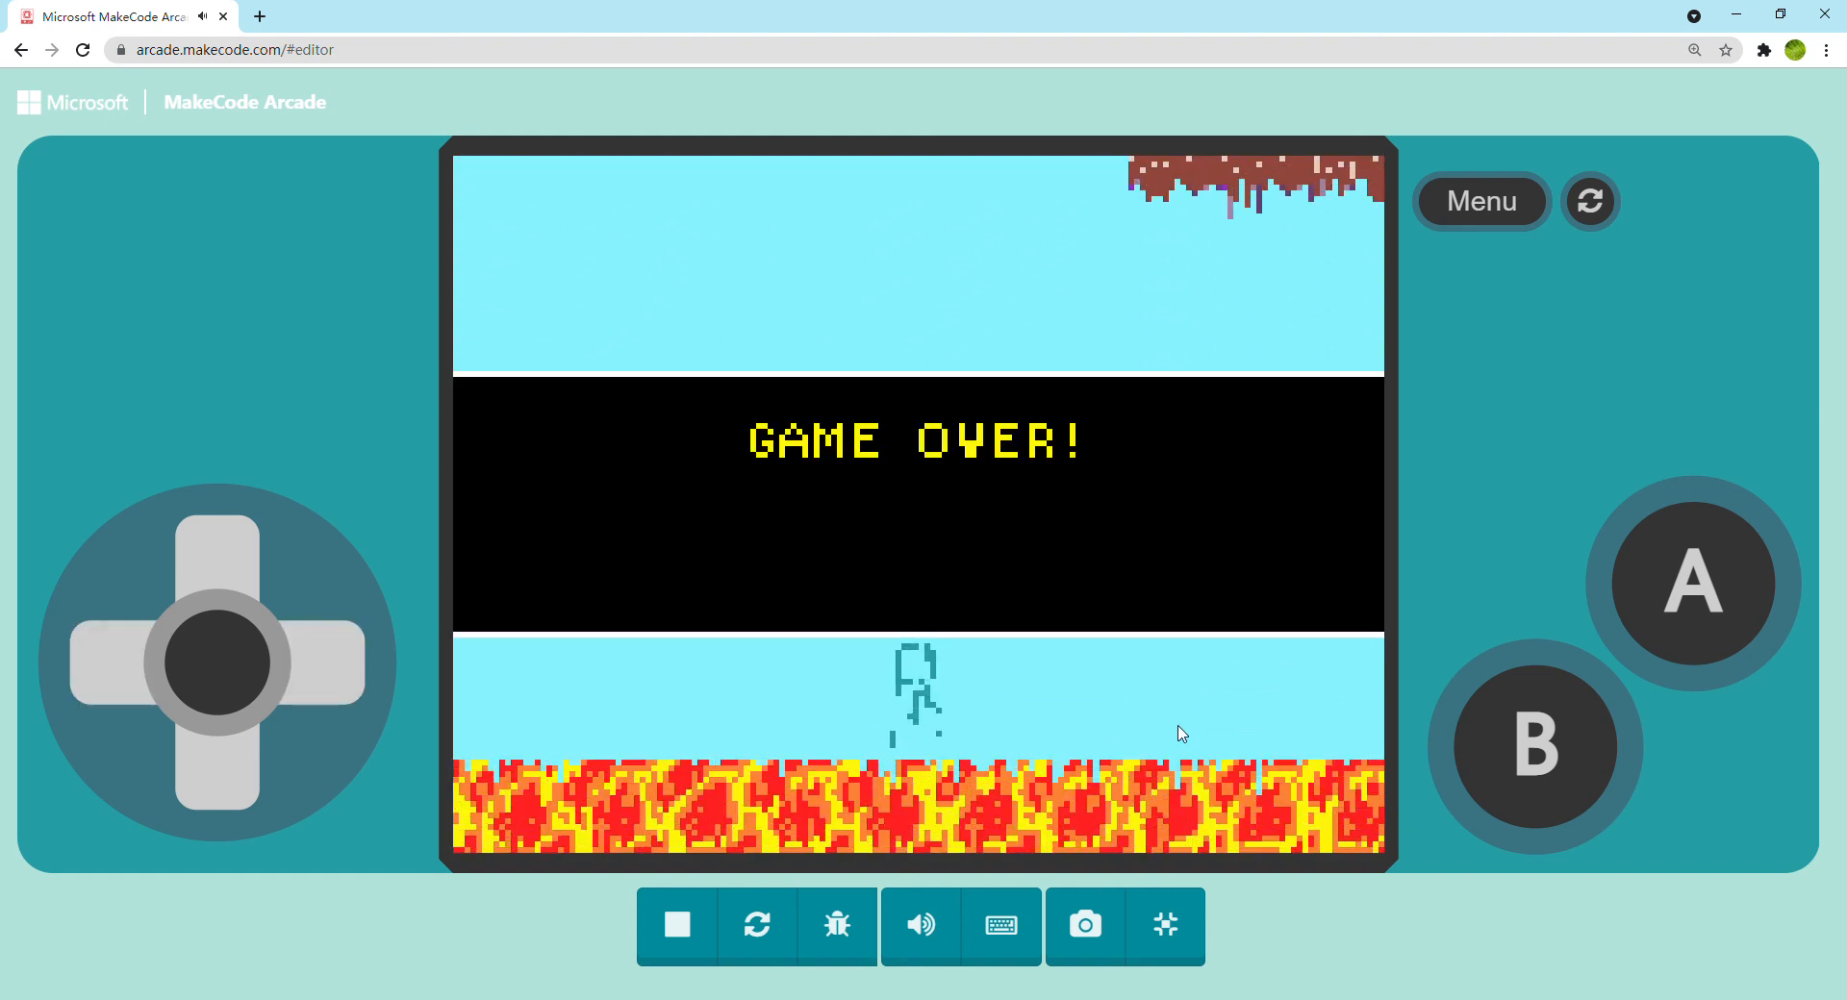
key(space)
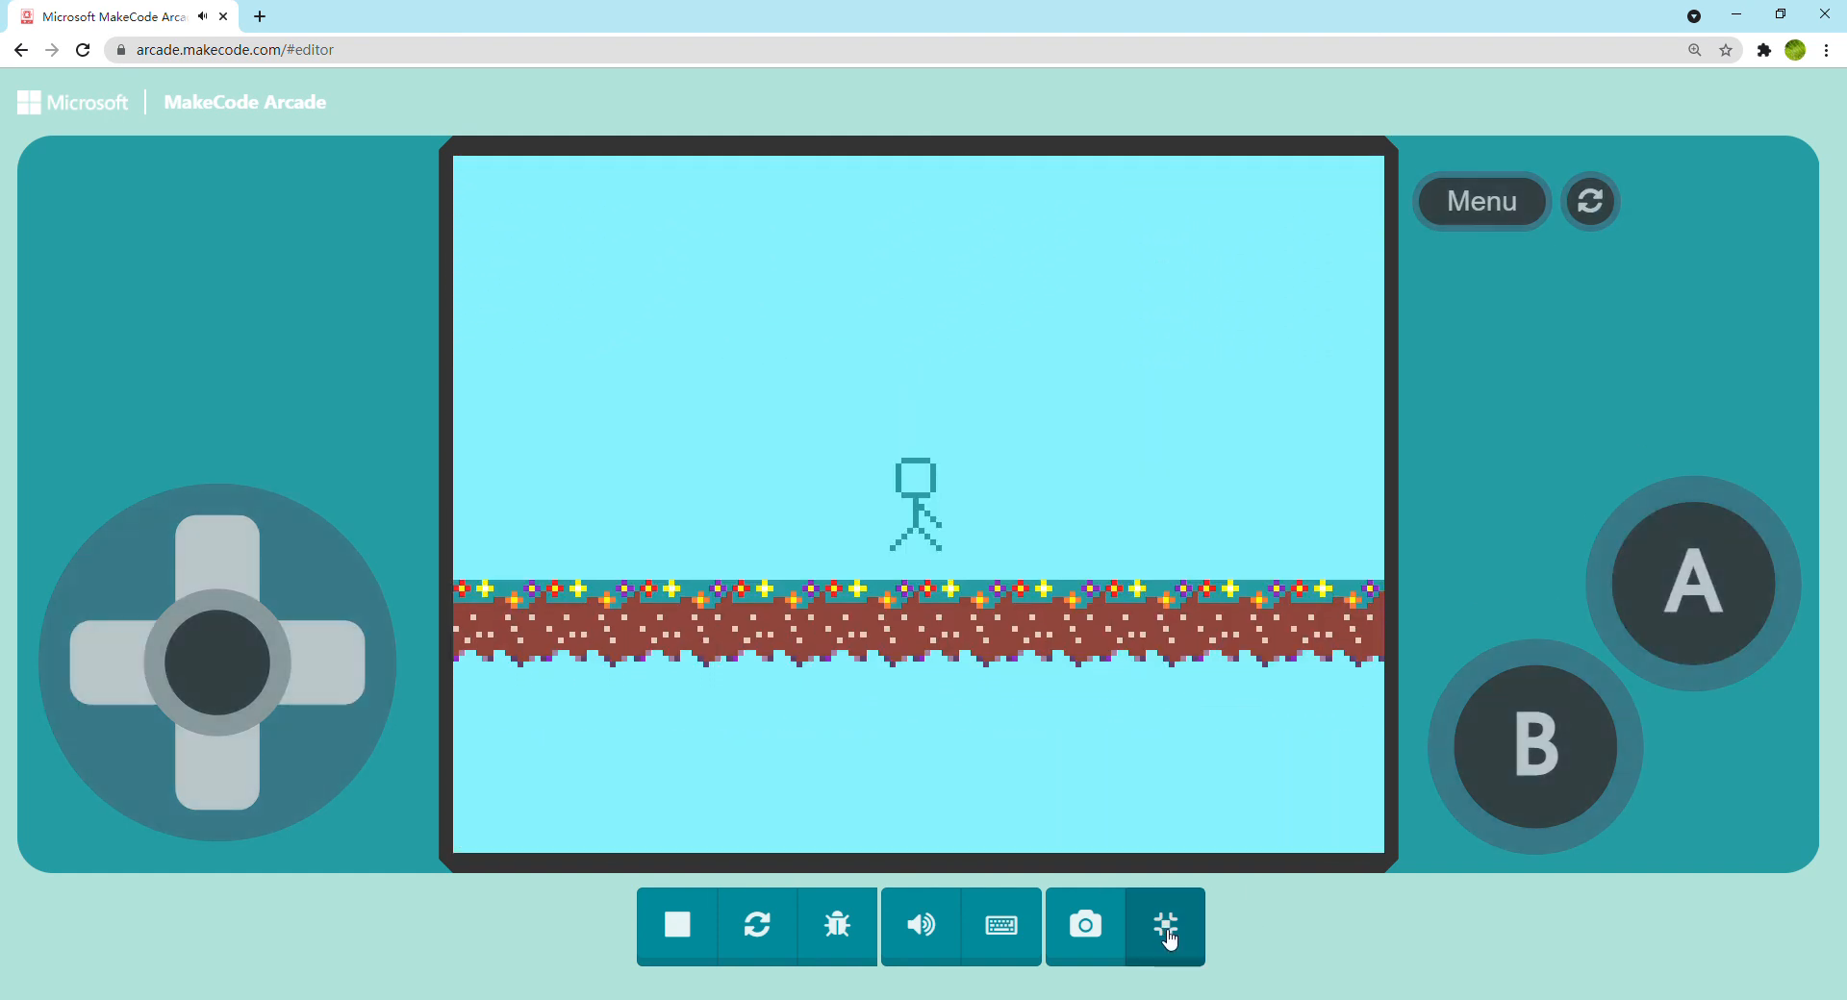
click(1167, 927)
Create a new tile for the tilemap, drawing a thick black arch with the medium brush and filling its inside with purple
click(869, 363)
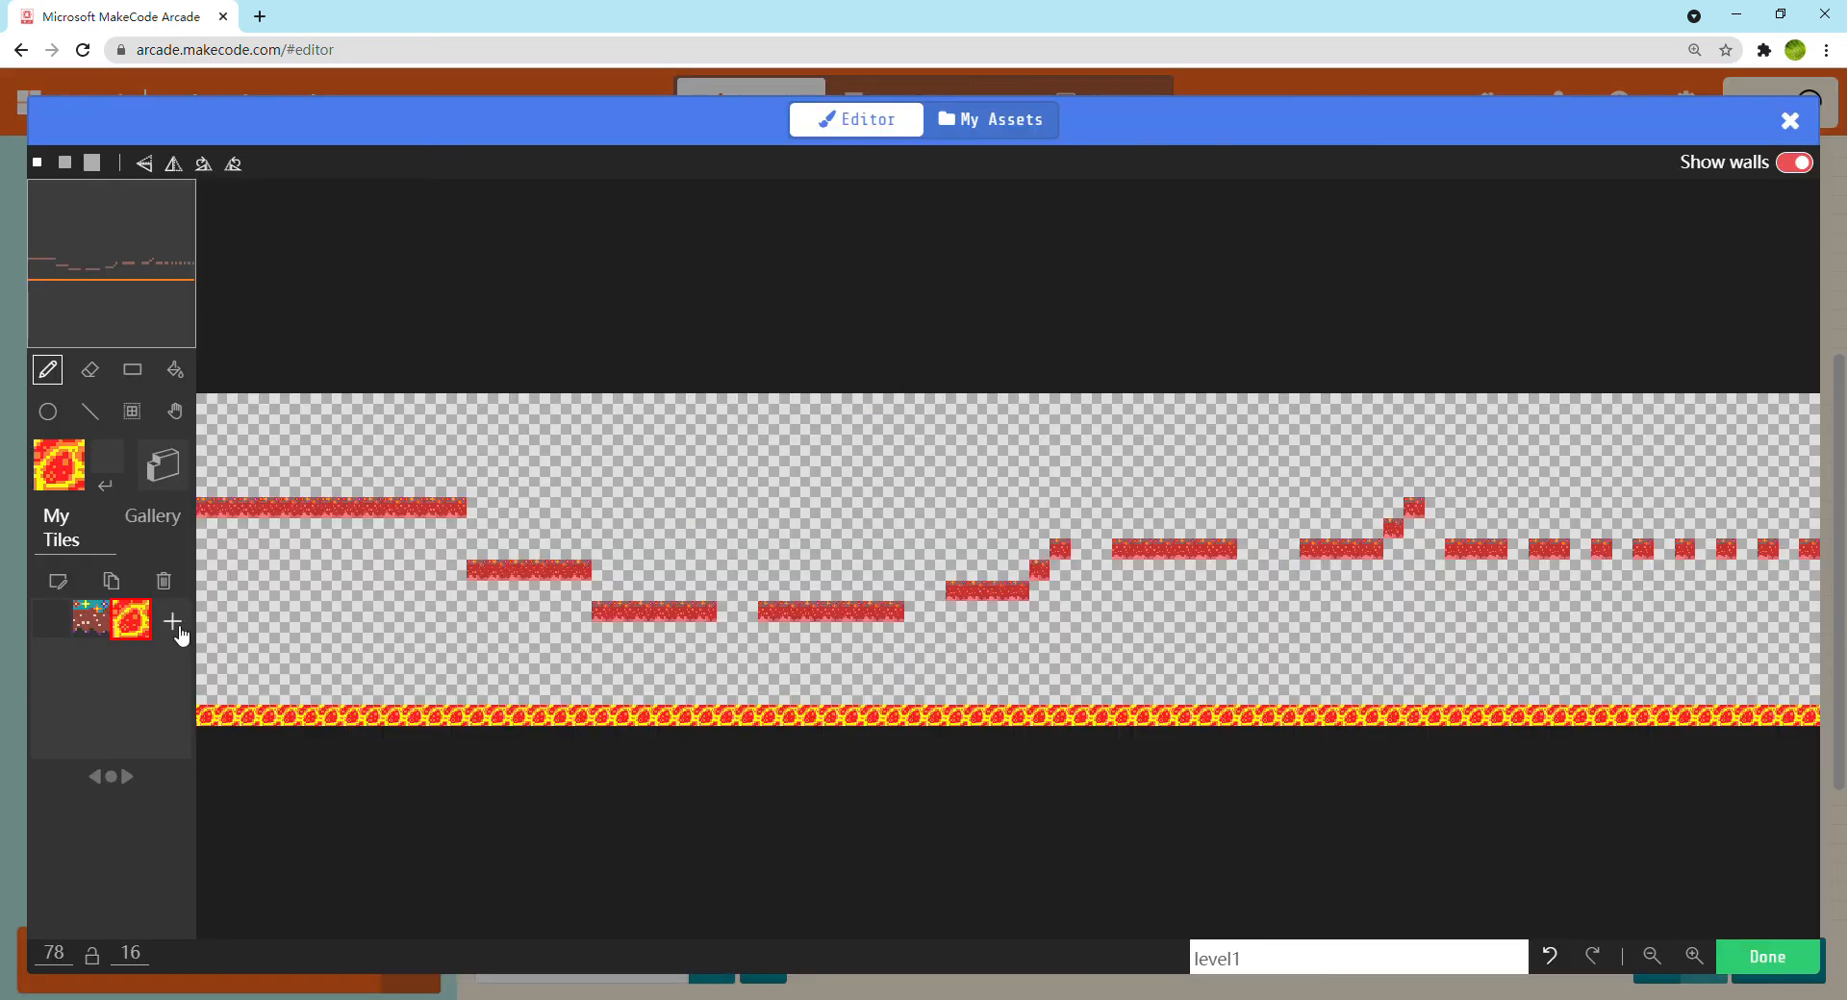
click(172, 622)
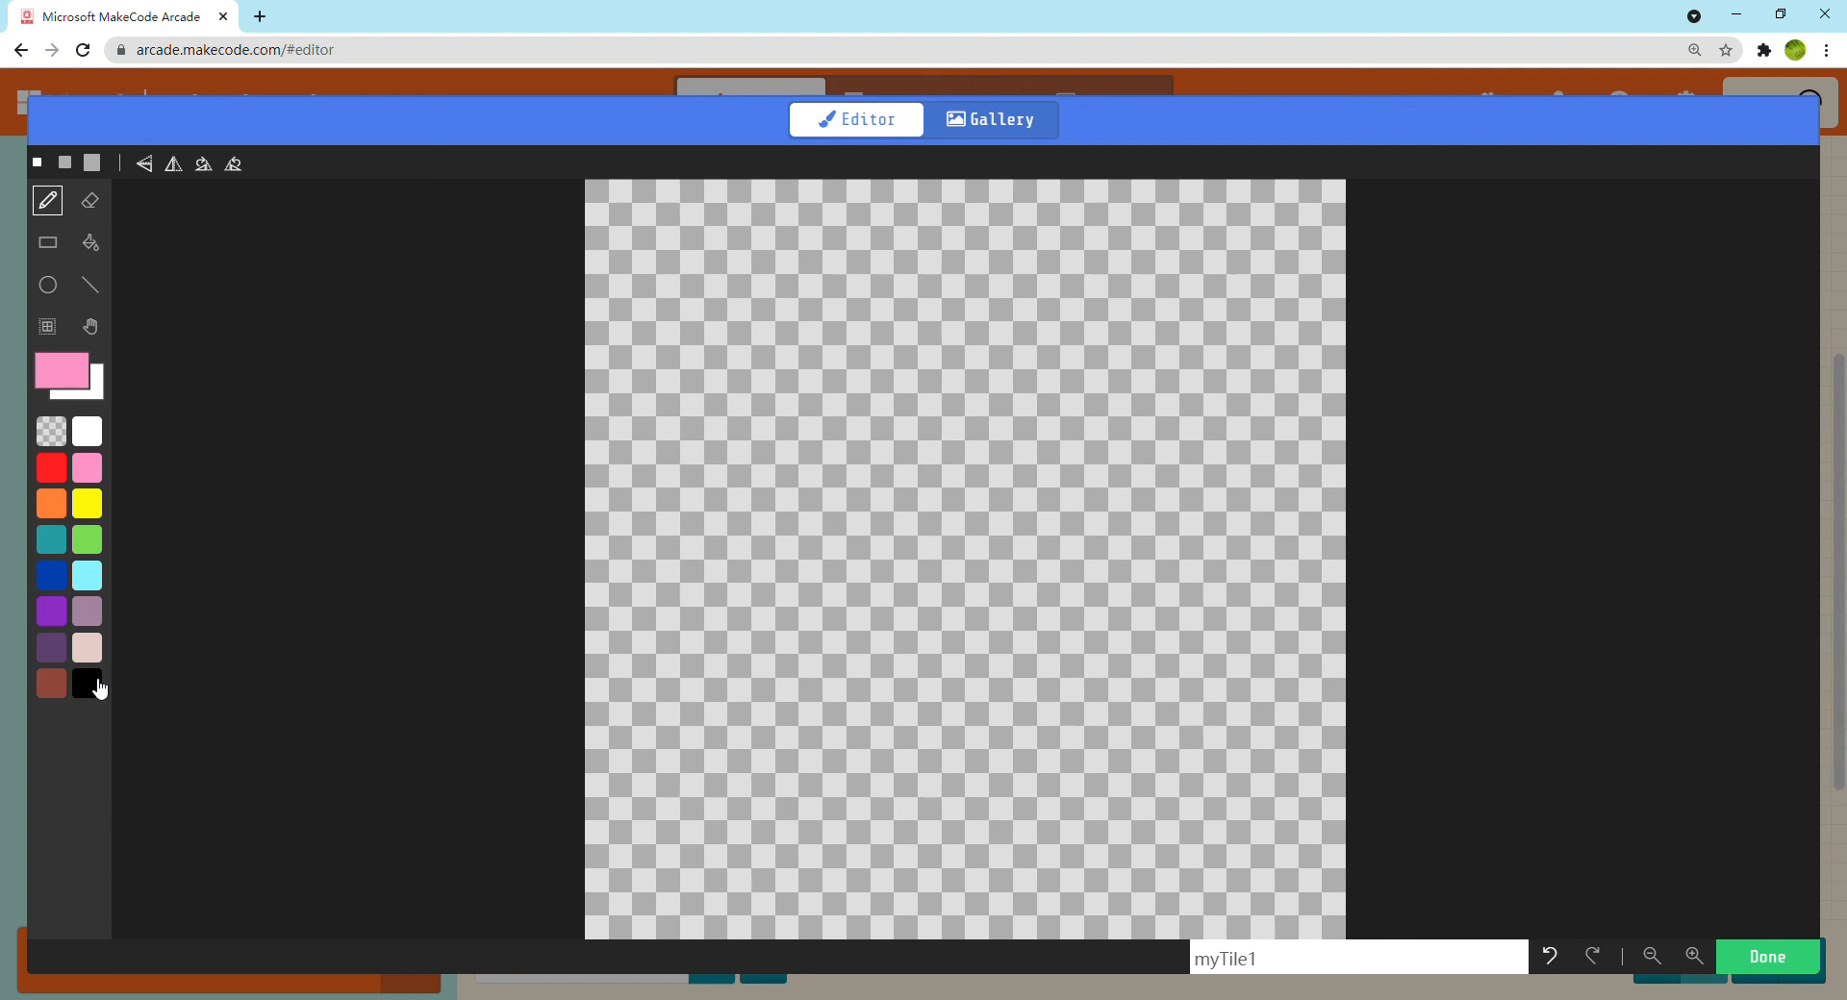
click(100, 689)
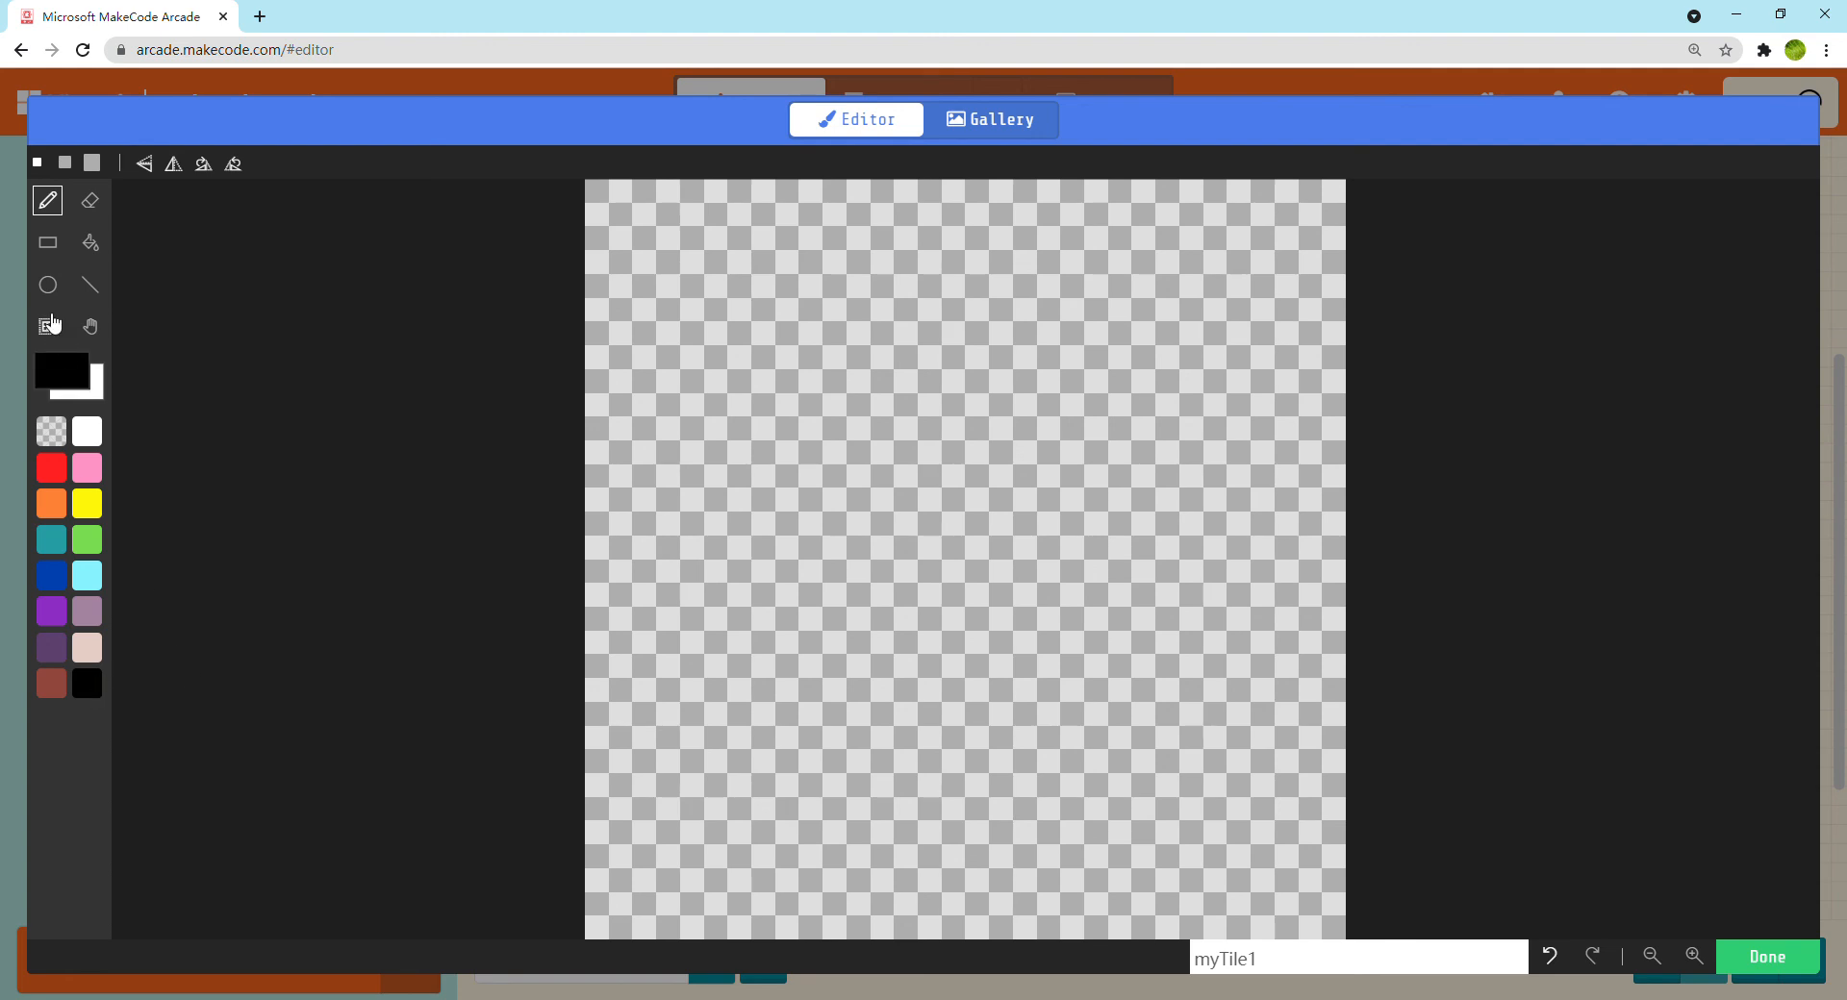
click(65, 162)
mouse_move(656, 916)
mouse_down()
mouse_move(656, 678)
mouse_move(752, 583)
mouse_move(799, 487)
mouse_move(988, 346)
mouse_move(1085, 369)
mouse_move(1132, 487)
mouse_move(1227, 630)
mouse_move(1226, 725)
mouse_move(1273, 868)
mouse_up()
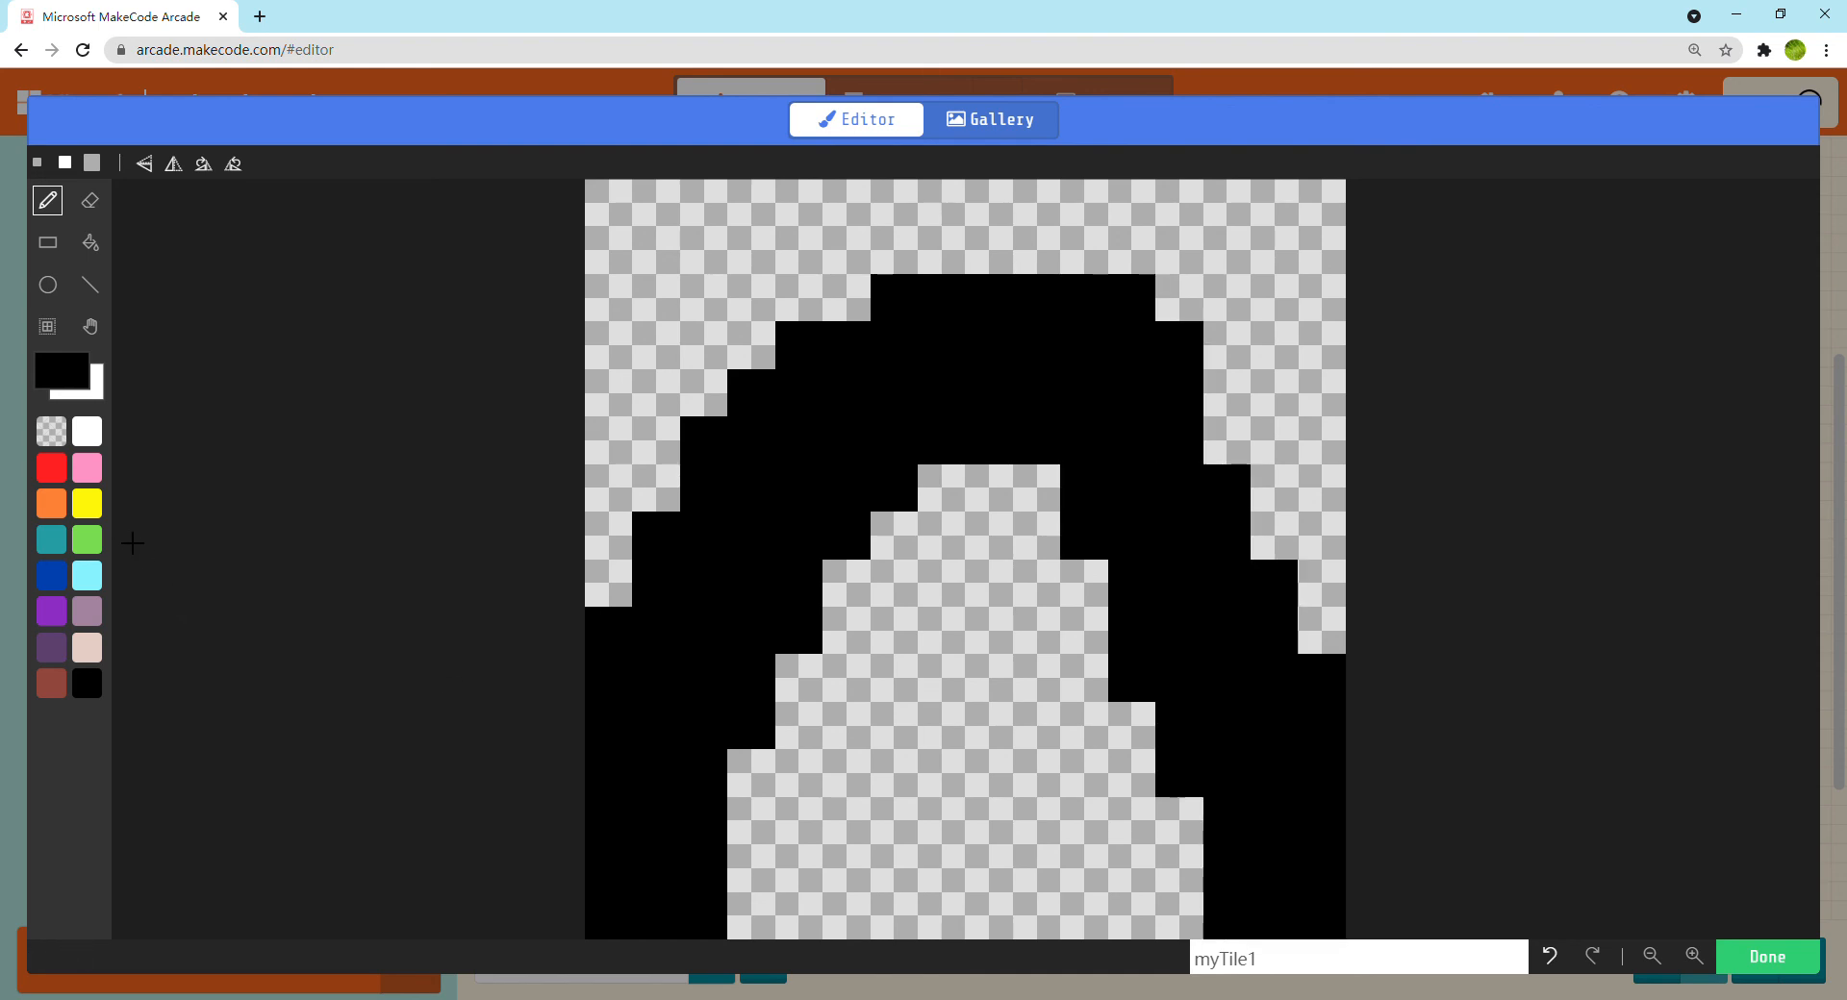
click(67, 608)
click(89, 243)
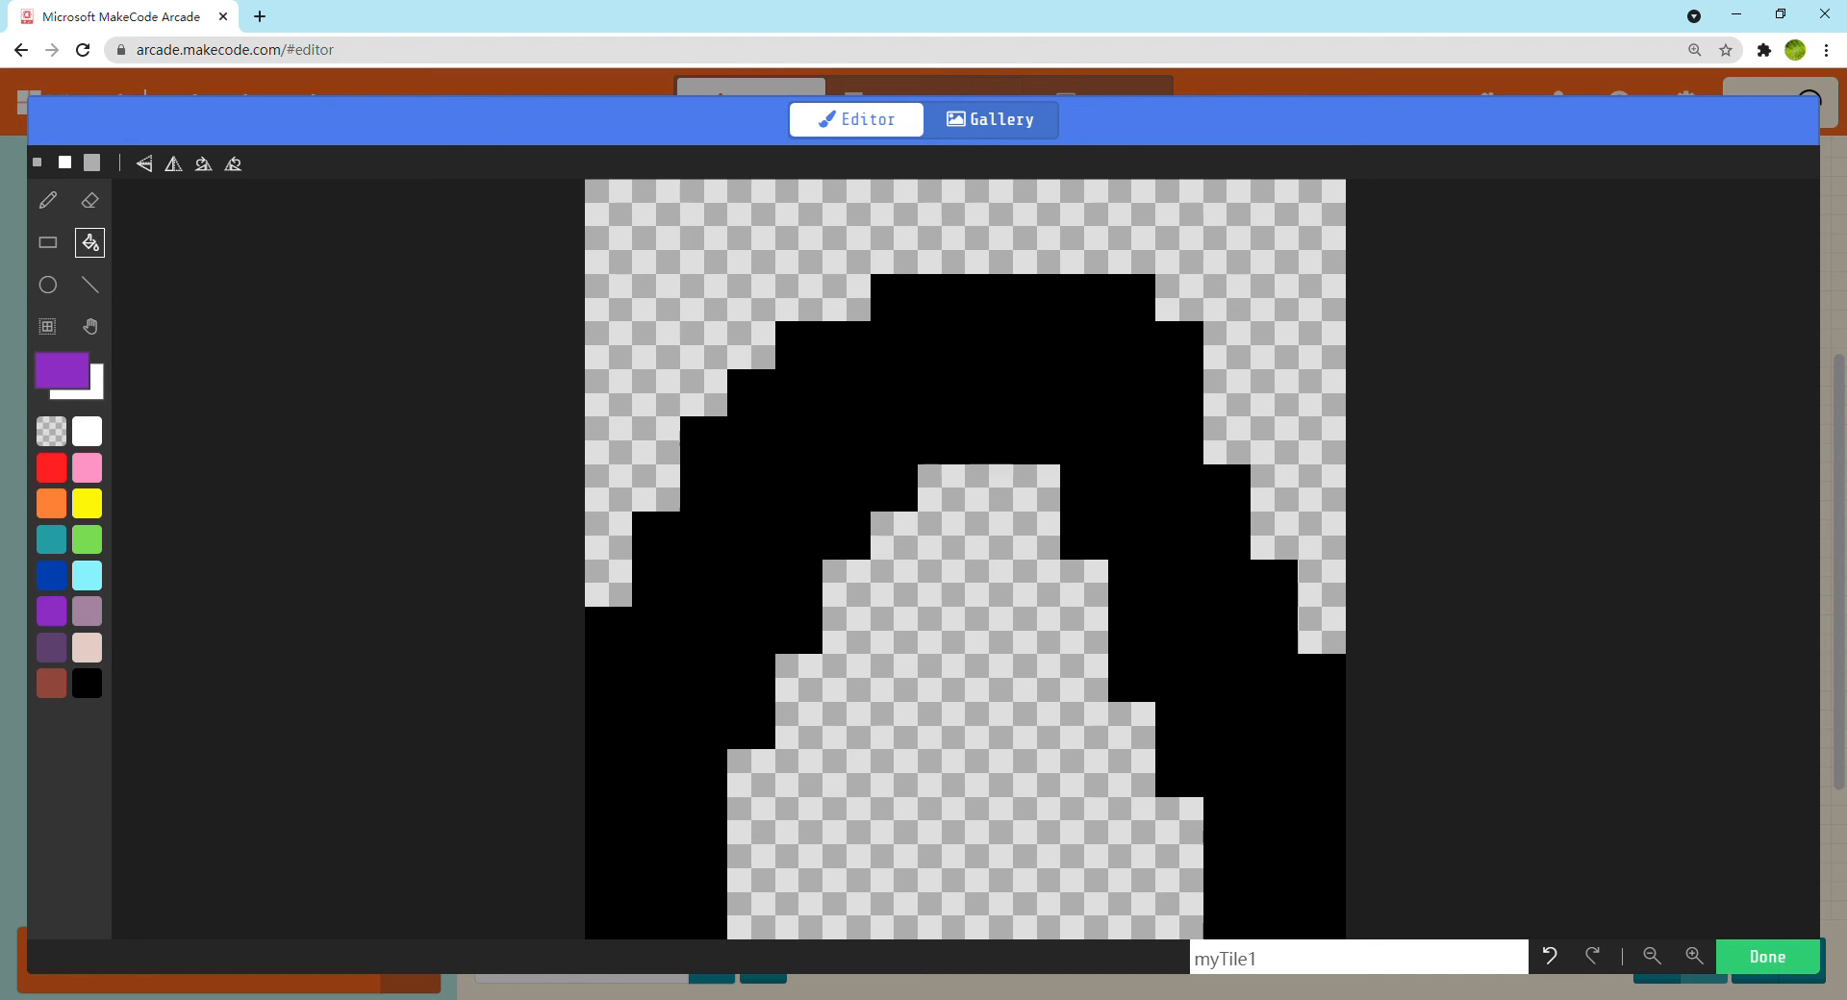
click(997, 845)
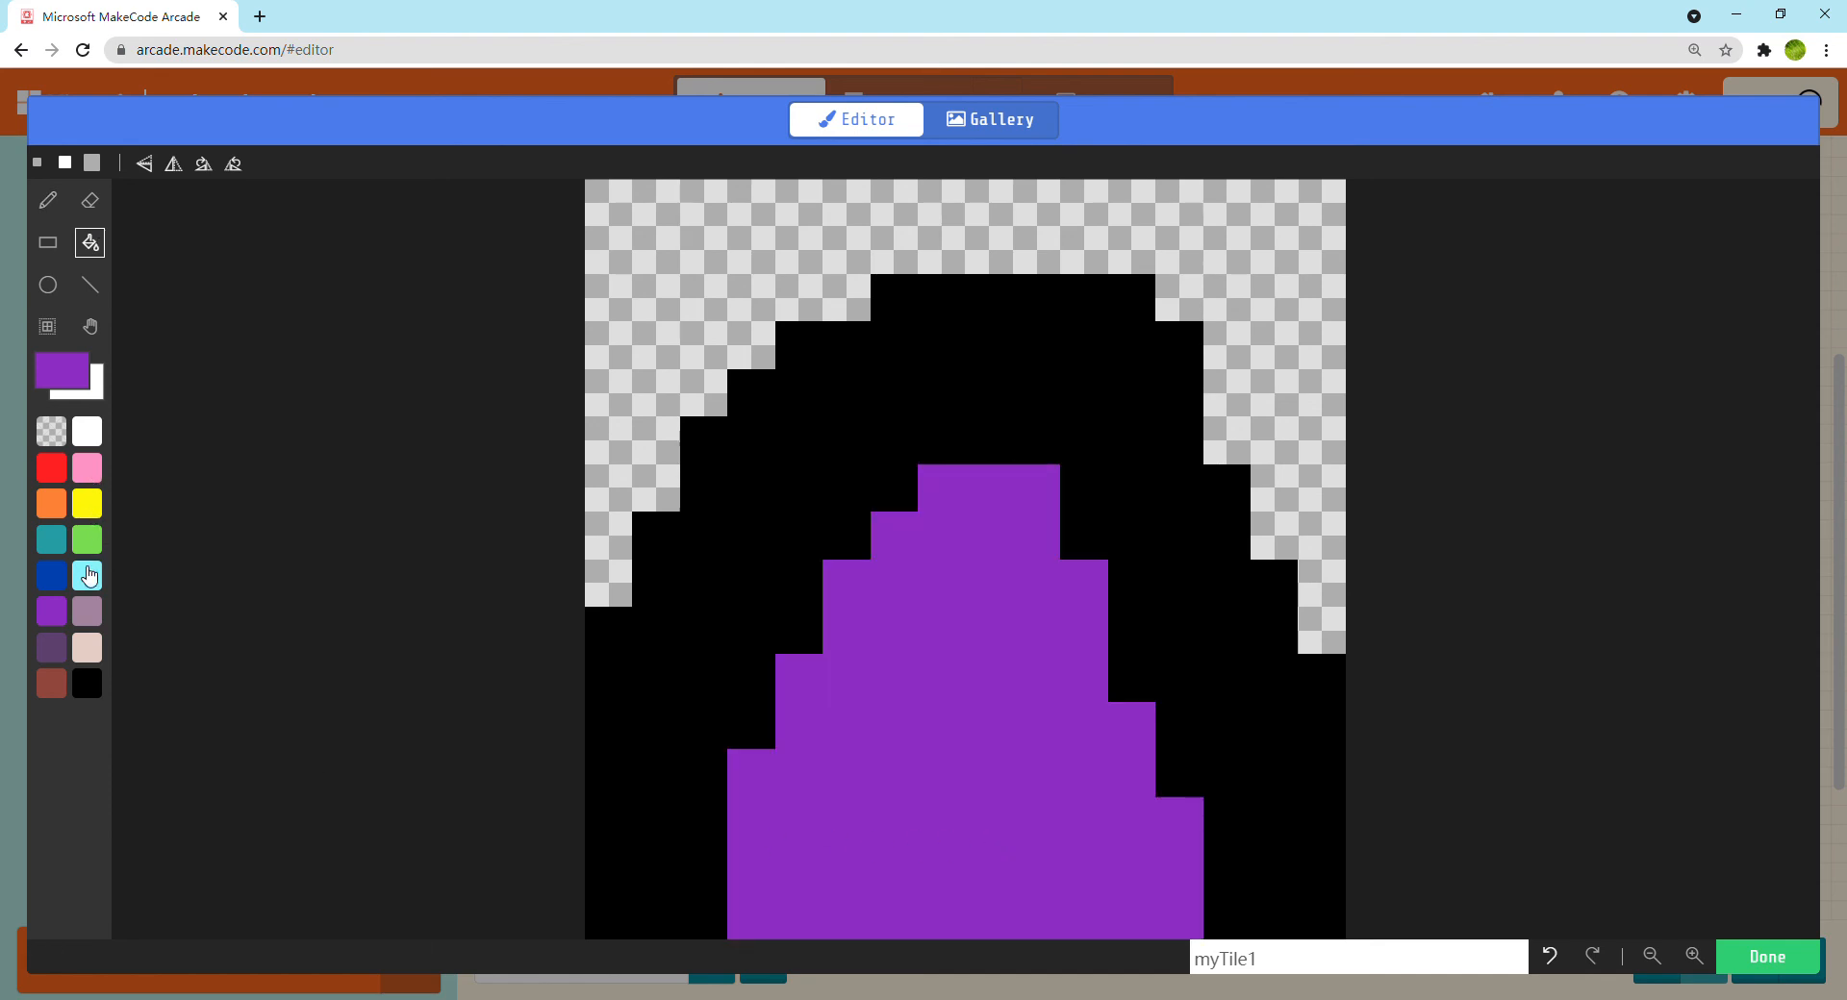
Dot single light mauve pixels over the arch's purple interior and a few in the transparent upper corners of the tile
click(94, 620)
click(50, 204)
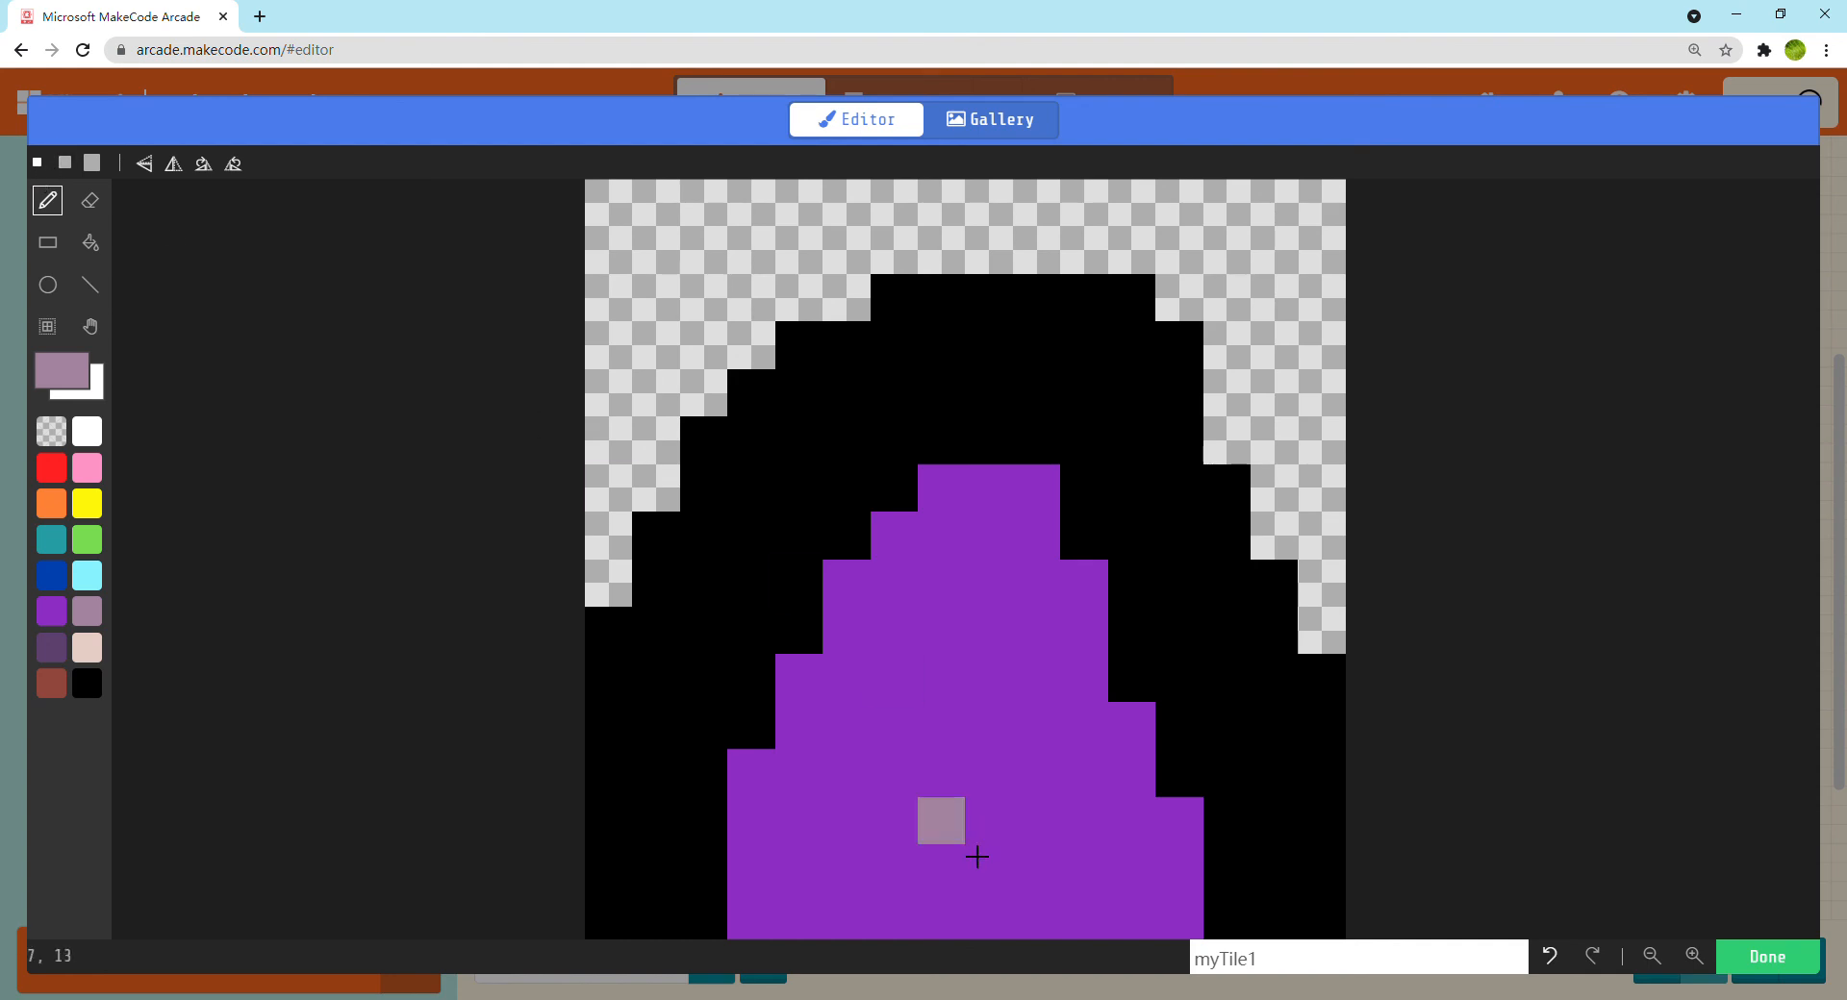
click(848, 868)
click(1036, 592)
click(894, 726)
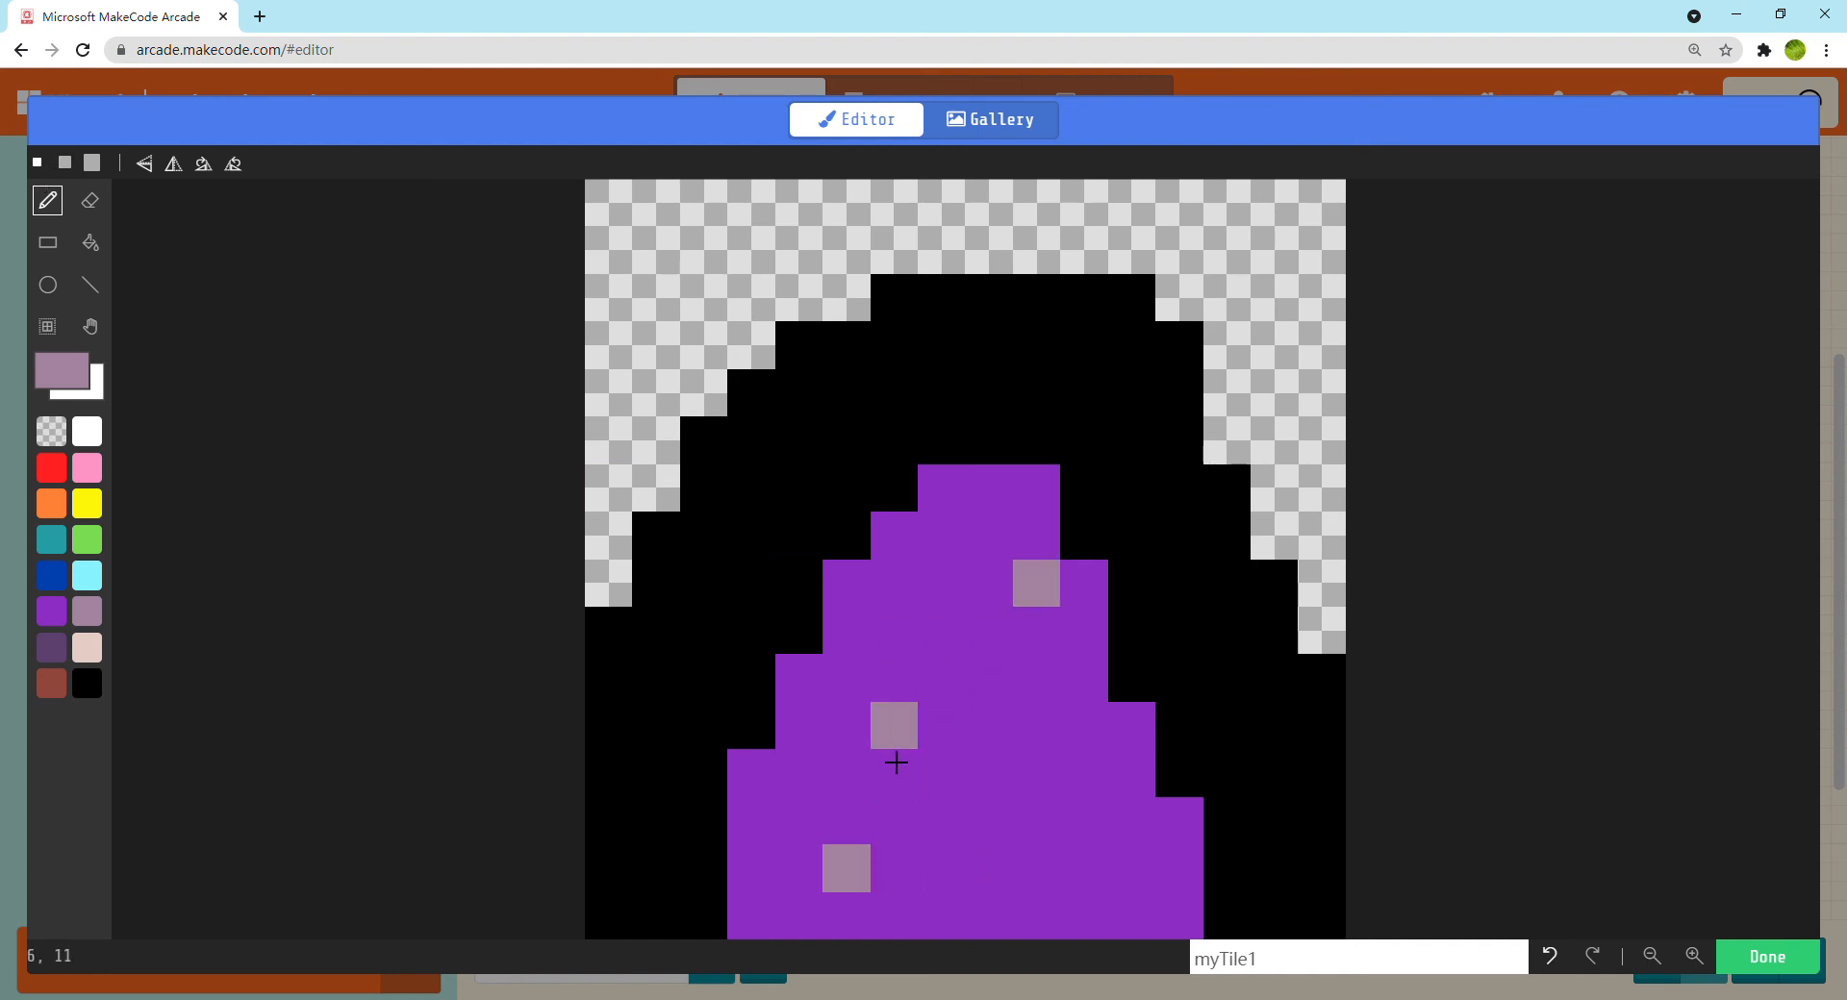
click(1131, 869)
click(989, 868)
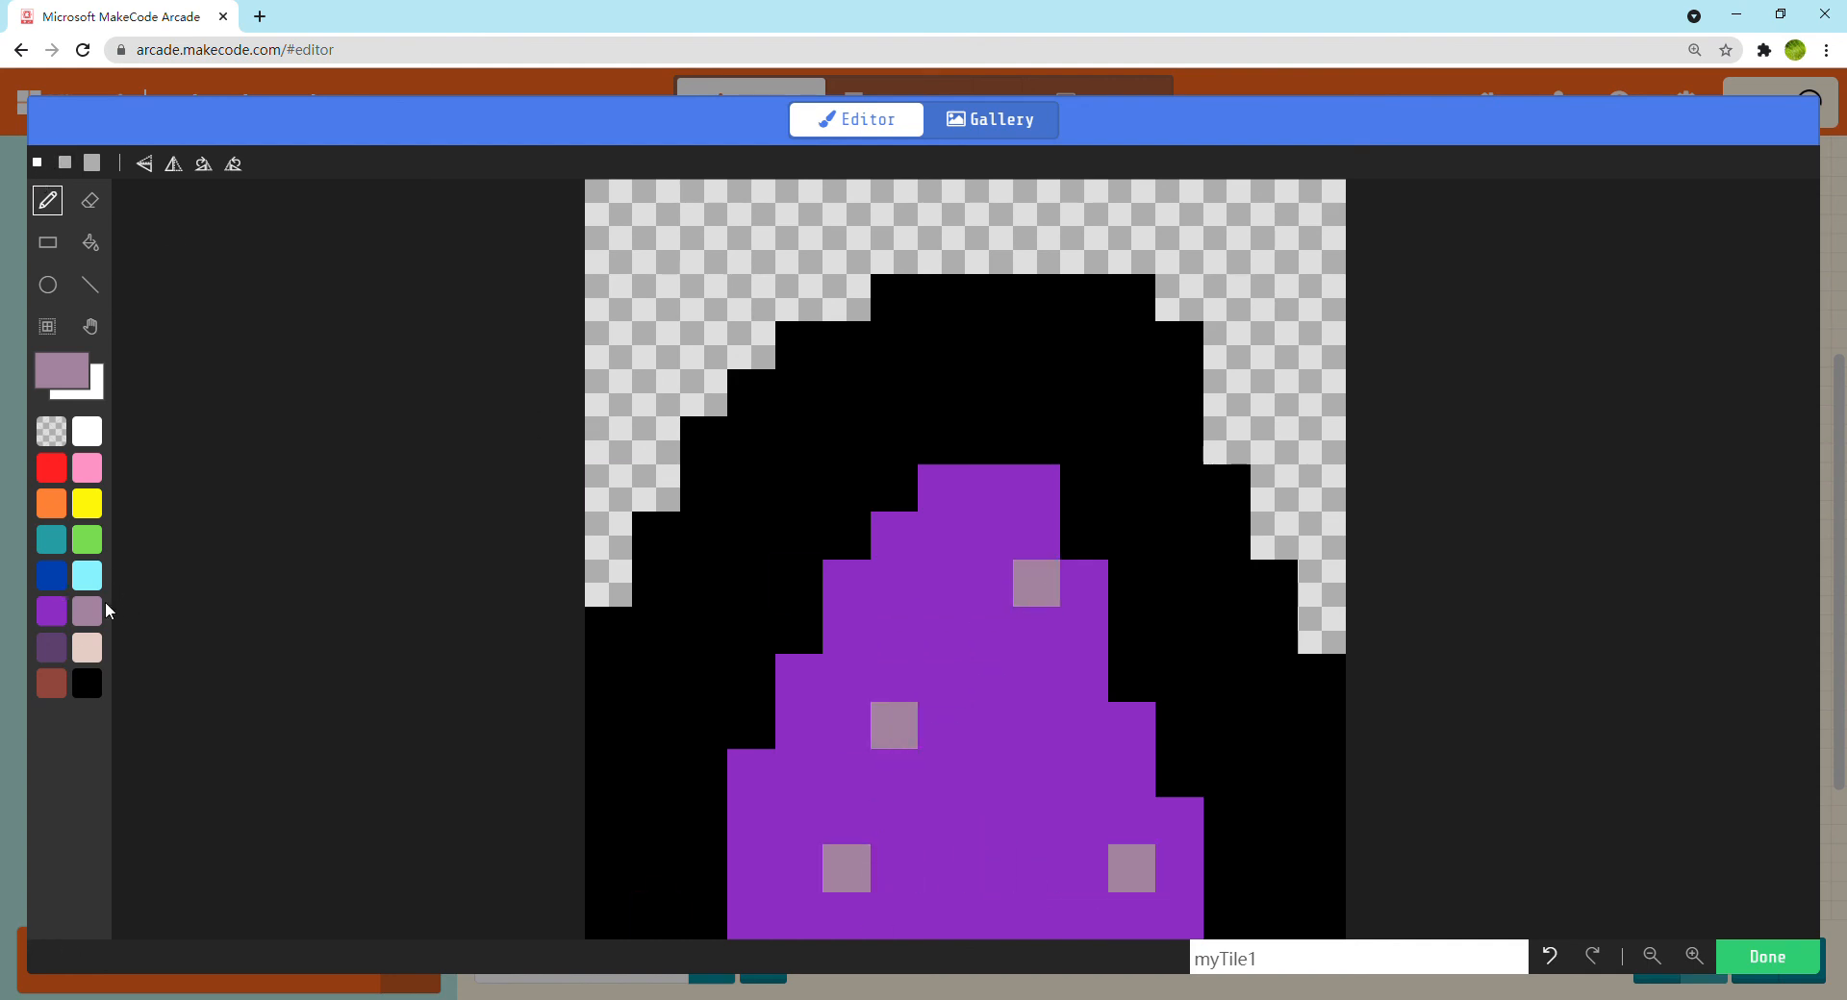
click(628, 358)
click(723, 247)
click(1326, 253)
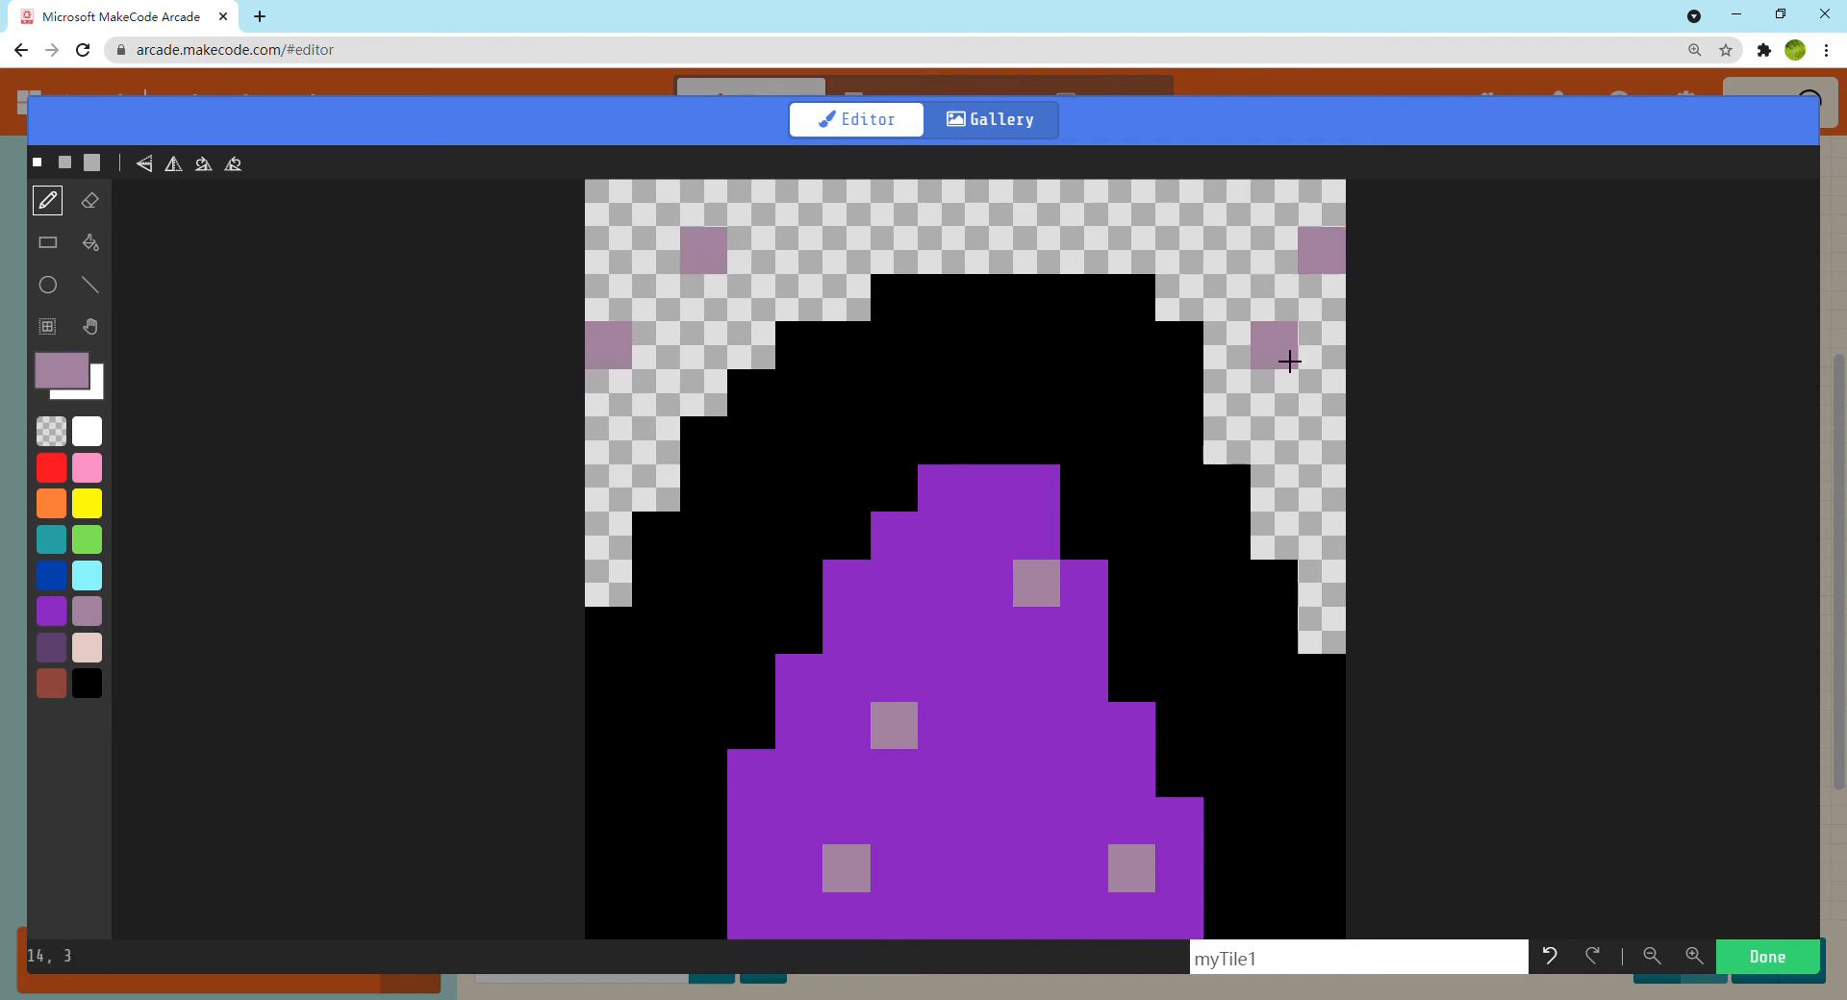
click(897, 747)
click(1037, 774)
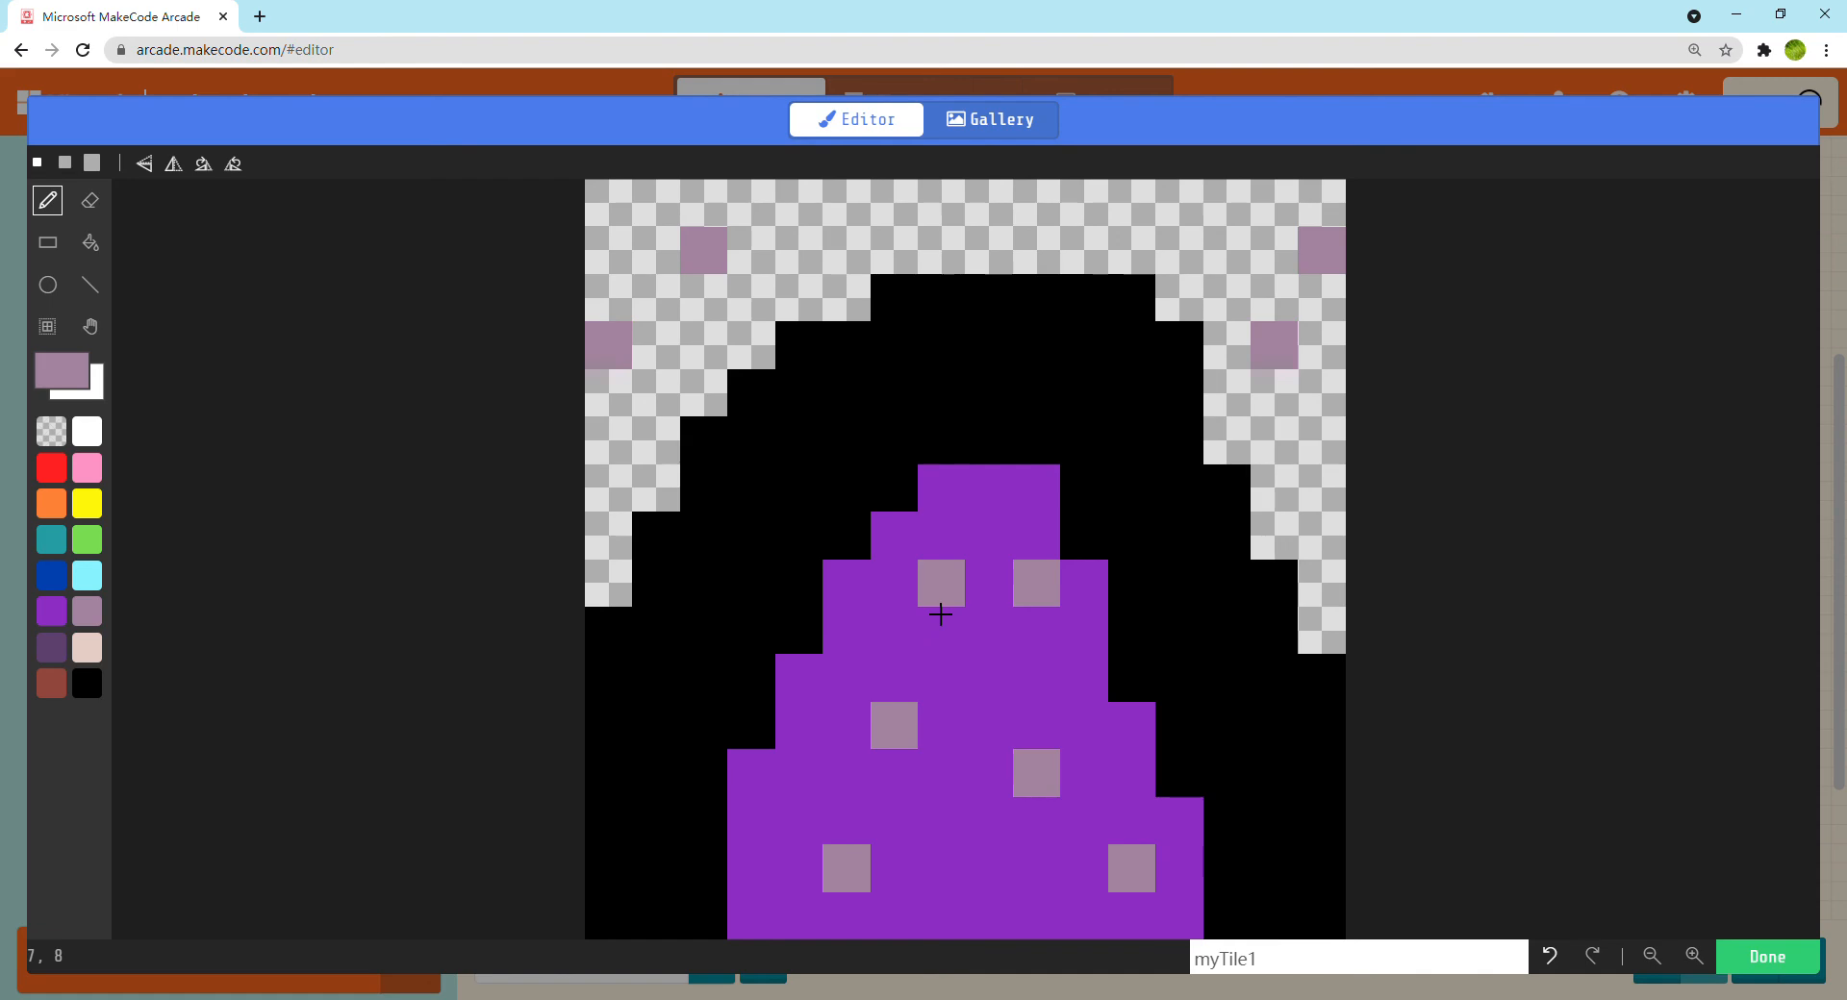
click(940, 614)
click(962, 887)
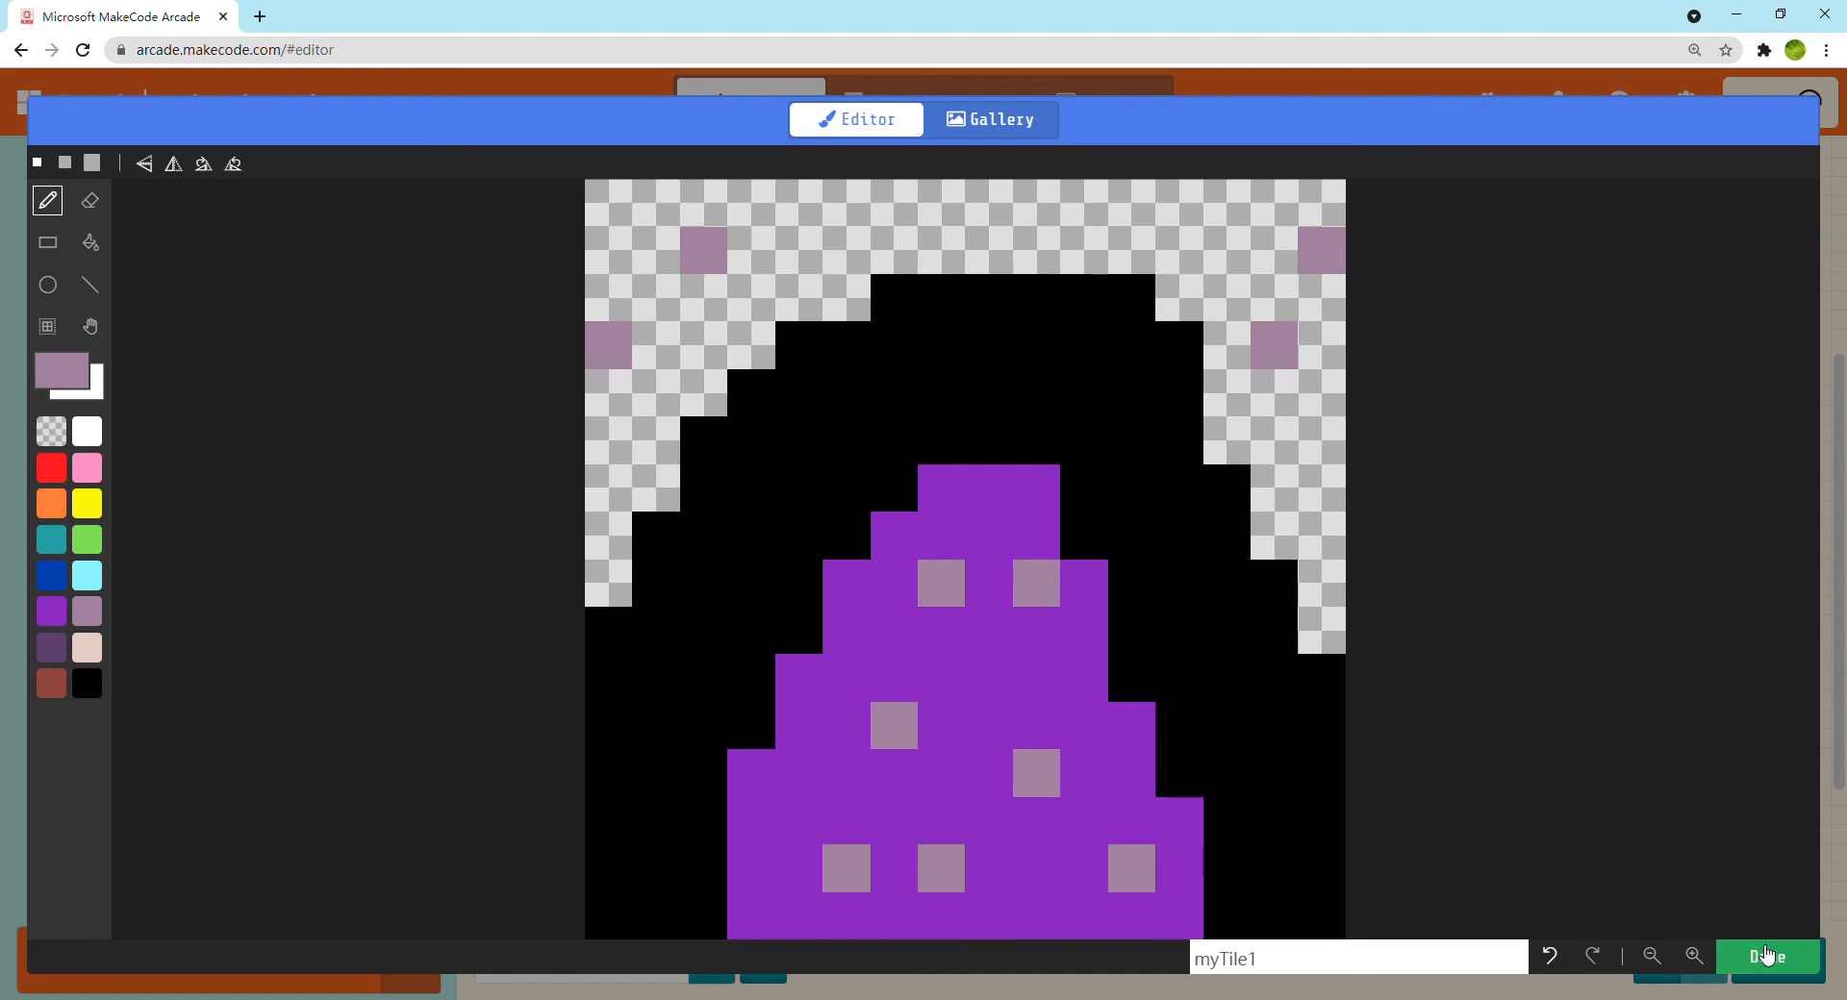
Save the portal tile, place it on top of the last platform at the tilemap's right end, and close the tilemap
click(1768, 956)
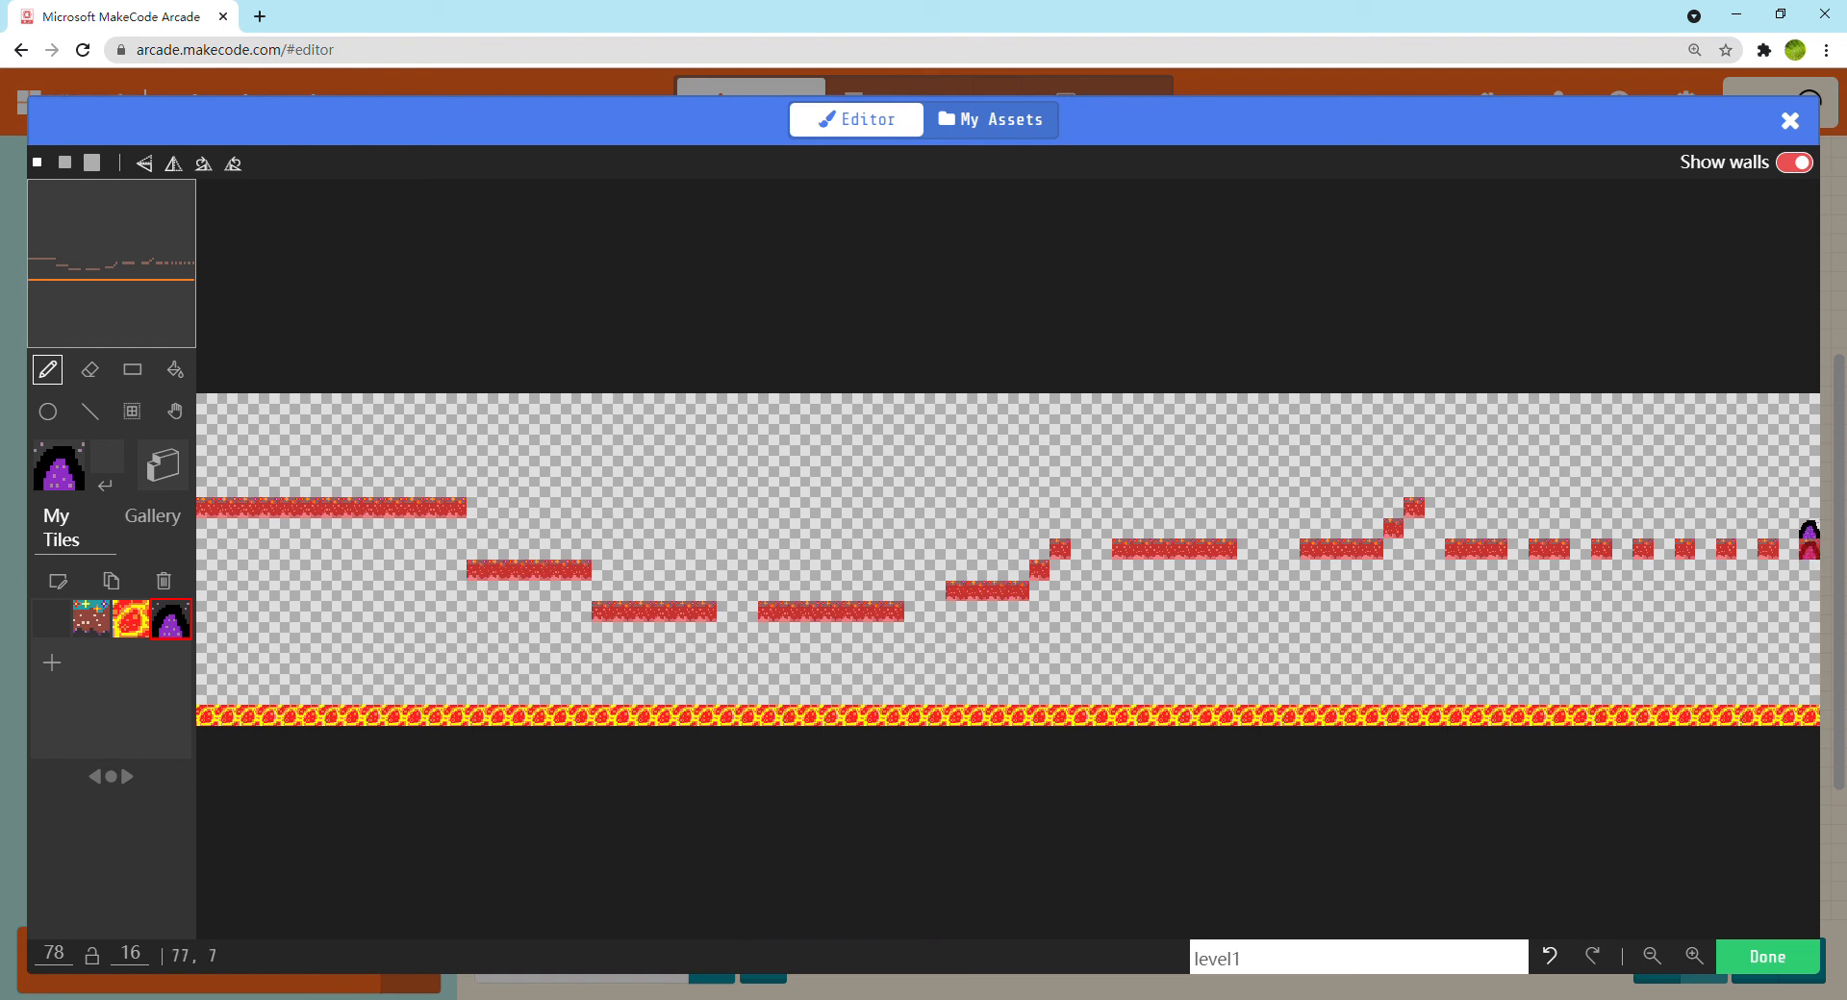
click(1770, 956)
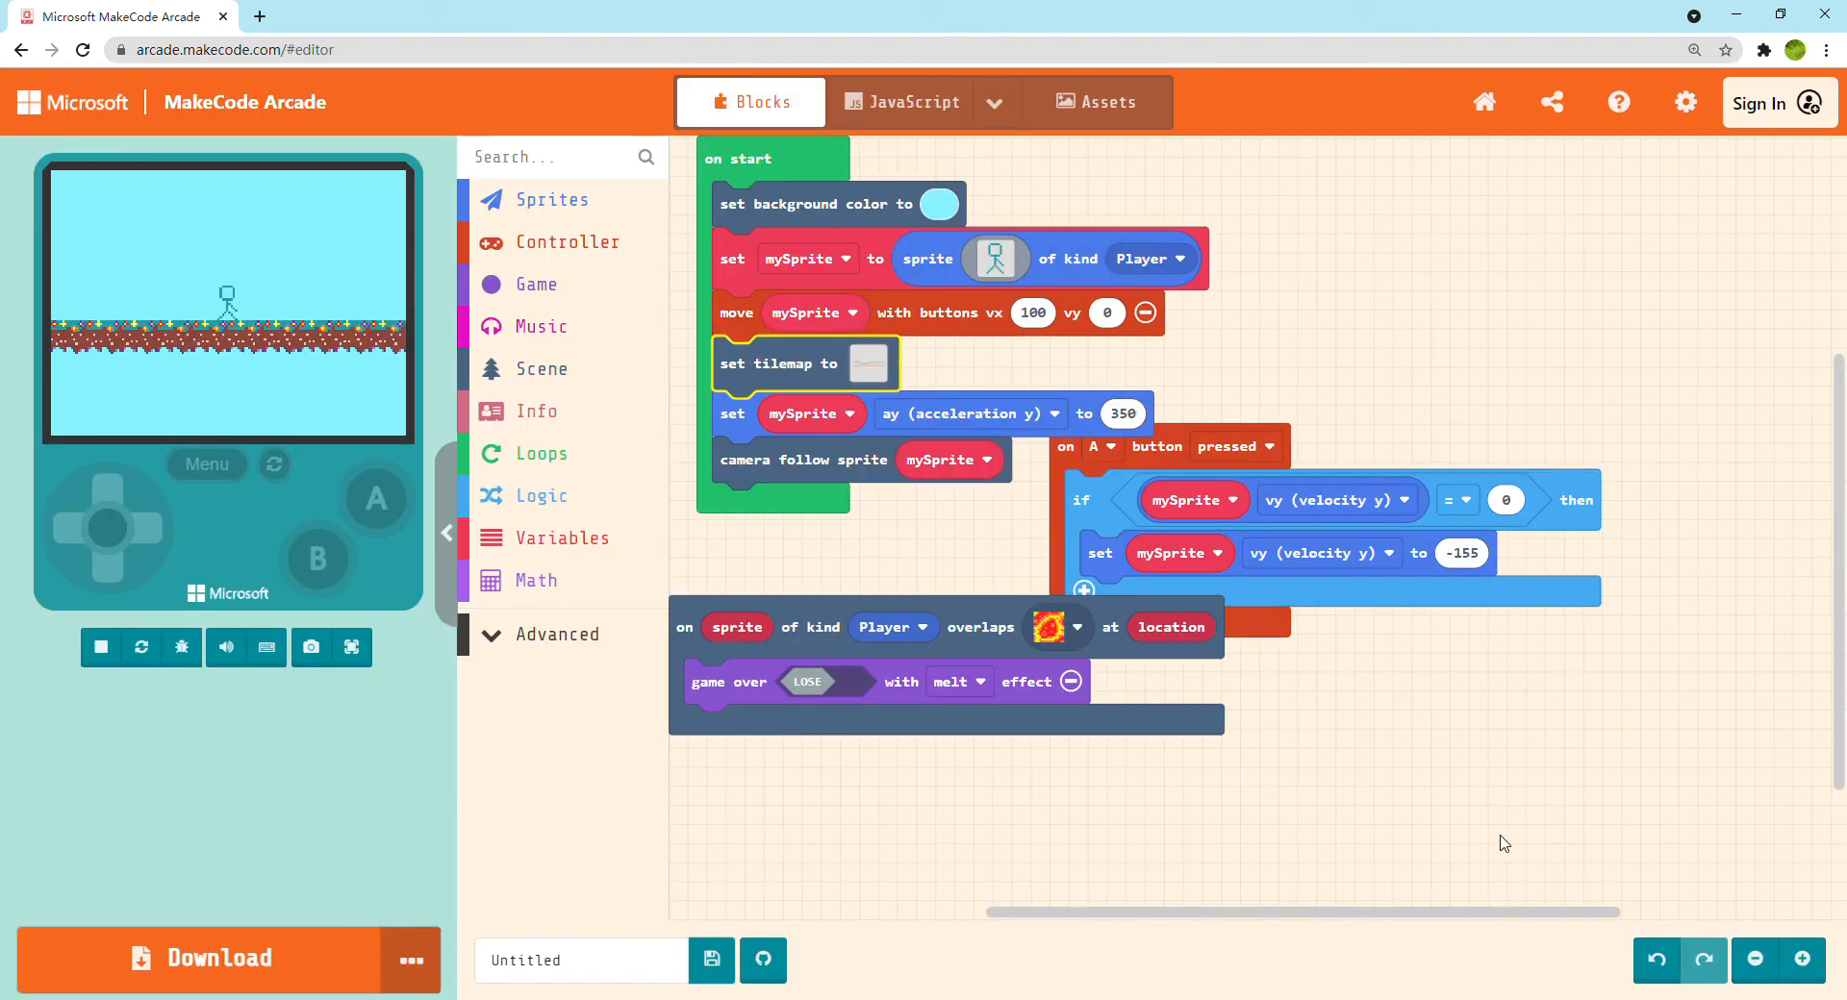
Duplicate the lava overlap event and set the copy's tile to the purple portal
right_click(981, 617)
click(1010, 635)
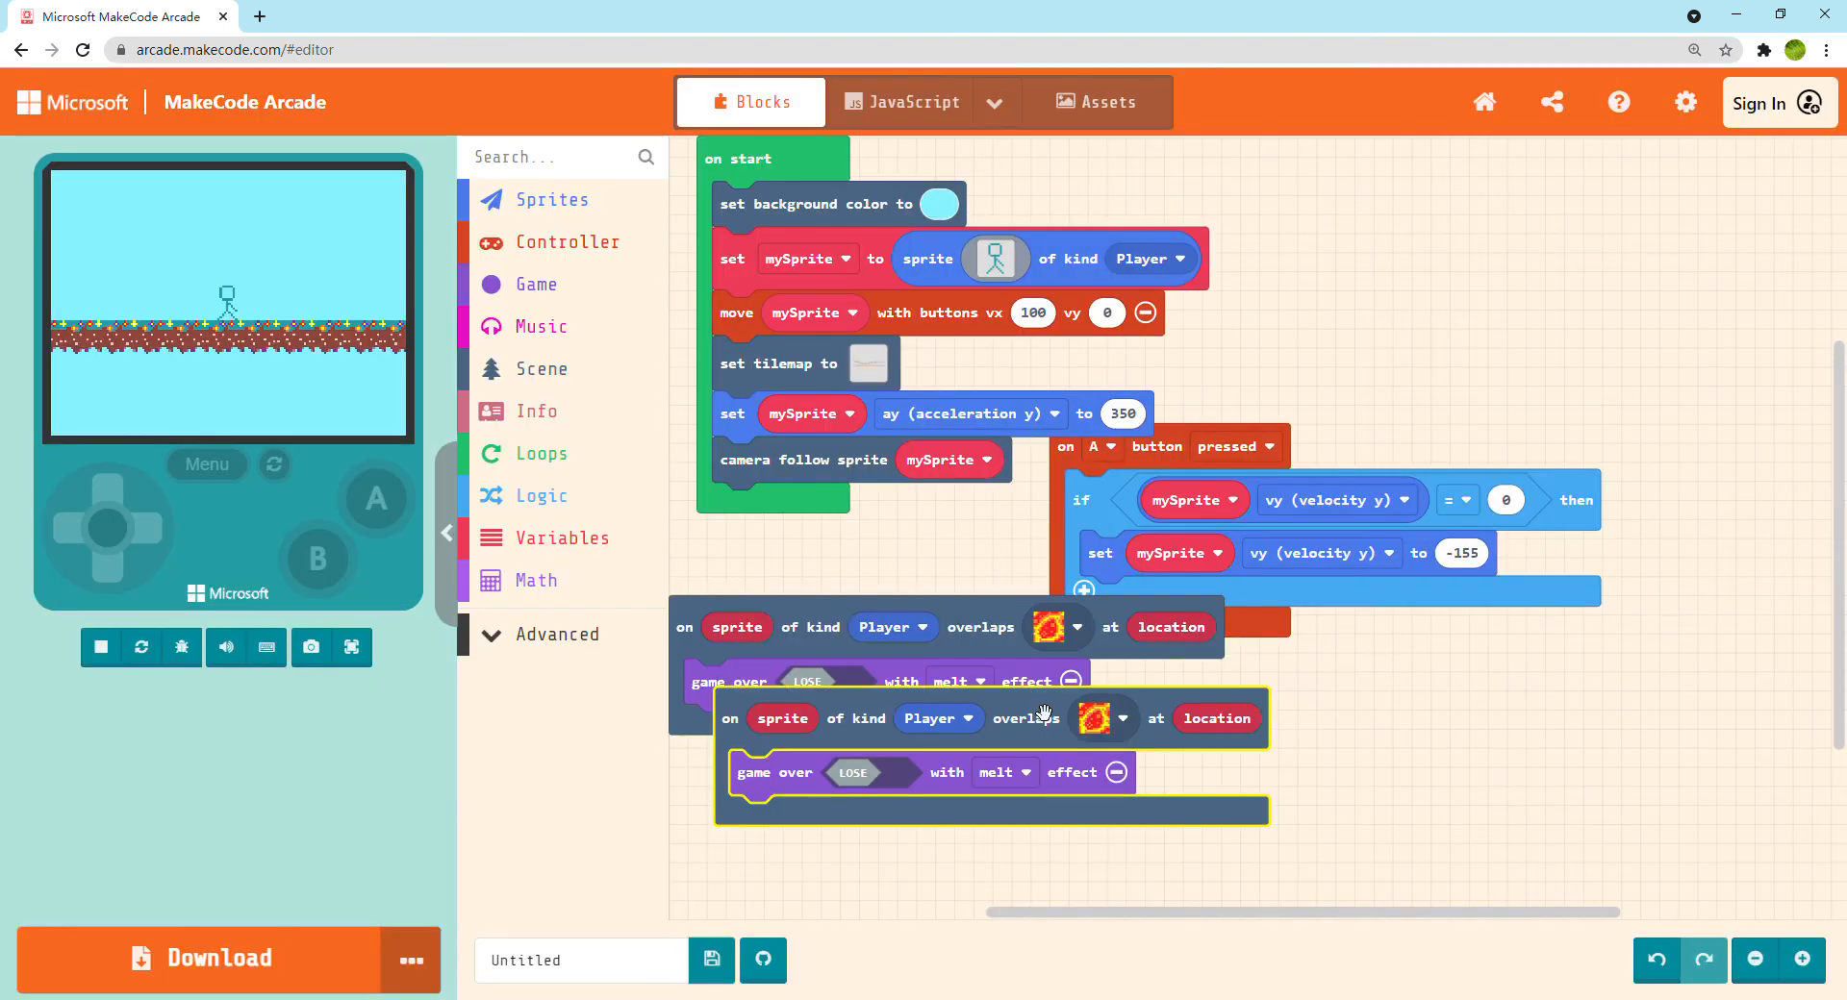
click(1116, 729)
click(1092, 791)
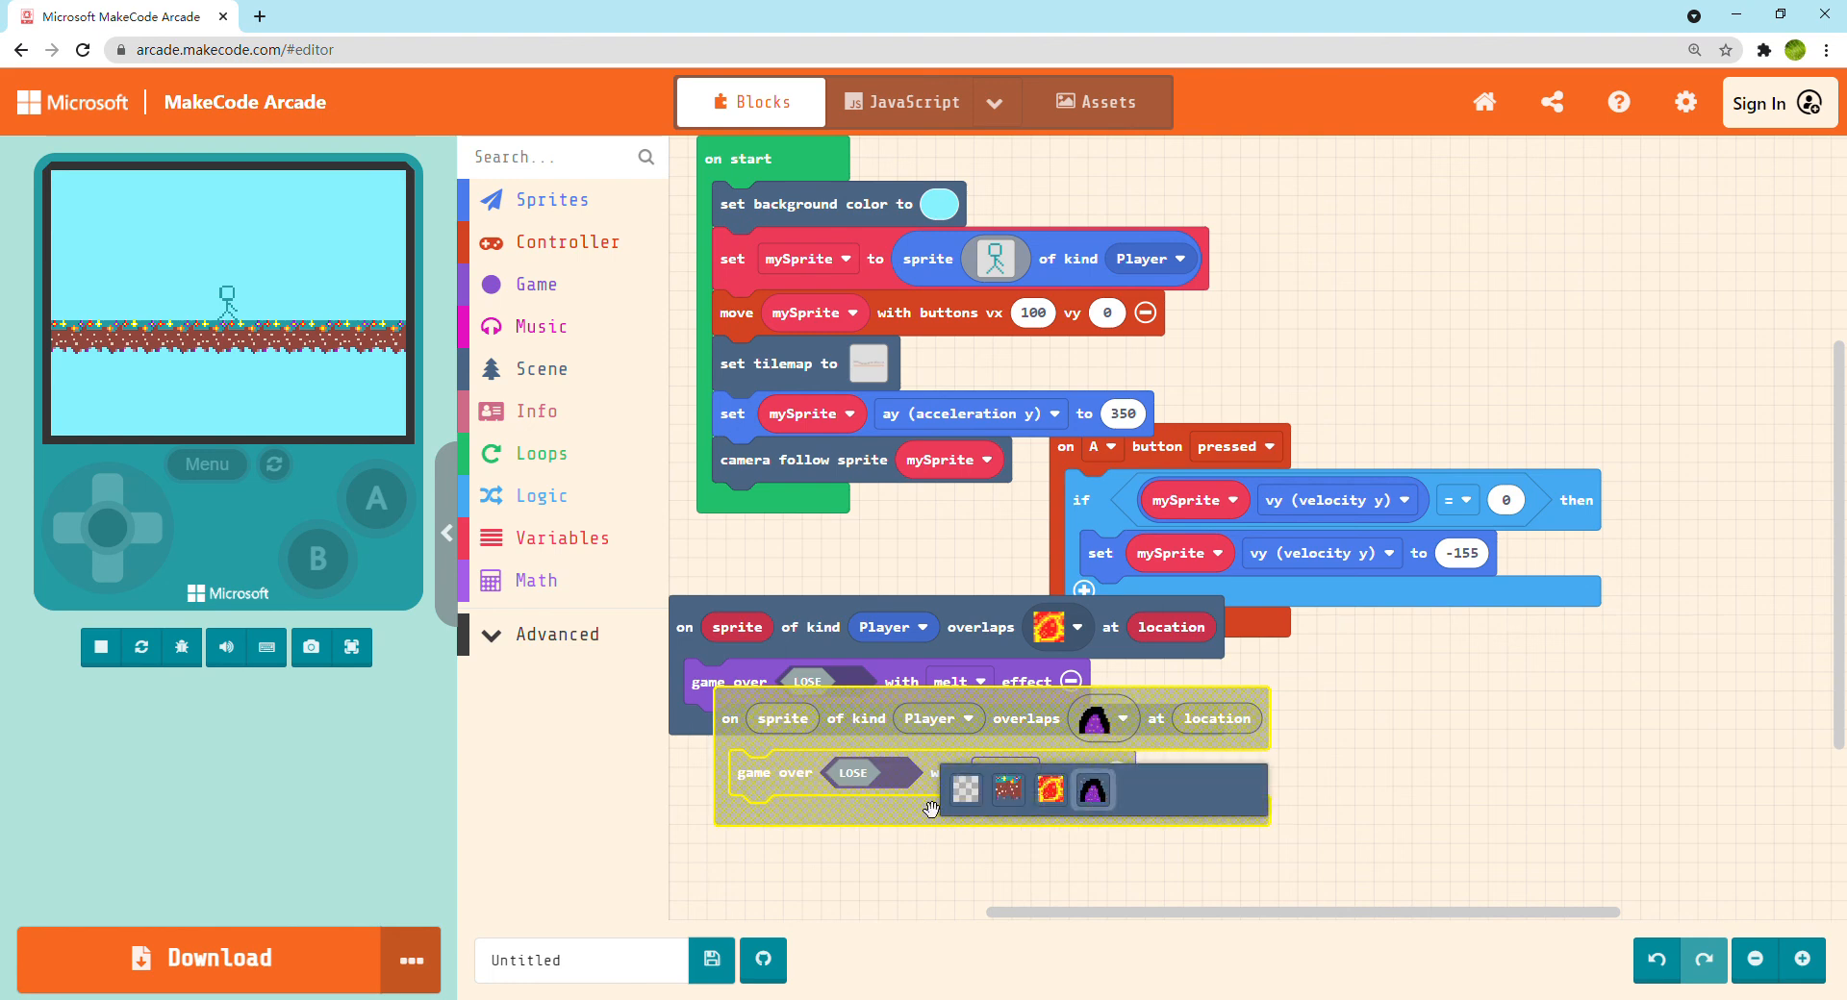
Switch the game over block in the portal overlap event to WIN and give it the confetti effect
click(880, 773)
click(1005, 773)
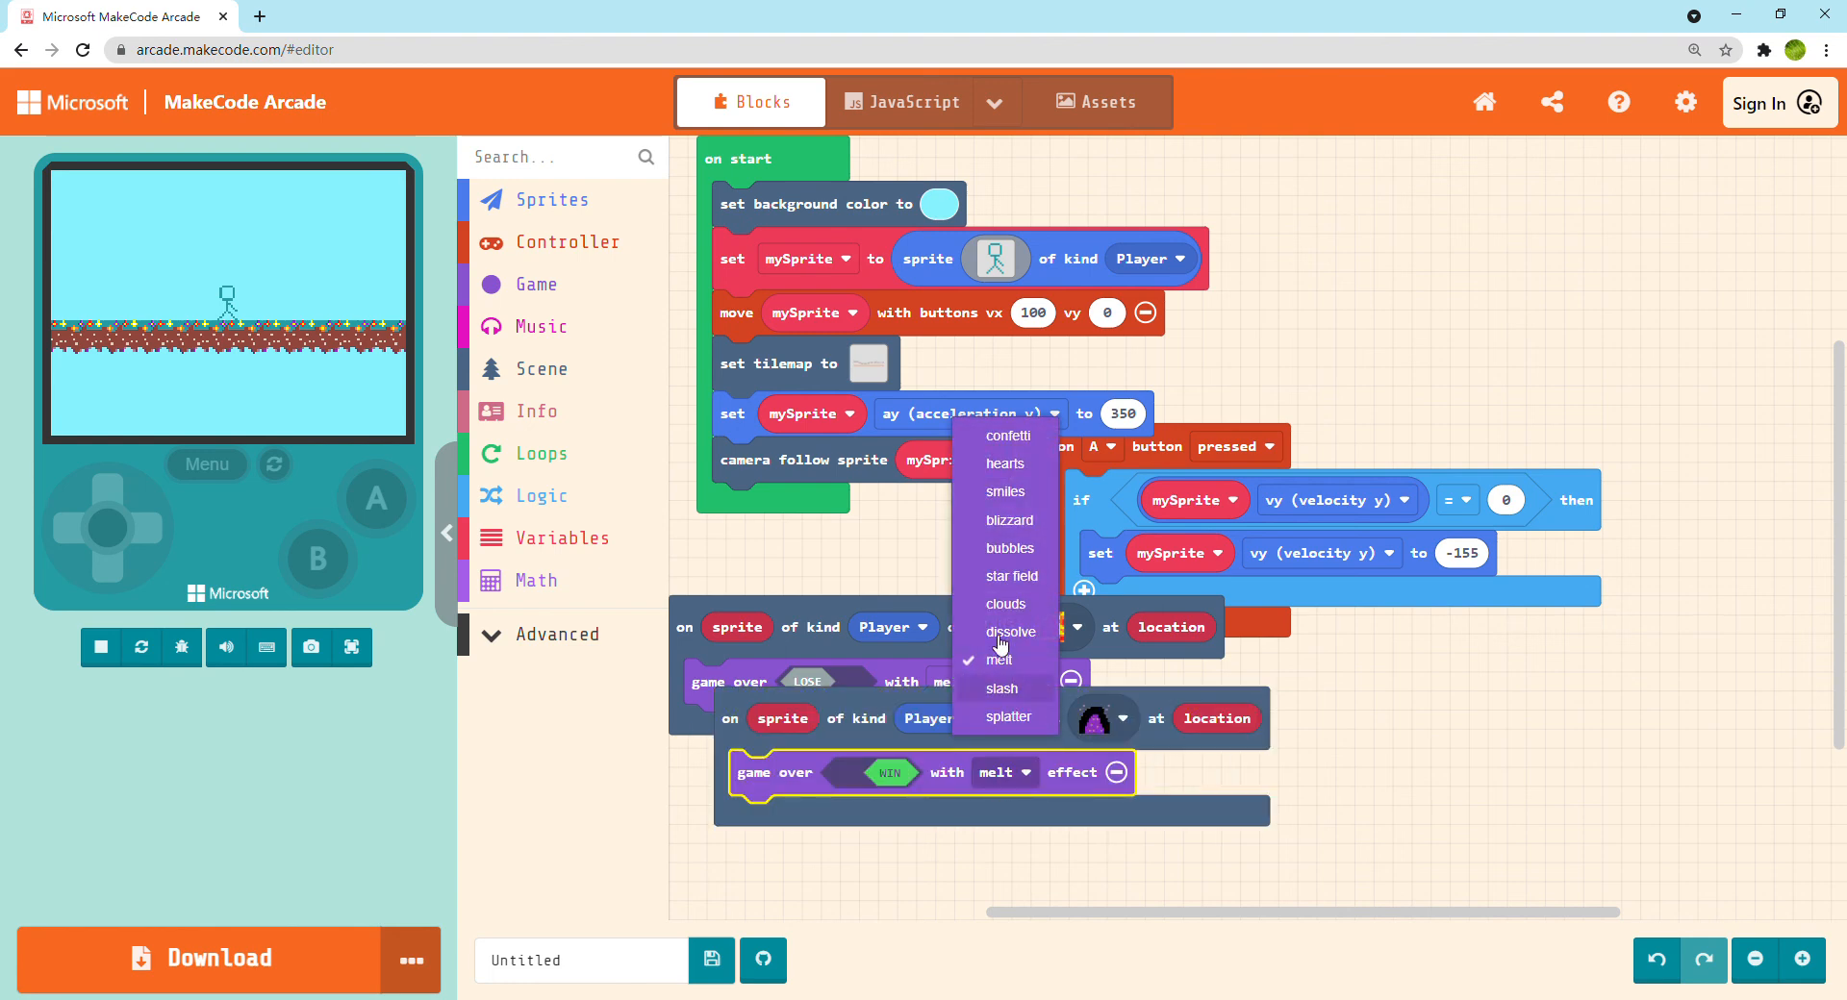
click(1022, 440)
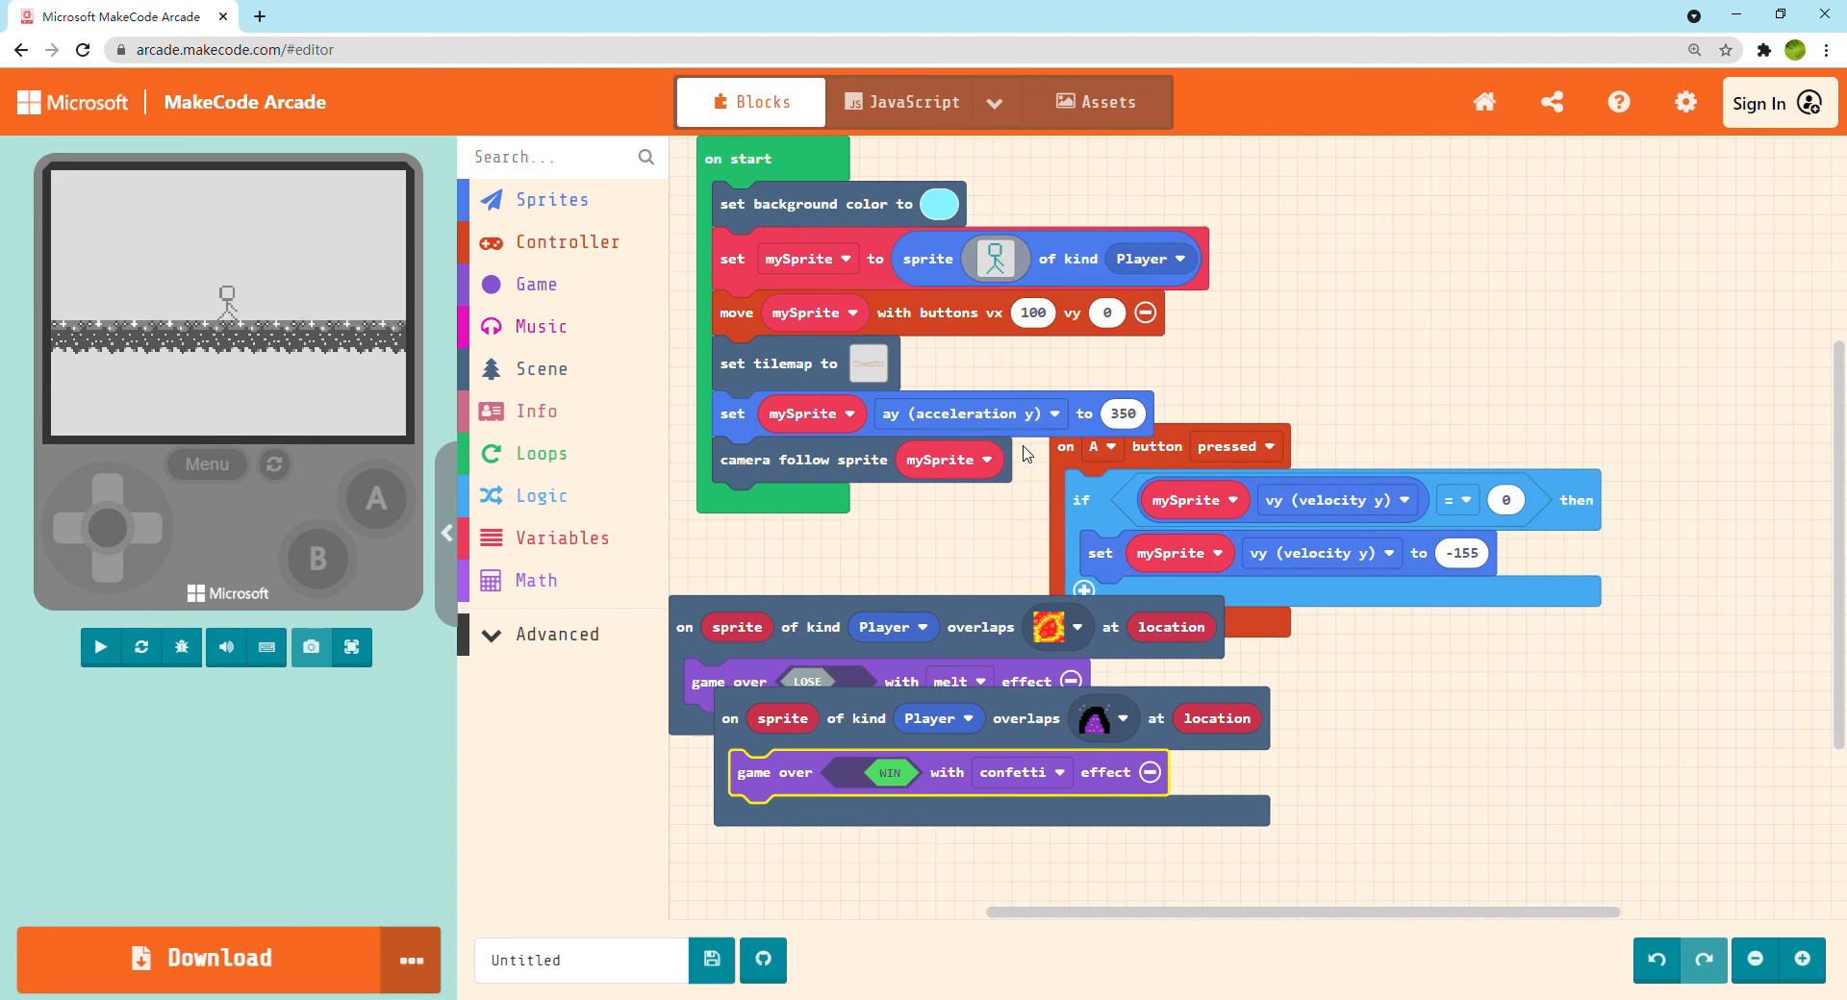
Test the game full screen by running the stick figure right across the platforms towards the portal
click(358, 658)
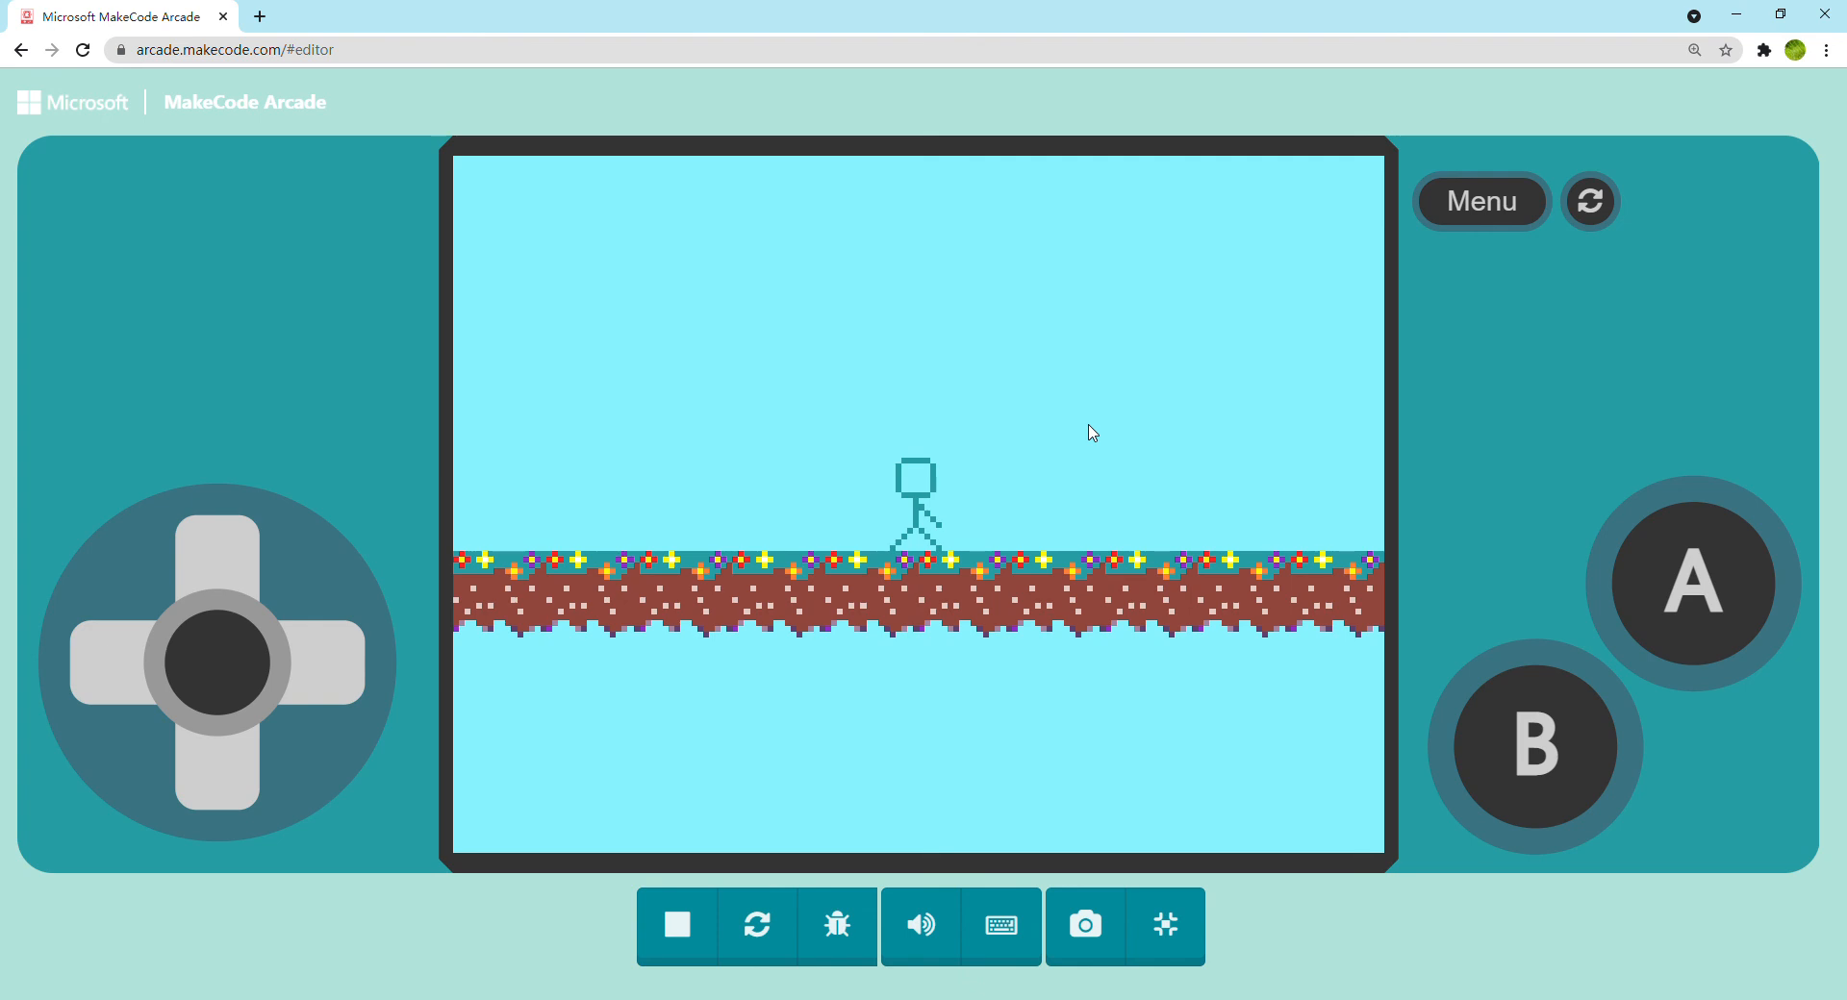
key(Right)
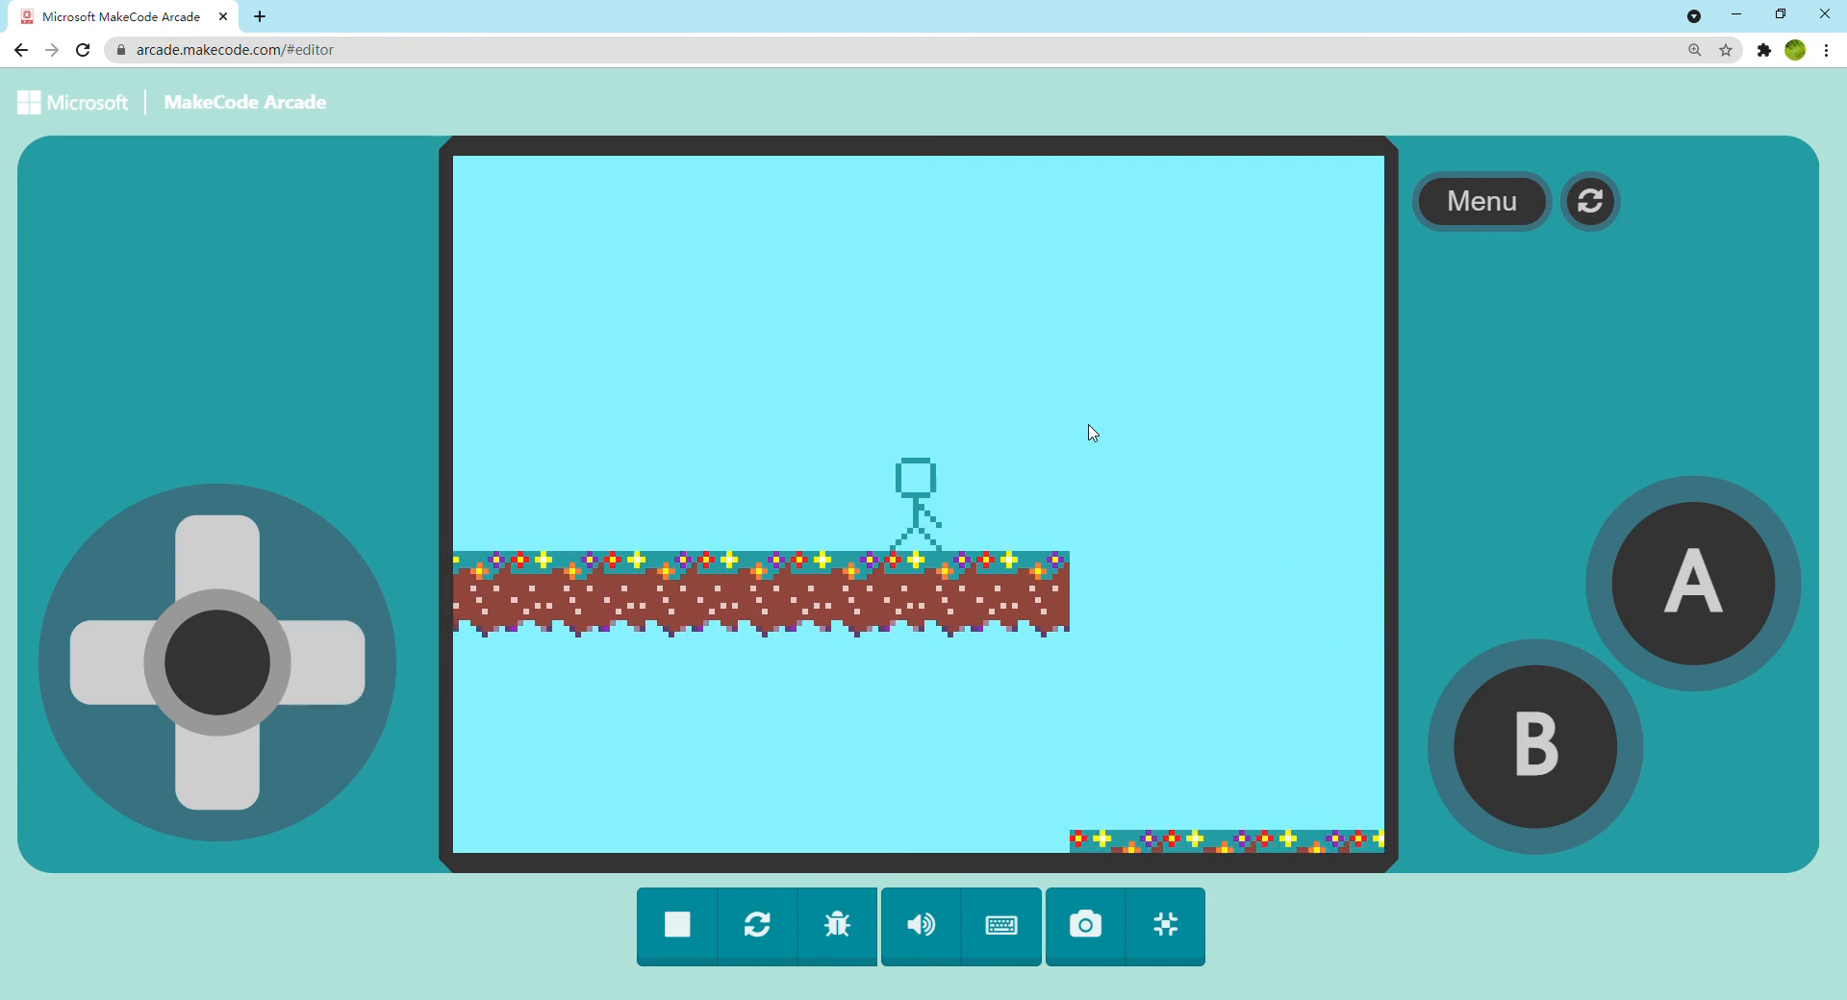
key(Right)
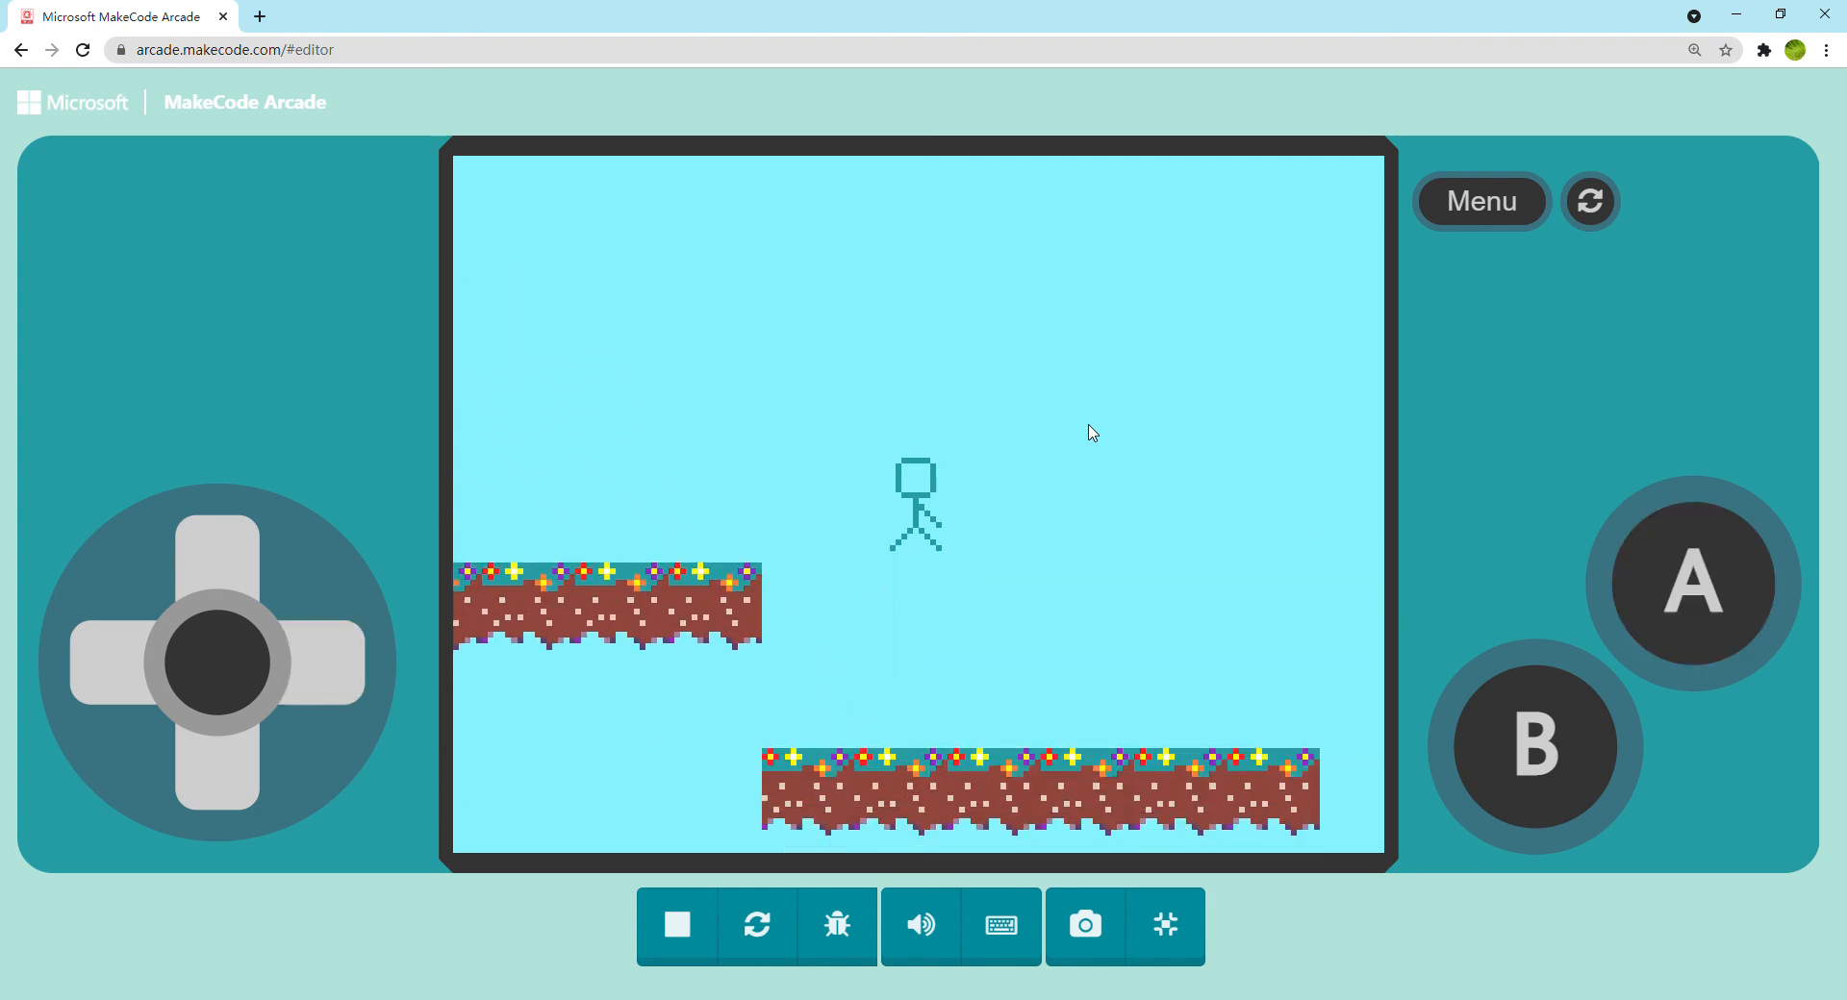